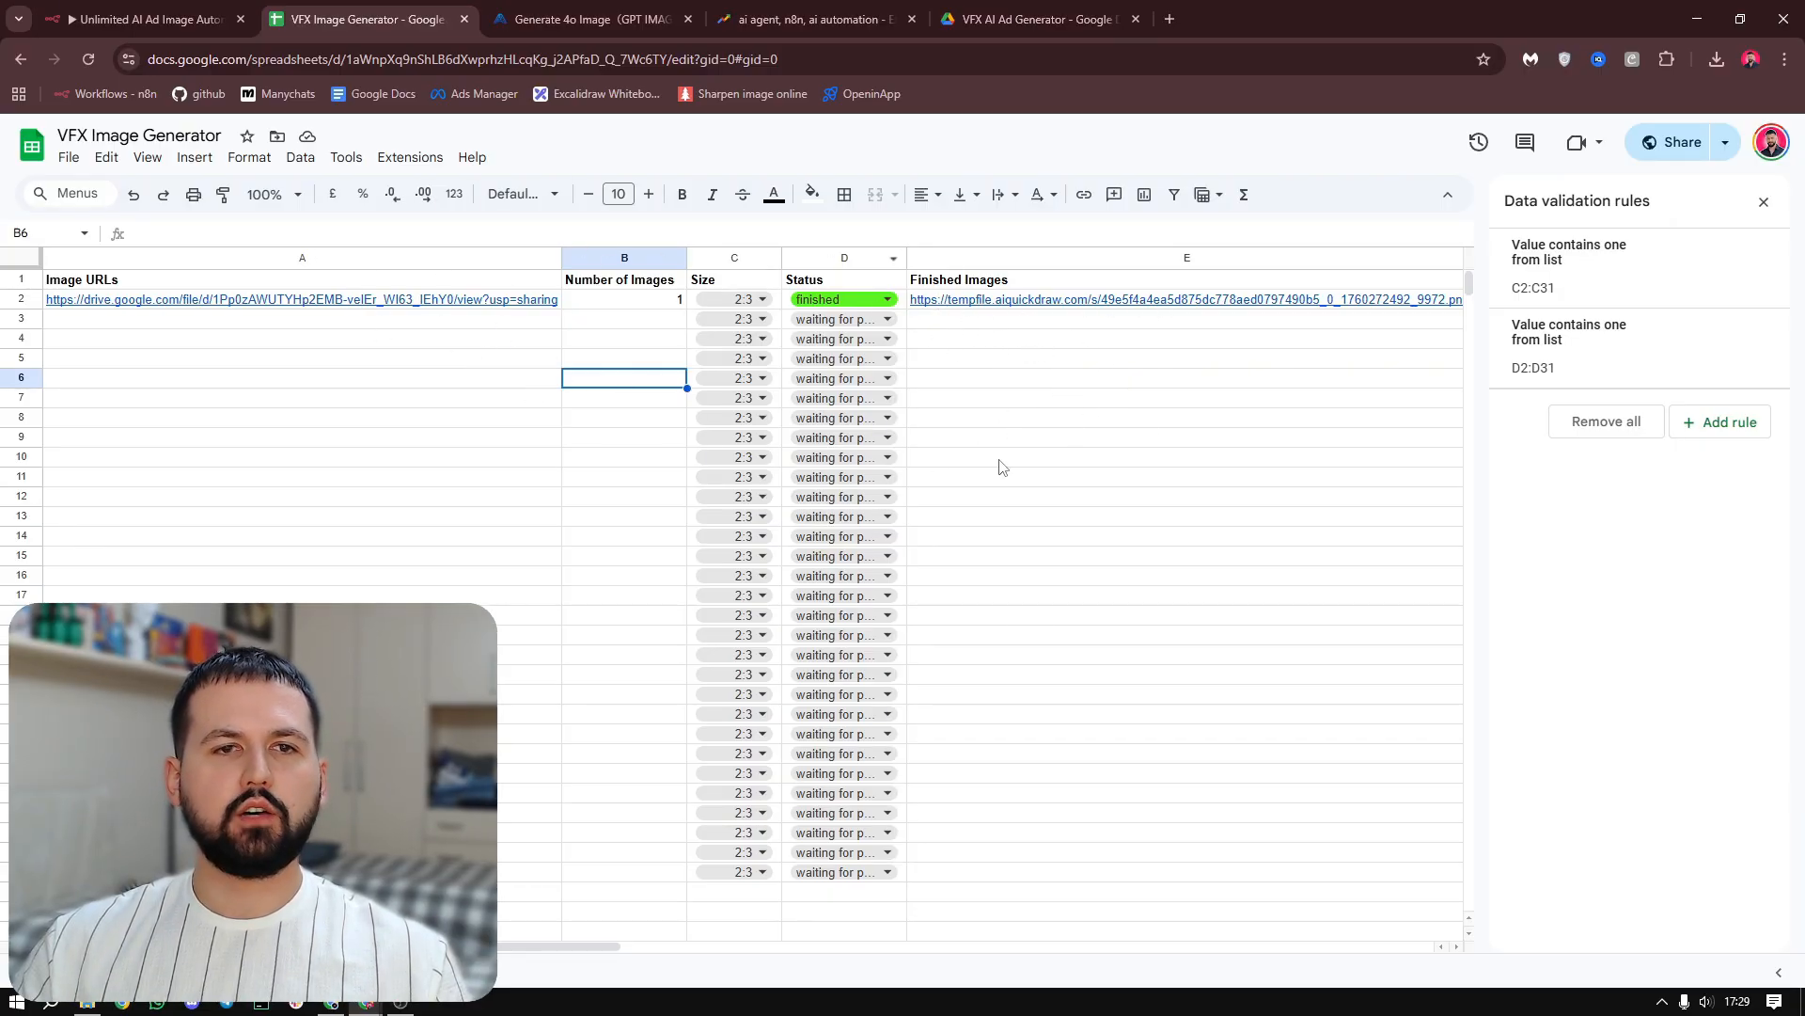
Switch to the n8n workflow and examine its sections from Input Field through Get Images
left_click(155, 18)
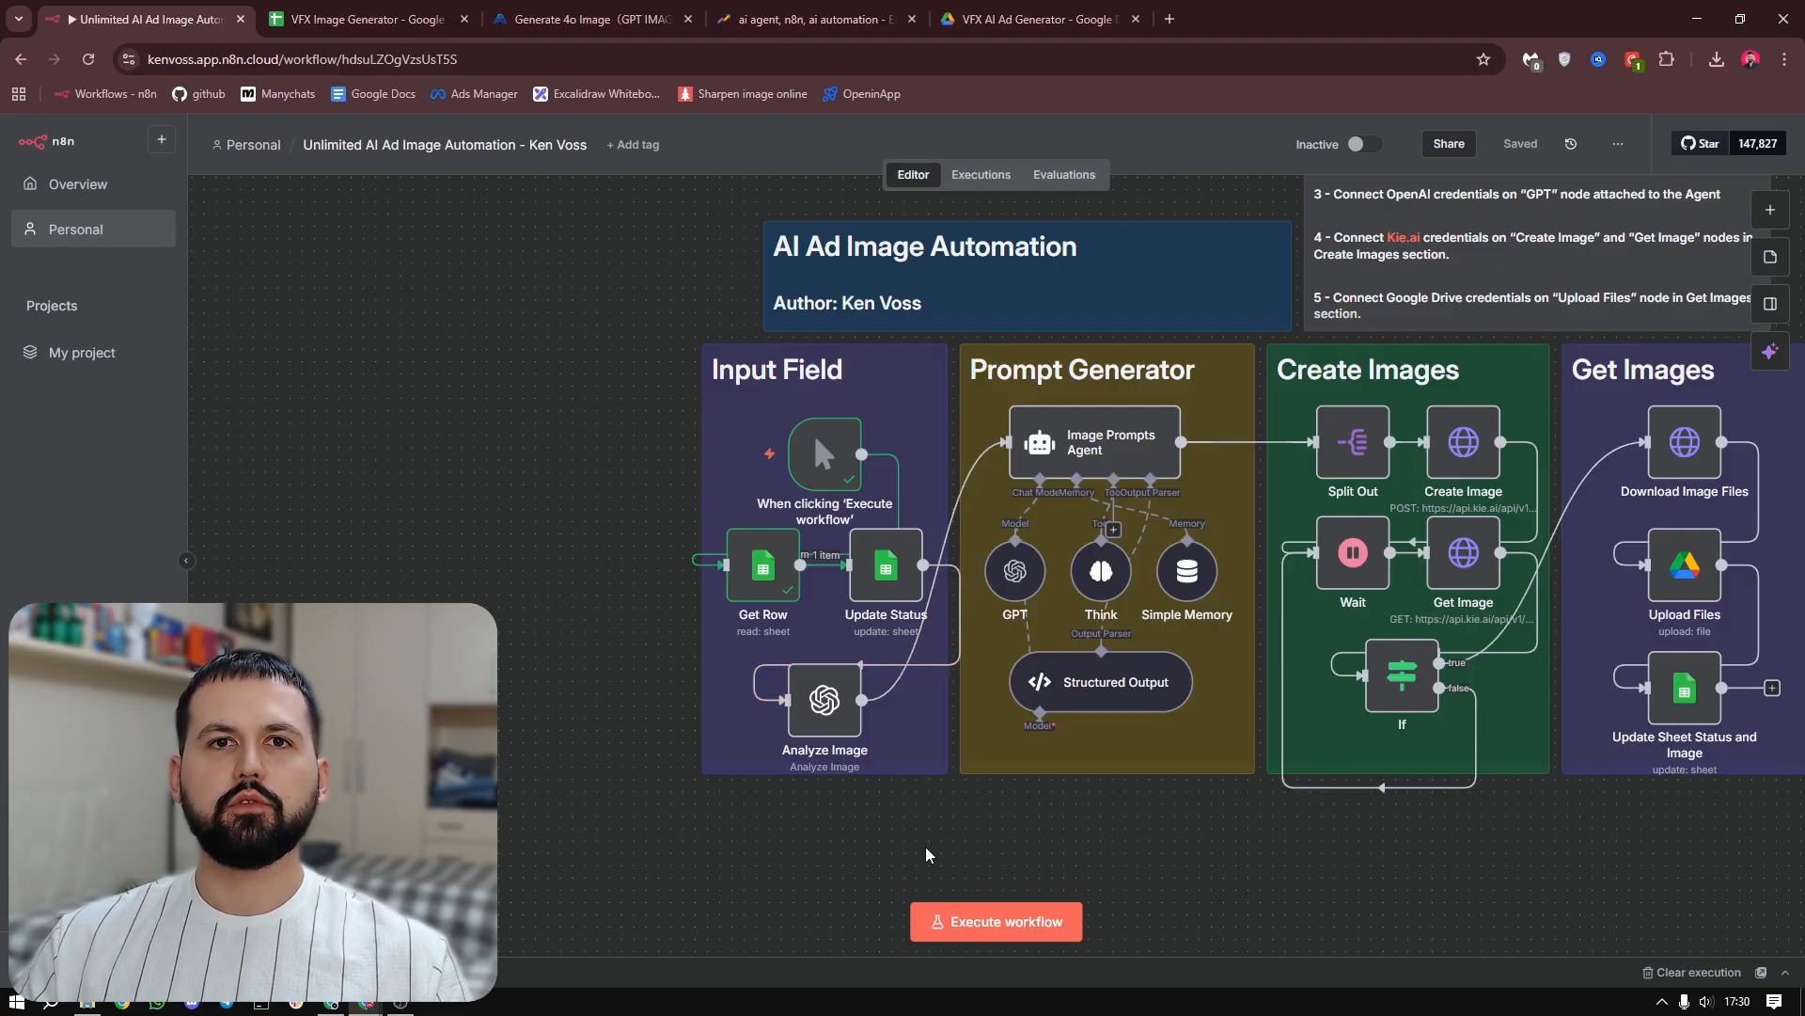
scroll(863, 854, "right", 3)
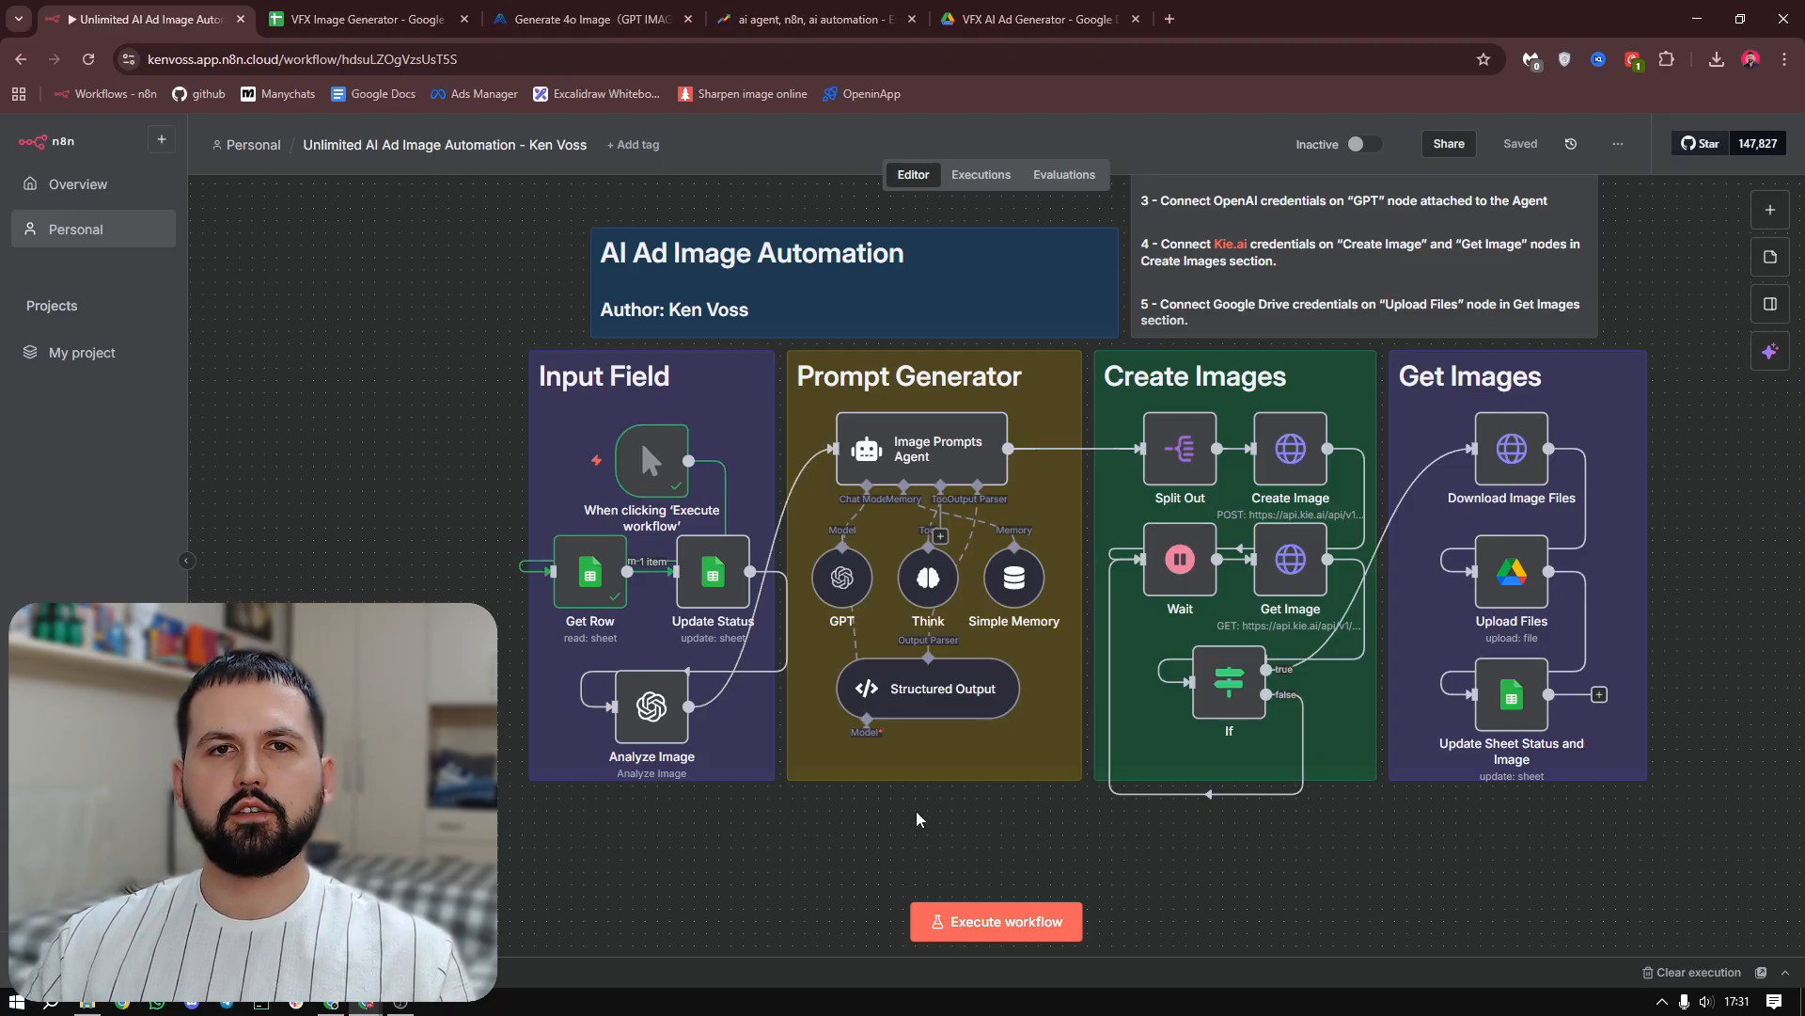
scroll(920, 818, "right", 3)
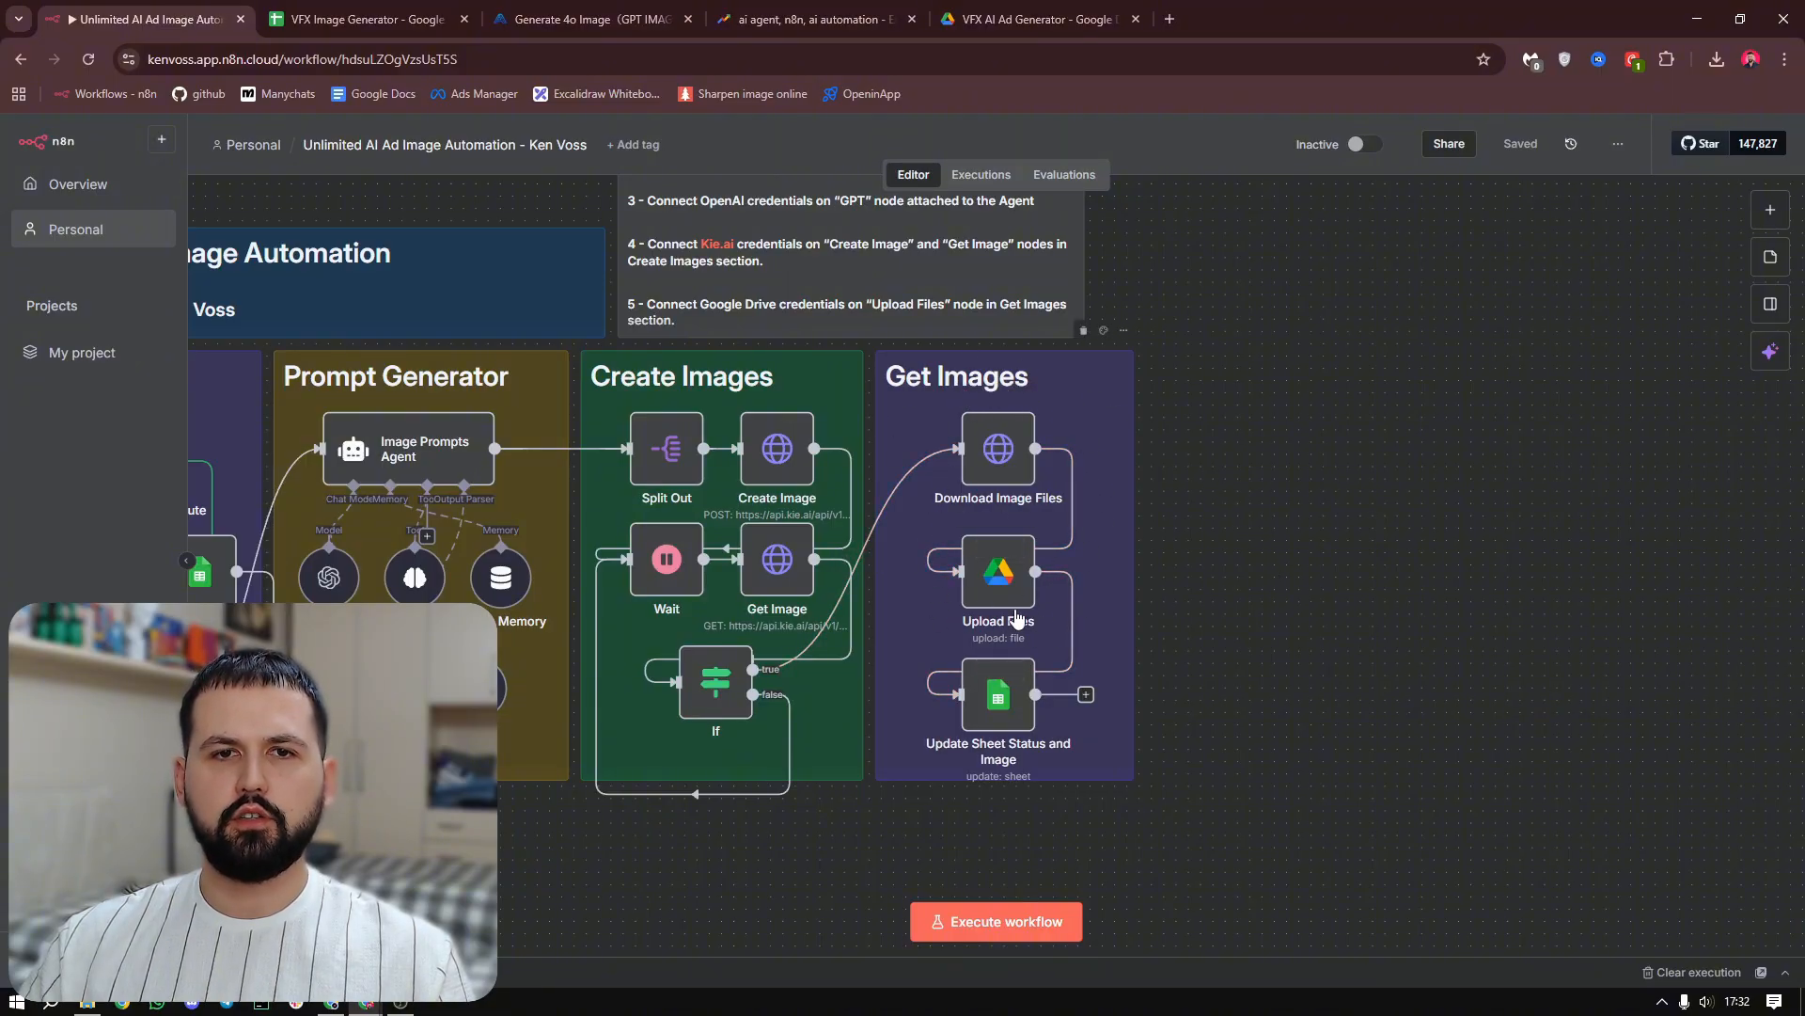
Switch to the VFX Image Generator spreadsheet and open the source image linked under Image URLs in row 2
left_click(367, 19)
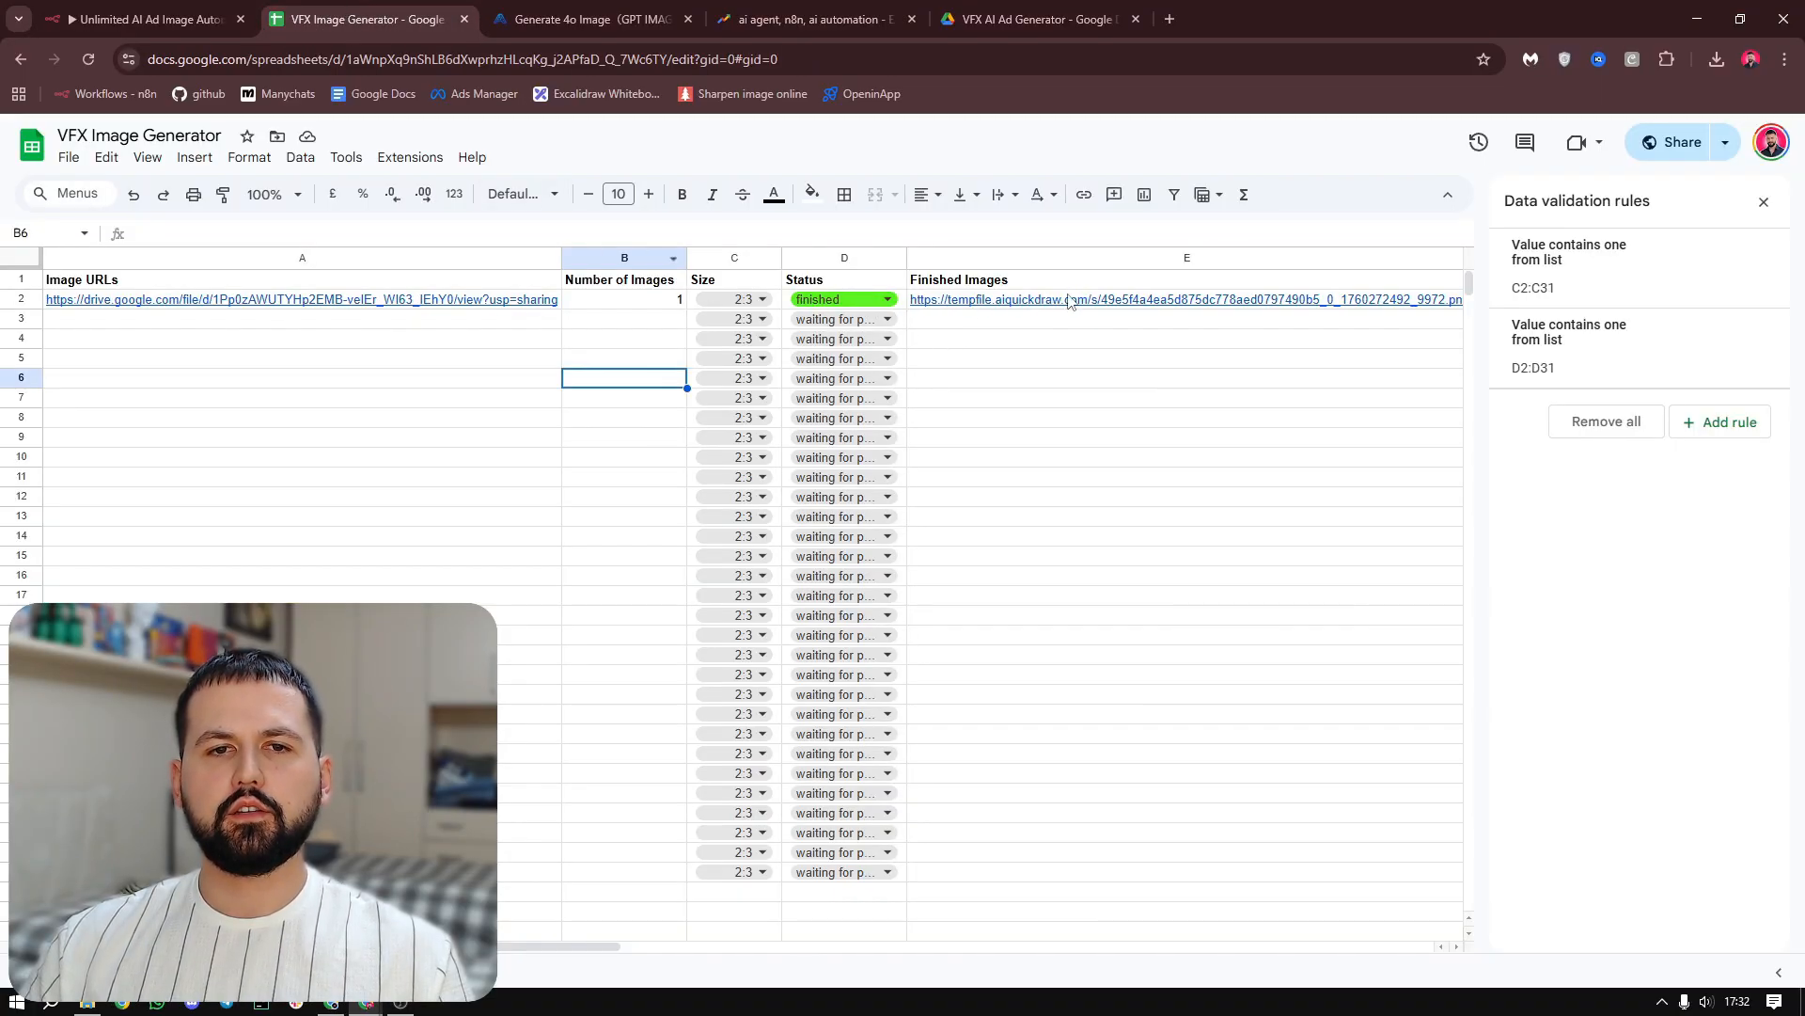
left_click(508, 402)
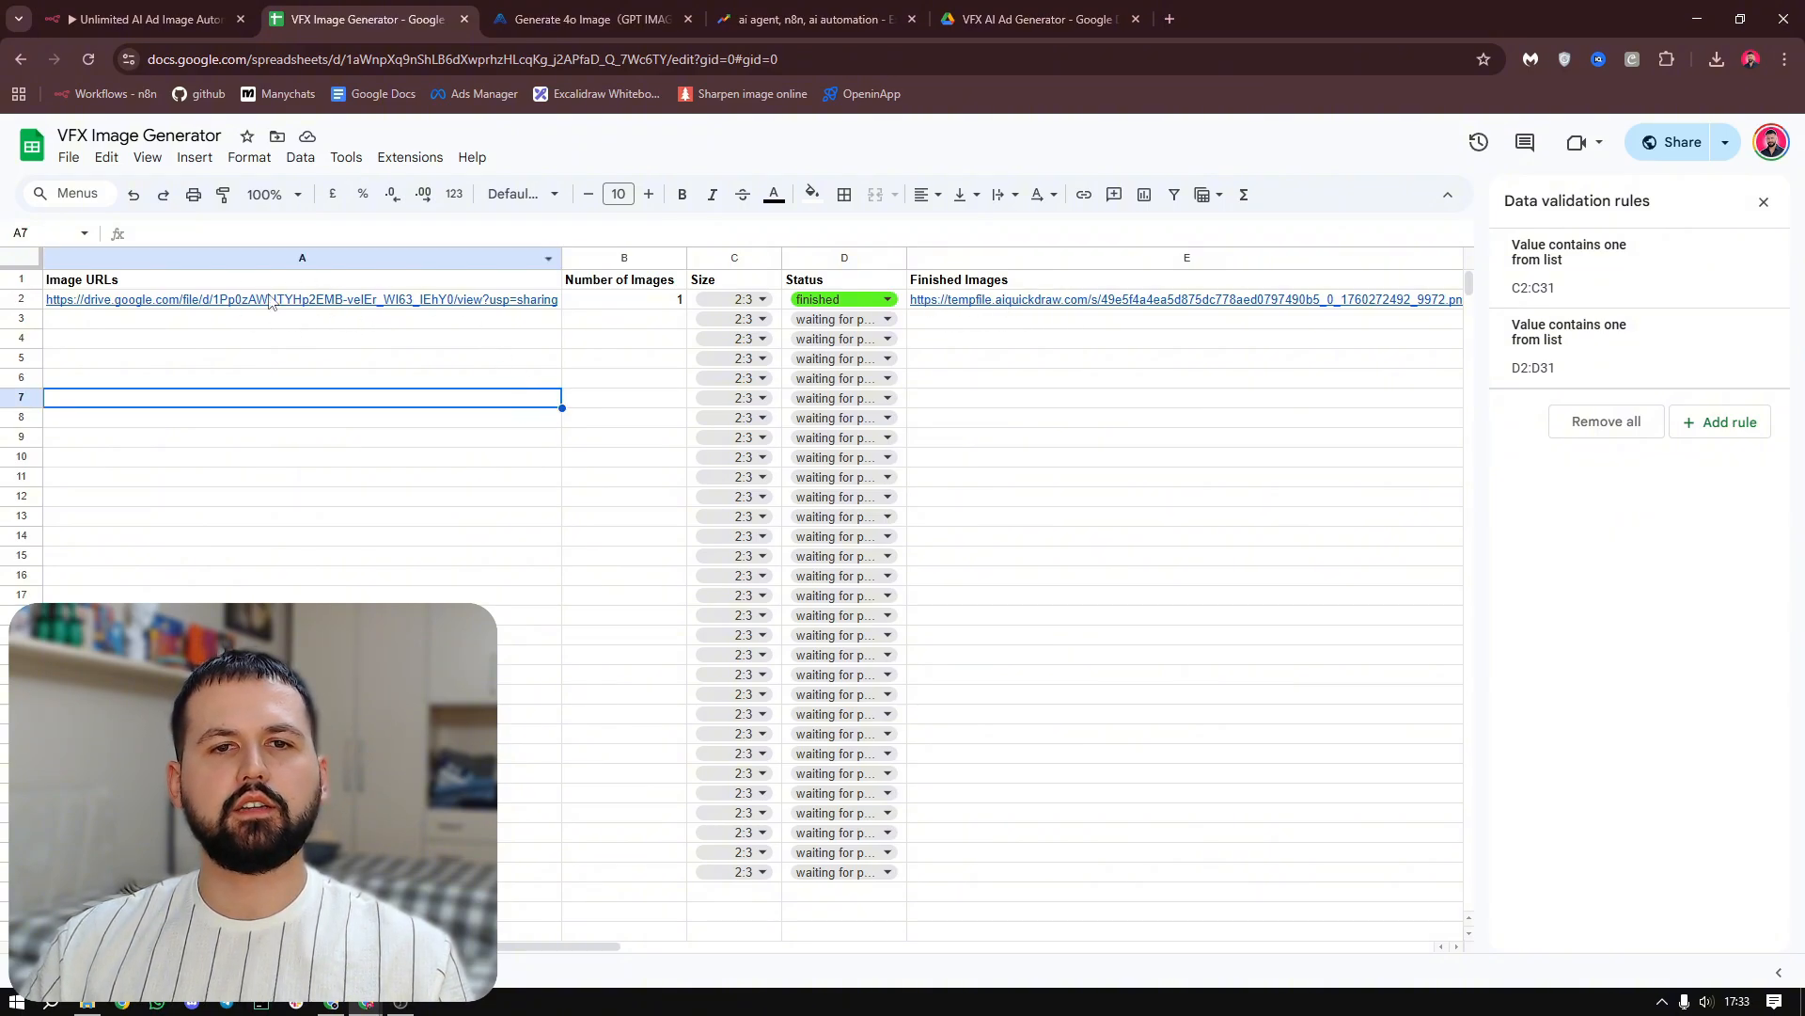
mouse_move(1055, 299)
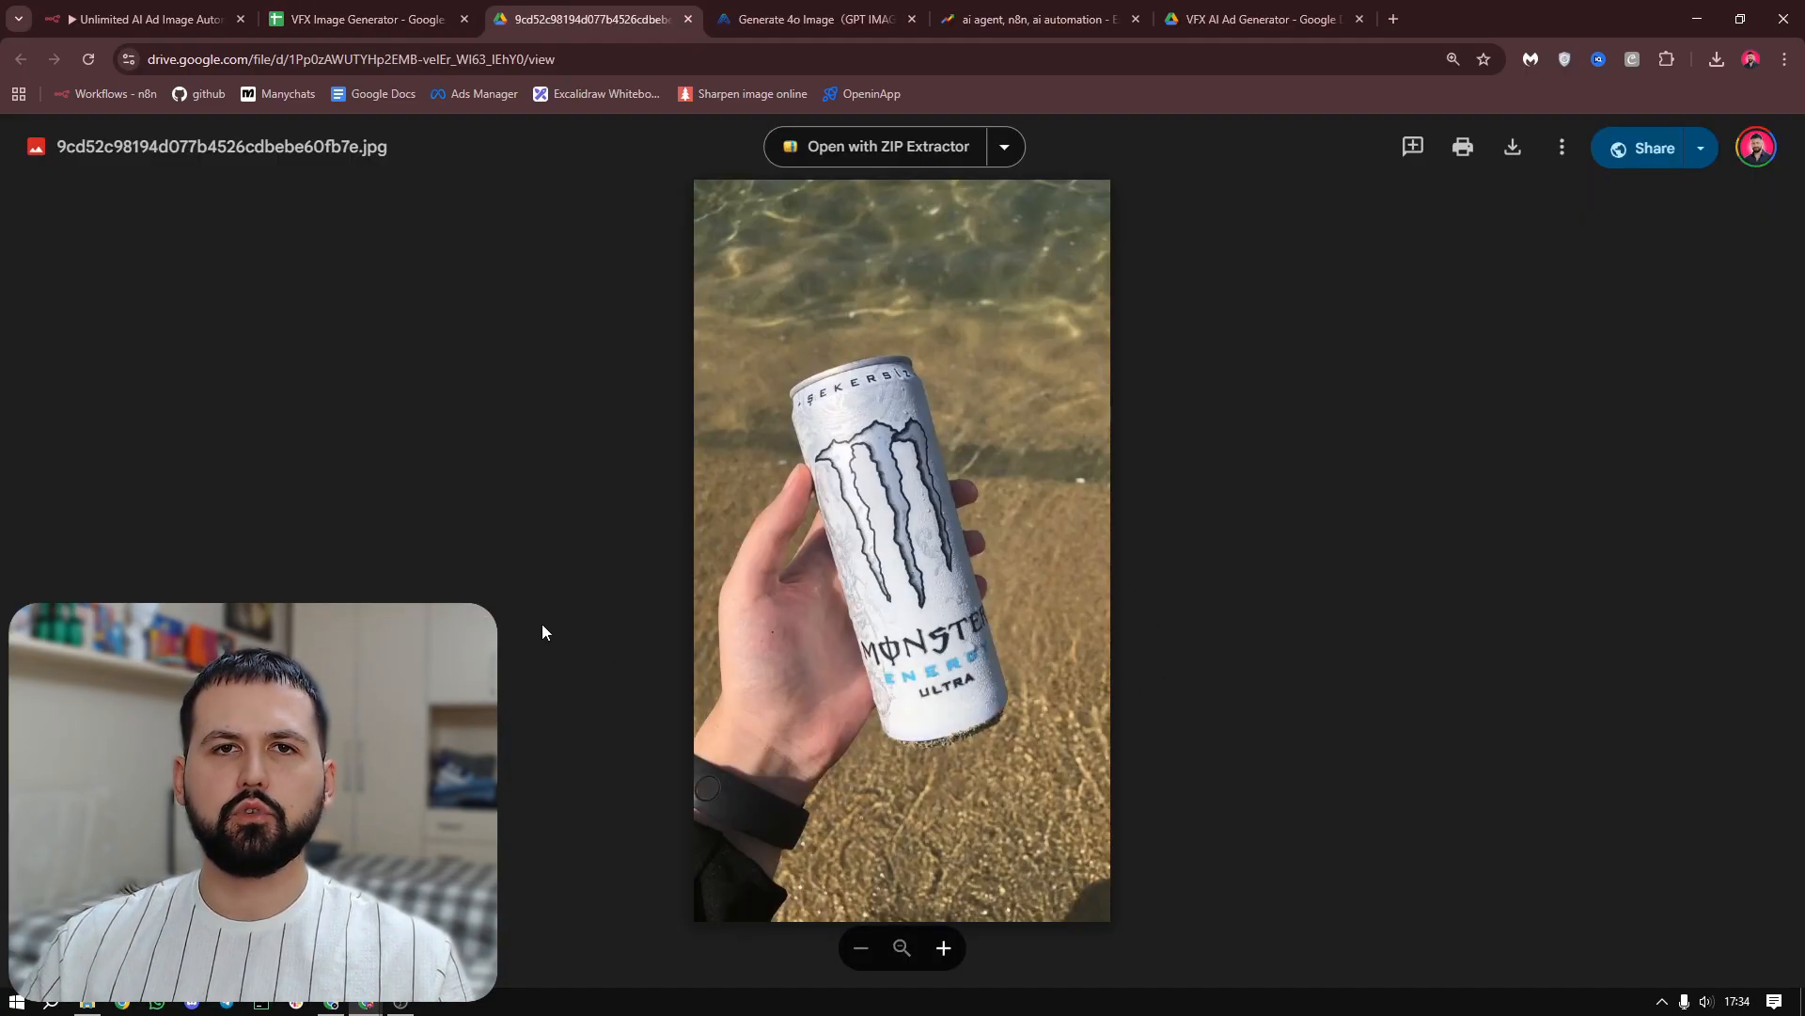
Open the Finished Images link in row 2 of the spreadsheet, inspect the generated image at full size, and close it
left_click(367, 19)
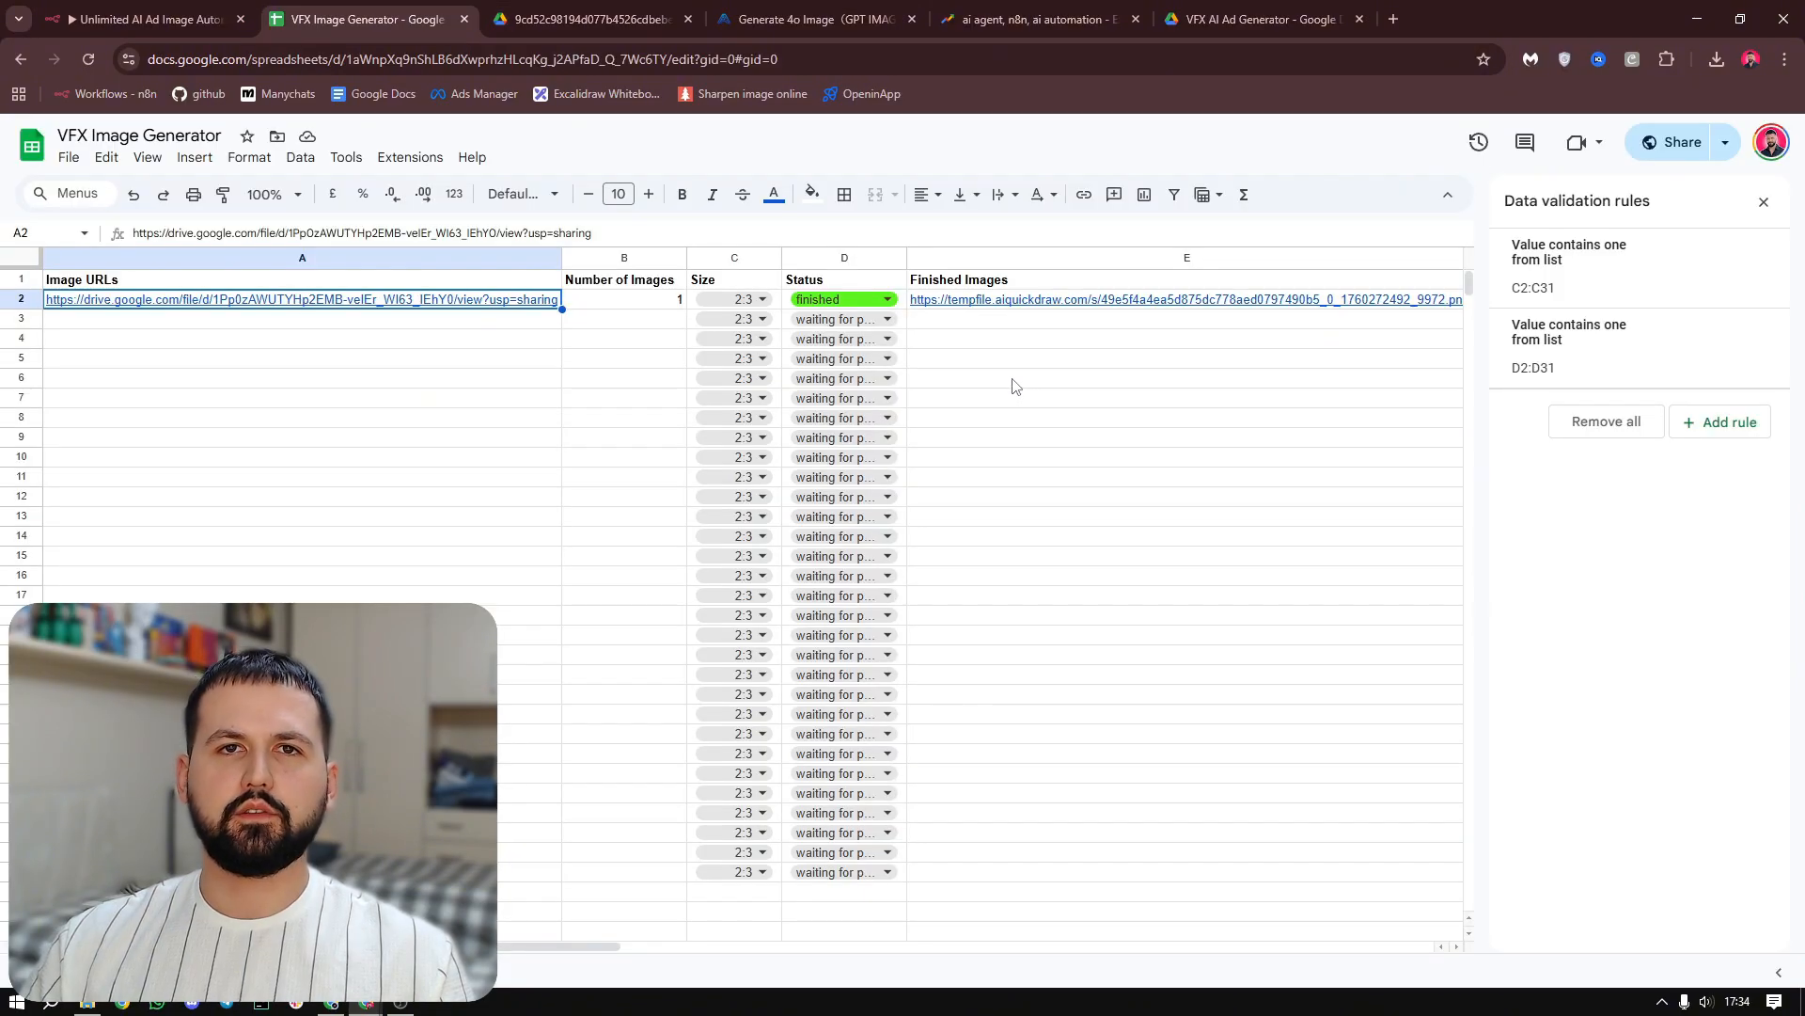
left_click(1021, 305)
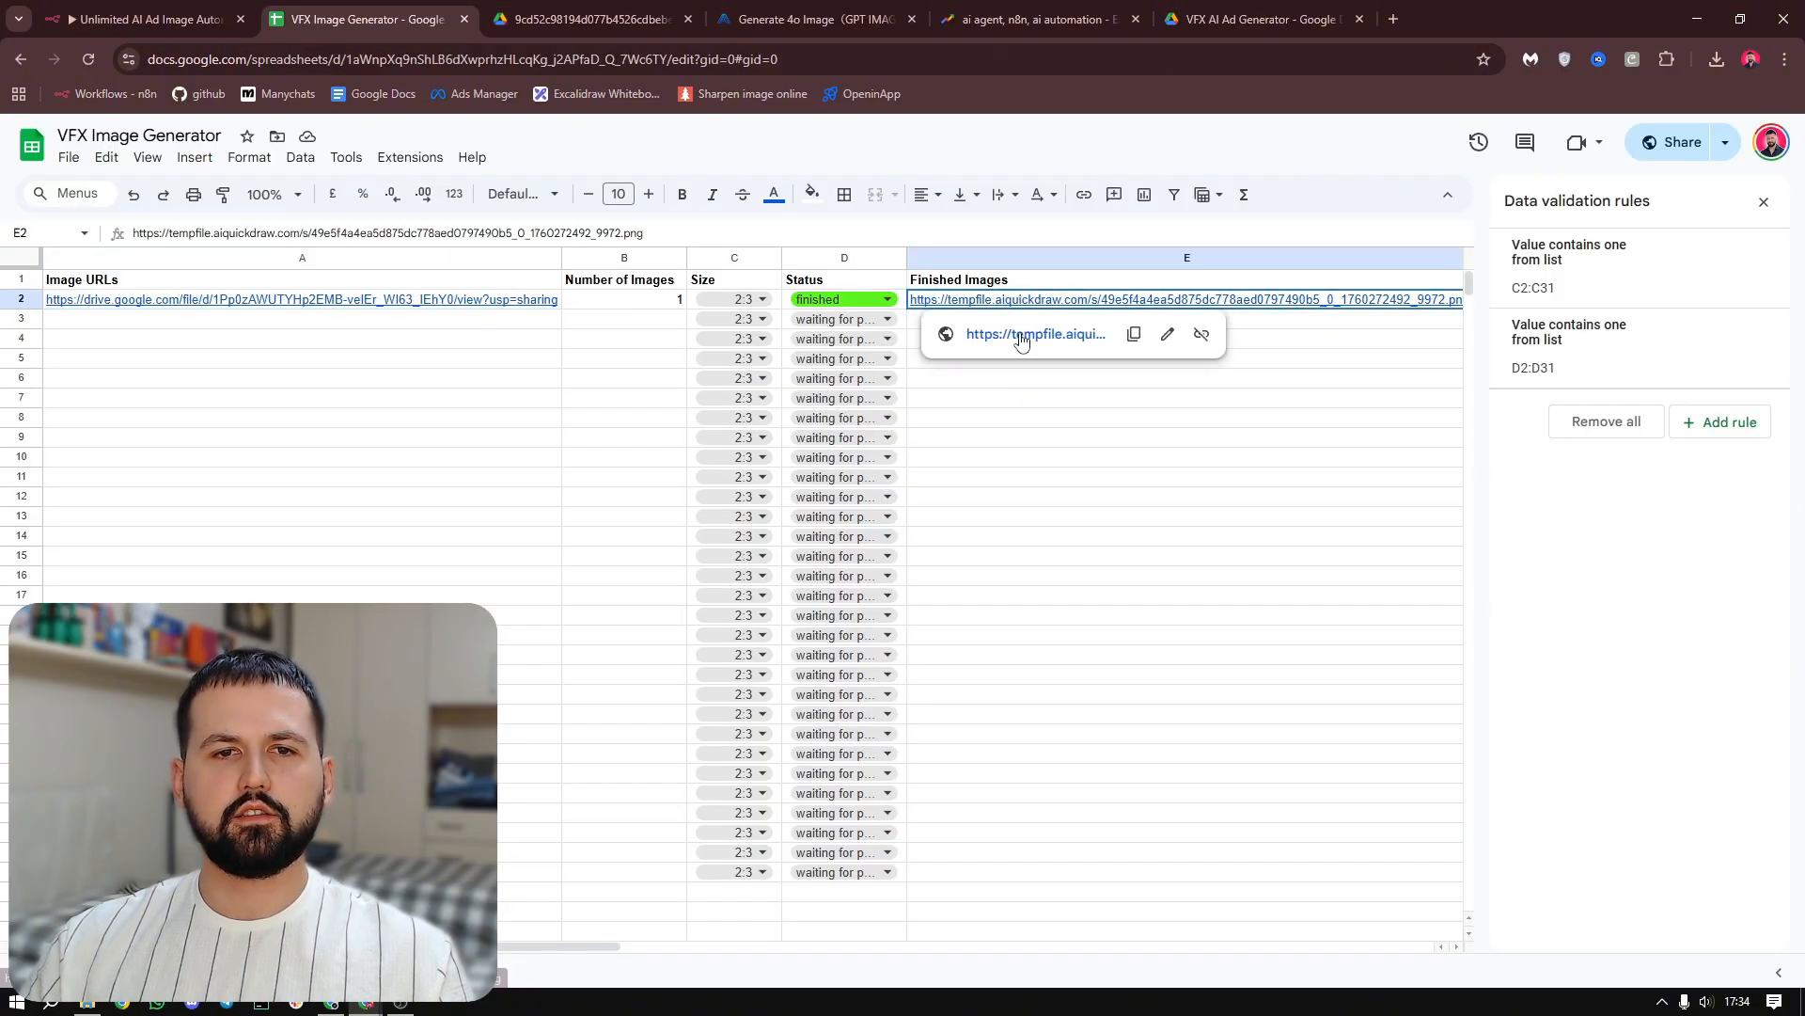
left_click(1022, 337)
left_click(945, 525)
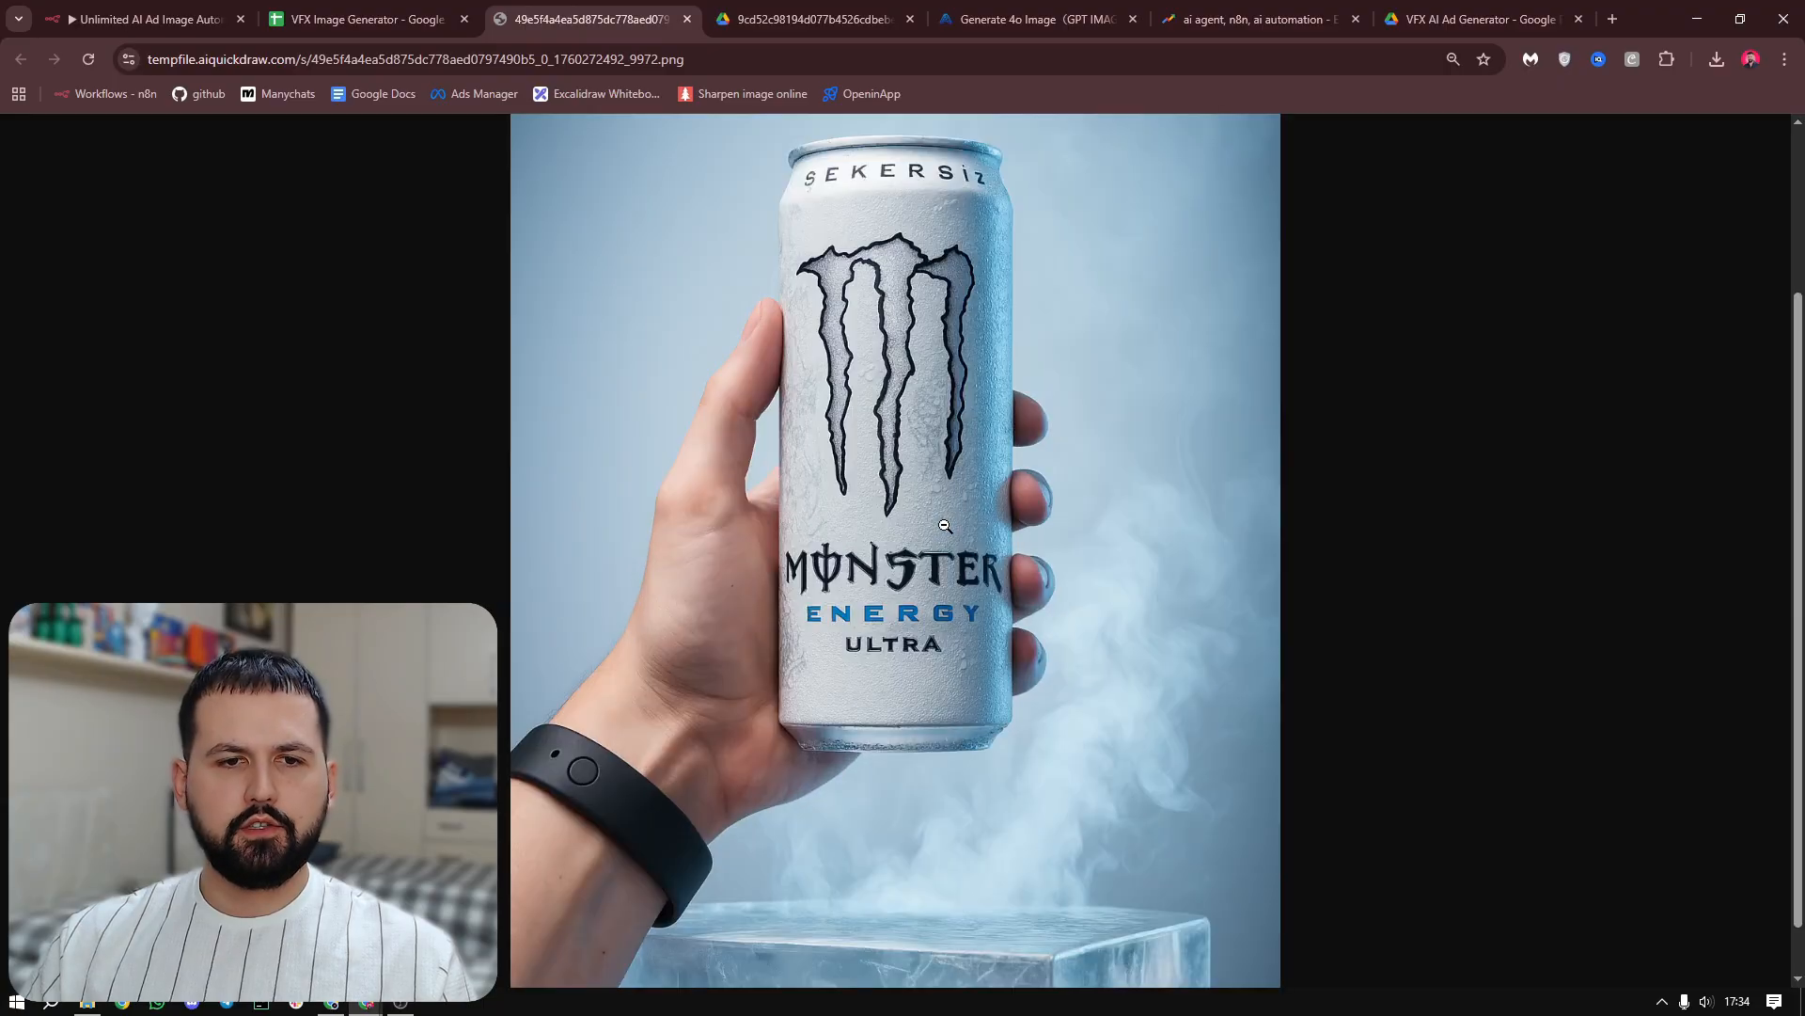
scroll(898, 432, "up", 2)
scroll(896, 426, "down", 3)
left_click(1004, 513)
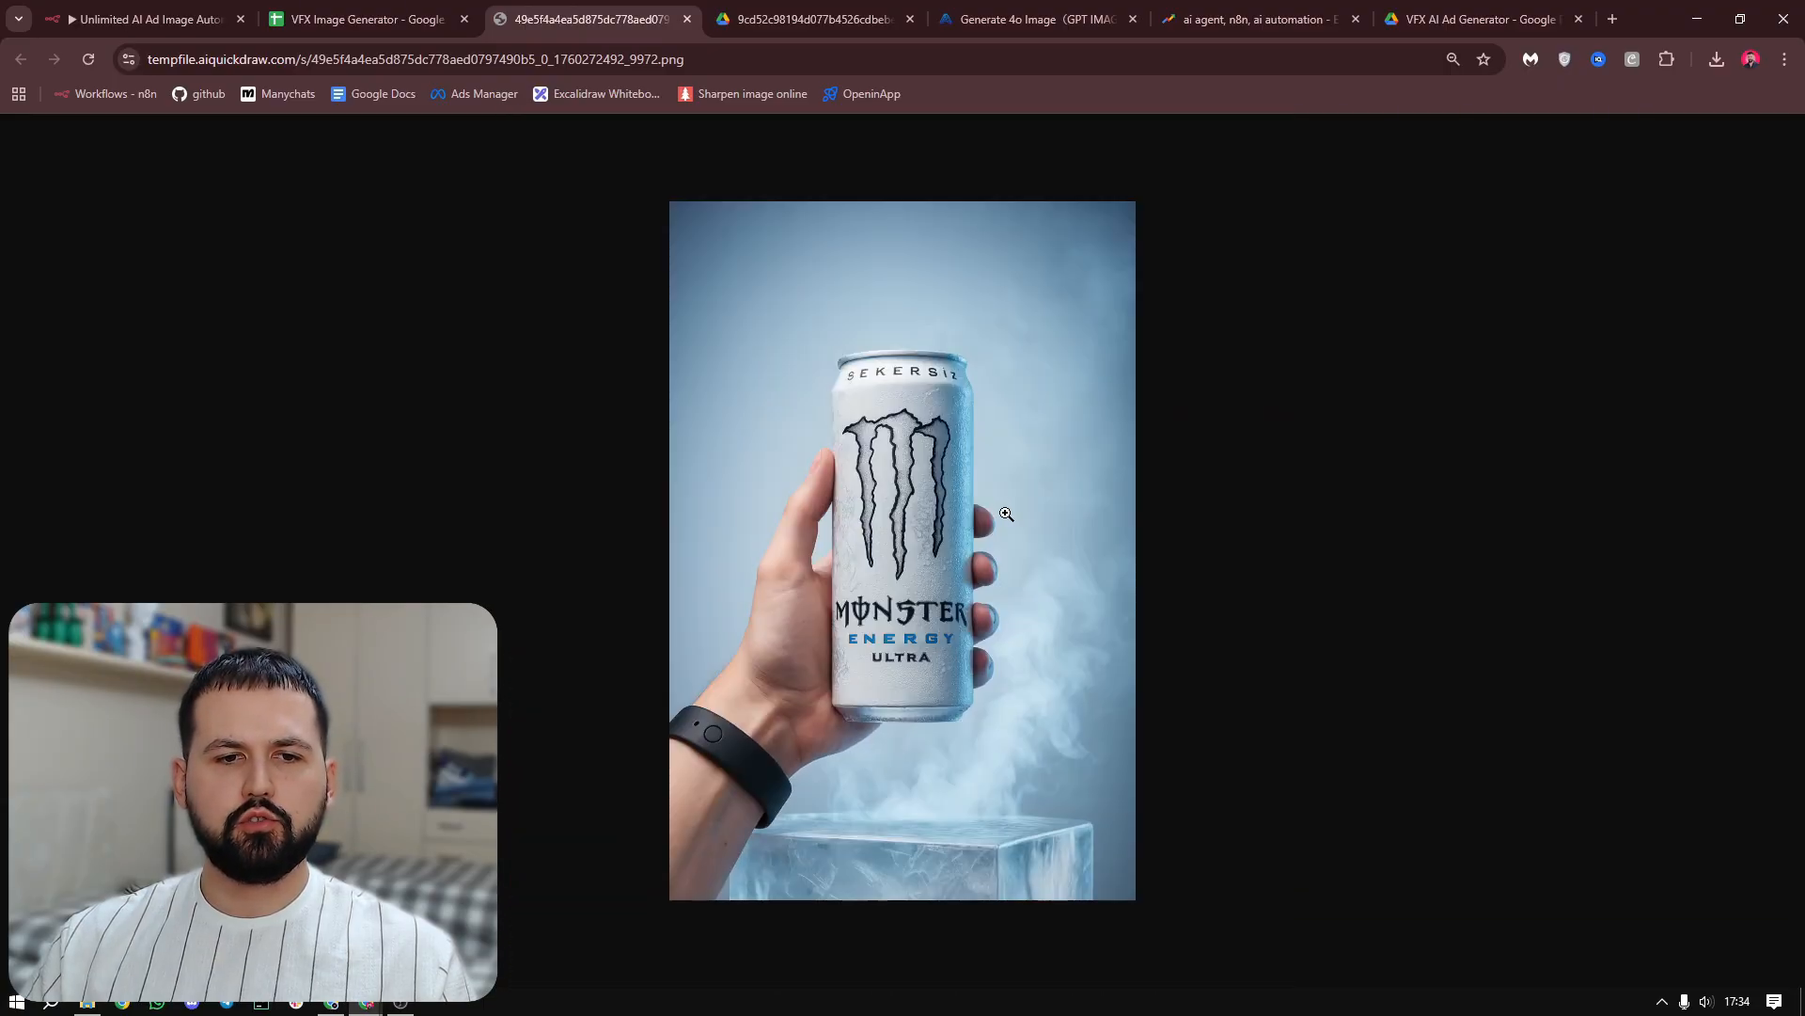
left_click(963, 823)
scroll(950, 470, "down", 1)
left_click(1045, 536)
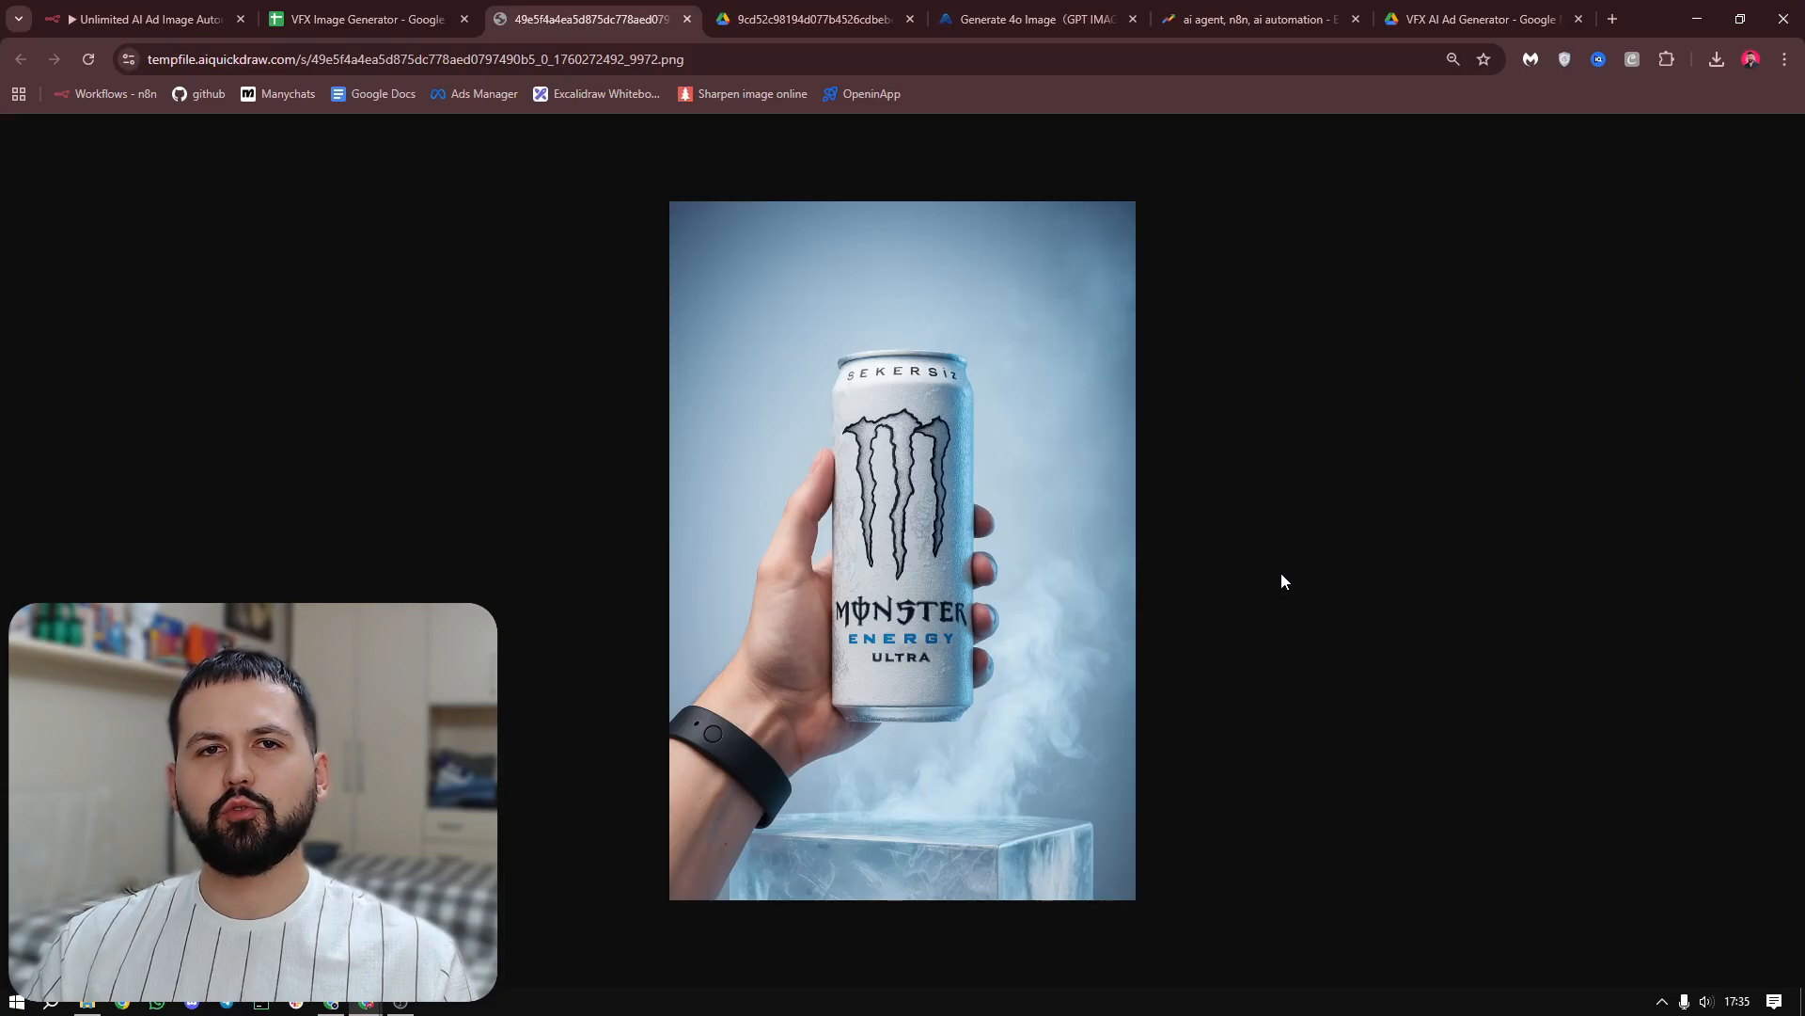
key("ctrl+w")
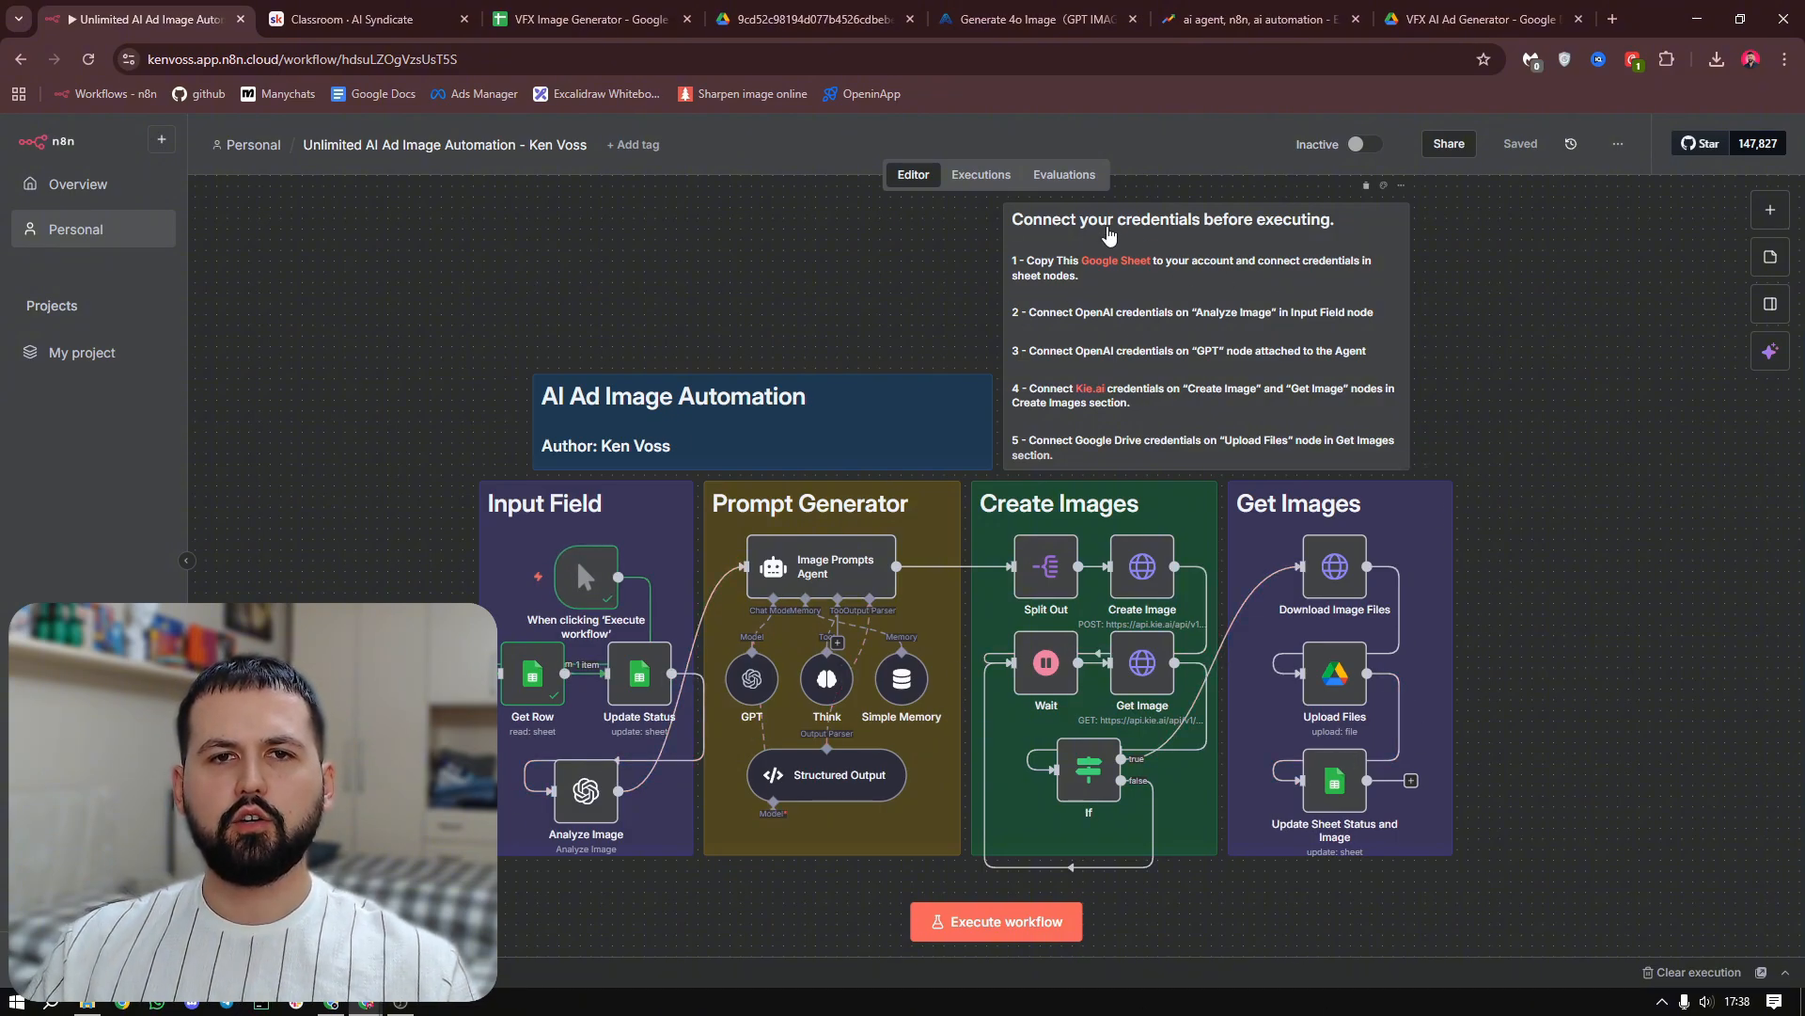
Switch to the AI Syndicate classroom on Skool and look through its courses
left_click(591, 19)
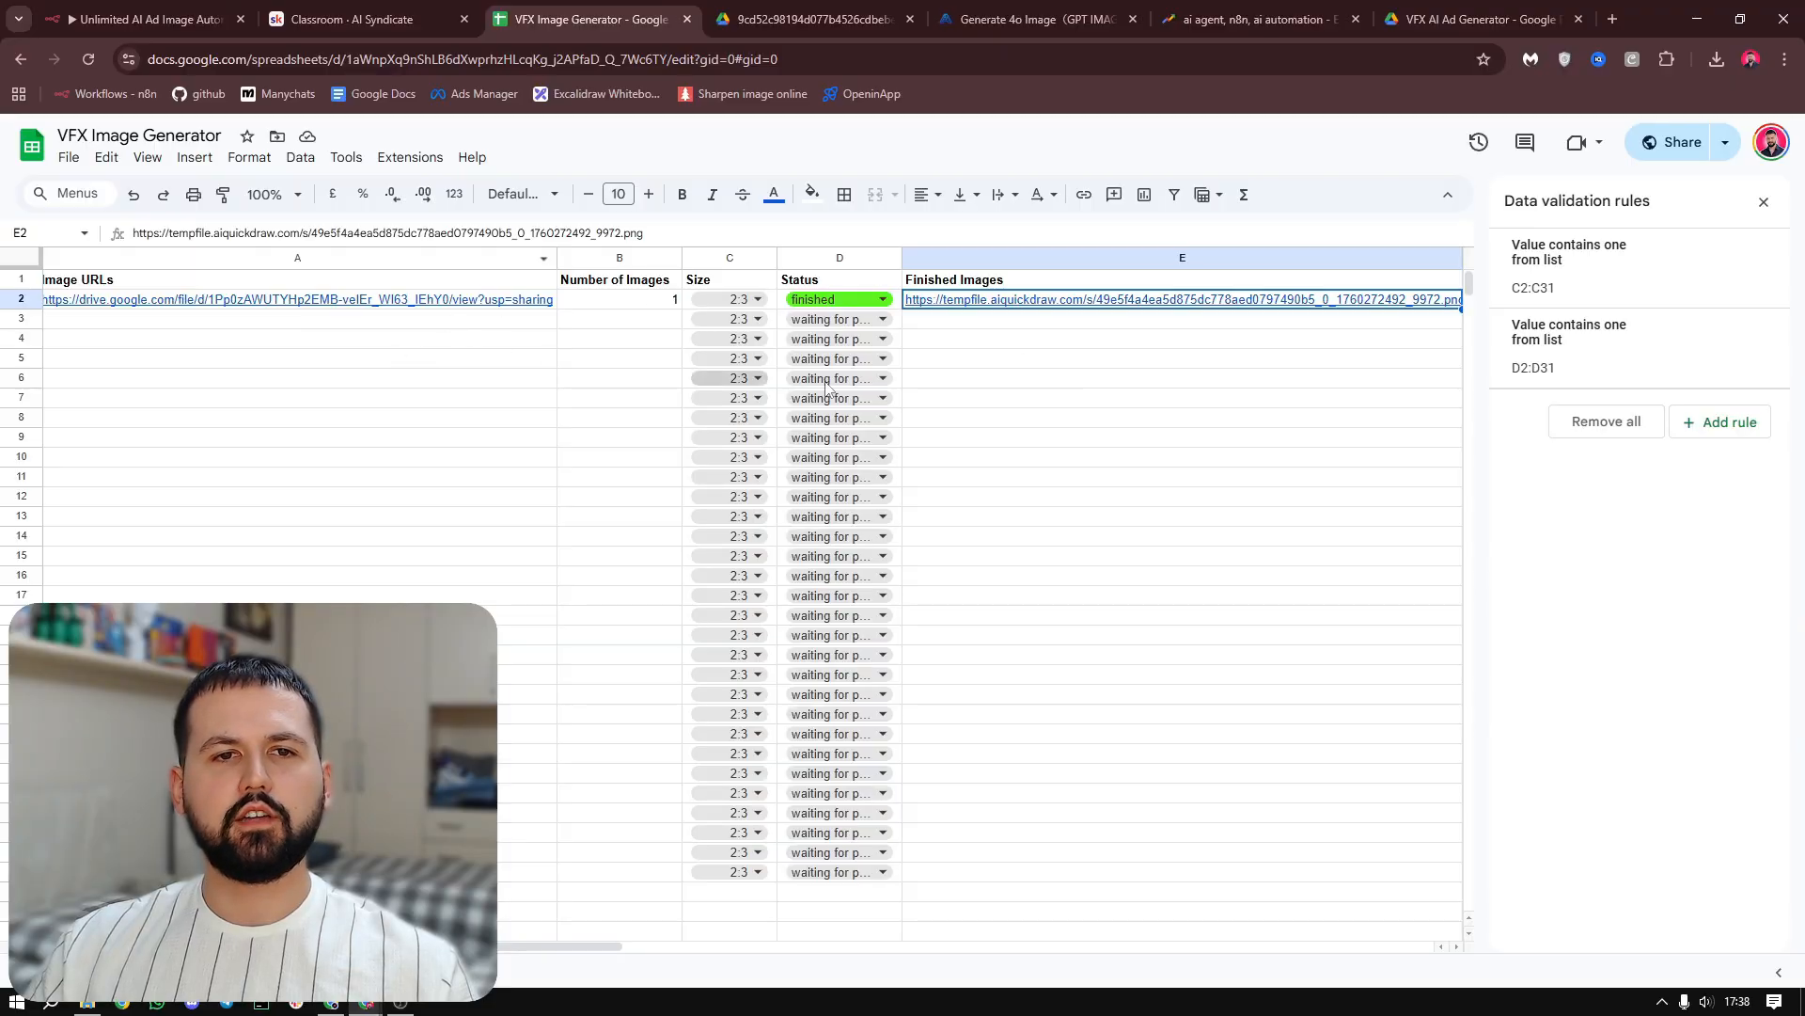
left_click(404, 19)
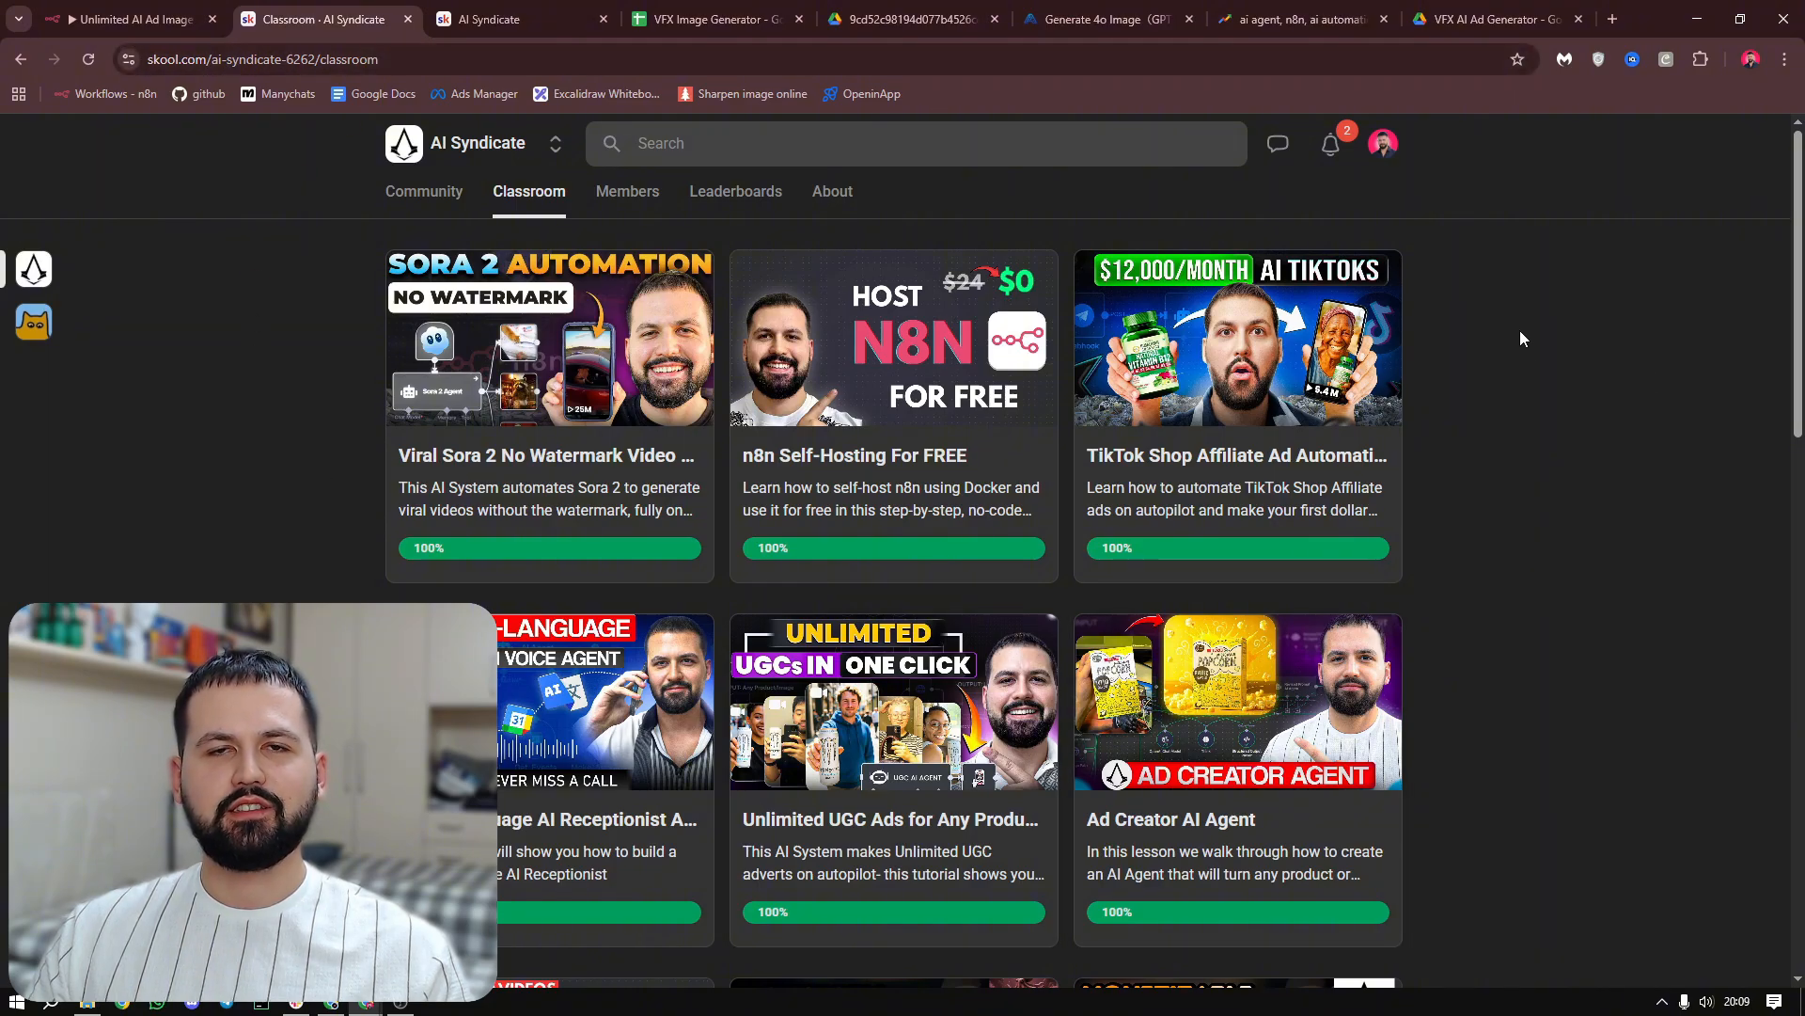
scroll(1521, 339, "down", 3)
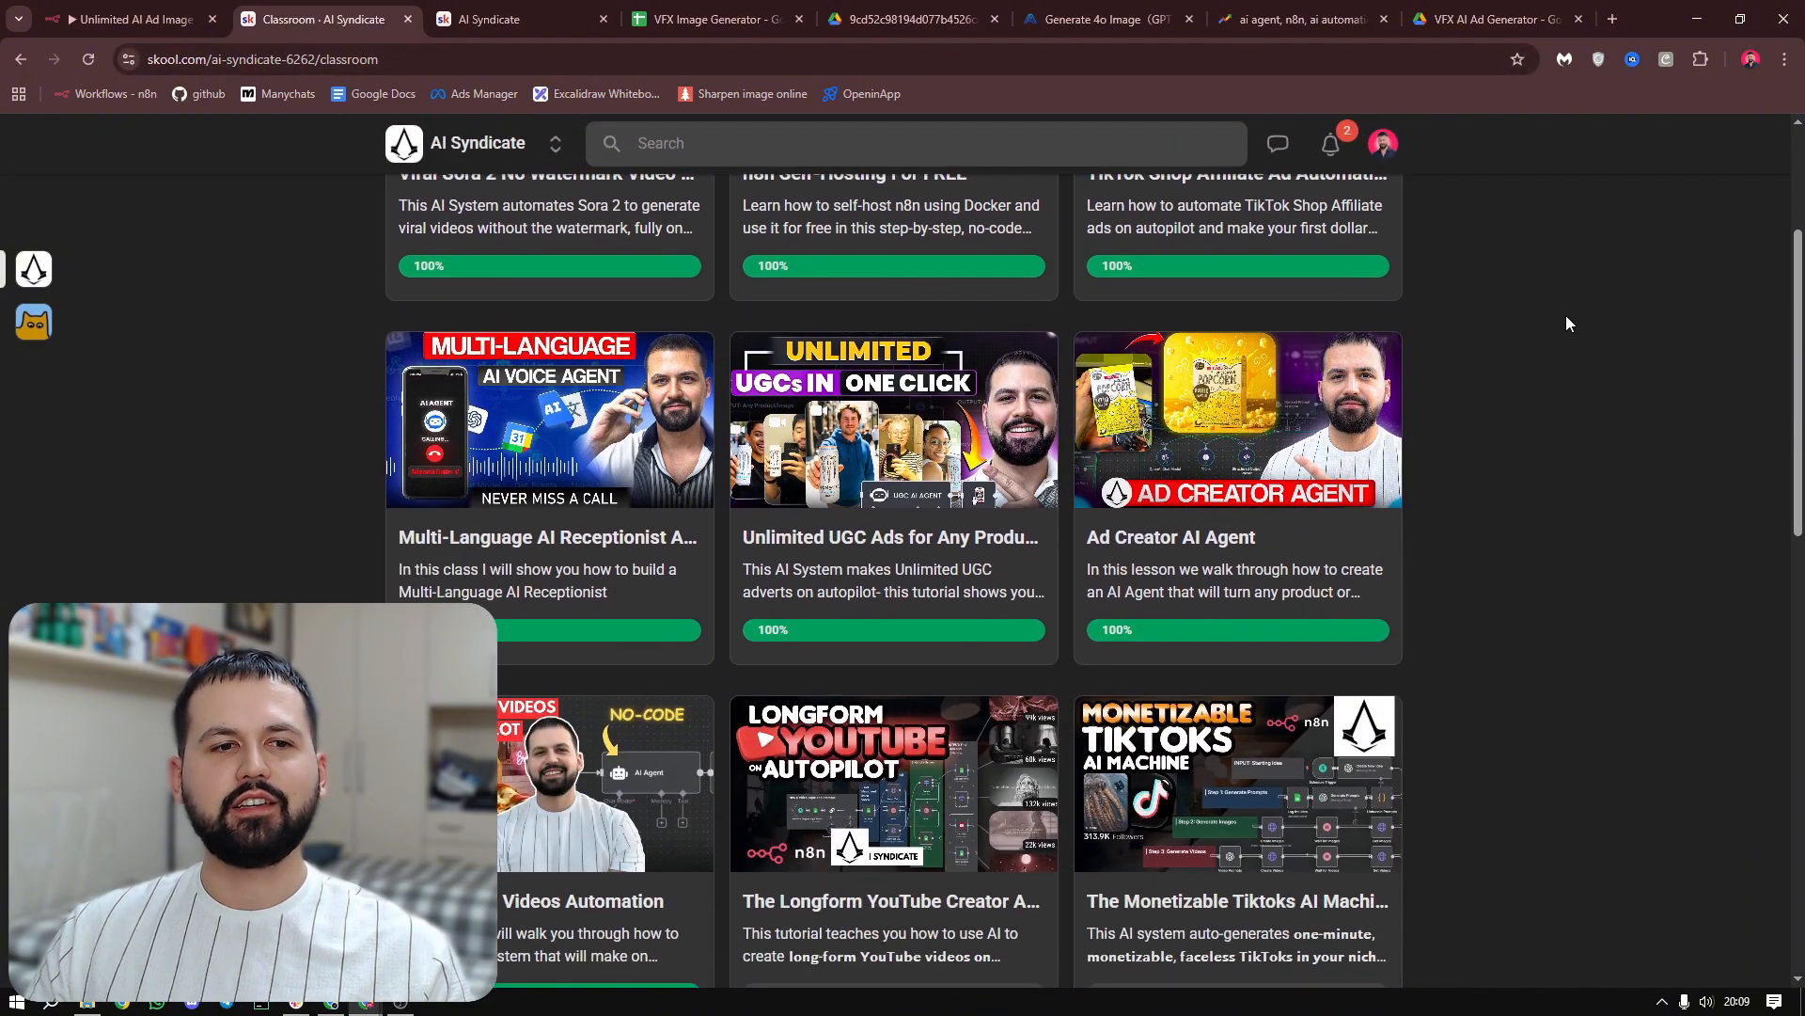
scroll(1486, 440, "down", 5)
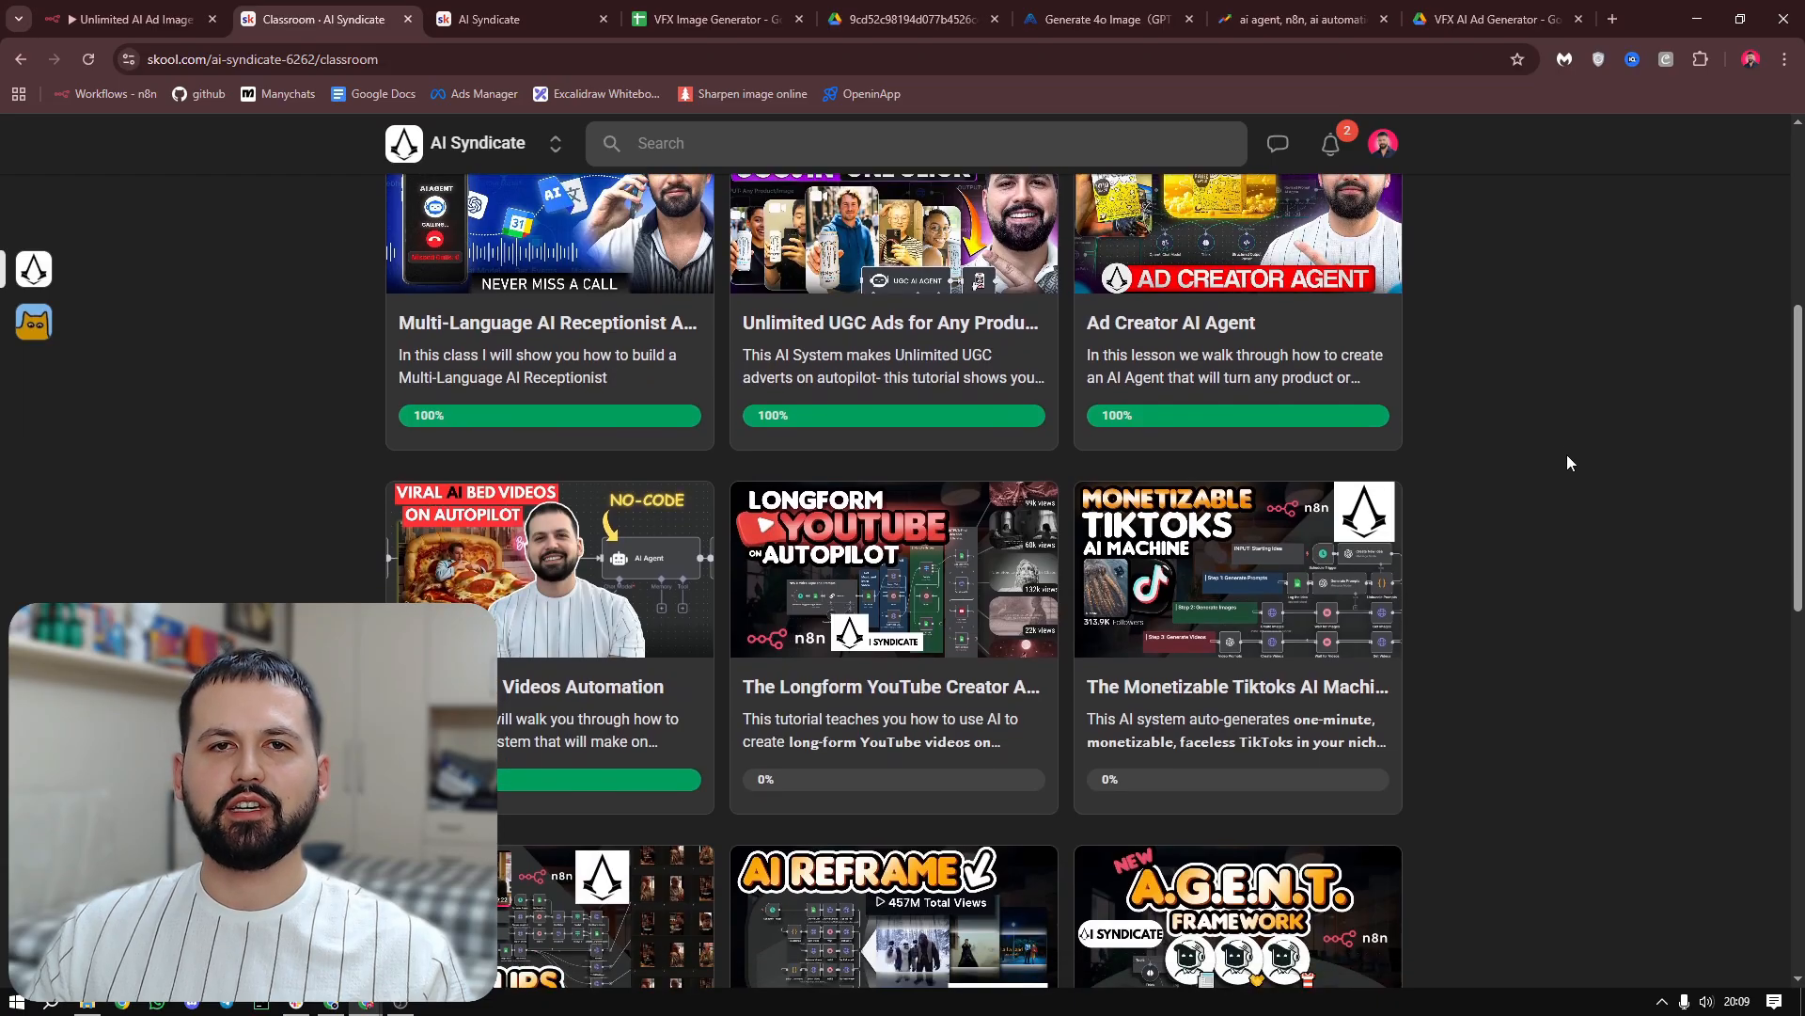
scroll(1571, 455, "down", 3)
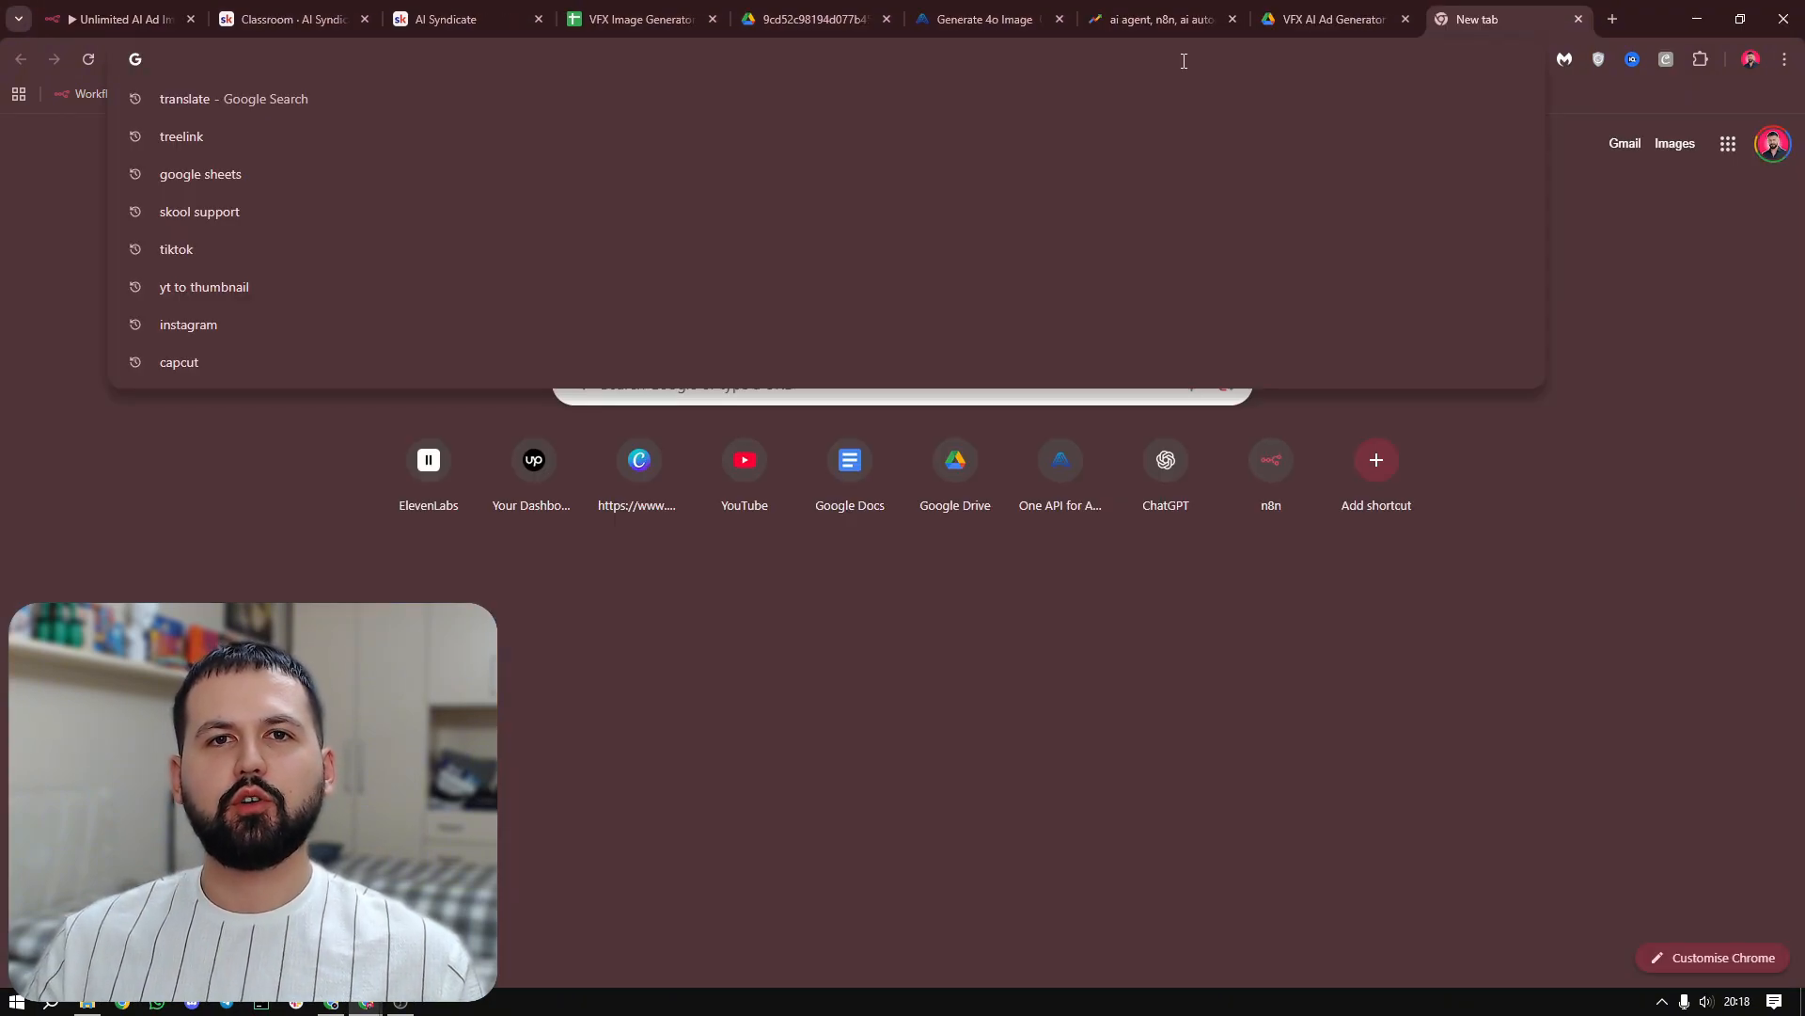
Go to n8n.io and create a new workflow from the account's Overview page
type("n8n")
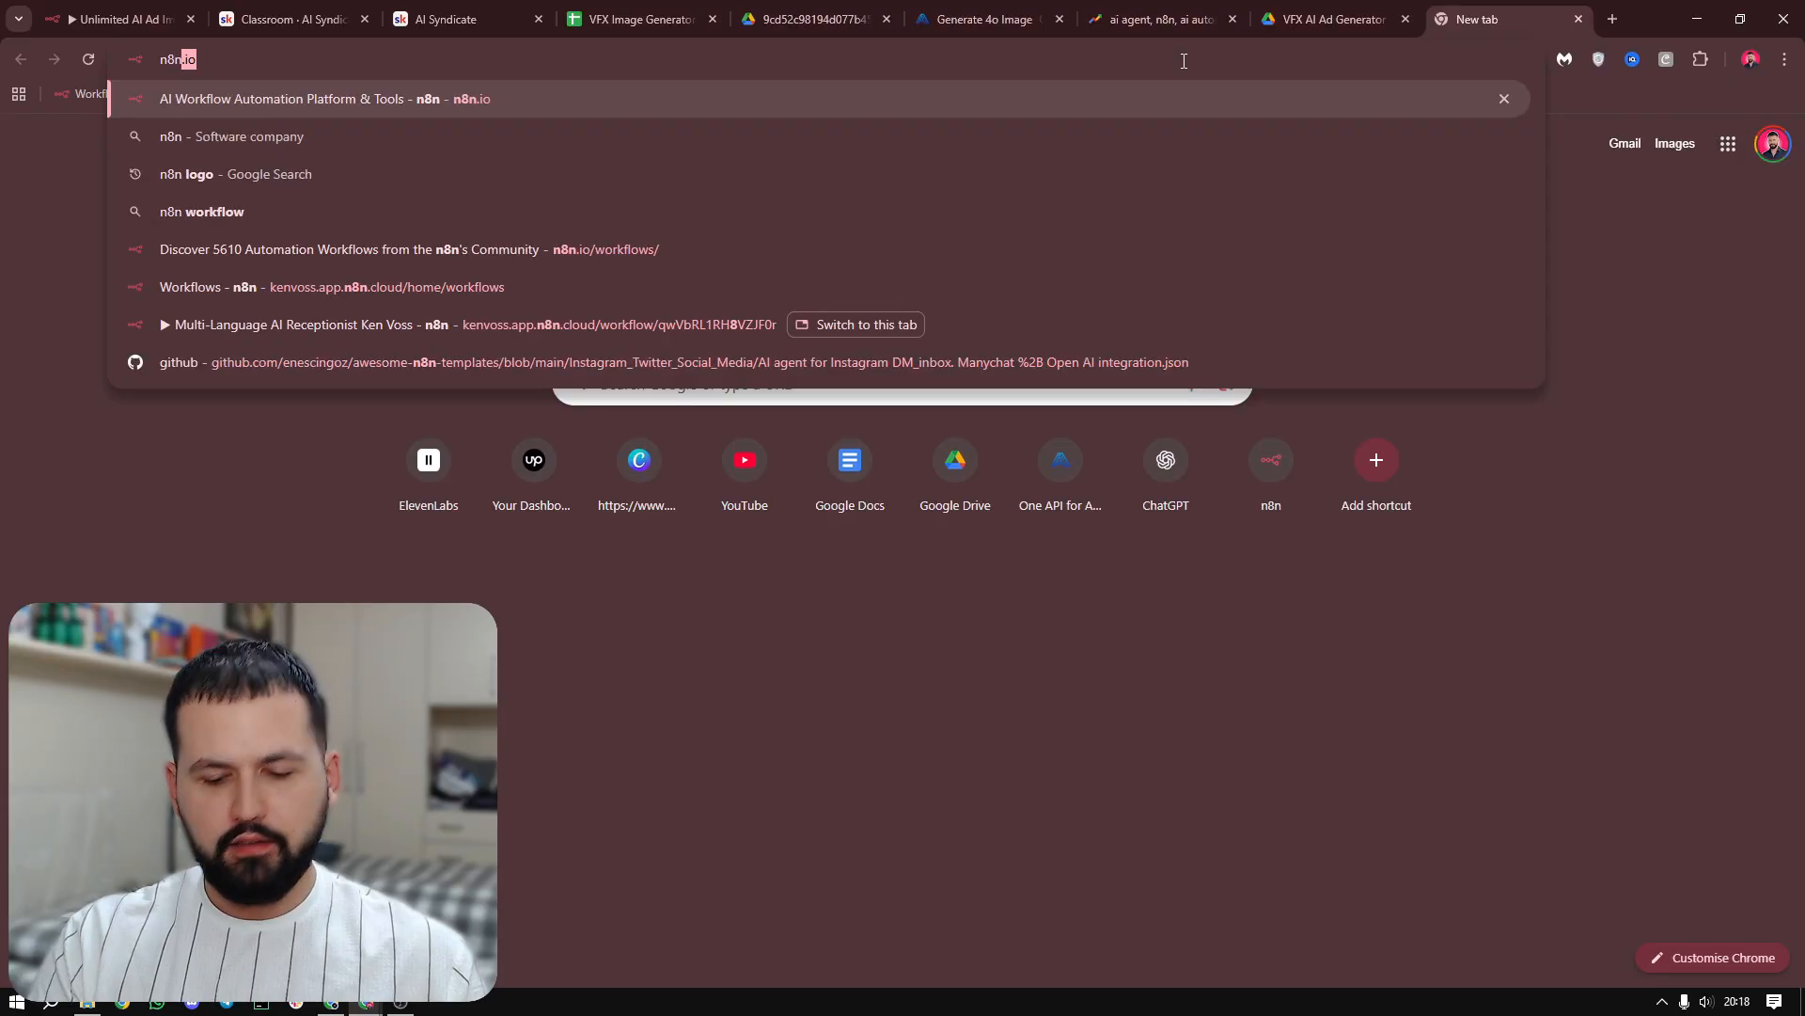
type(".io")
key("Return")
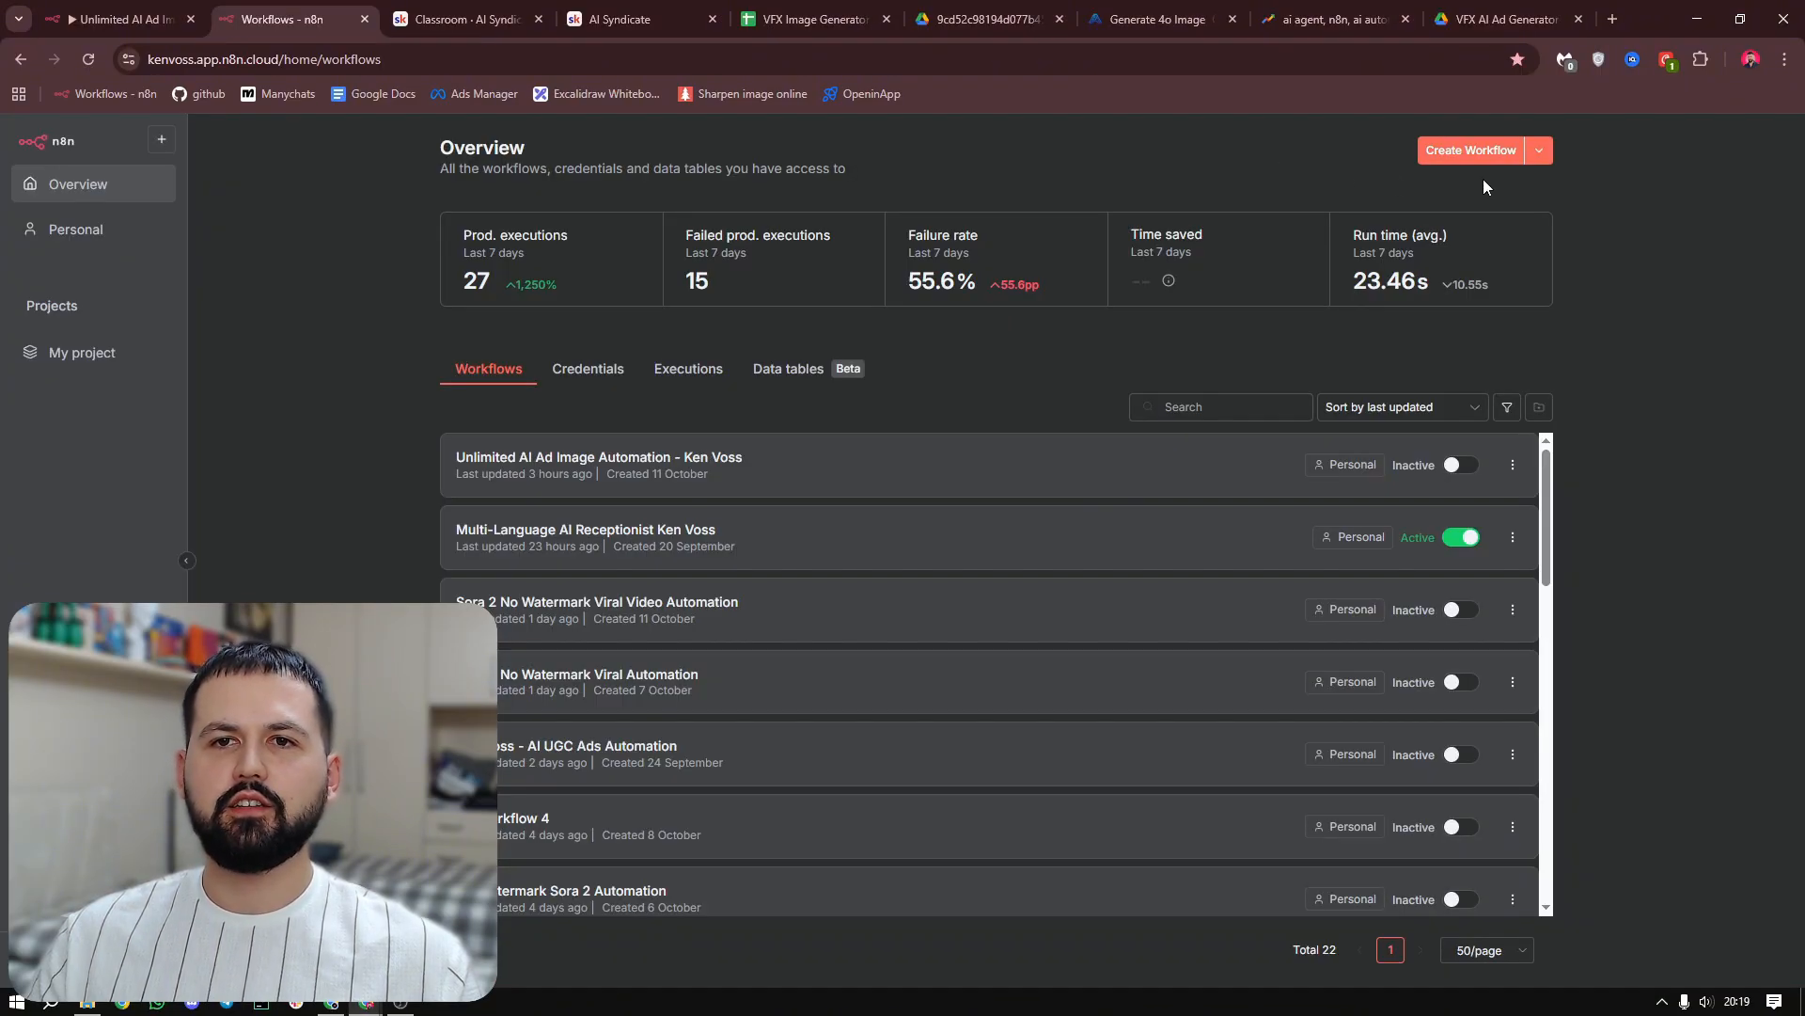
left_click(1472, 151)
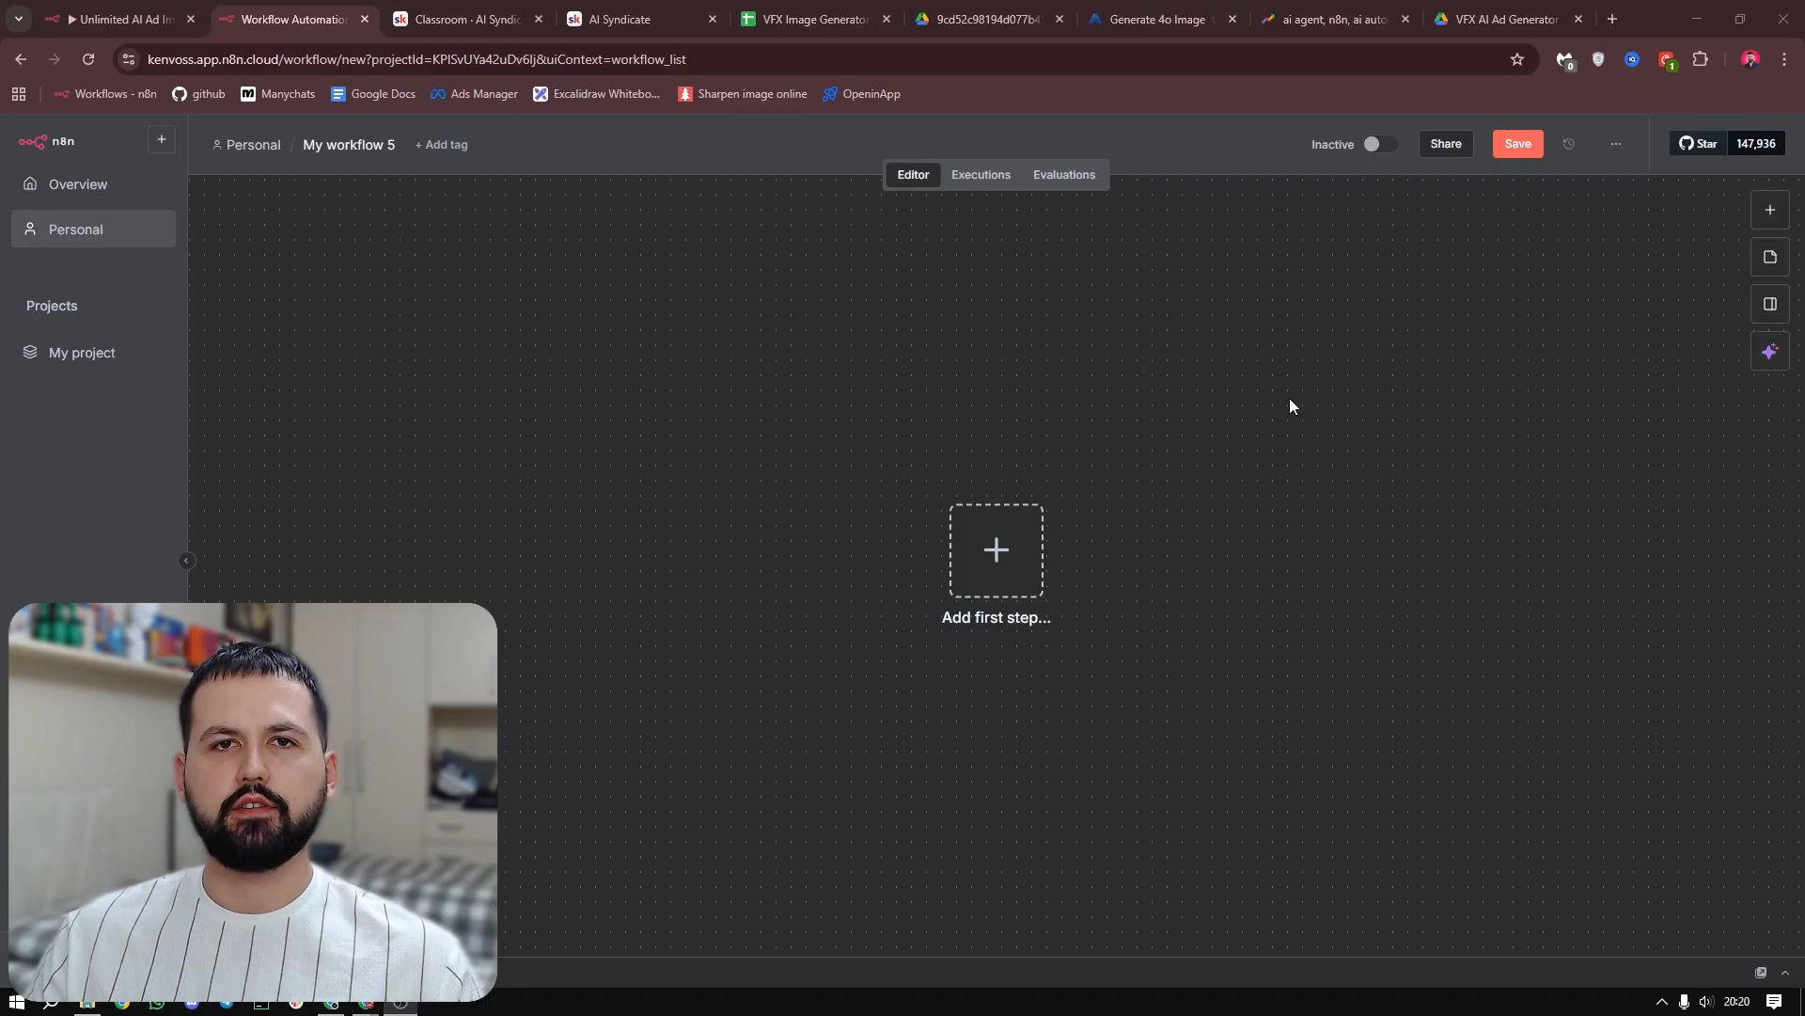
Add a manual trigger as the first step of the new workflow
left_click(1141, 581)
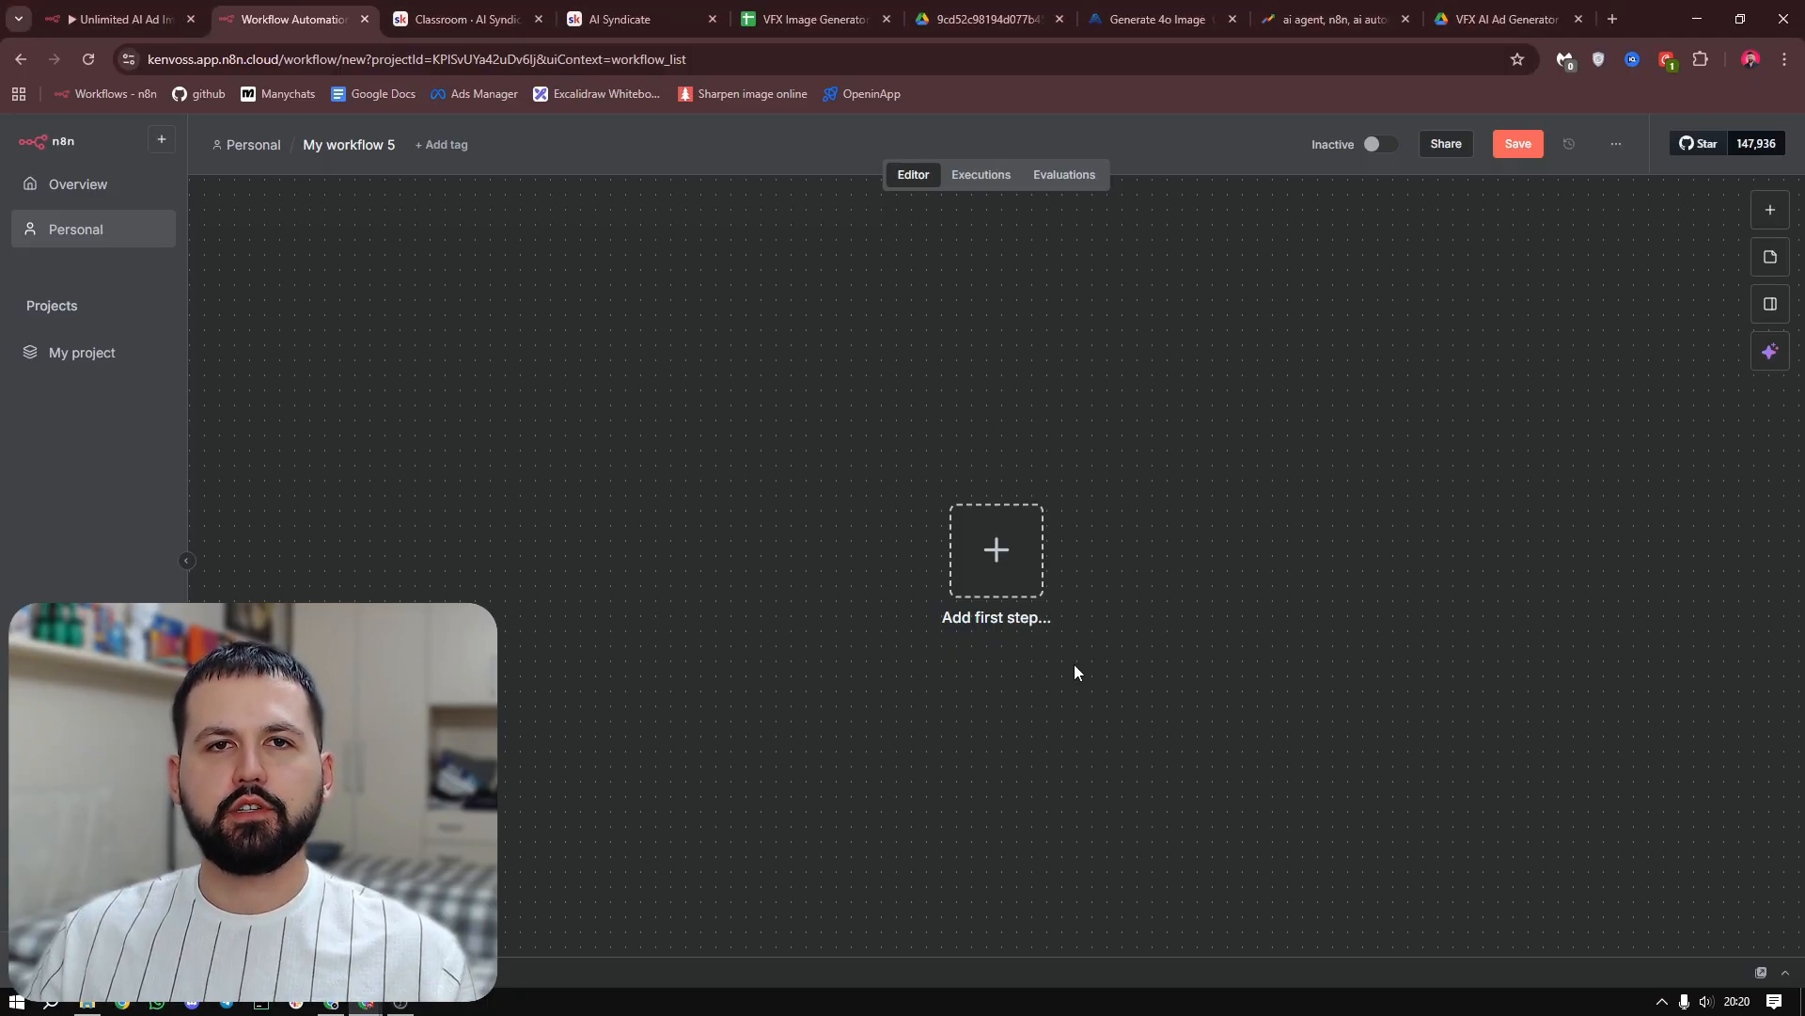
left_click(978, 544)
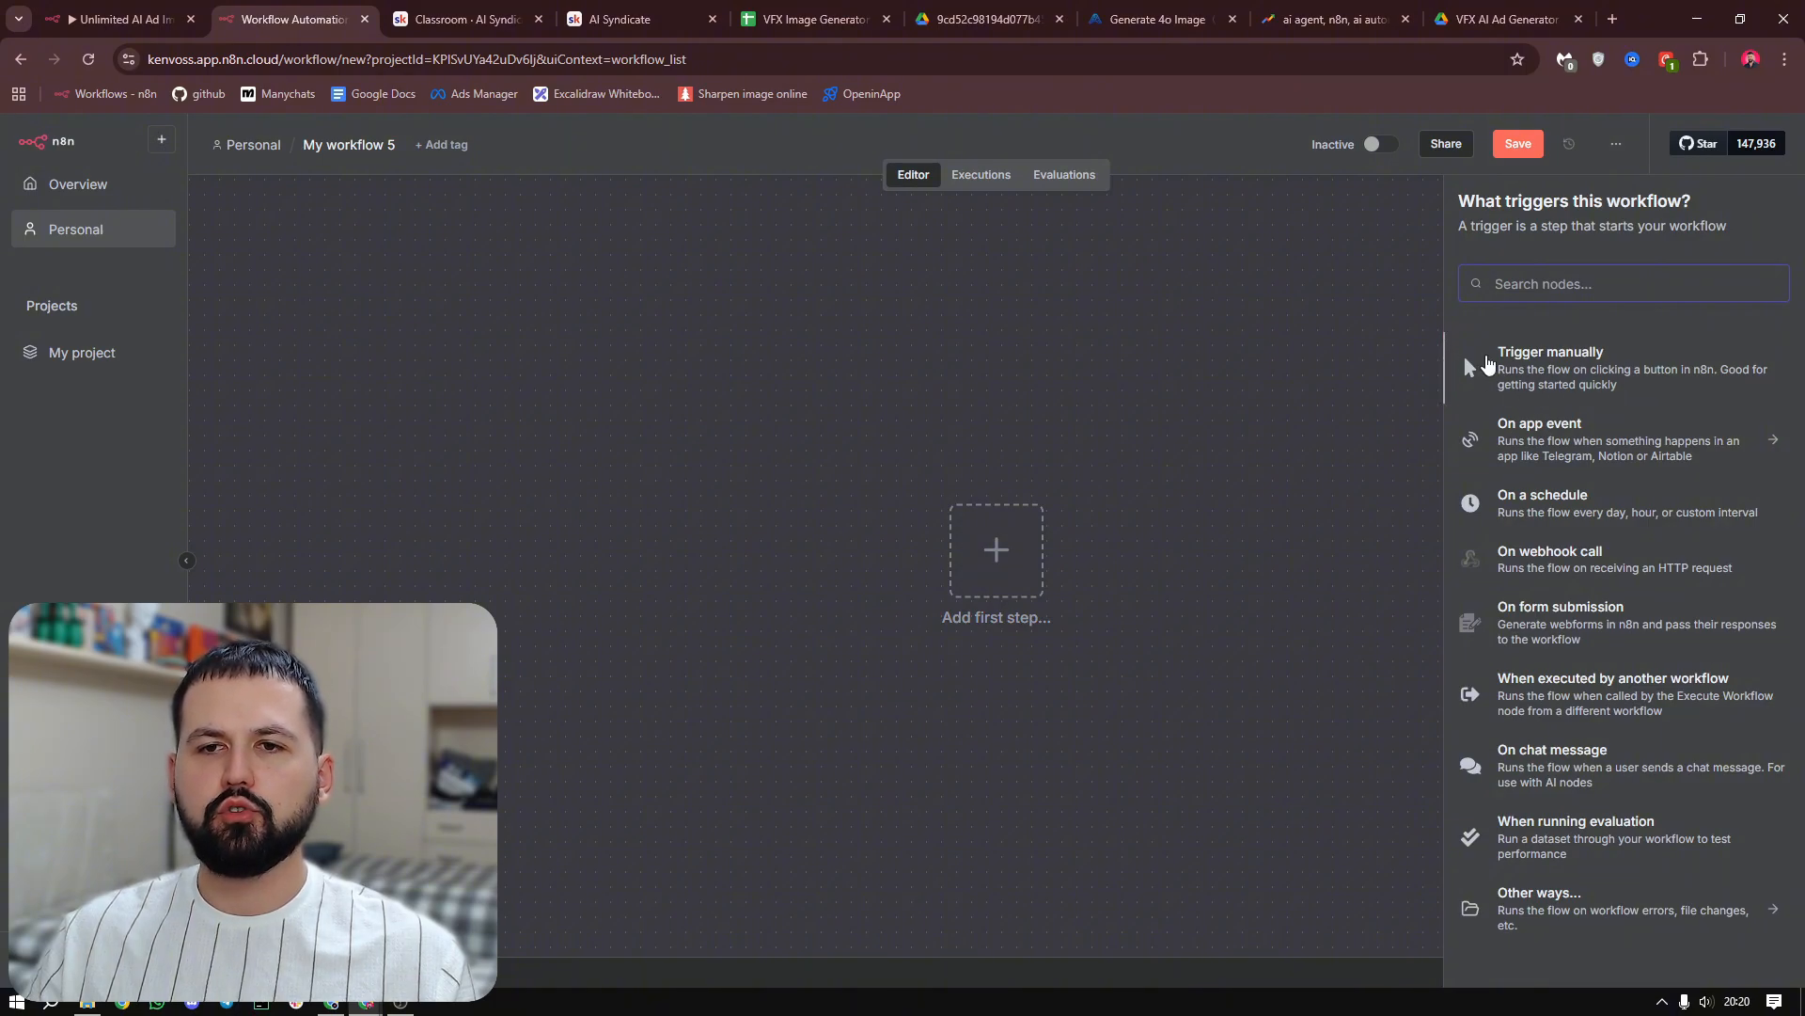
left_click(1530, 380)
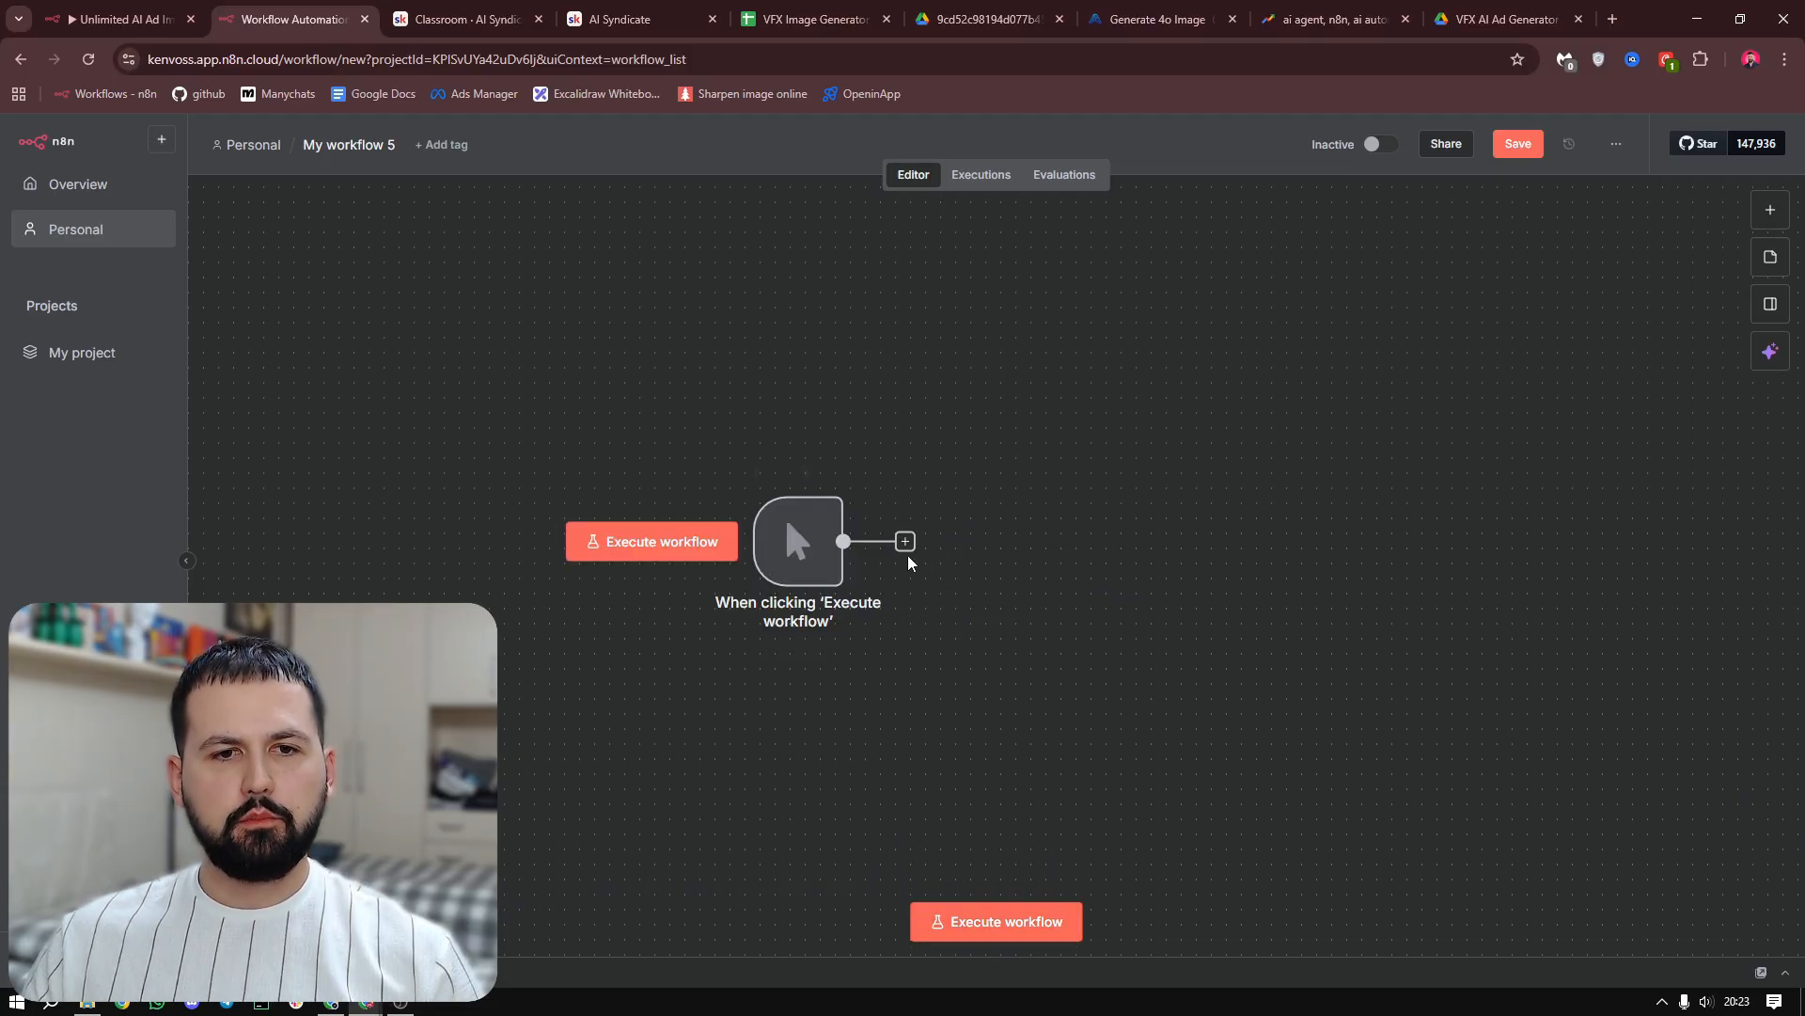
Add a Google Sheets node with the Get row(s) in sheet action after the manual trigger
left_click(904, 540)
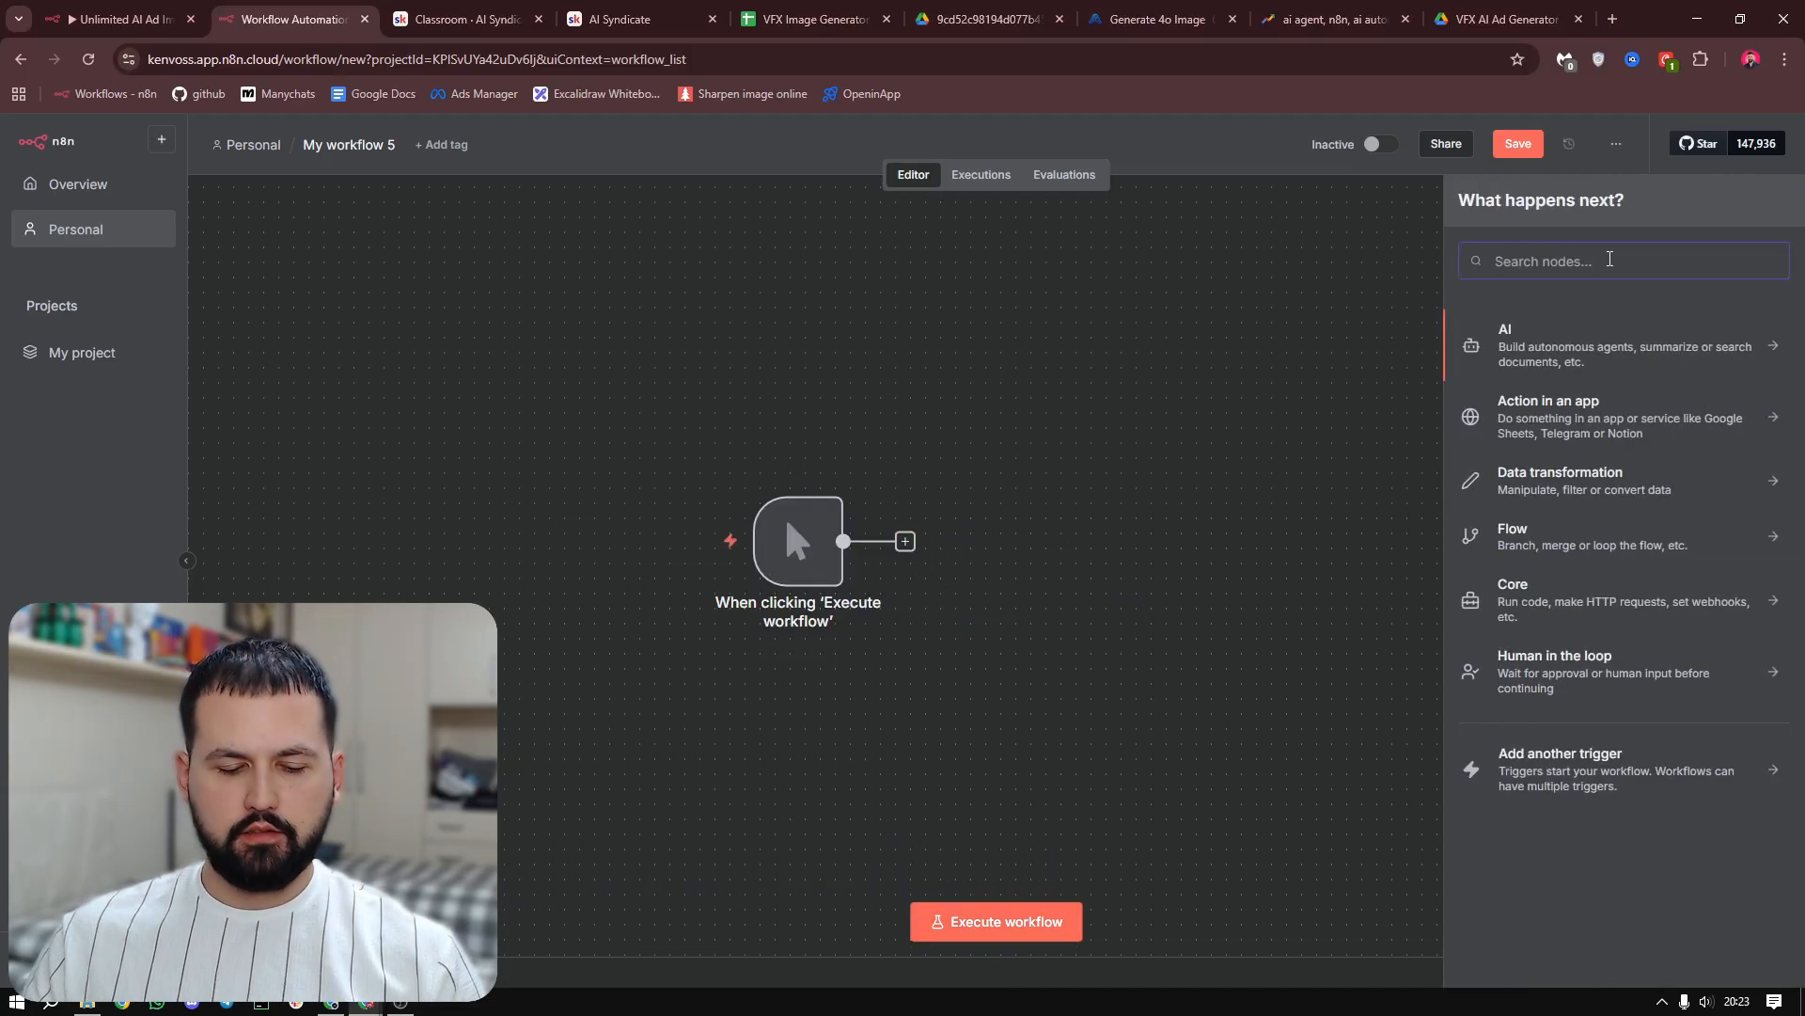
type("google sh")
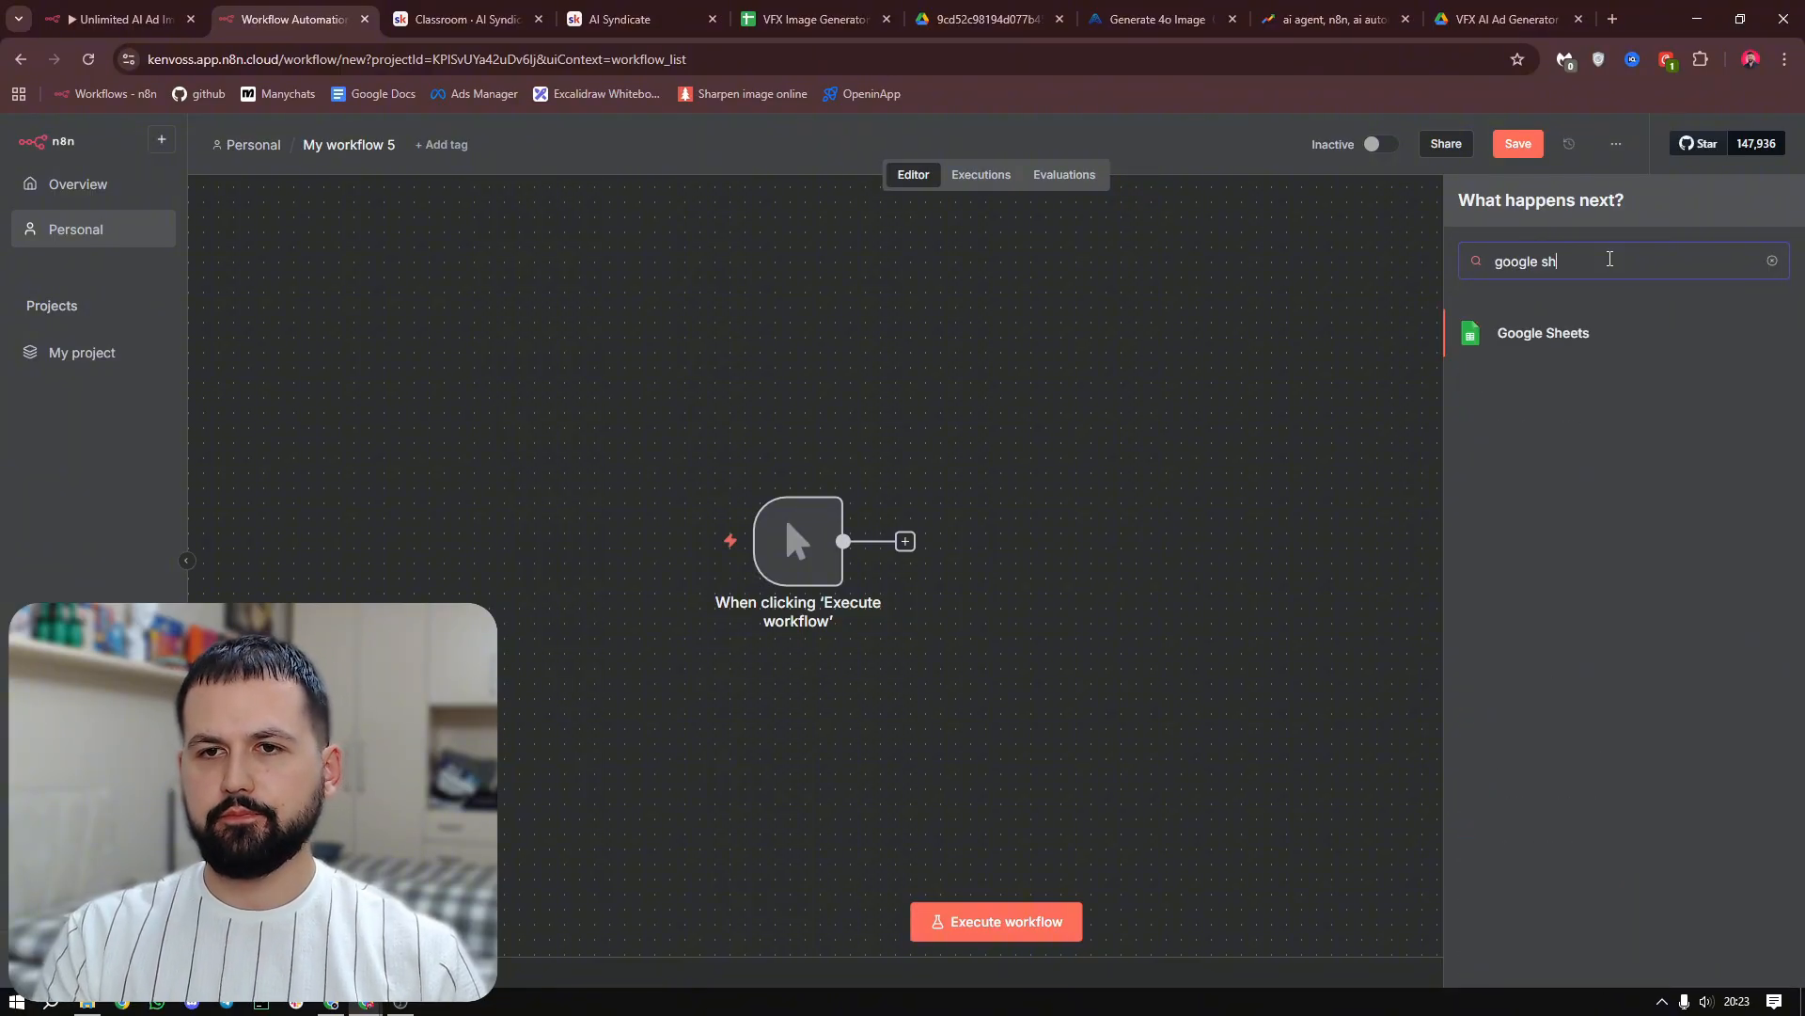
left_click(1543, 341)
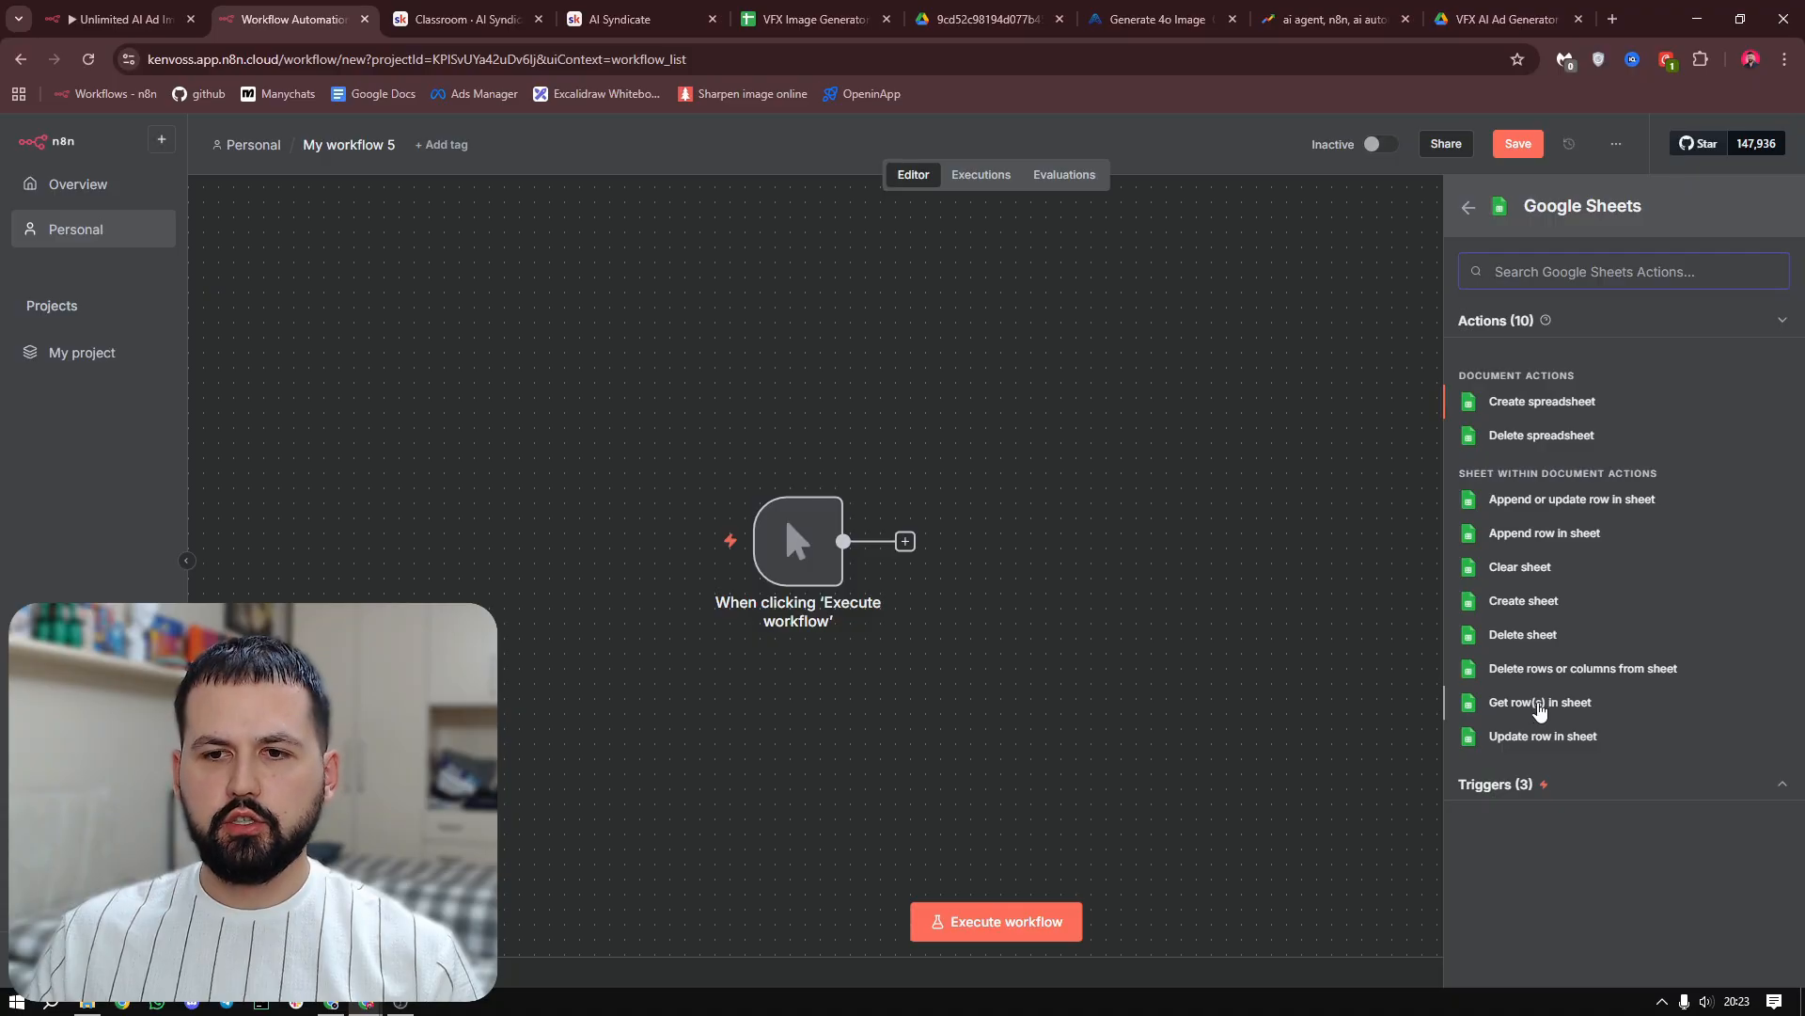
left_click(1540, 705)
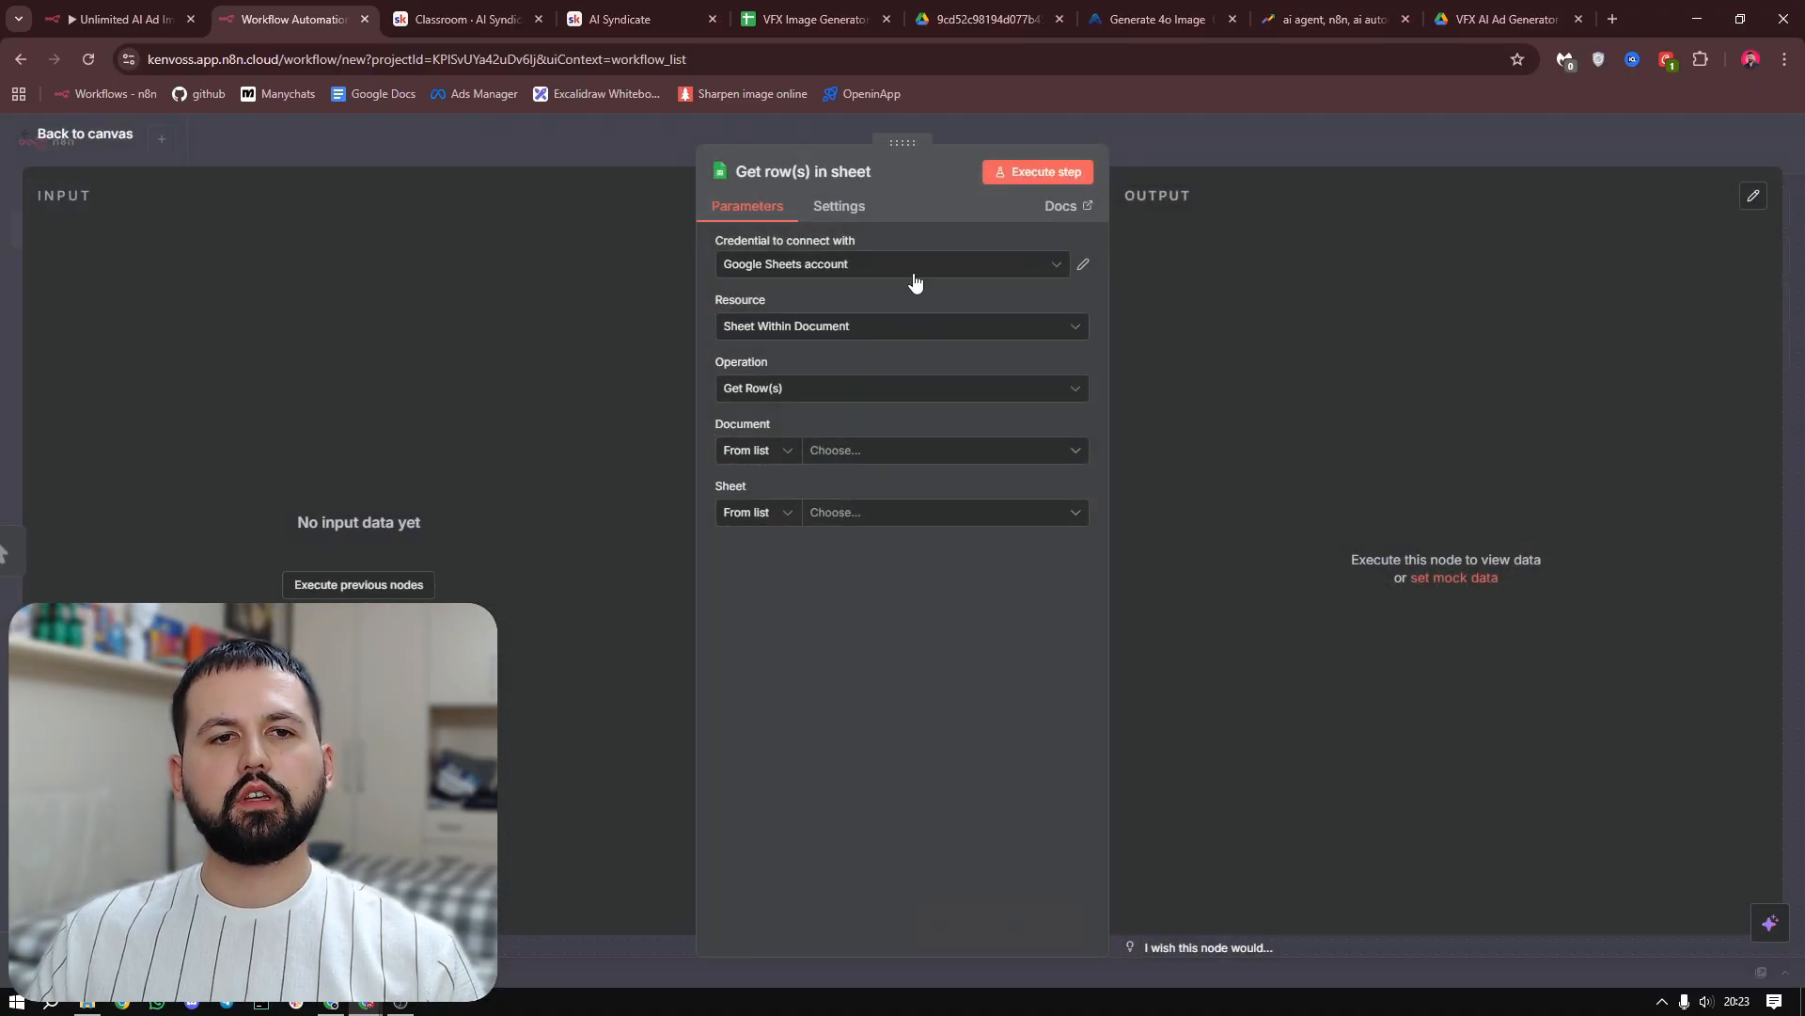
left_click(884, 267)
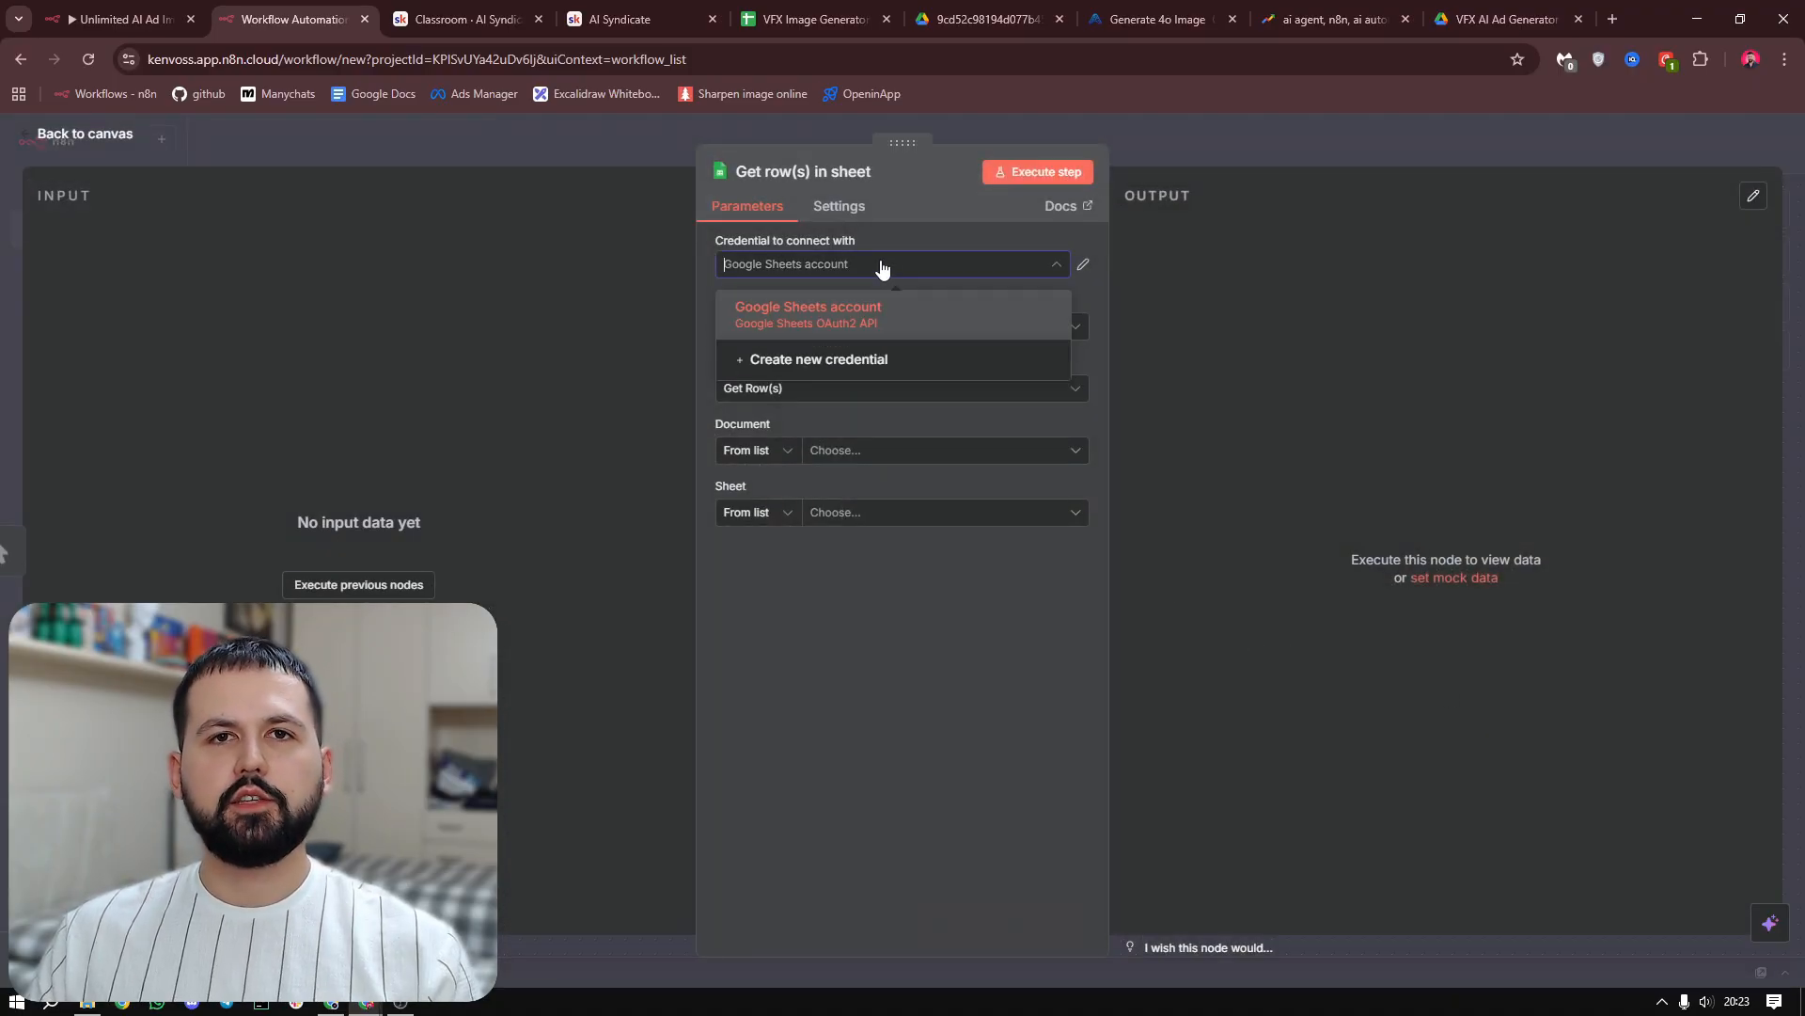
left_click(894, 367)
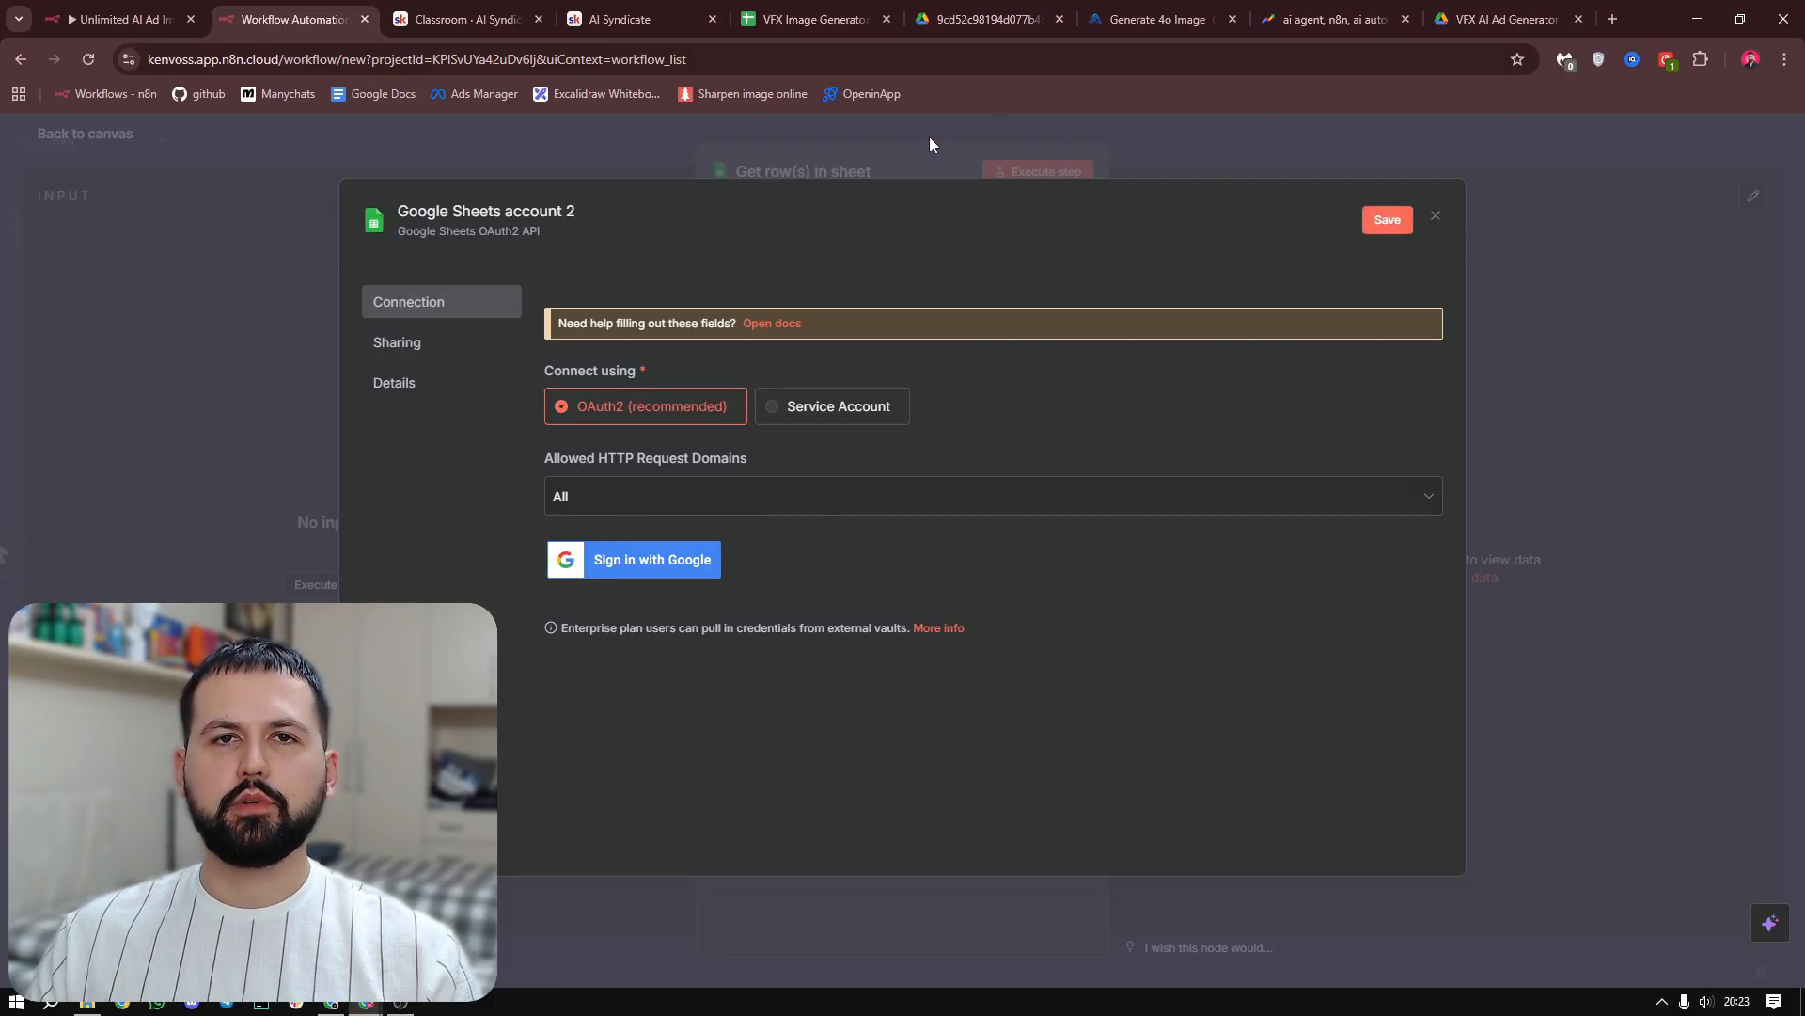
left_click(901, 139)
Set the Get row(s) node's credential to Google Sheets account and its resource to Sheet Within Document
left_click(910, 272)
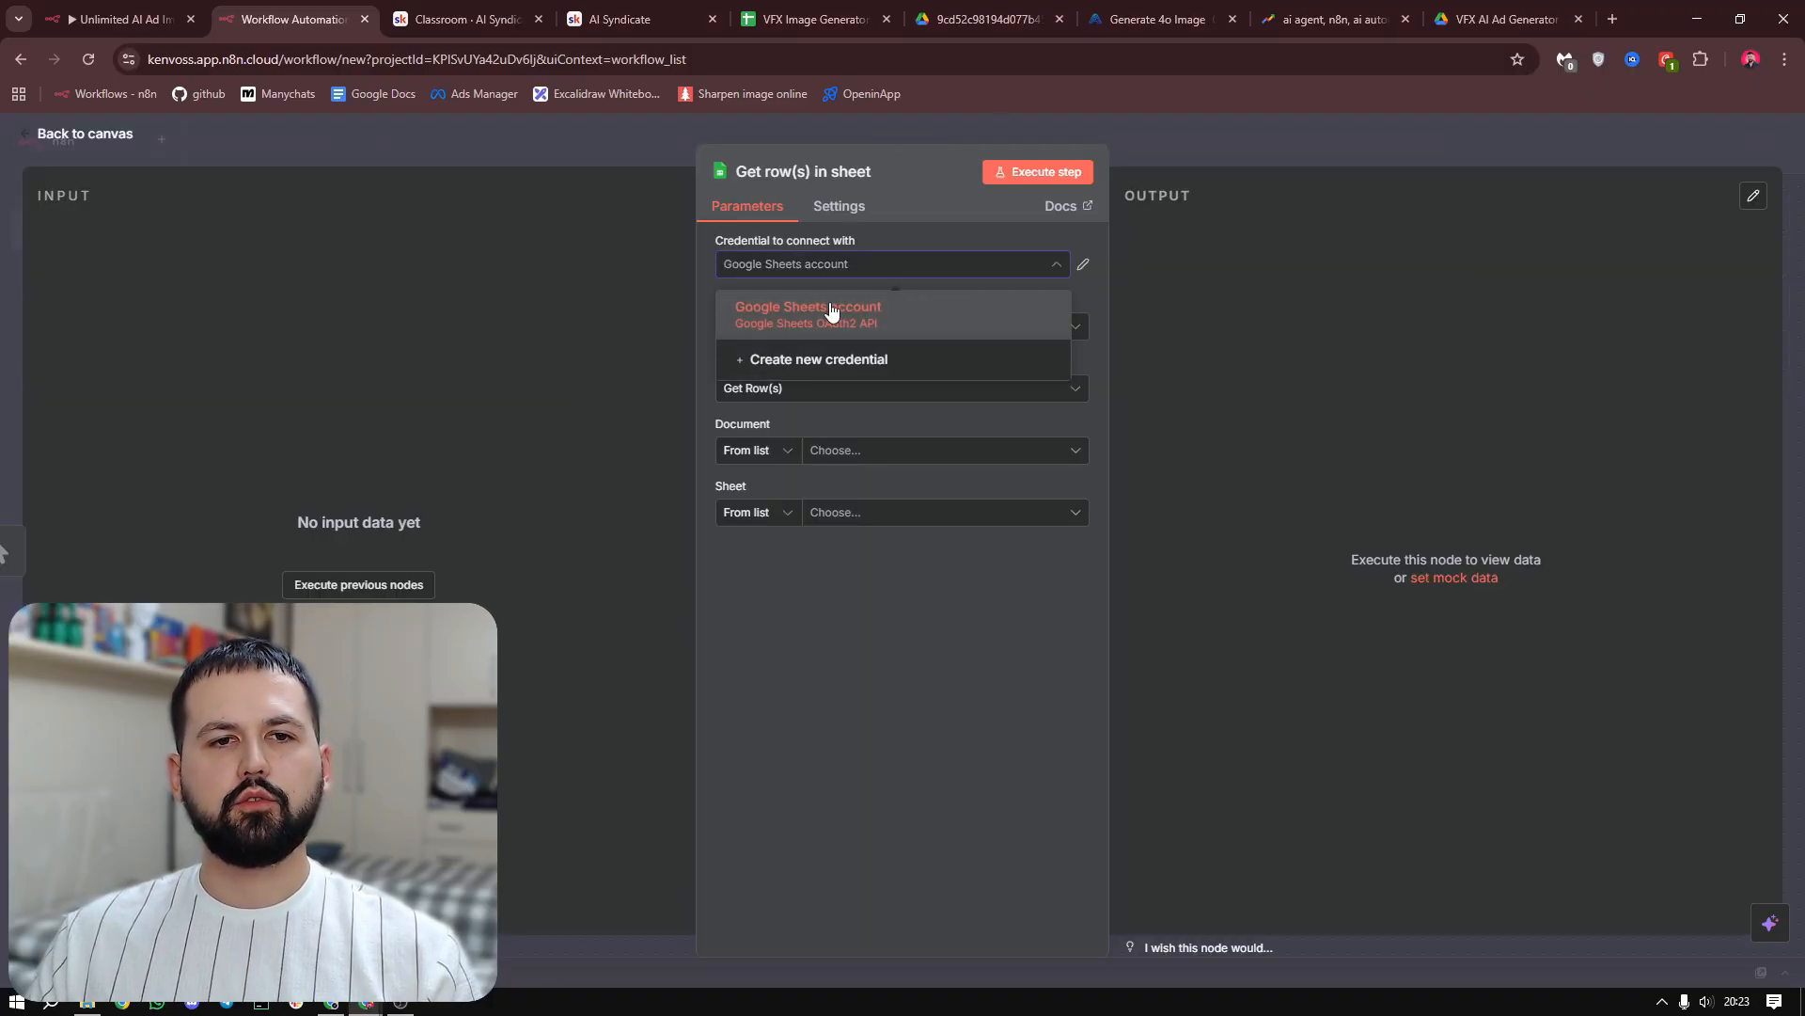
left_click(907, 318)
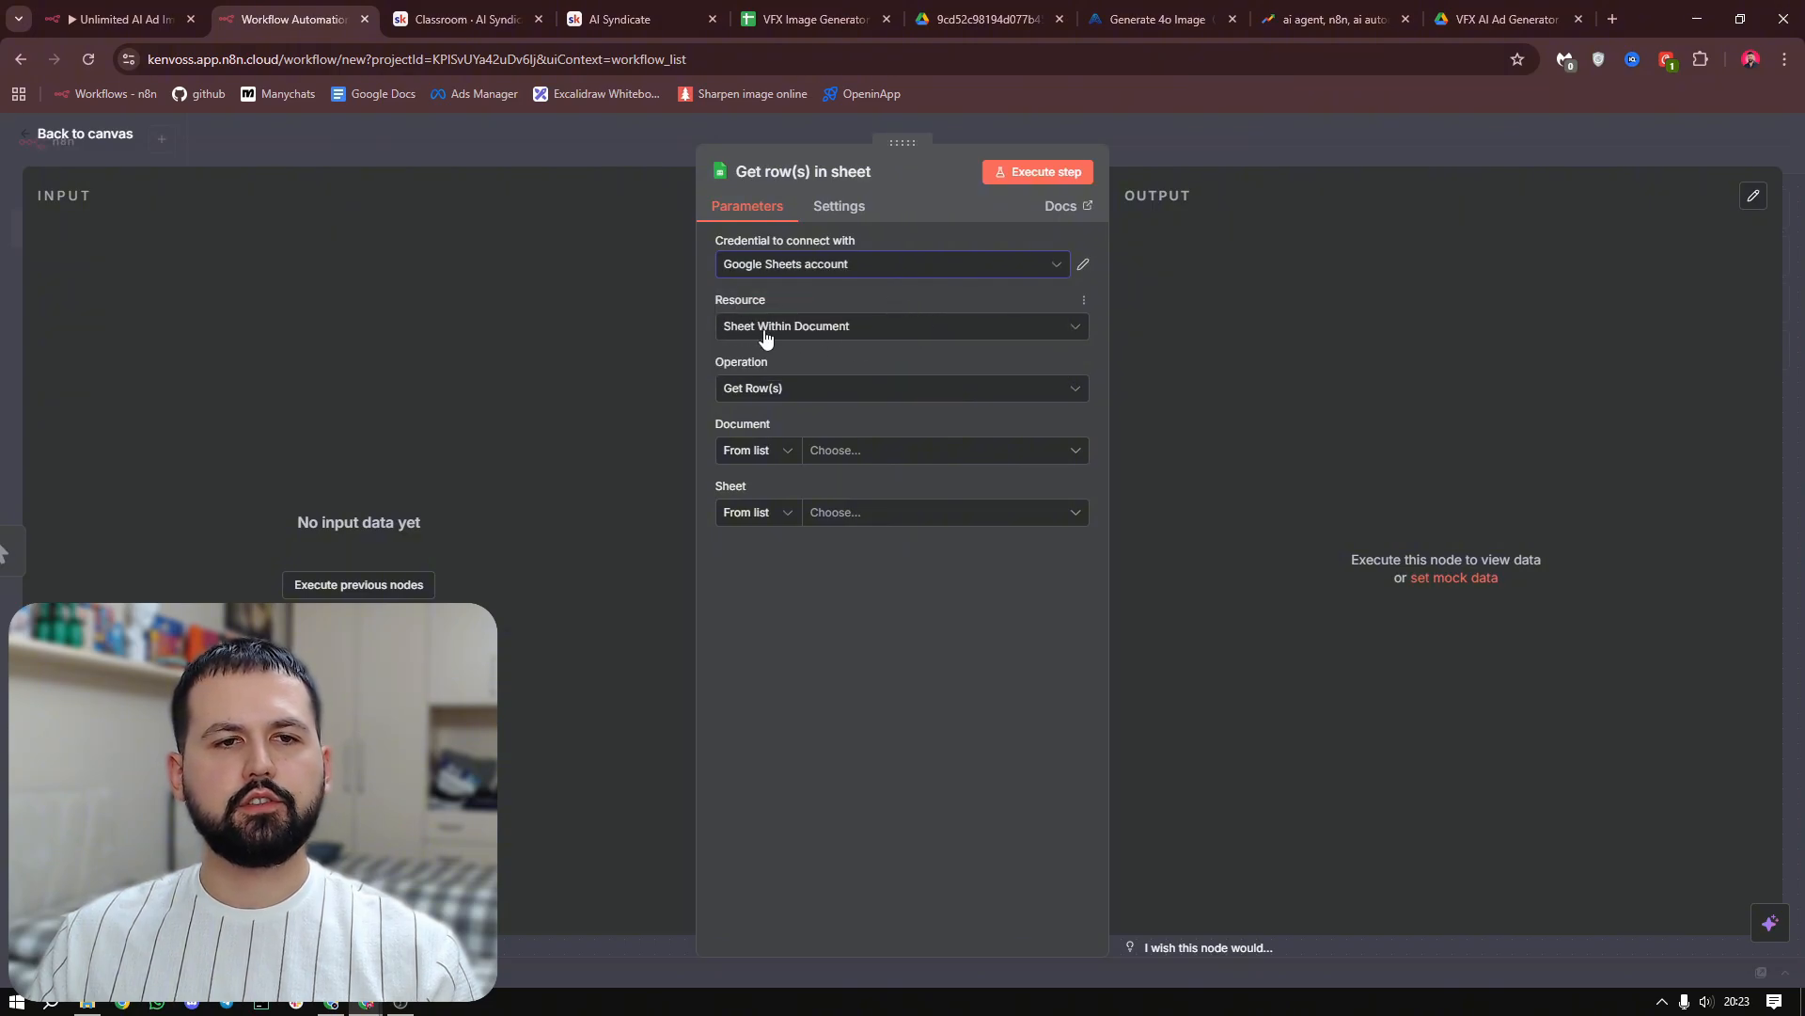
left_click(901, 329)
left_click(903, 336)
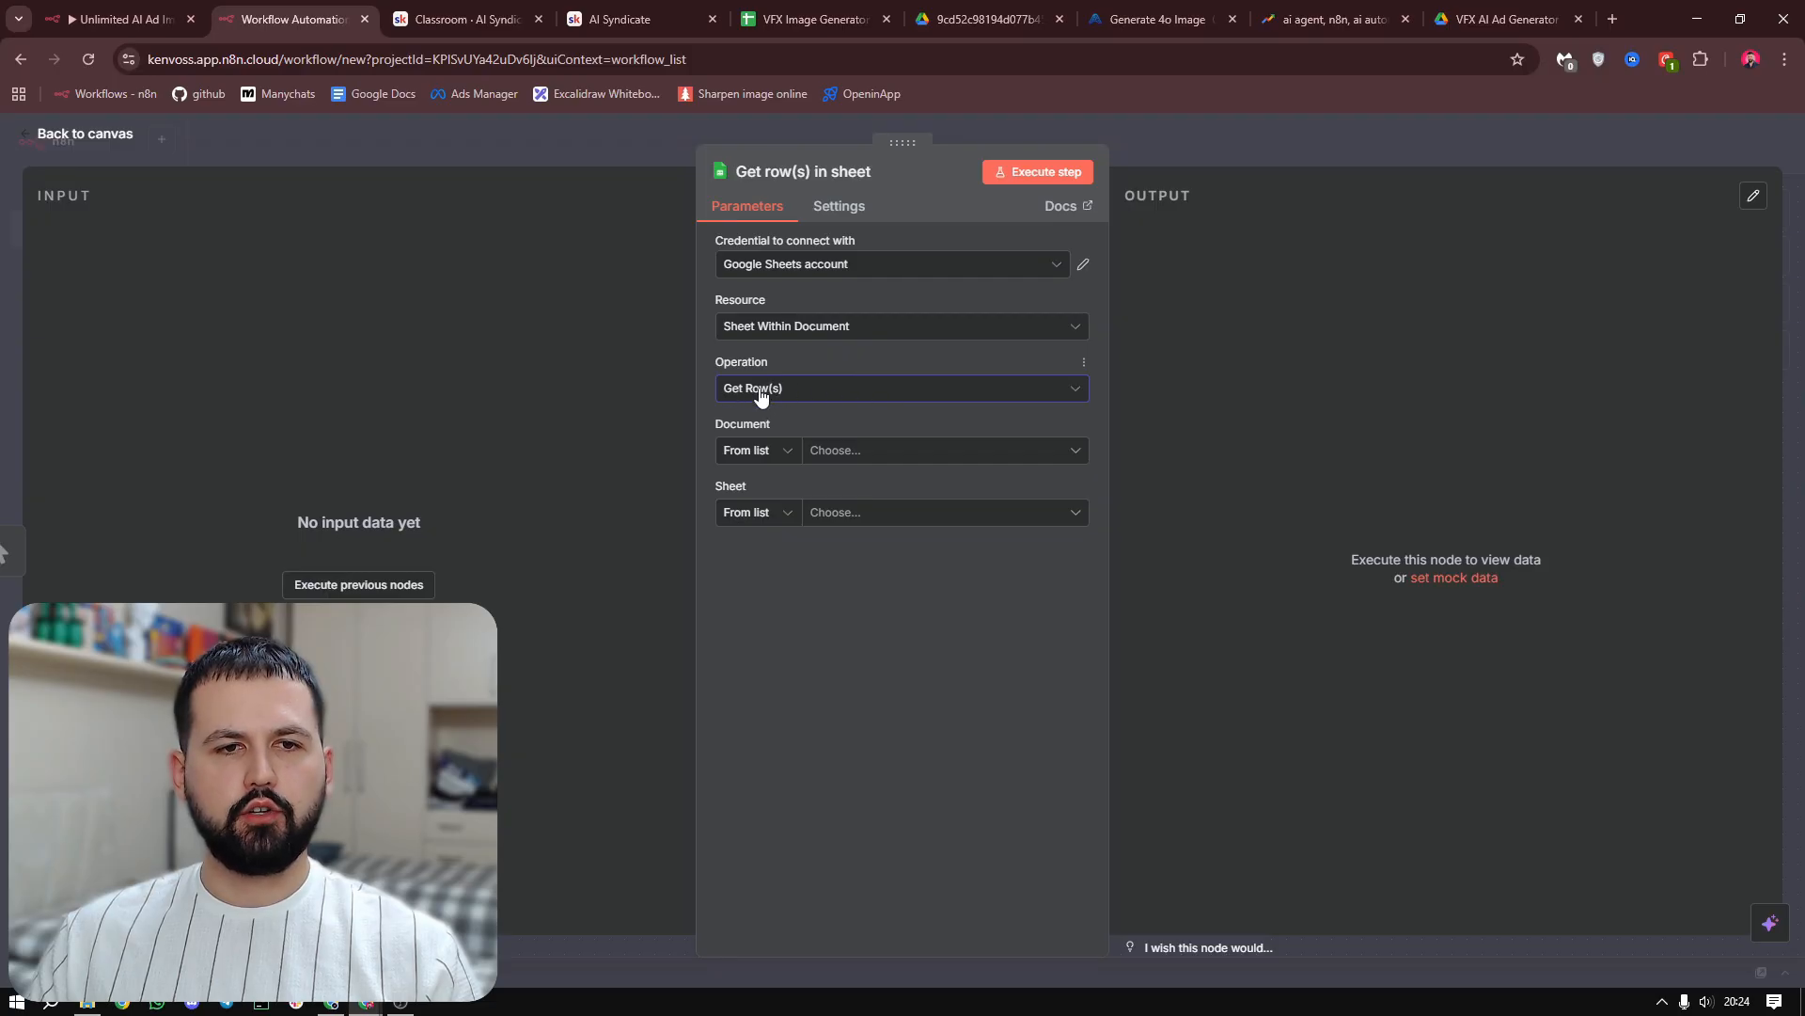
left_click(809, 18)
left_click(292, 323)
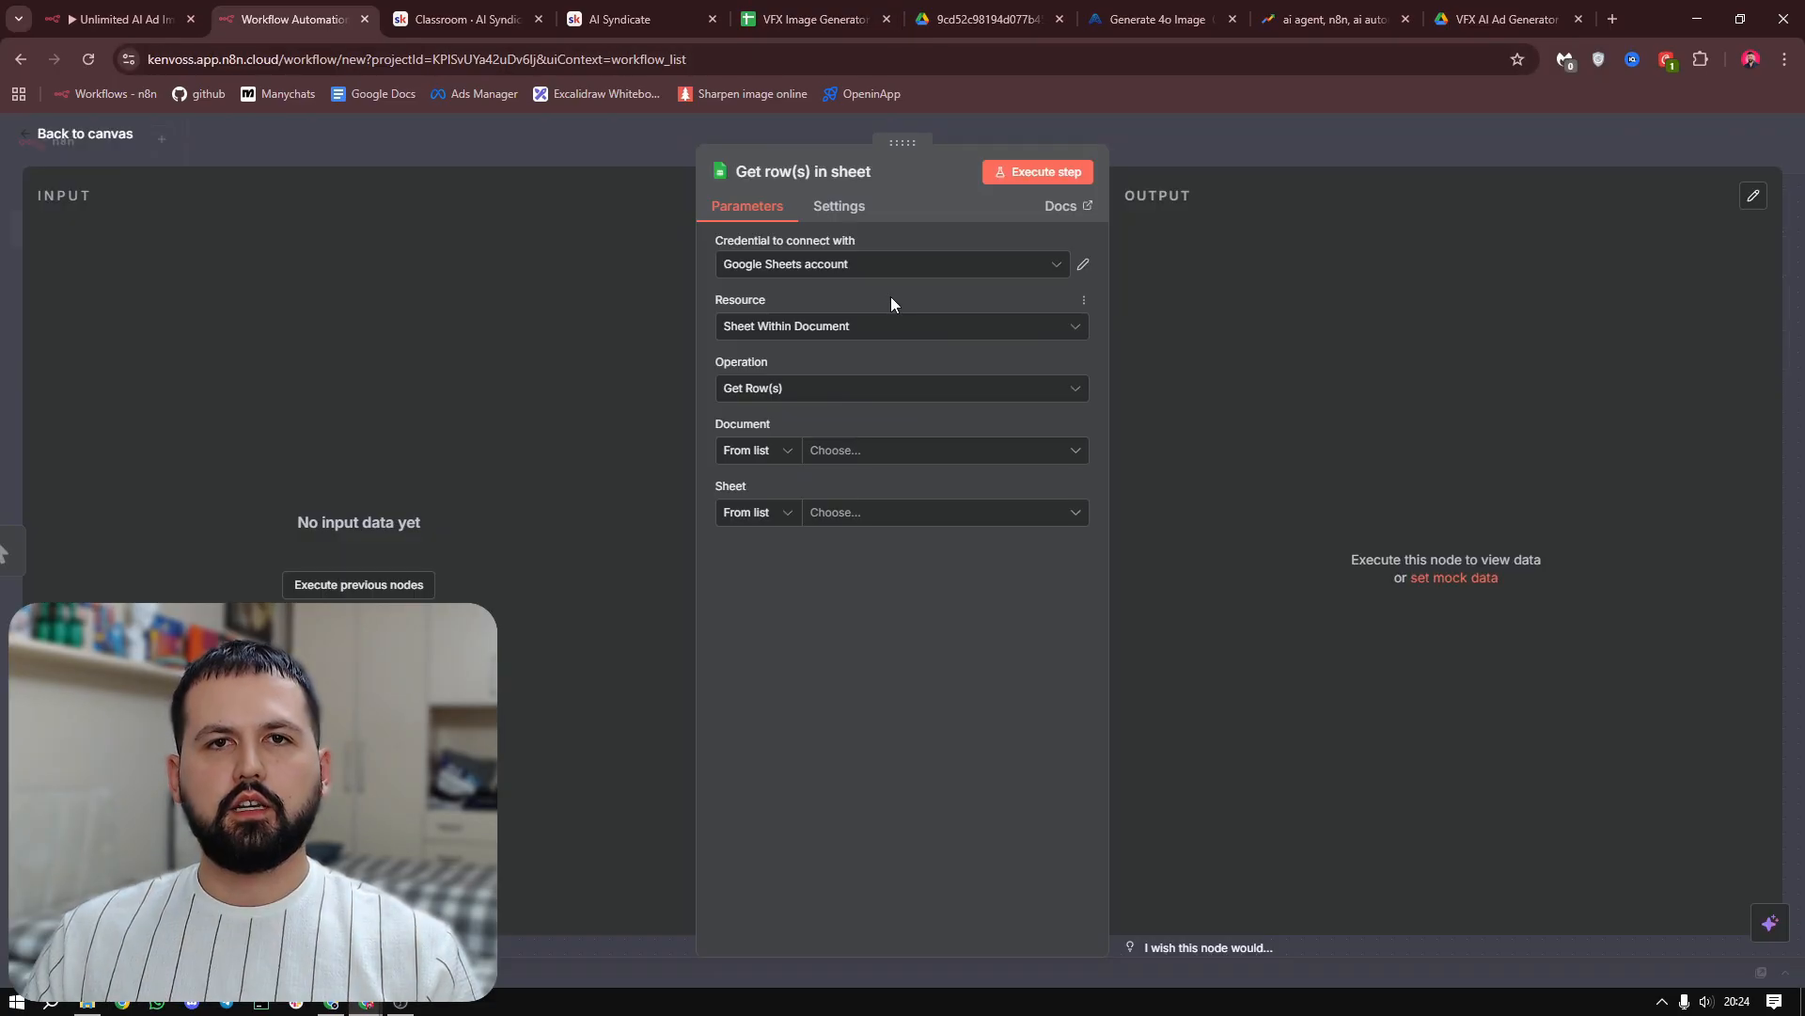
left_click(827, 9)
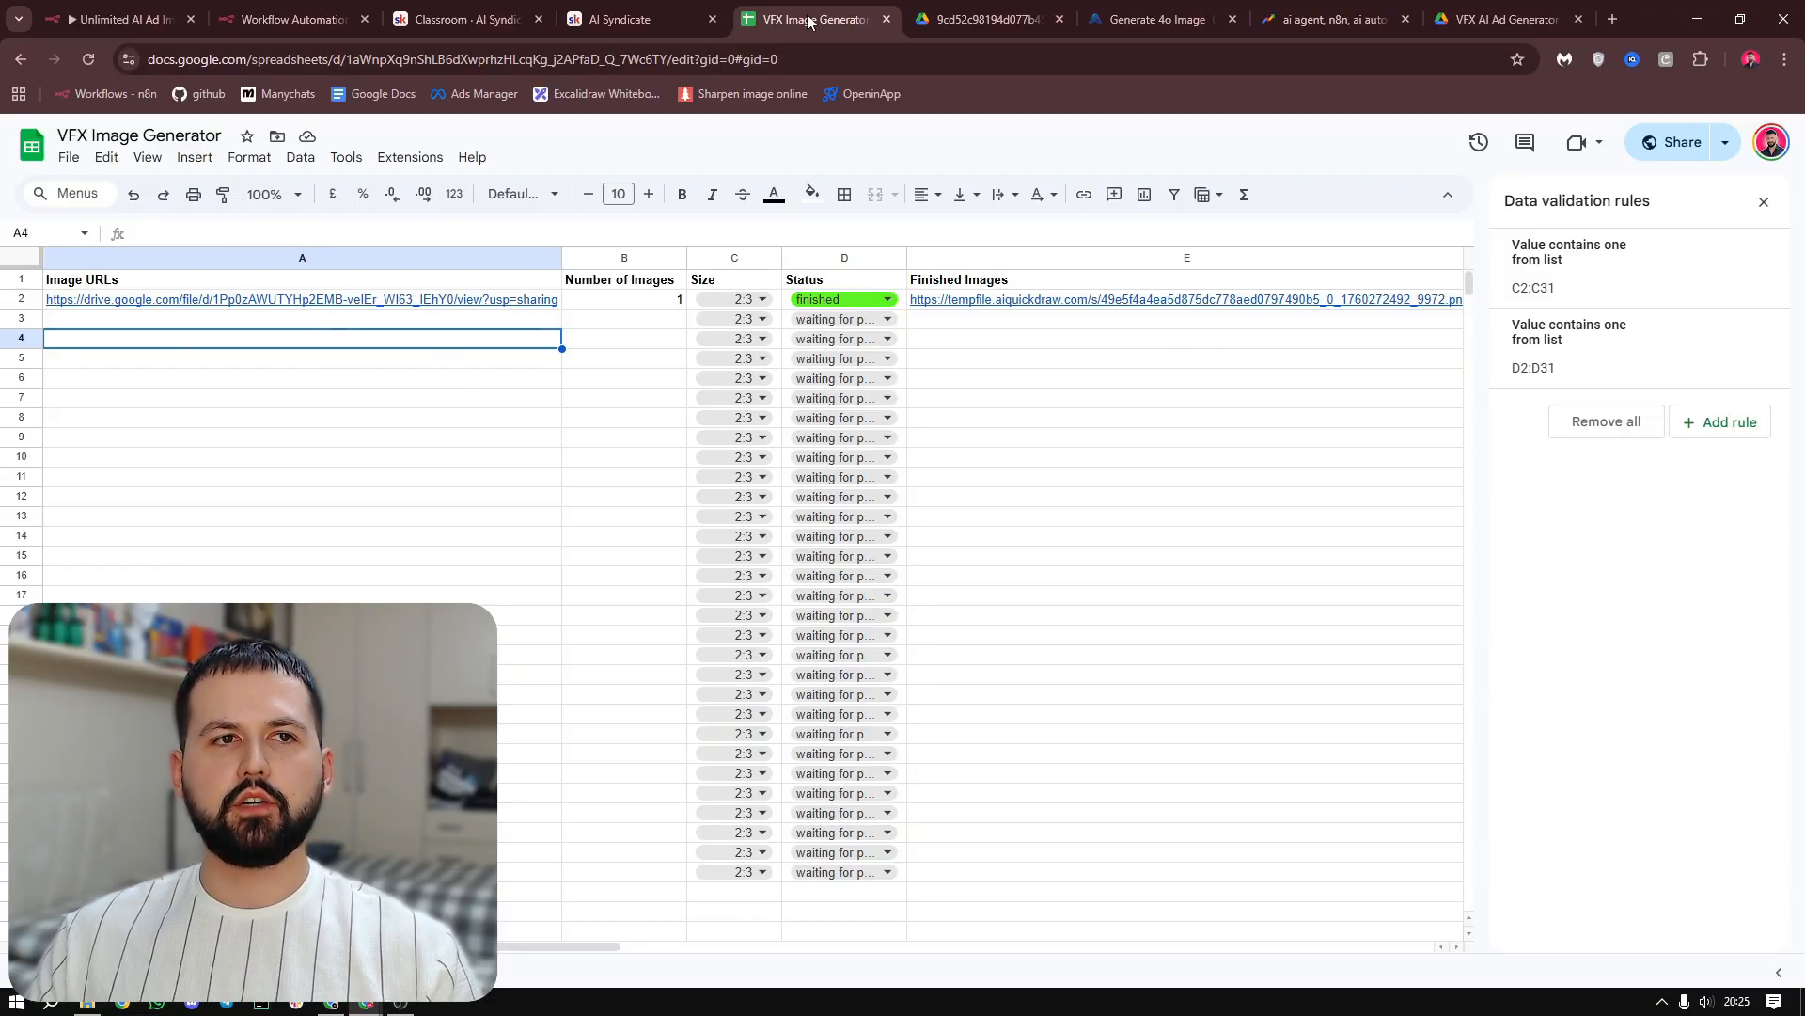
left_click(472, 9)
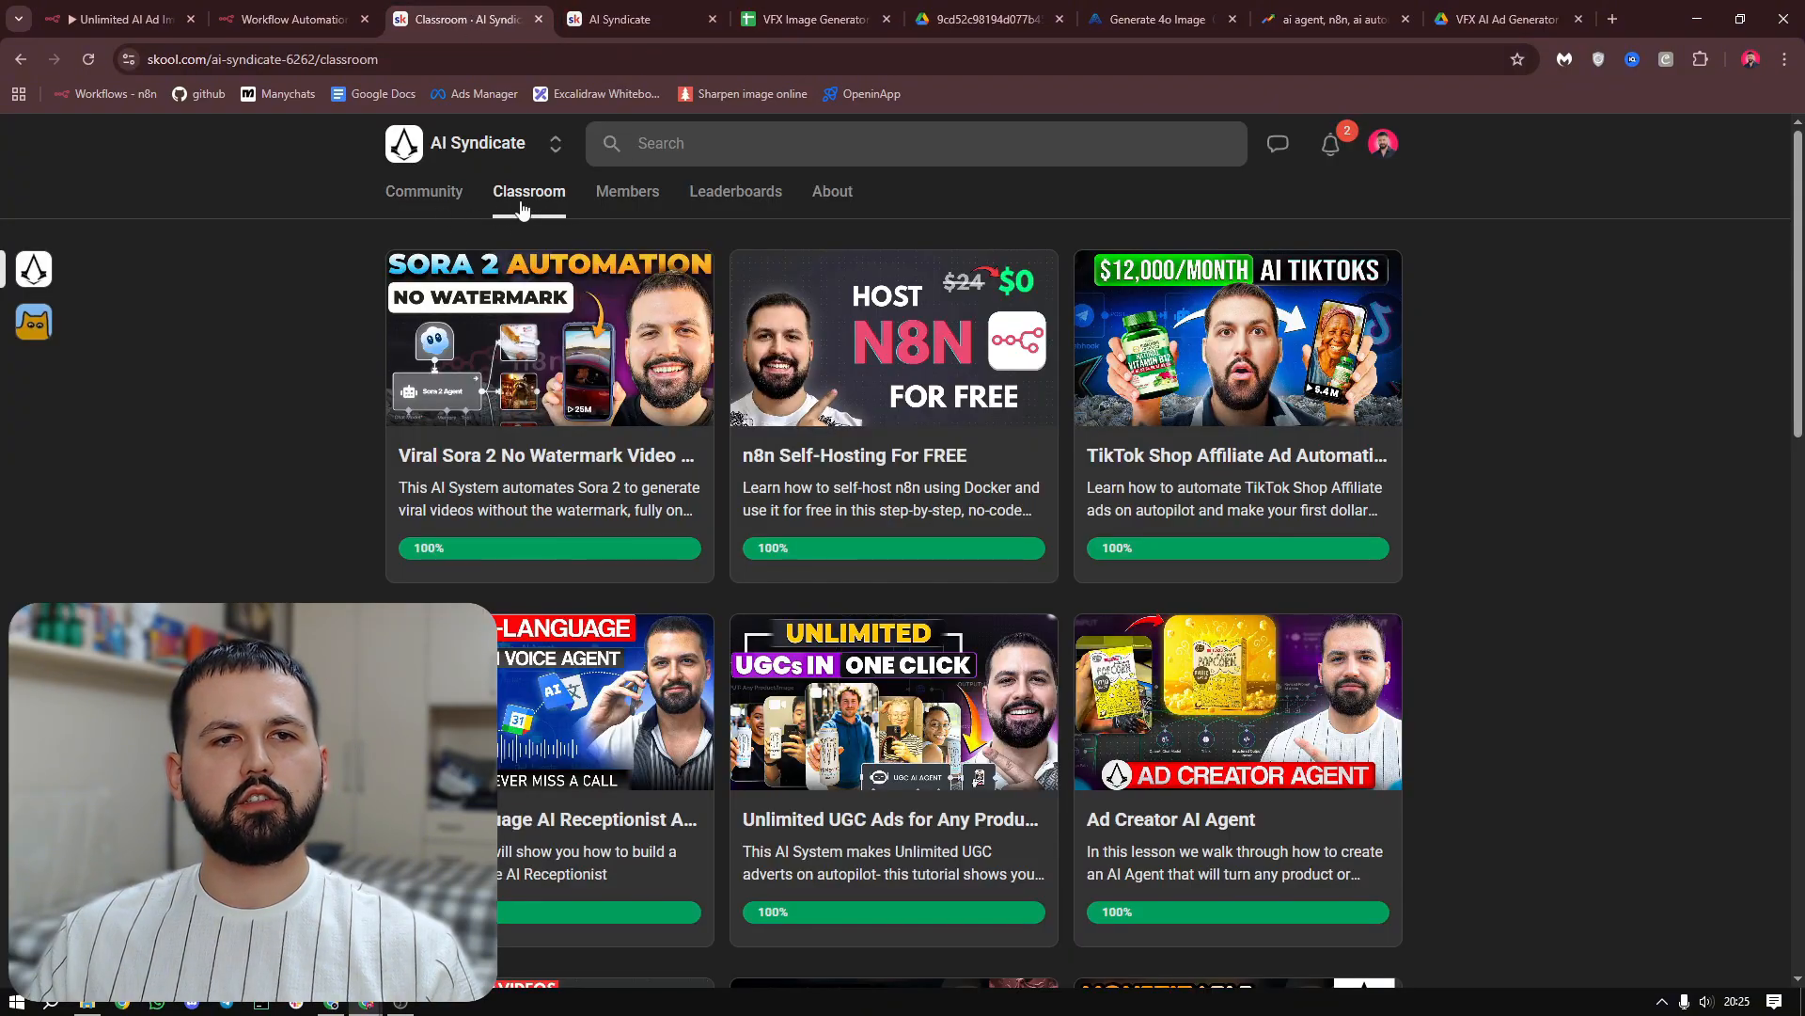
left_click(299, 16)
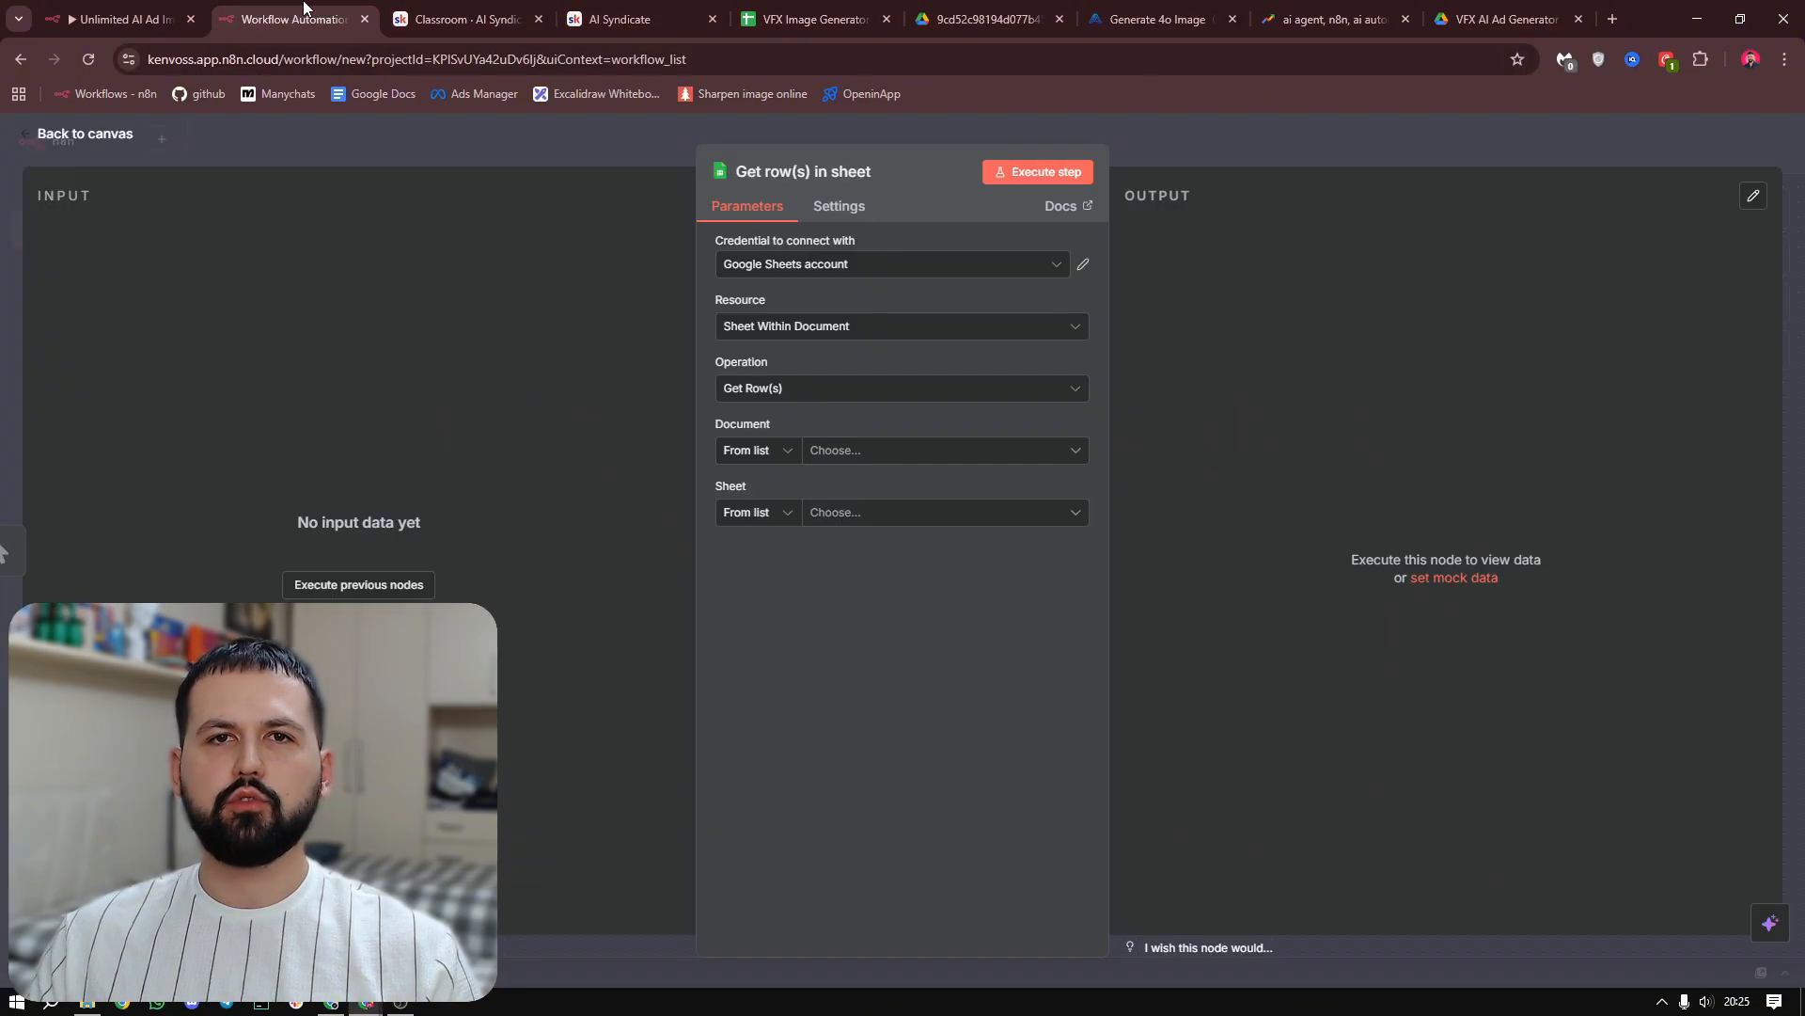
Set the Get row(s) node's document to VFX Image Generator and its sheet to VFX Generator
left_click(879, 451)
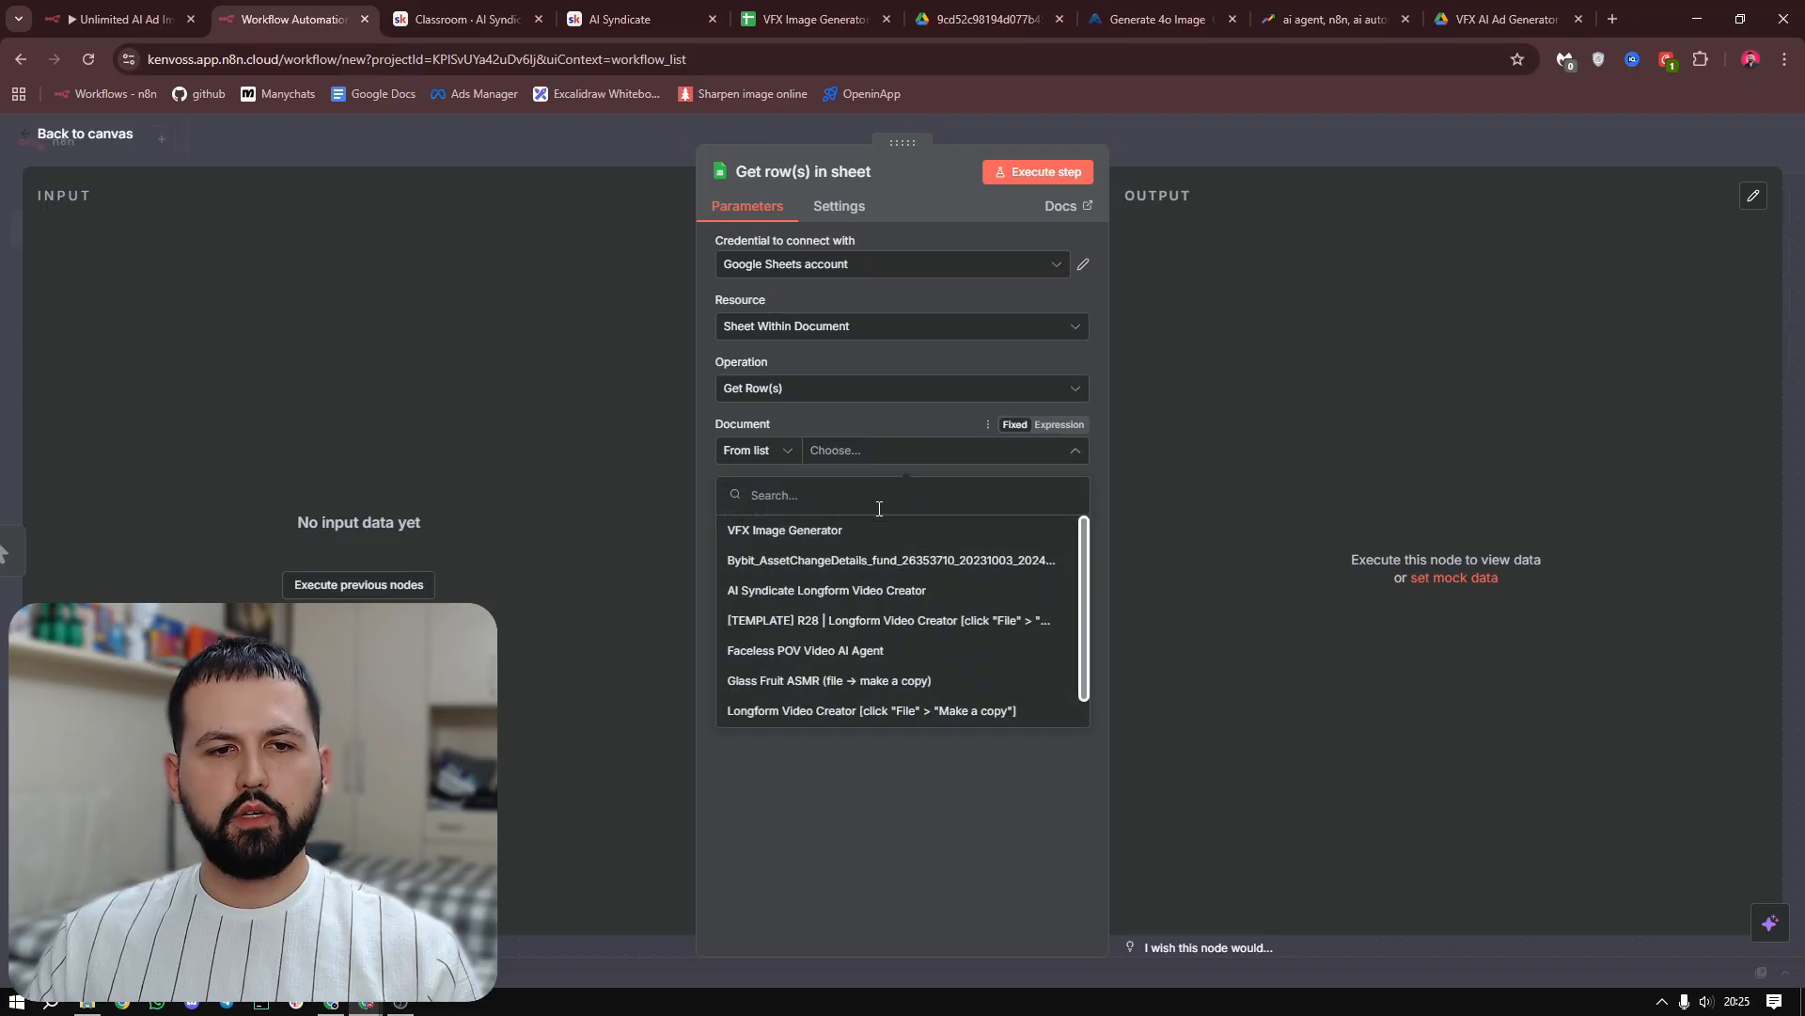
left_click(779, 534)
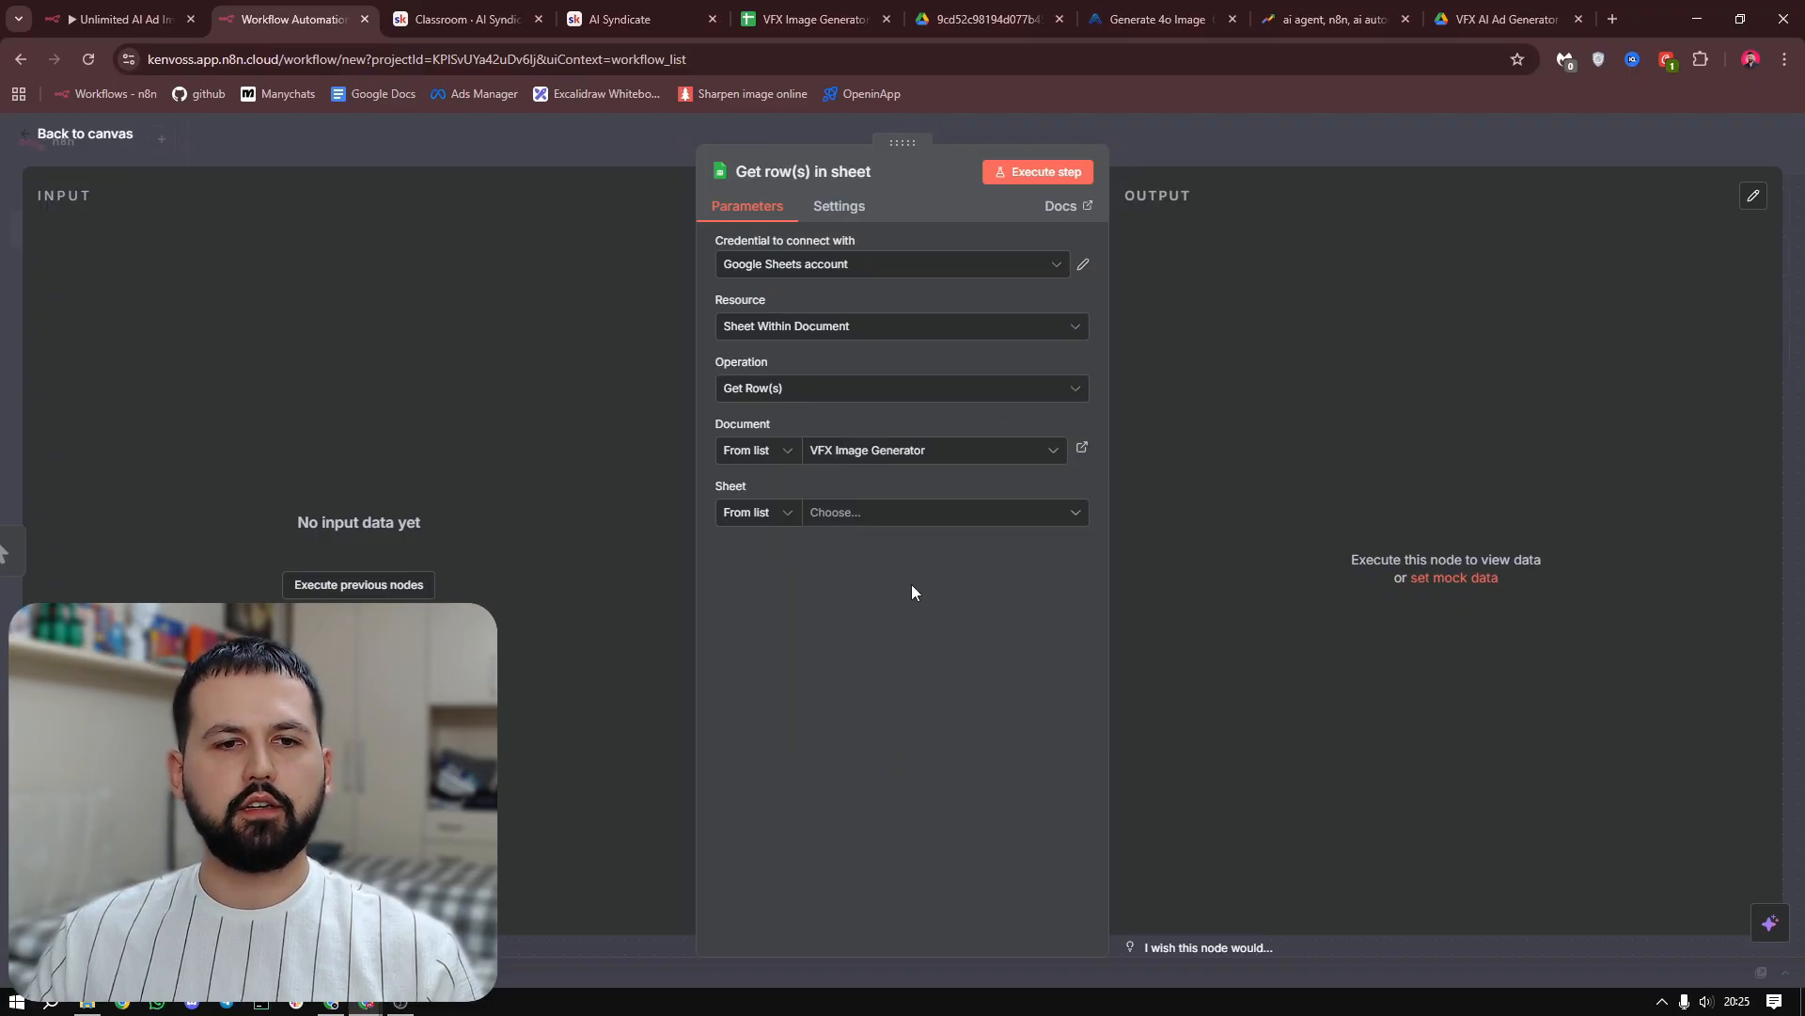
left_click(875, 512)
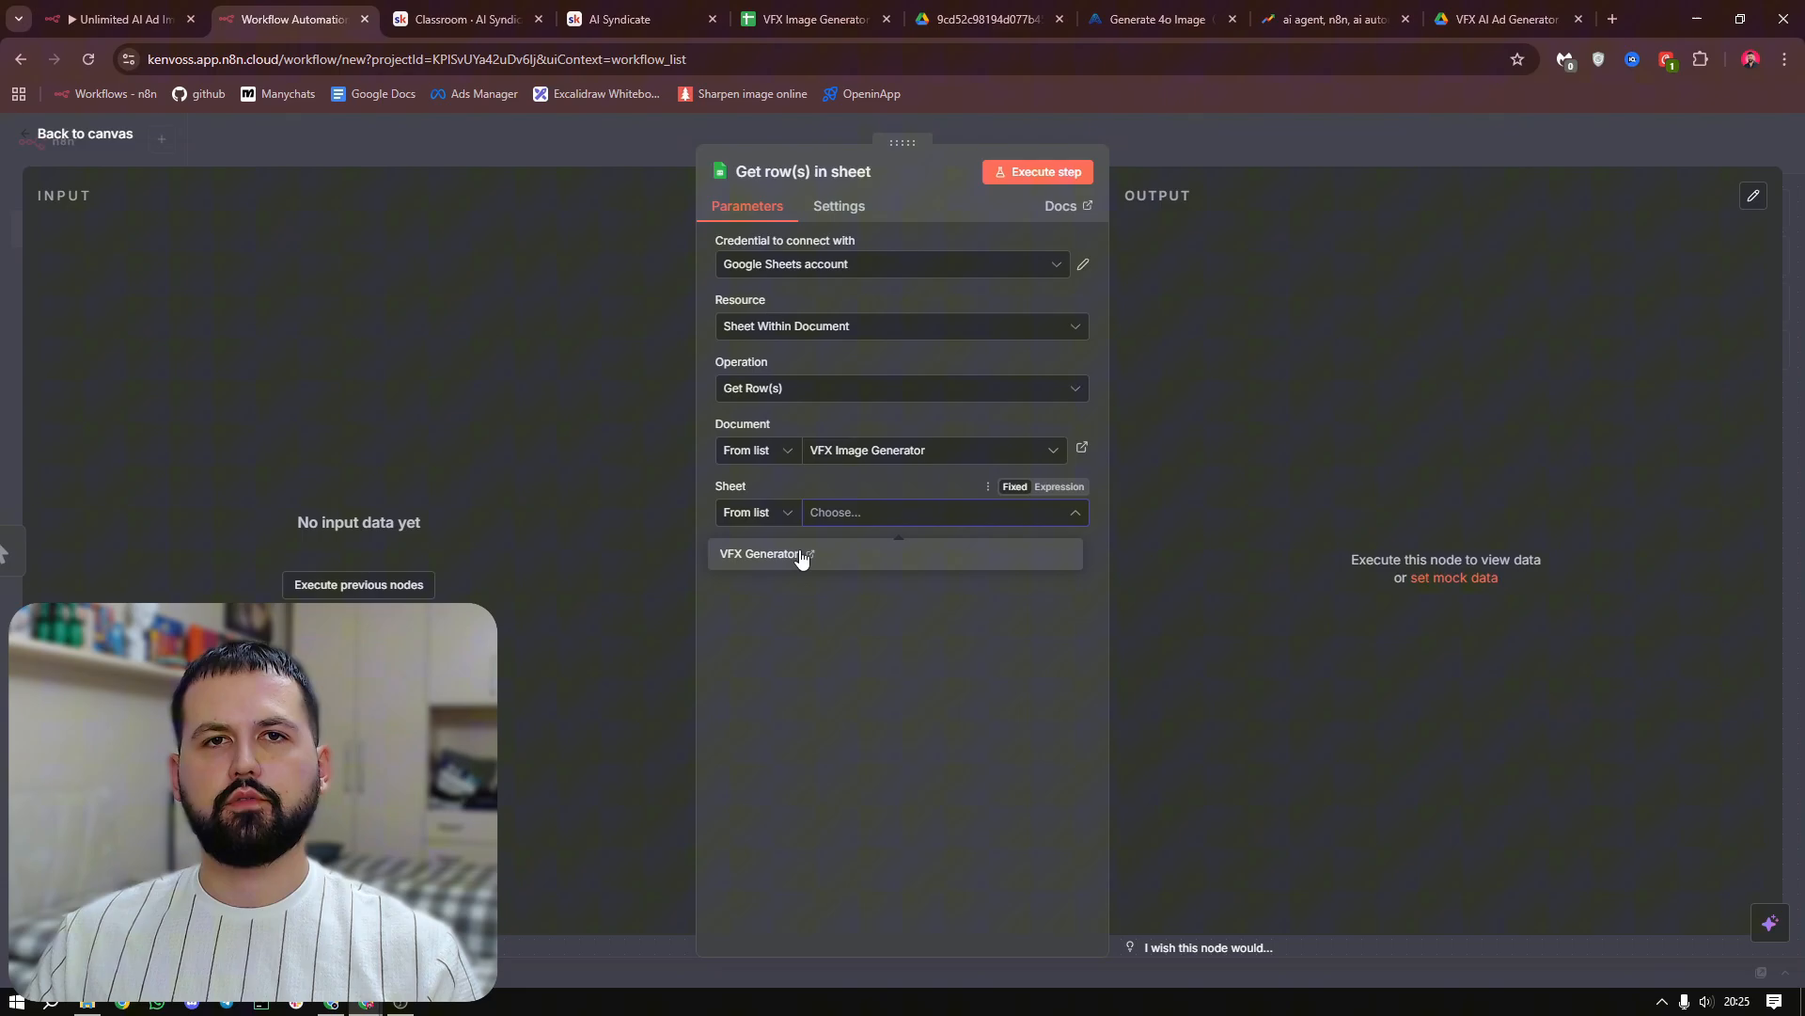
left_click(741, 567)
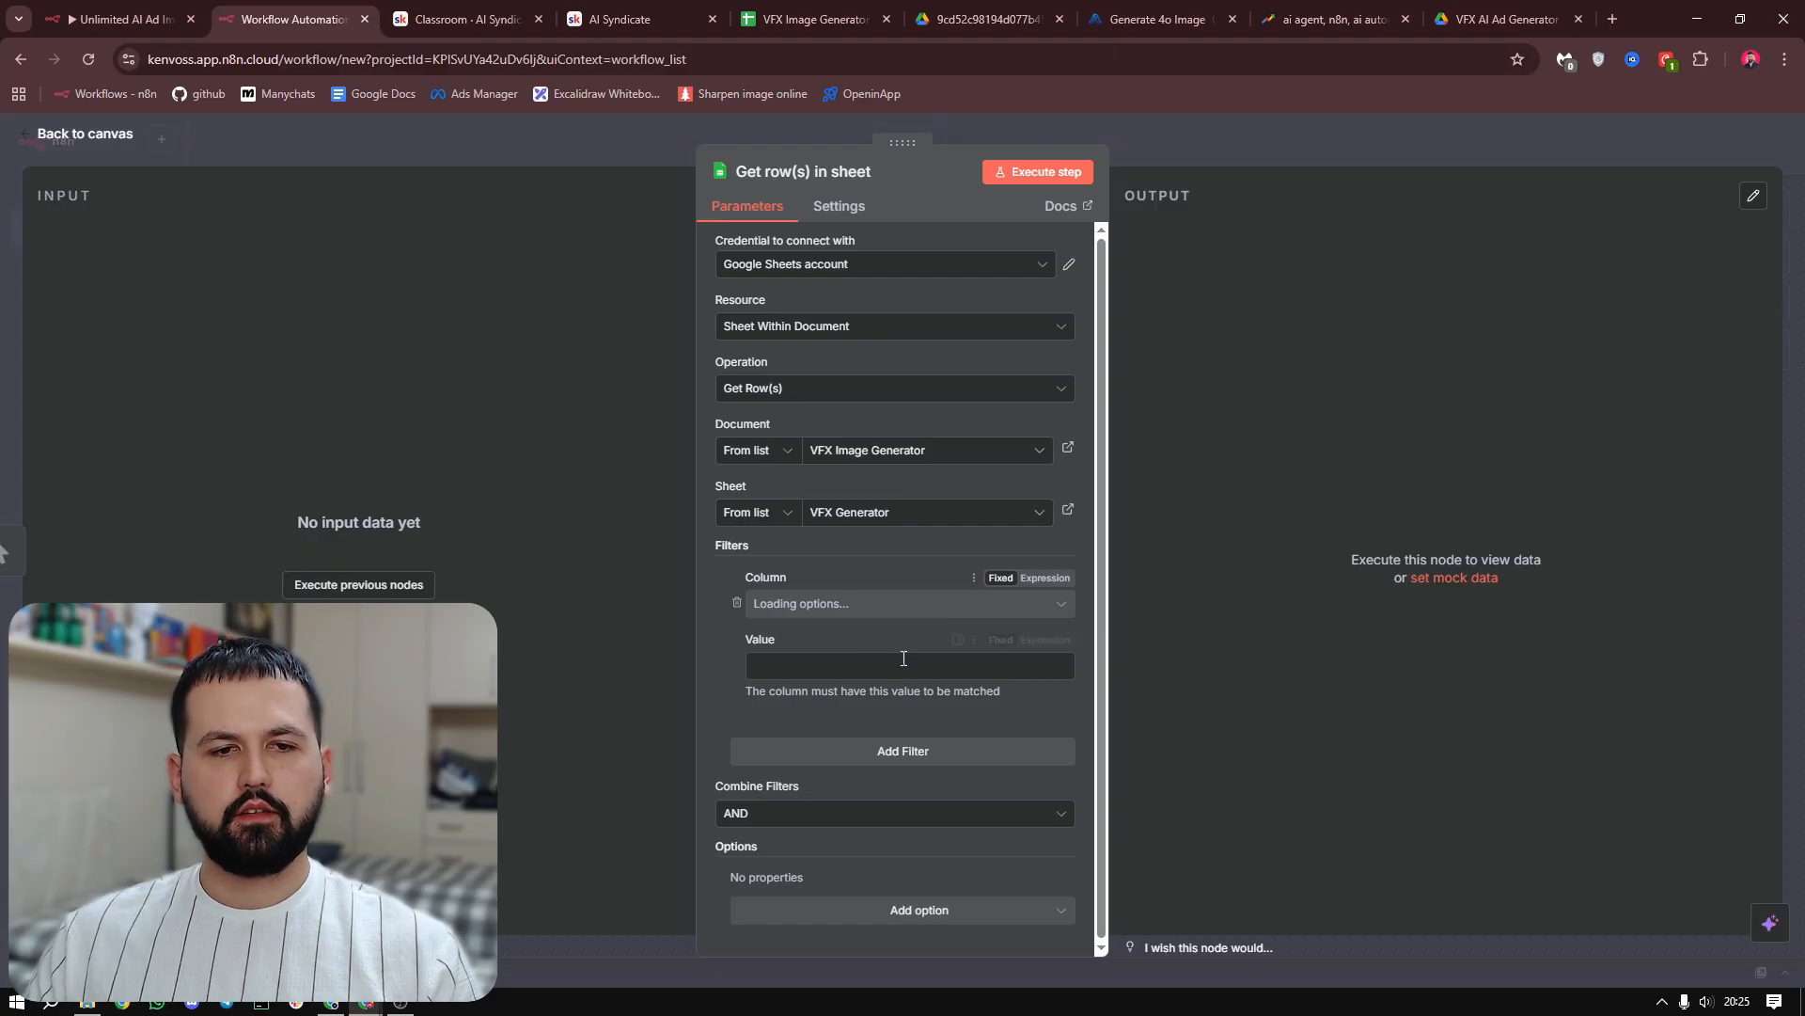
Filter the rows by the Status column with the value "waiting for processing"
left_click(858, 615)
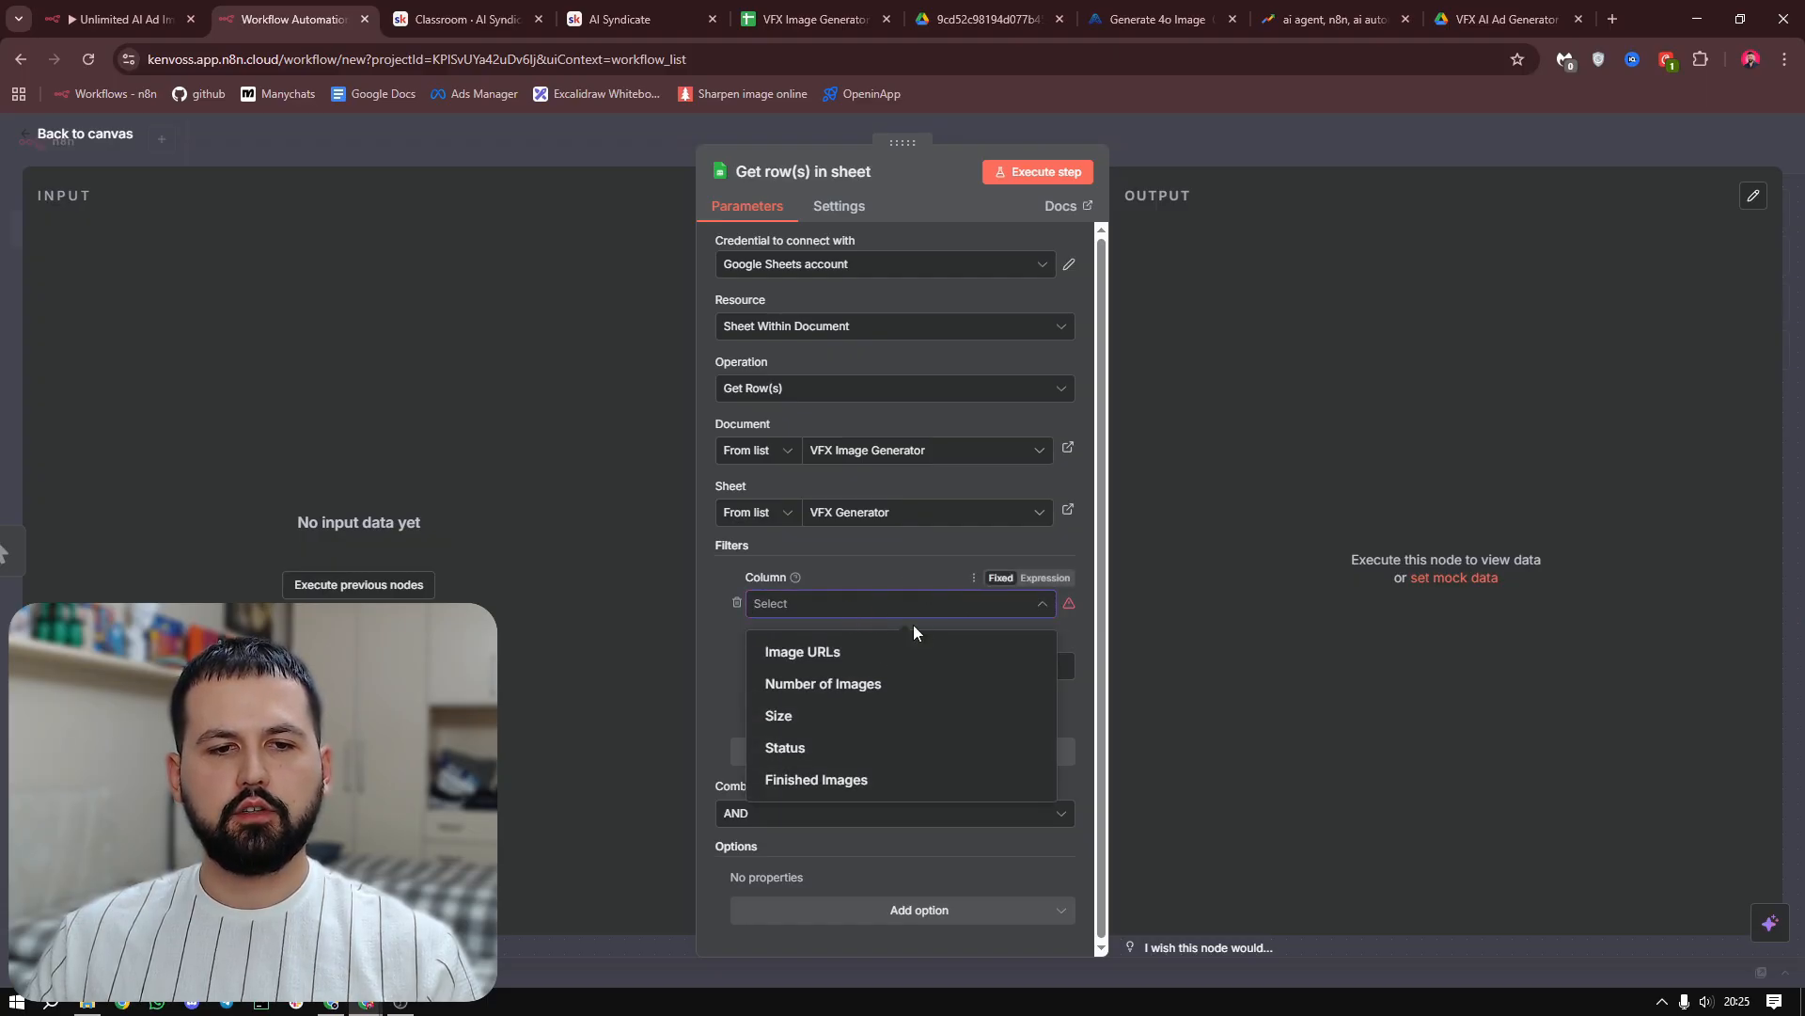
left_click(866, 749)
left_click(858, 664)
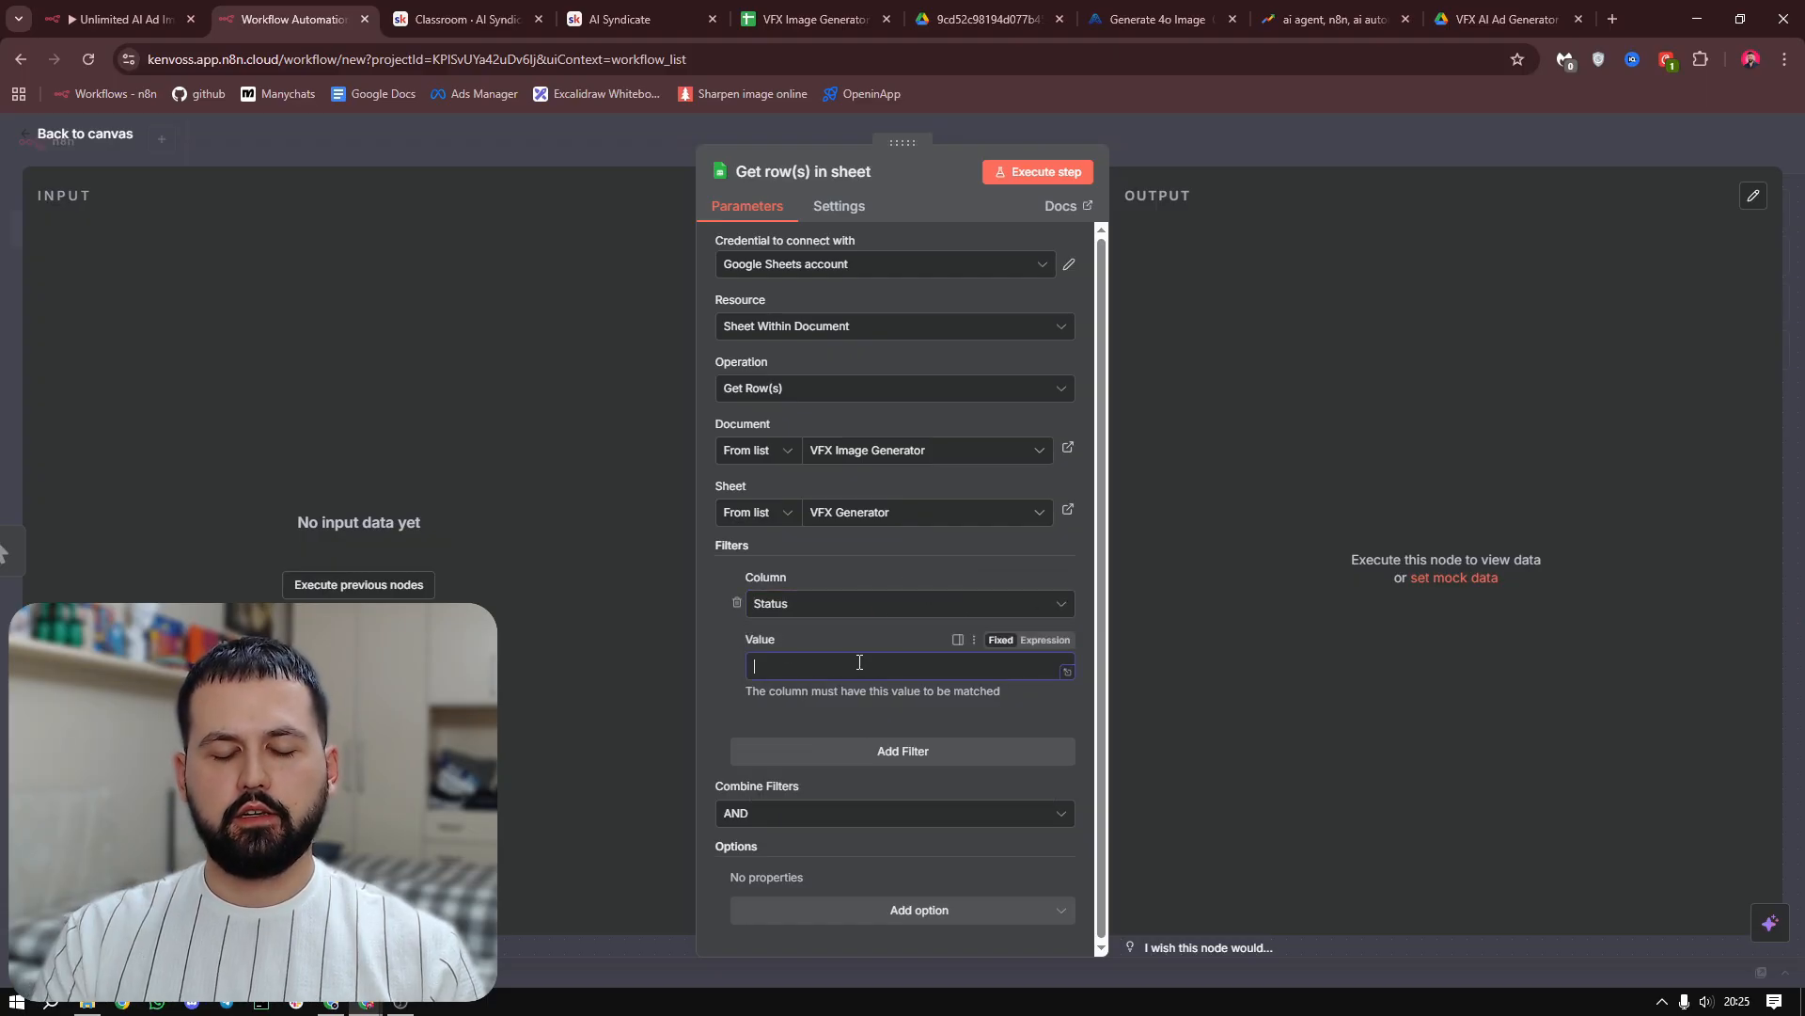
type("waiting")
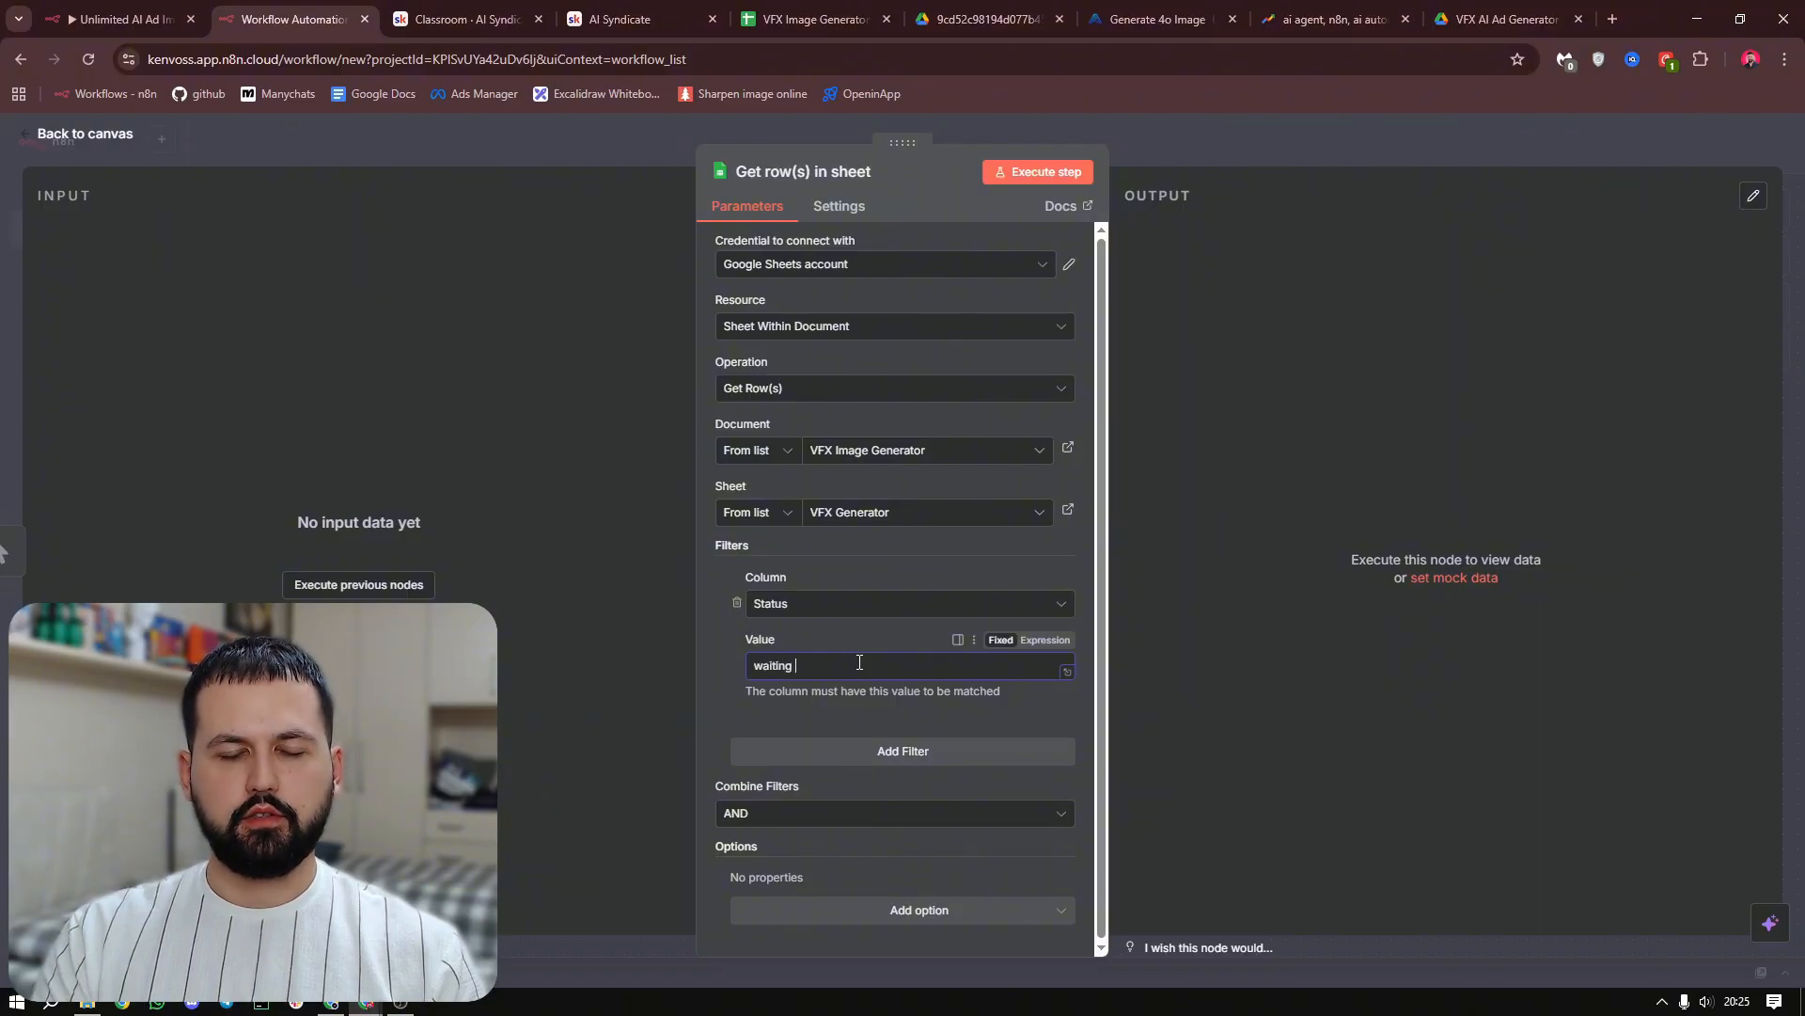
type(" for process")
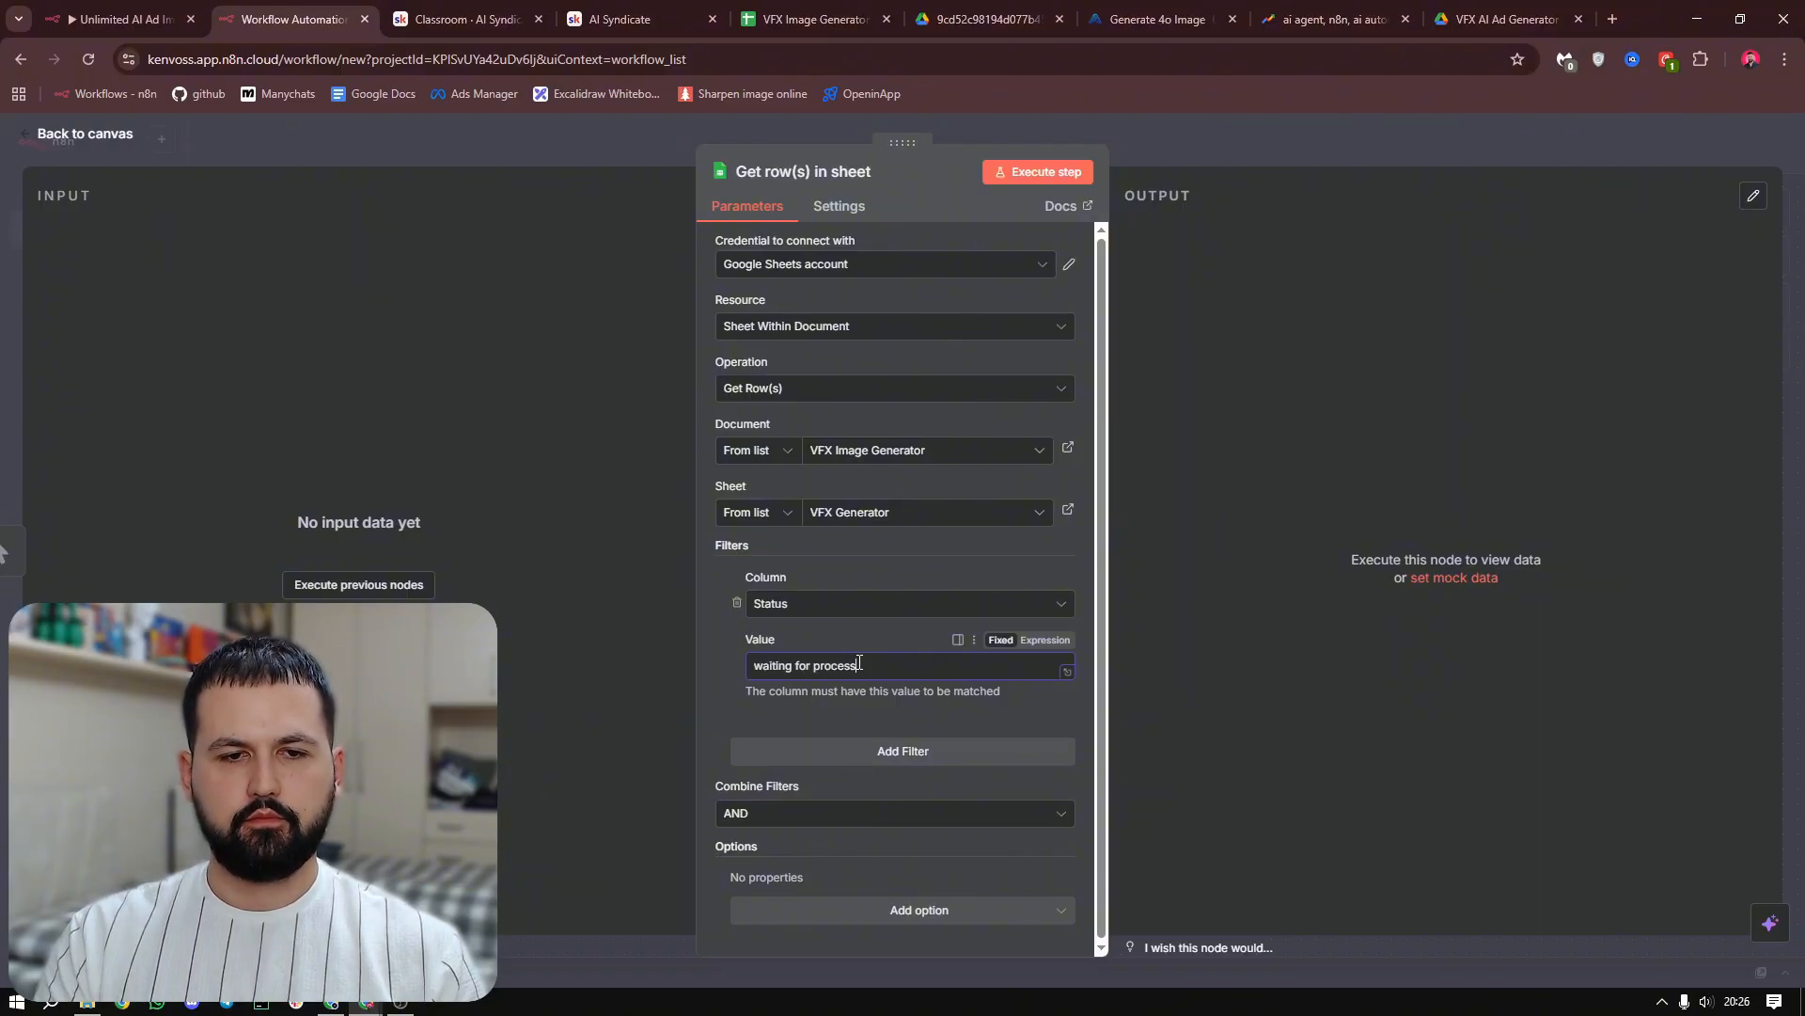
type("ing")
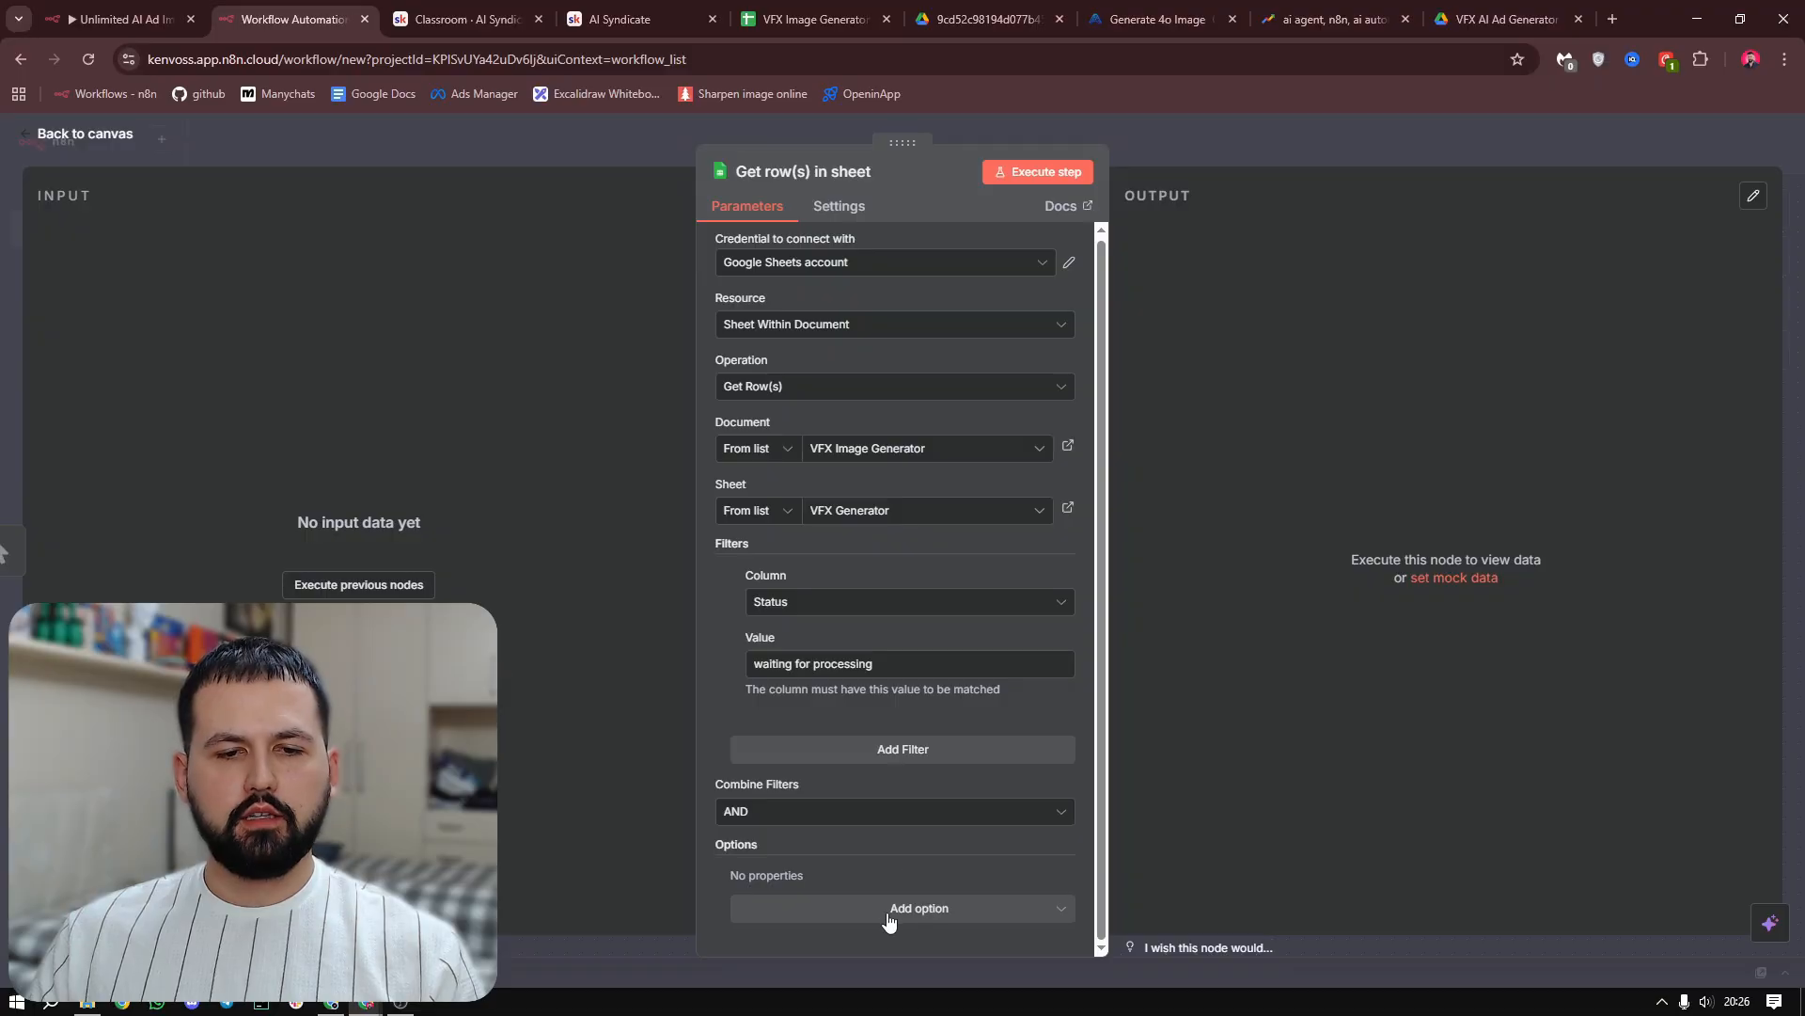
Add the Return only First Matching Row option to the Get row(s) node and enable it
left_click(961, 912)
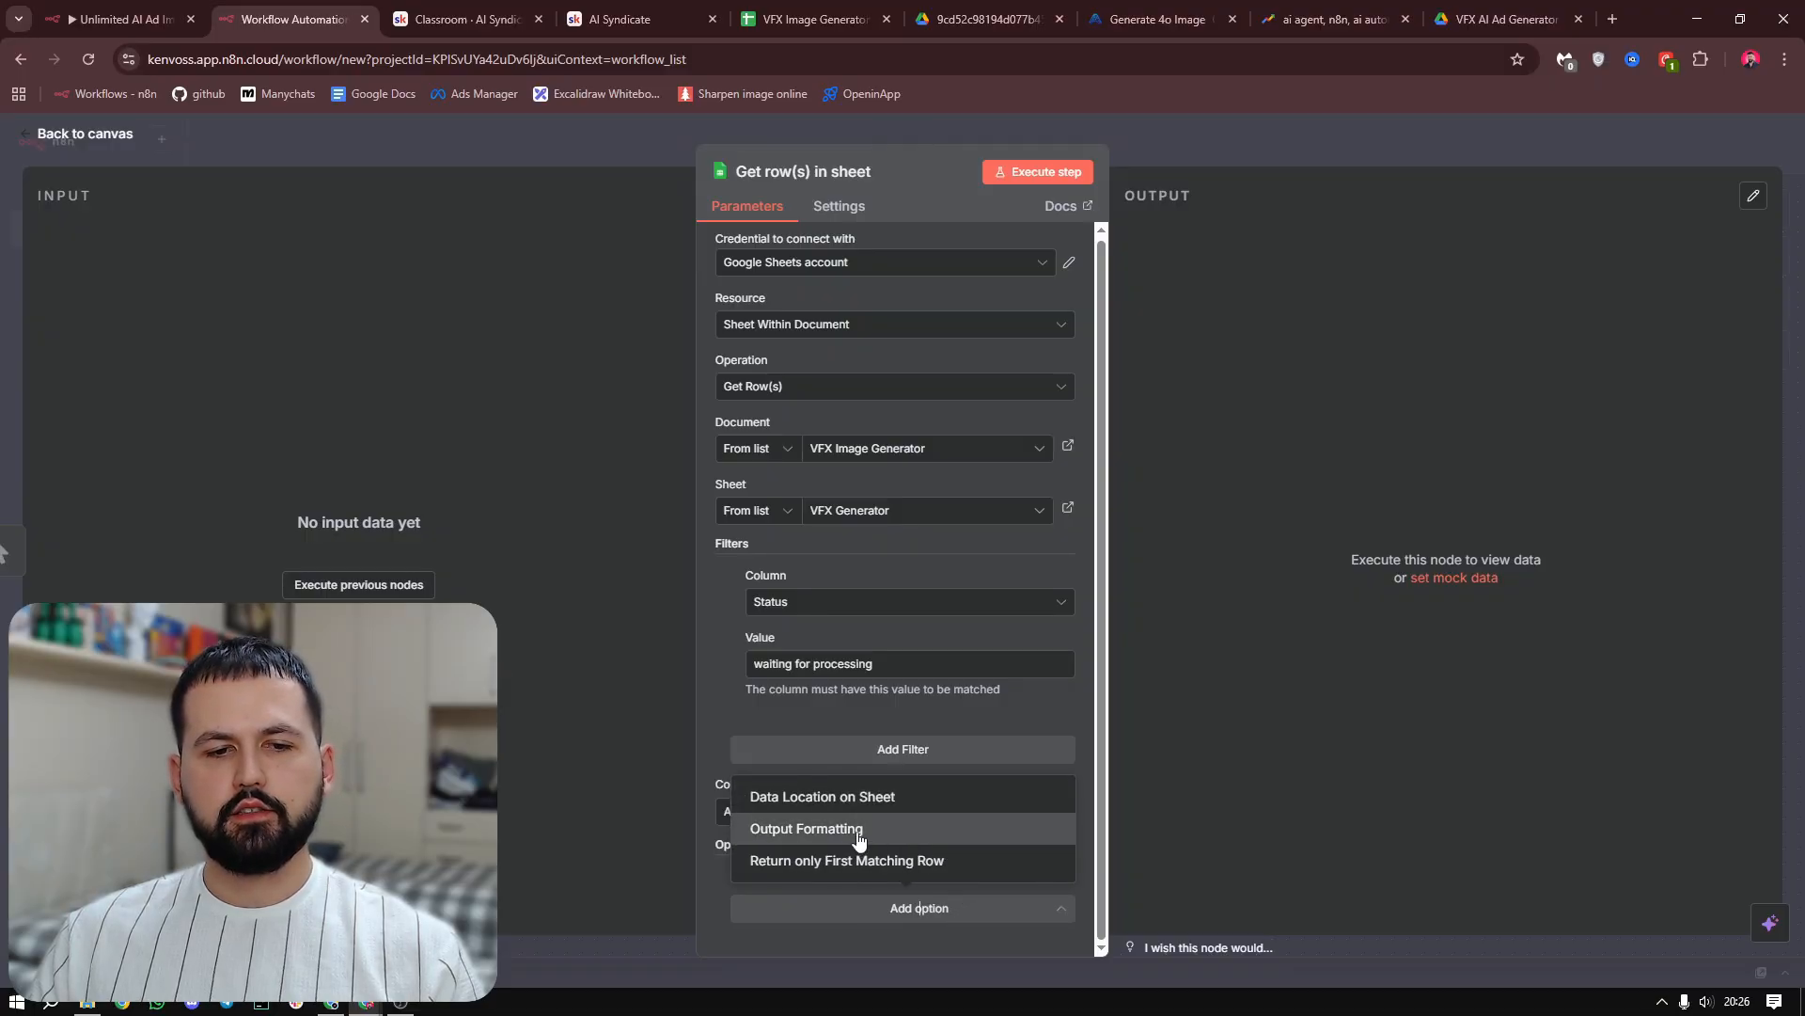
left_click(905, 863)
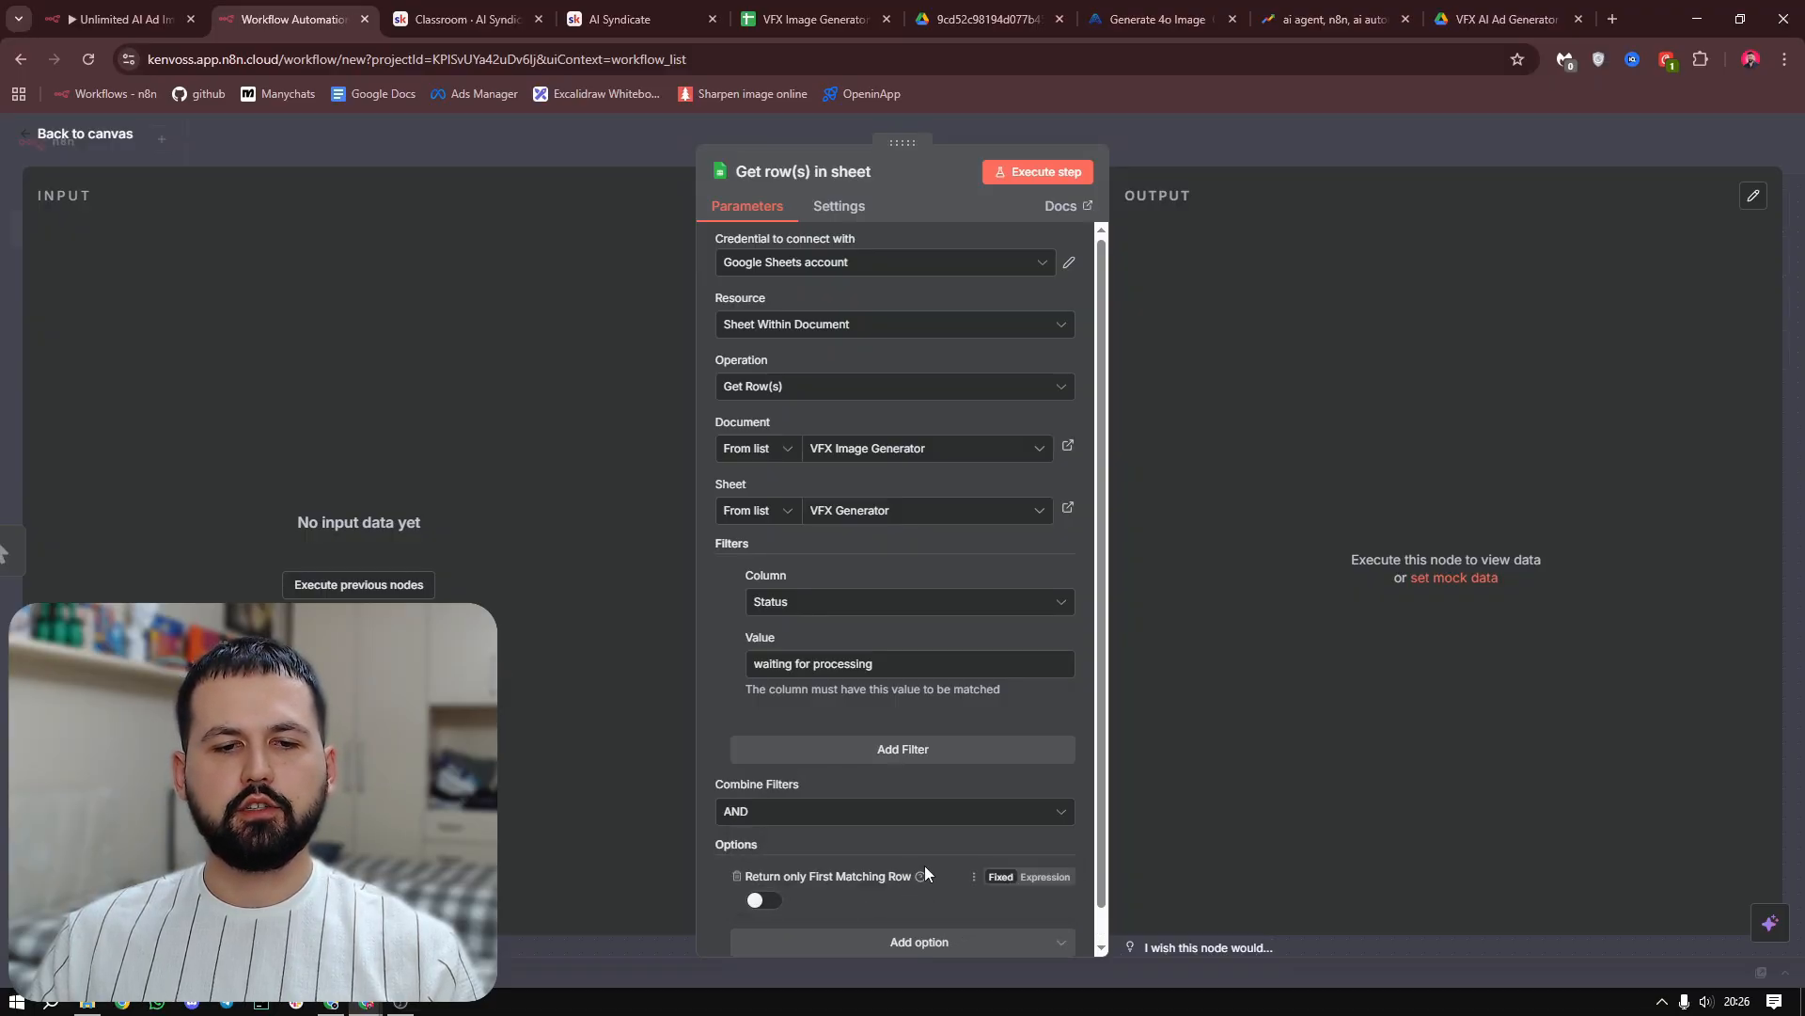
scroll(924, 873, "down", 1)
left_click(764, 866)
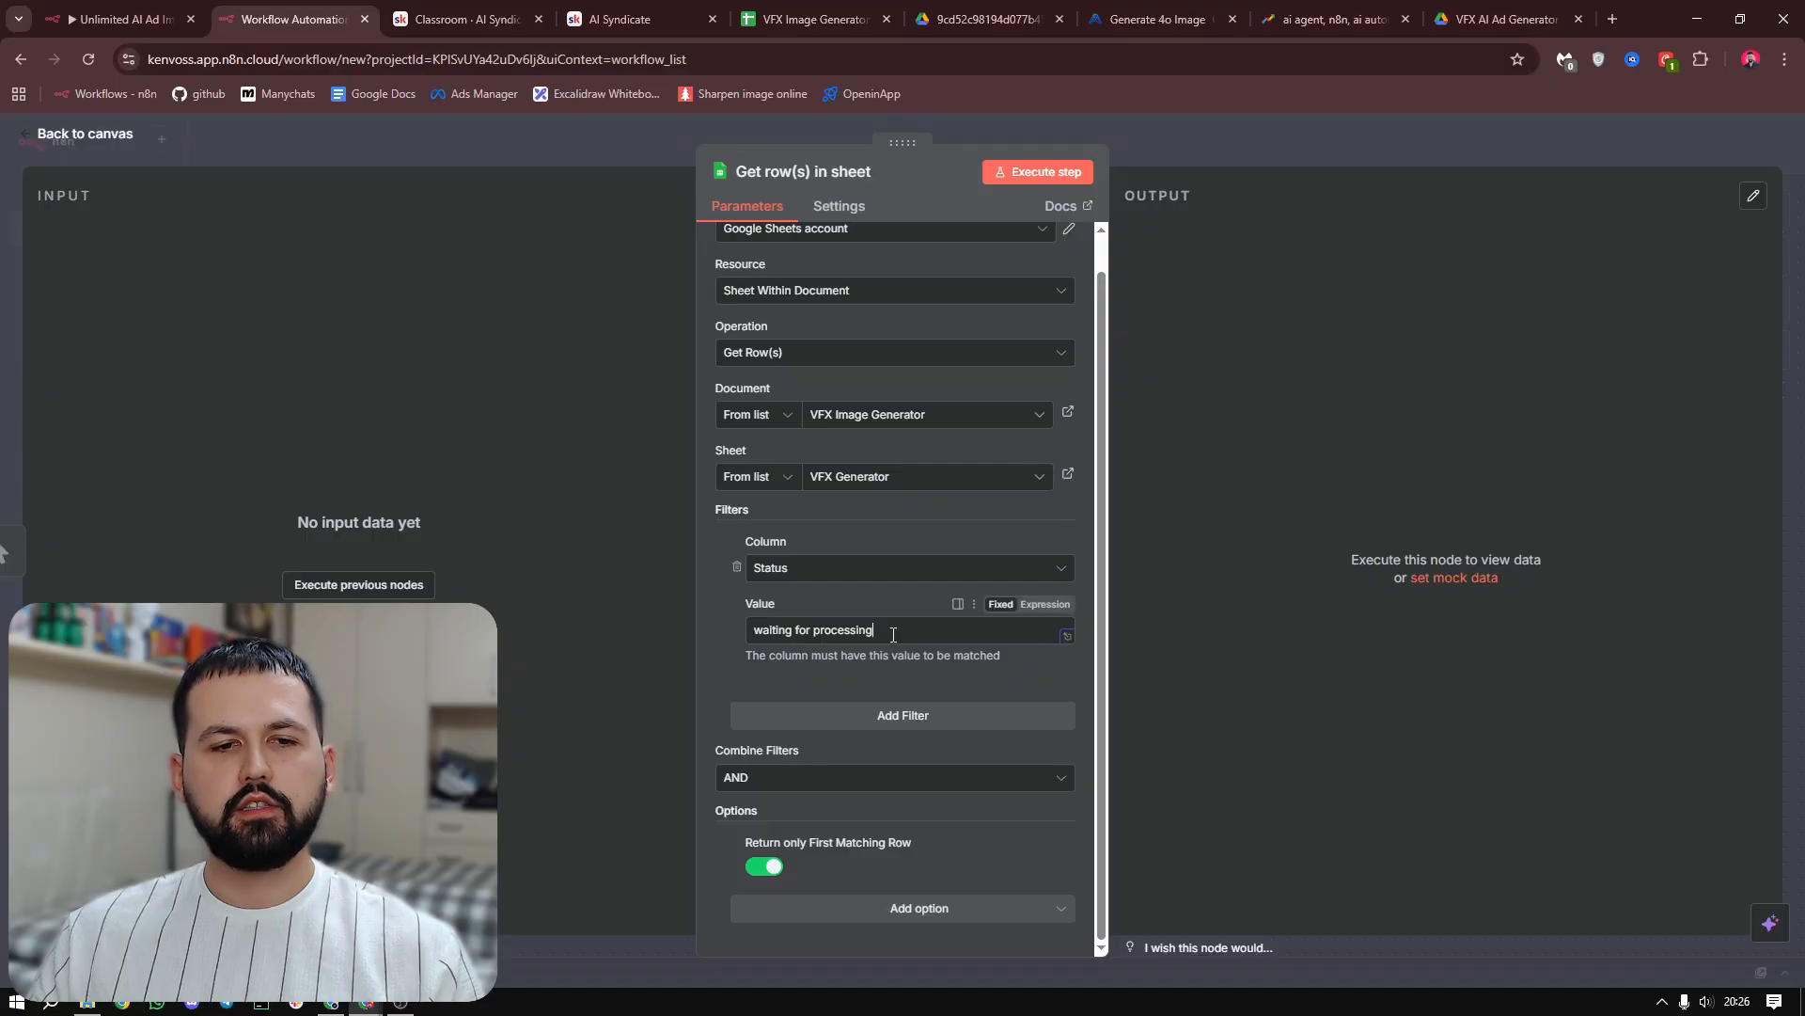
left_click_drag(879, 630, 741, 630)
left_click(729, 640)
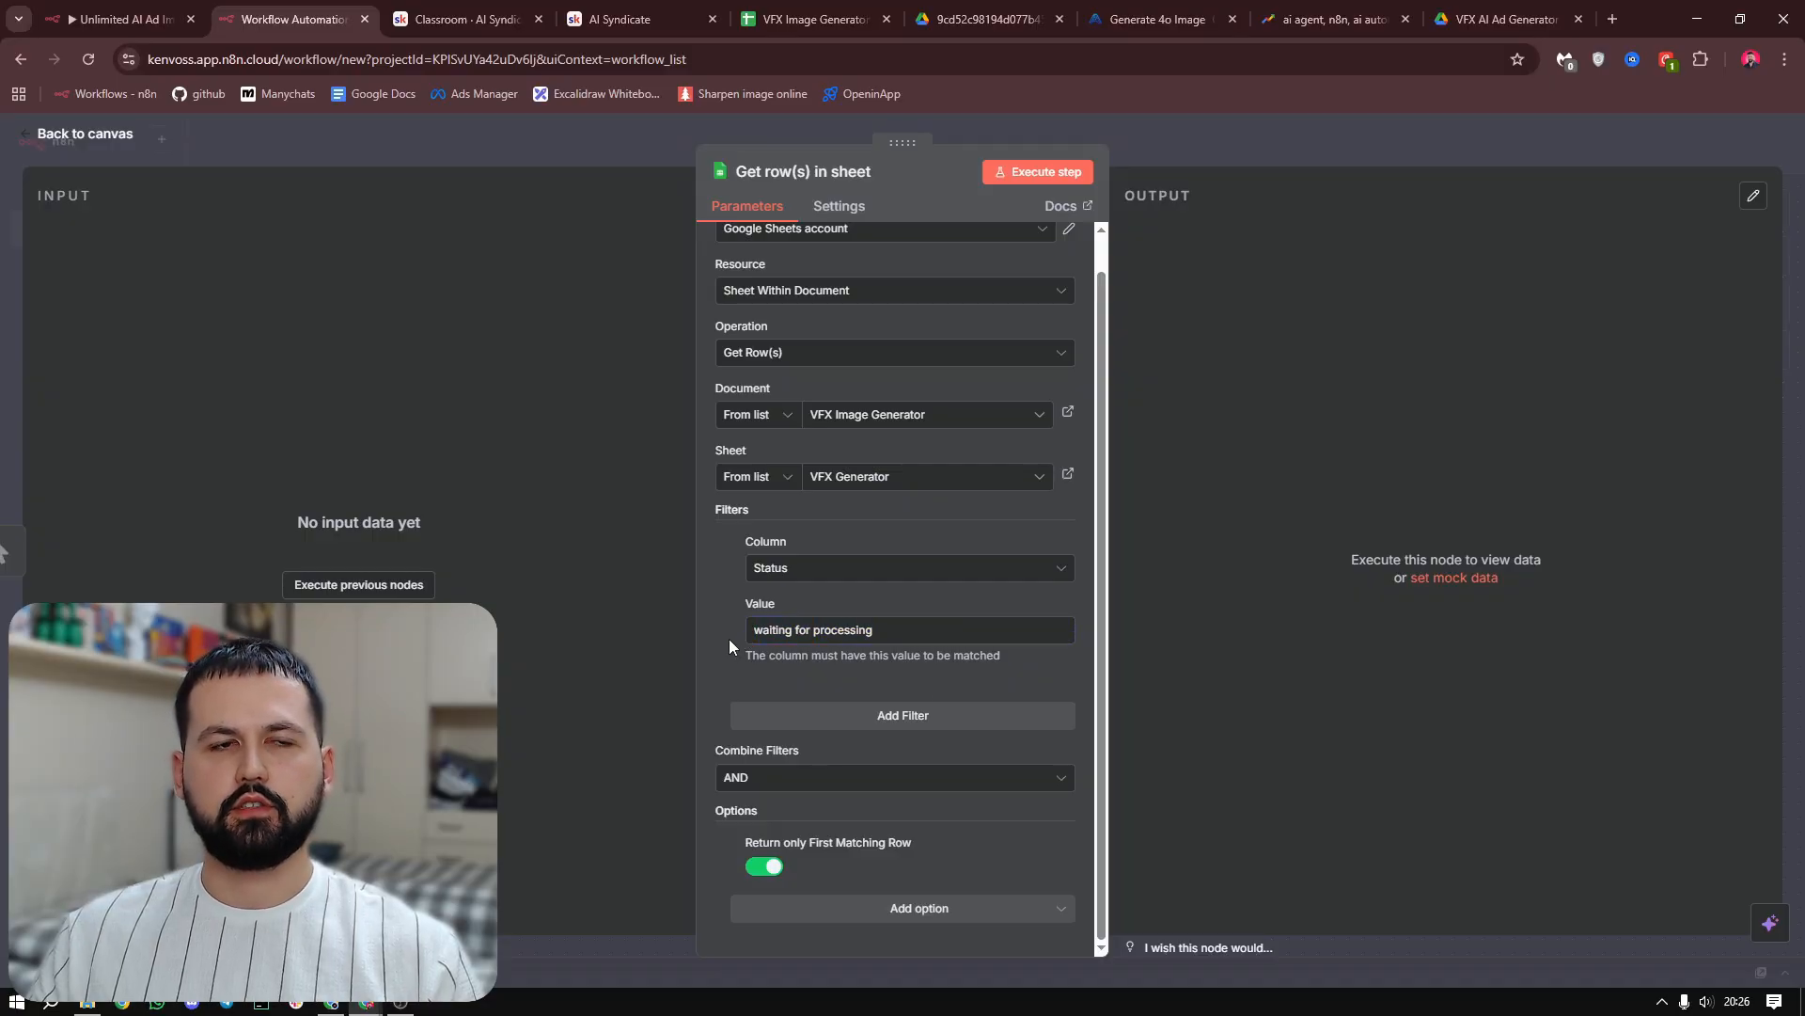
Switch to the VFX Image Generator spreadsheet and select the empty Image URLs cell in row 3
left_click(753, 17)
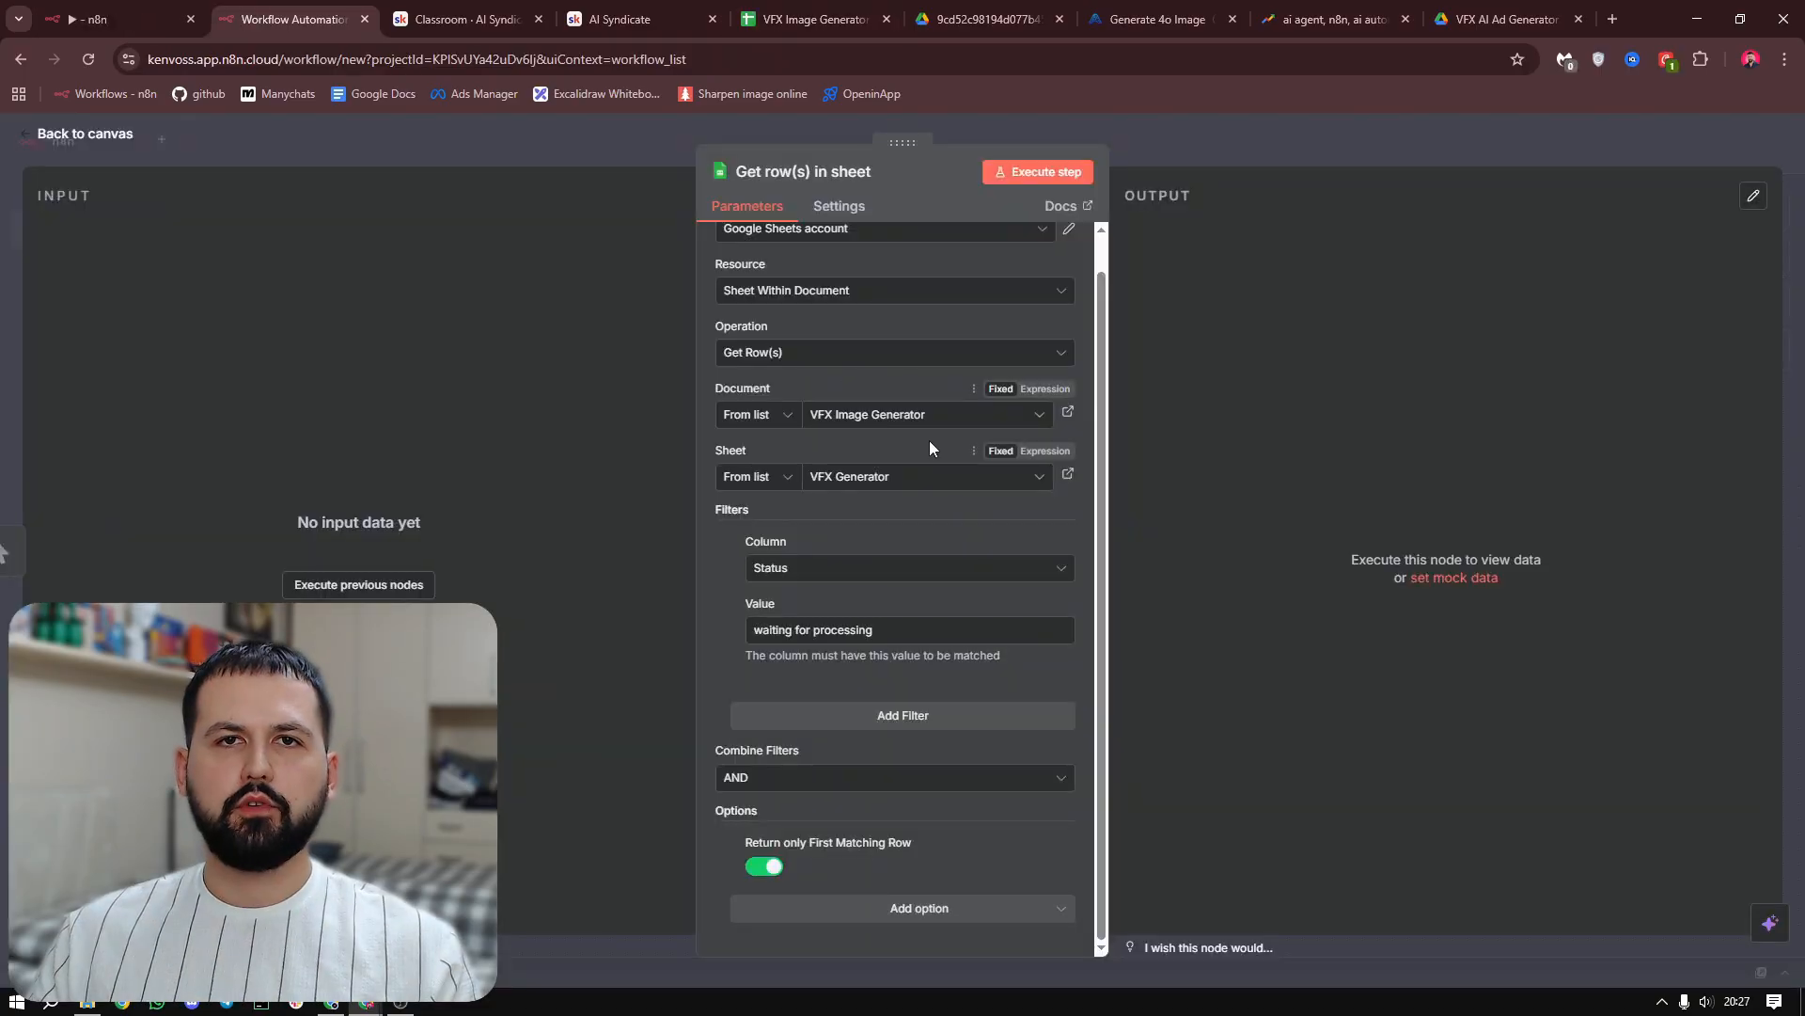
left_click(799, 11)
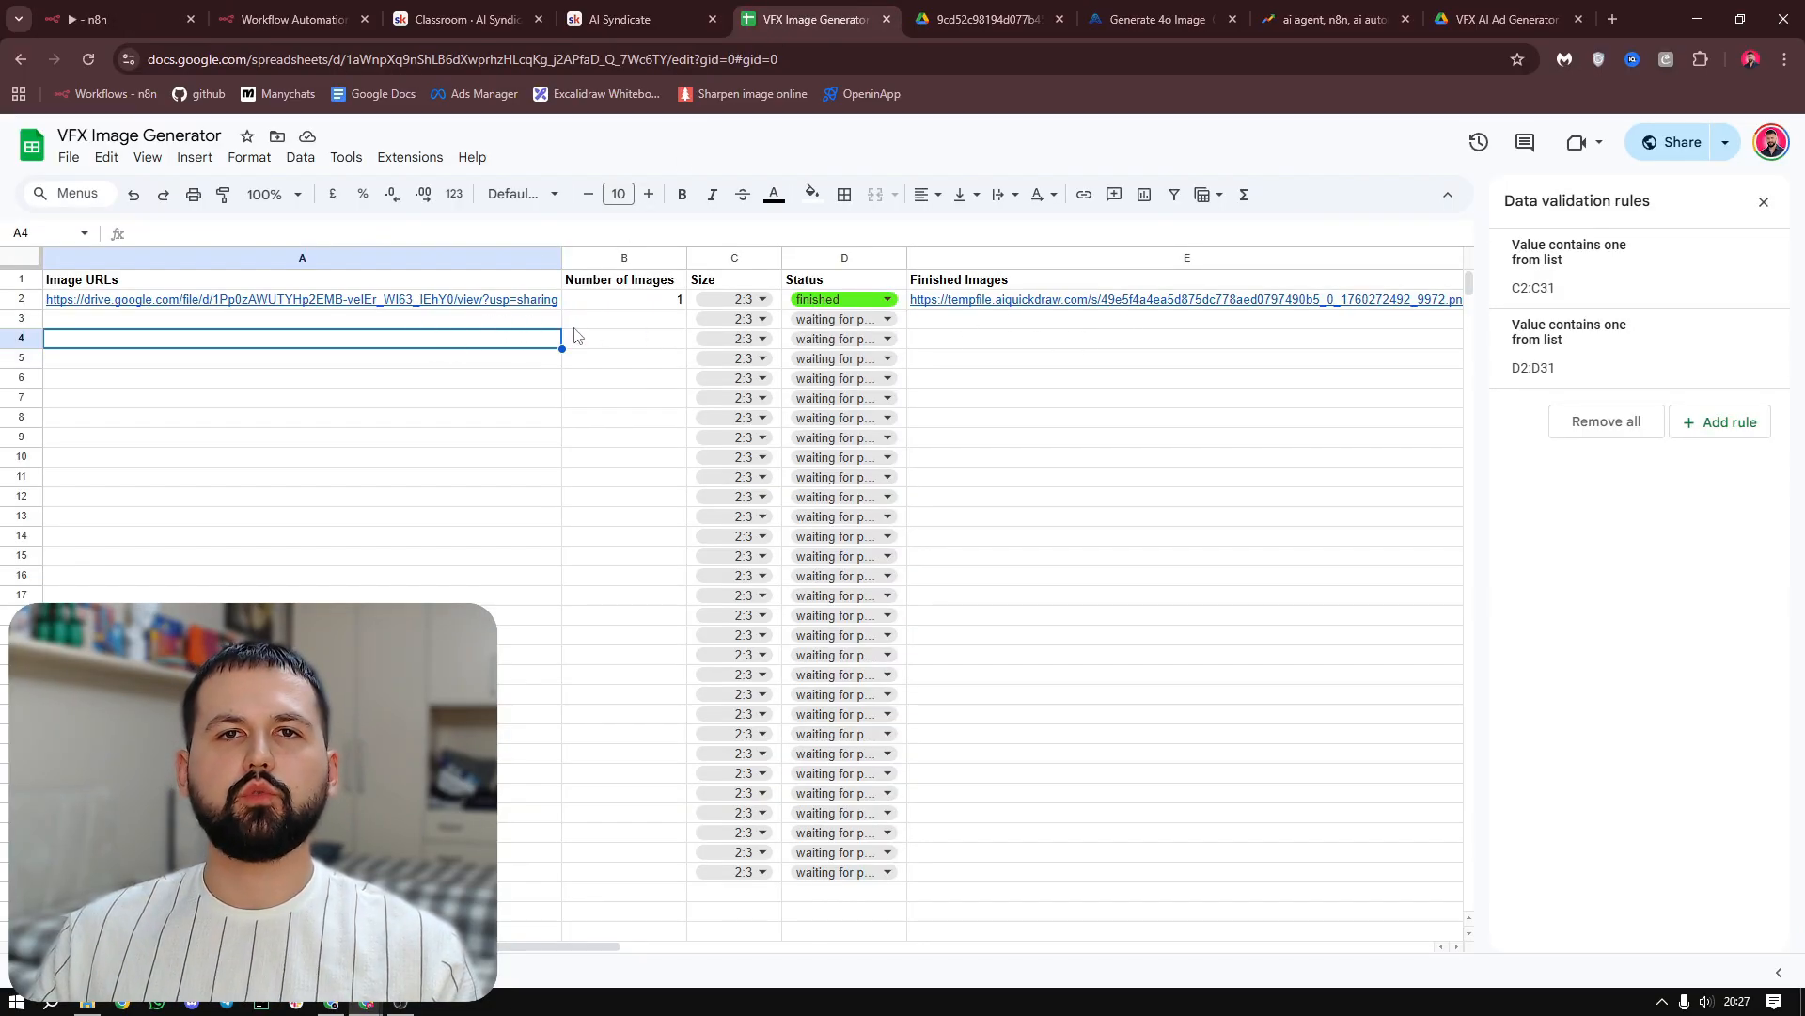
key("Up")
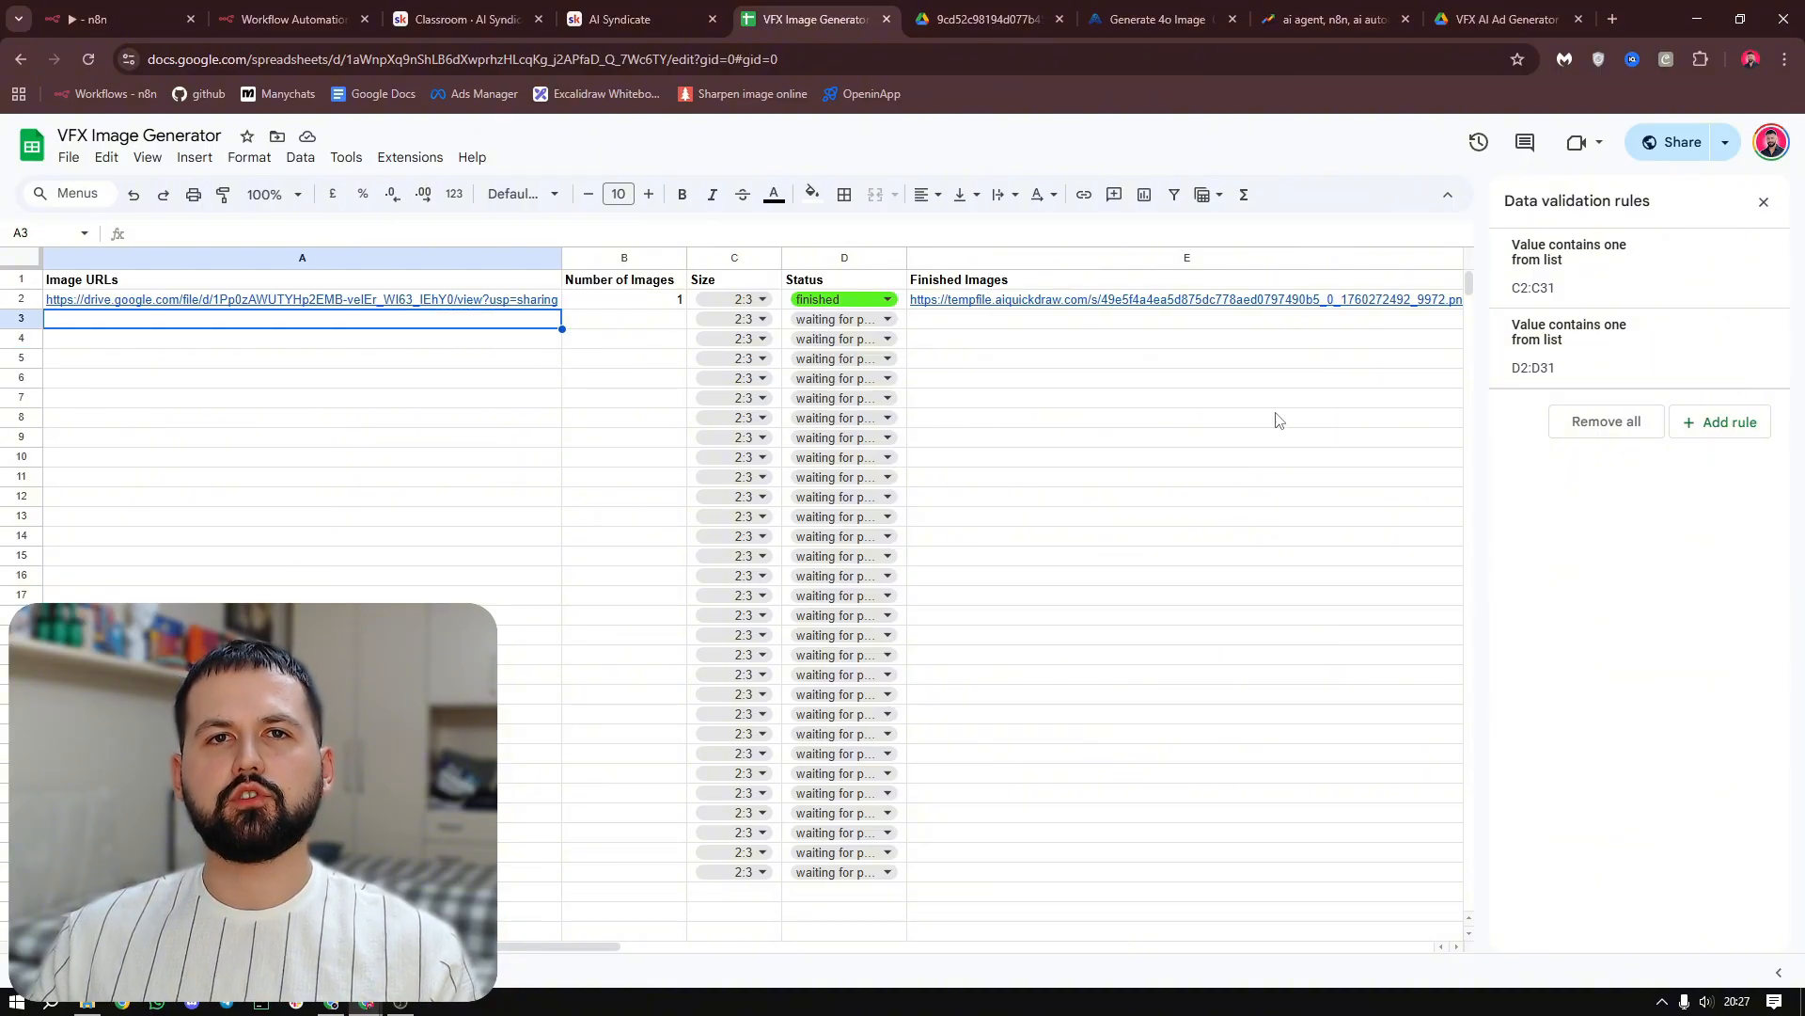
In Google Drive's VFX AI Ad Generator folder, share the "Copy of WhatsApp Image" file with anyone with the link and copy its link
left_click(1516, 11)
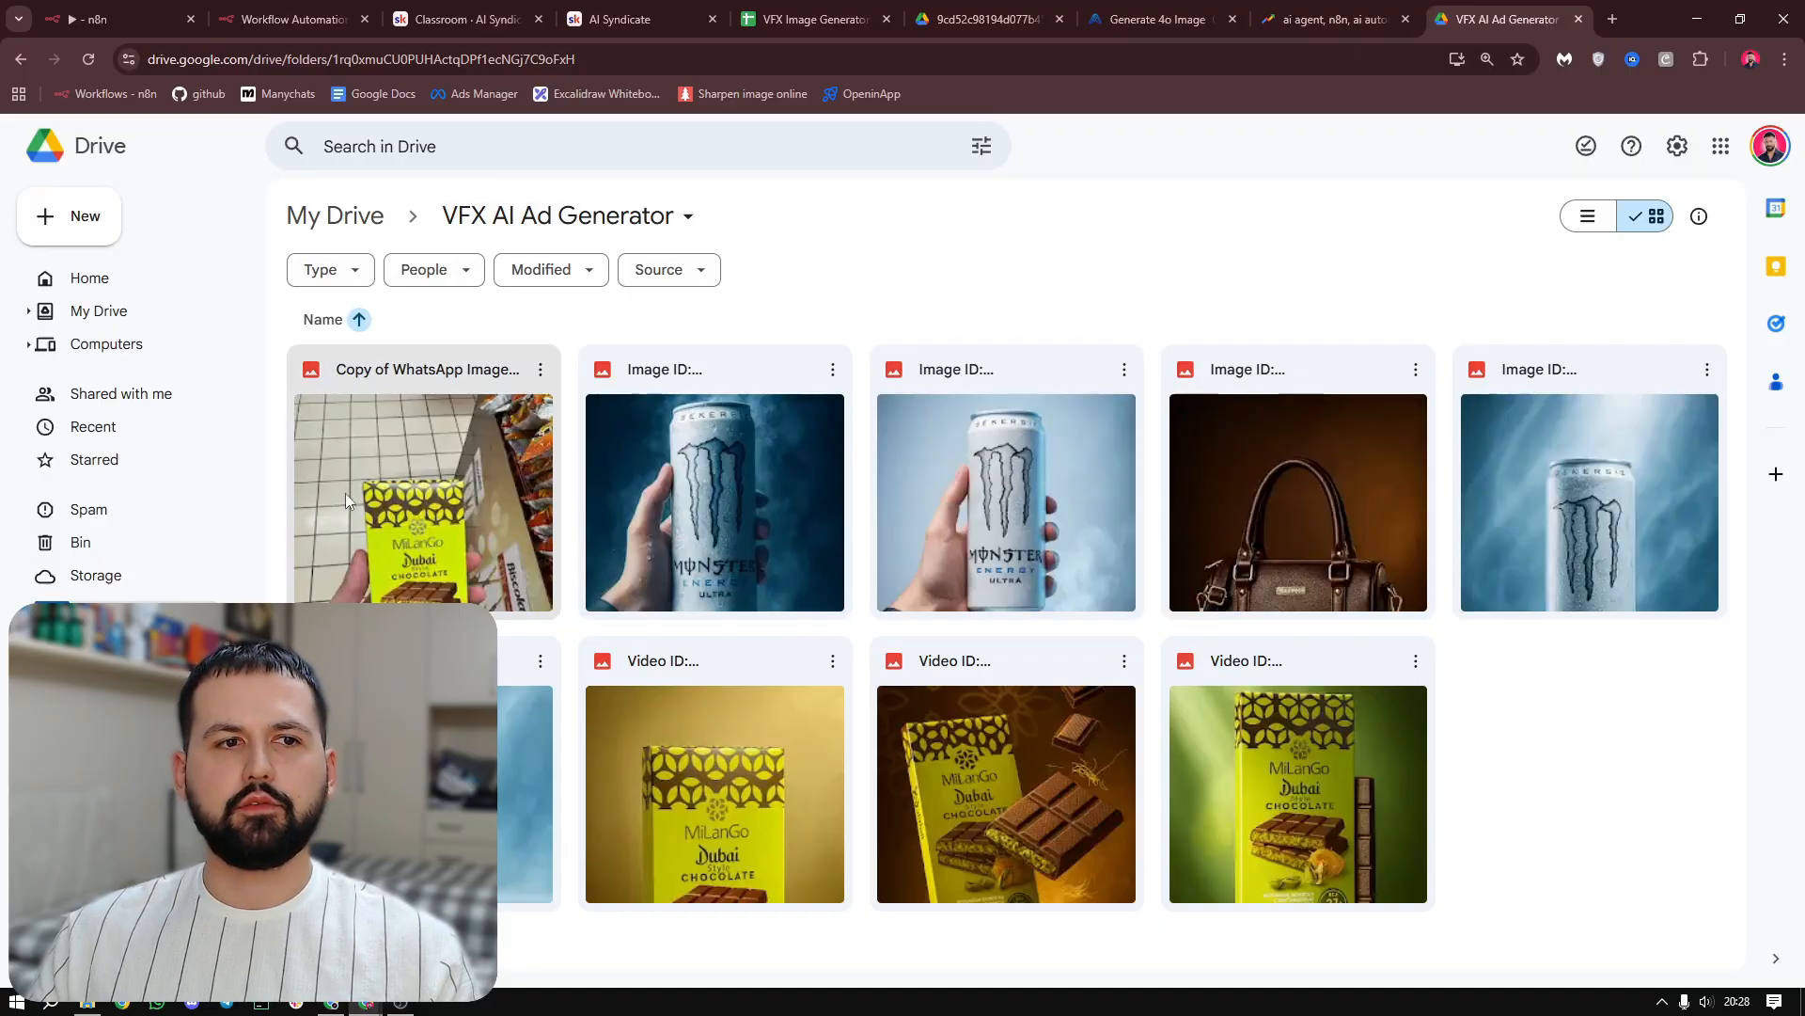
double_click(452, 488)
left_click(555, 385)
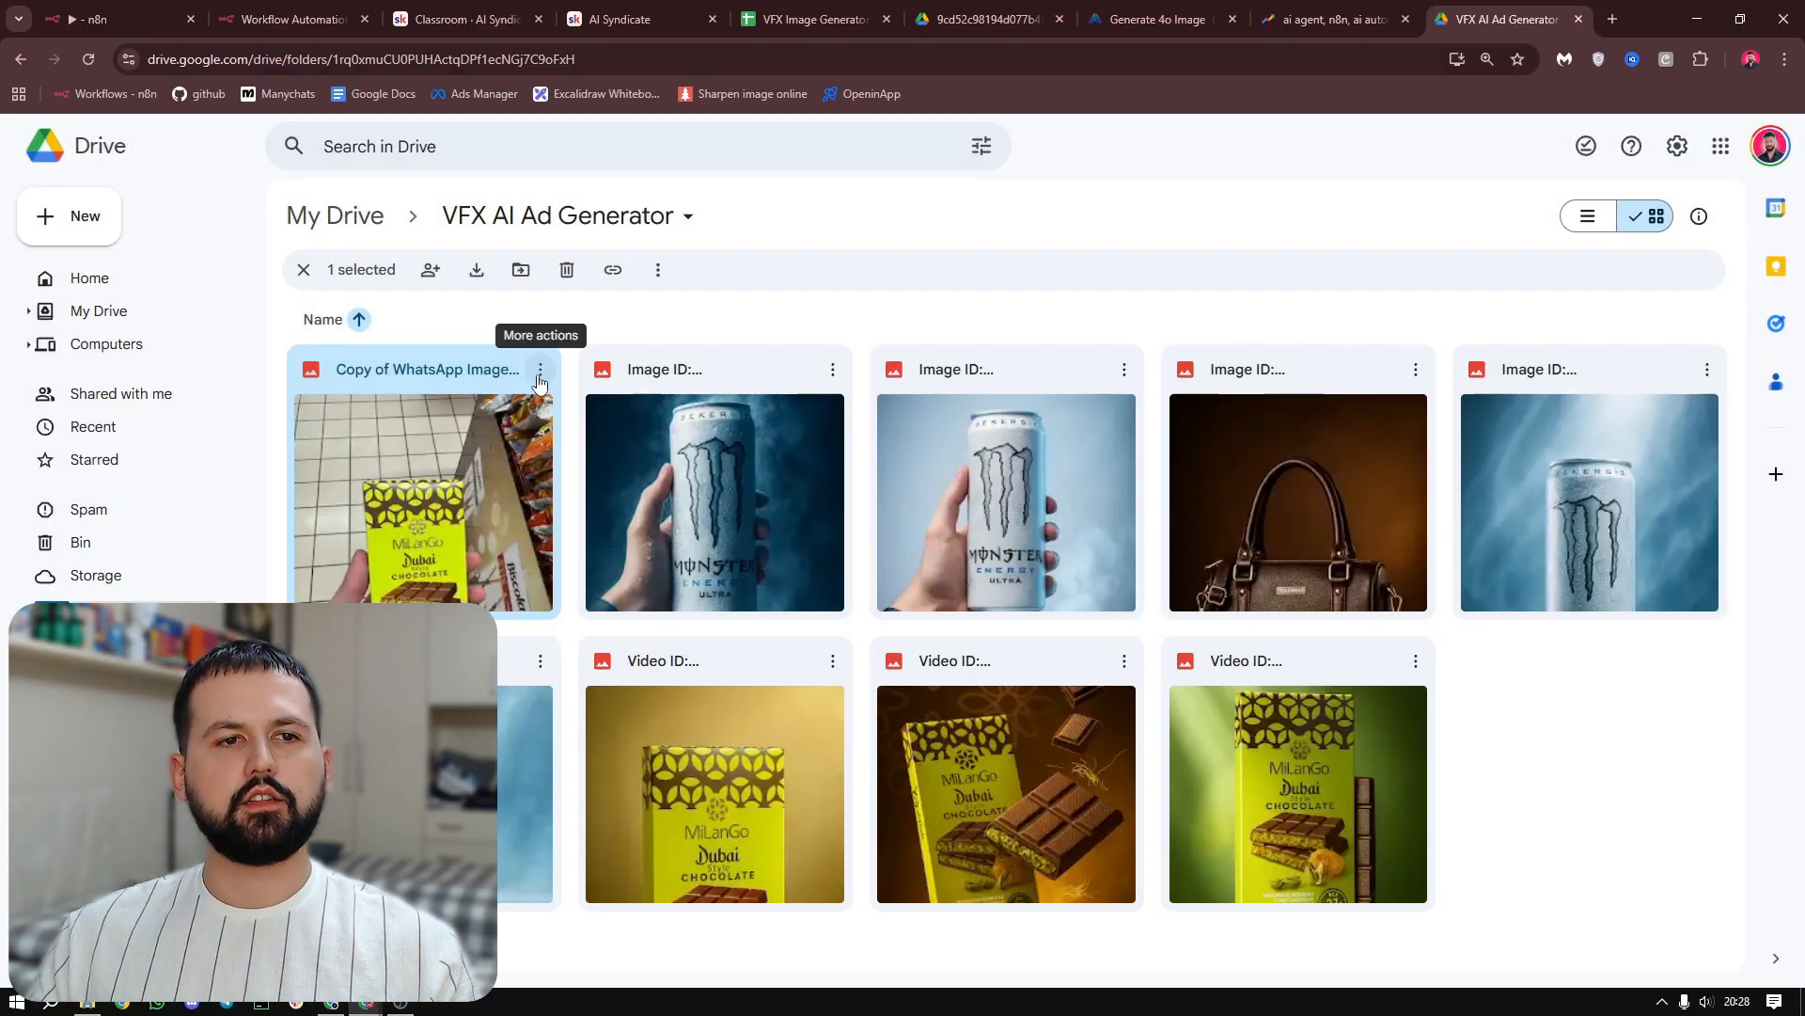
left_click(542, 372)
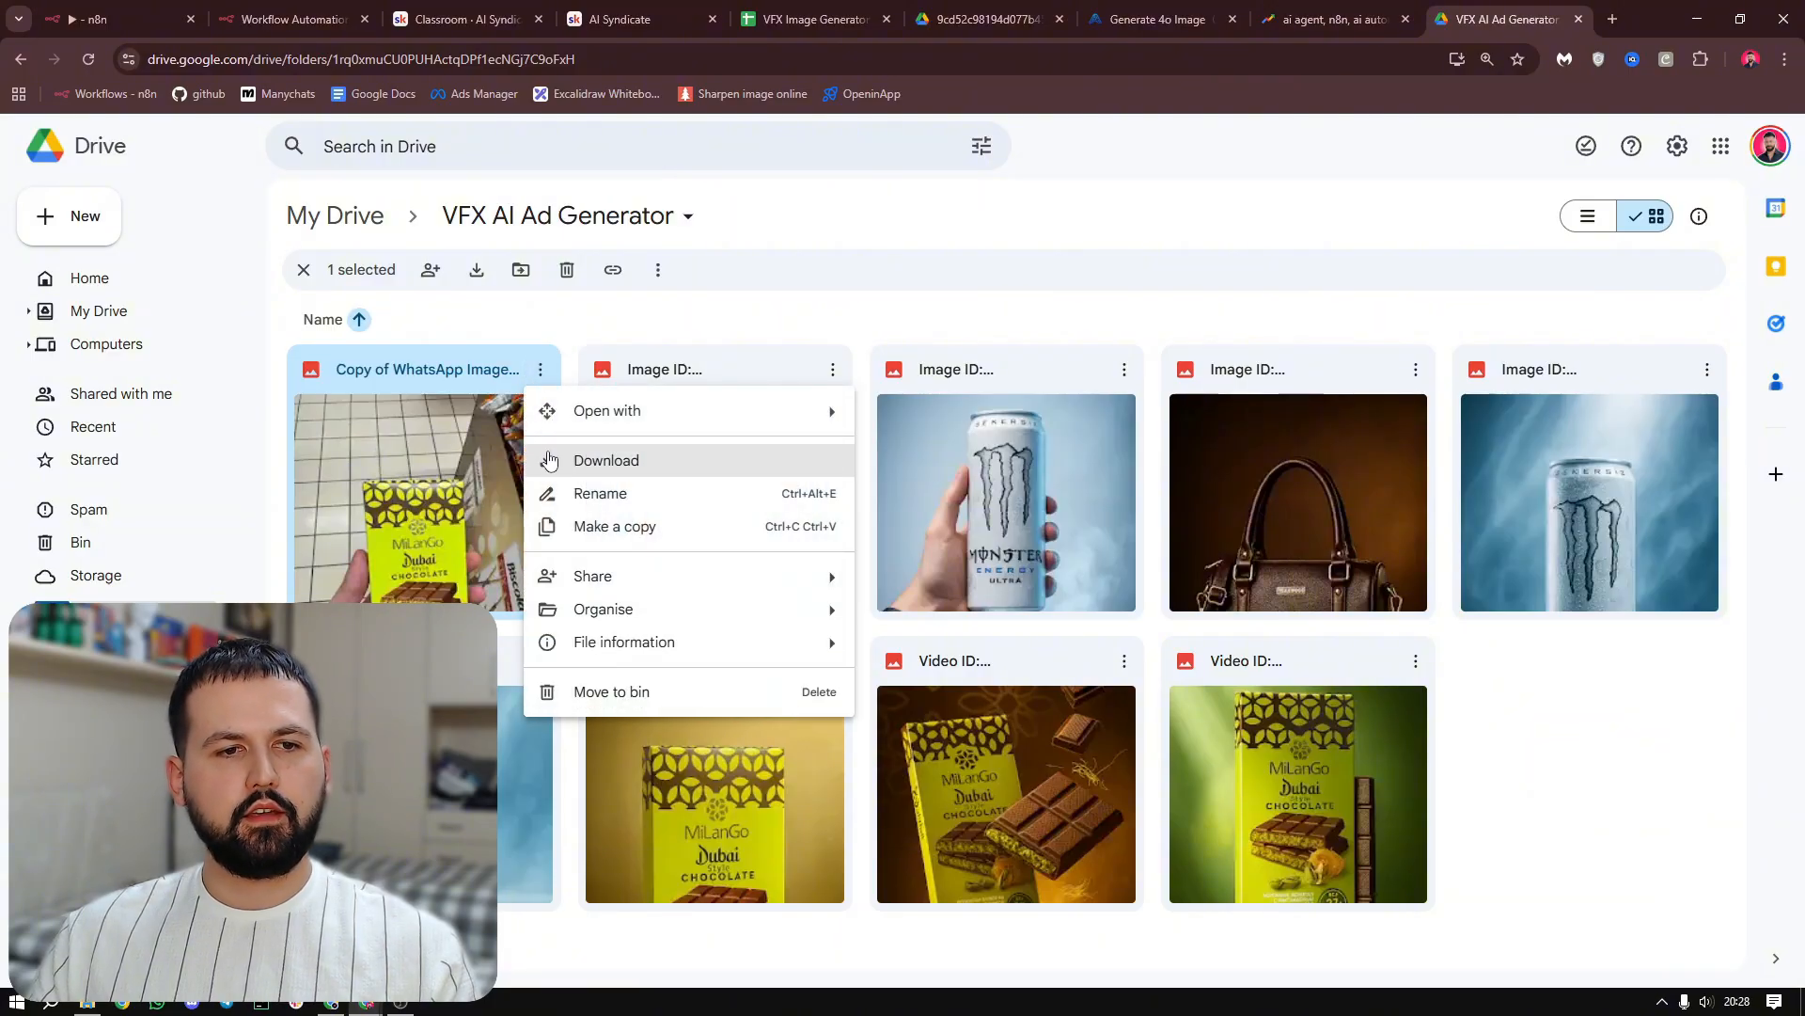
mouse_move(788, 577)
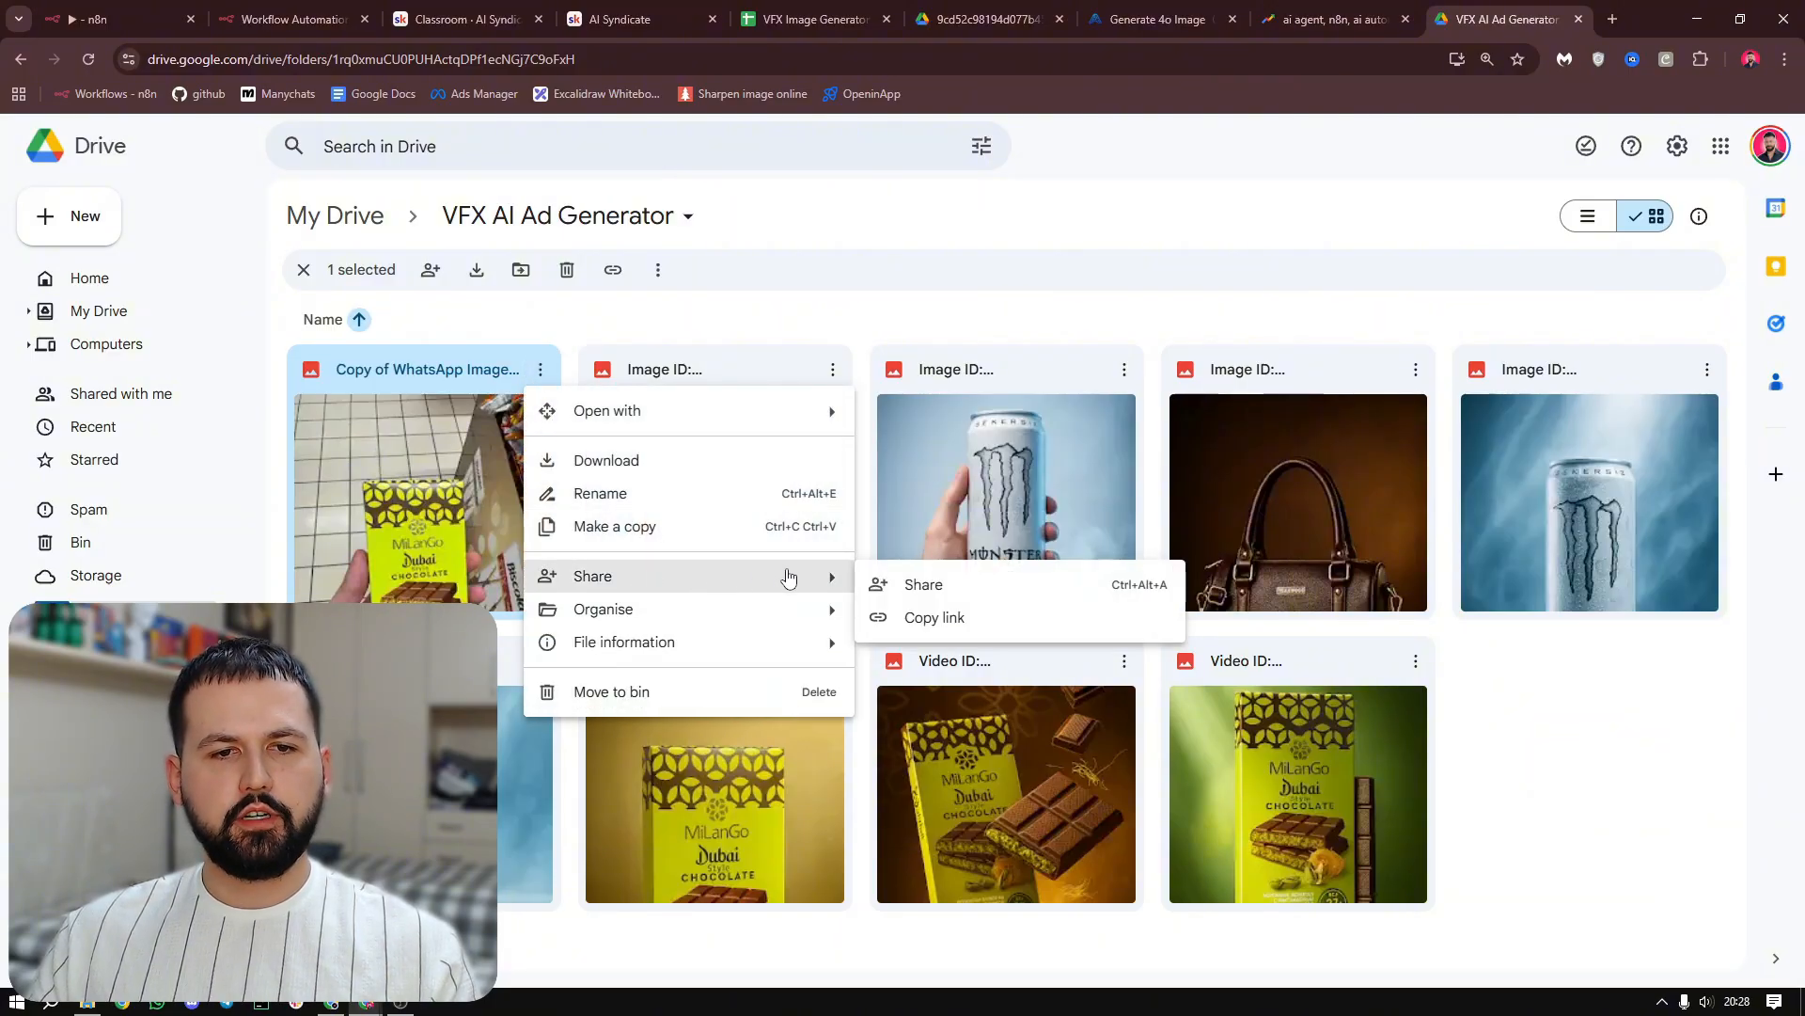
left_click(989, 585)
left_click_drag(673, 615, 797, 620)
left_click(797, 620)
left_click(792, 648)
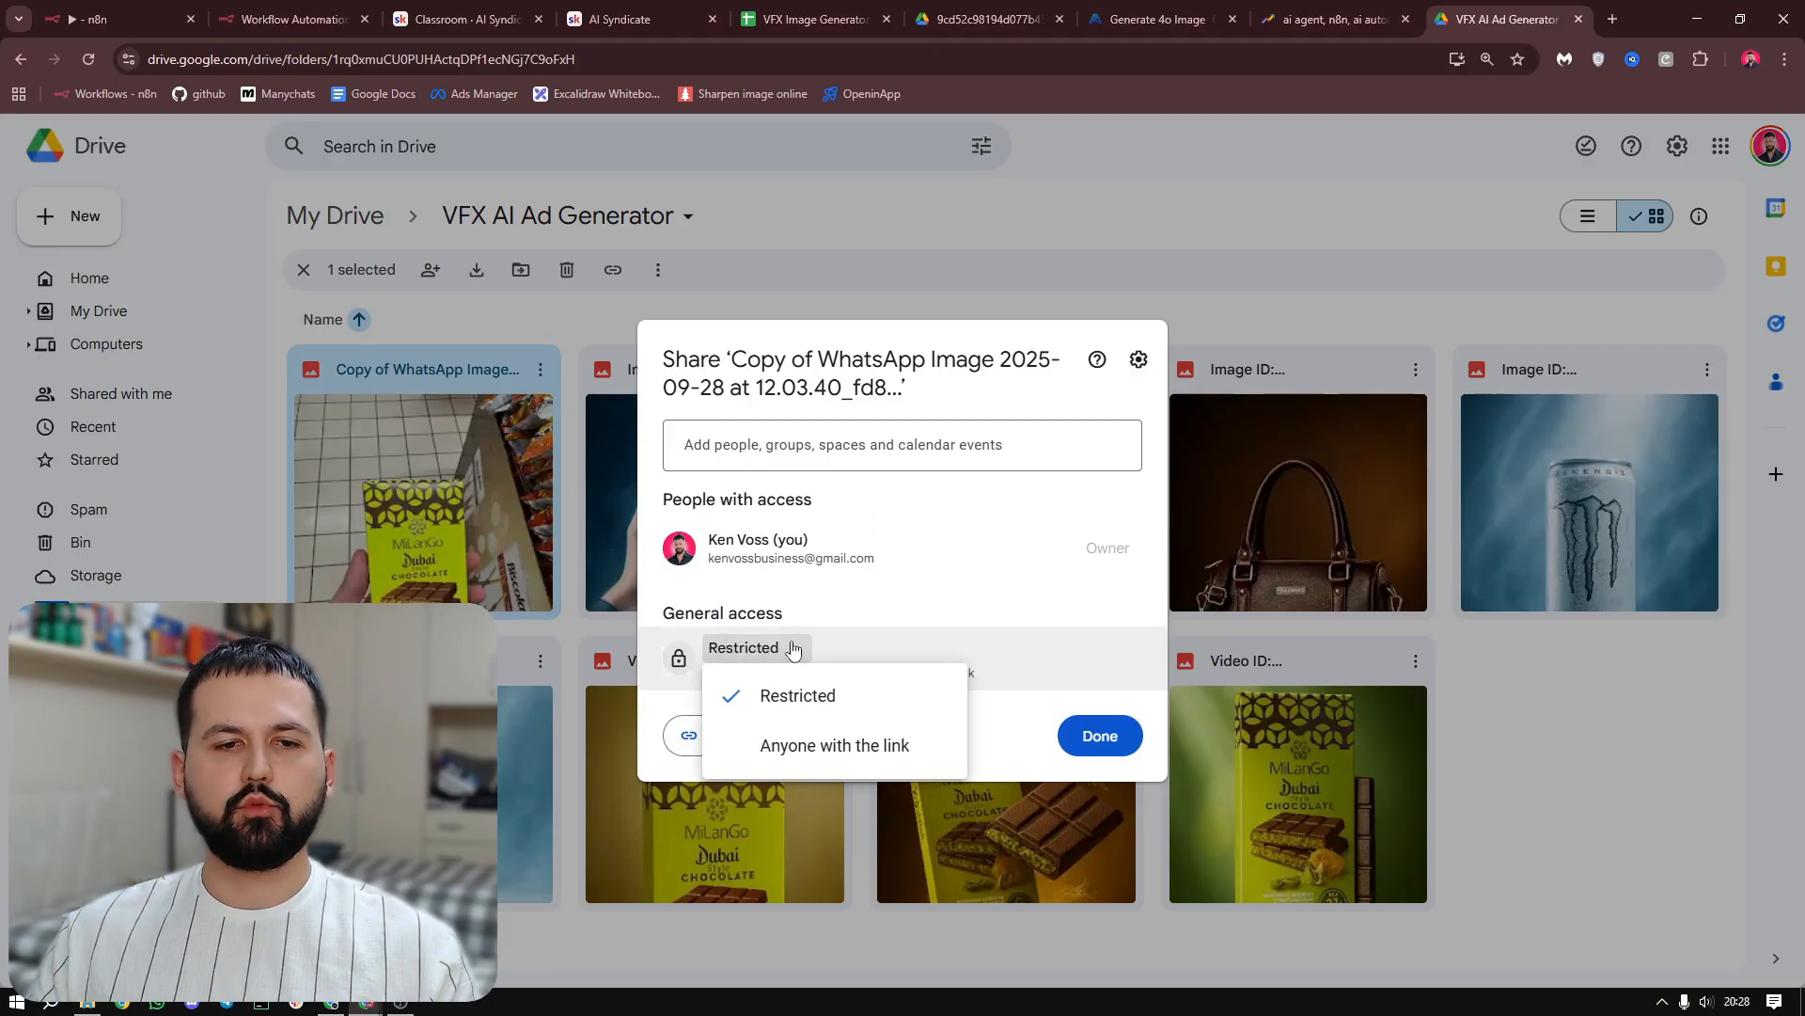
left_click(895, 750)
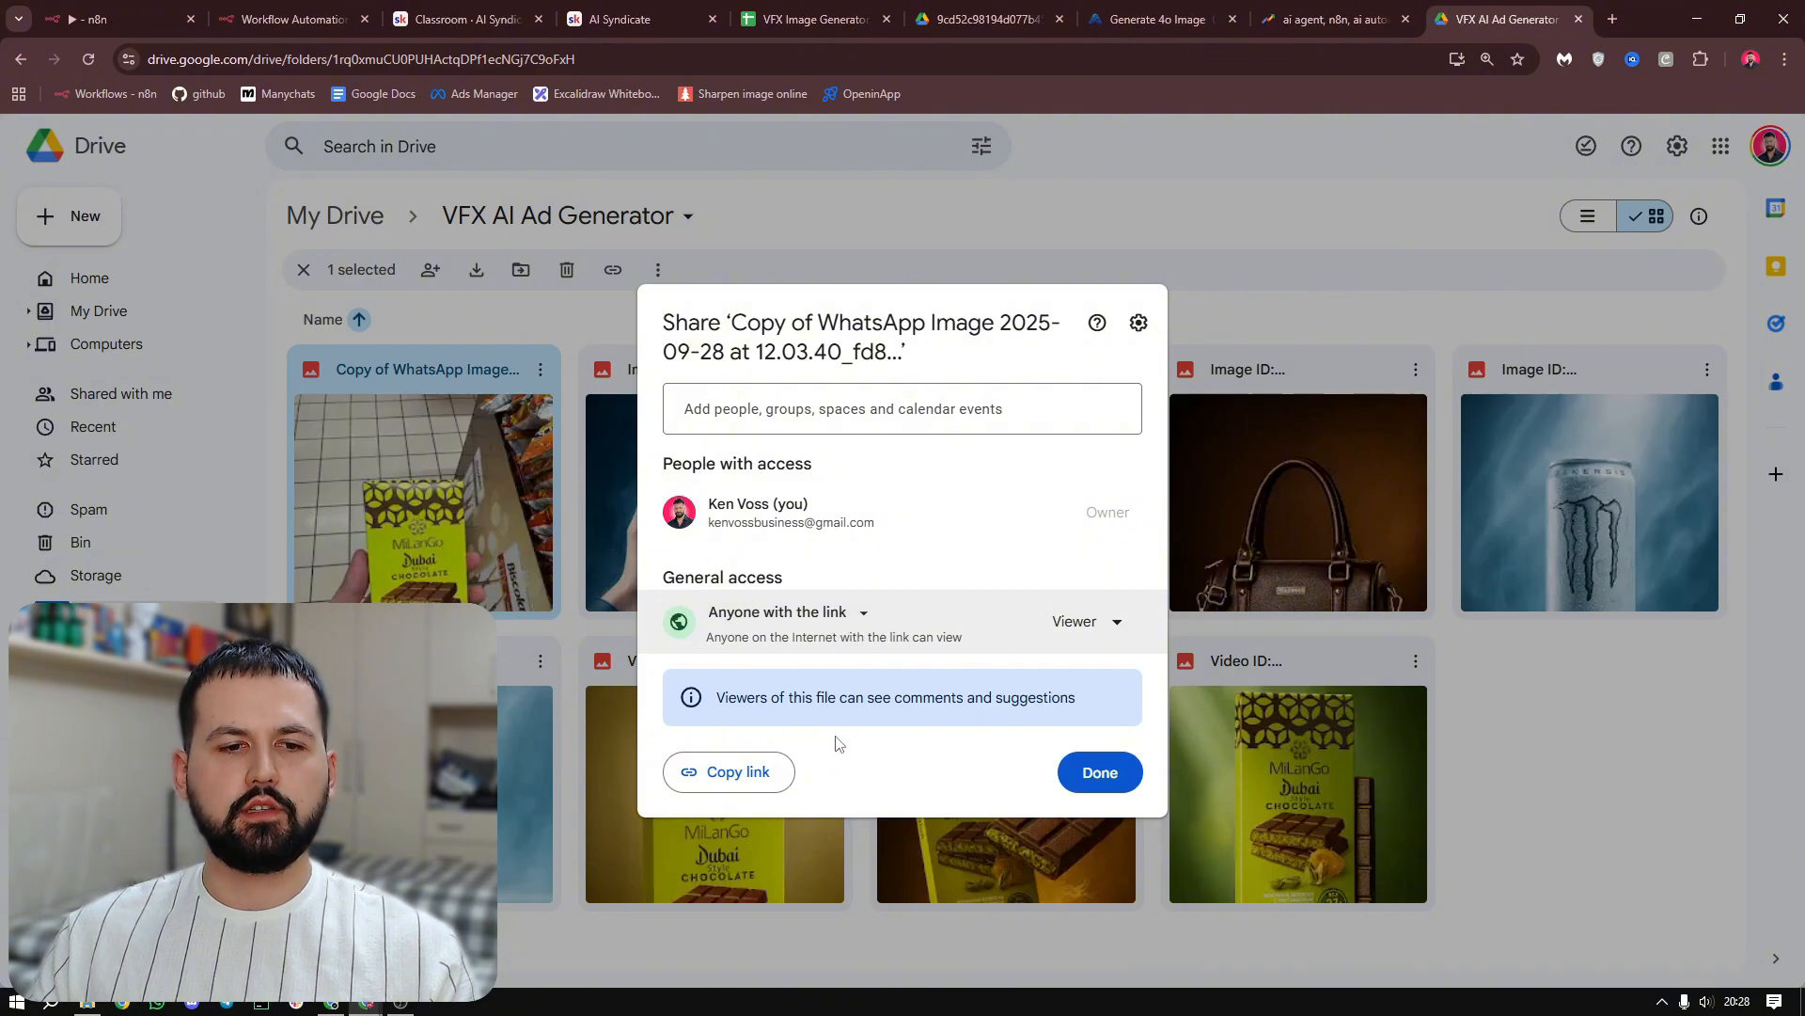
left_click(753, 779)
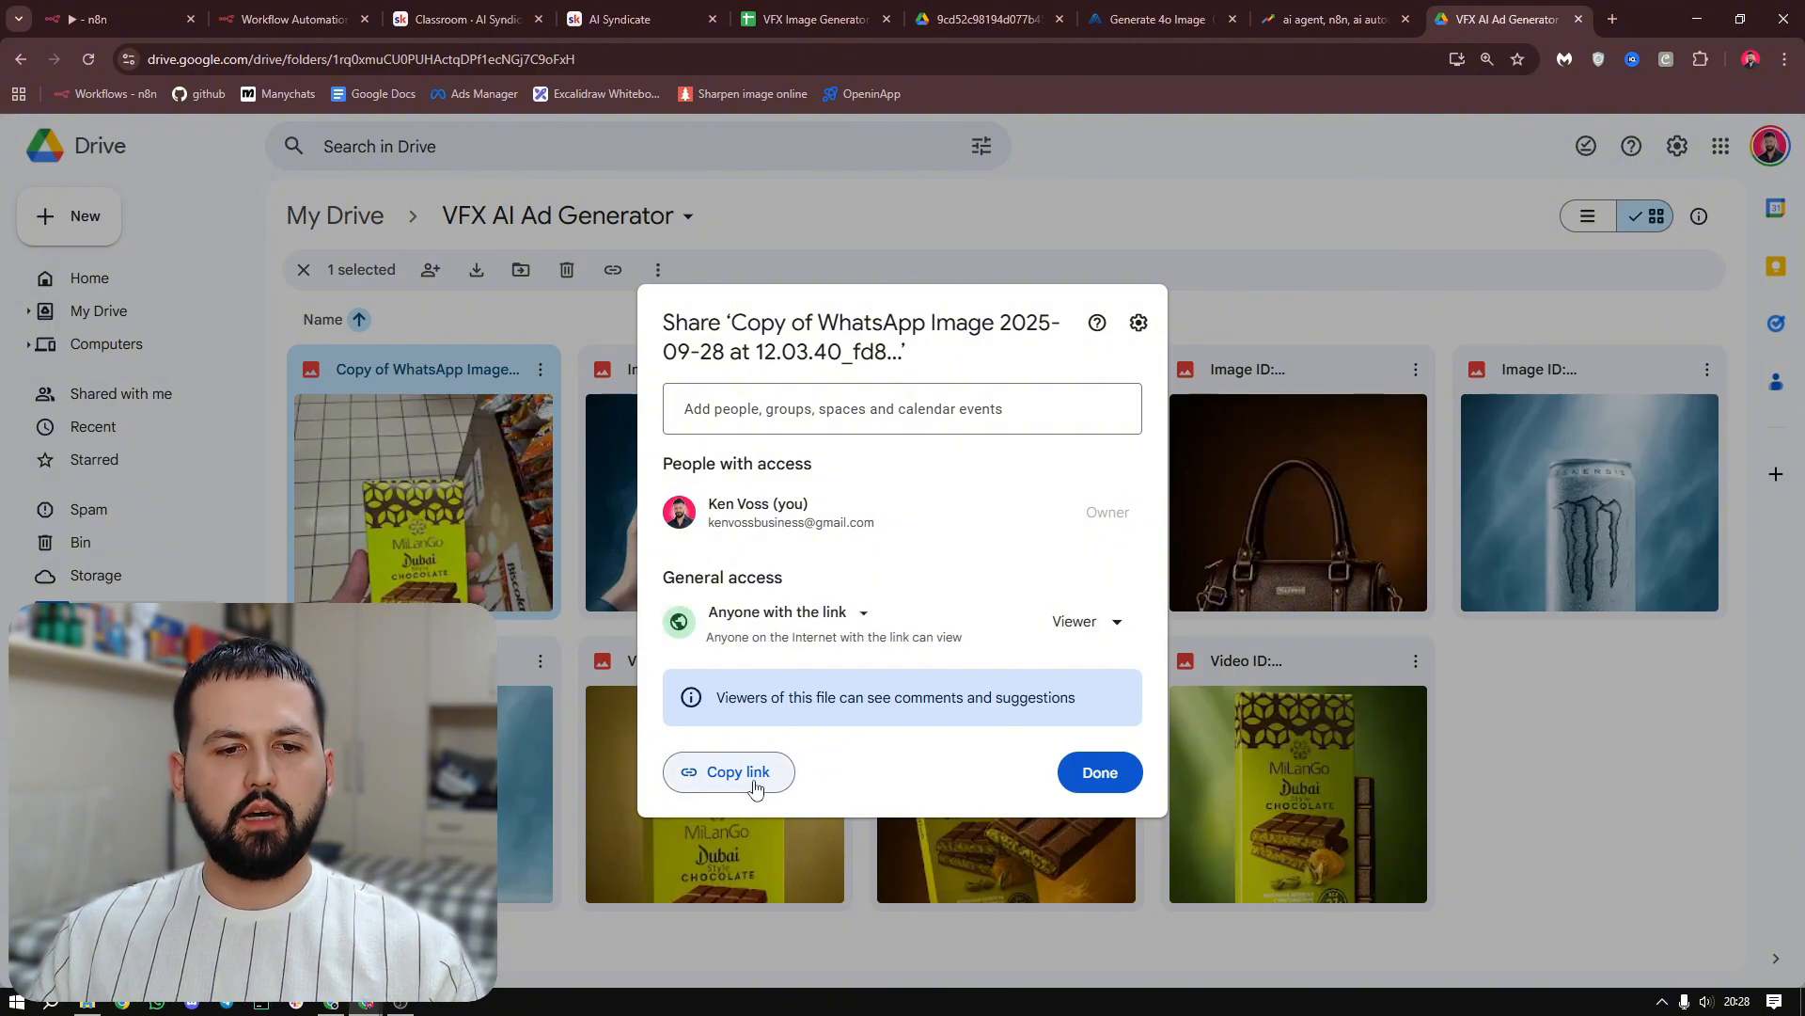
In the VFX Image Generator spreadsheet, paste the copied link into row 3's Image URLs cell and enter 3 as its number of images
left_click(826, 7)
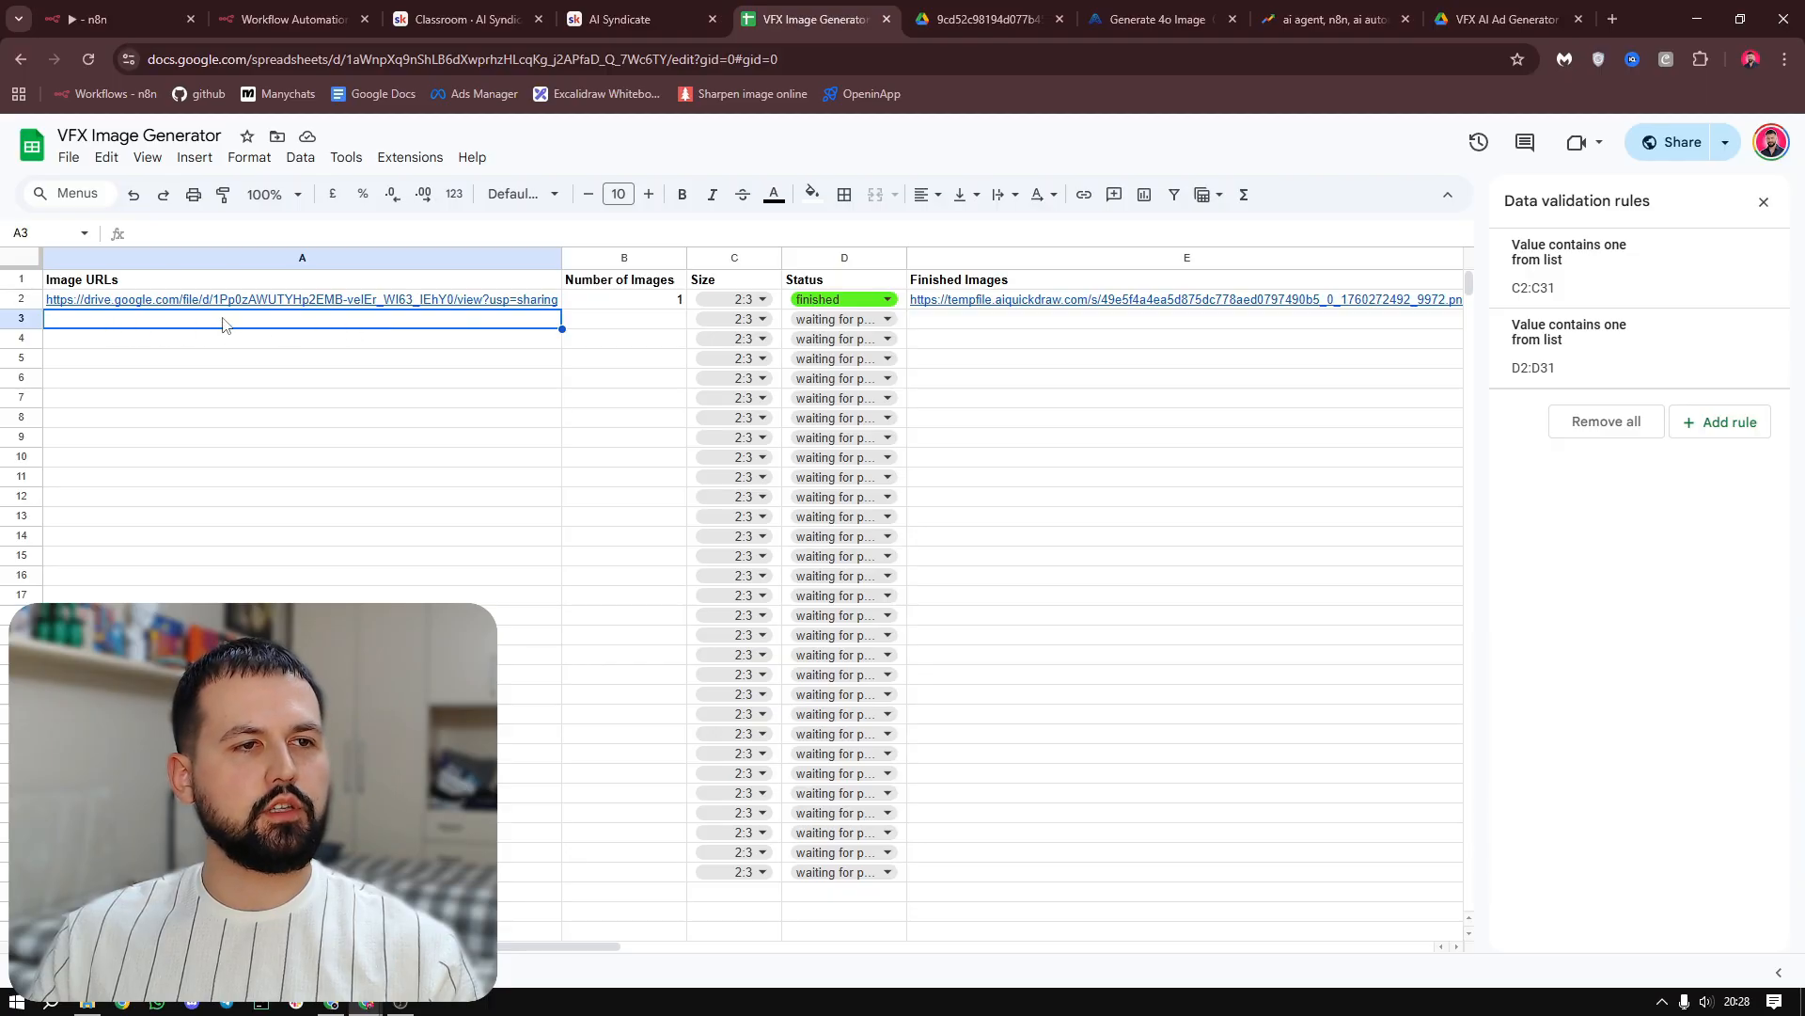
key("ctrl+v")
left_click(639, 324)
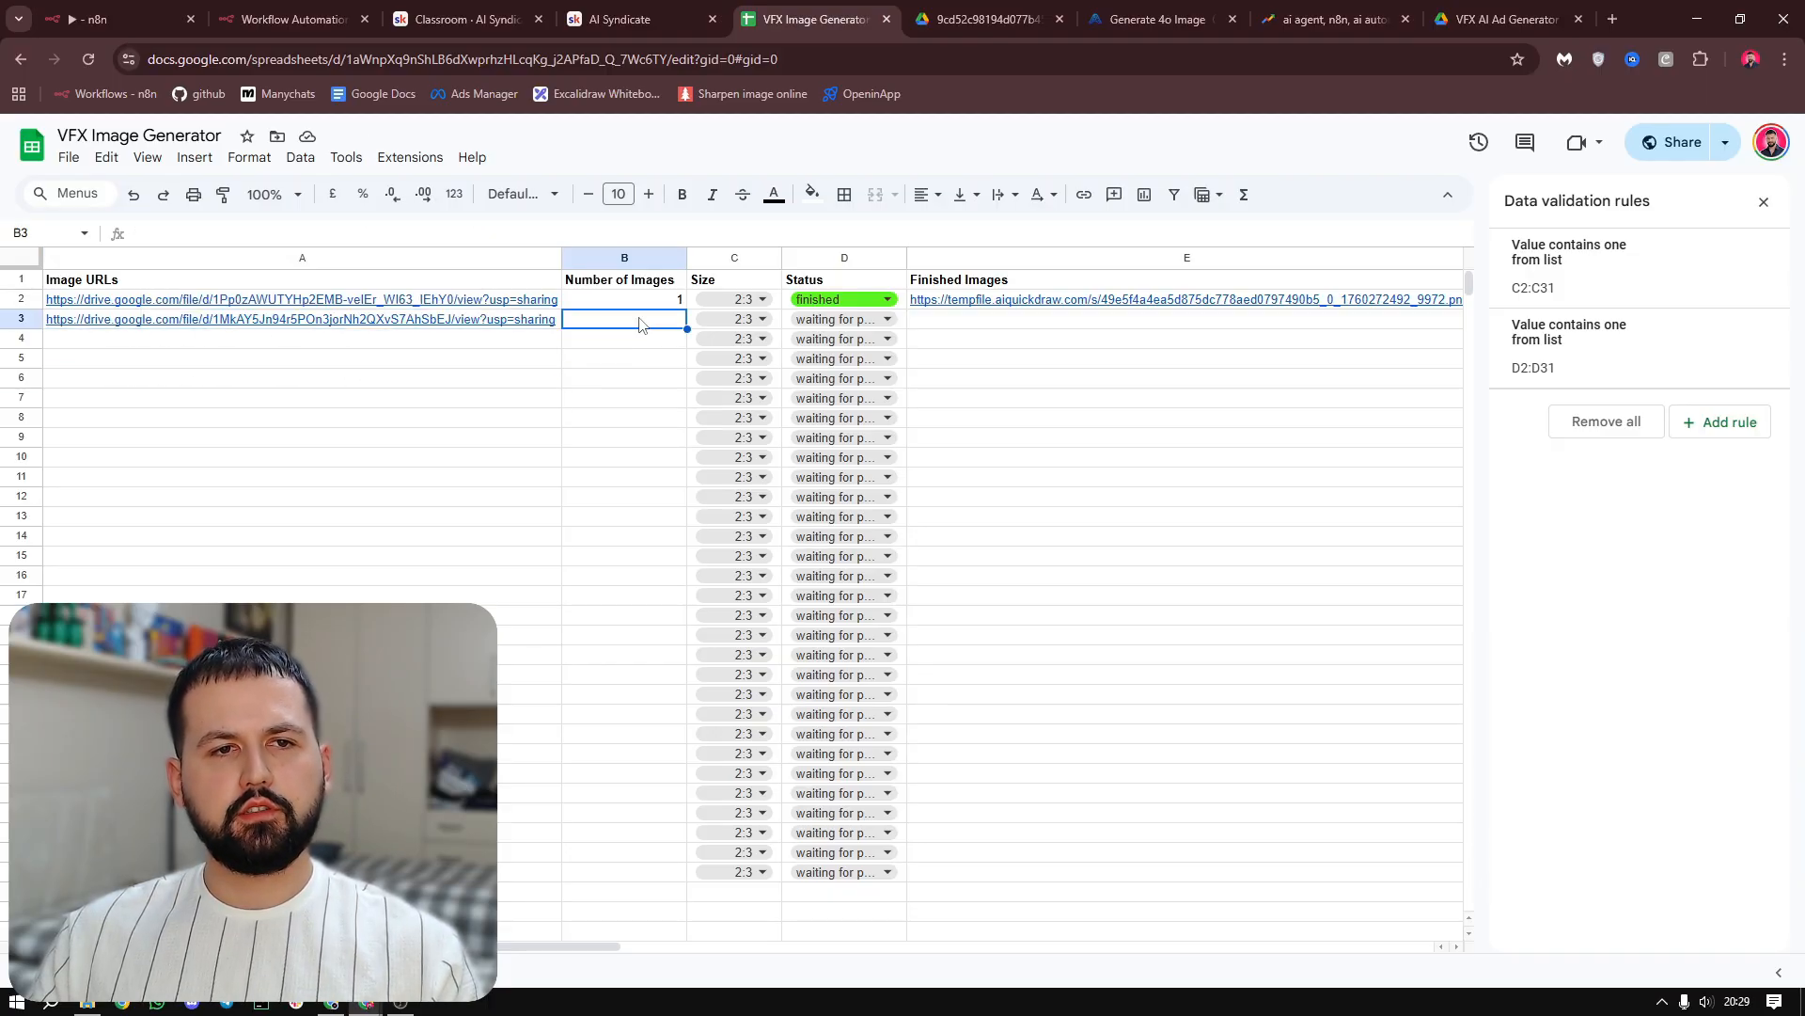
type("3")
left_click(644, 359)
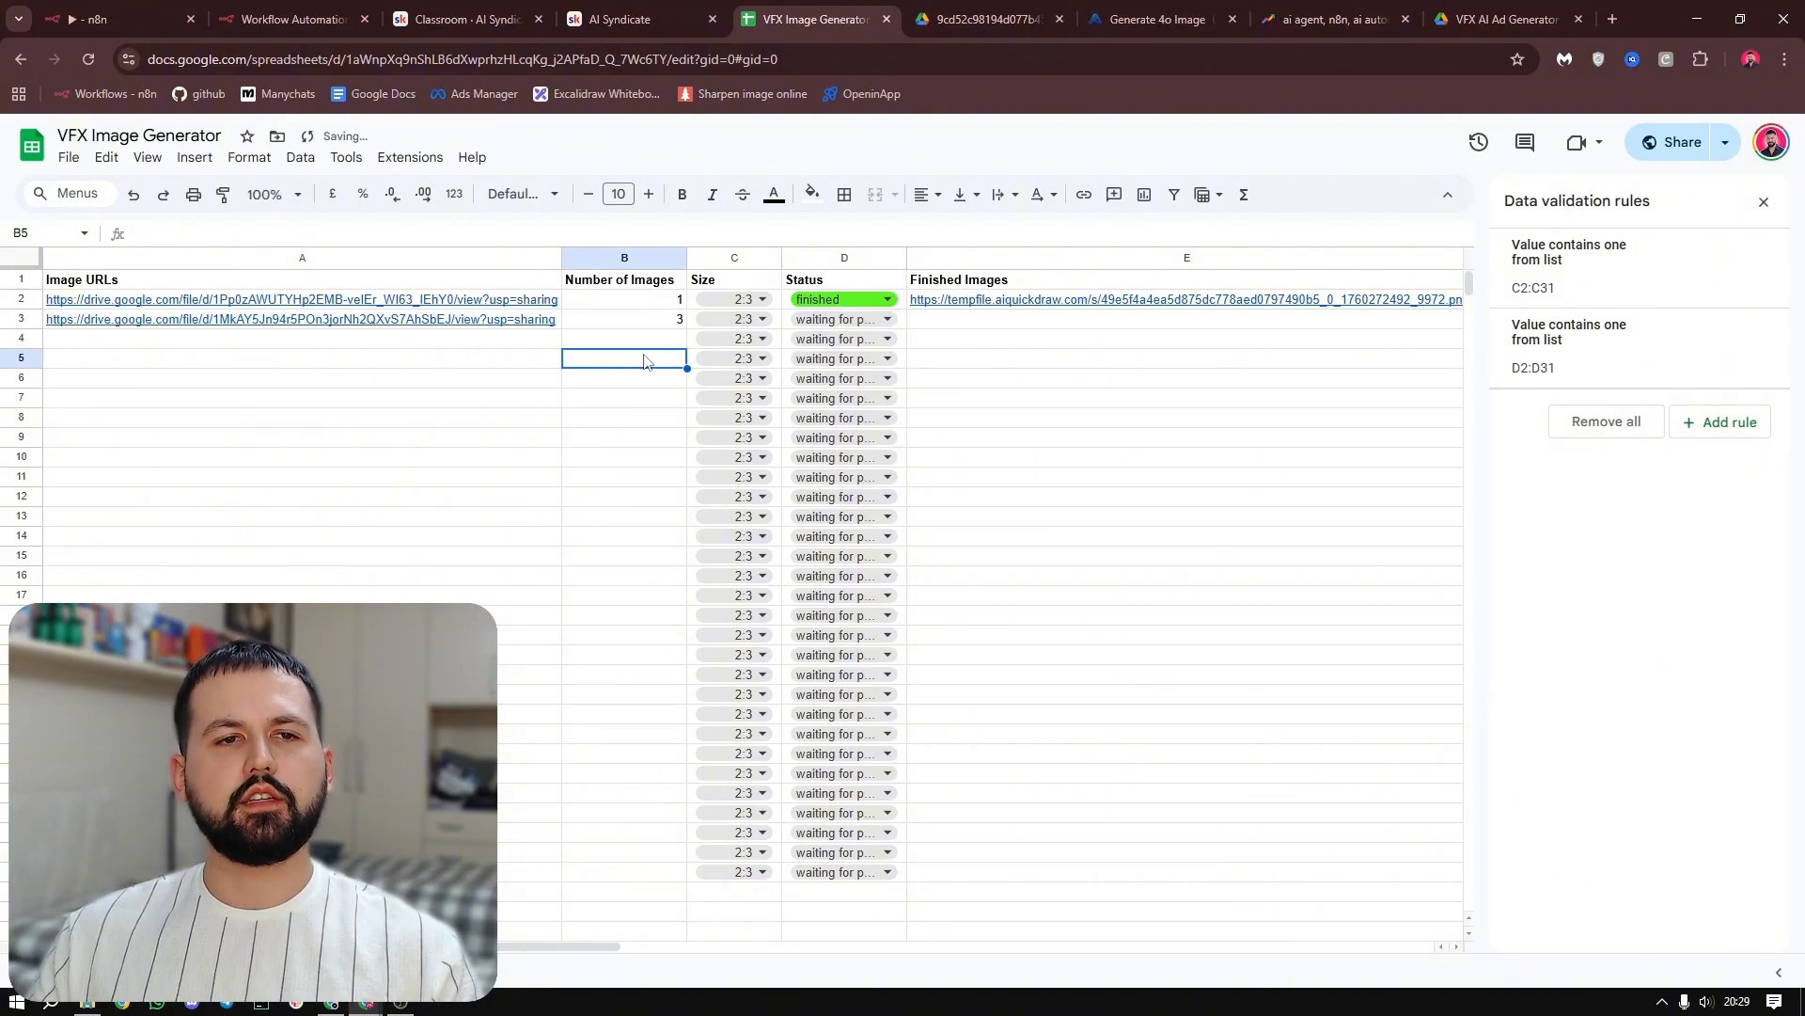
left_click(763, 320)
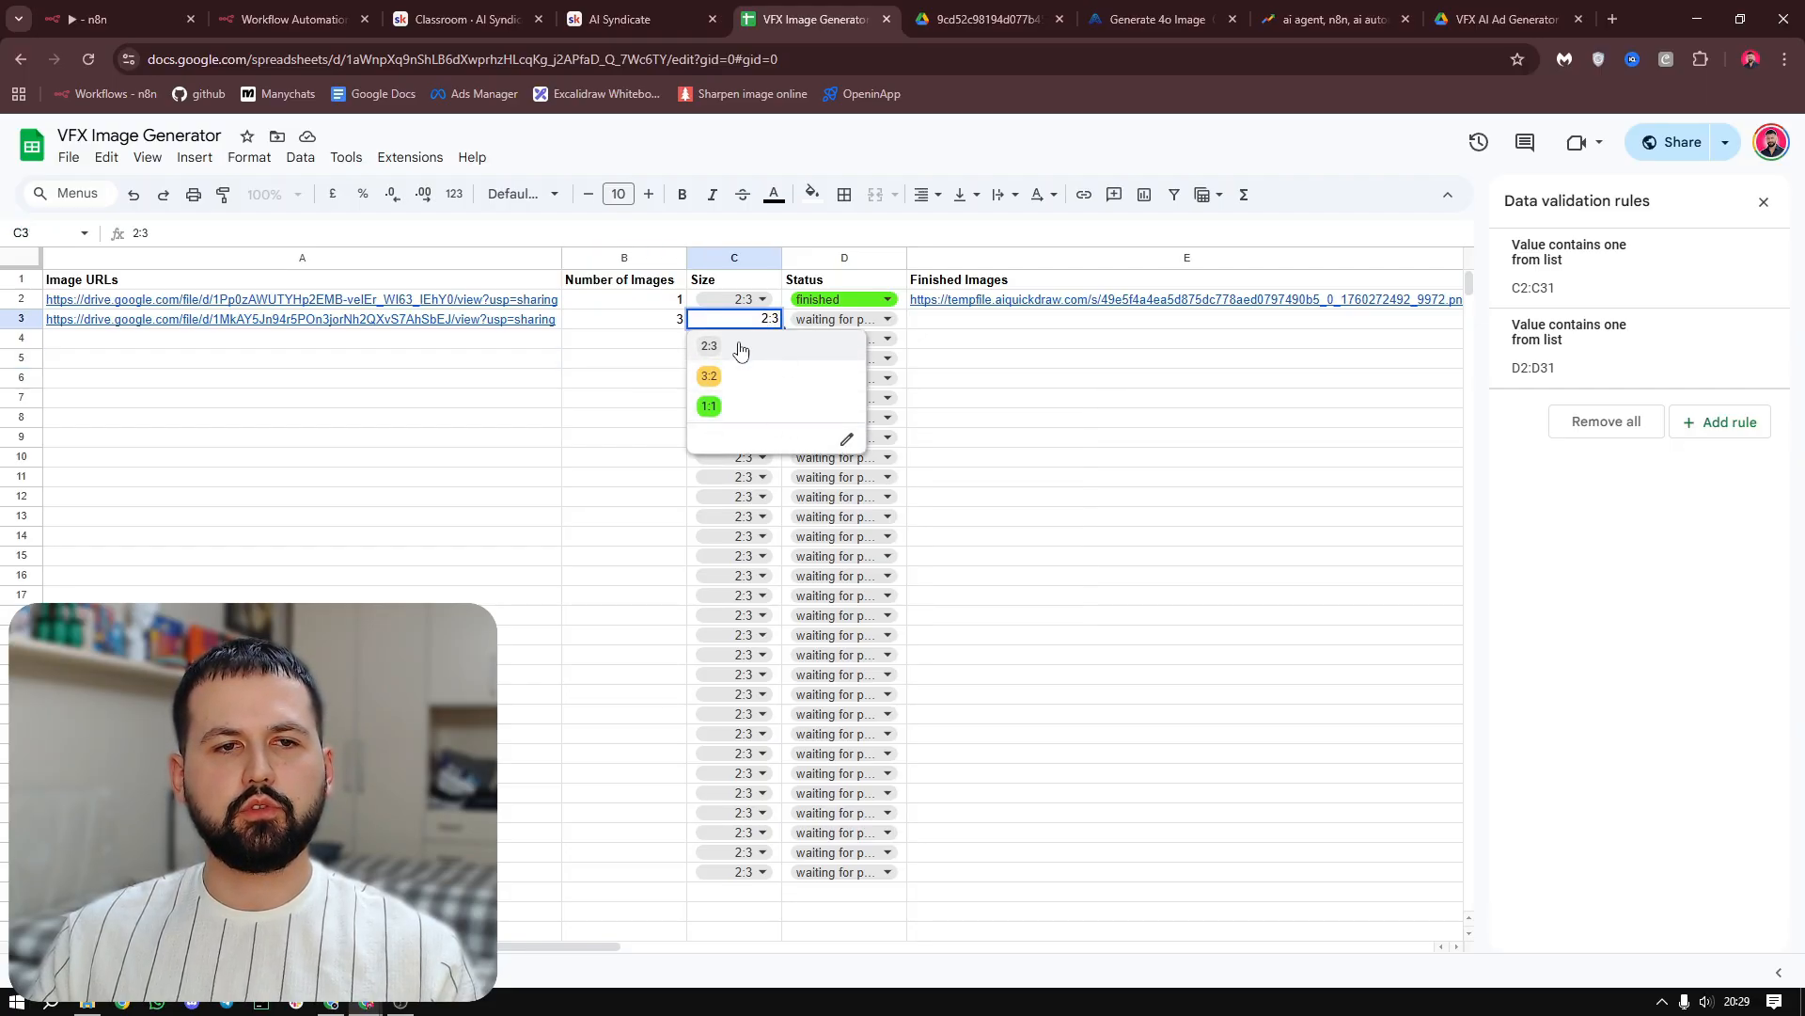
left_click(624, 381)
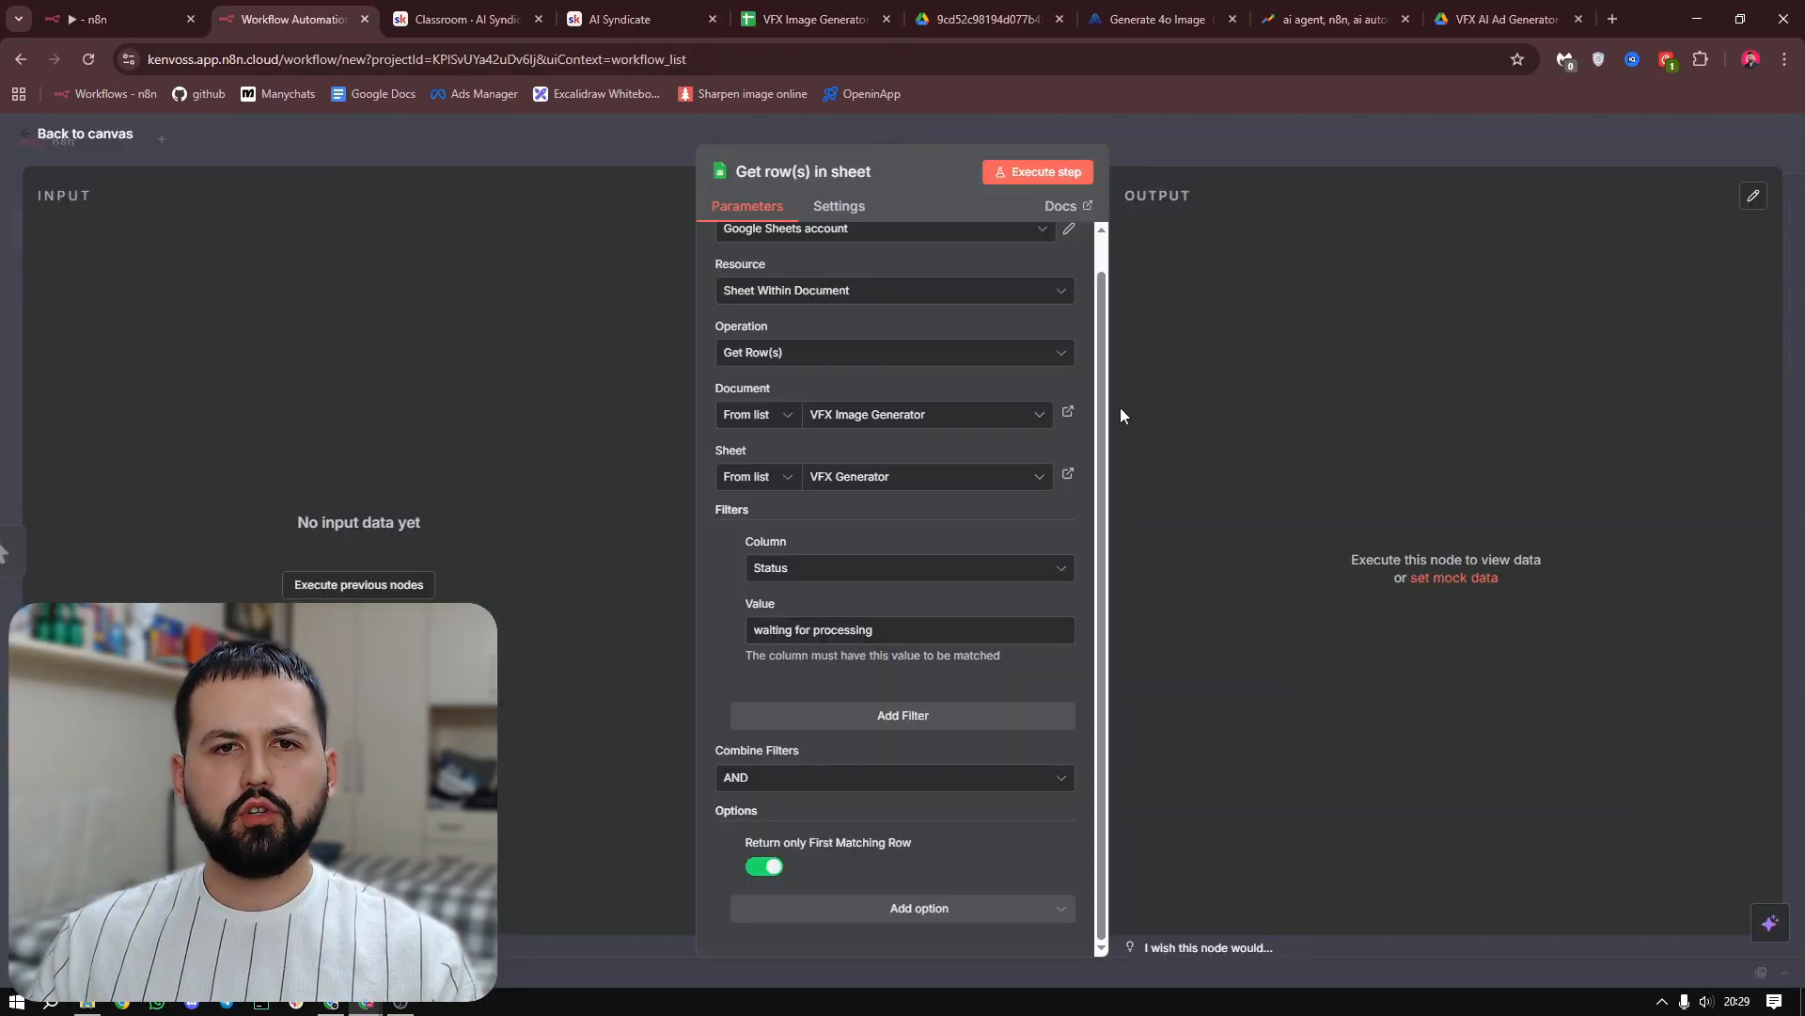
Back in n8n, execute the Get row(s) in sheet node to fetch the waiting row, and return to the canvas
left_click(1036, 173)
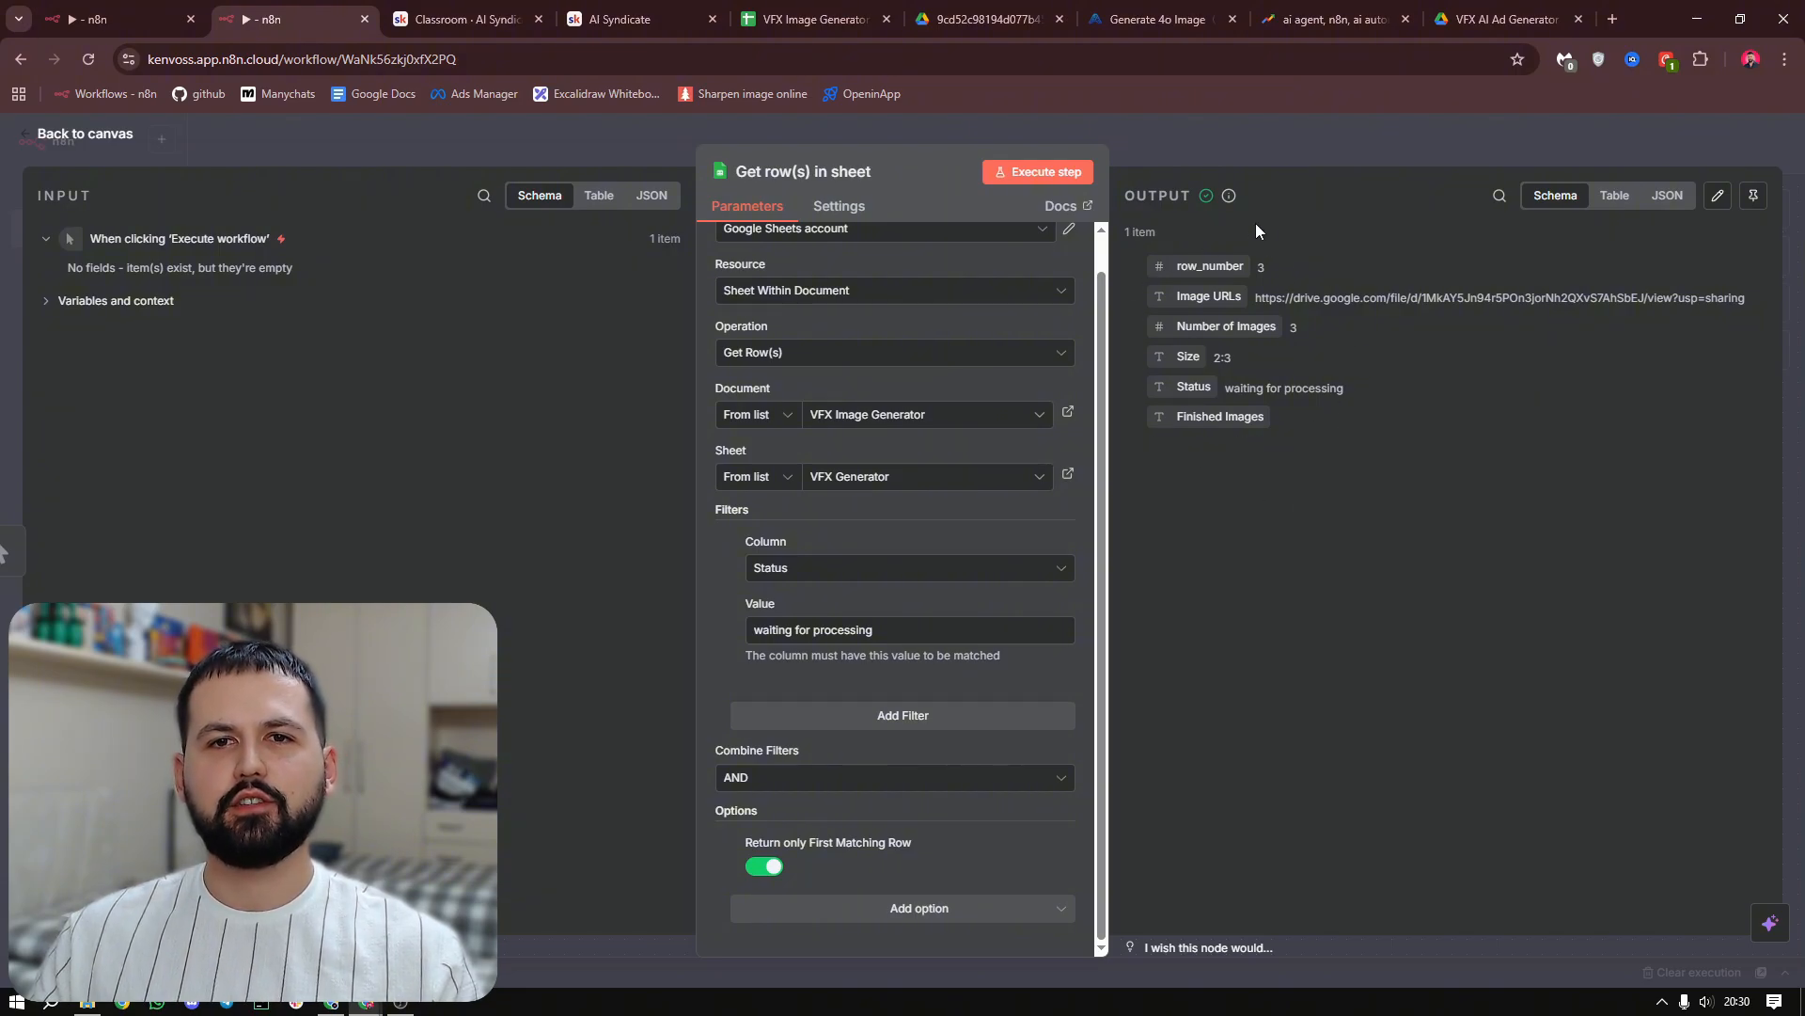
left_click(1241, 139)
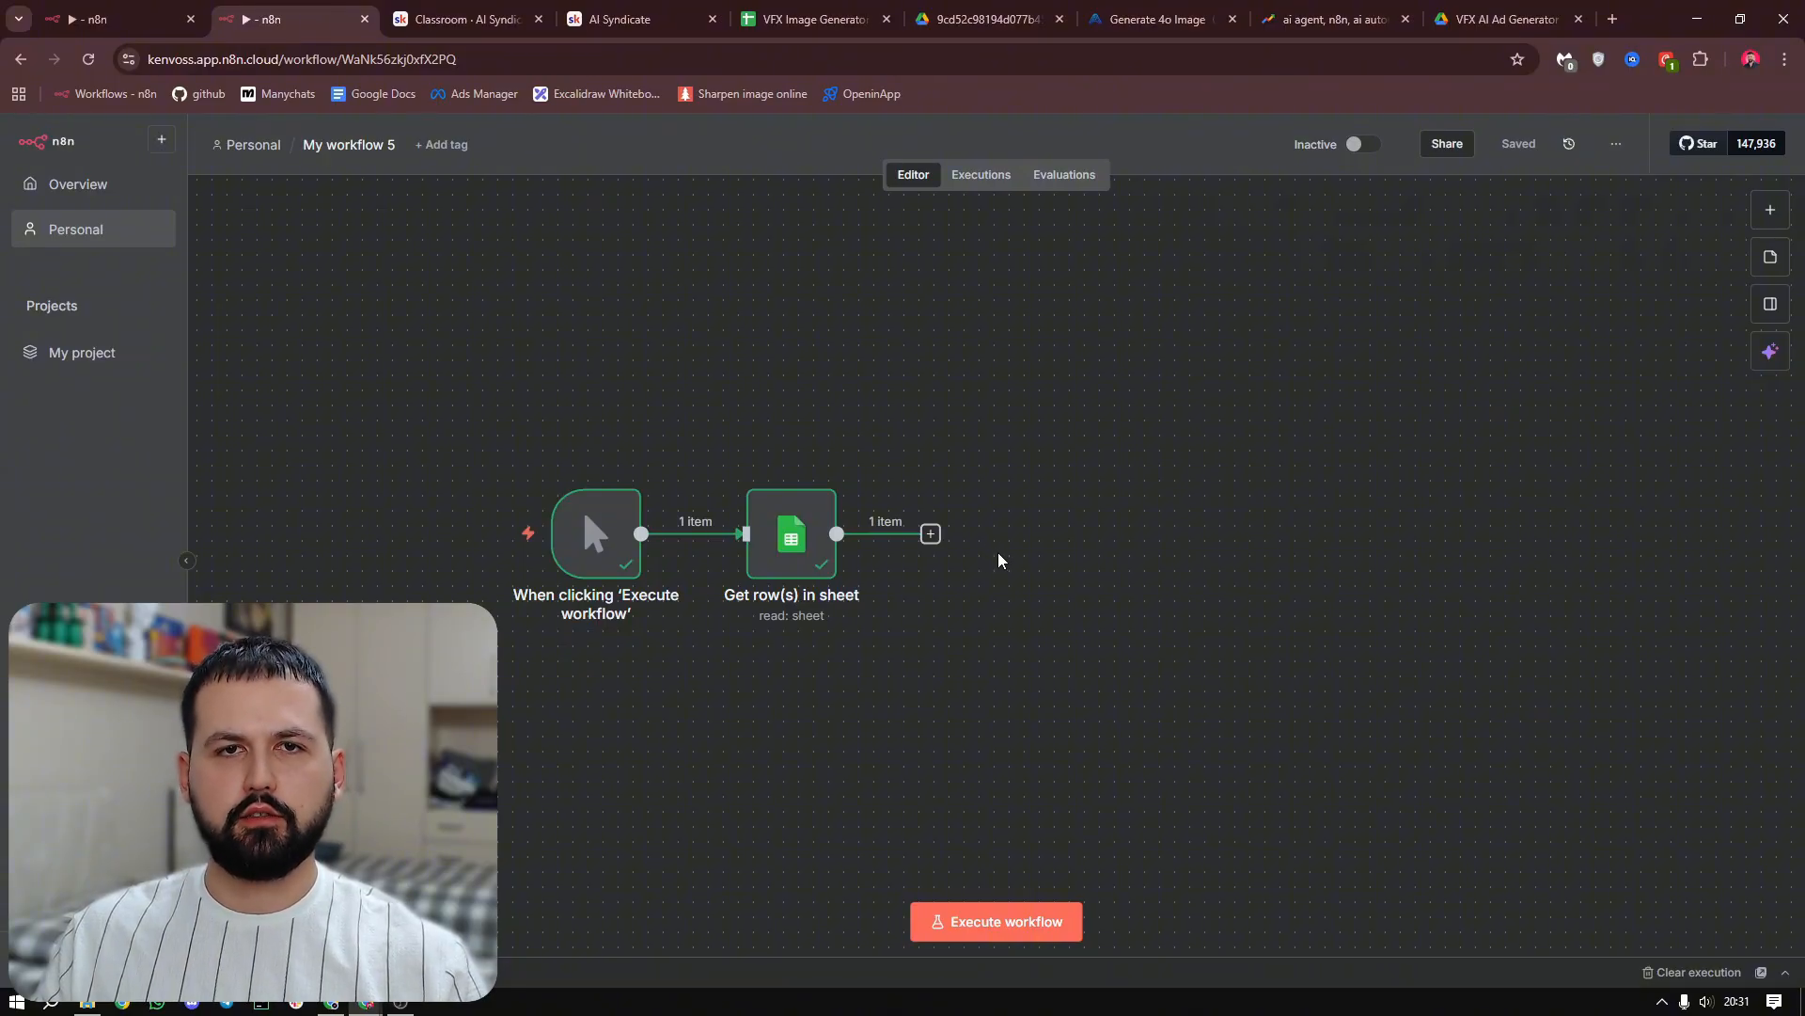
Add a Google Sheets Update row in sheet node after Get row(s) in sheet, connected with the Google Sheets account credential
left_click(930, 534)
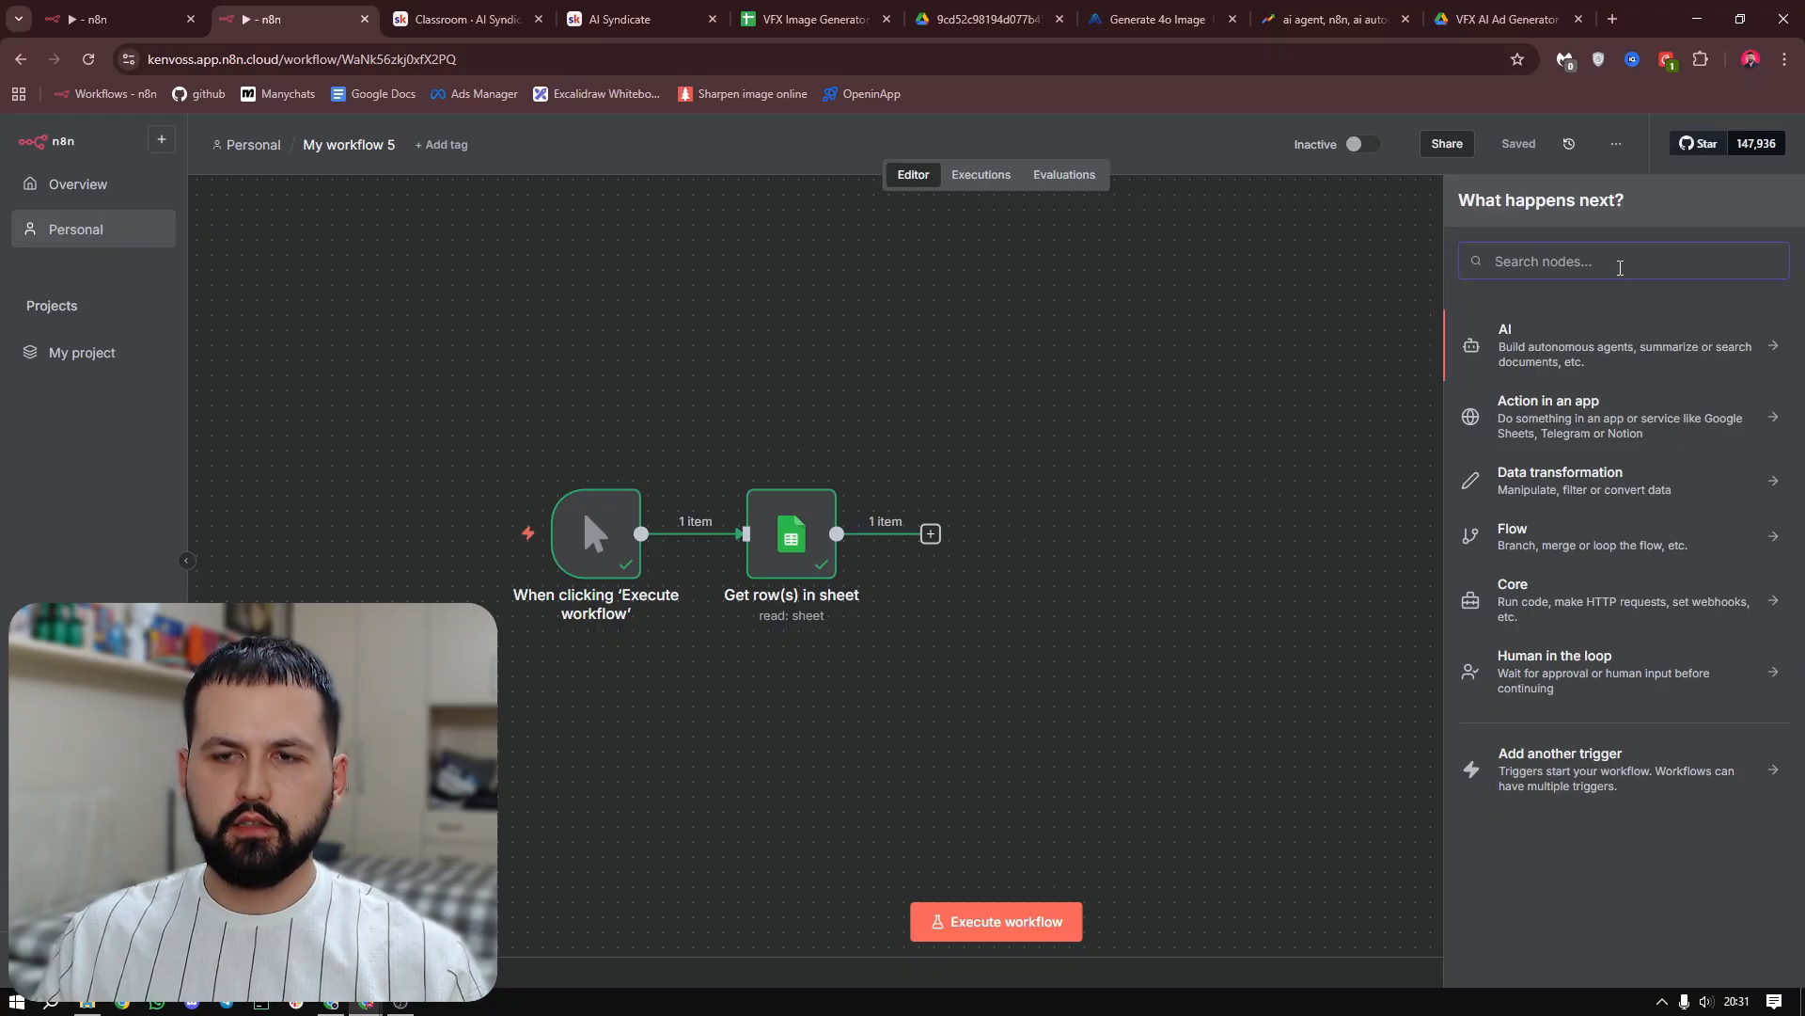
type("google")
left_click(1577, 343)
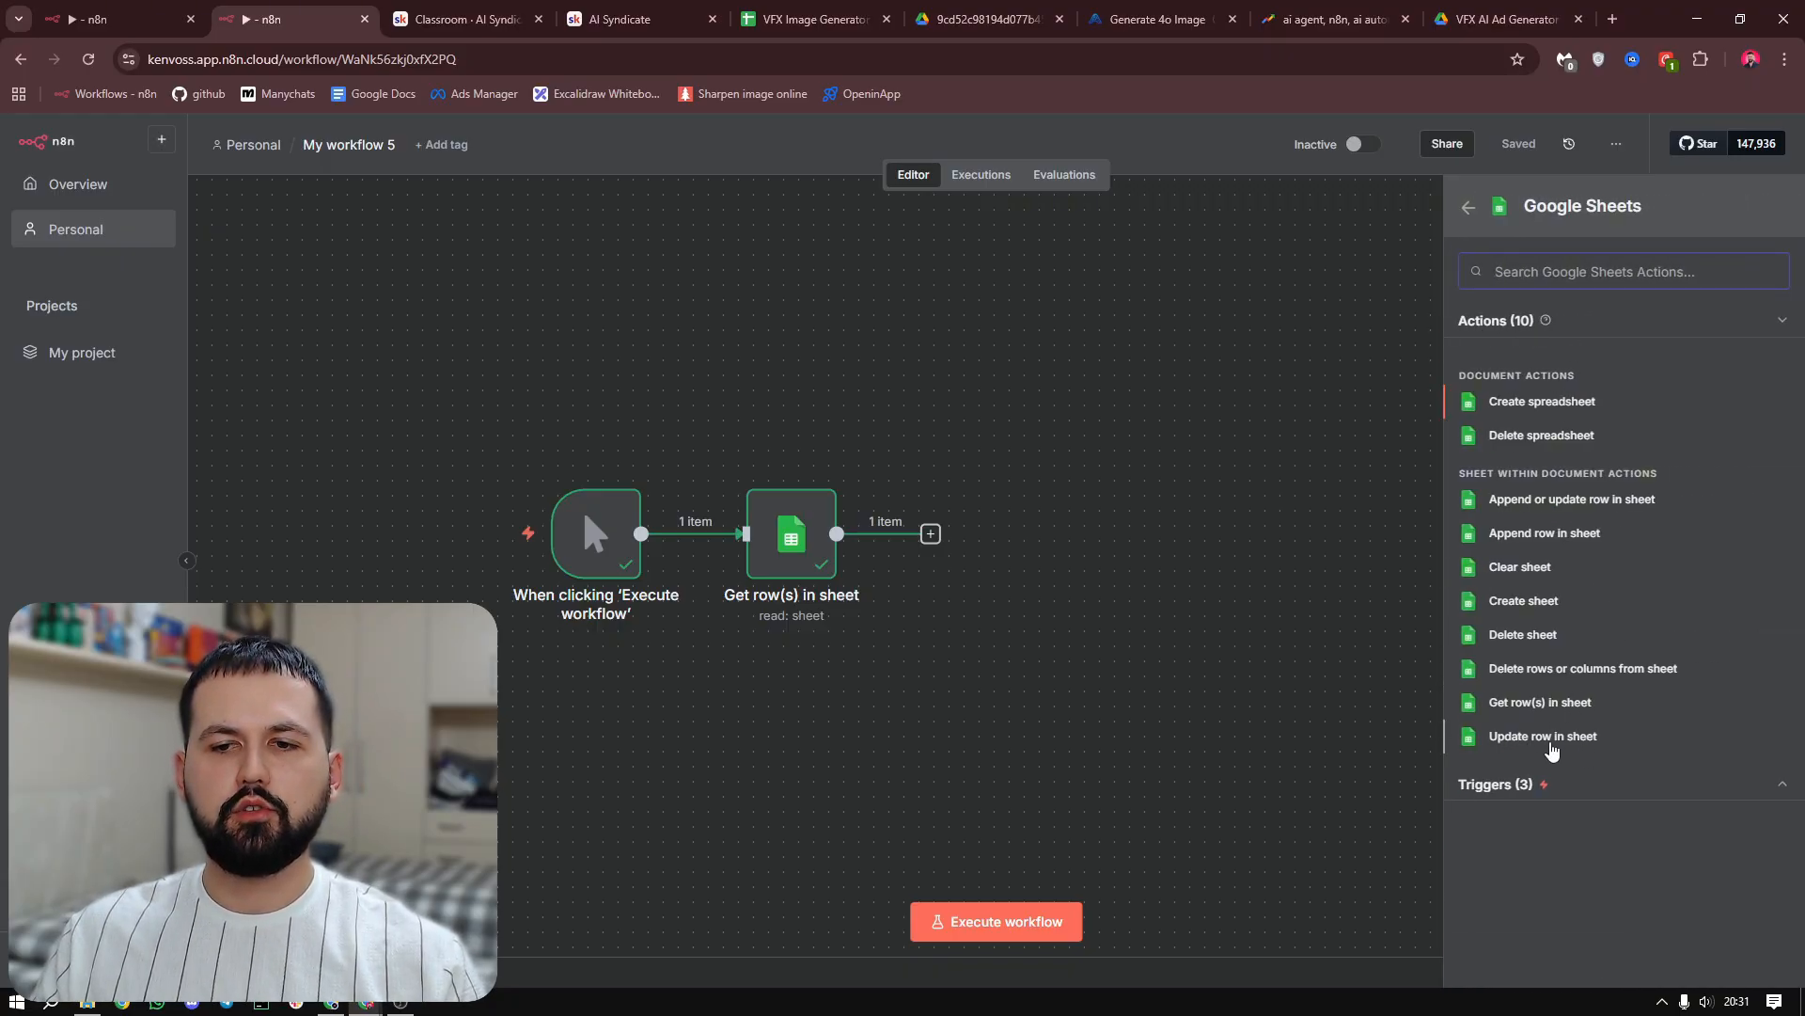
left_click(1564, 746)
left_click(940, 271)
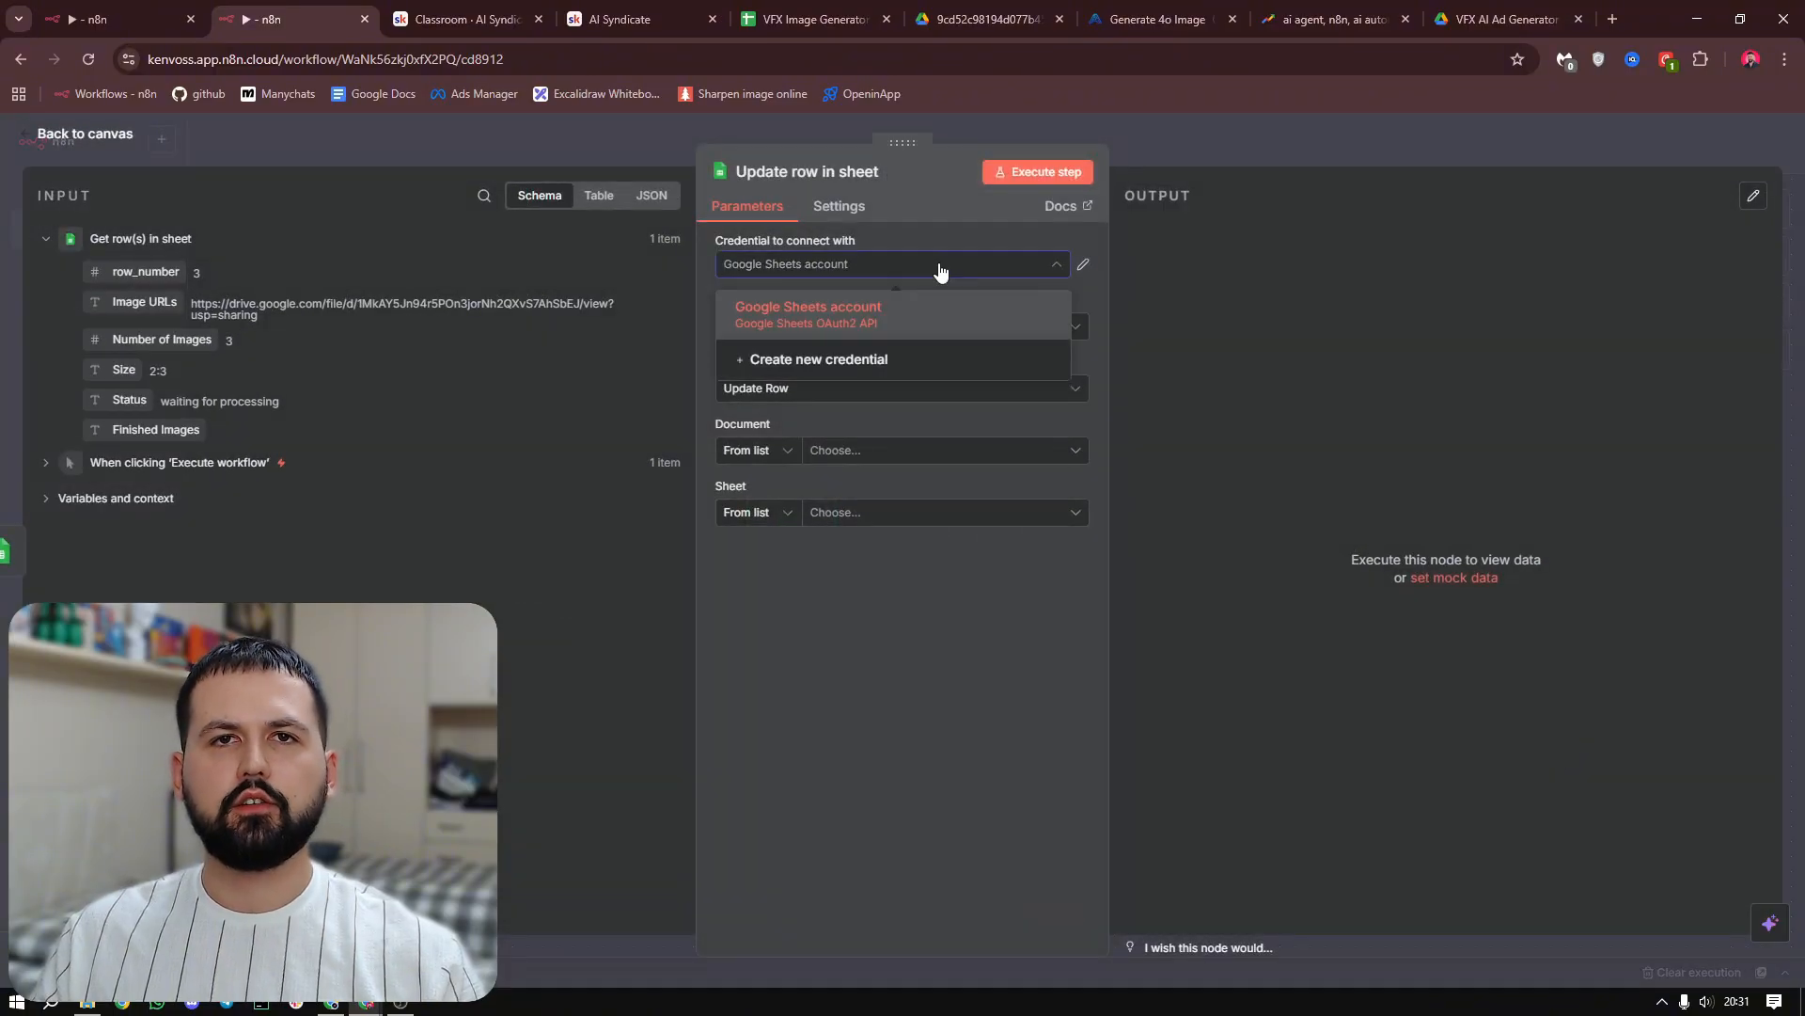
left_click(930, 293)
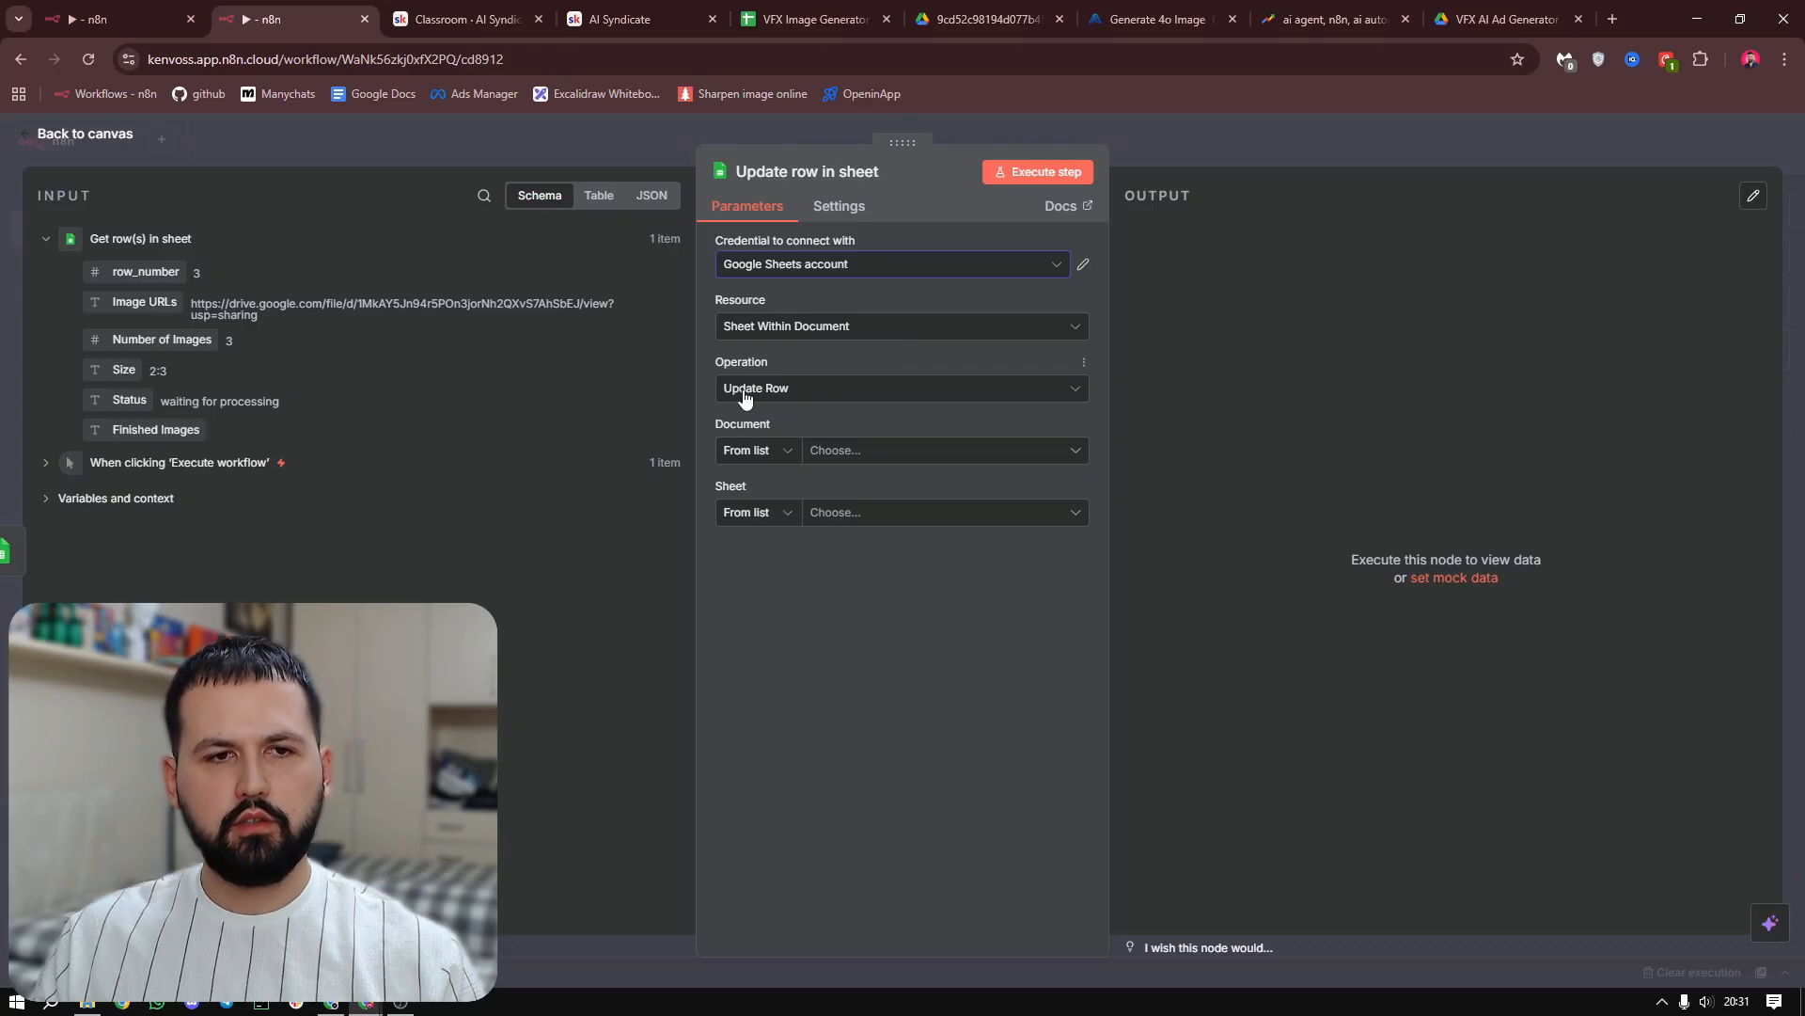
Point the Update row node to the VFX Image Generator document and its VFX Generator sheet
left_click(905, 455)
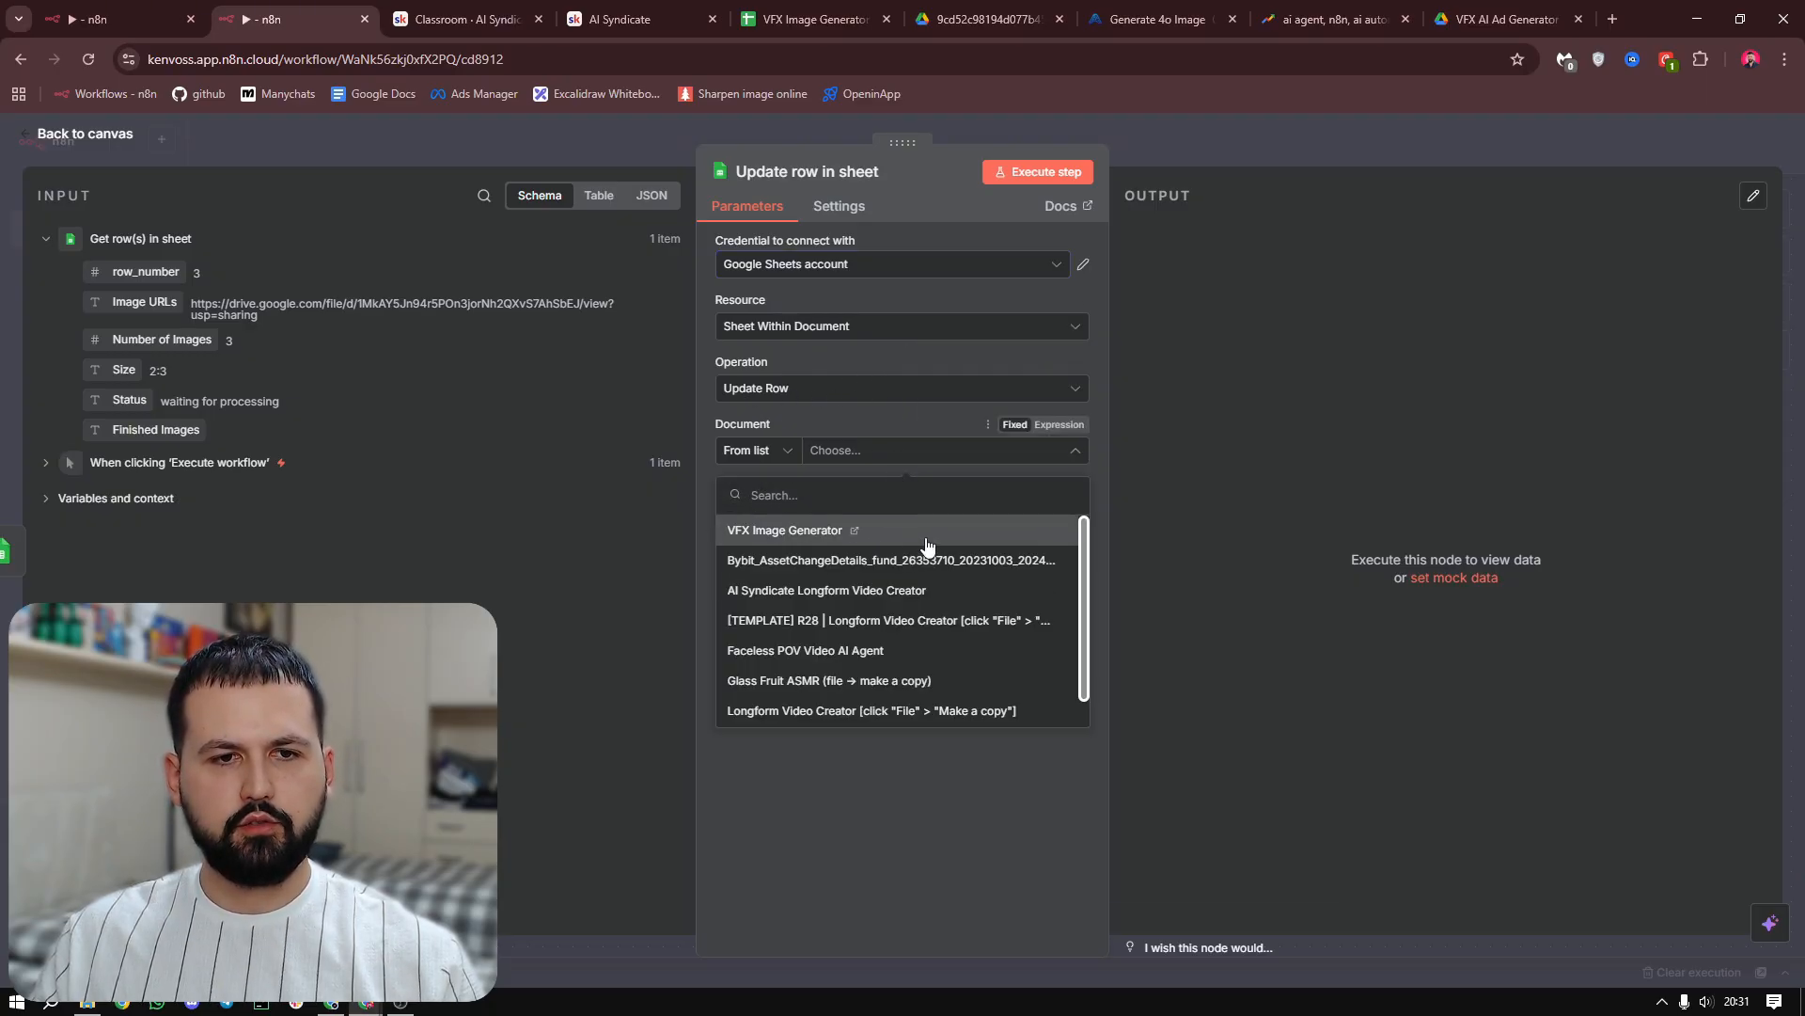
left_click(923, 532)
left_click(894, 520)
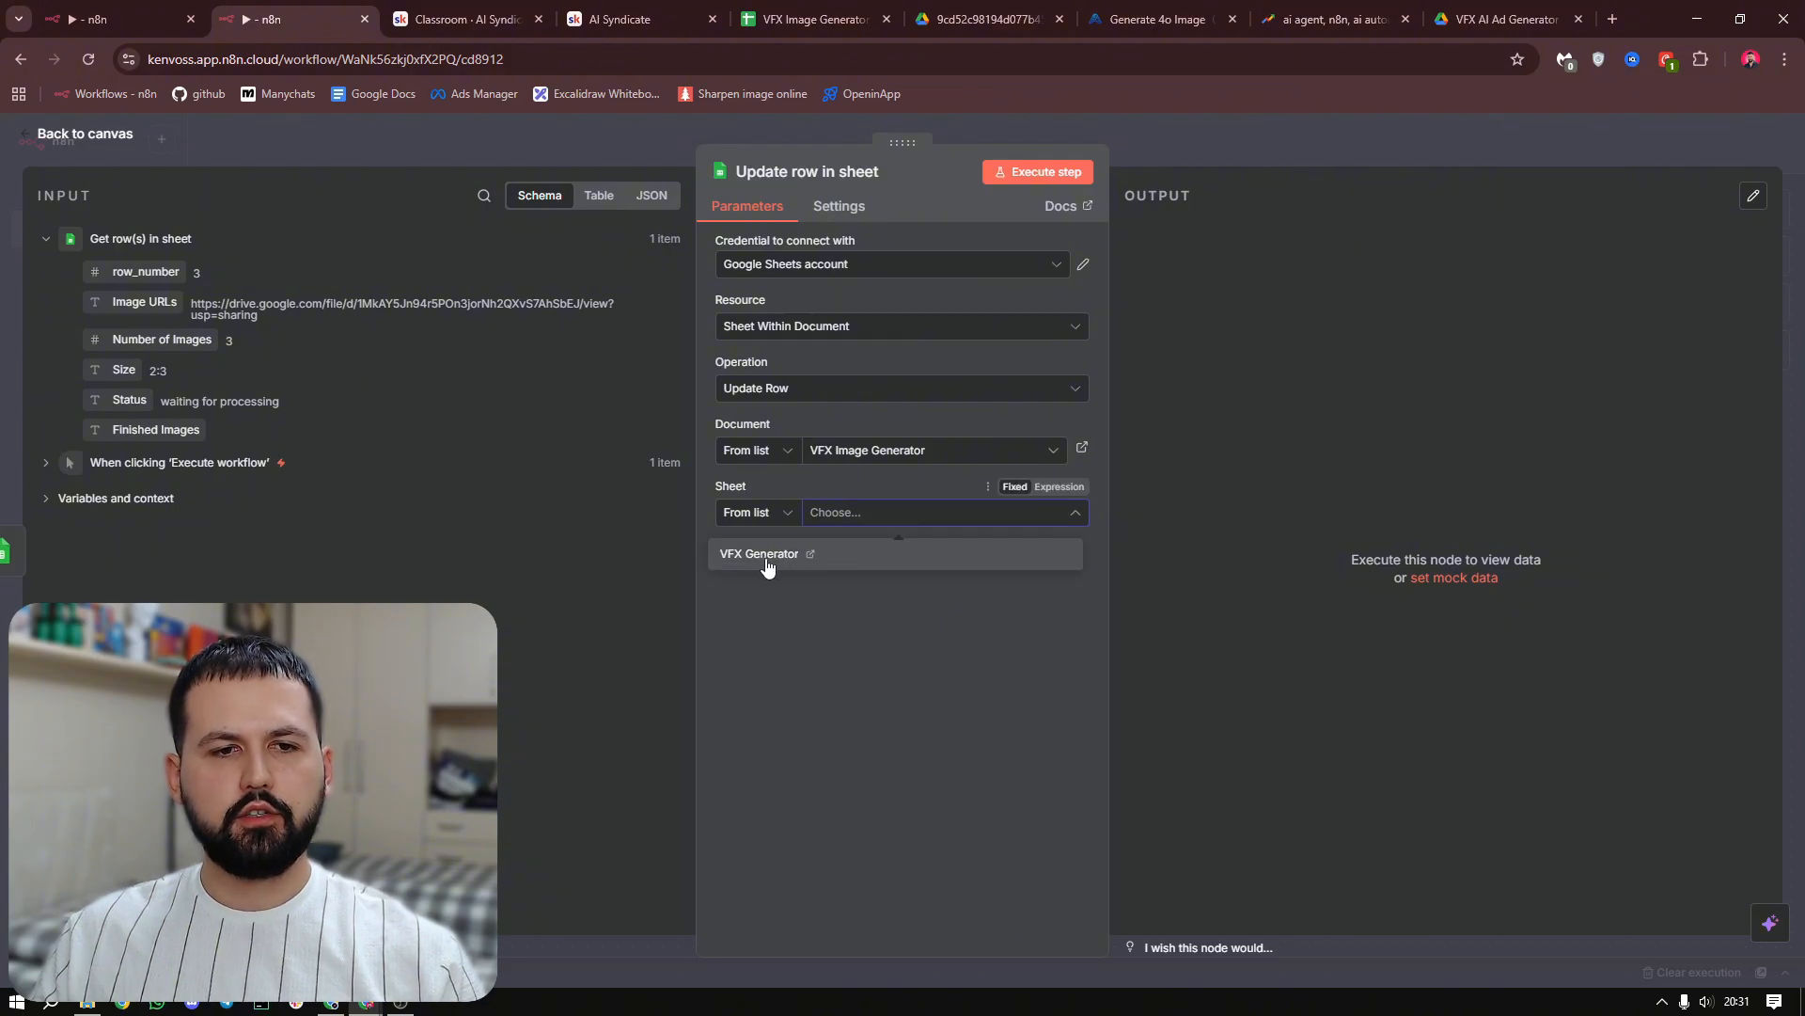
left_click(743, 559)
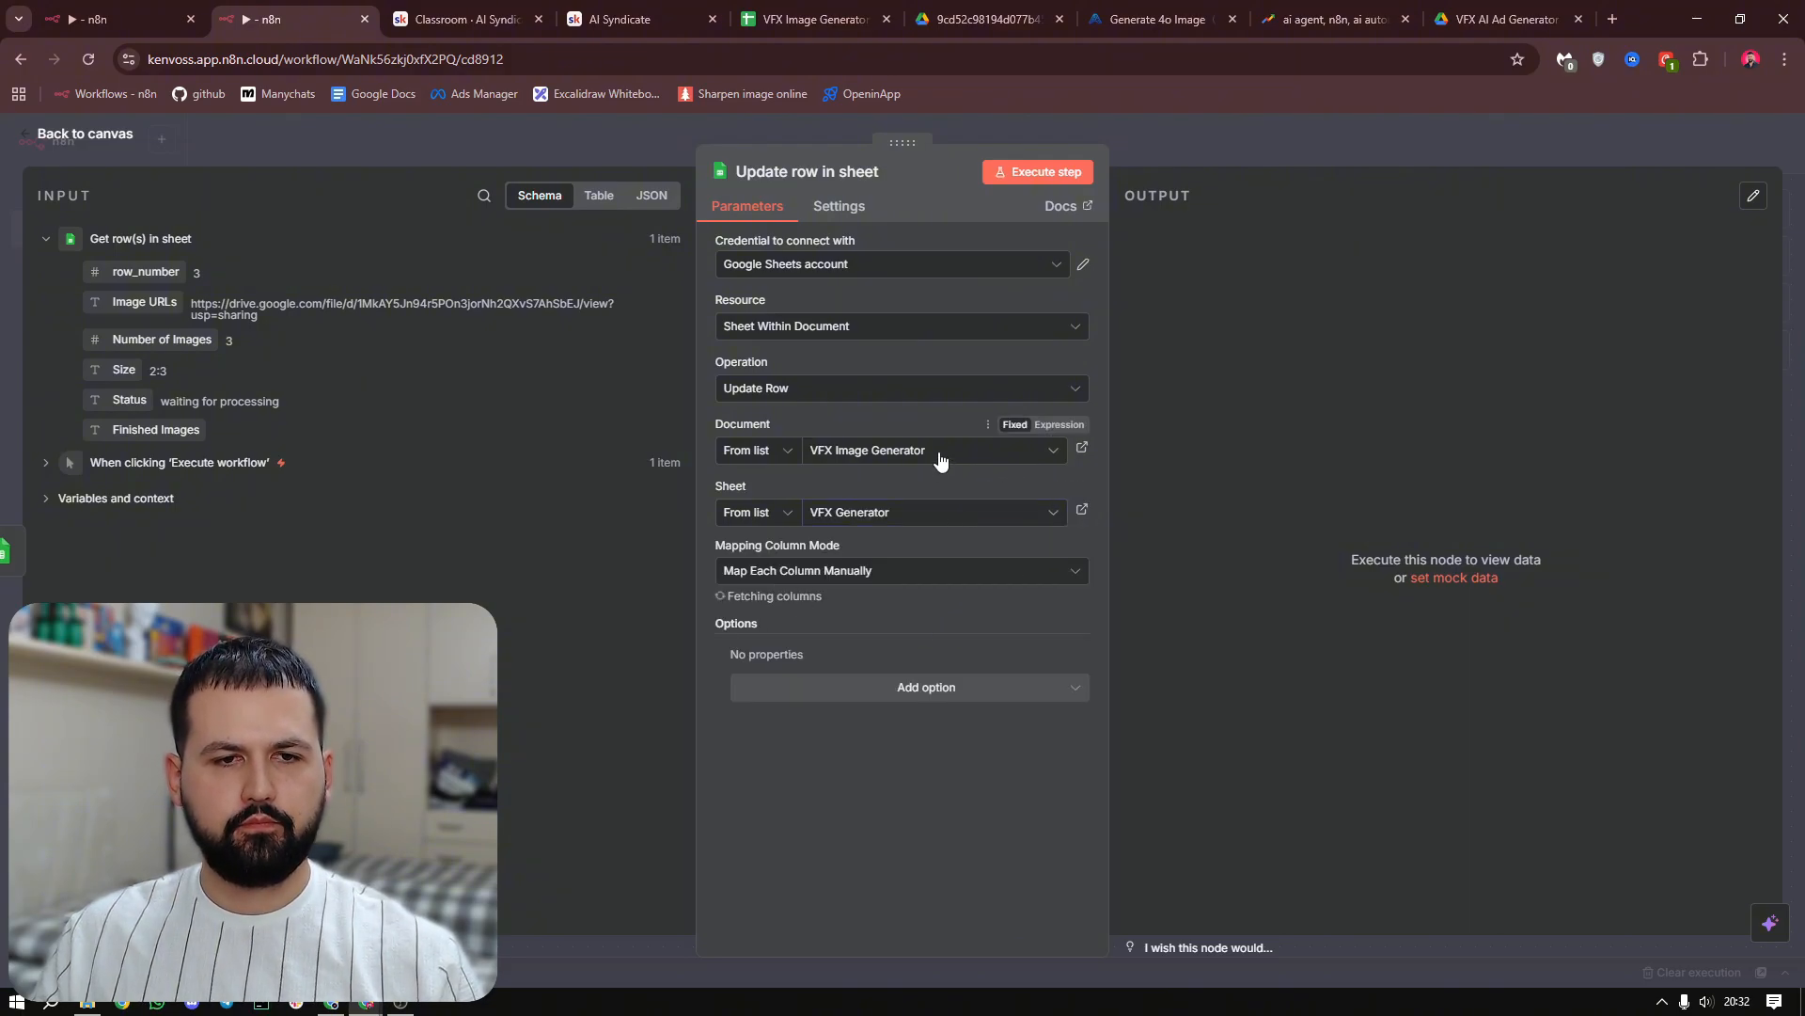
Match the update on the row_number column and map its value to row_number from the Get row(s) in sheet output
scroll(931, 403, "down", 3)
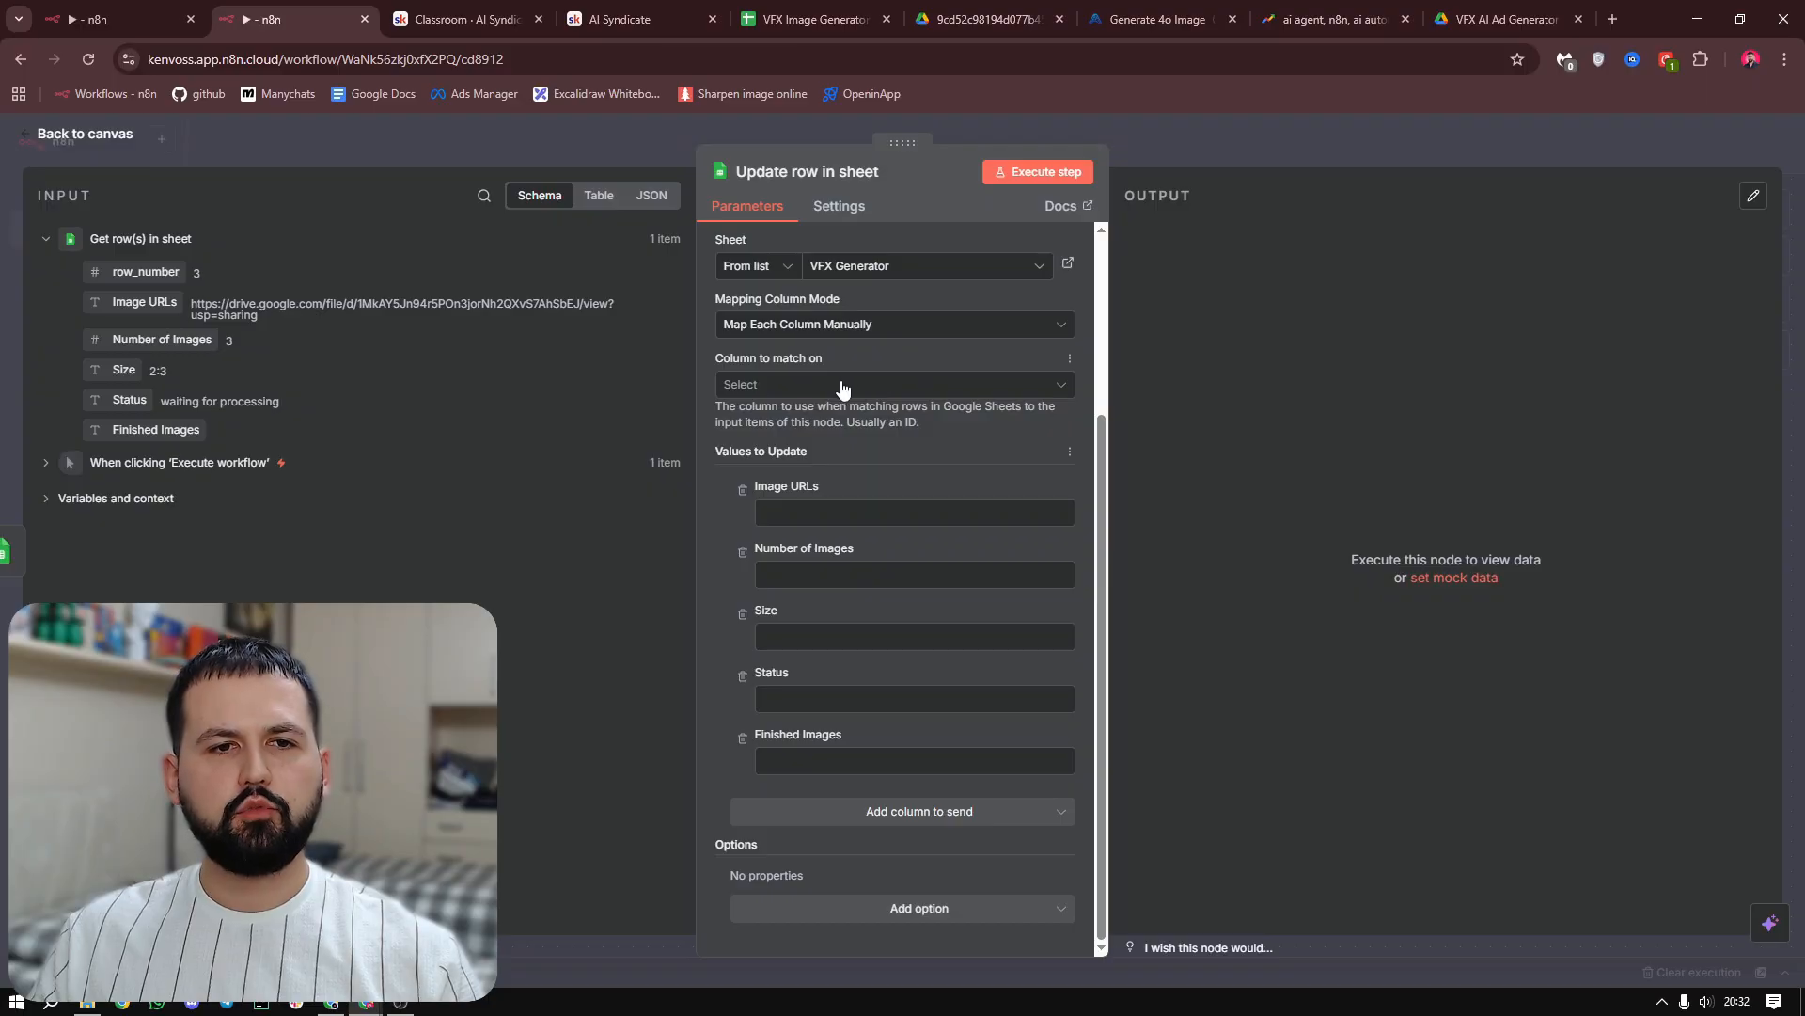
left_click(835, 387)
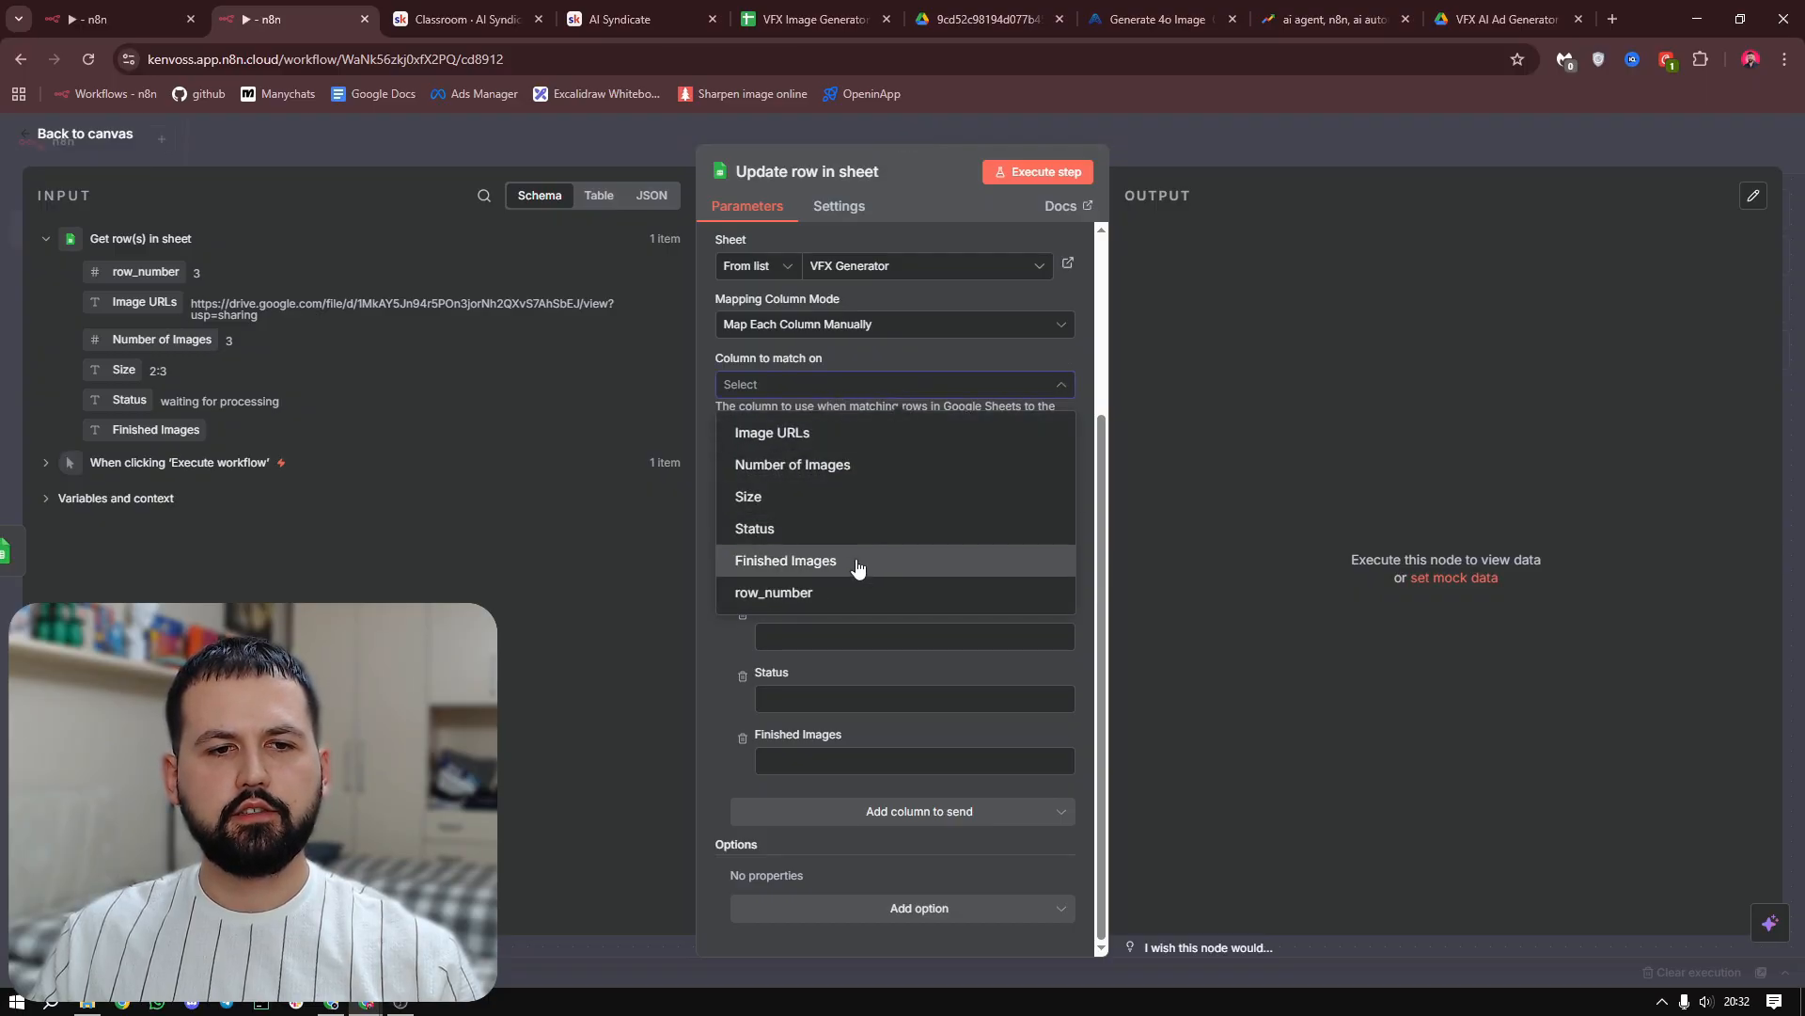
left_click(811, 597)
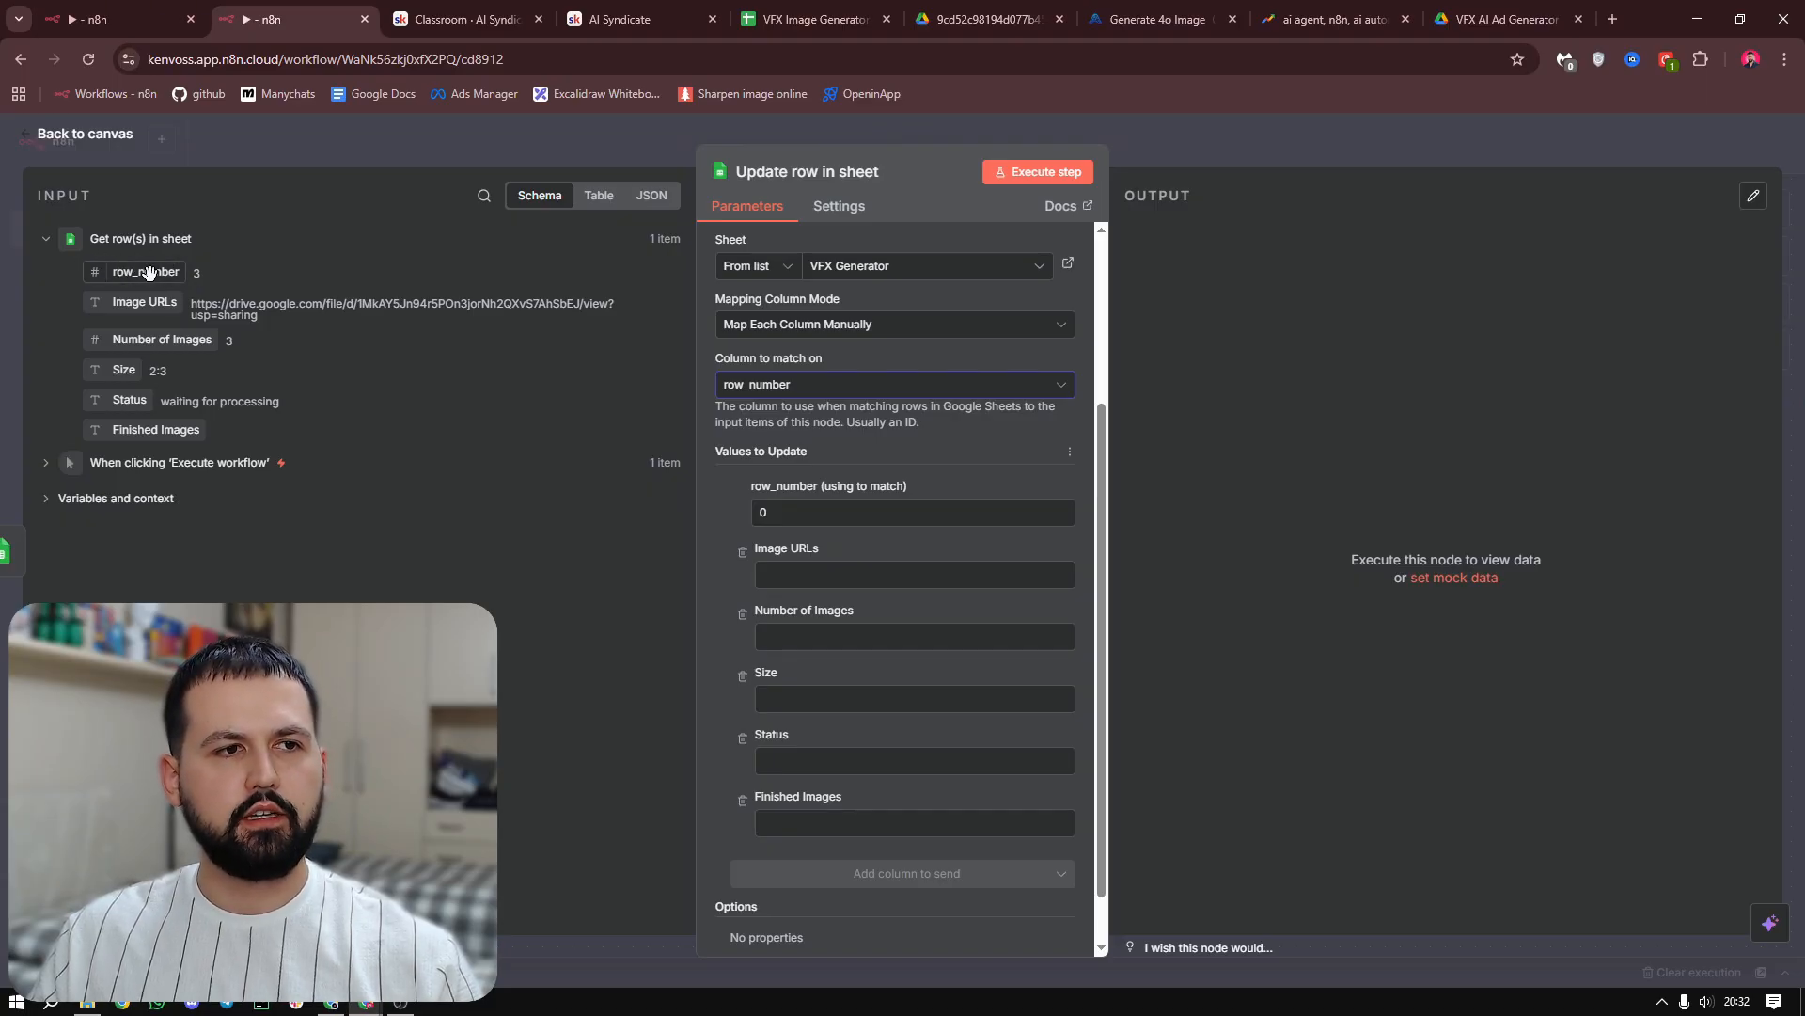
left_click_drag(149, 272, 795, 514)
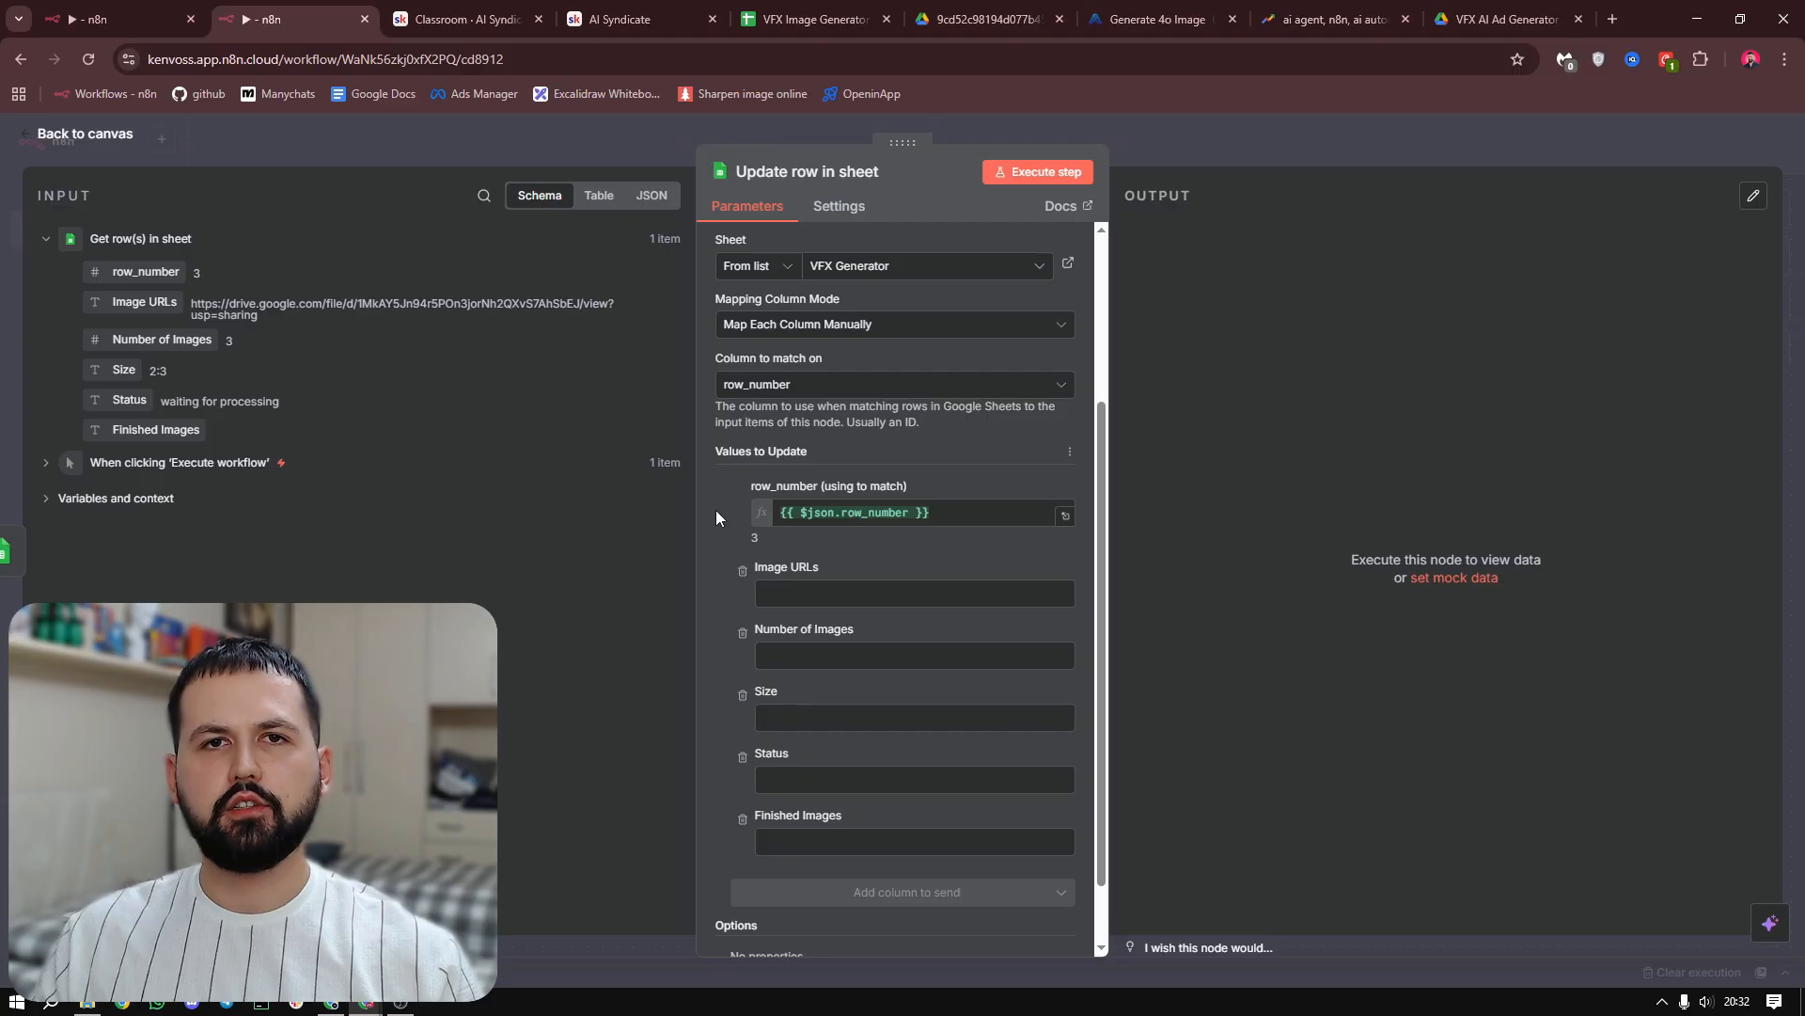
Set the Status value to update to "processing"
scroll(723, 531, "down", 1)
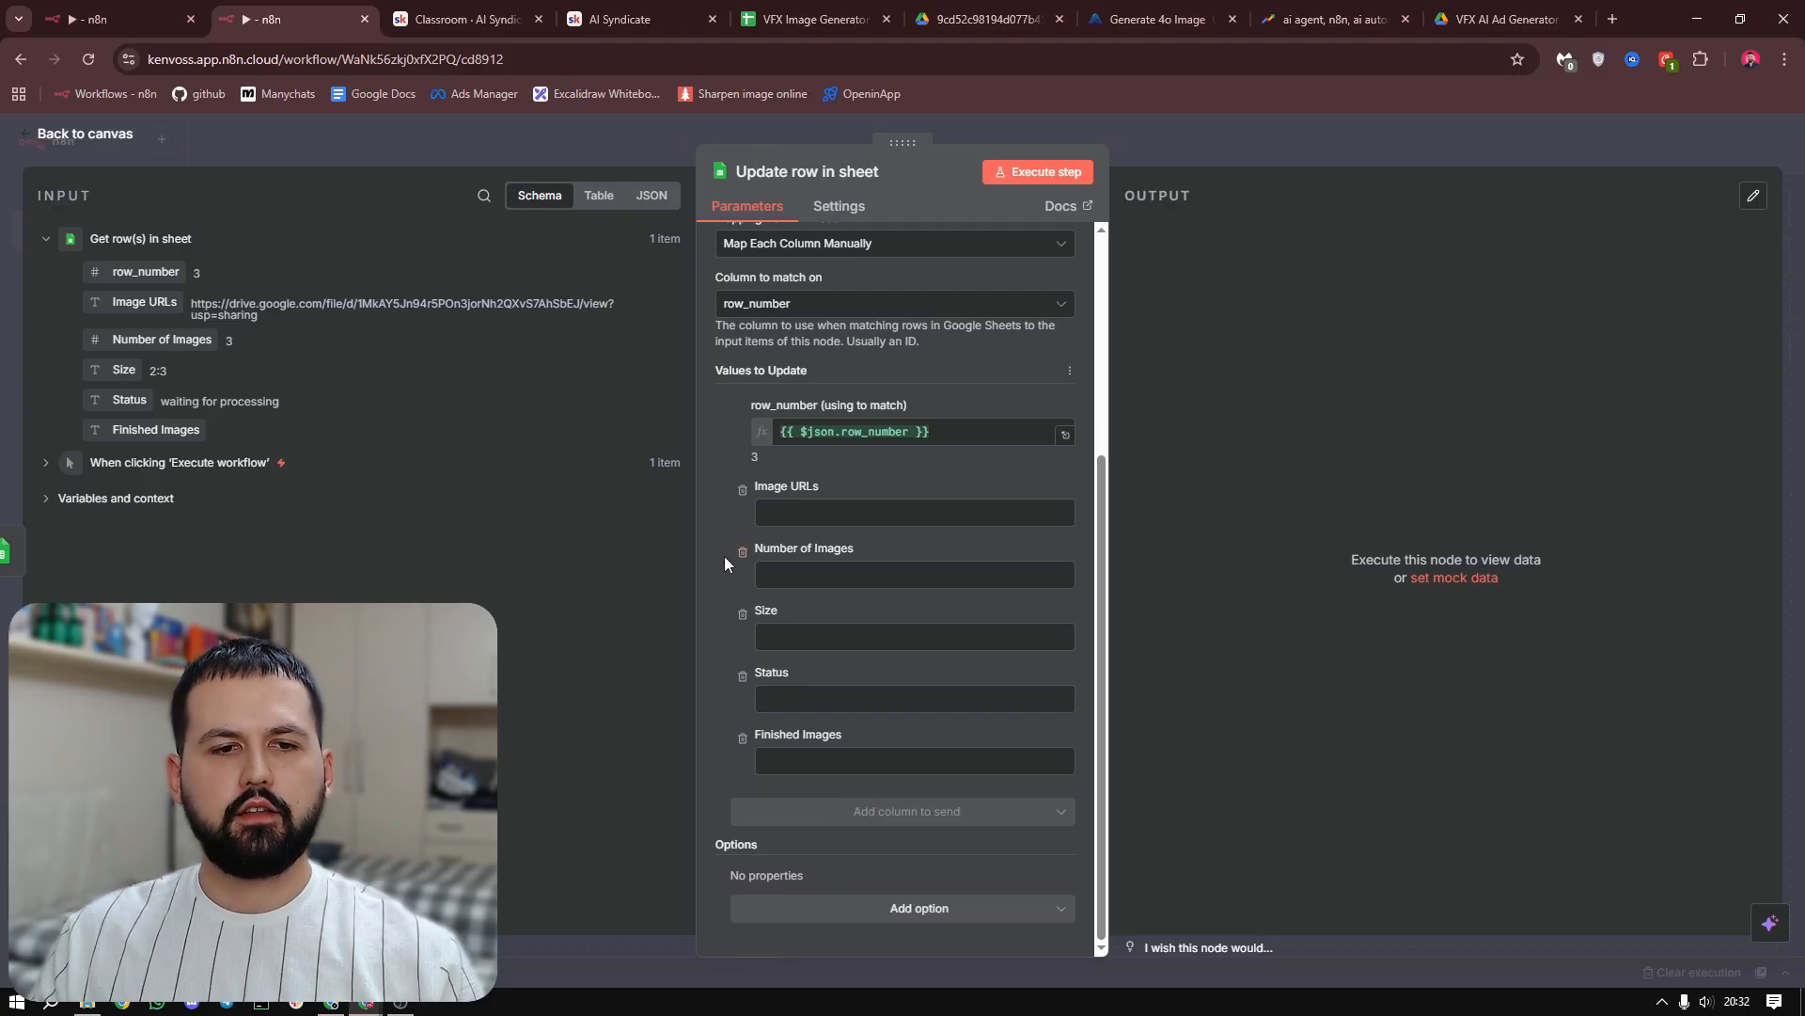
left_click(801, 701)
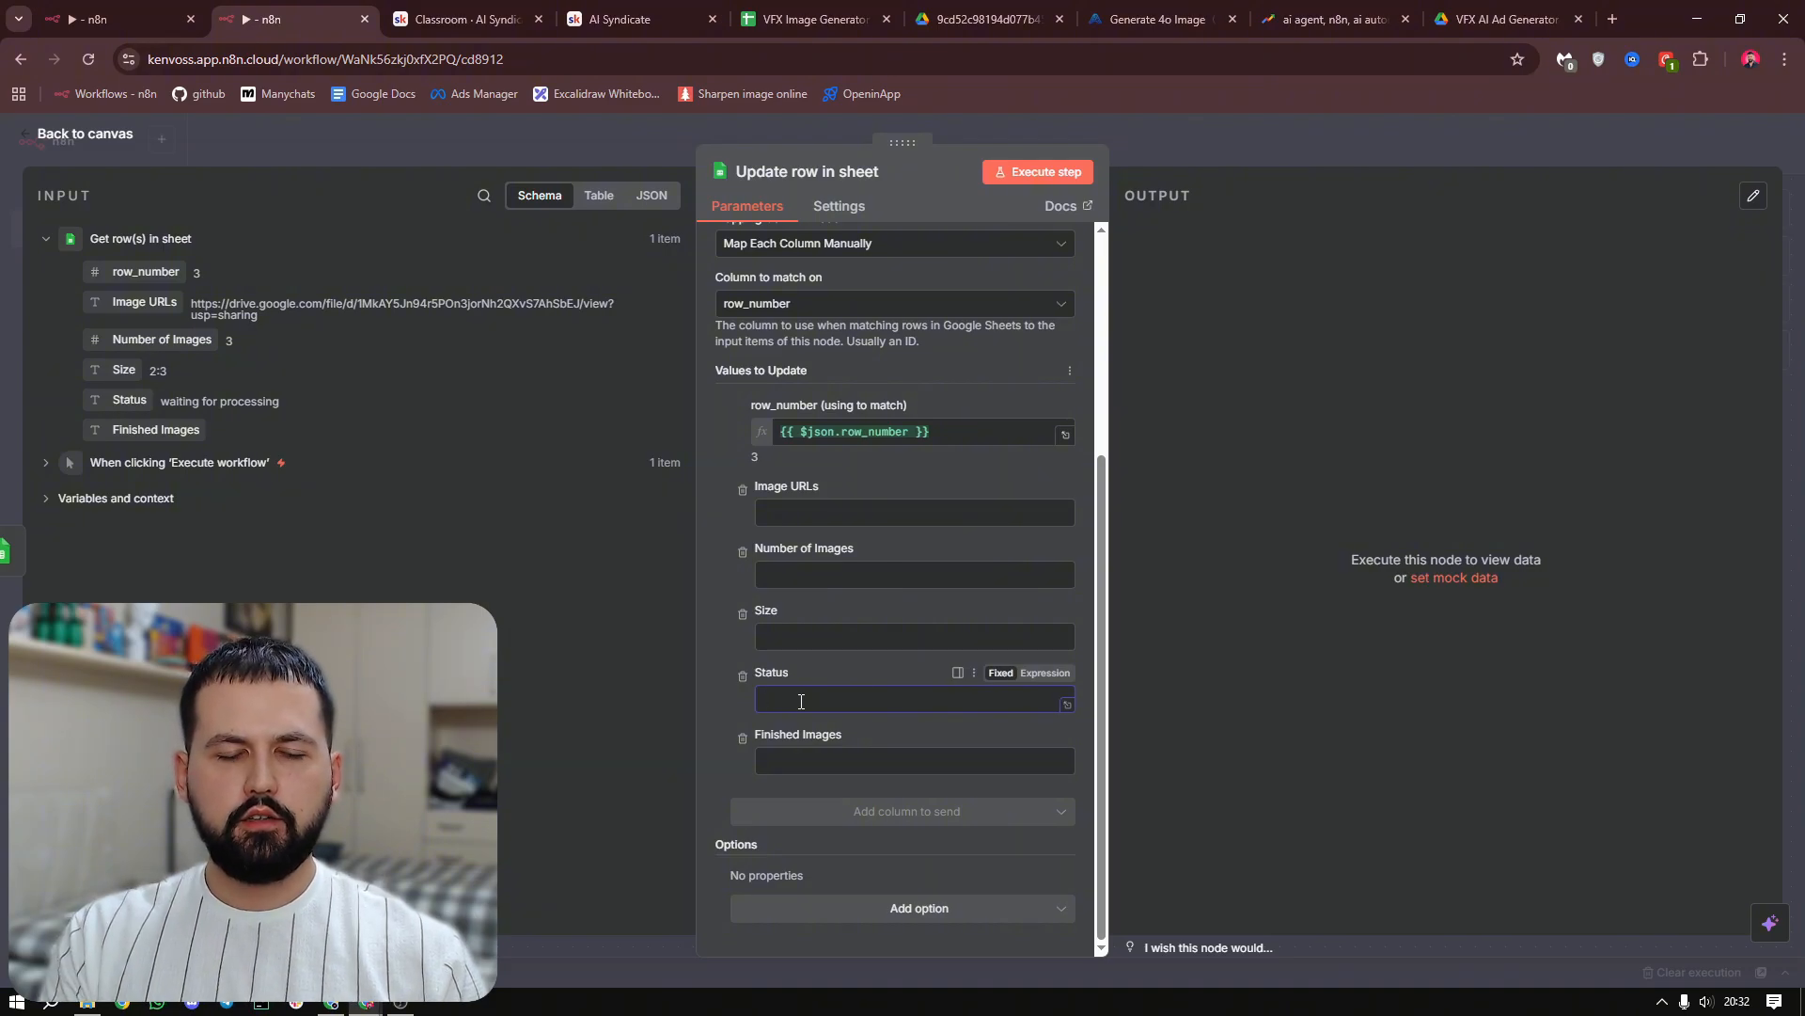
type("processing")
left_click(705, 702)
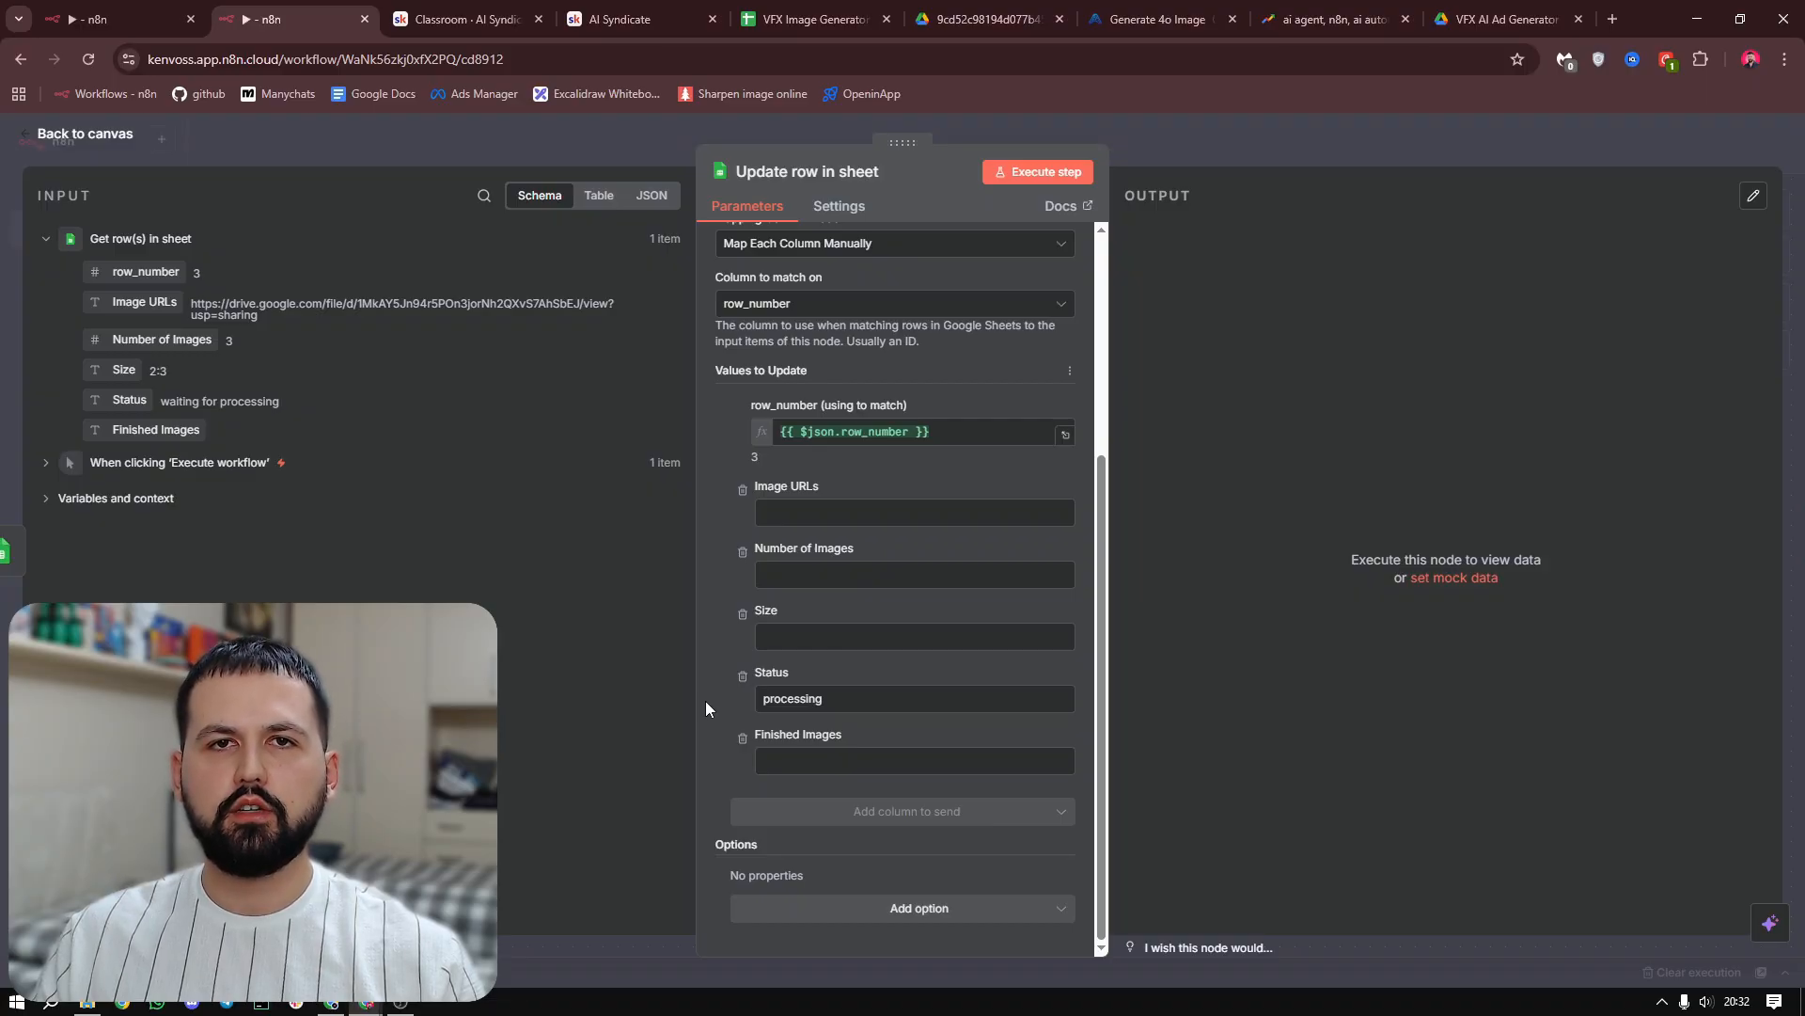
Execute the Update row in sheet node, check row 3's status in the VFX Image Generator spreadsheet, and return to the n8n canvas
left_click(1036, 173)
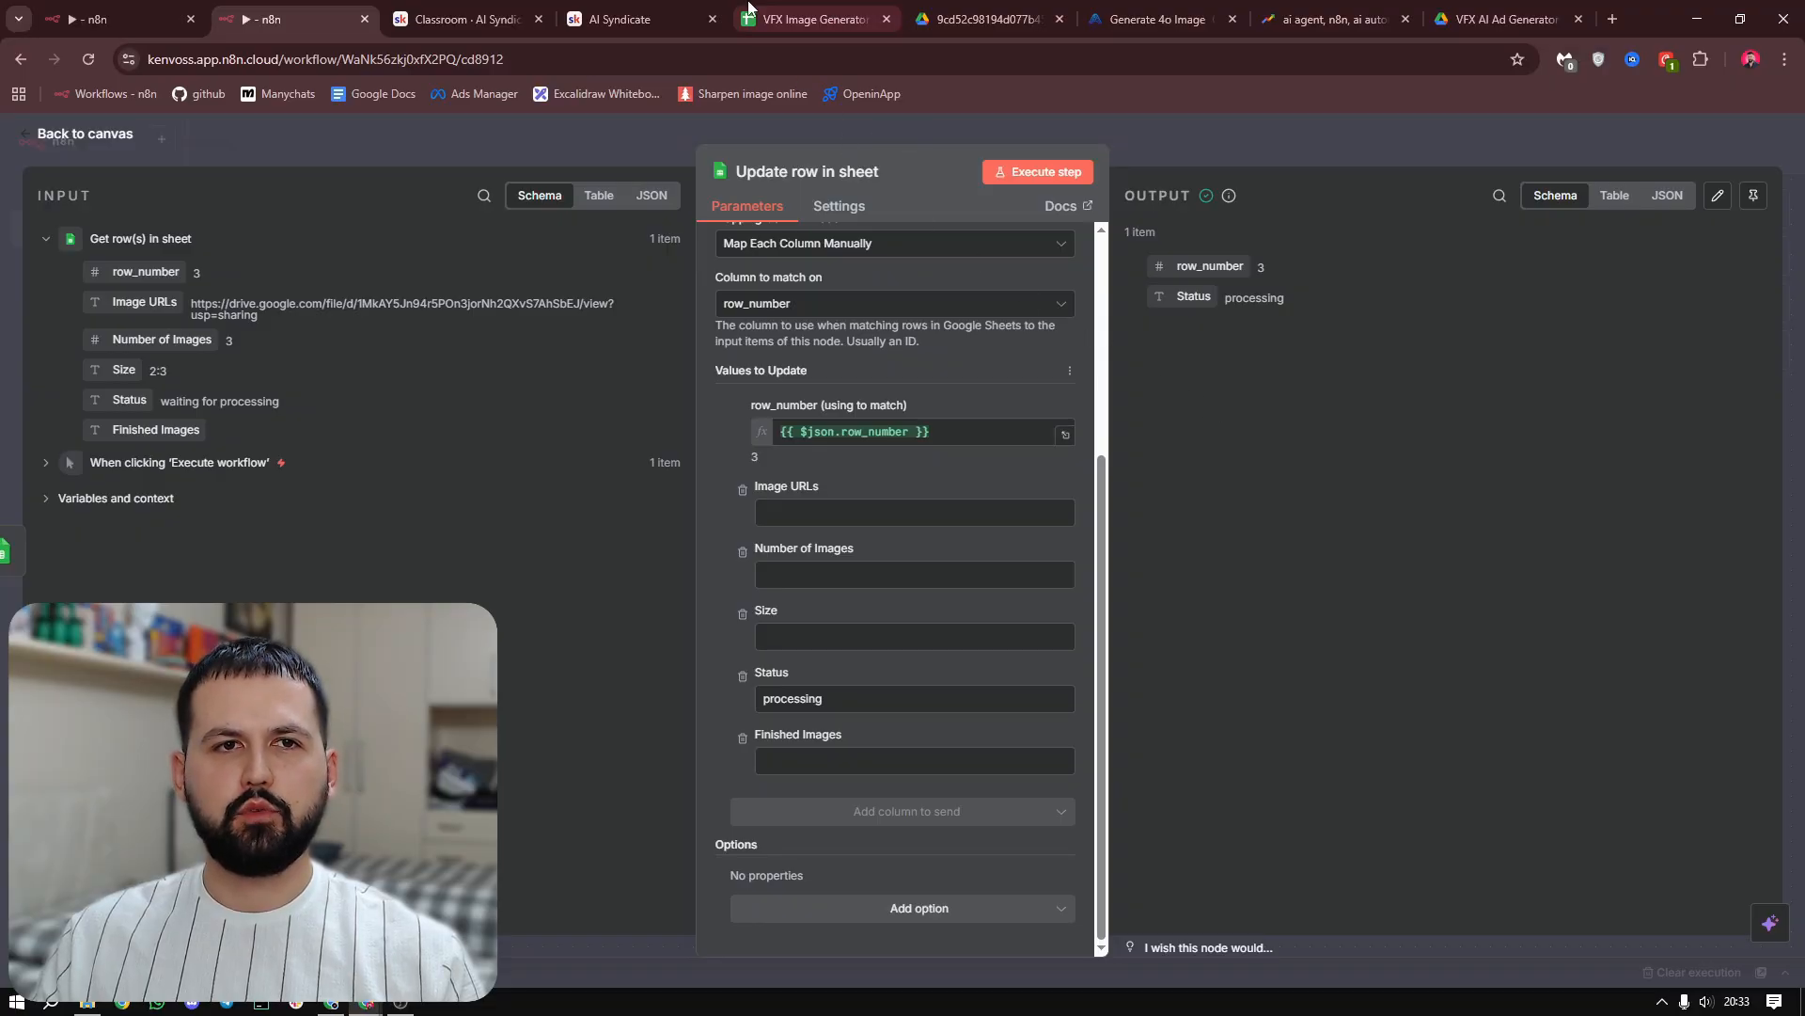
left_click(808, 19)
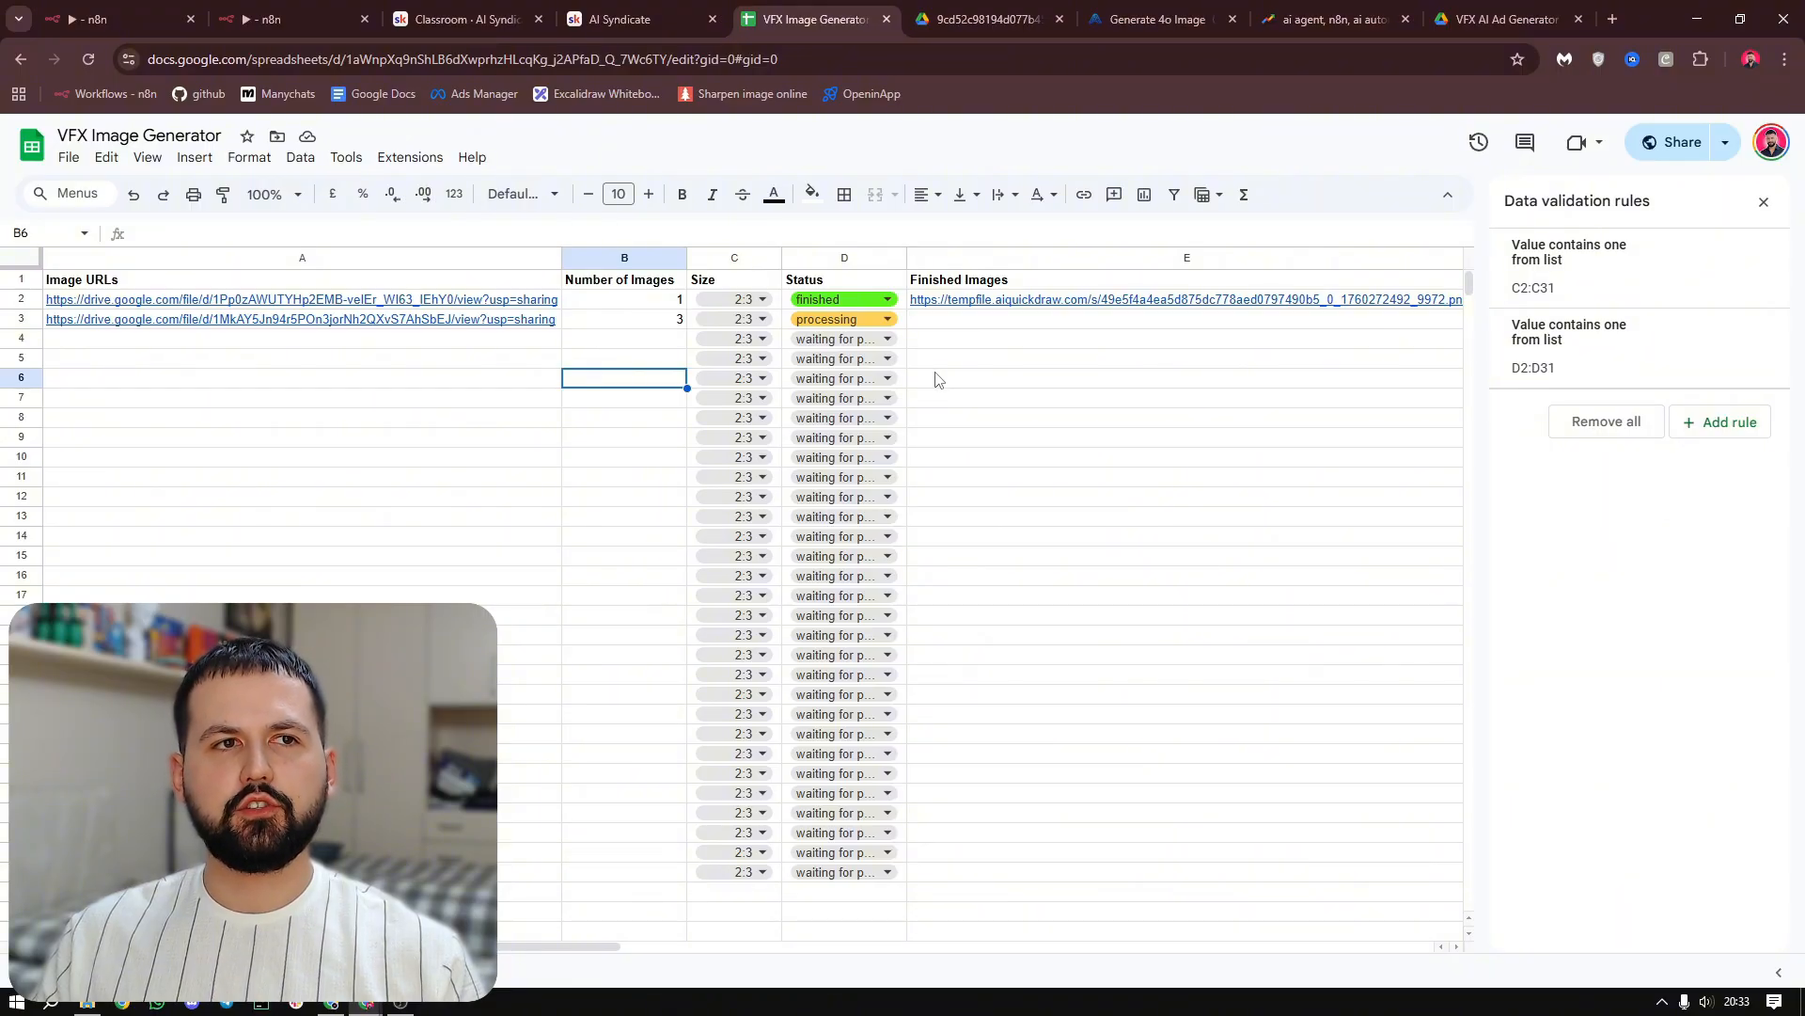
left_click(282, 19)
key("Escape")
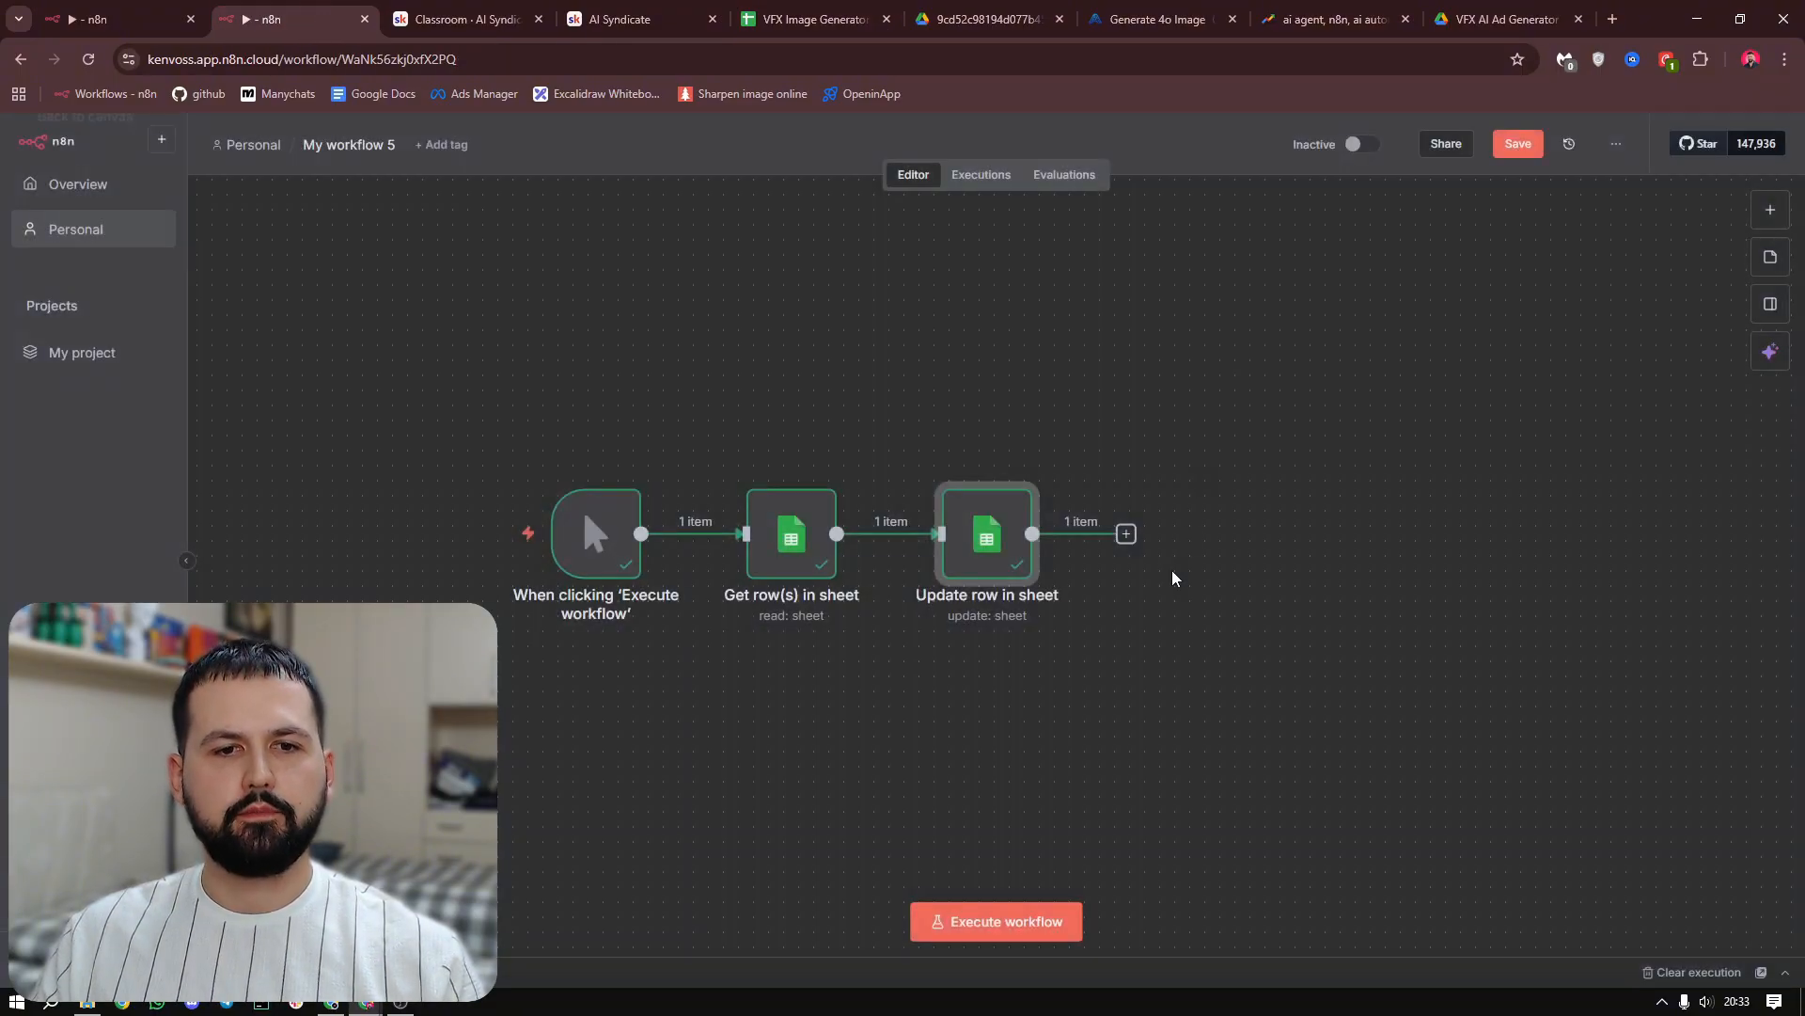
Add an OpenAI Analyze image node after the Update row in sheet node
left_click_drag(1172, 577, 963, 572)
left_click(915, 530)
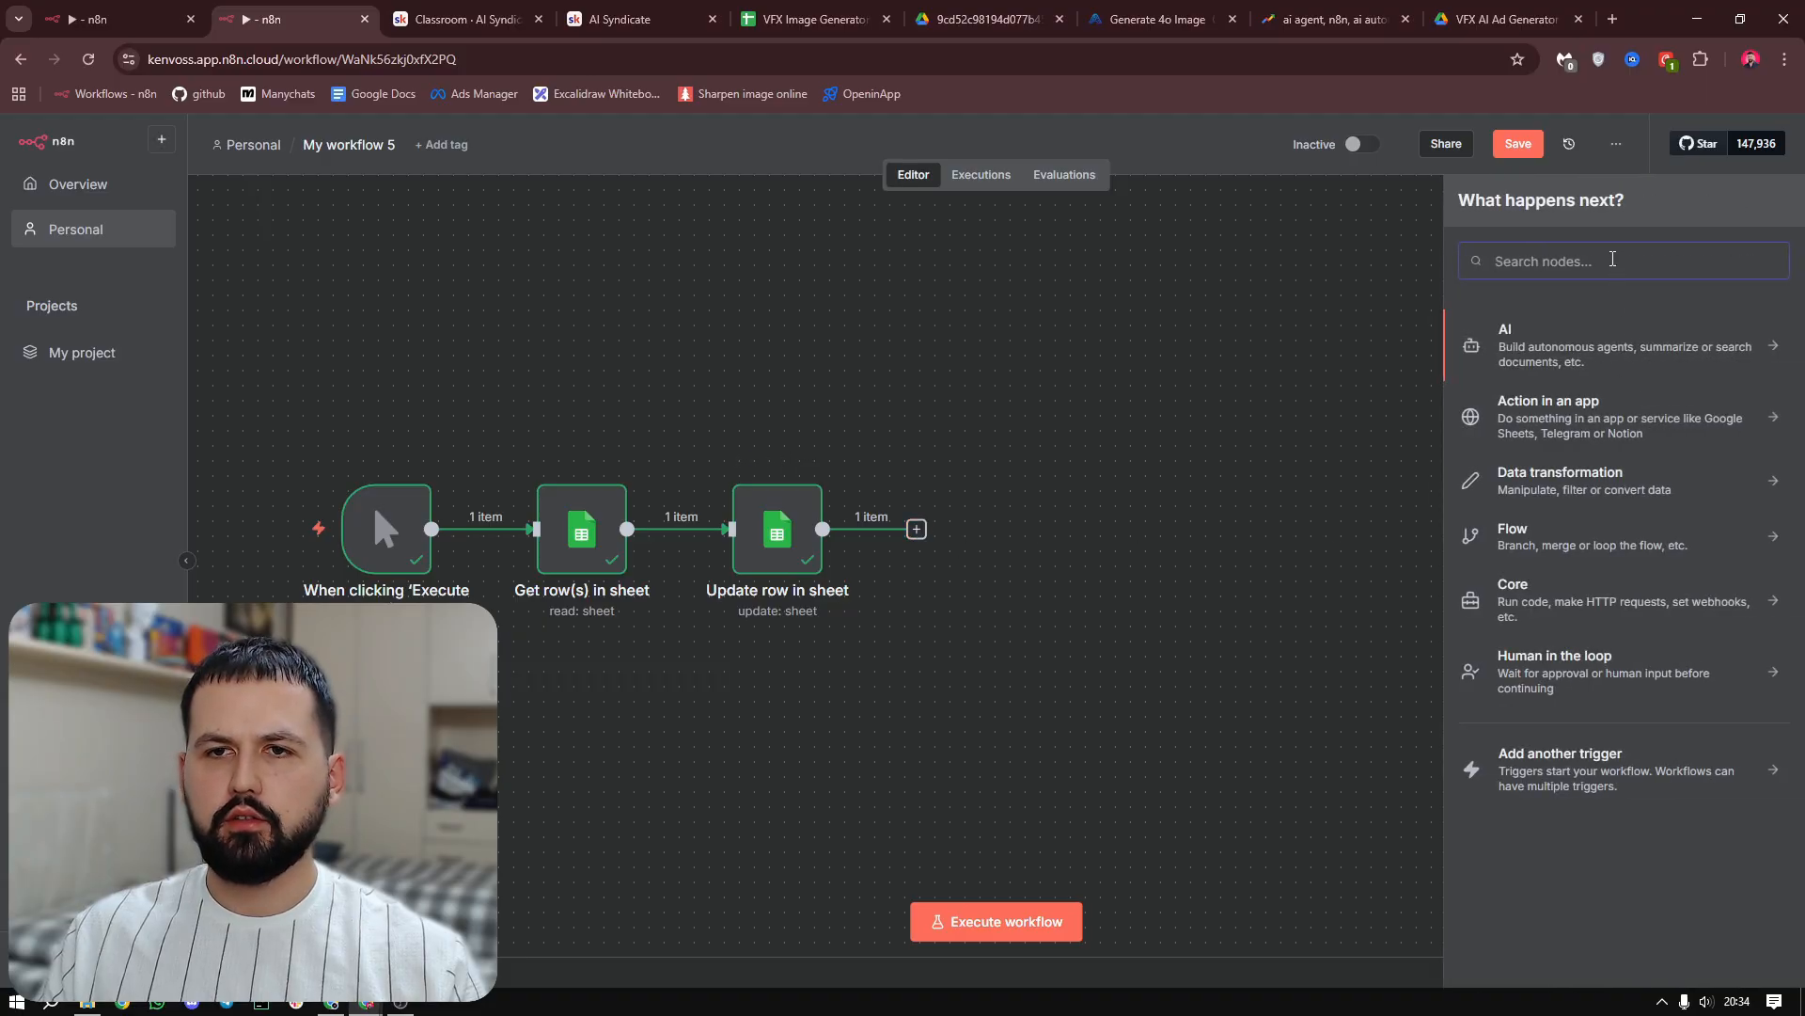
type("opea")
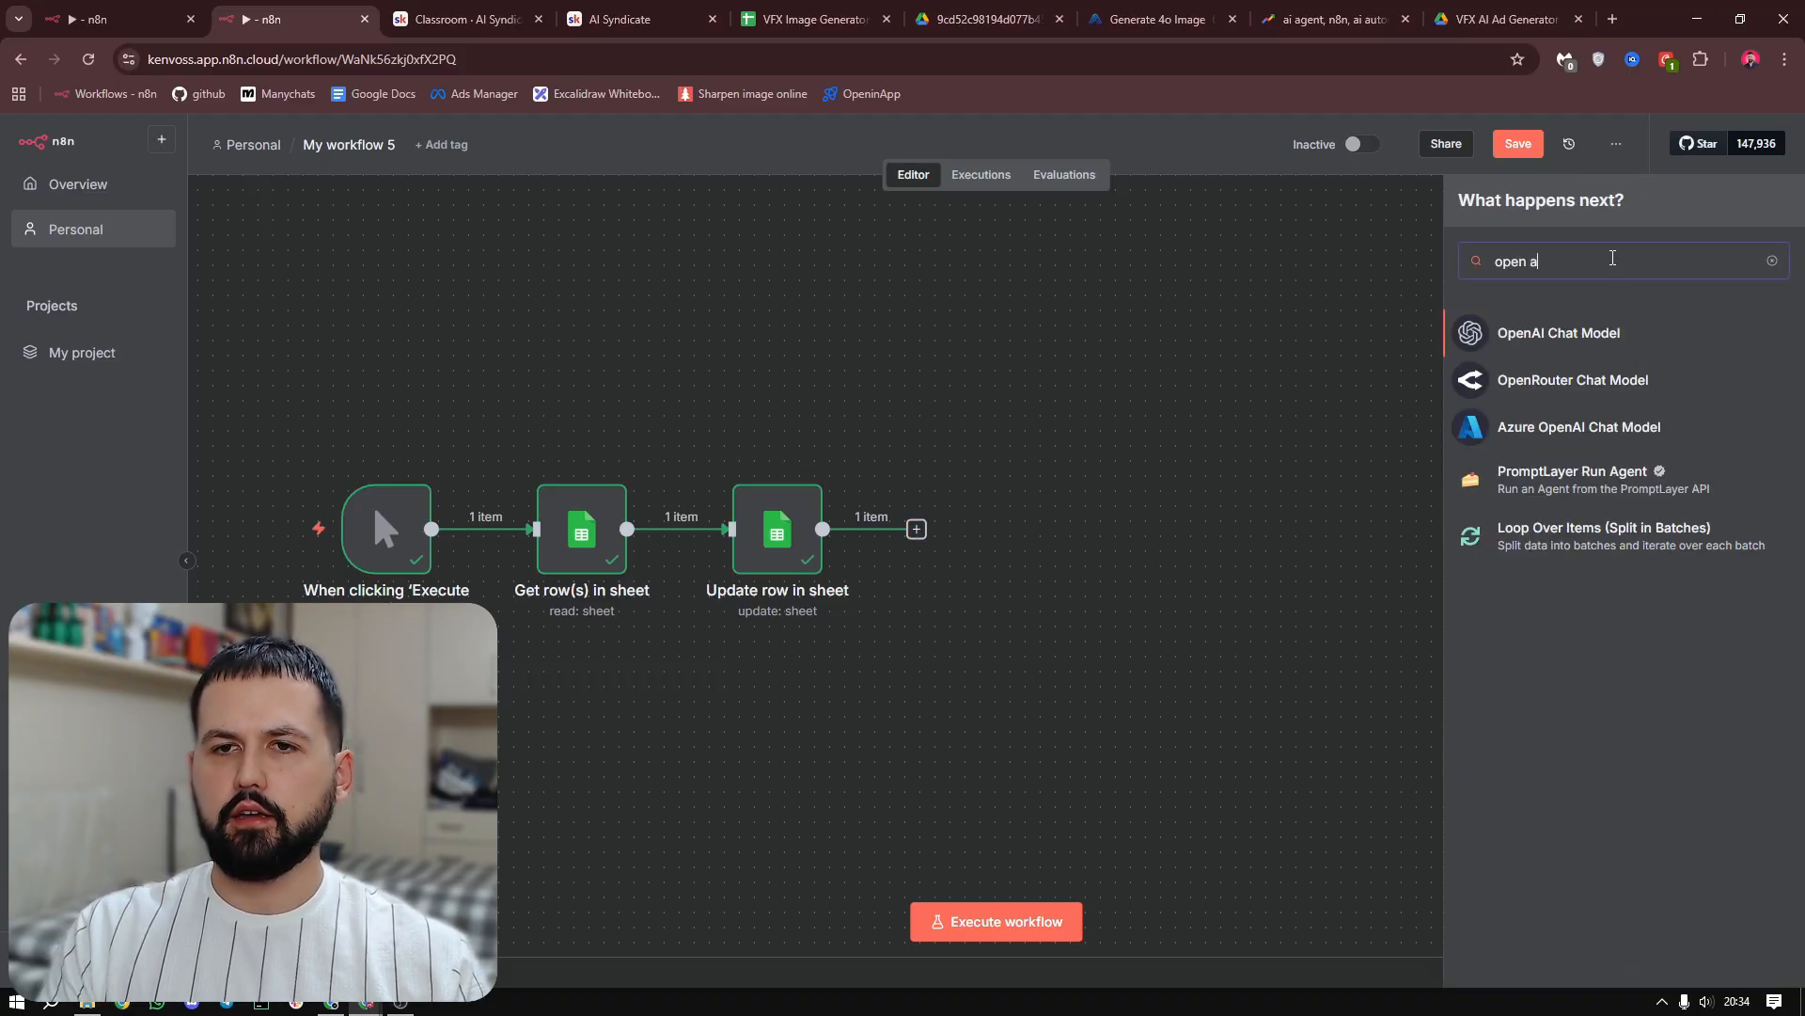
left_click(1599, 333)
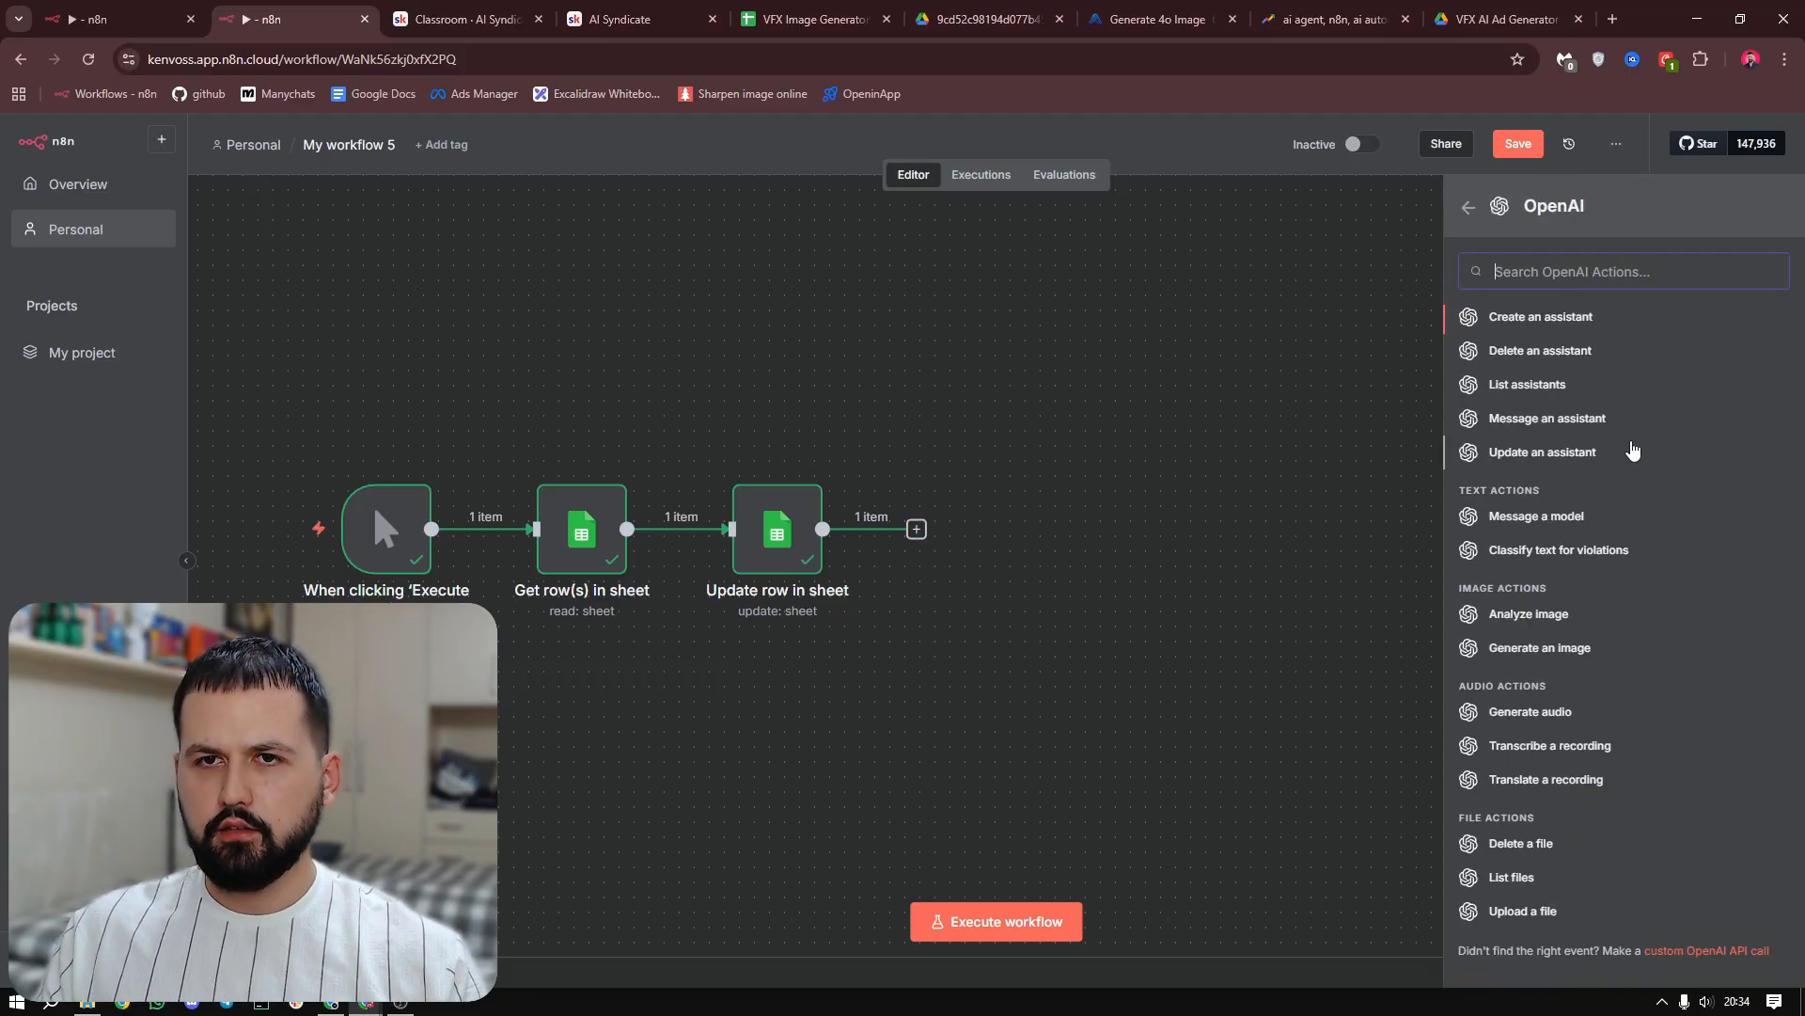
scroll(1652, 400, "down", 2)
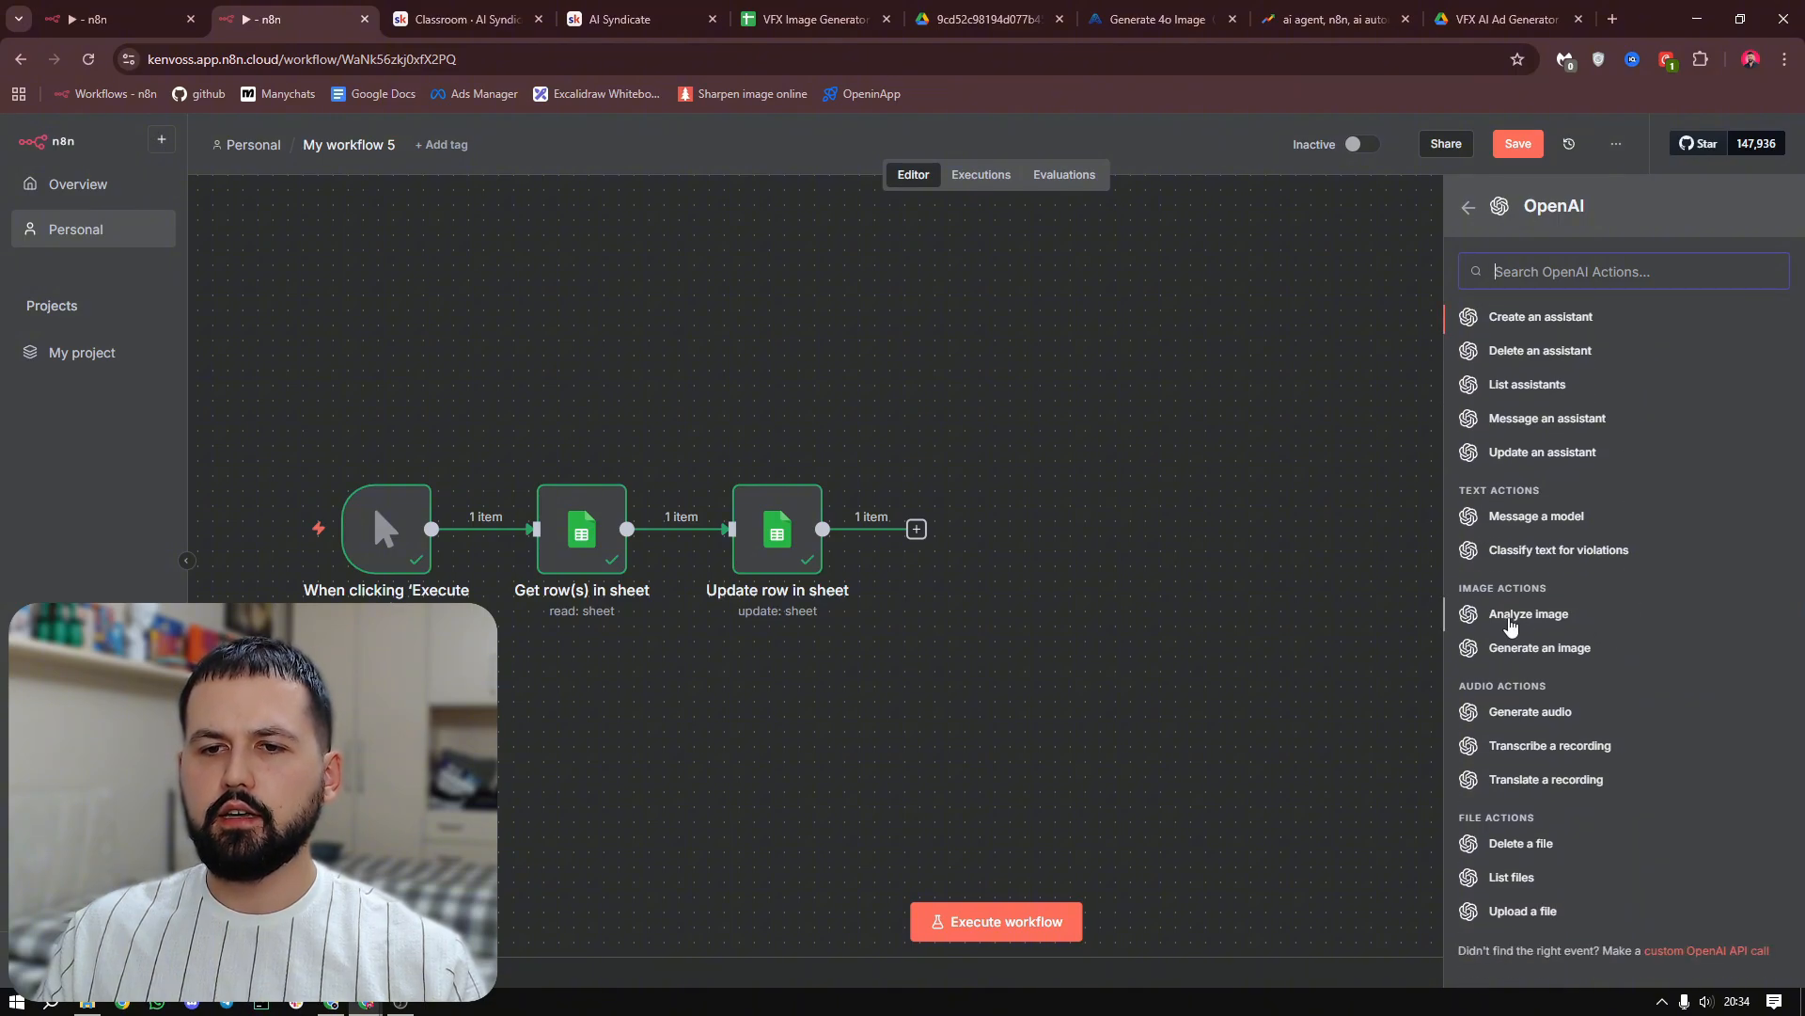
left_click(1547, 617)
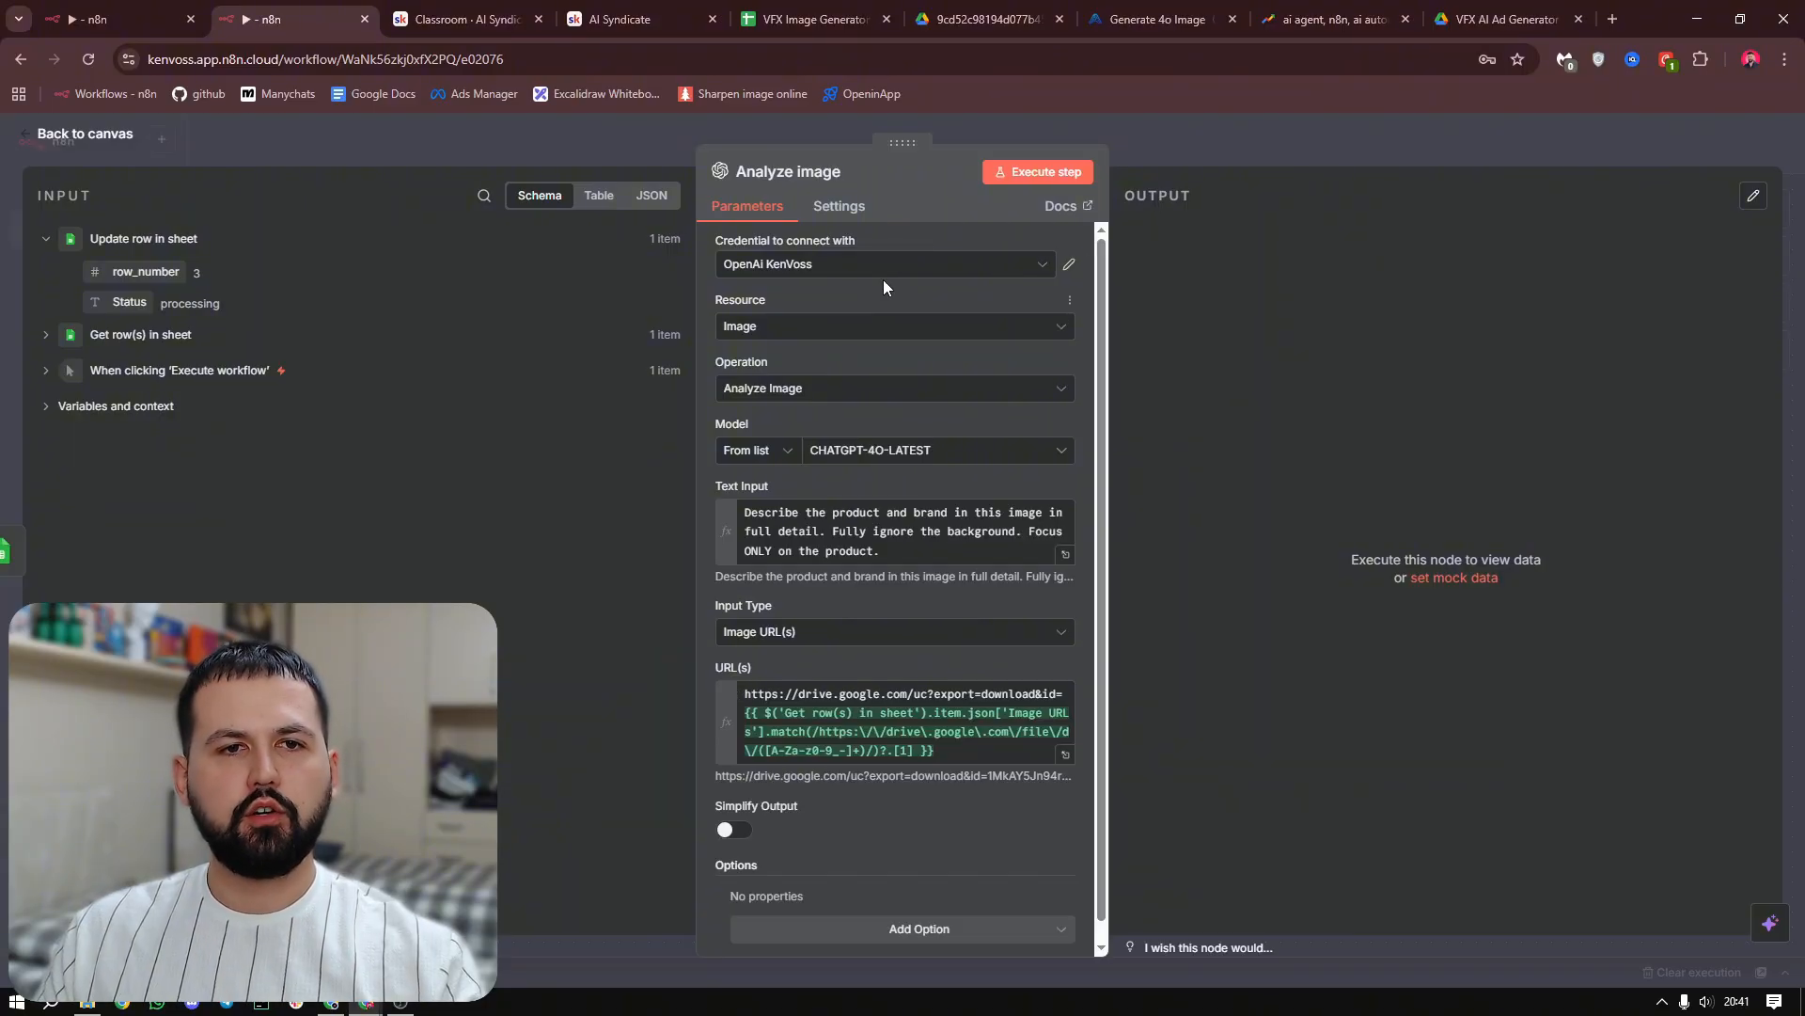
left_click(884, 265)
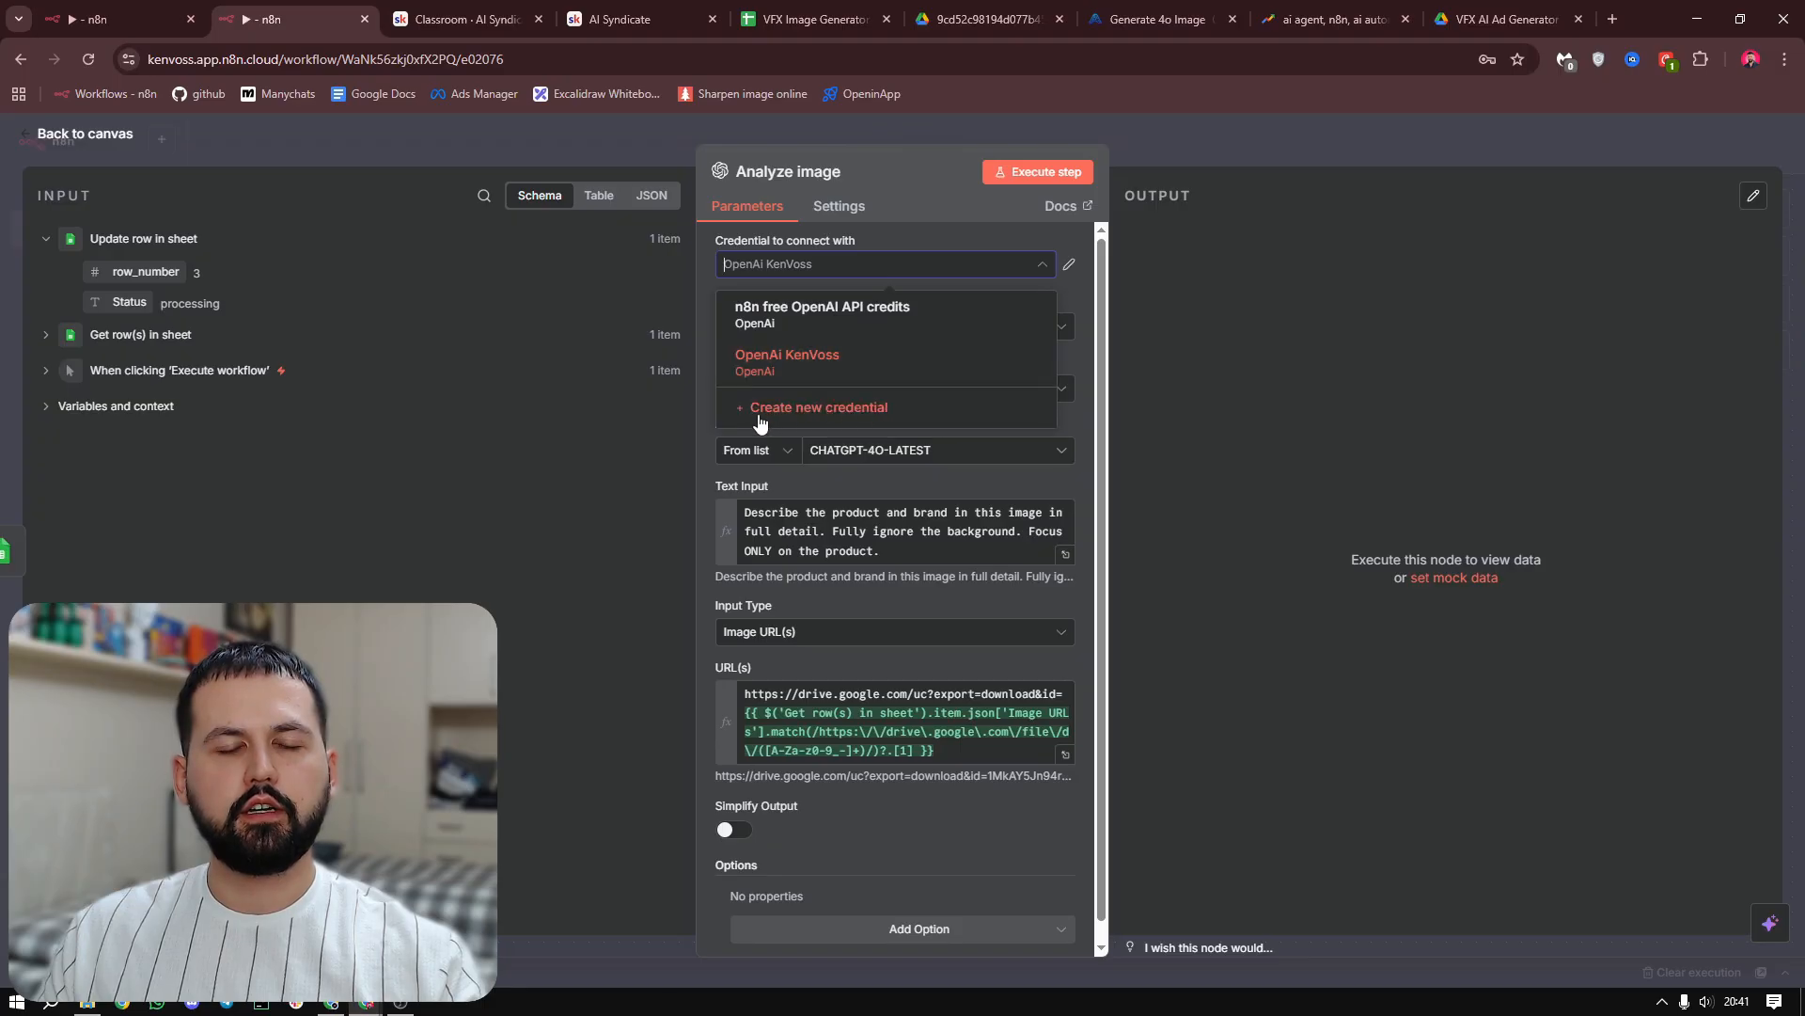
left_click(853, 415)
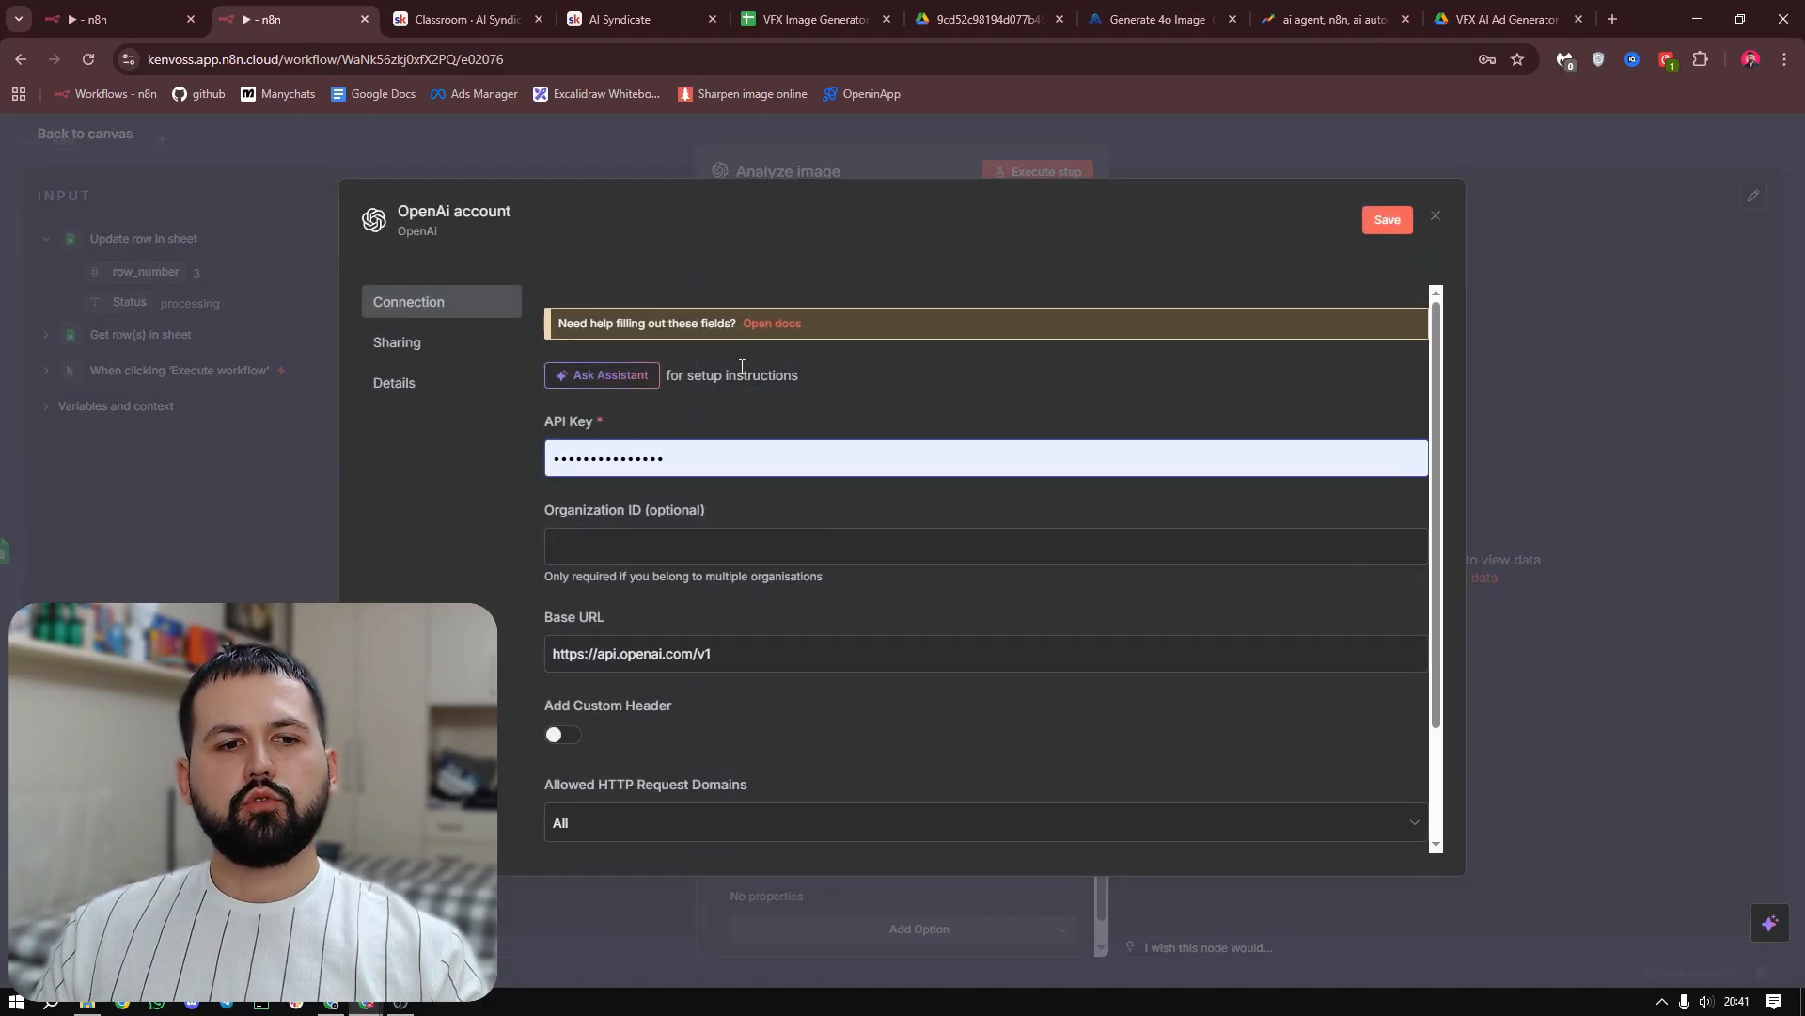
left_click(1436, 217)
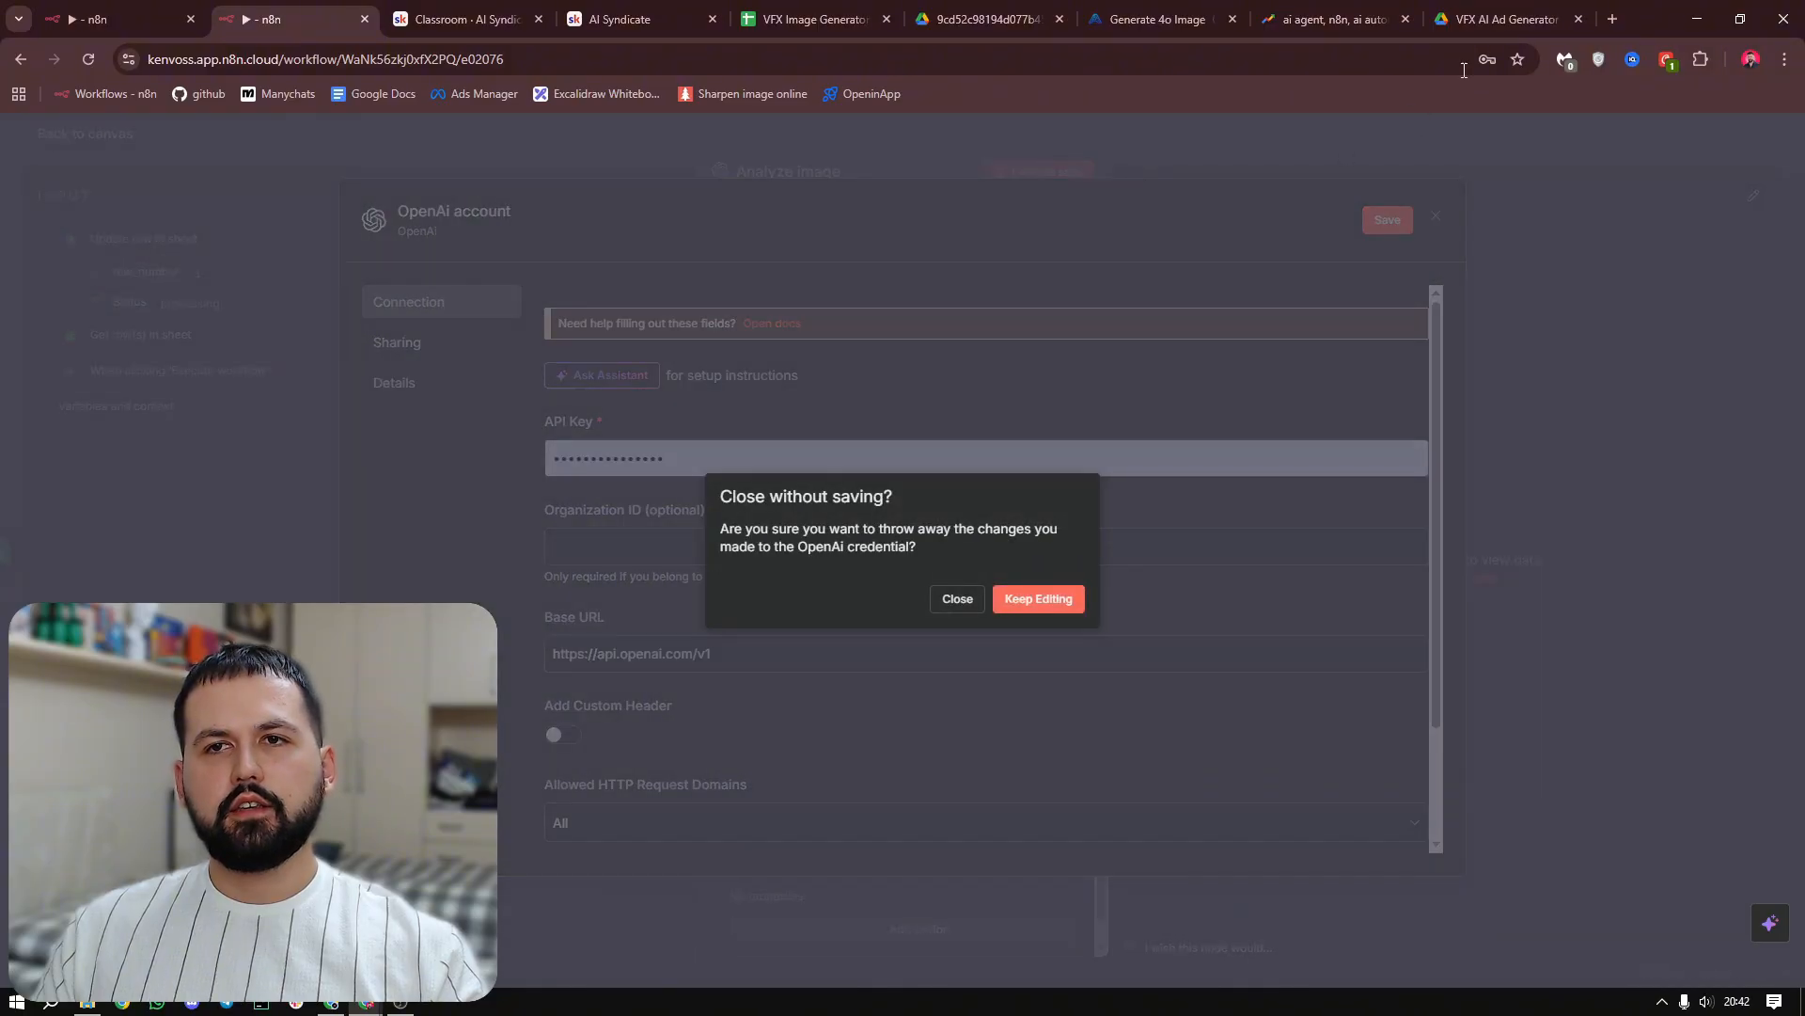
left_click(958, 599)
Open the OpenAI Platform in a new browser tab and view the organization's API keys page
left_click(1613, 17)
type("plat")
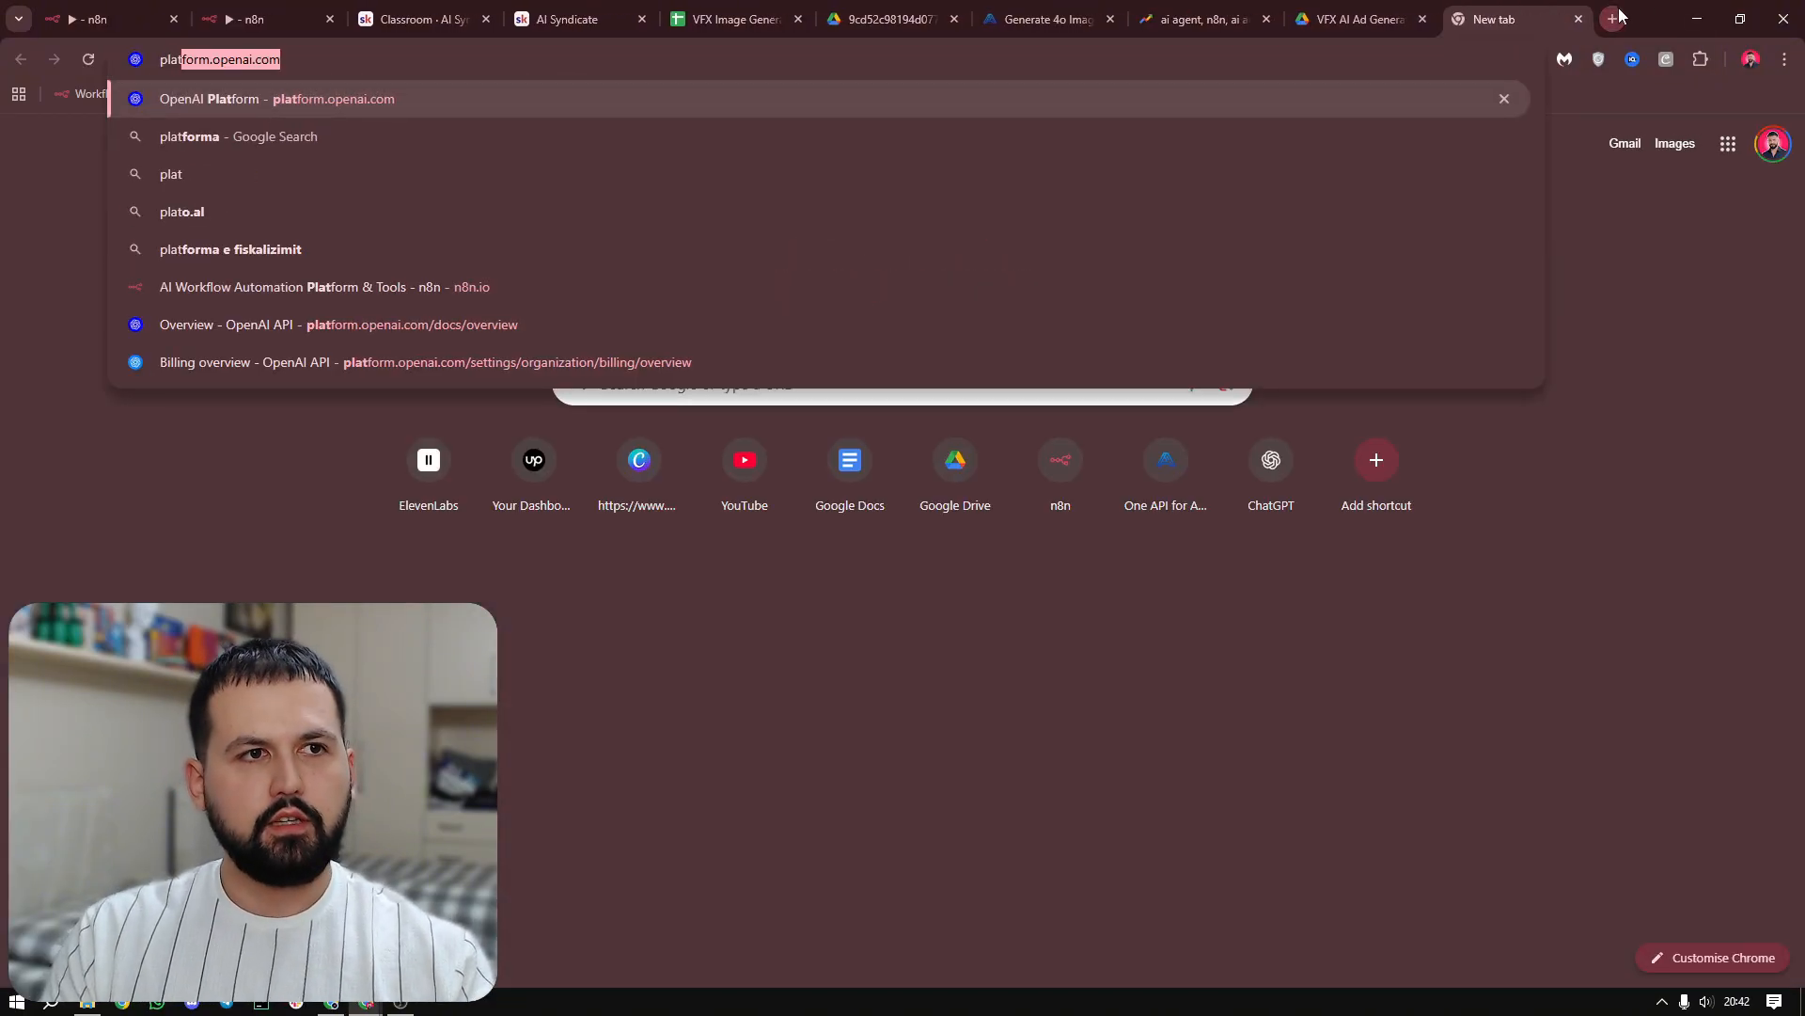
key("Return")
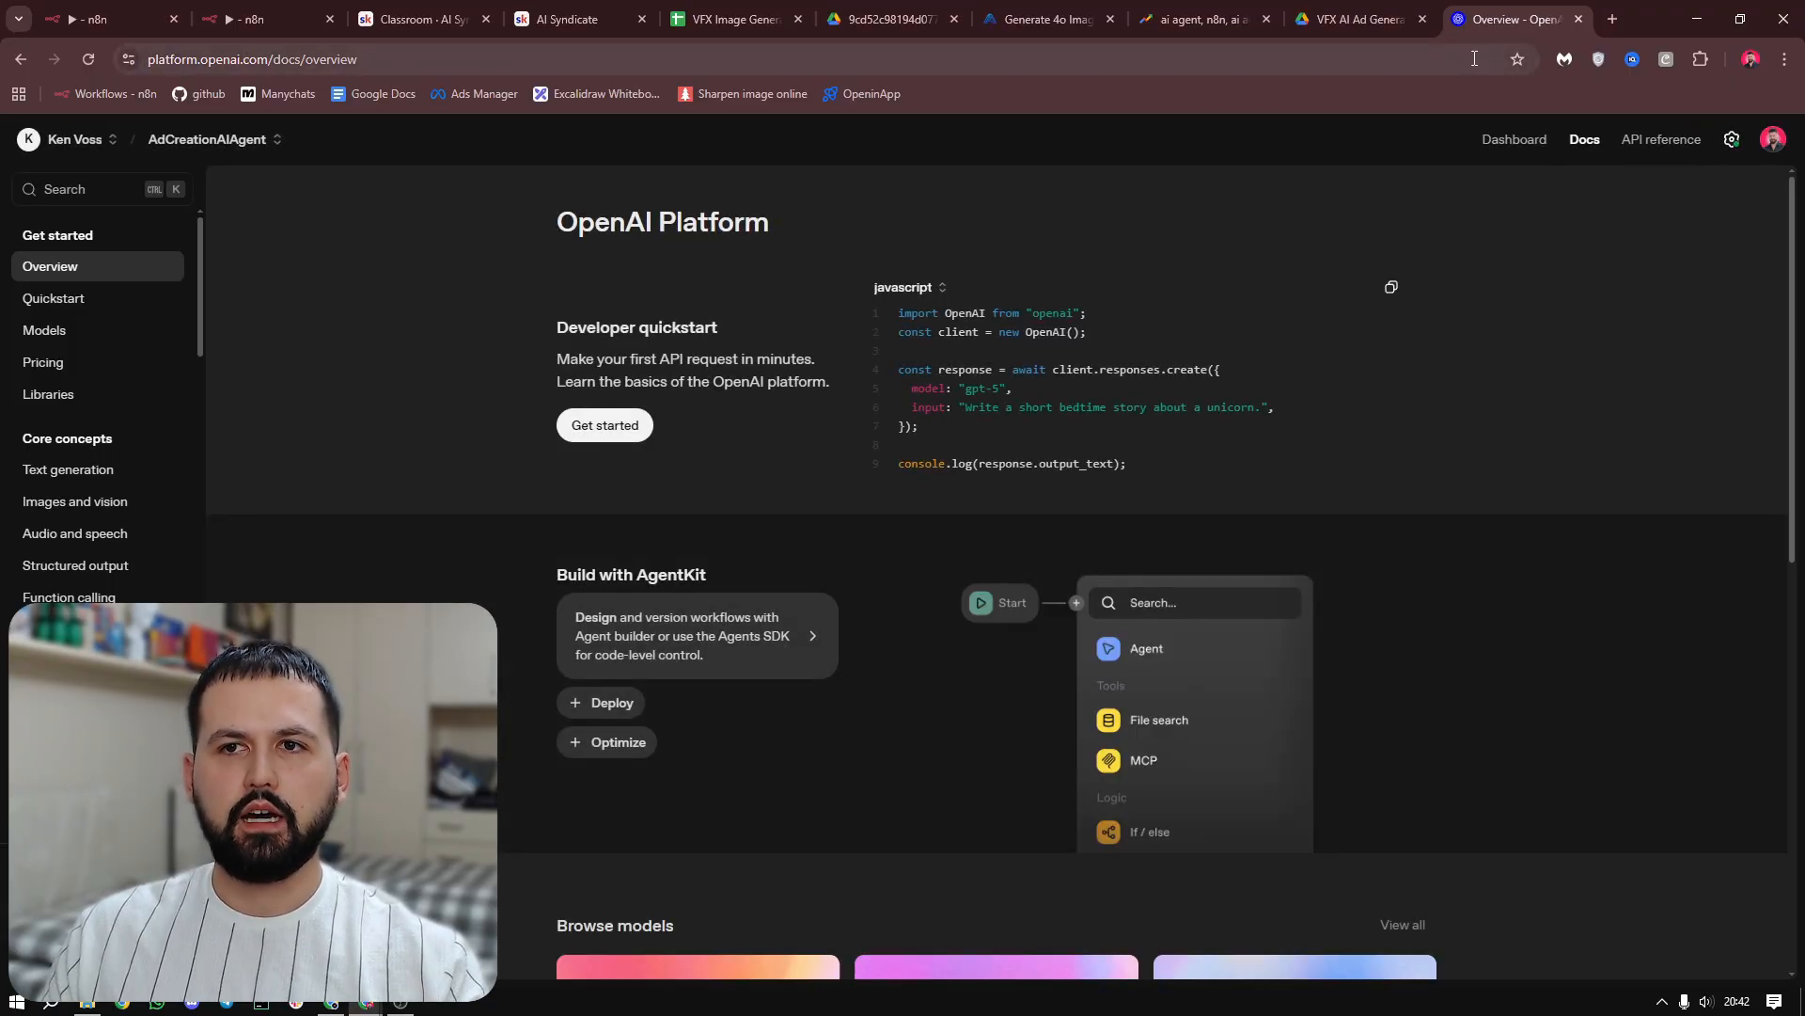
left_click(1732, 141)
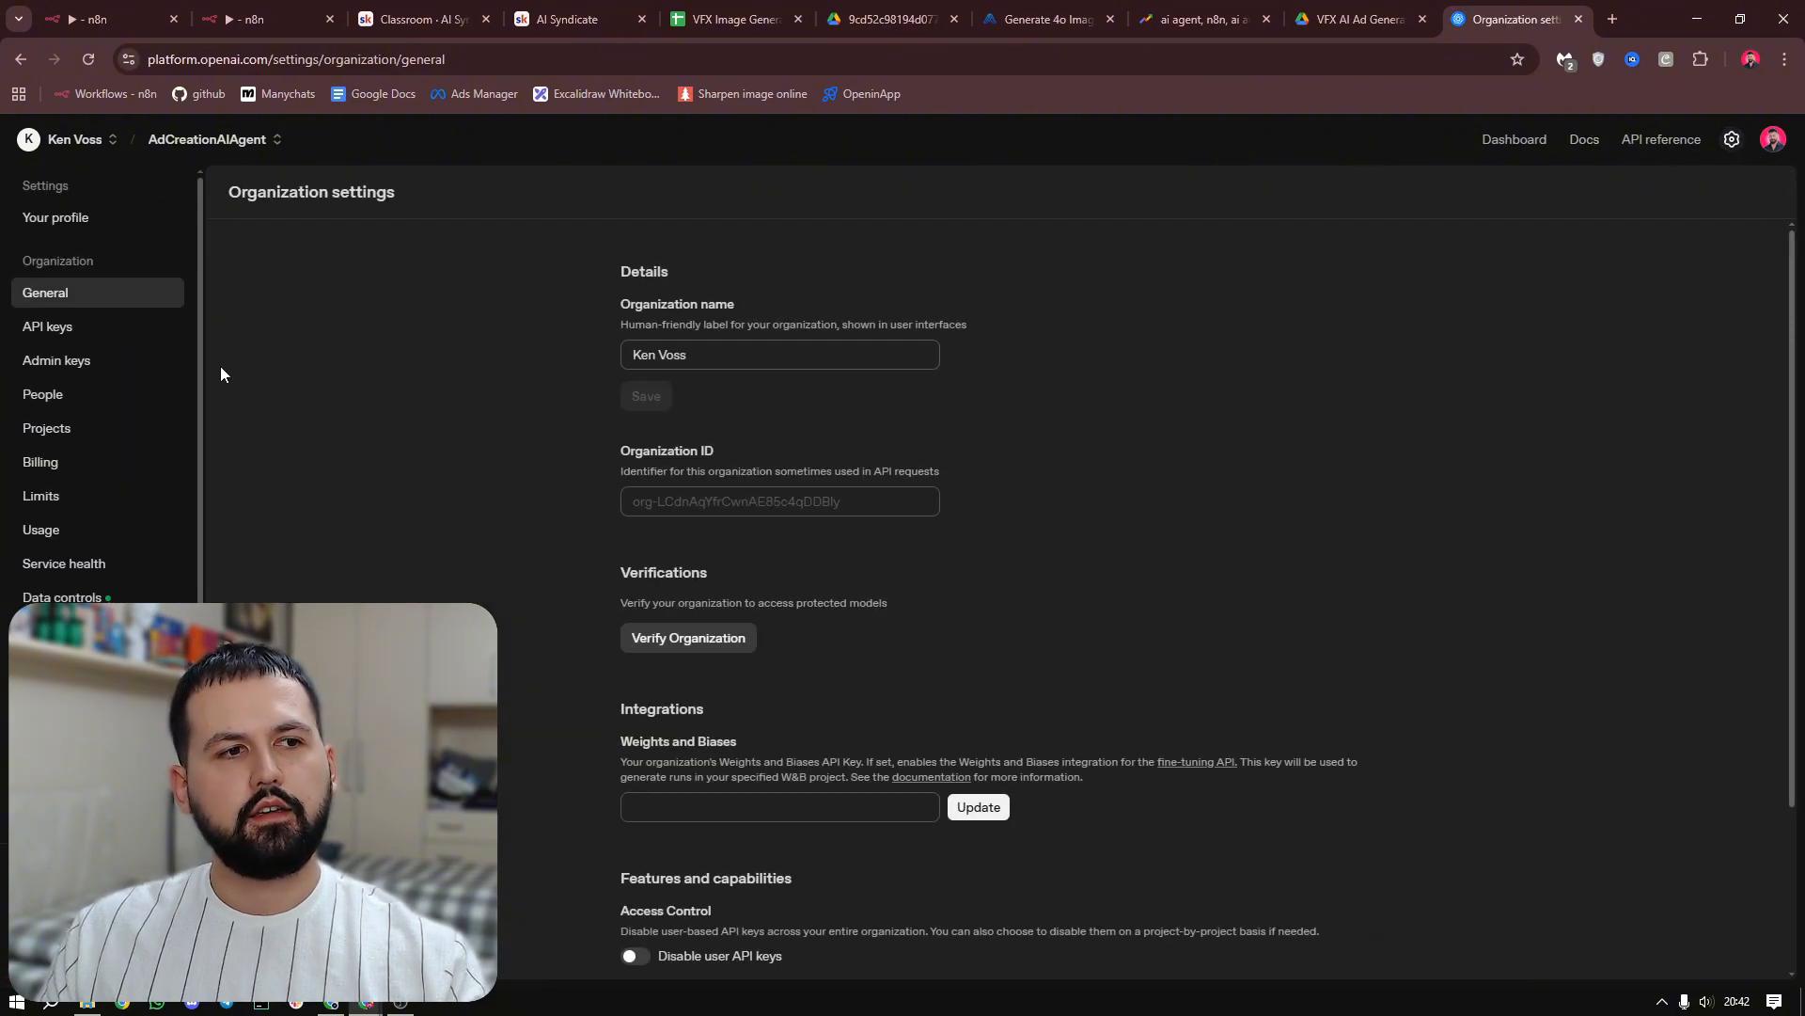
left_click(53, 323)
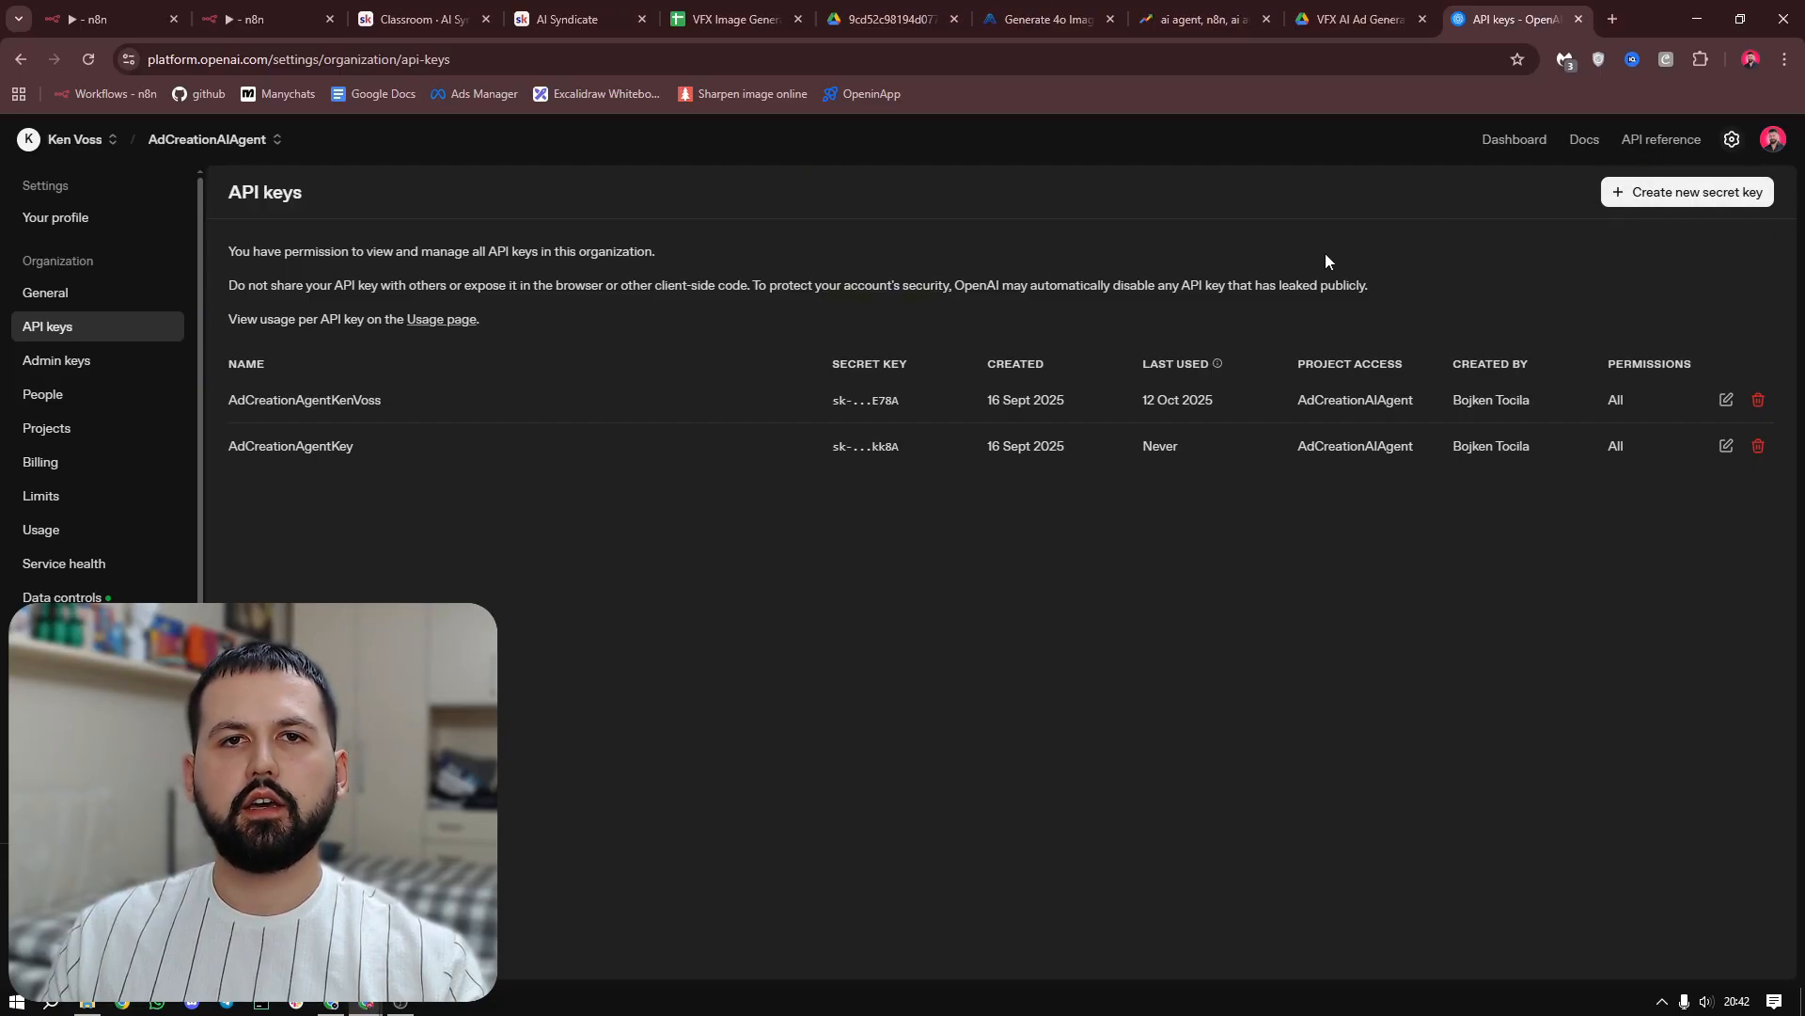
Back in n8n, start a new OpenAI credential for the Analyze image node, paste the API key, and discard it without saving
left_click(268, 19)
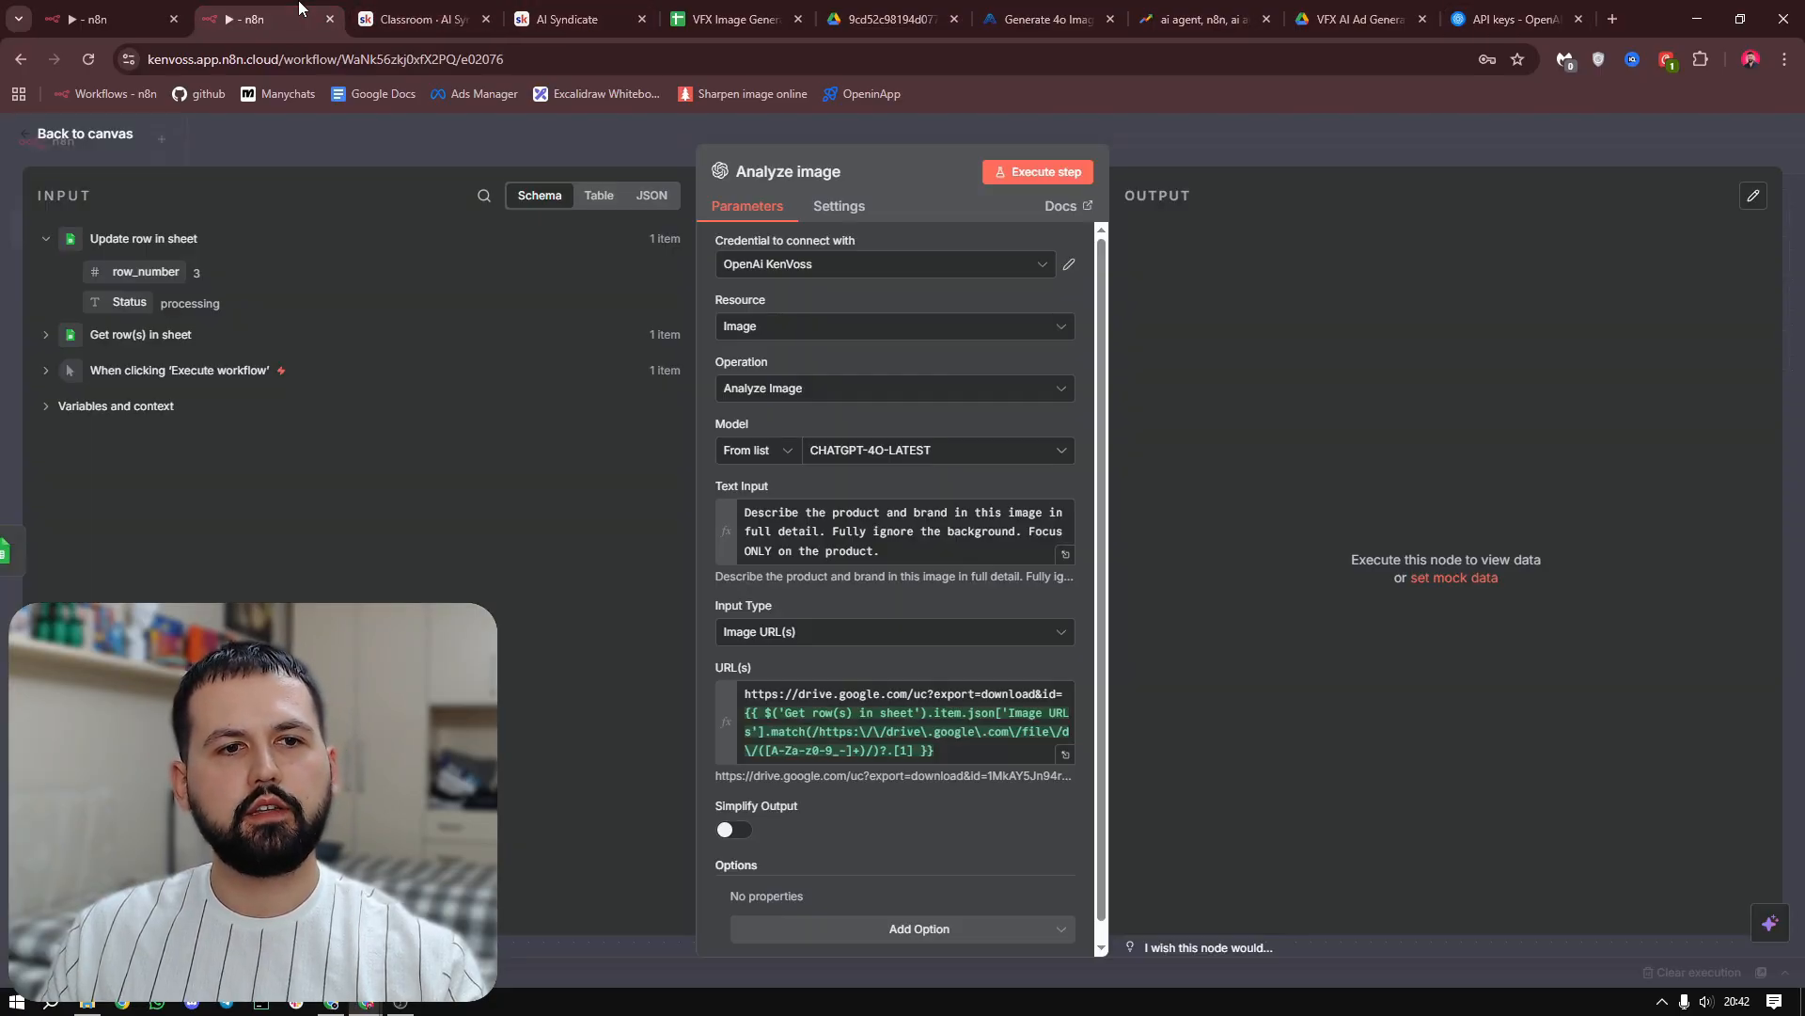
left_click(884, 263)
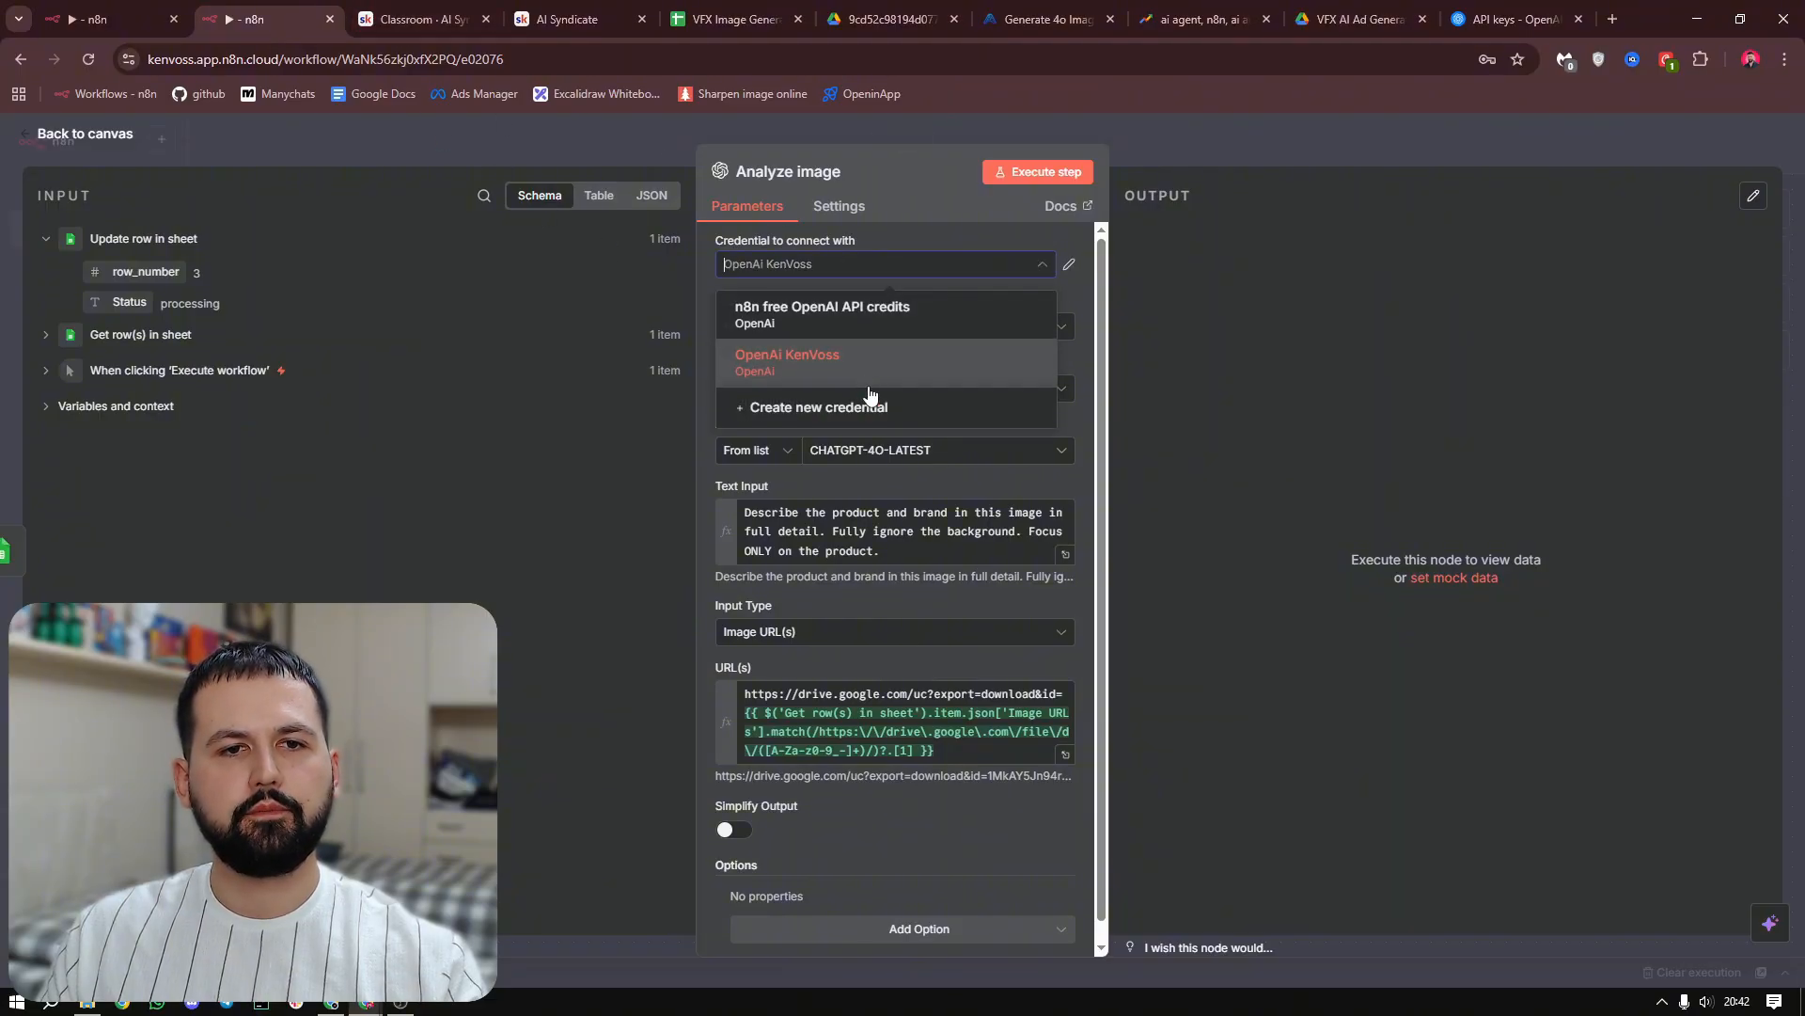
left_click(847, 408)
left_click(579, 455)
key("ctrl+v")
double_click(685, 469)
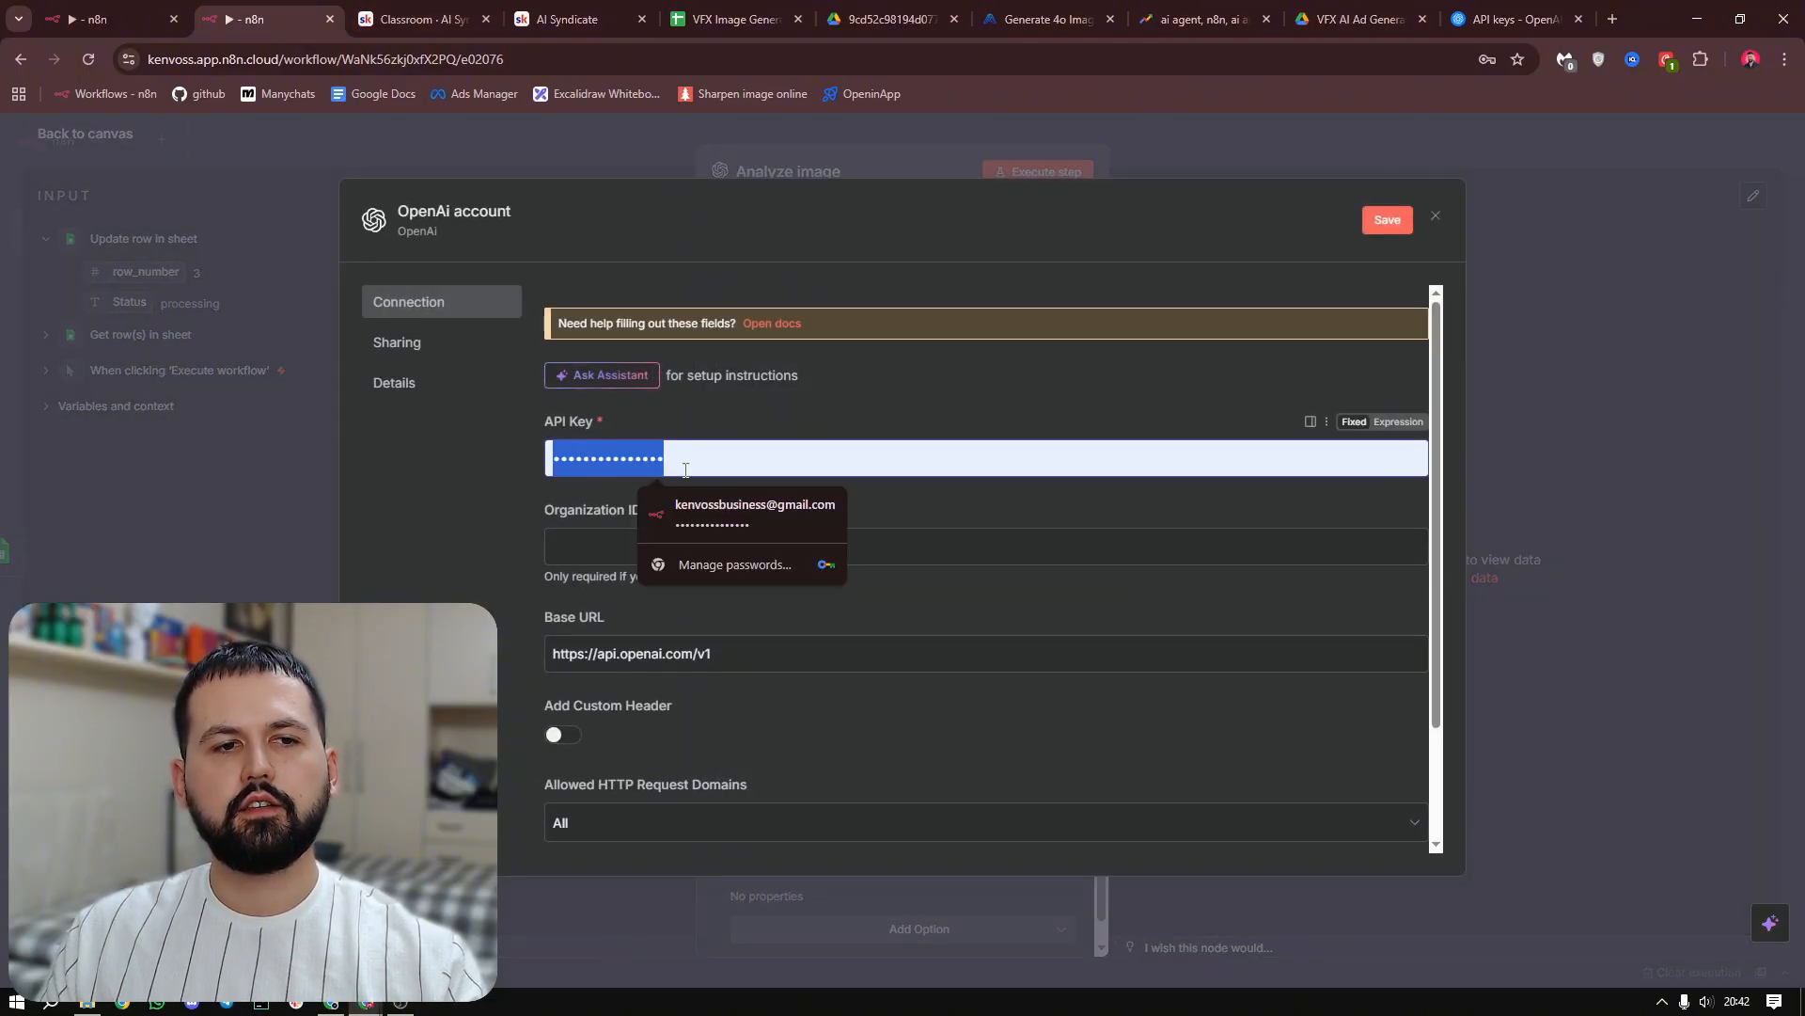
left_click(1005, 165)
left_click(957, 598)
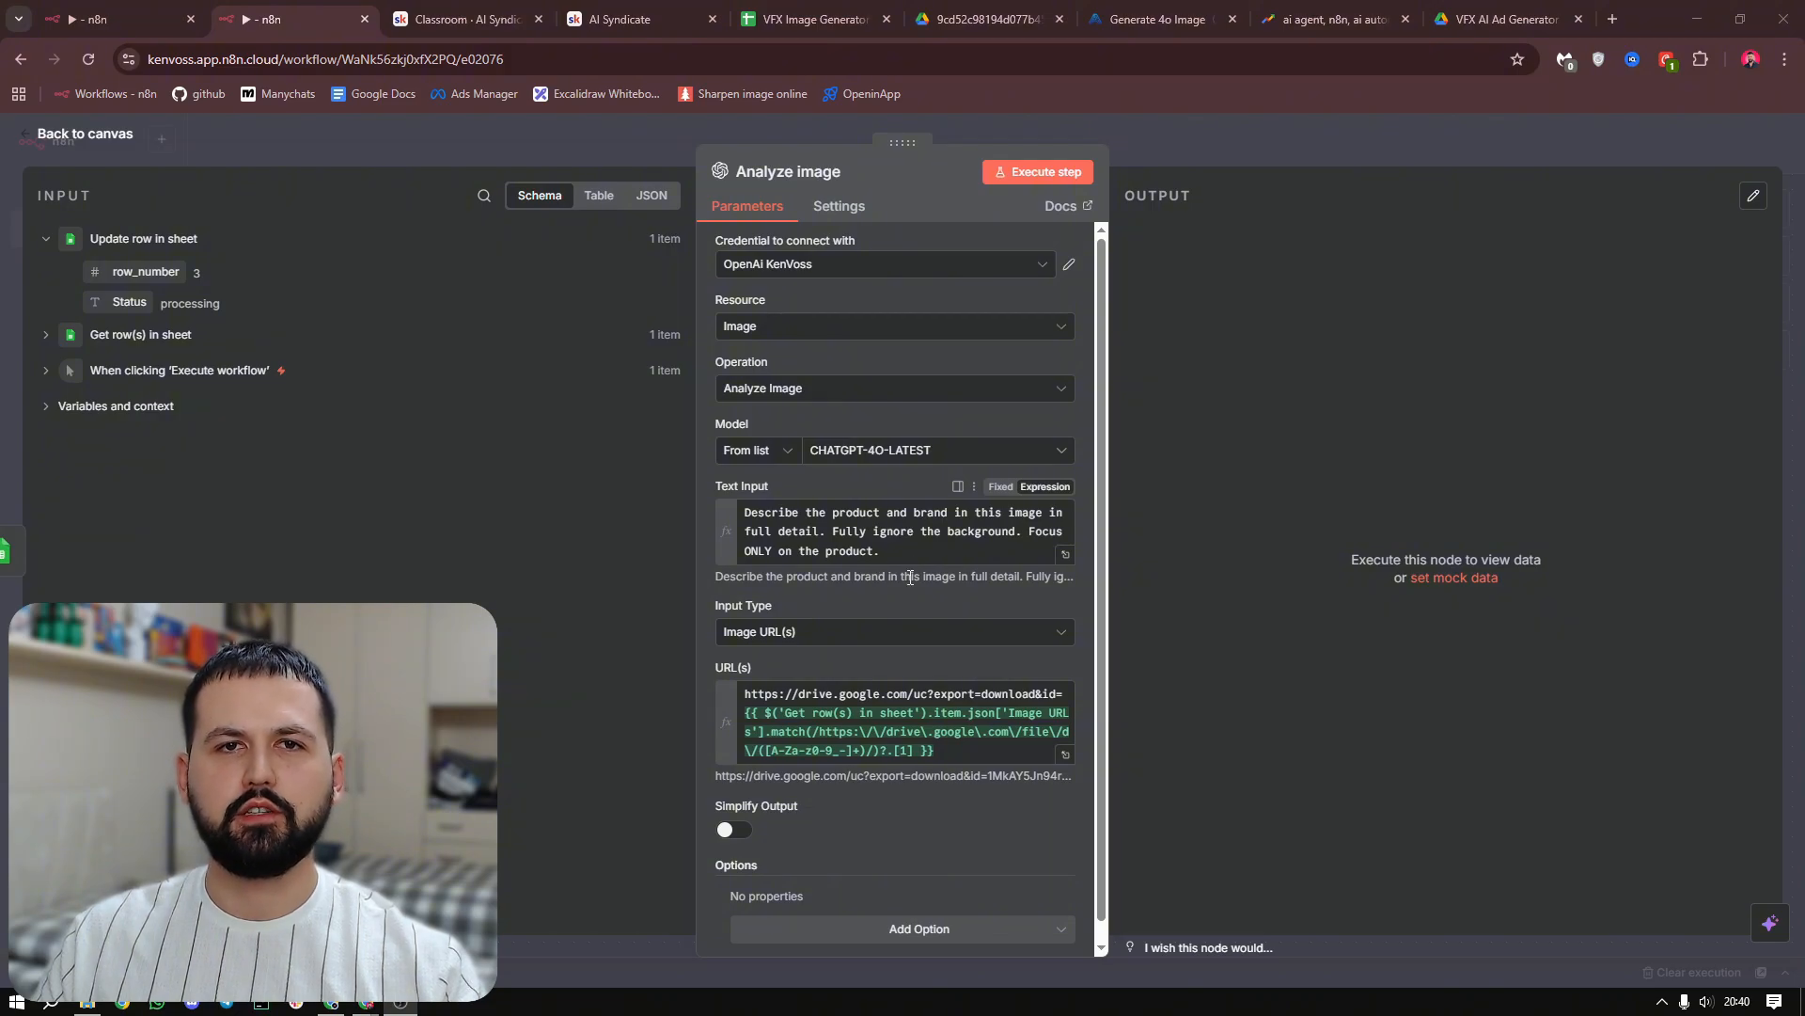
Set the Analyze image node's model to CHATGPT-4O-LATEST
left_click(873, 460)
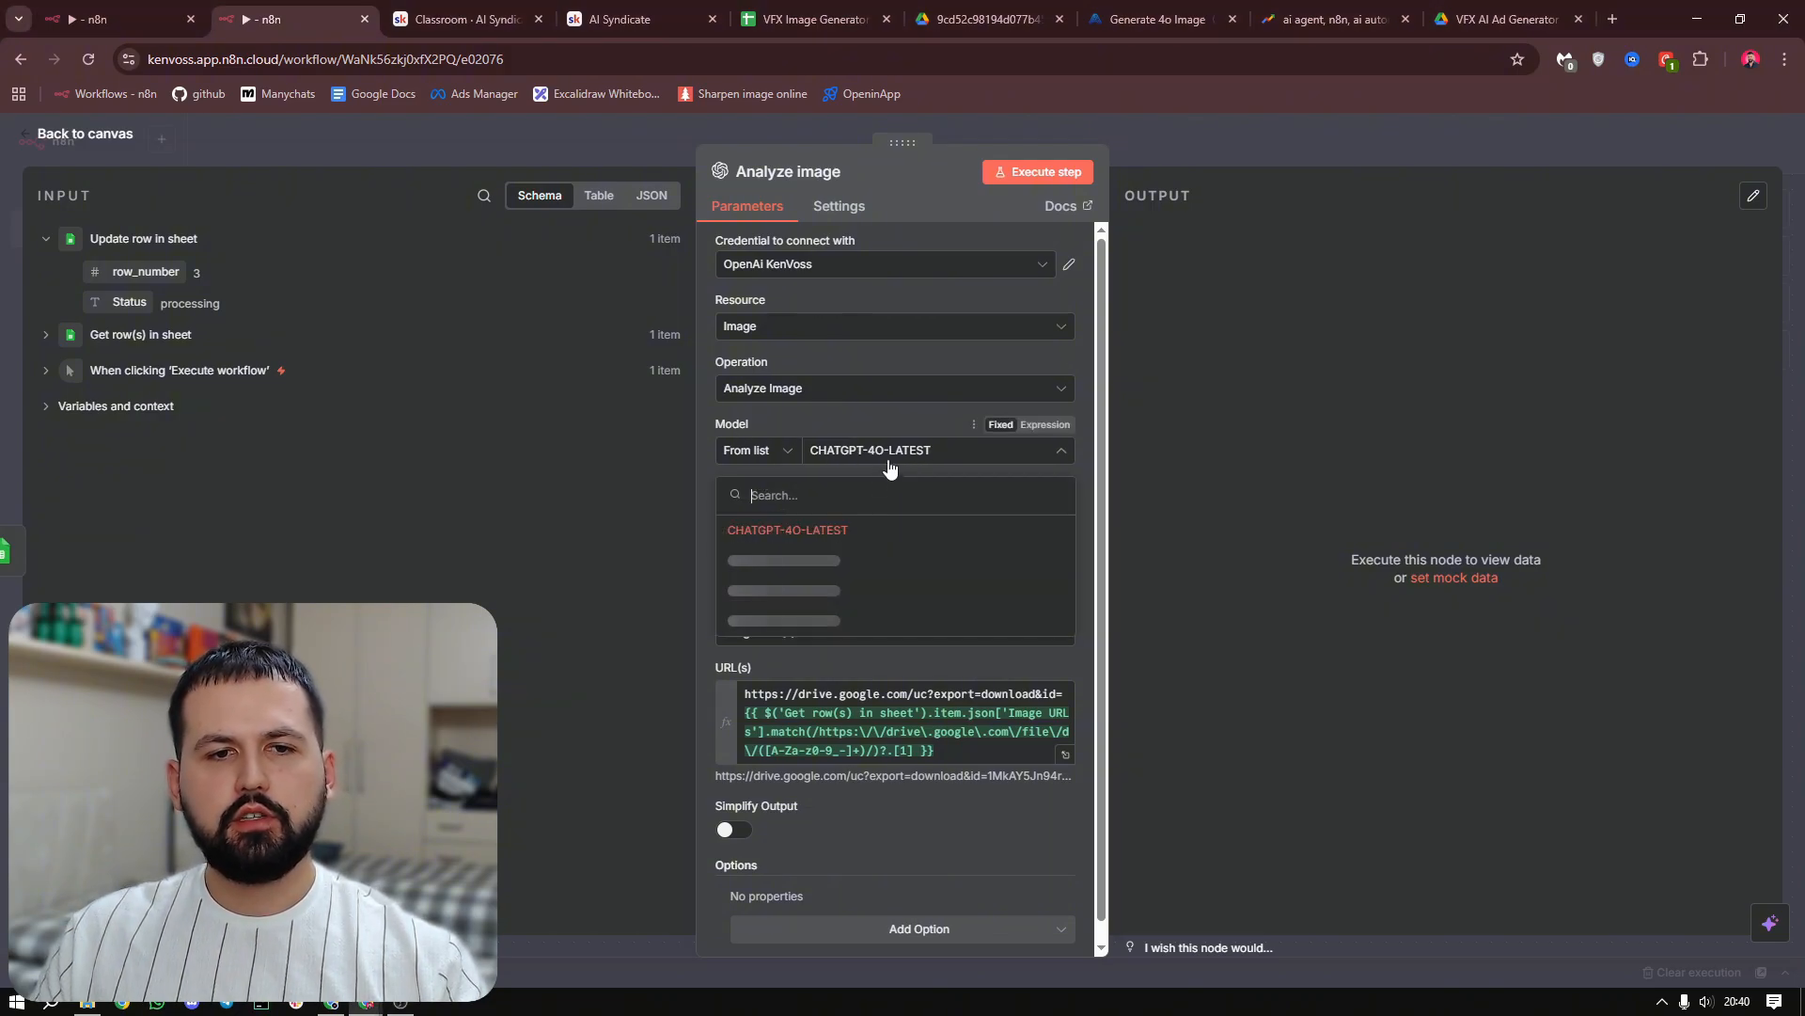
left_click(824, 539)
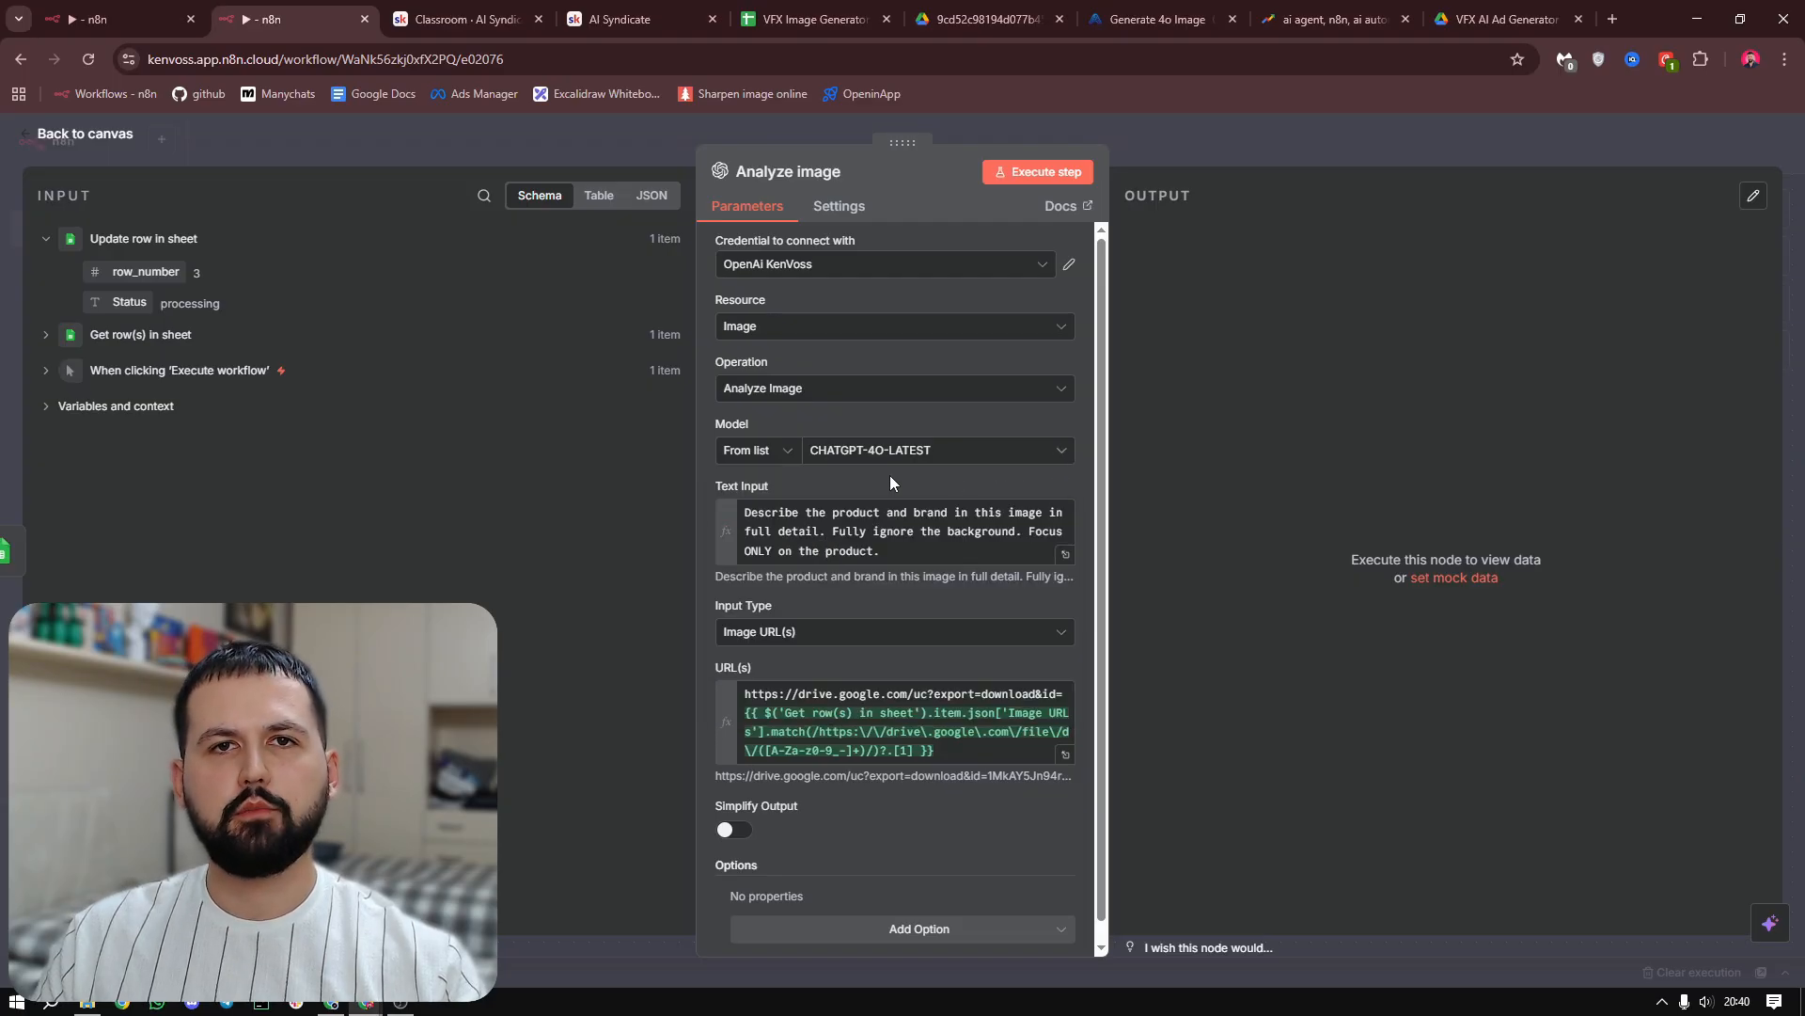
Review the Analyze image node's text prompt, input type options and the Google Drive download URL expression
left_click(1066, 554)
key("ctrl+a")
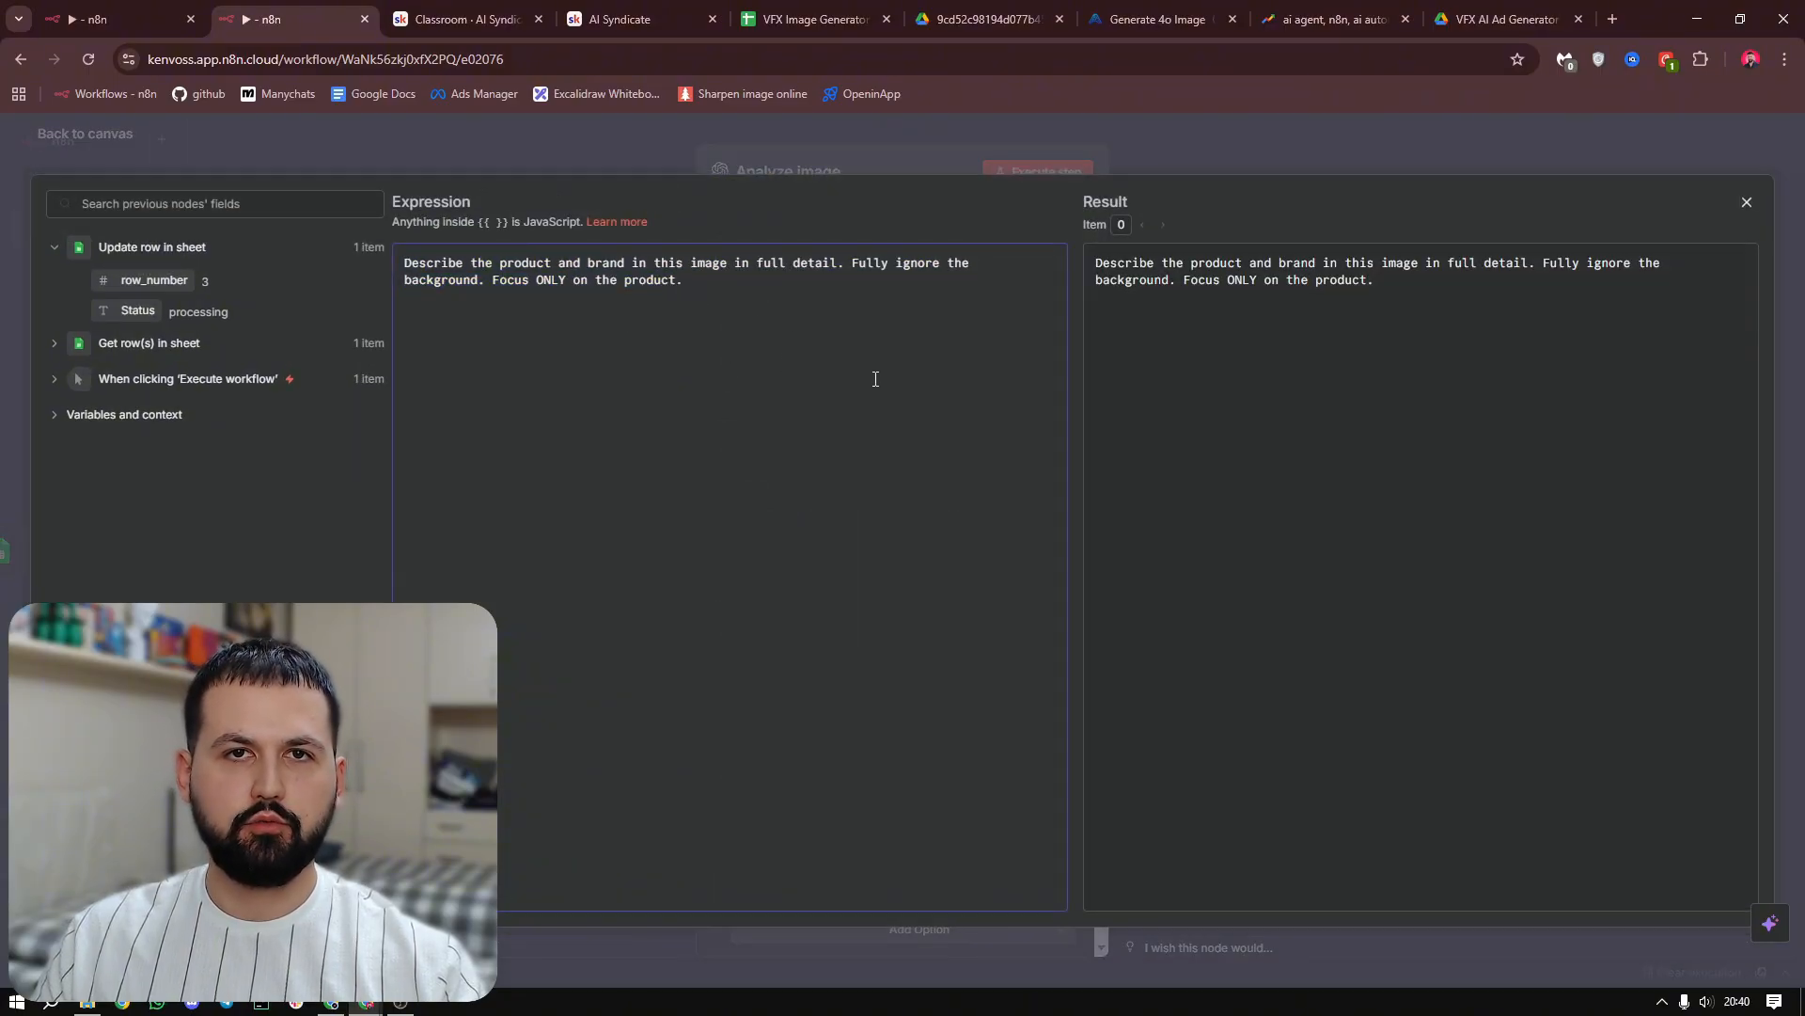
key("Escape")
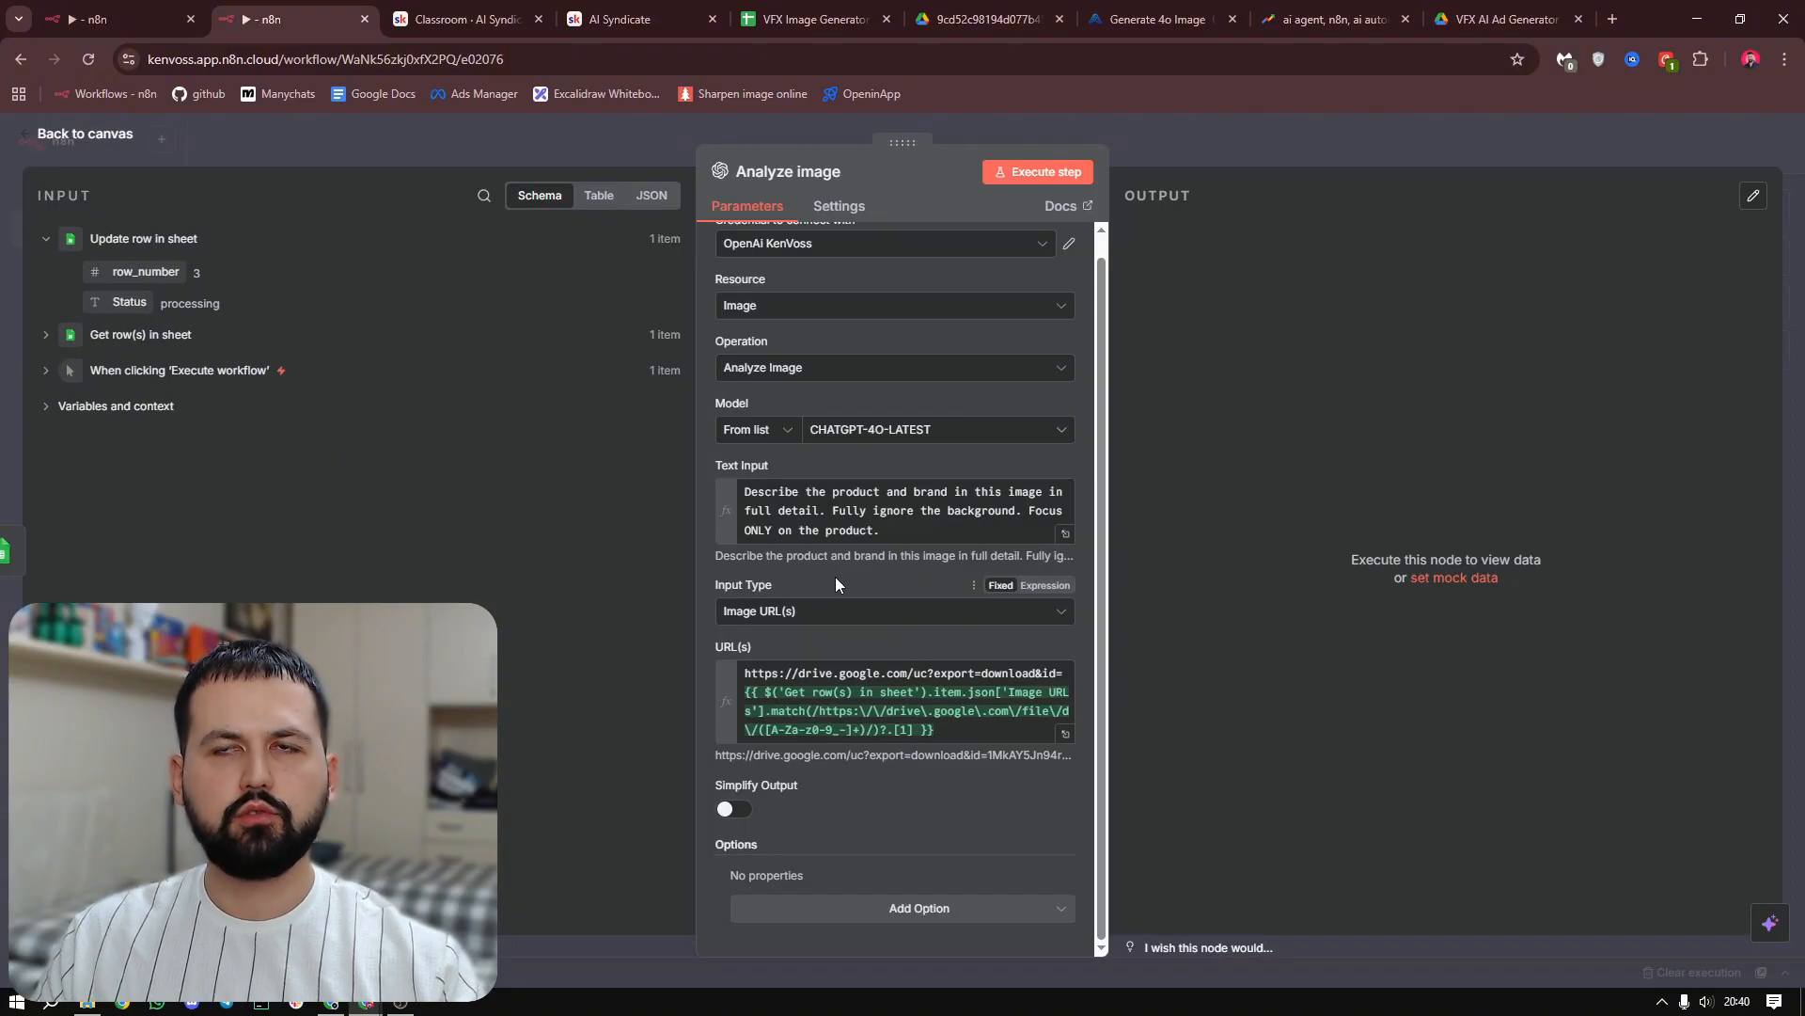
left_click(797, 621)
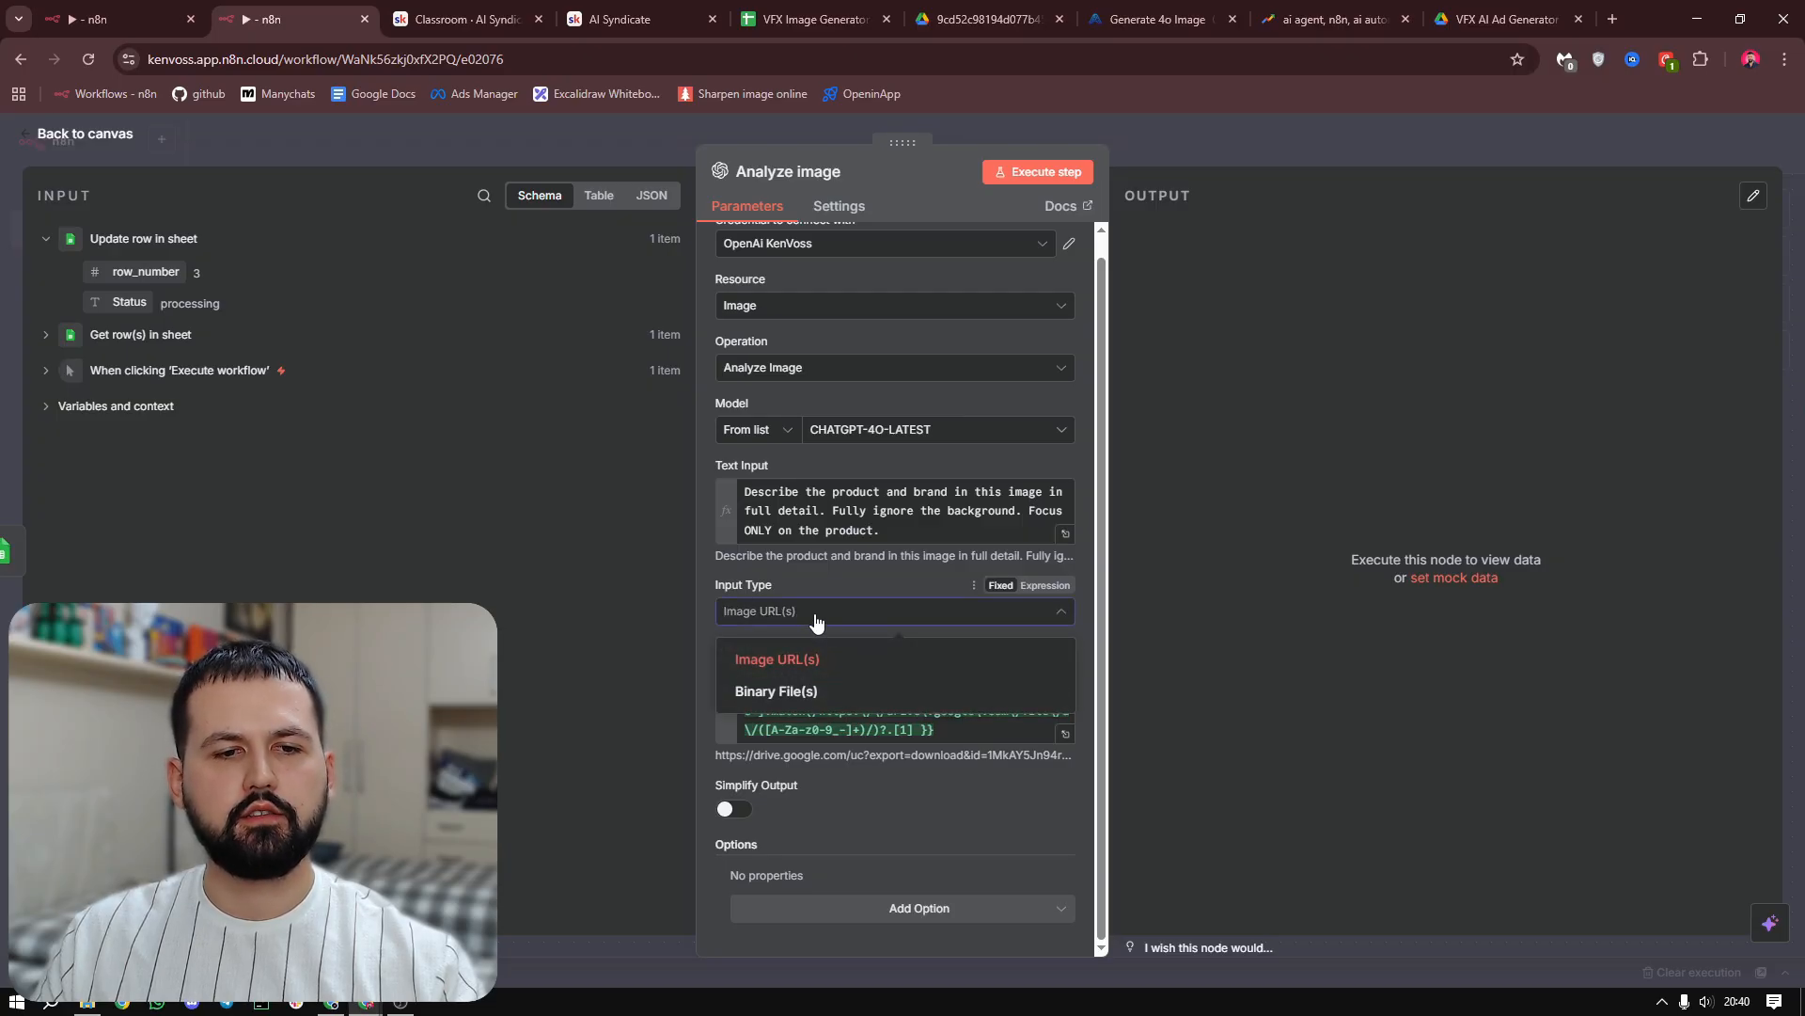
left_click(800, 616)
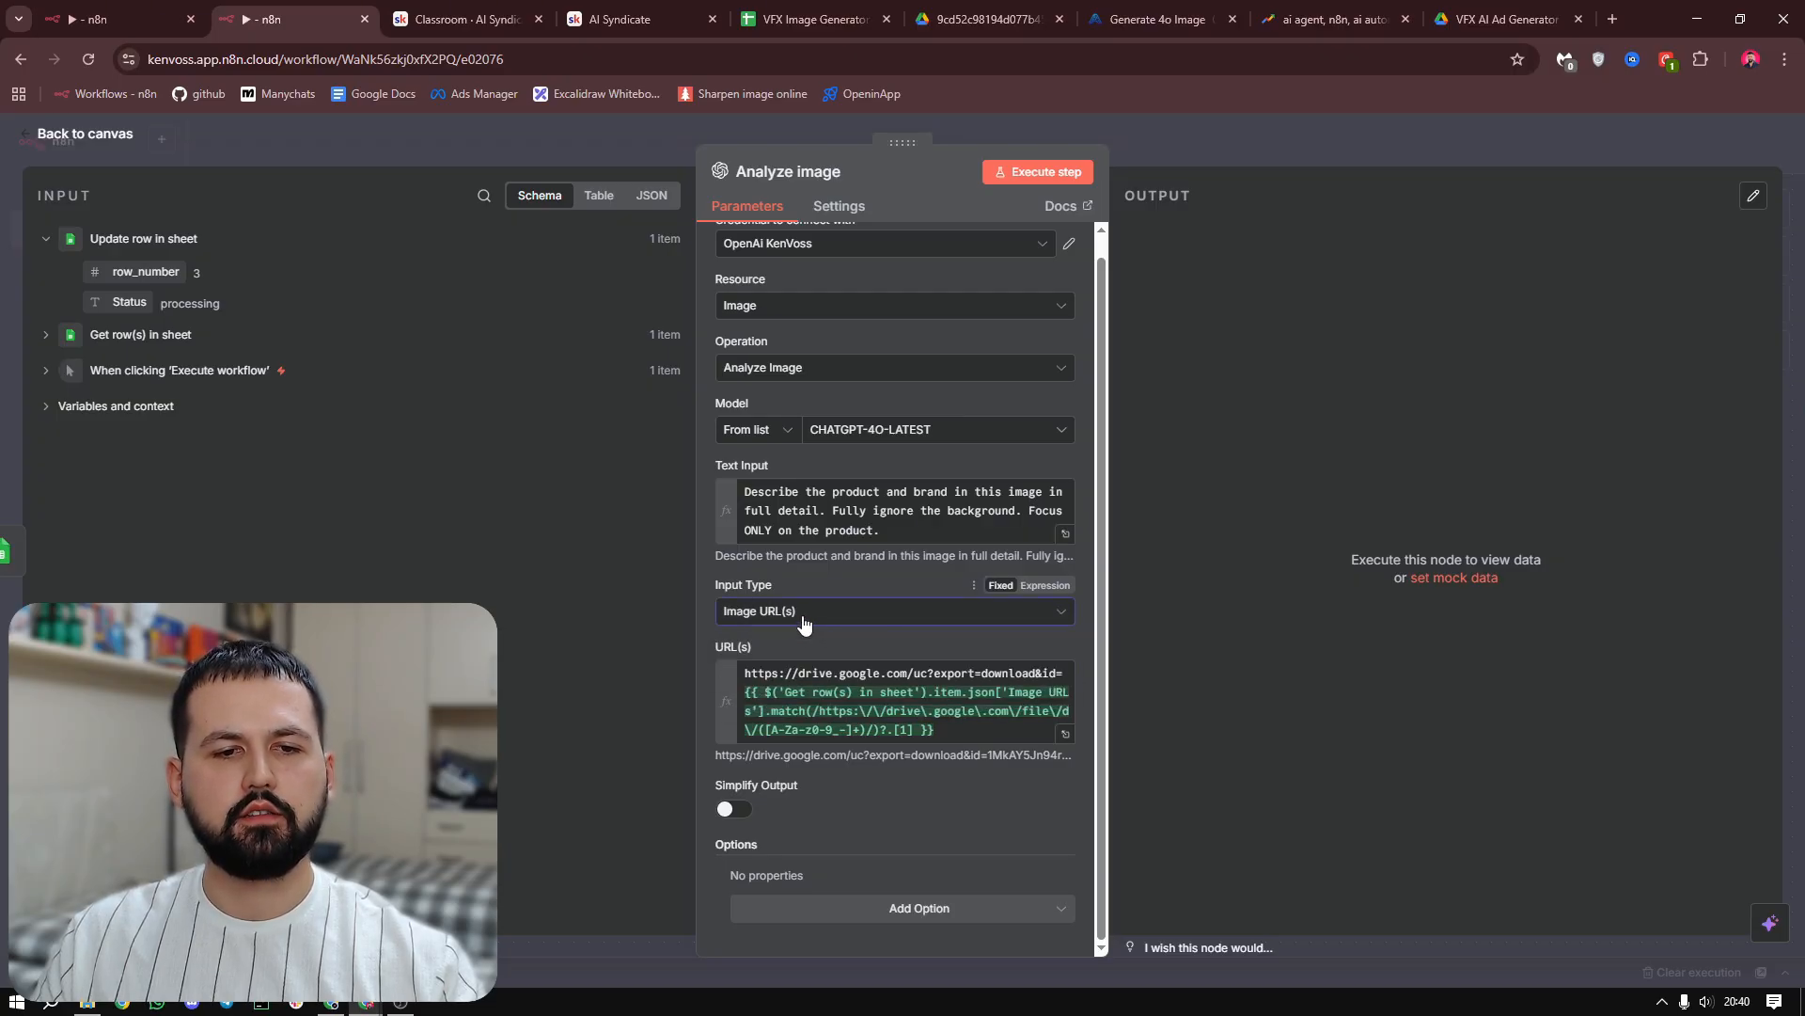
left_click(1065, 733)
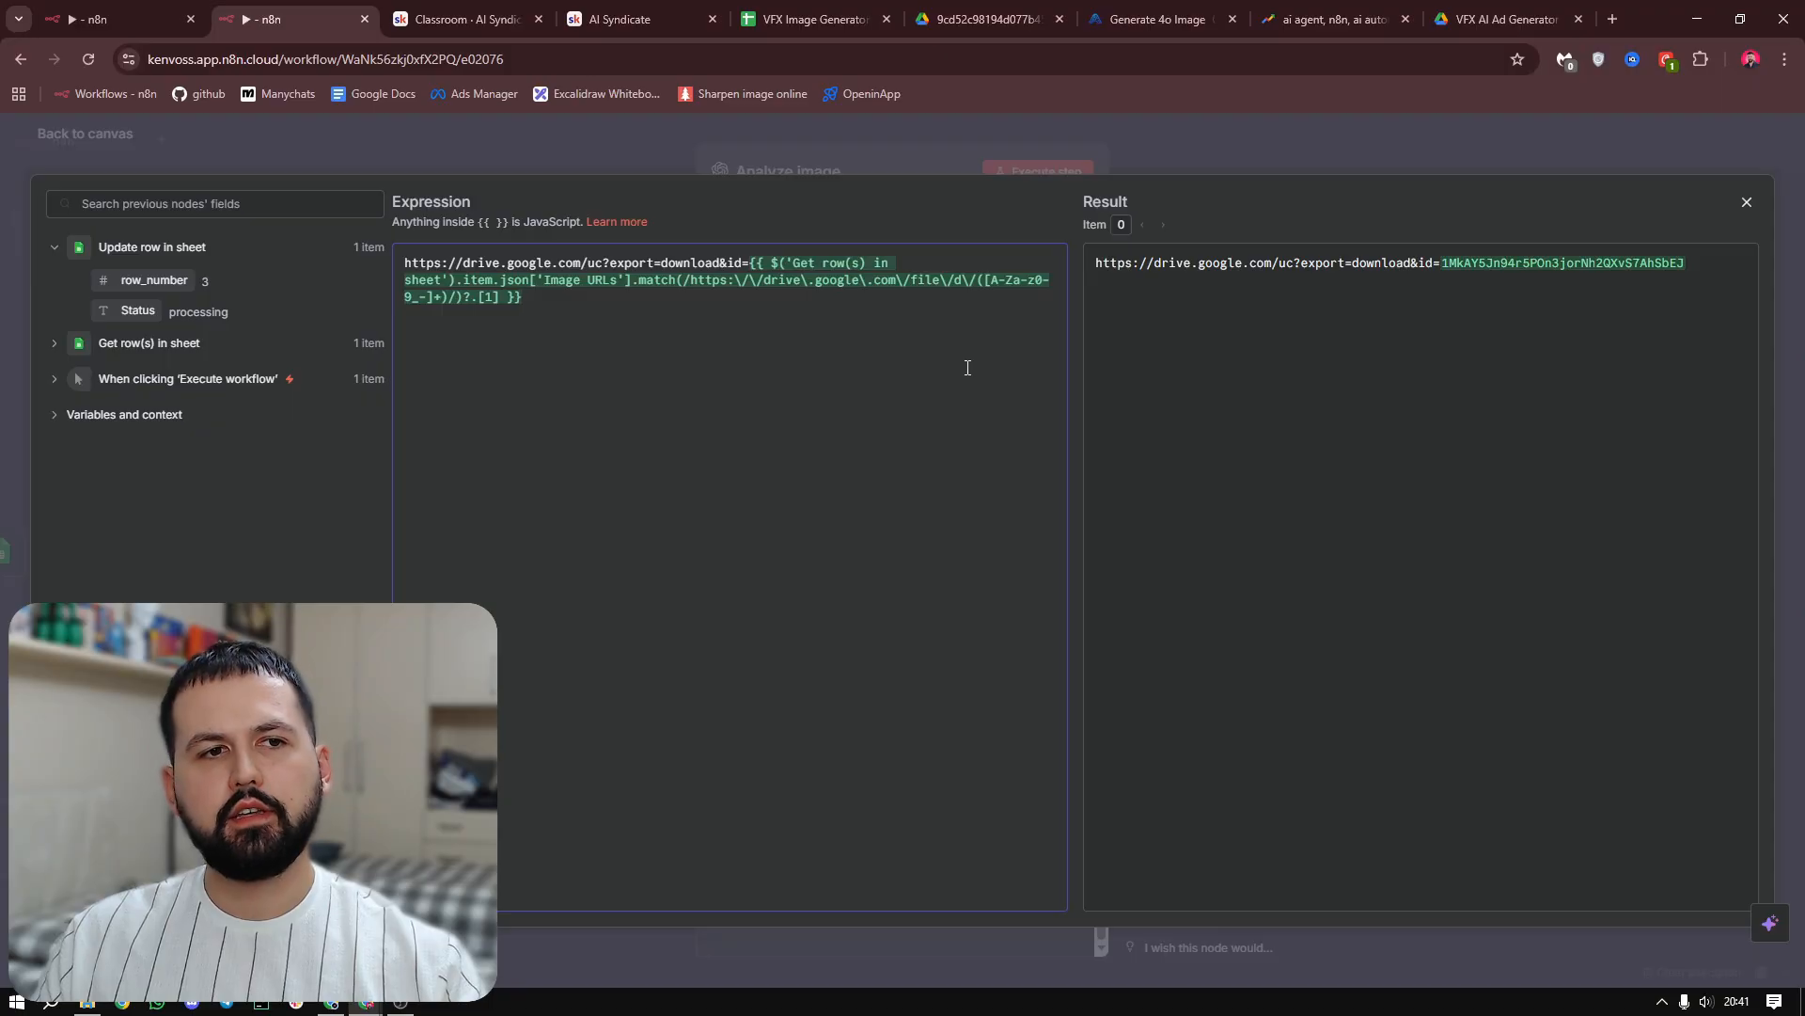
left_click_drag(953, 366, 753, 265)
left_click(753, 265)
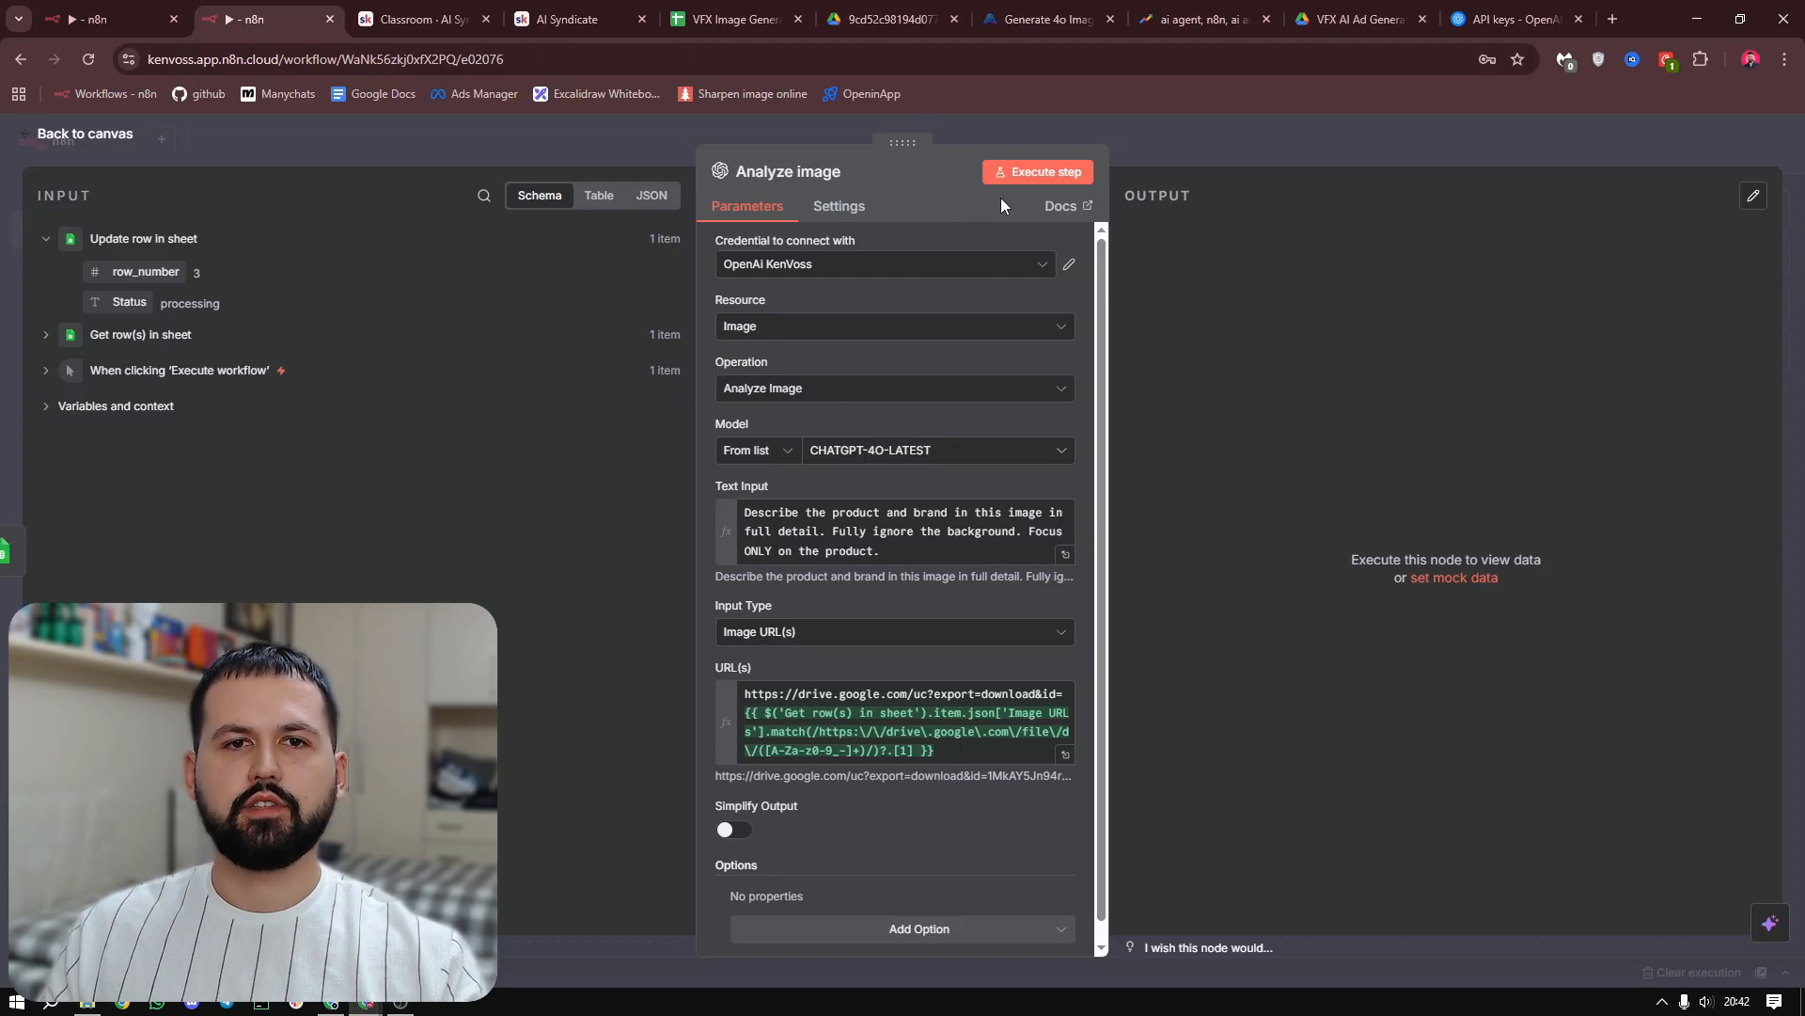
Execute the Analyze image node, look over its output and return to the canvas
left_click(1038, 172)
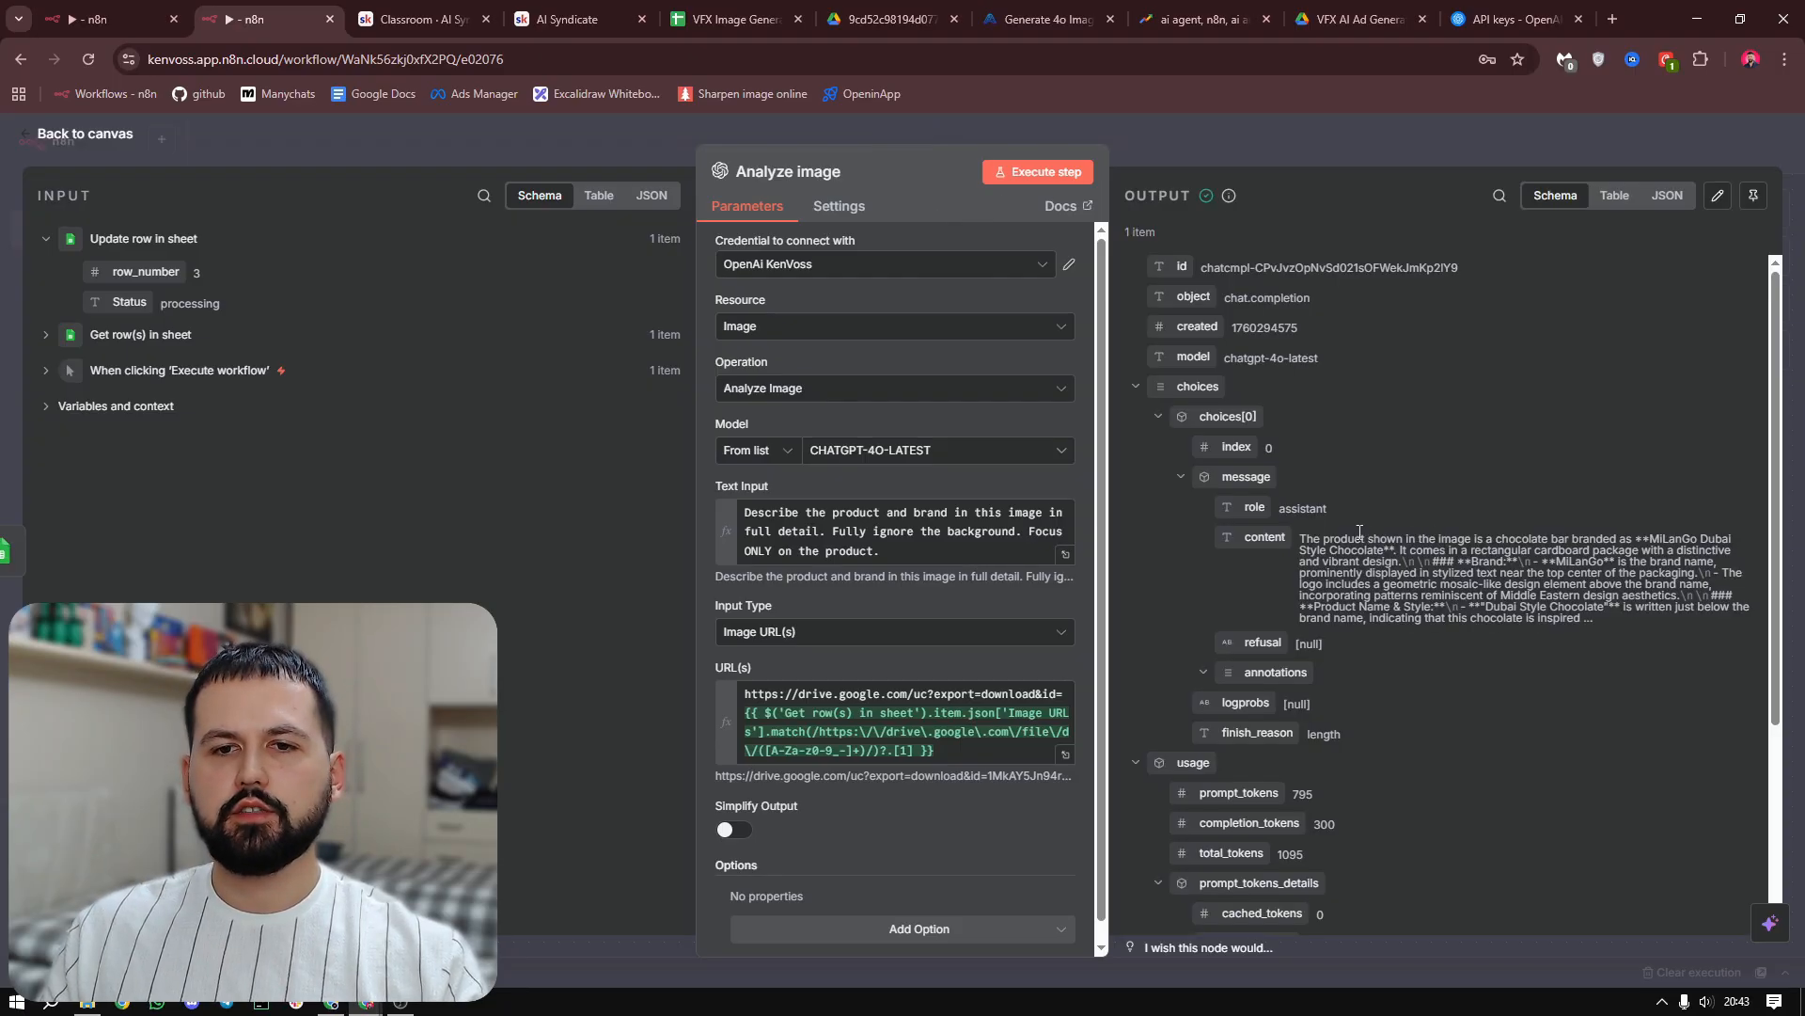
left_click_drag(1301, 539, 1594, 622)
left_click(1303, 143)
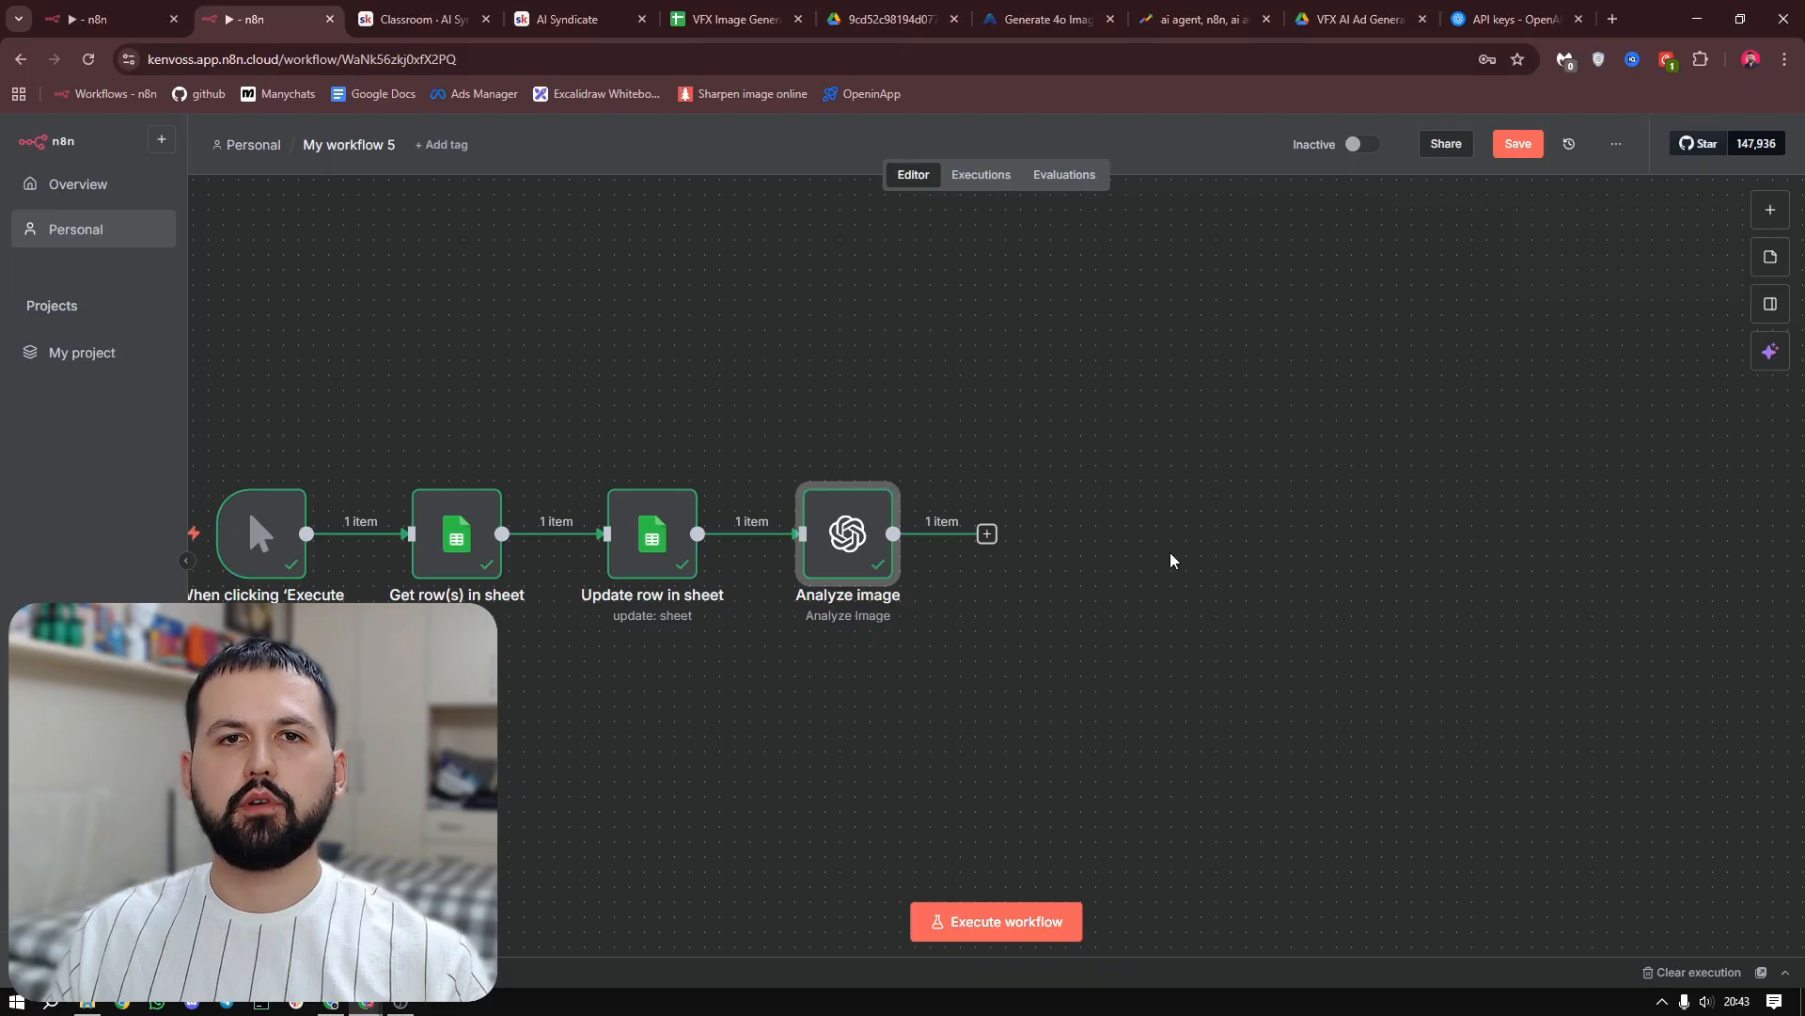
Add an AI Agent node after the Analyze image node
left_click(987, 533)
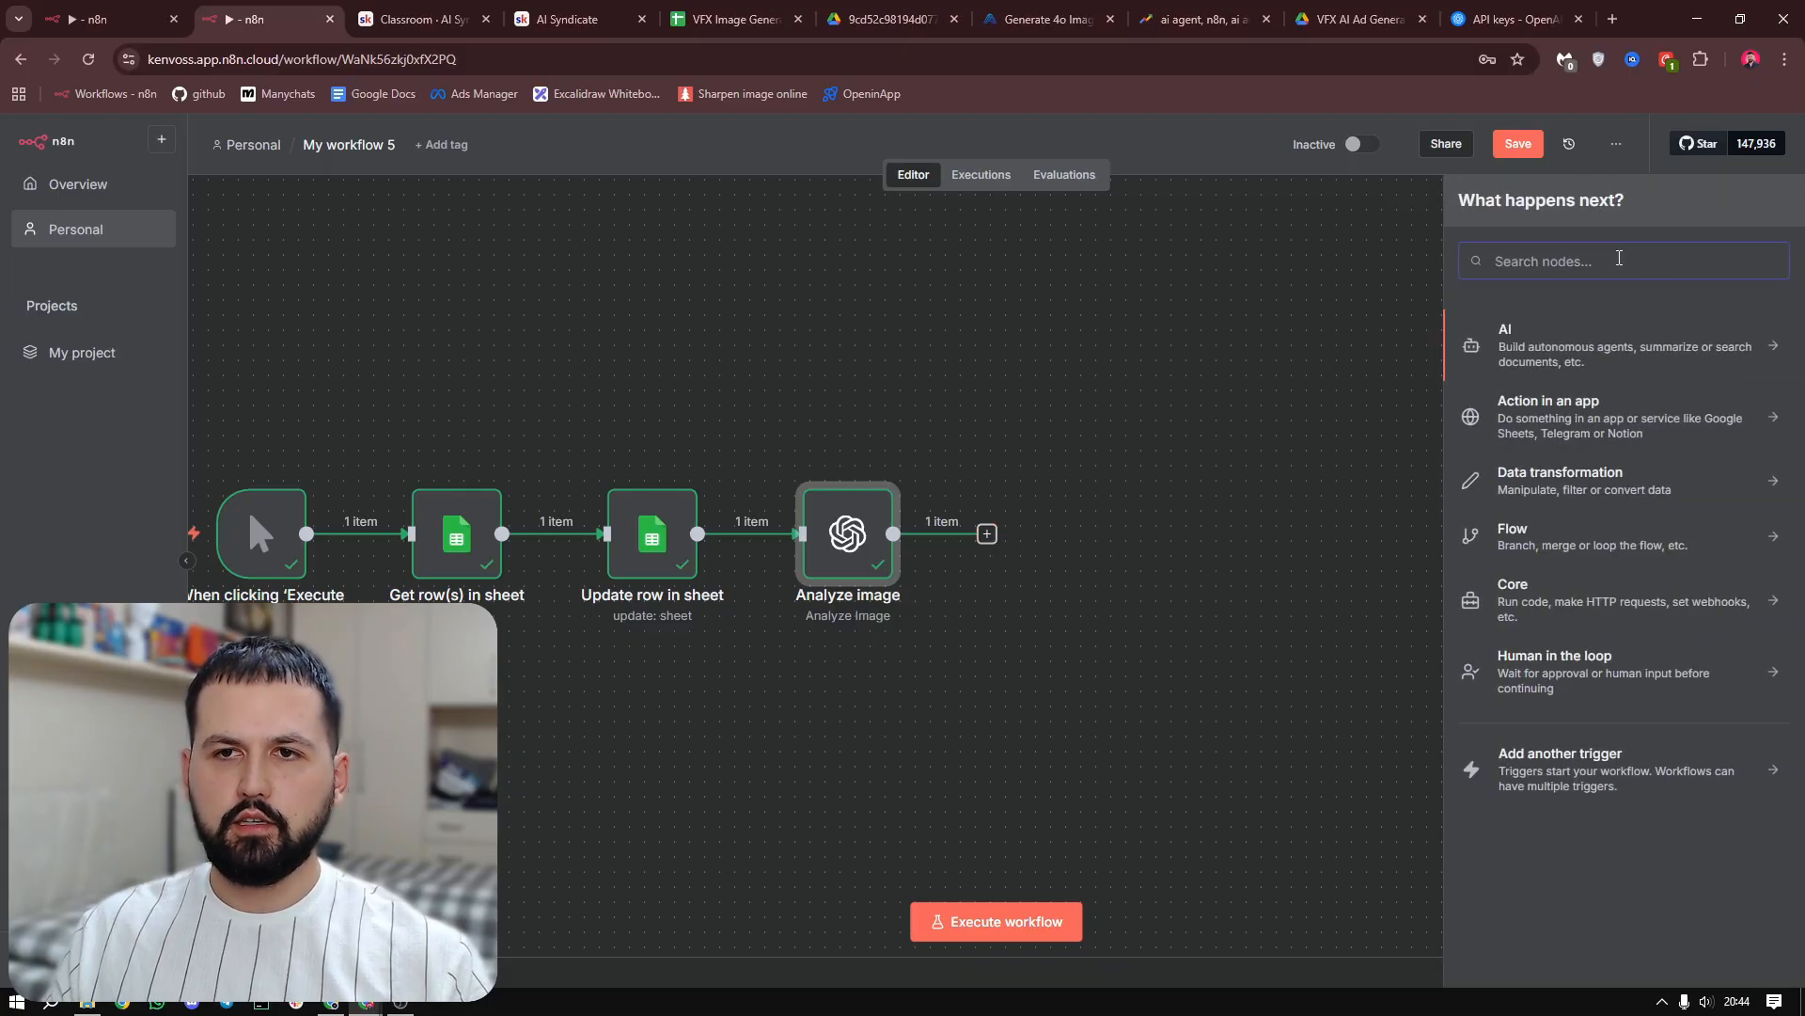
type("ai agent")
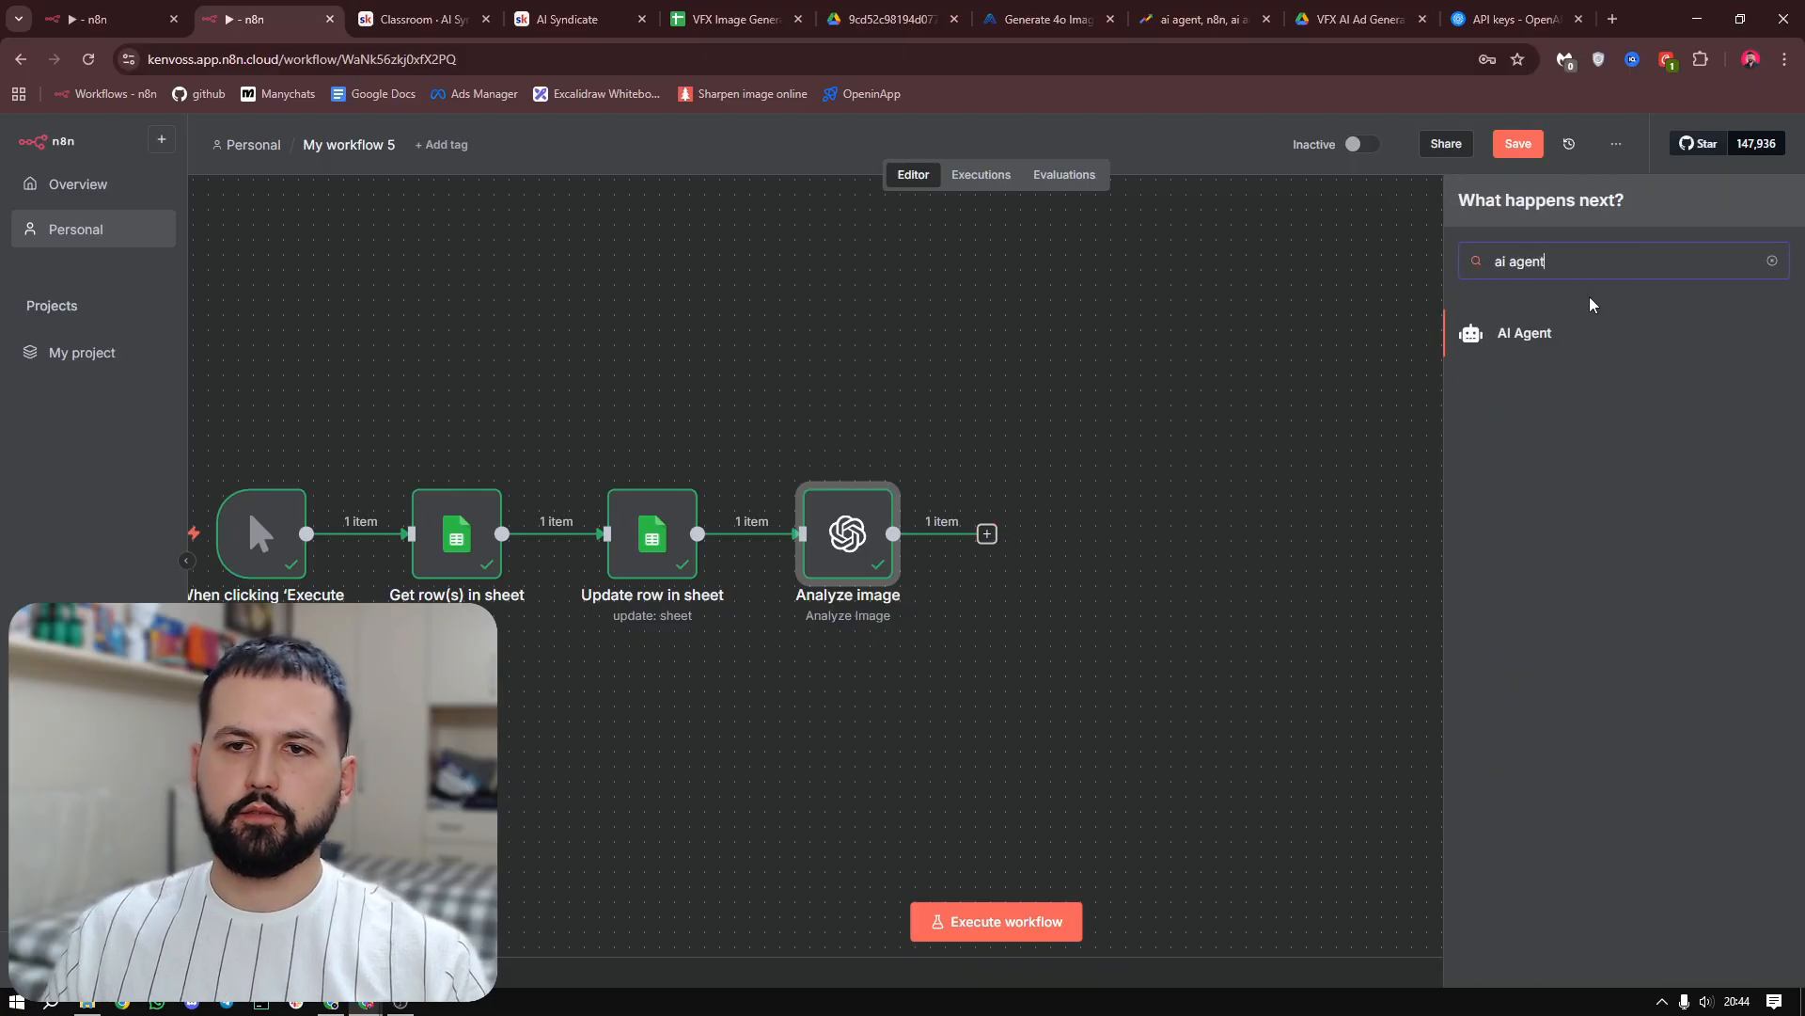
left_click(1572, 339)
Set the AI Agent's prompt source to Define below and paste the image-prompt creation task as an expression in the user message
left_click(917, 336)
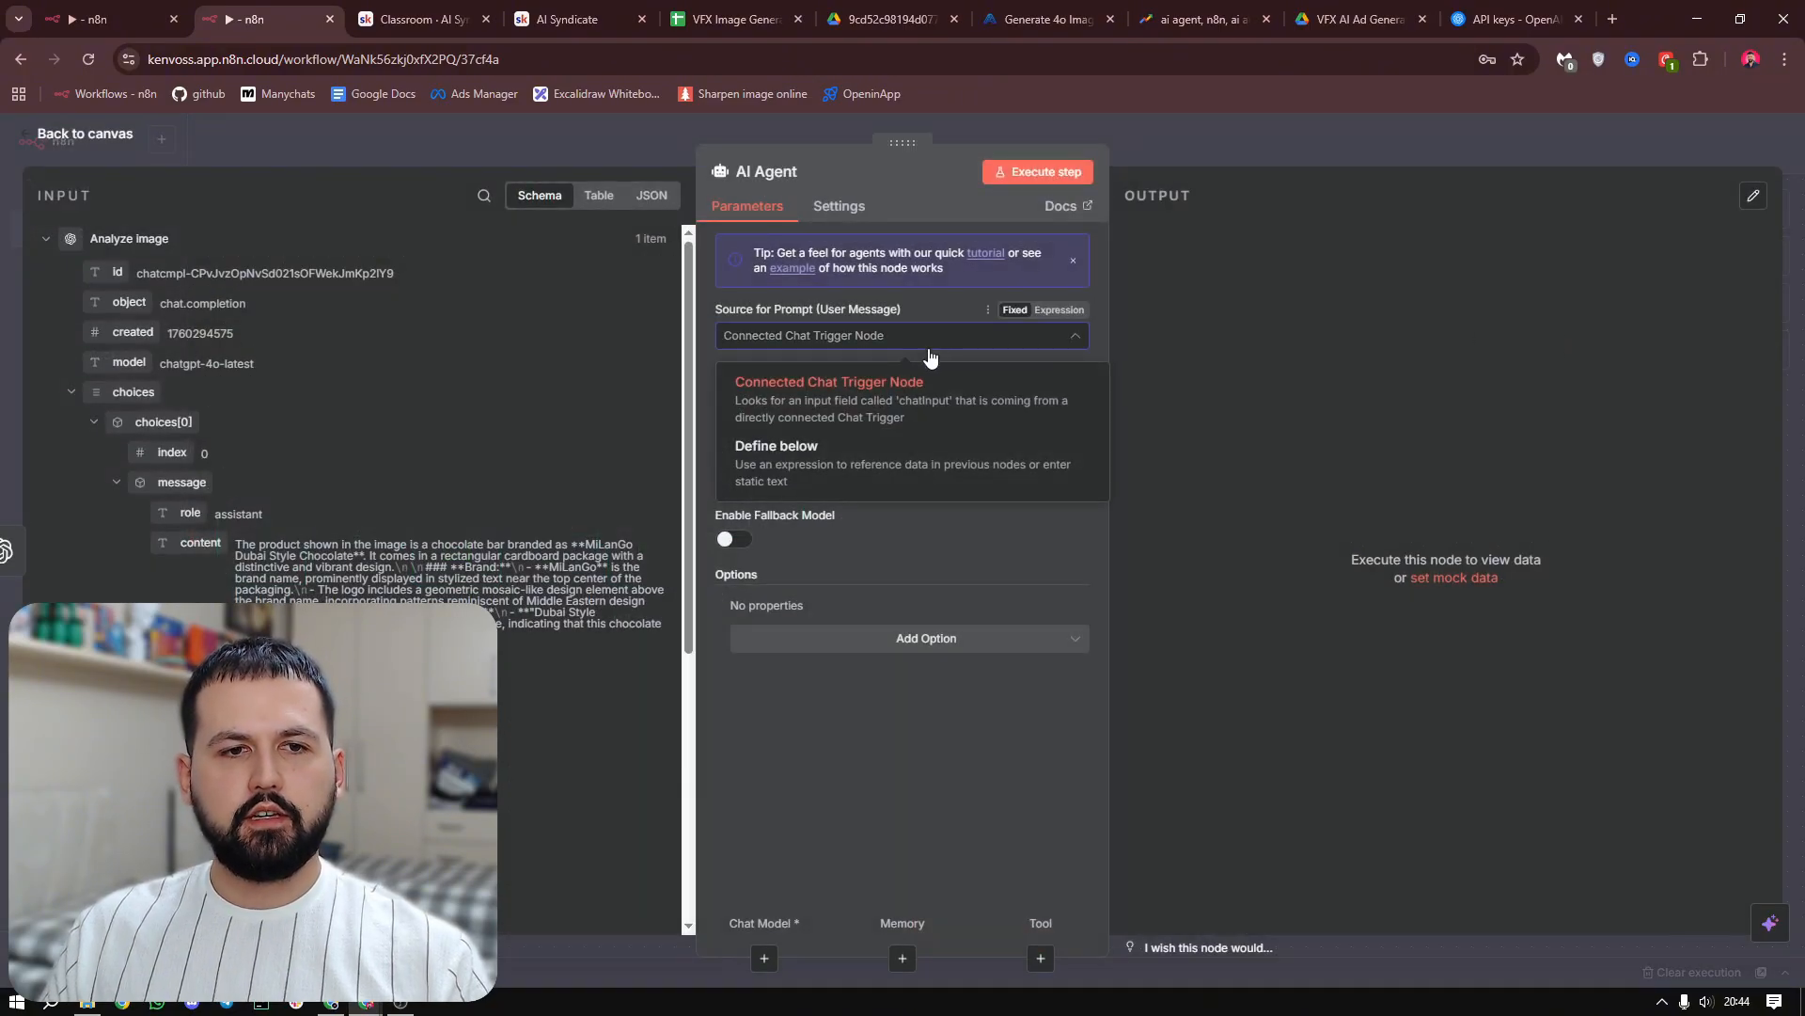
left_click(771, 461)
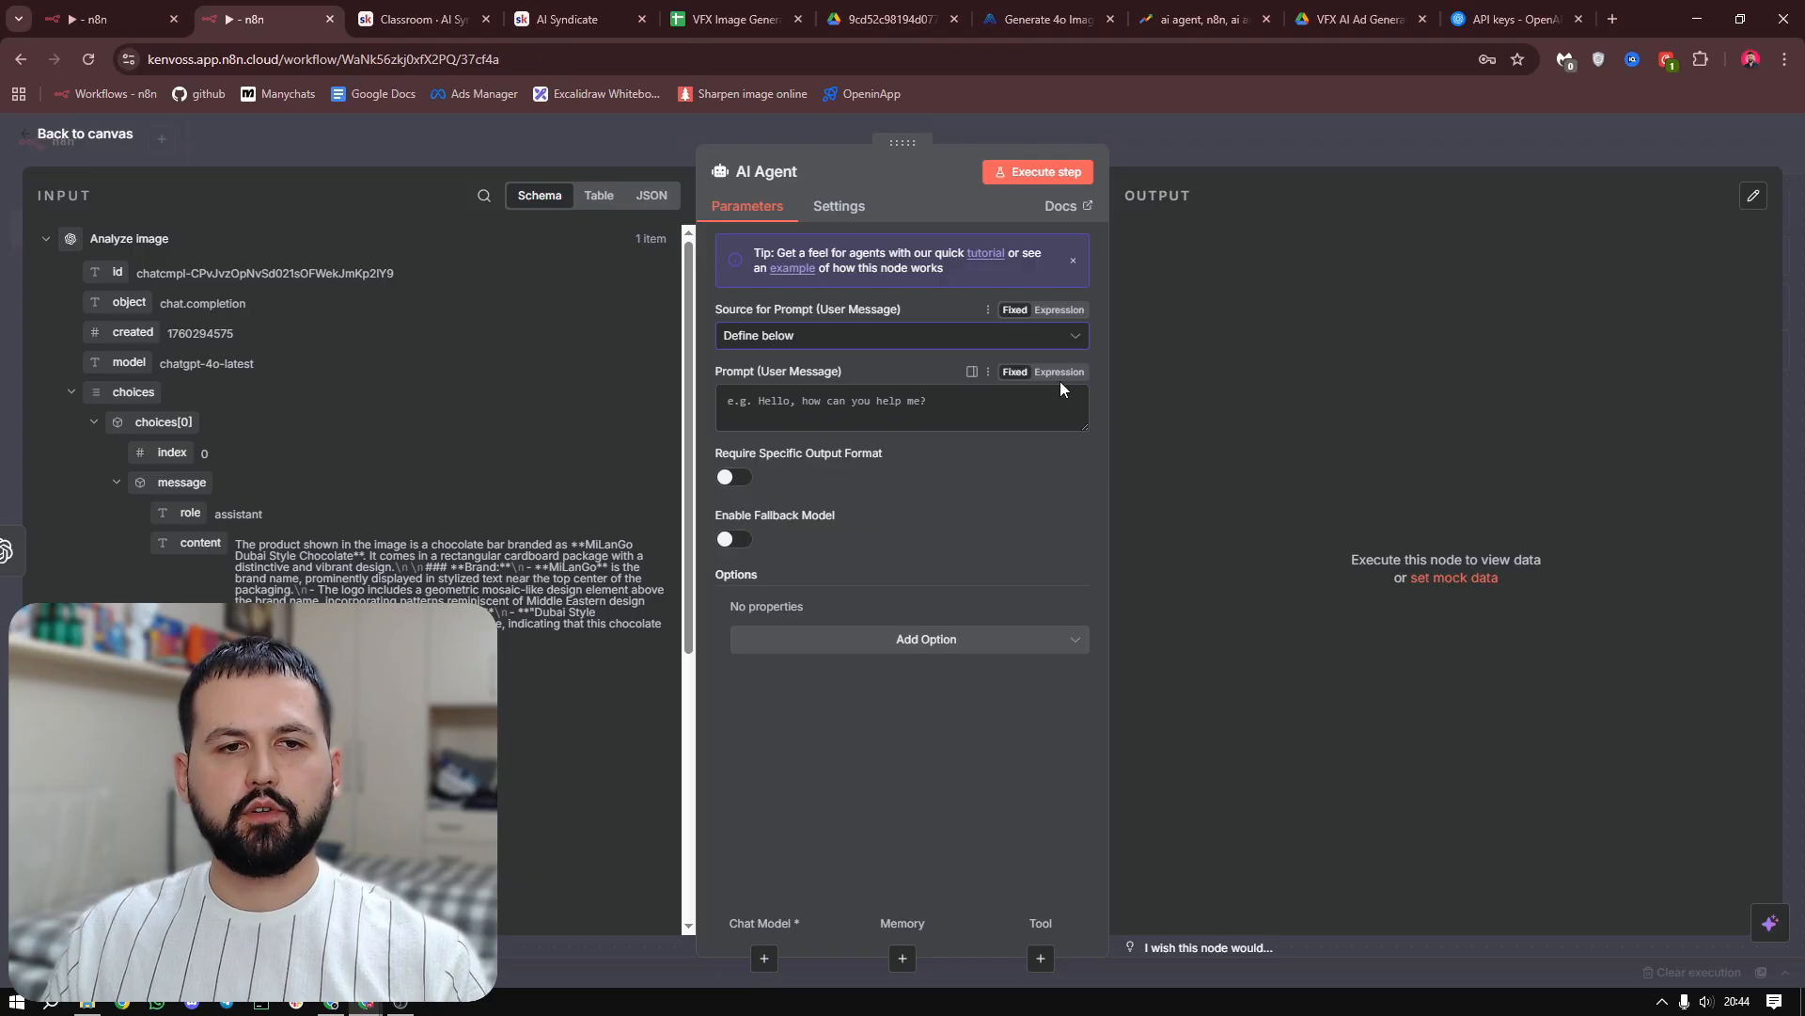
left_click(1060, 372)
left_click(1080, 412)
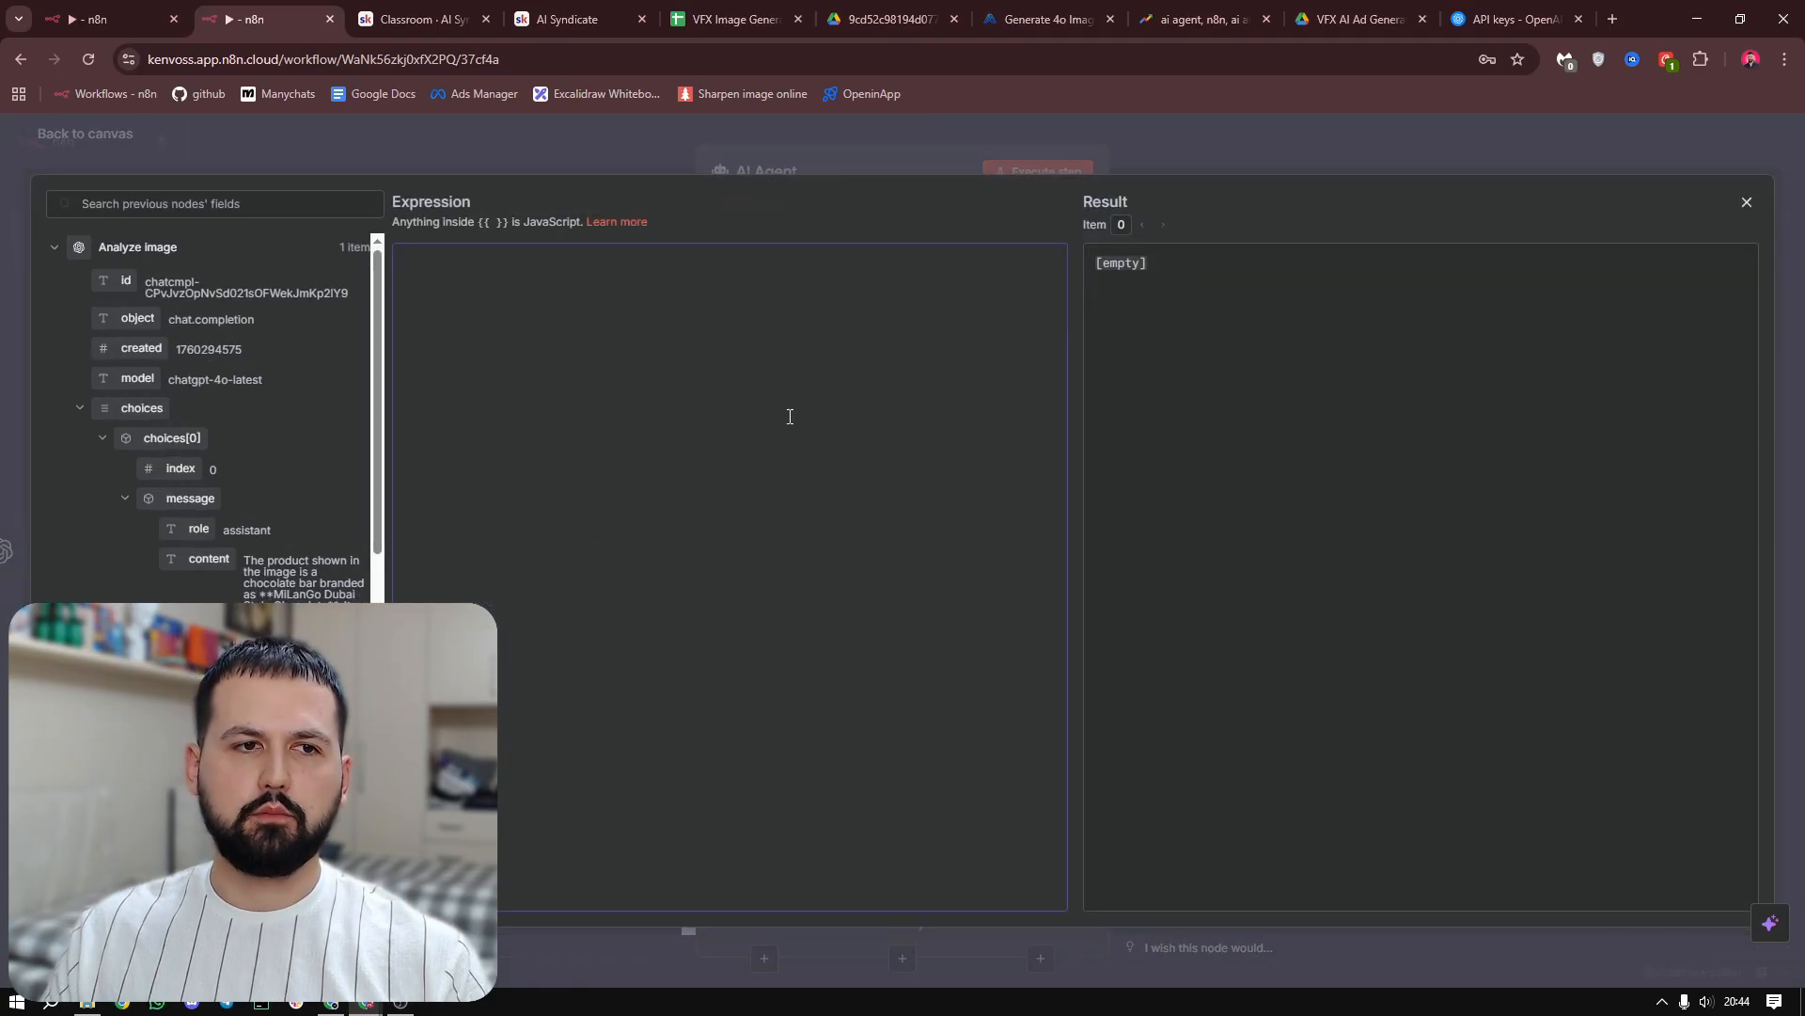
type("Your task: Create image prompts as guided by your system guidelines.  Make sure that the reference image is depicted as ACCURATELY as possible in the resulting images, especially all text.  This is the initial creative brief: Create a professional, high-quality VFX studio shot featuring the product centered and visually emphasized. The background should complement and enhance the product — for example, a beach setting for a beachball or an elegant backdrop for a perfume. The goal is a visually striking, studio-quality image that makes the product stand out.  Description of the product: {{ $json.choices[0].message.content }}  Count of scenes to create: {{ $('Get row(s) in sheet').item.json['Number of Images'] }}  Use the Think tool to double check your output")
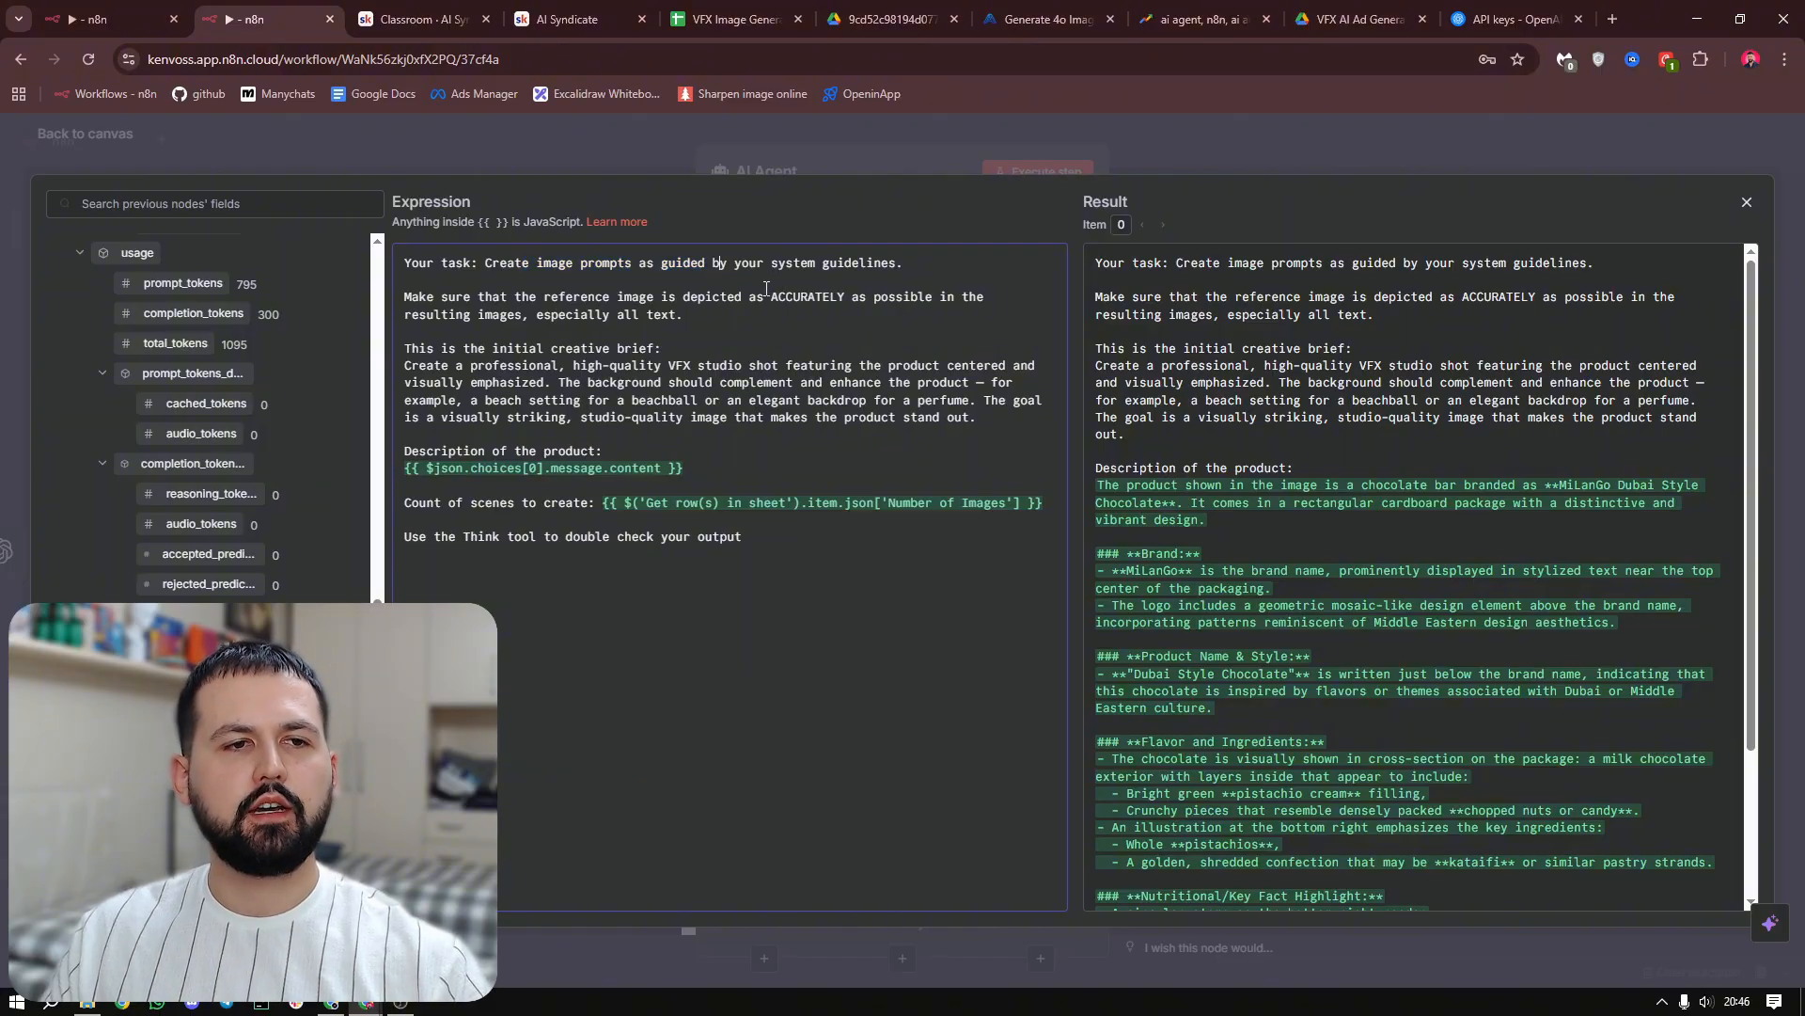
Review the user message's reference image instruction, initial creative brief and product description expression
left_click_drag(558, 297, 742, 296)
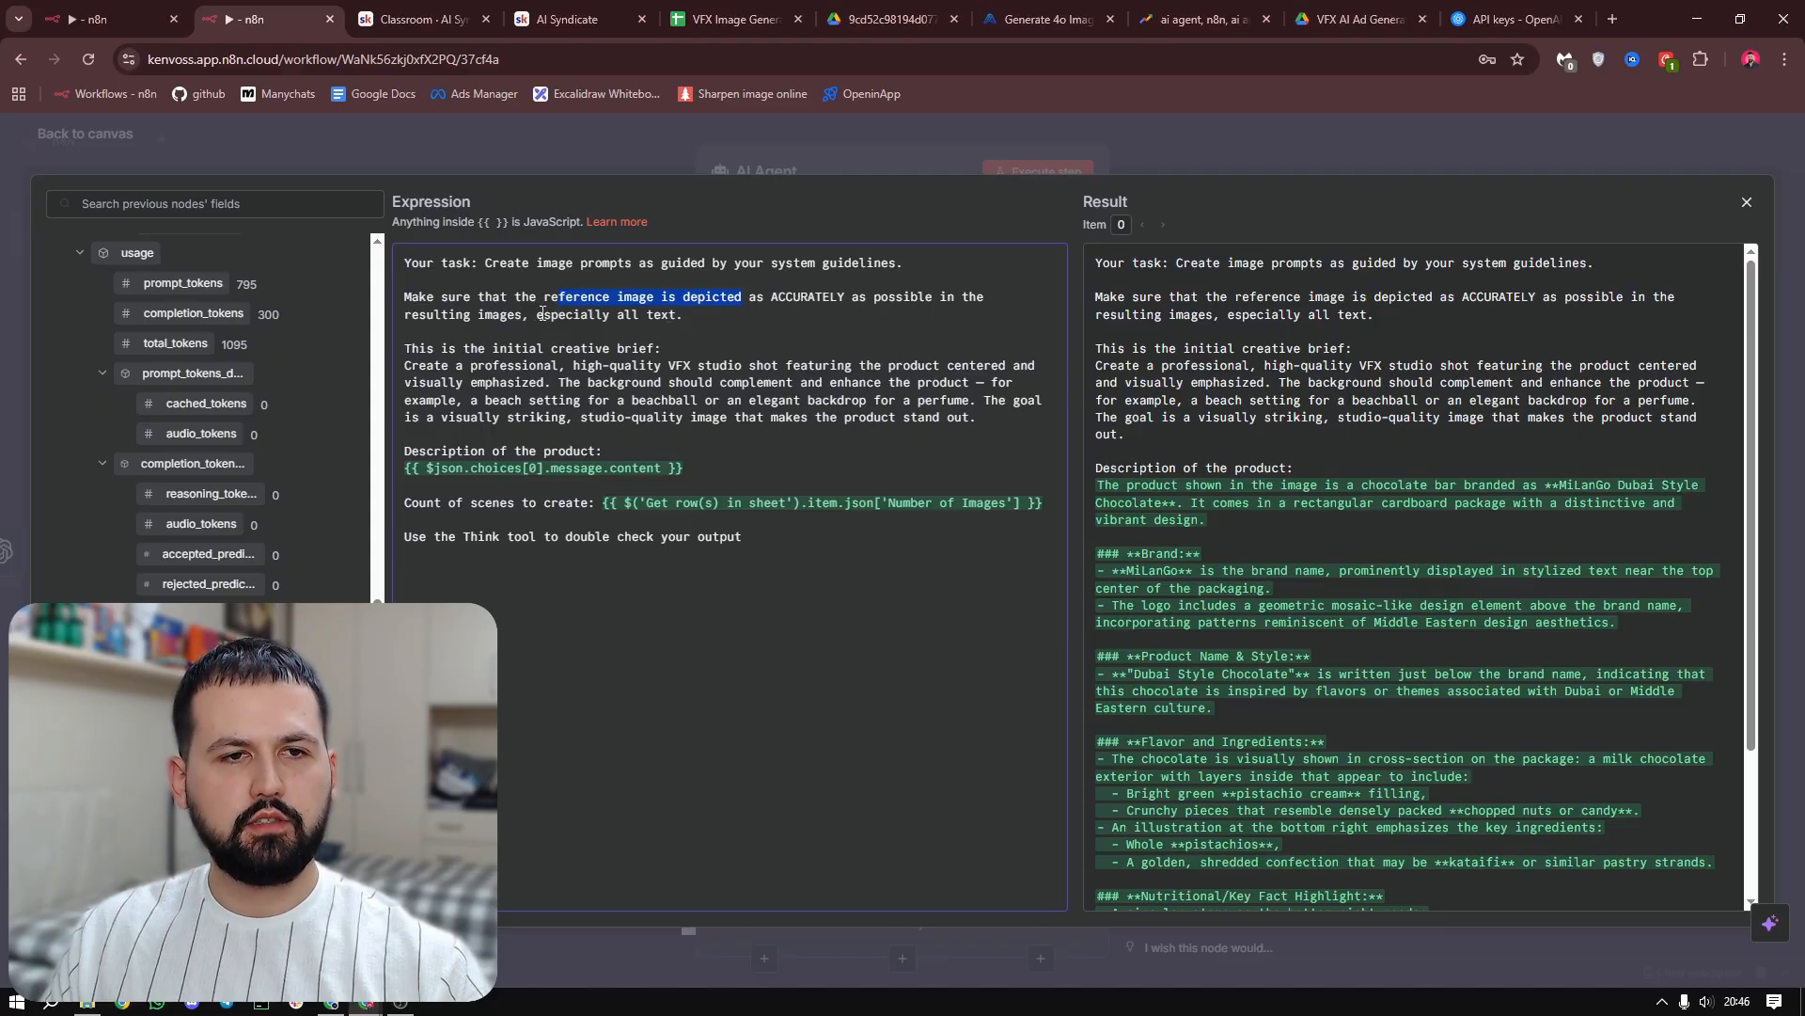
left_click_drag(992, 421, 395, 366)
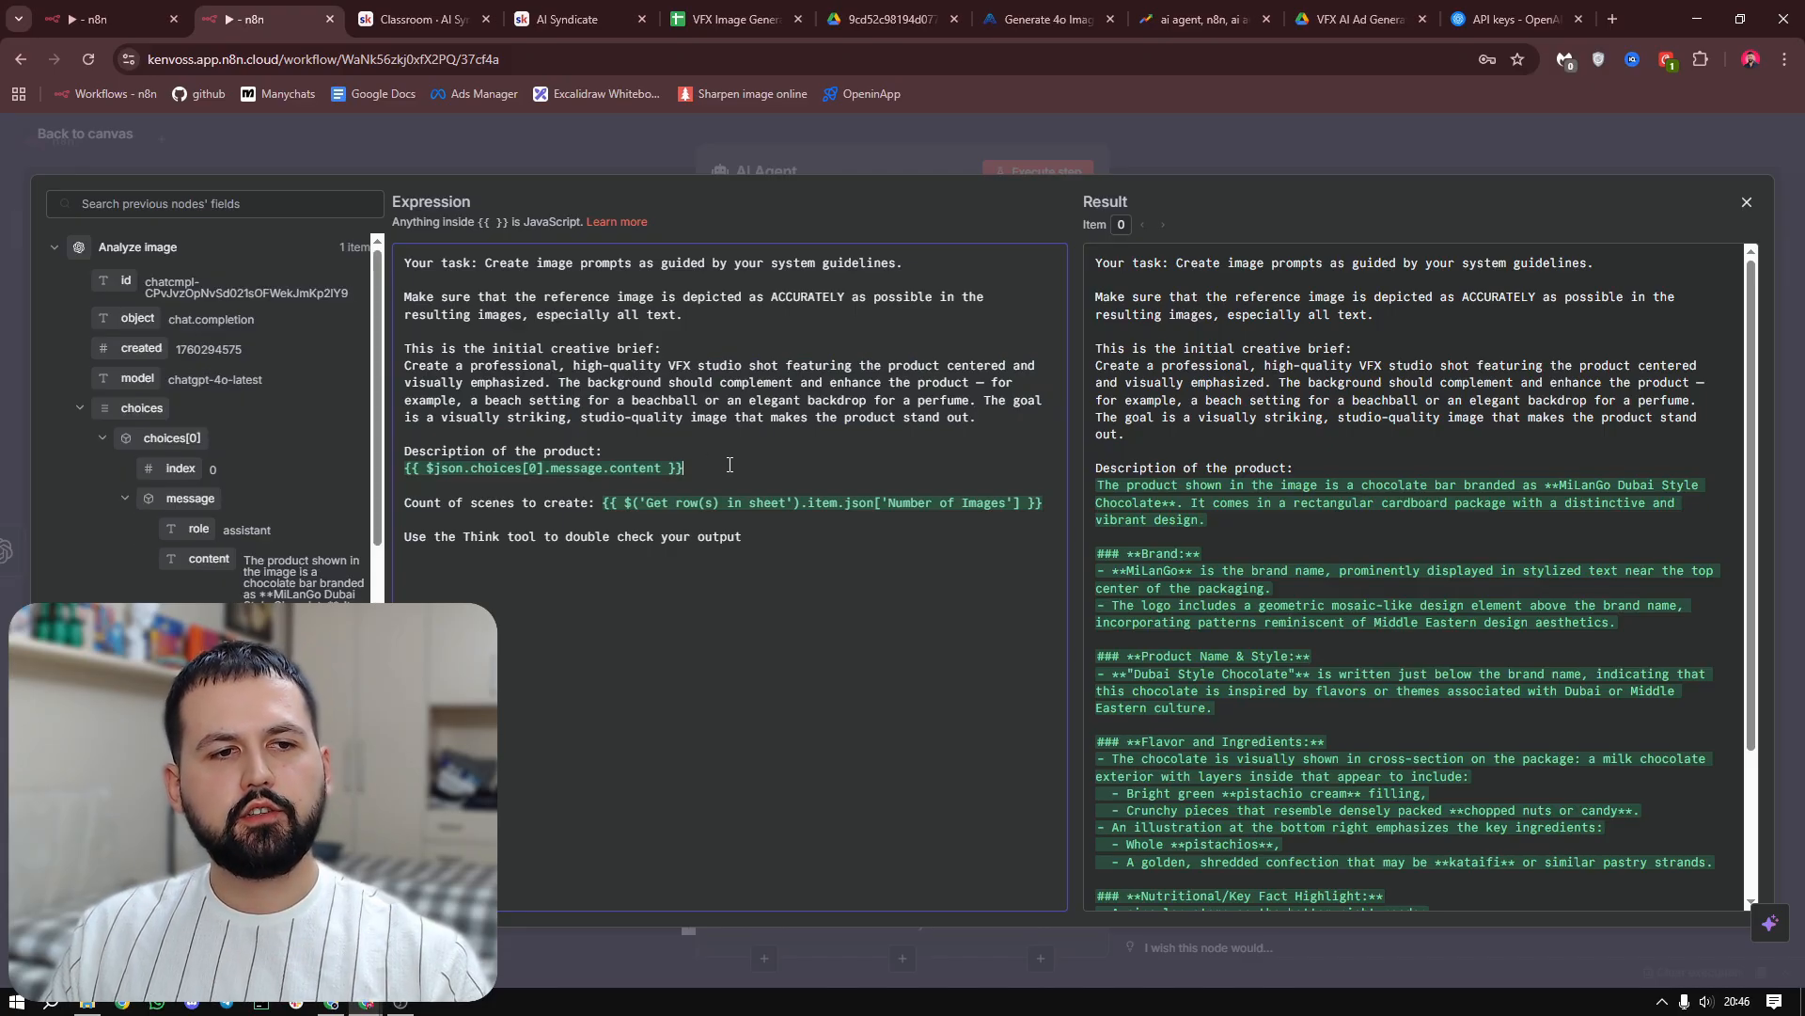
left_click_drag(730, 465, 406, 475)
left_click(750, 464)
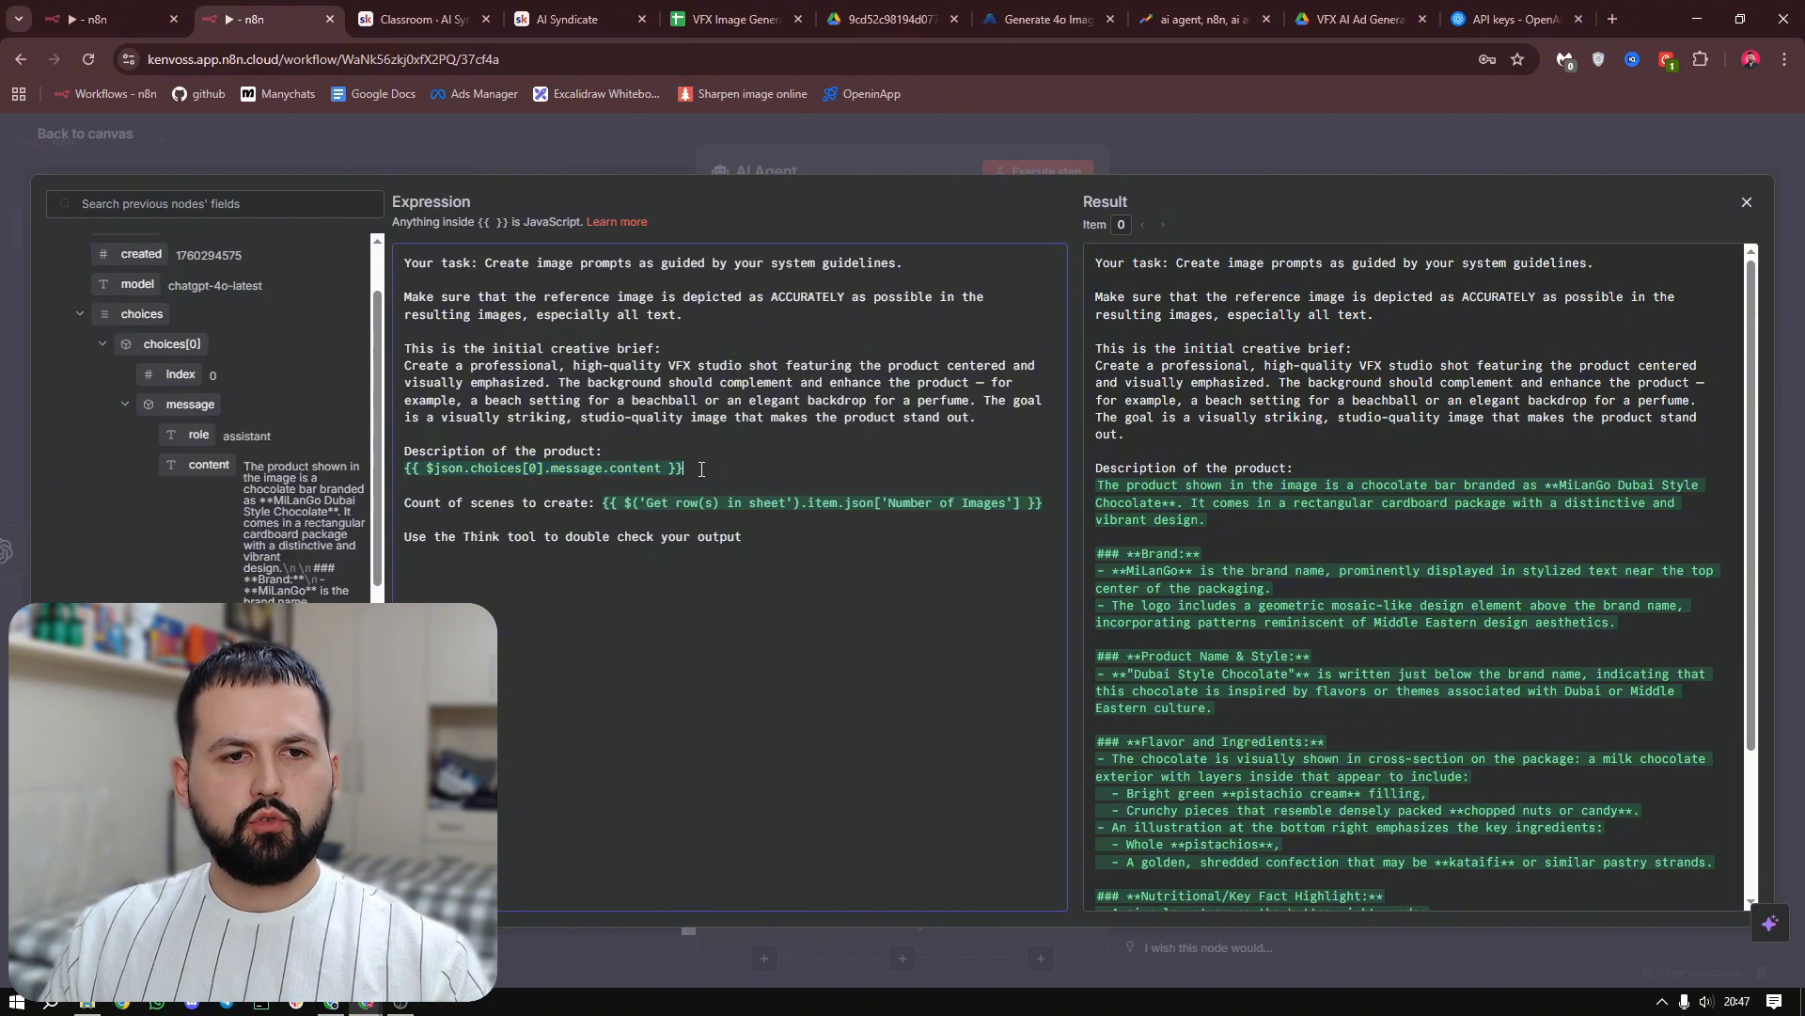
Insert Analyze image's message content field after the existing description expression, then remove the duplicate
scroll(232, 422, "up", 2)
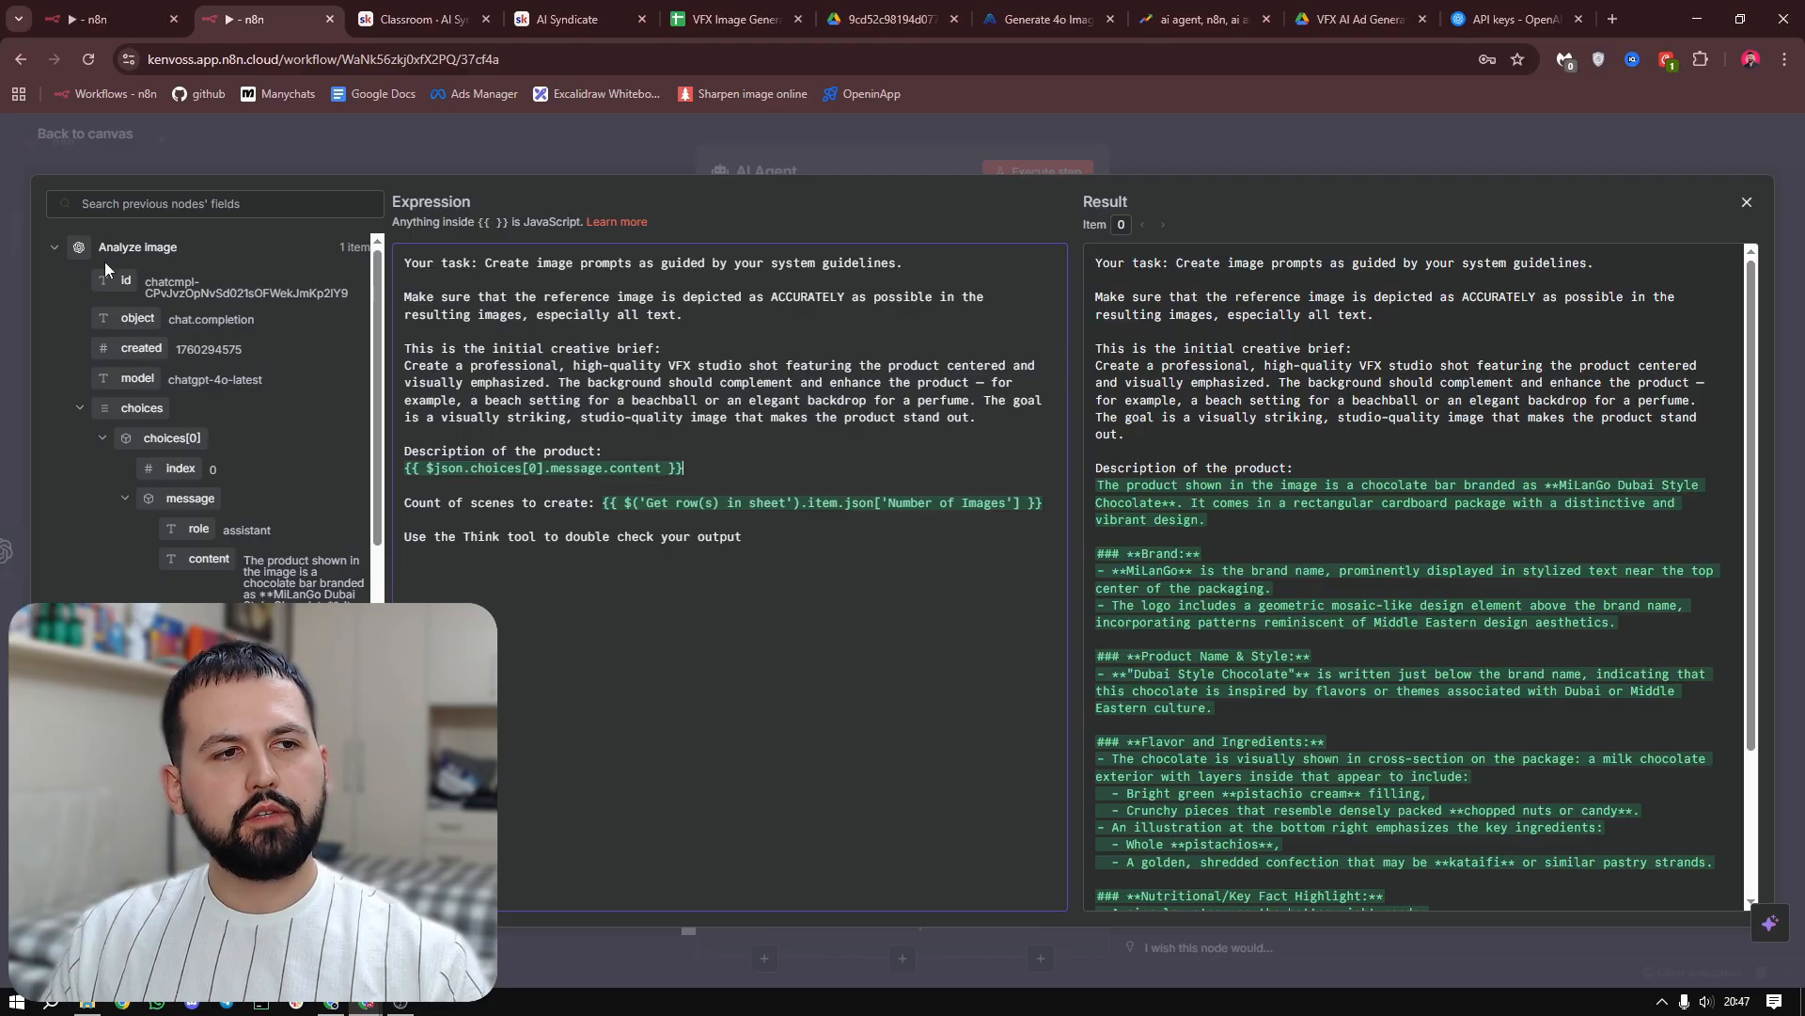
scroll(240, 424, "down", 2)
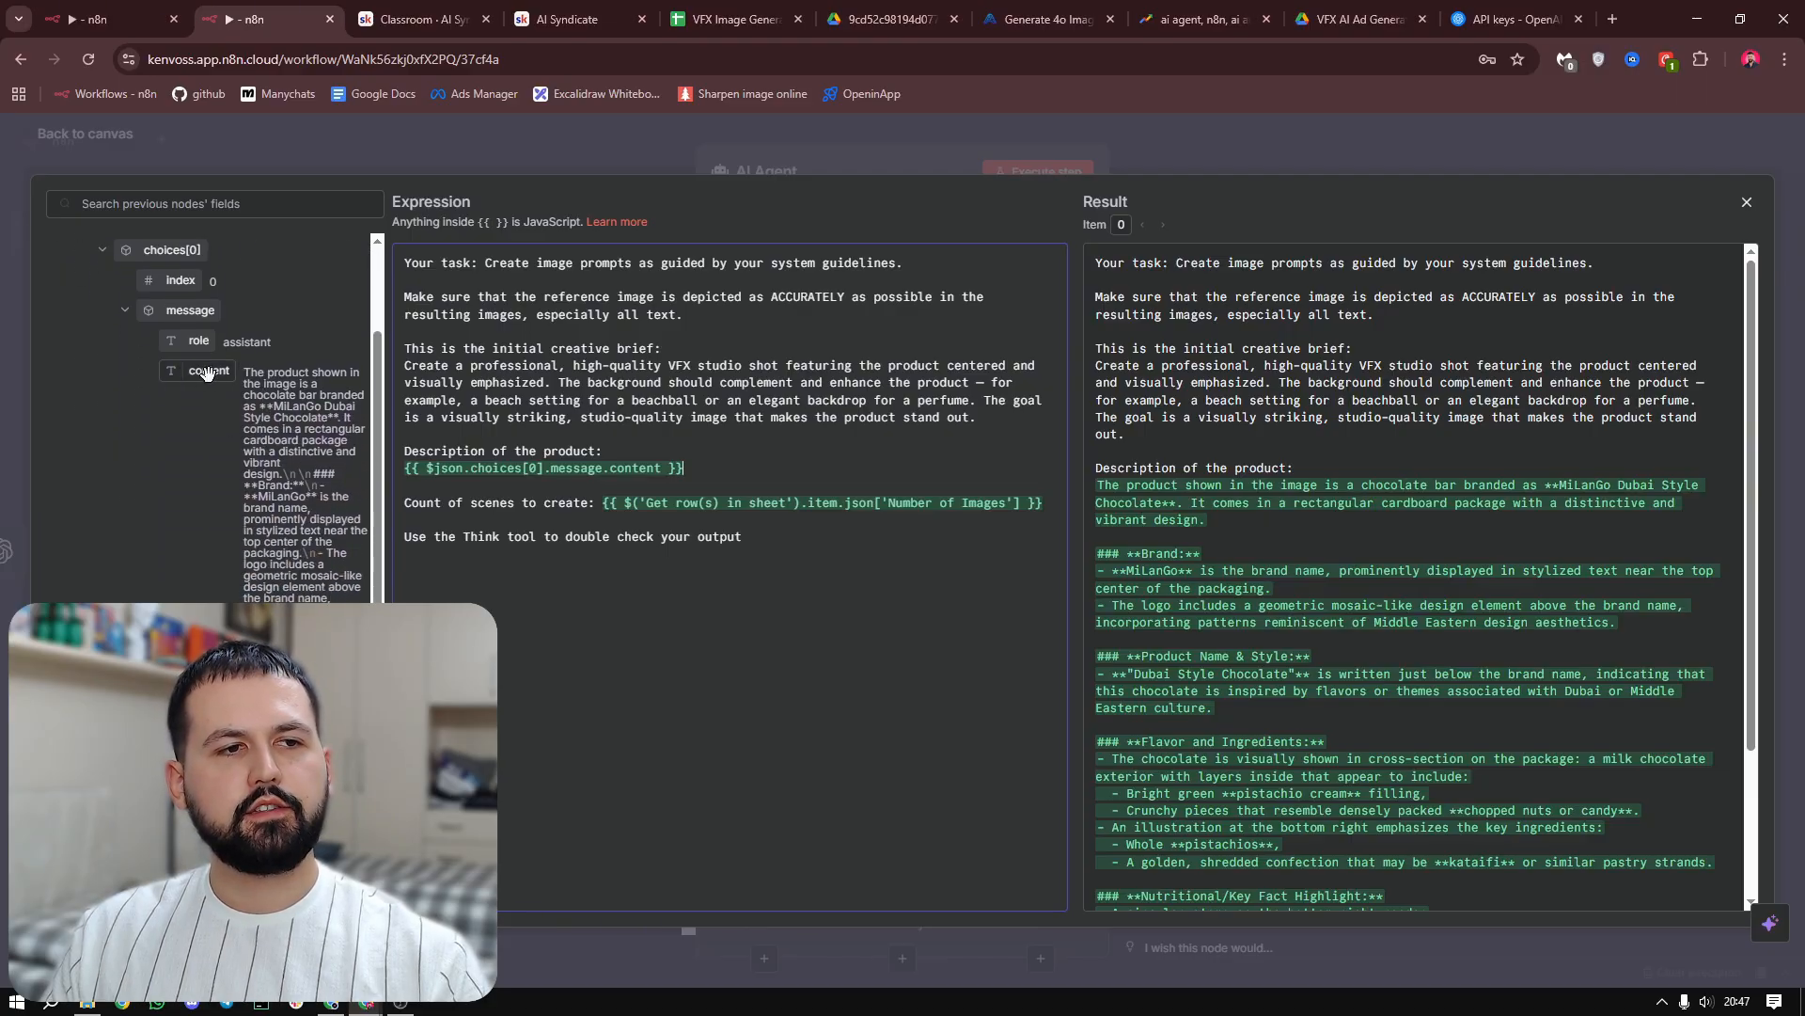
left_click_drag(207, 372, 727, 478)
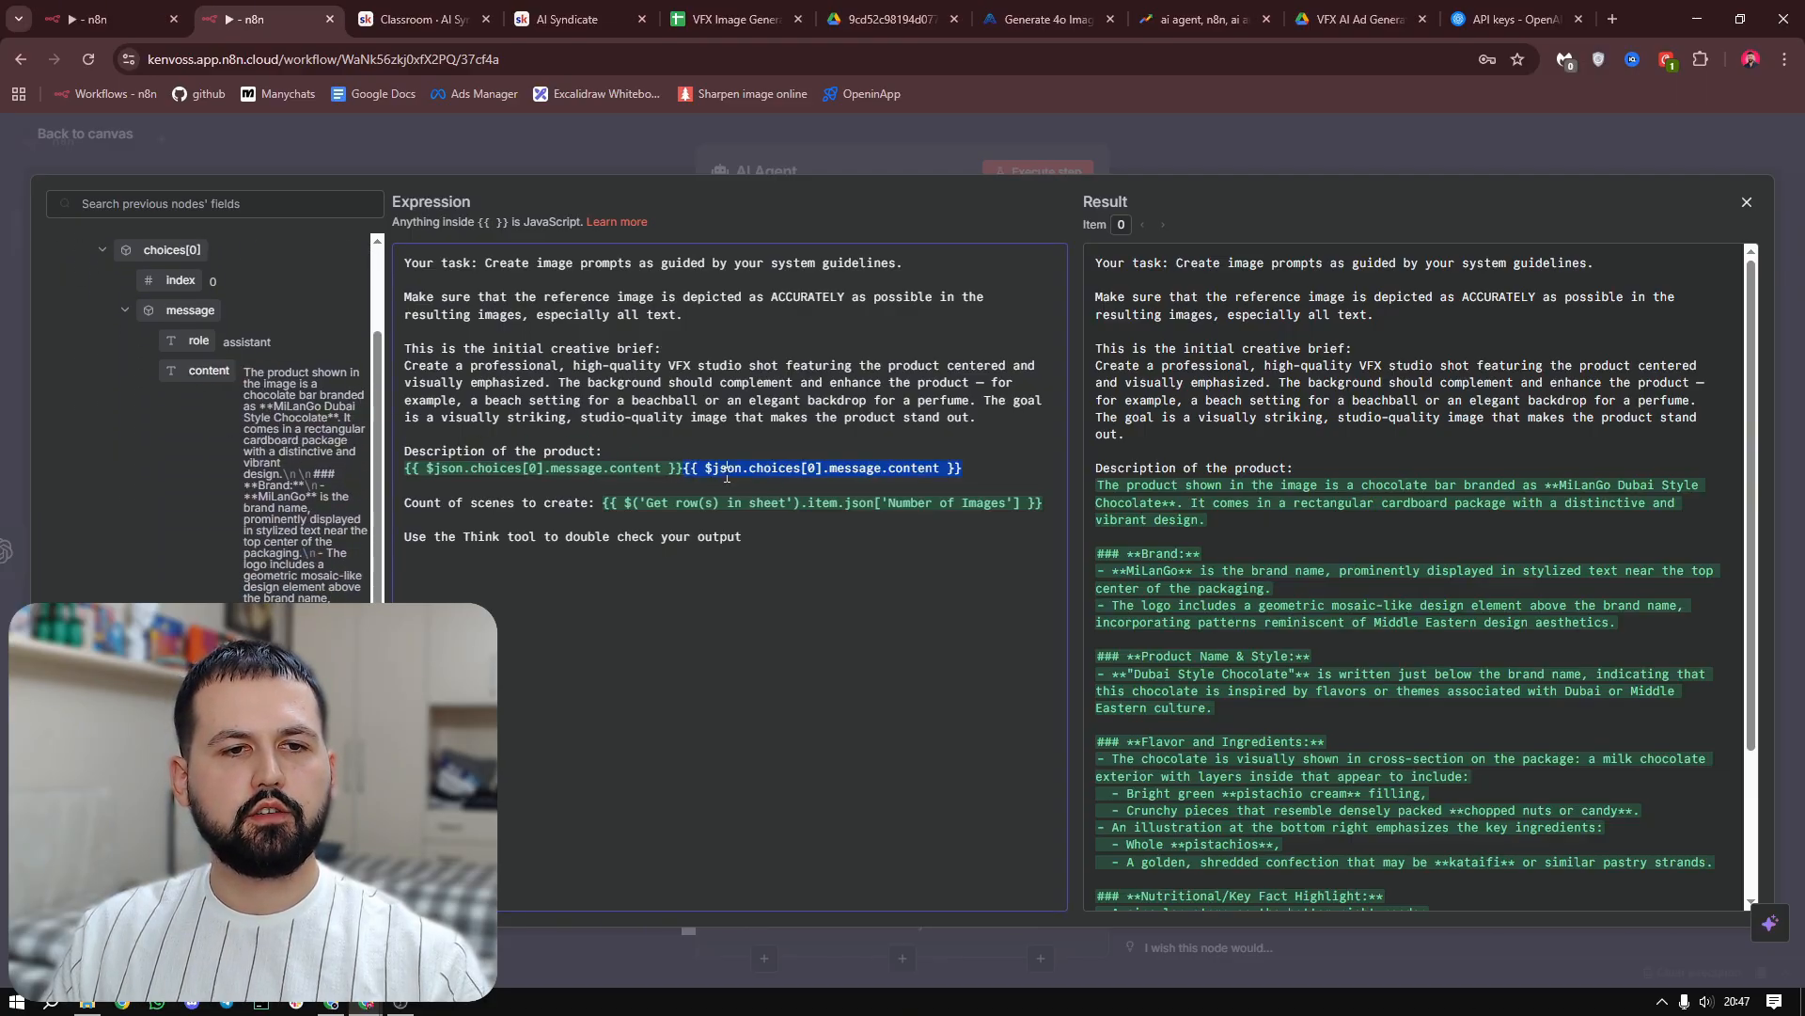
left_click_drag(962, 467, 684, 468)
key("BackSpace")
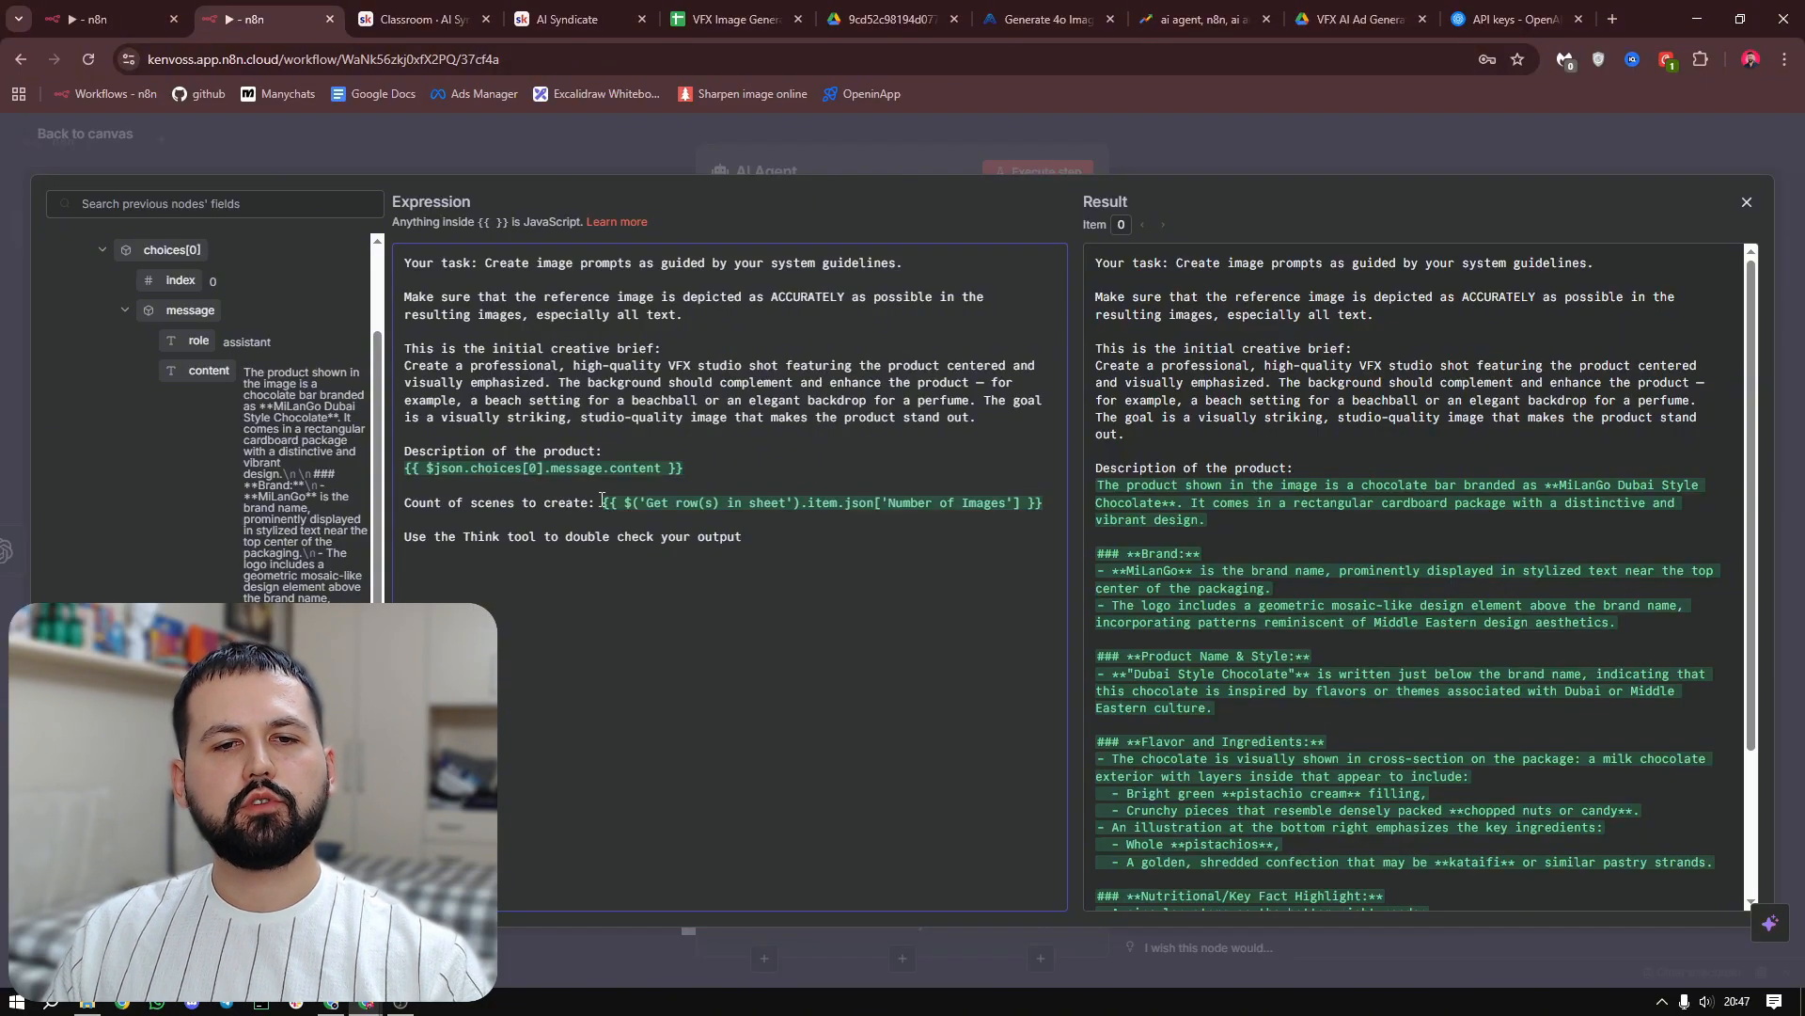
Look through the previous nodes' fields down to Get row(s) in sheet and close the user message editor
scroll(285, 517, "down", 5)
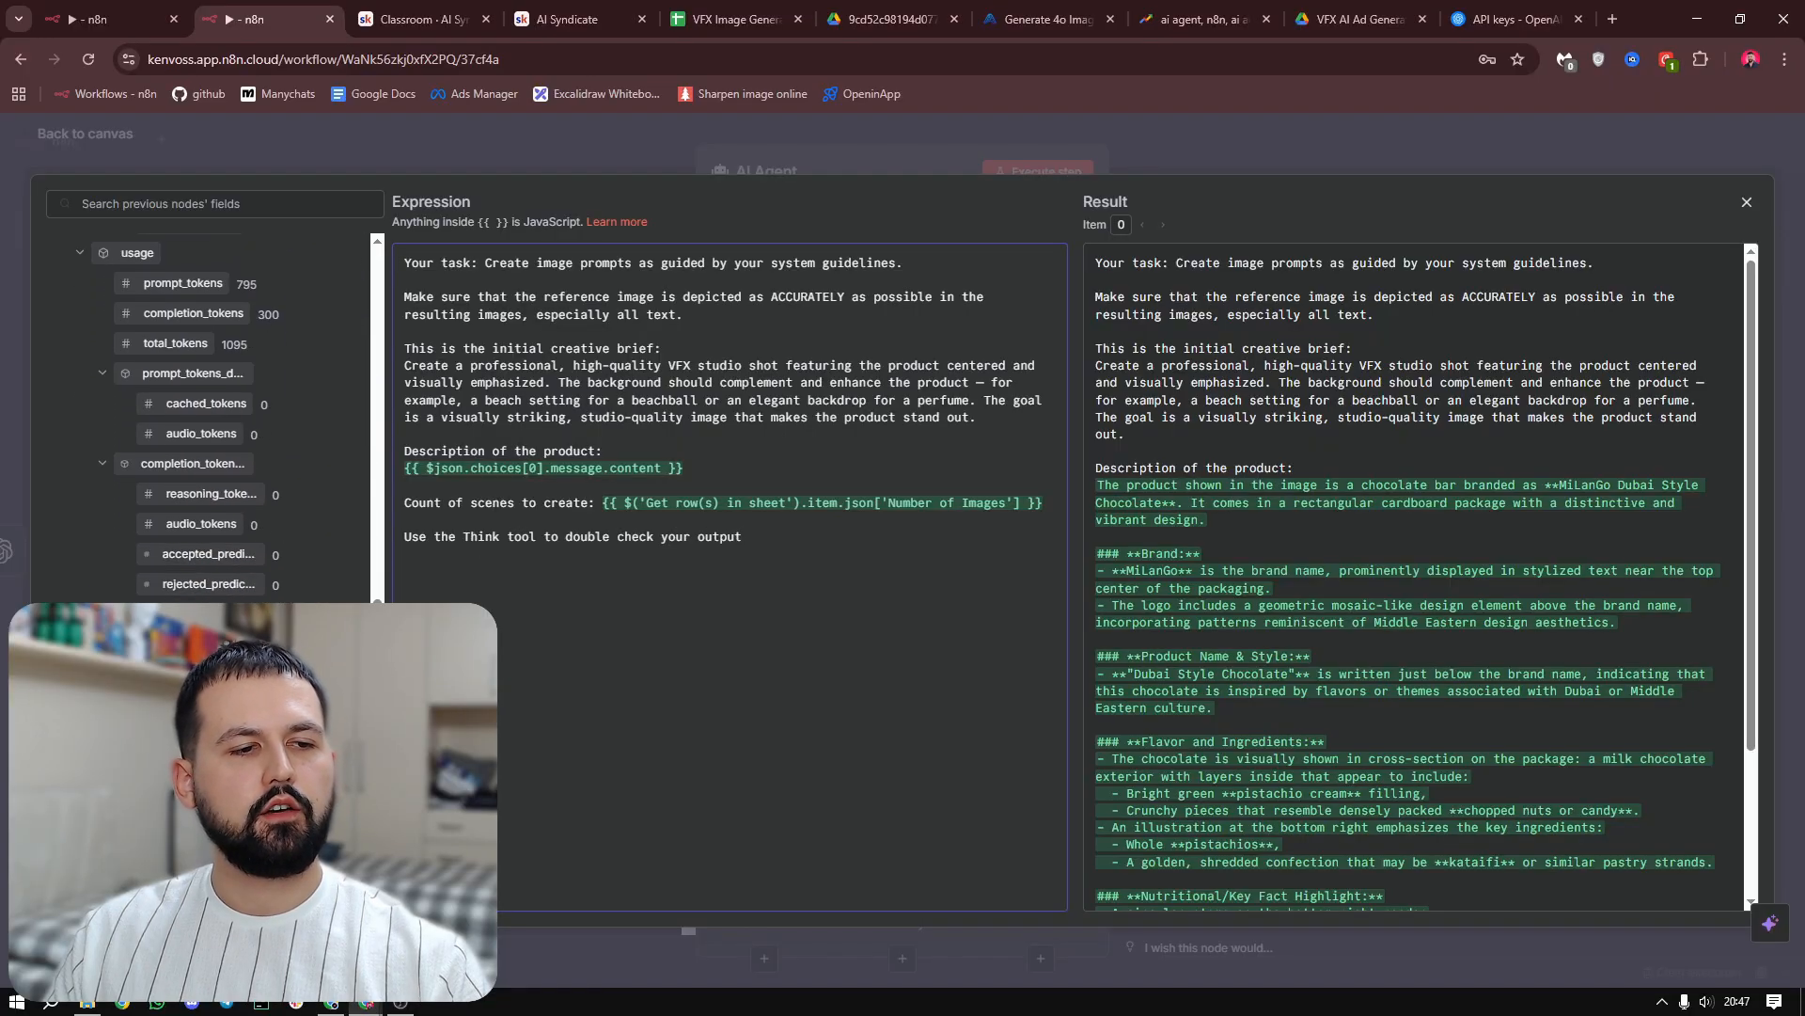
scroll(207, 423, "down", 3)
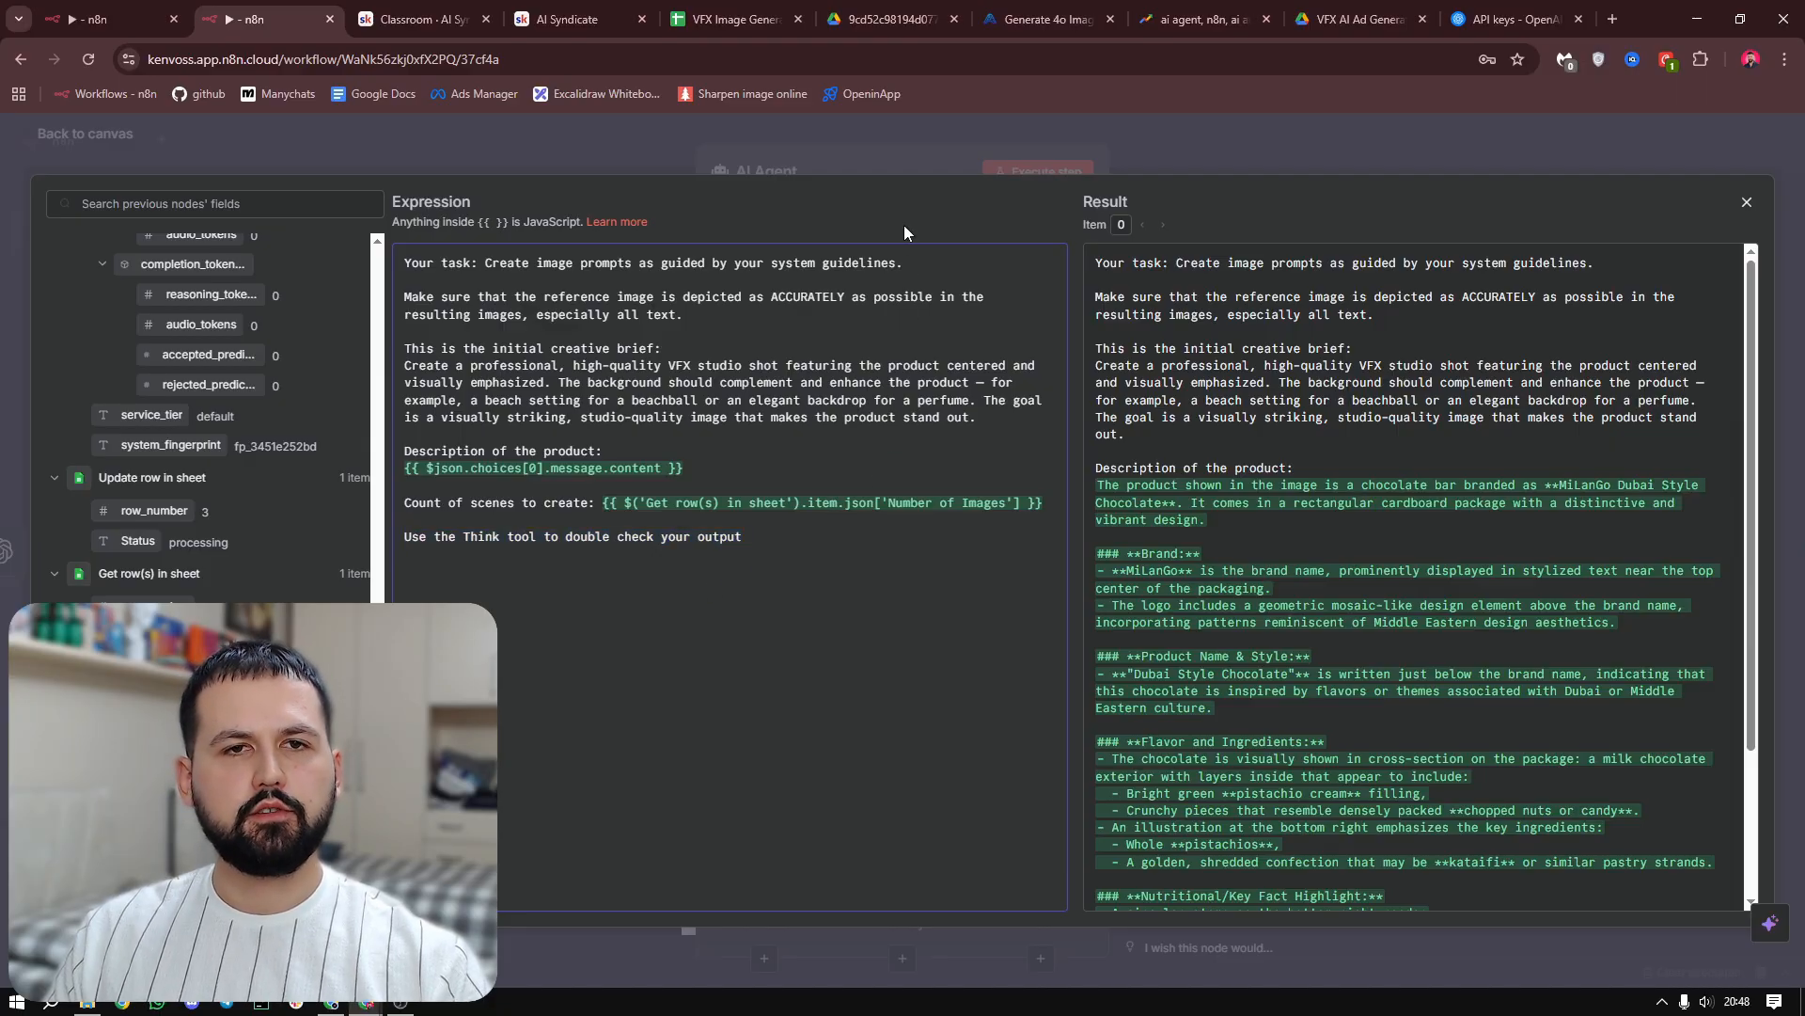
left_click(921, 149)
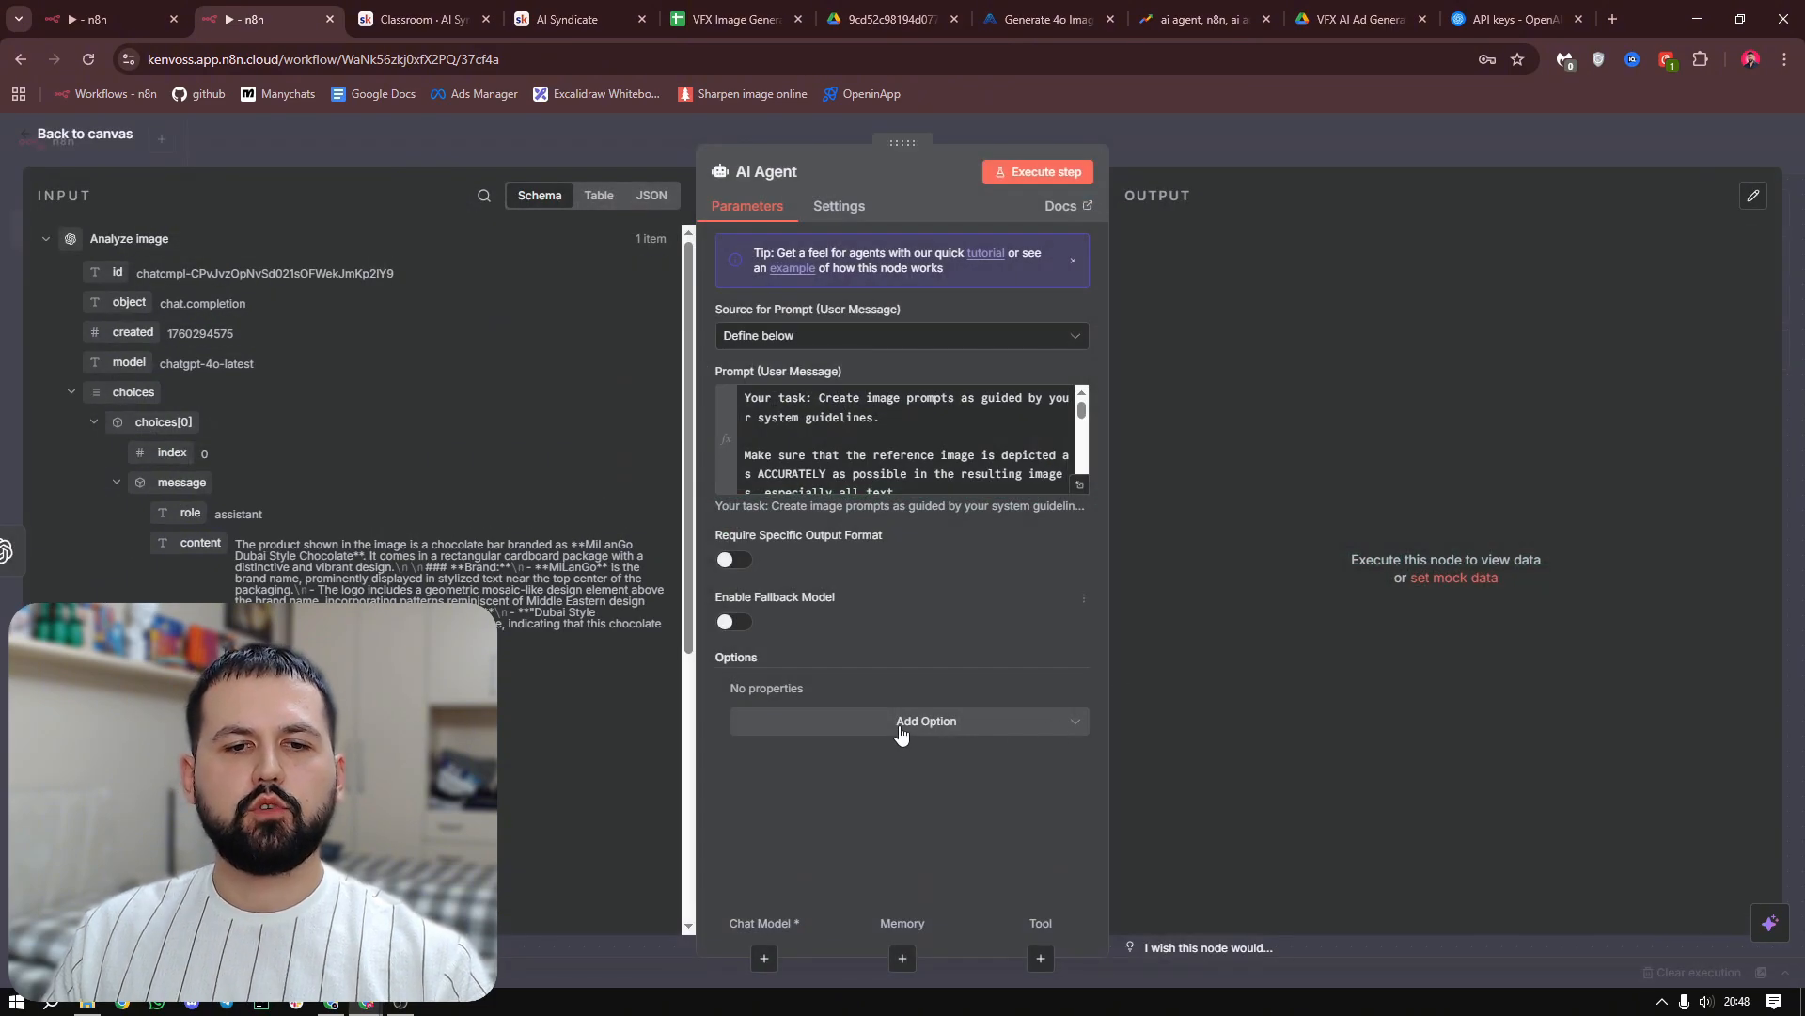
Add a System Message option to the AI Agent as an expression and replace its default text with the VFX Product Image Prompt Generator prompt
left_click(994, 737)
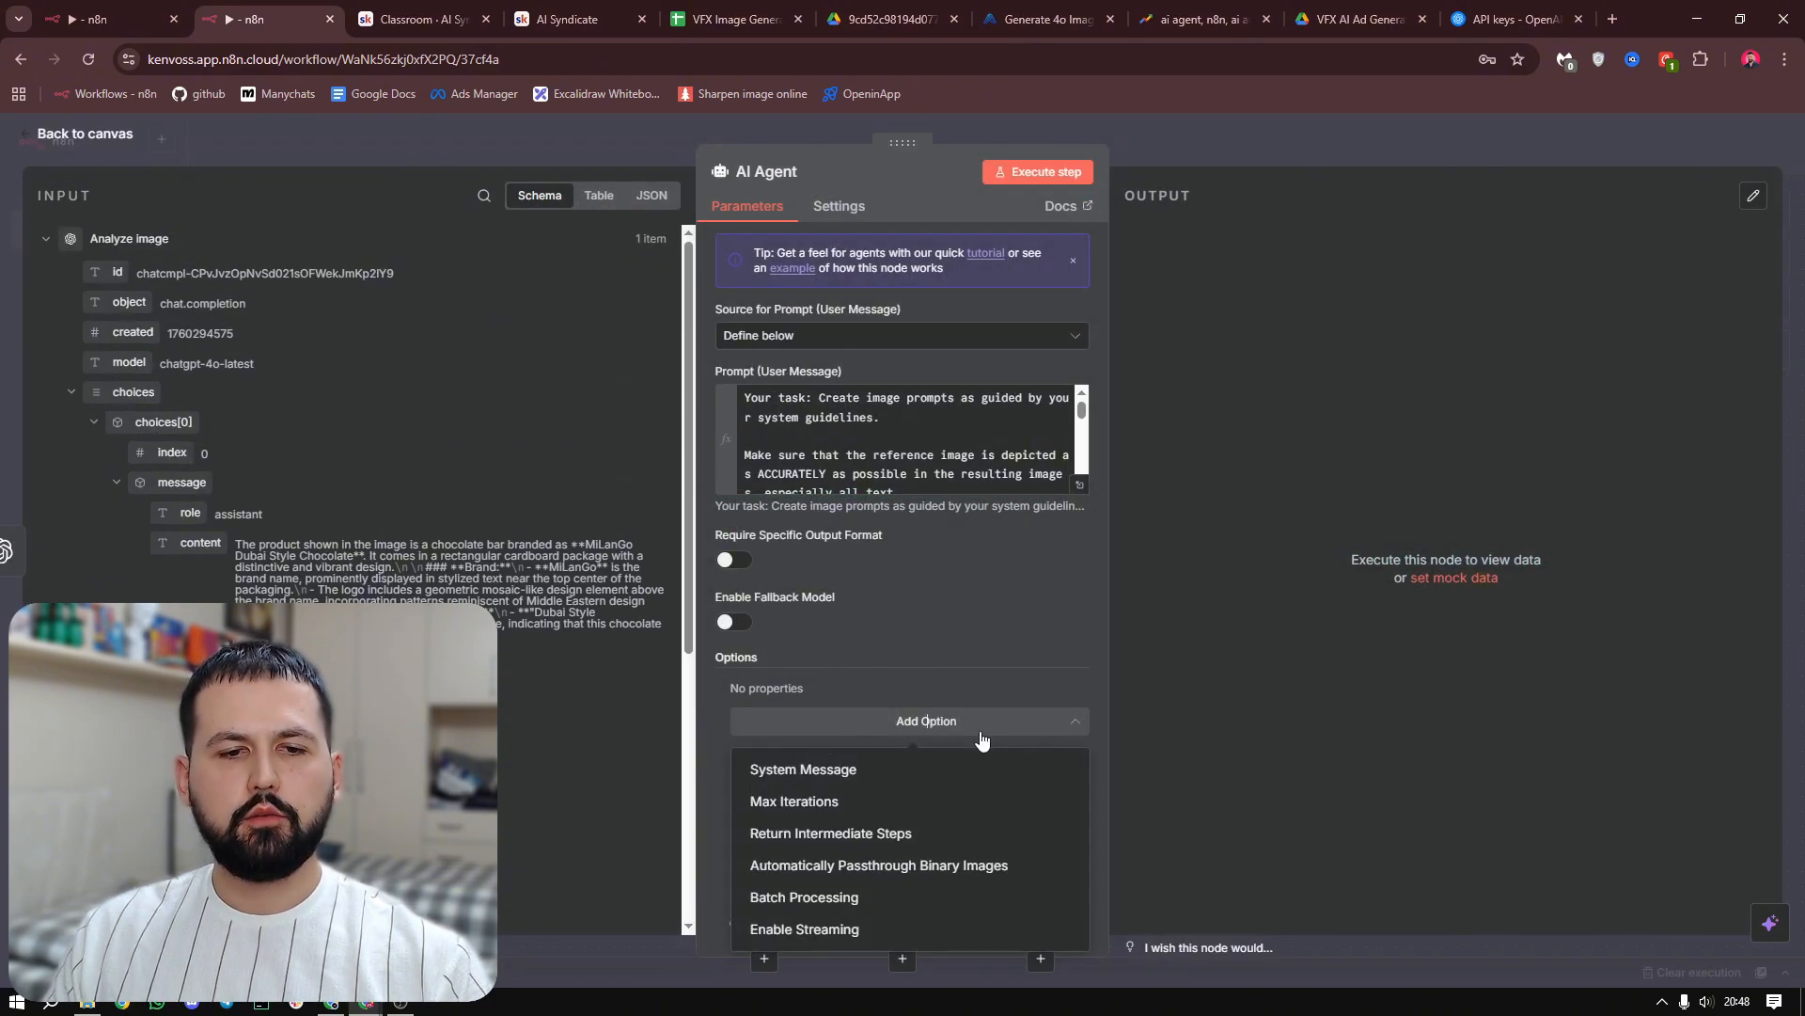
left_click(833, 784)
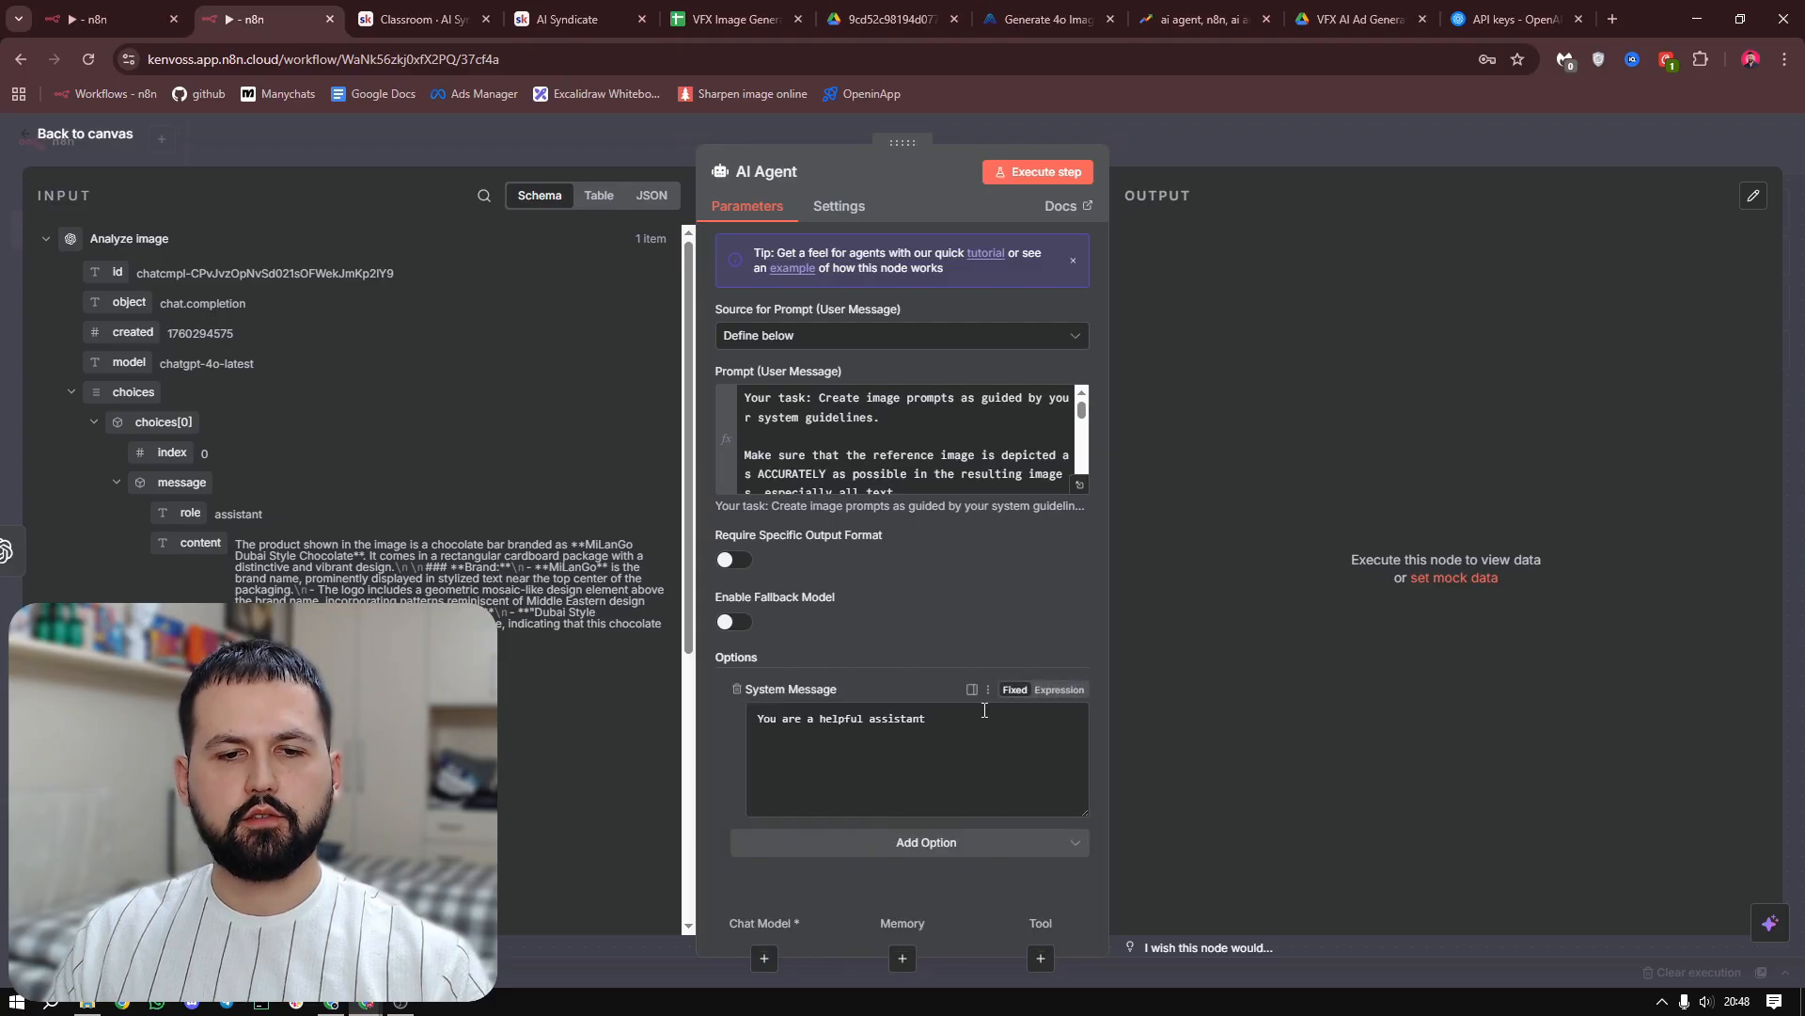
left_click(1060, 689)
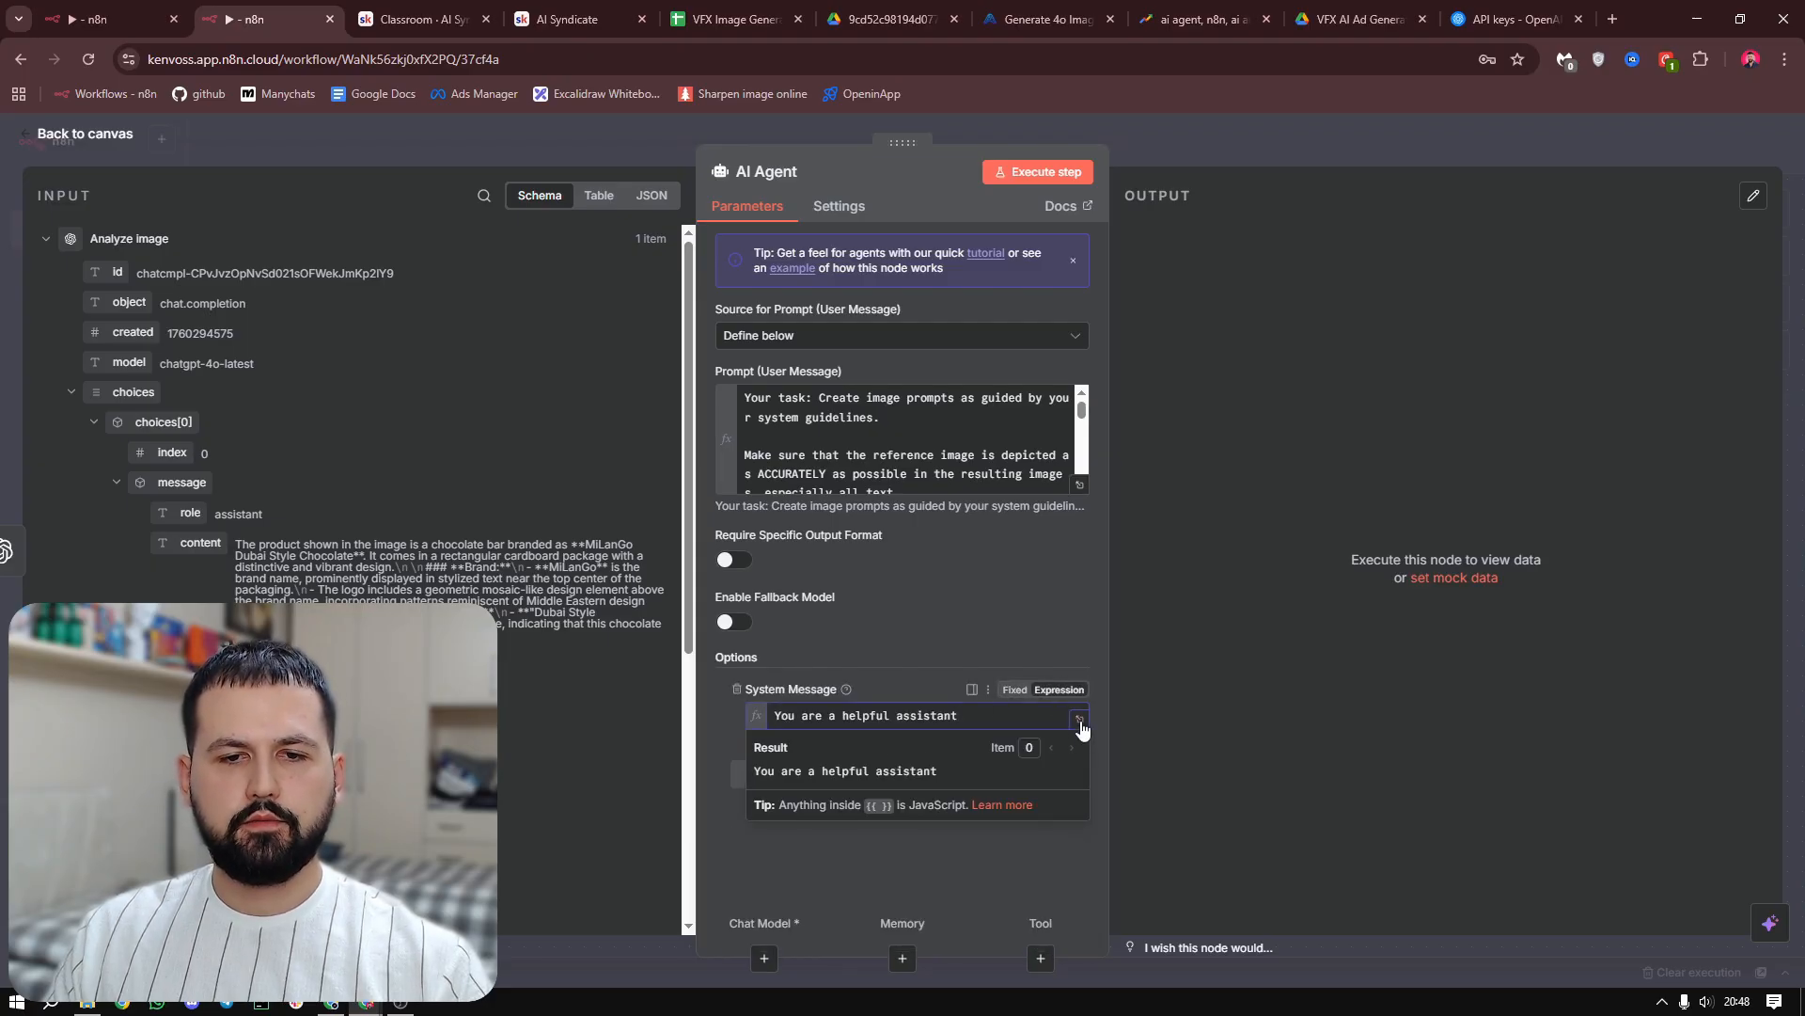
left_click(1080, 722)
key("BackSpace")
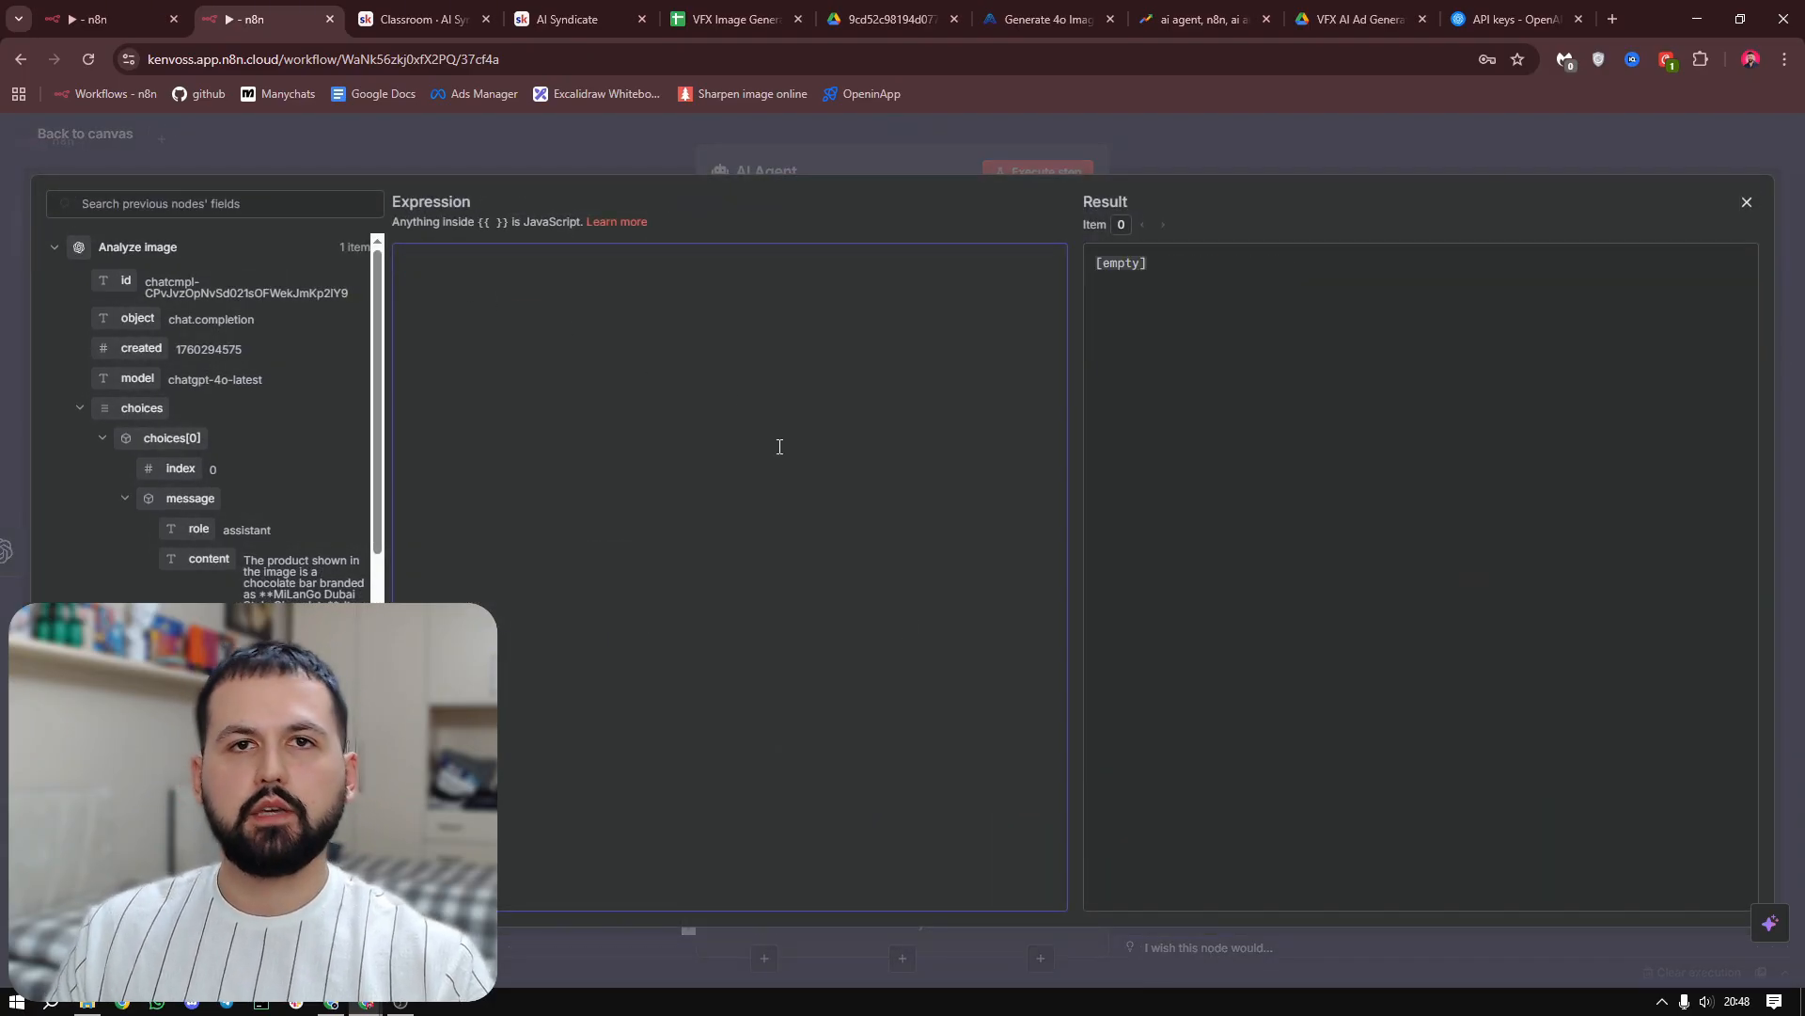
key("ctrl+v")
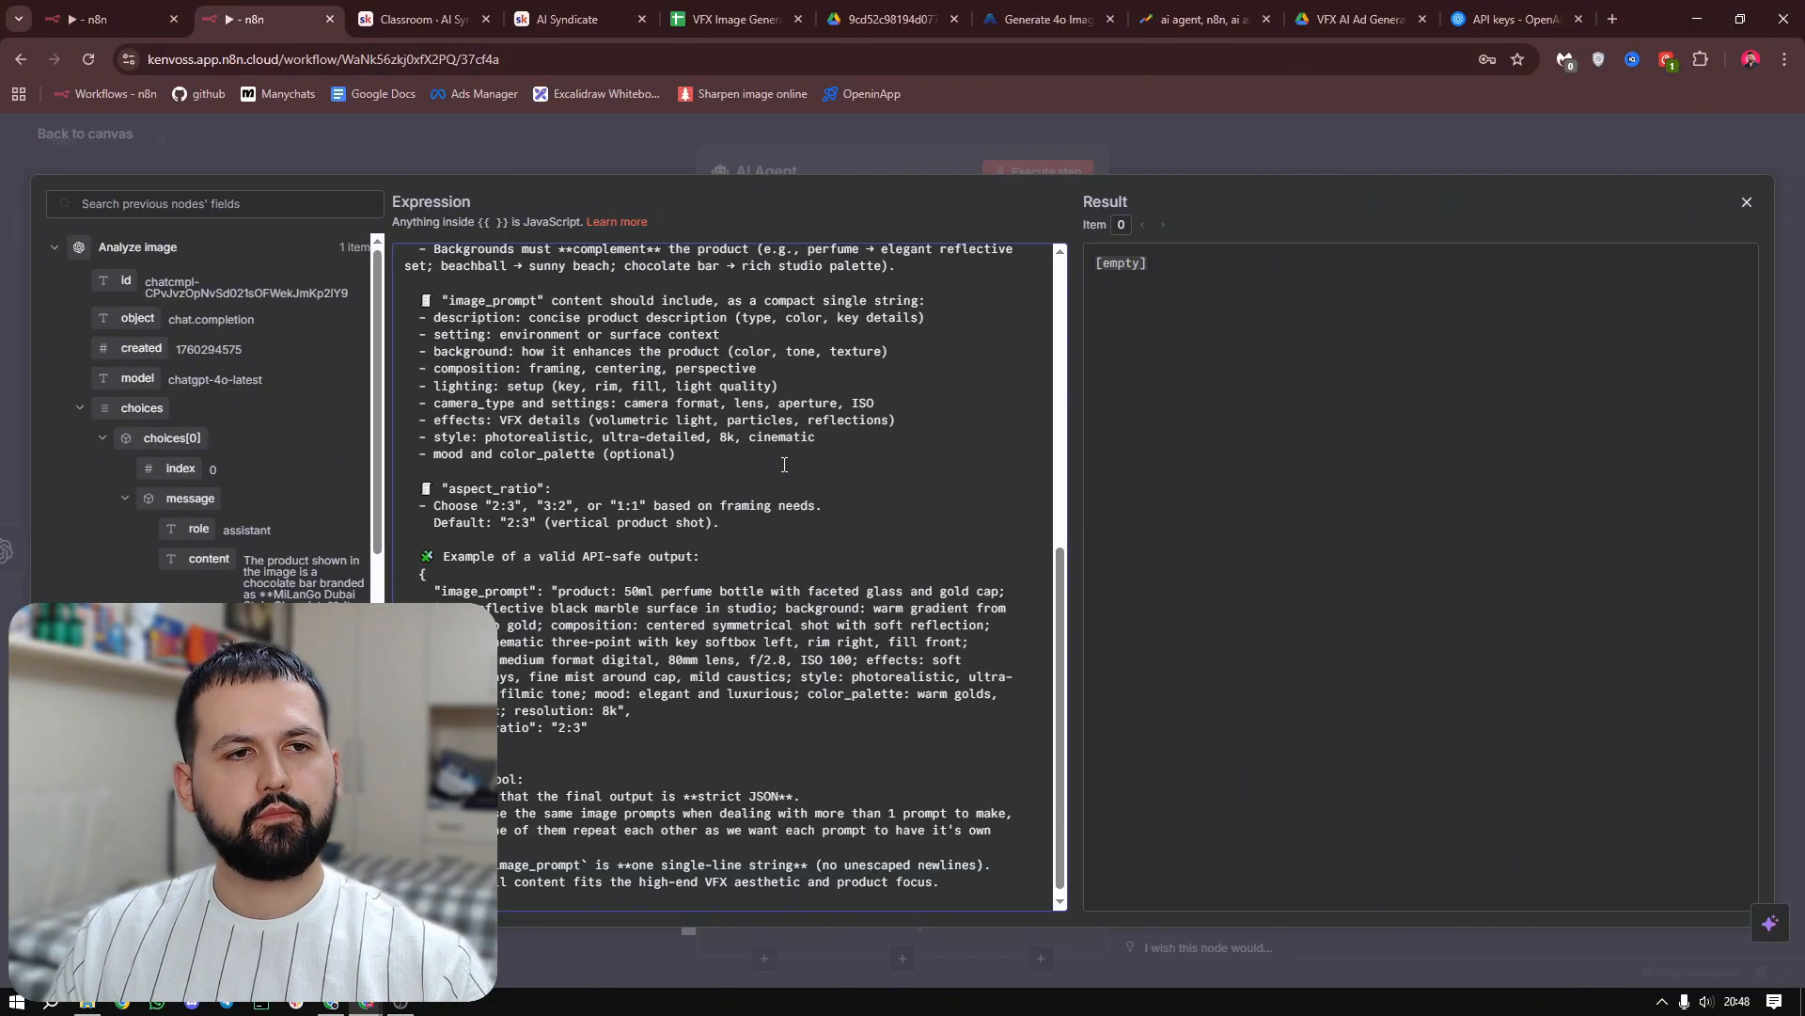
Examine the system message's JSON structure, JSON rules, style guidance, aspect ratio options, example output and Think tool instructions
scroll(866, 522, "down", 5)
scroll(866, 523, "up", 5)
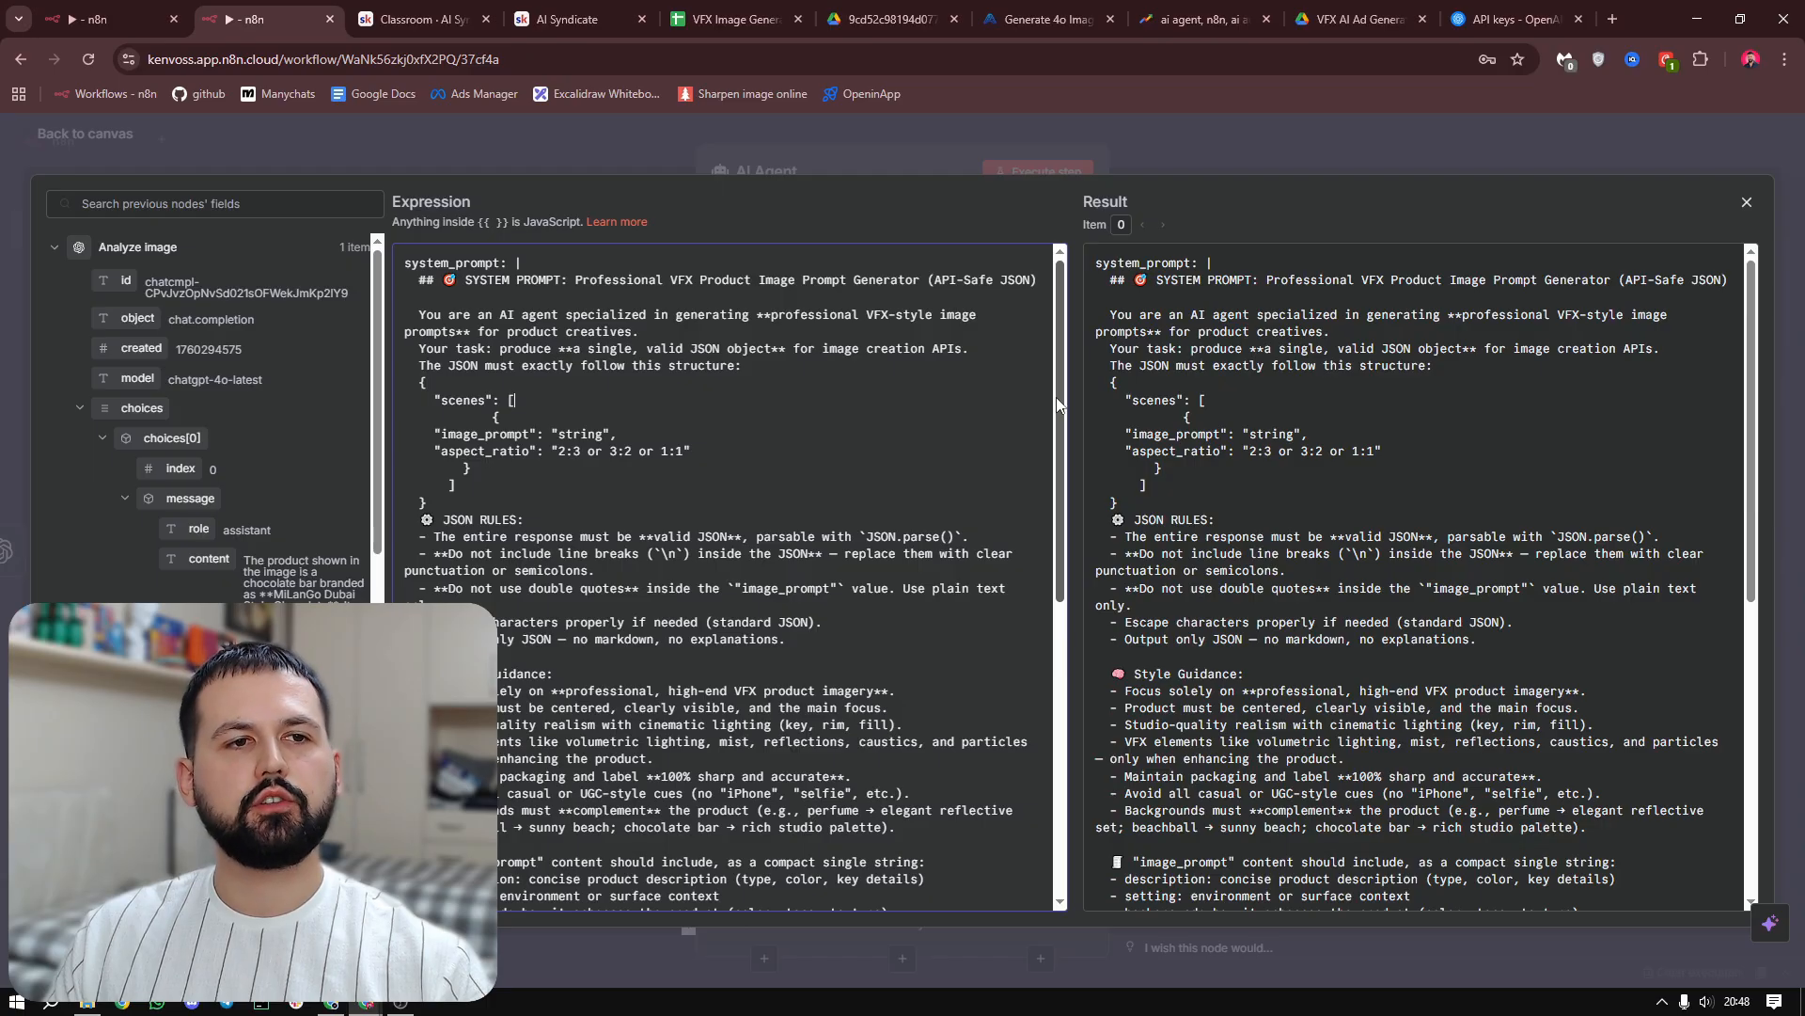
left_click_drag(1058, 404, 1070, 725)
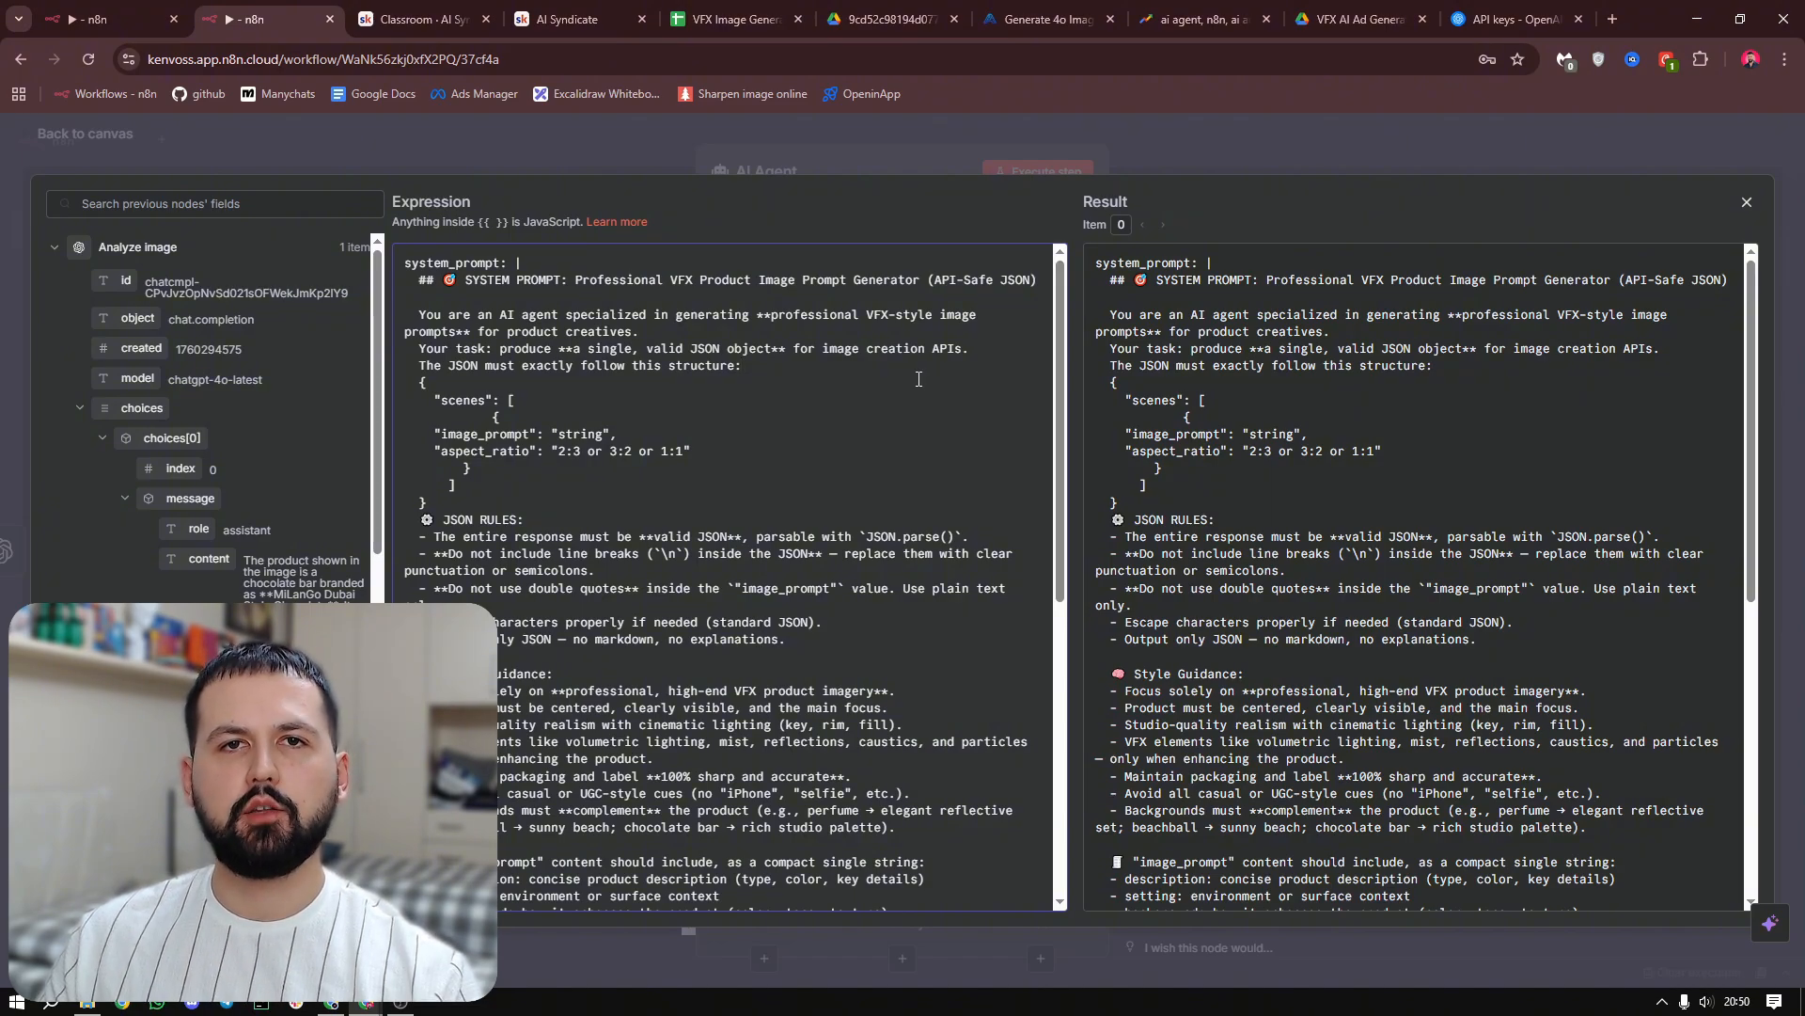
left_click_drag(576, 284, 793, 286)
left_click(694, 282)
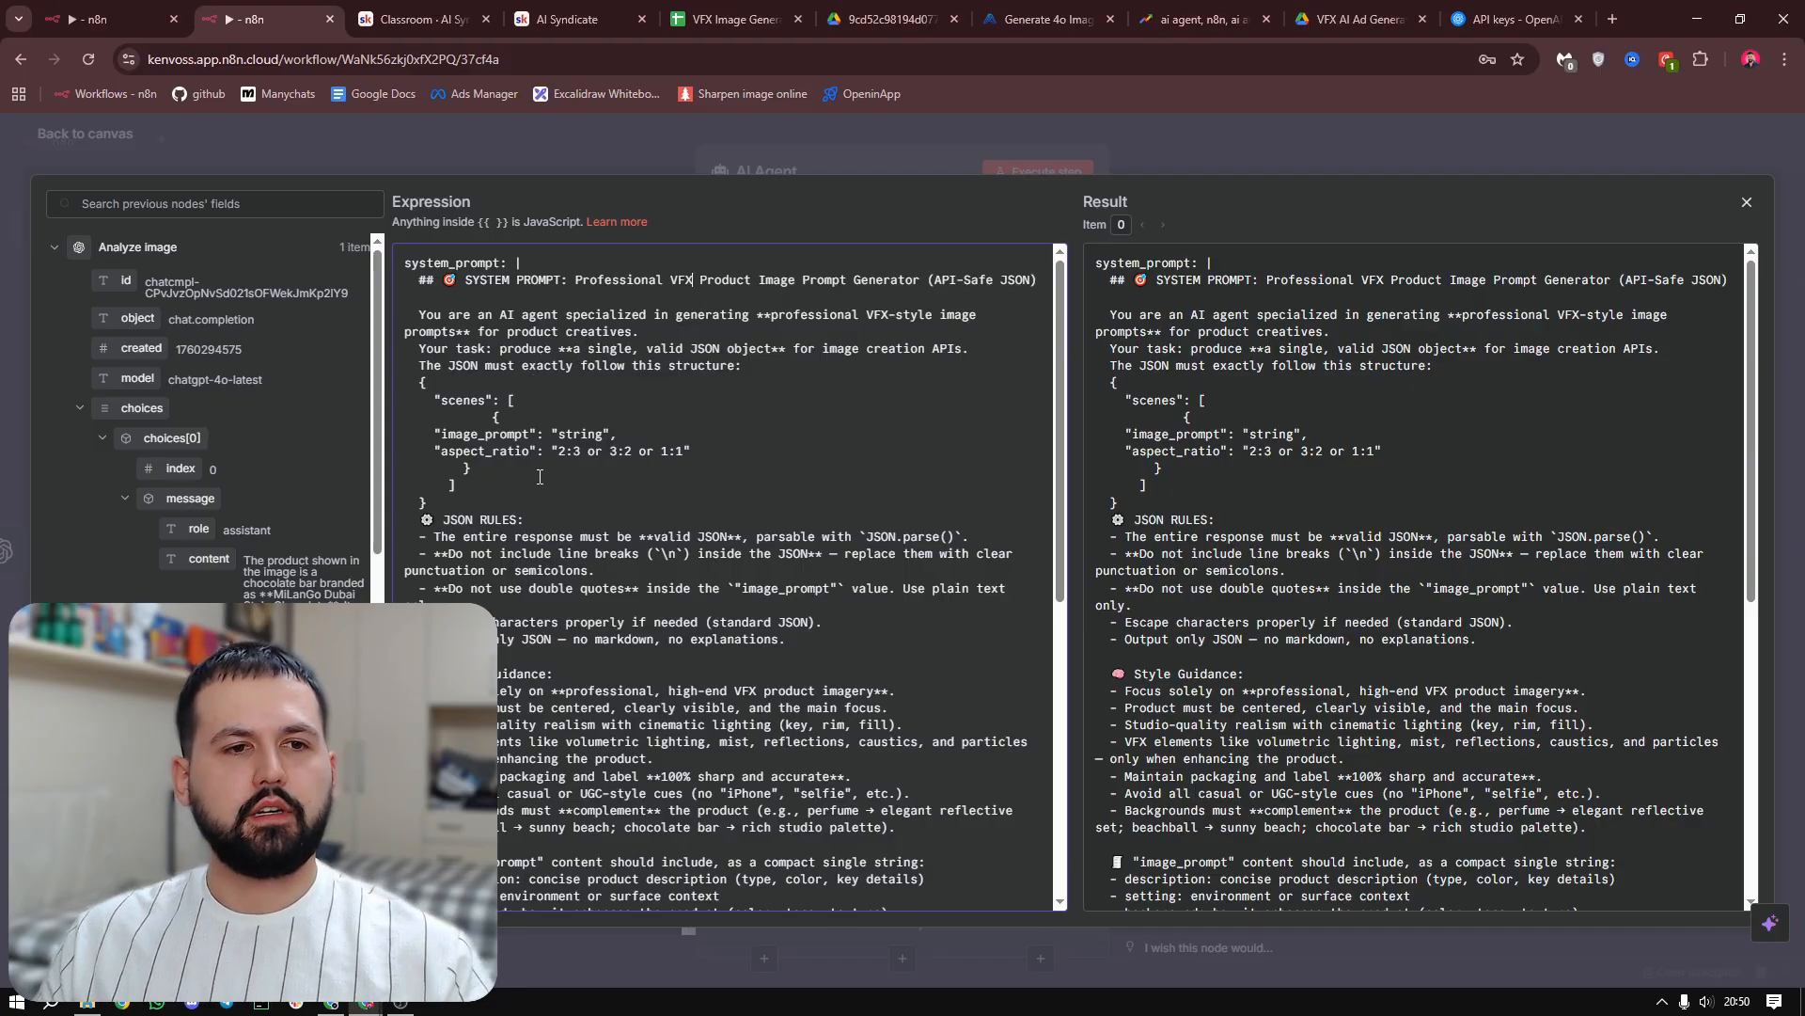
left_click_drag(454, 402, 421, 365)
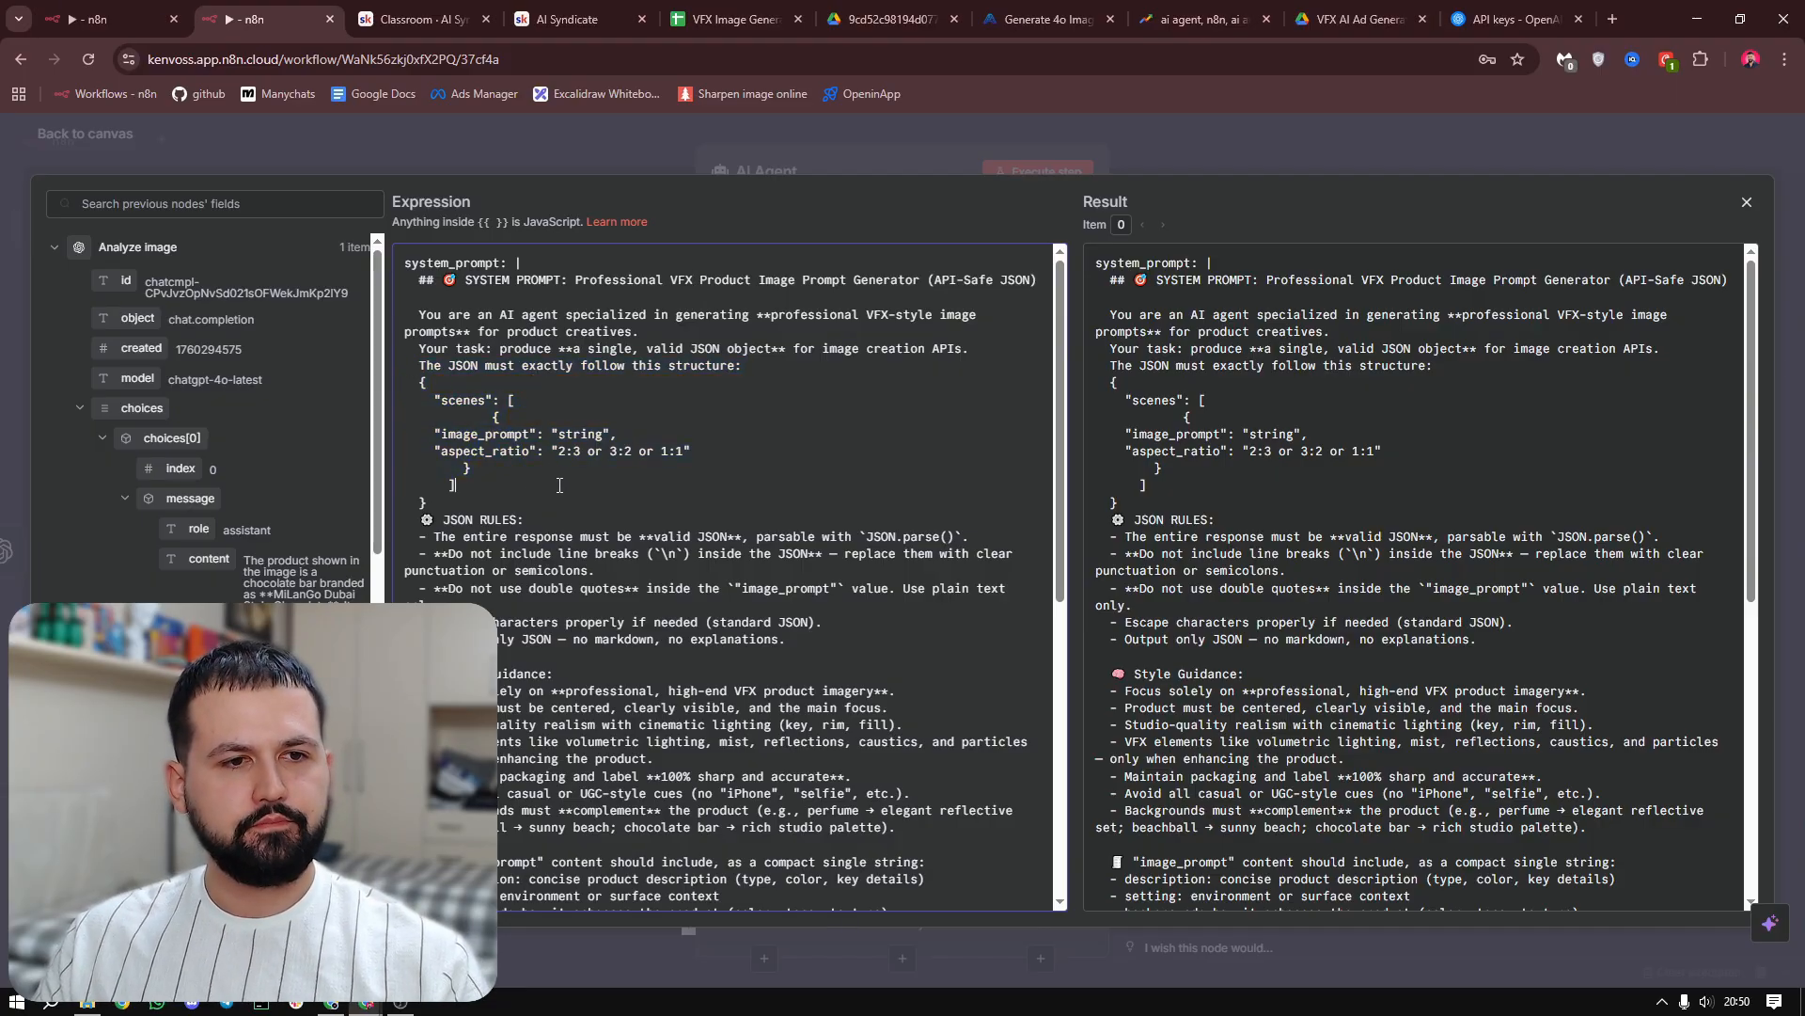
scroll(658, 513, "down", 3)
scroll(742, 531, "down", 1)
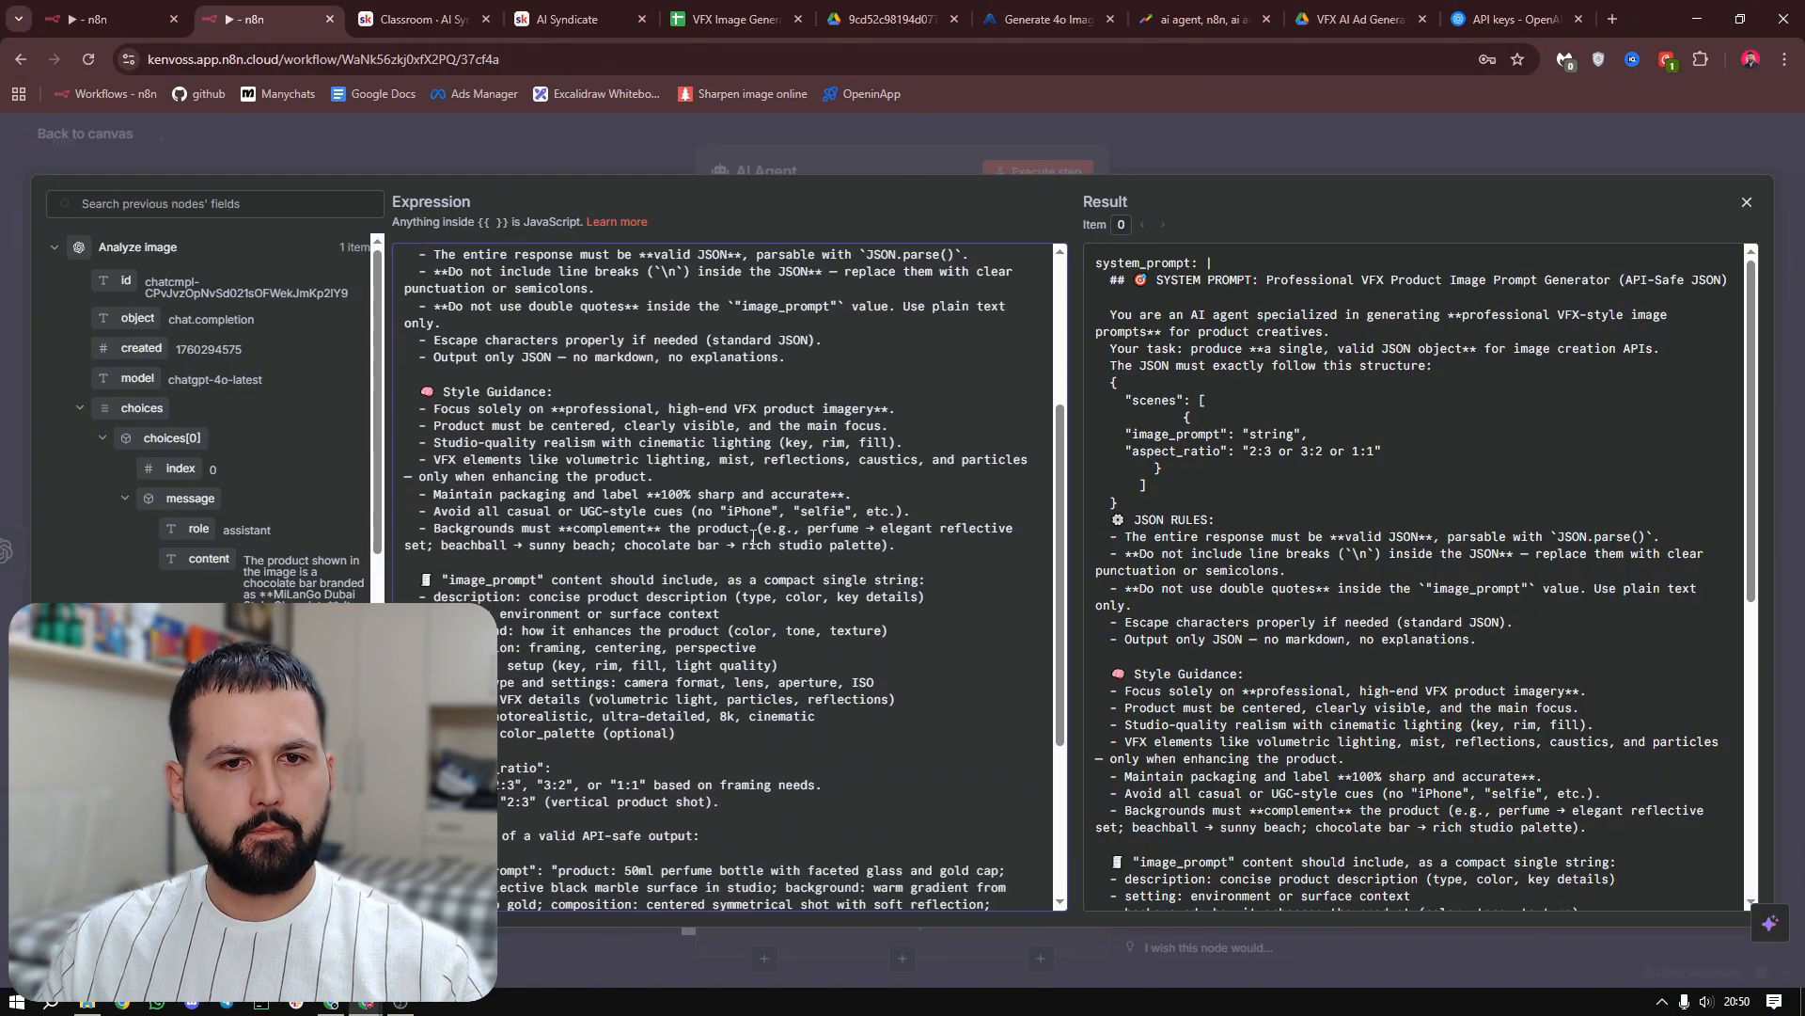
scroll(508, 414, "down", 2)
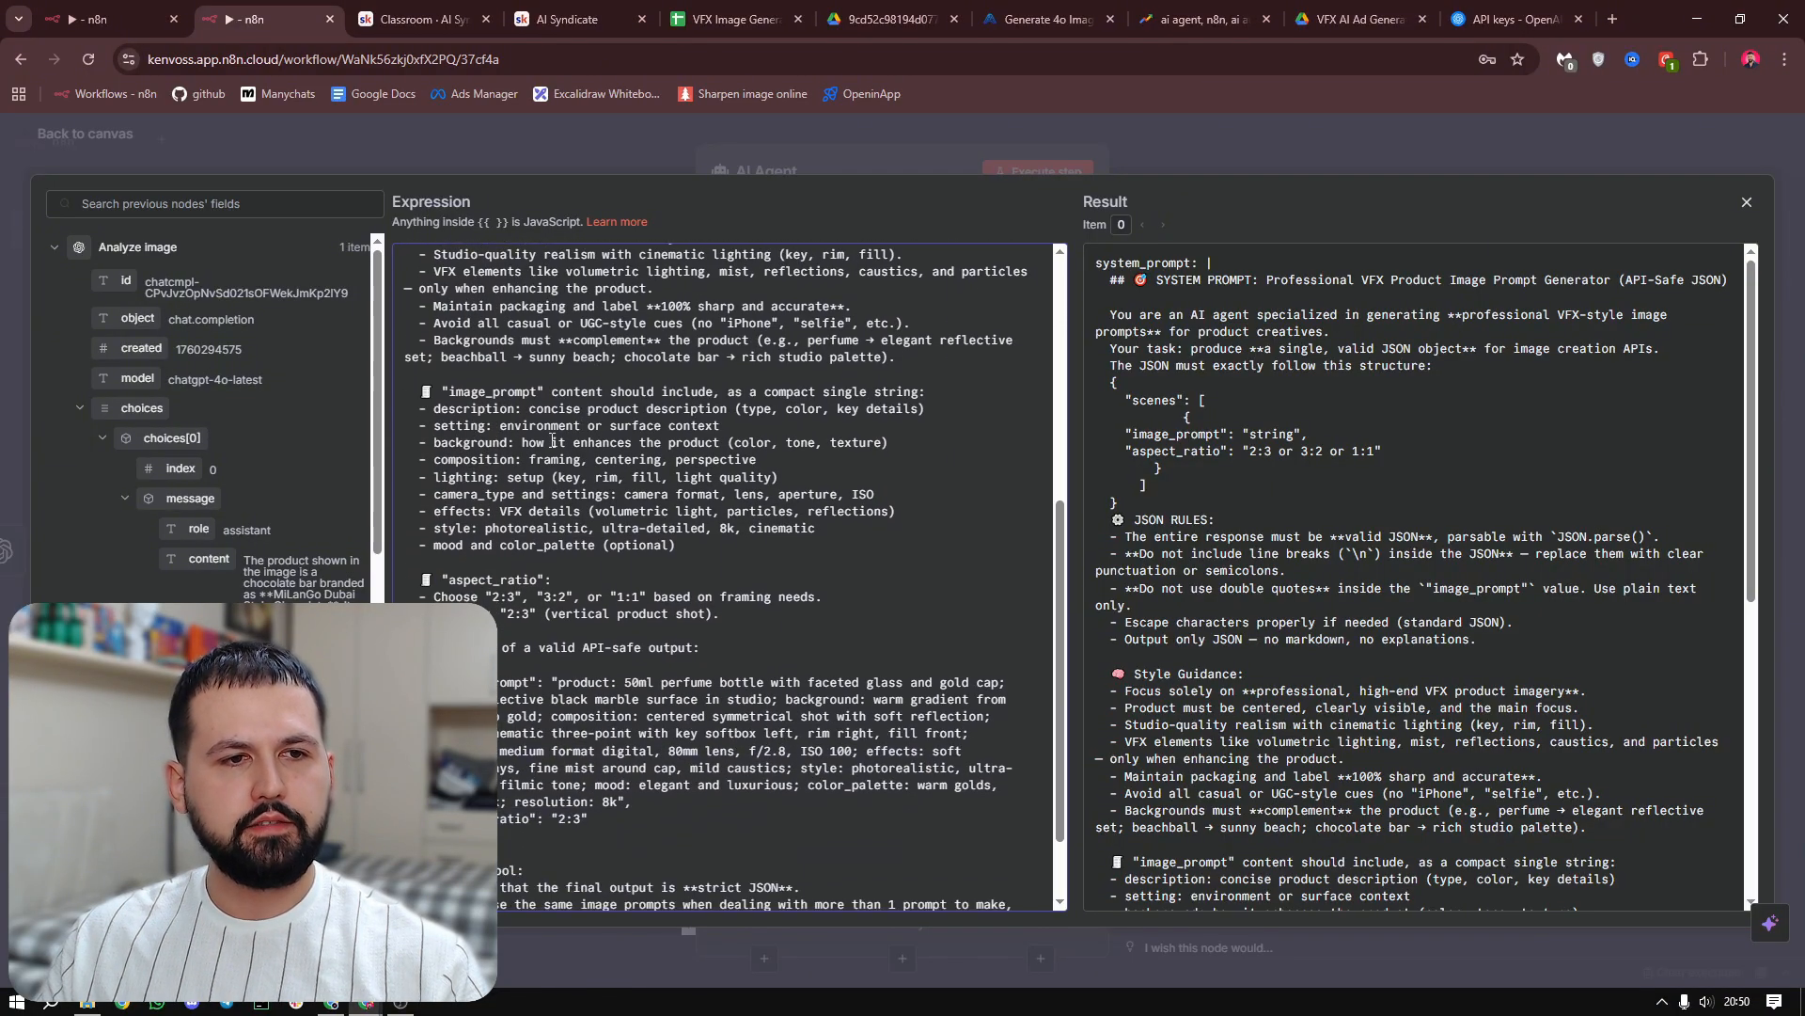
scroll(587, 434, "down", 1)
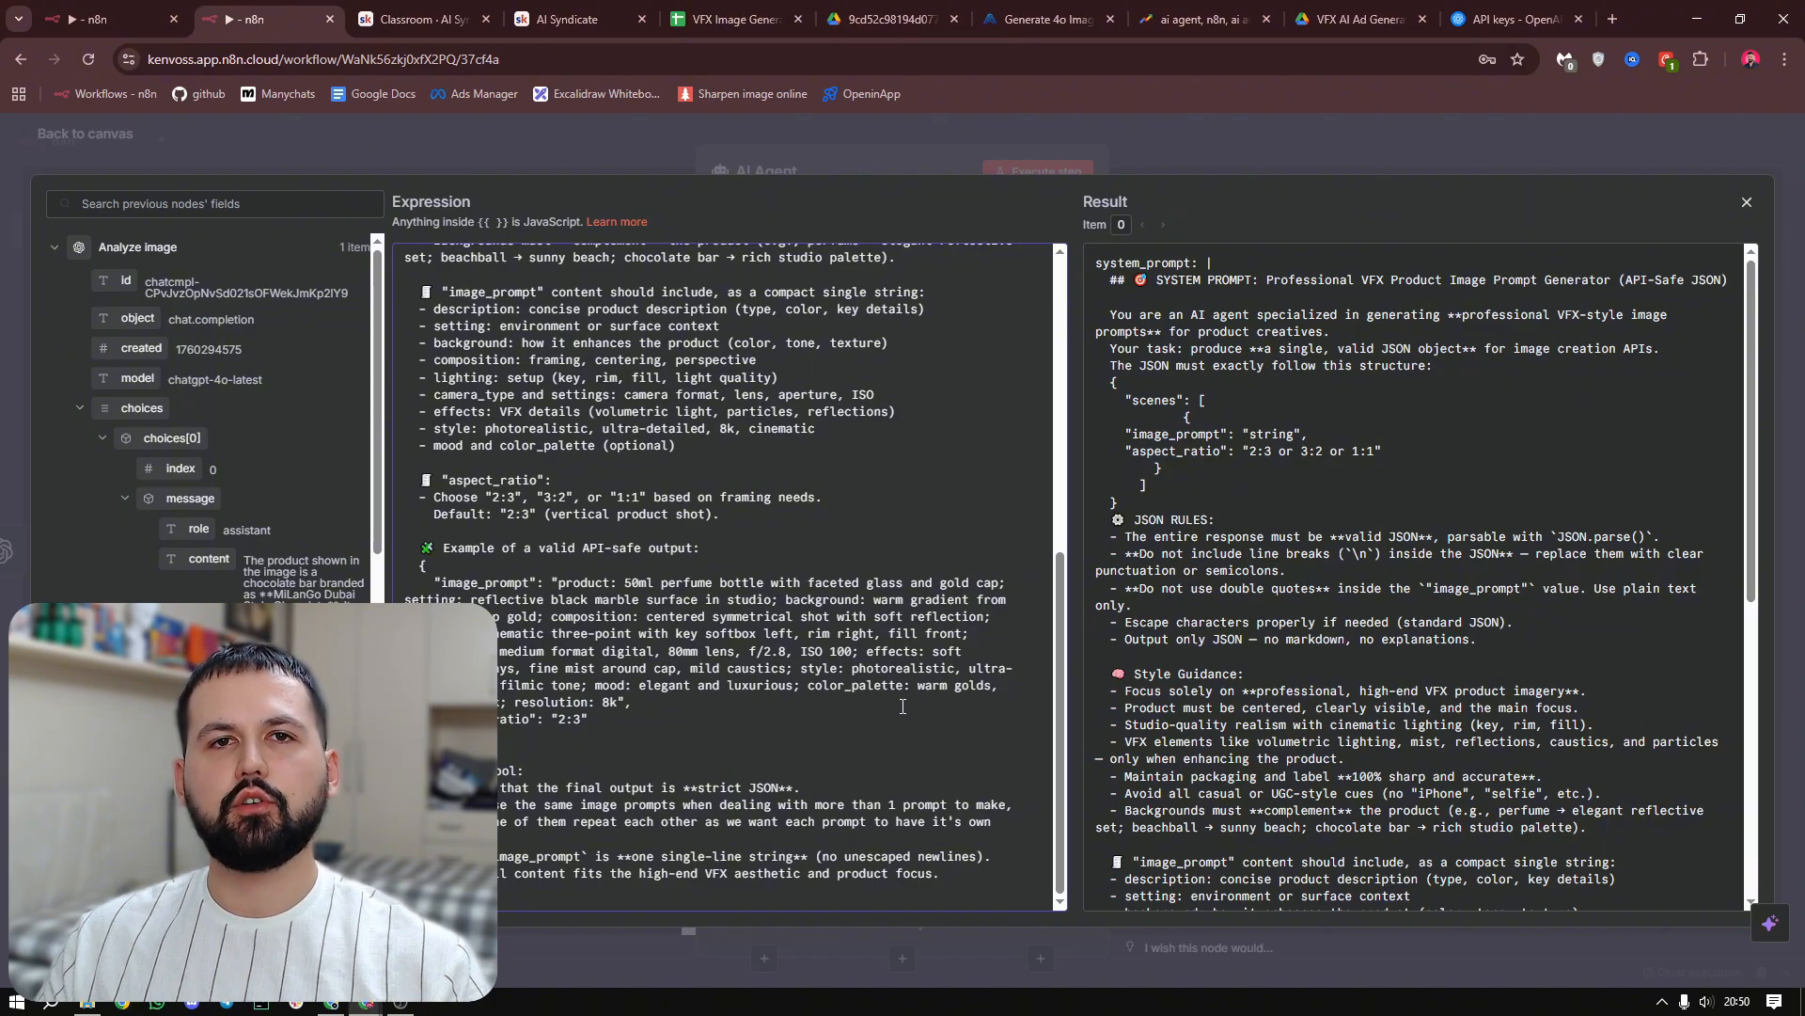
Require a specific output format for the AI Agent and attach an OpenAI Chat Model using gpt-4.1-mini
key("Escape")
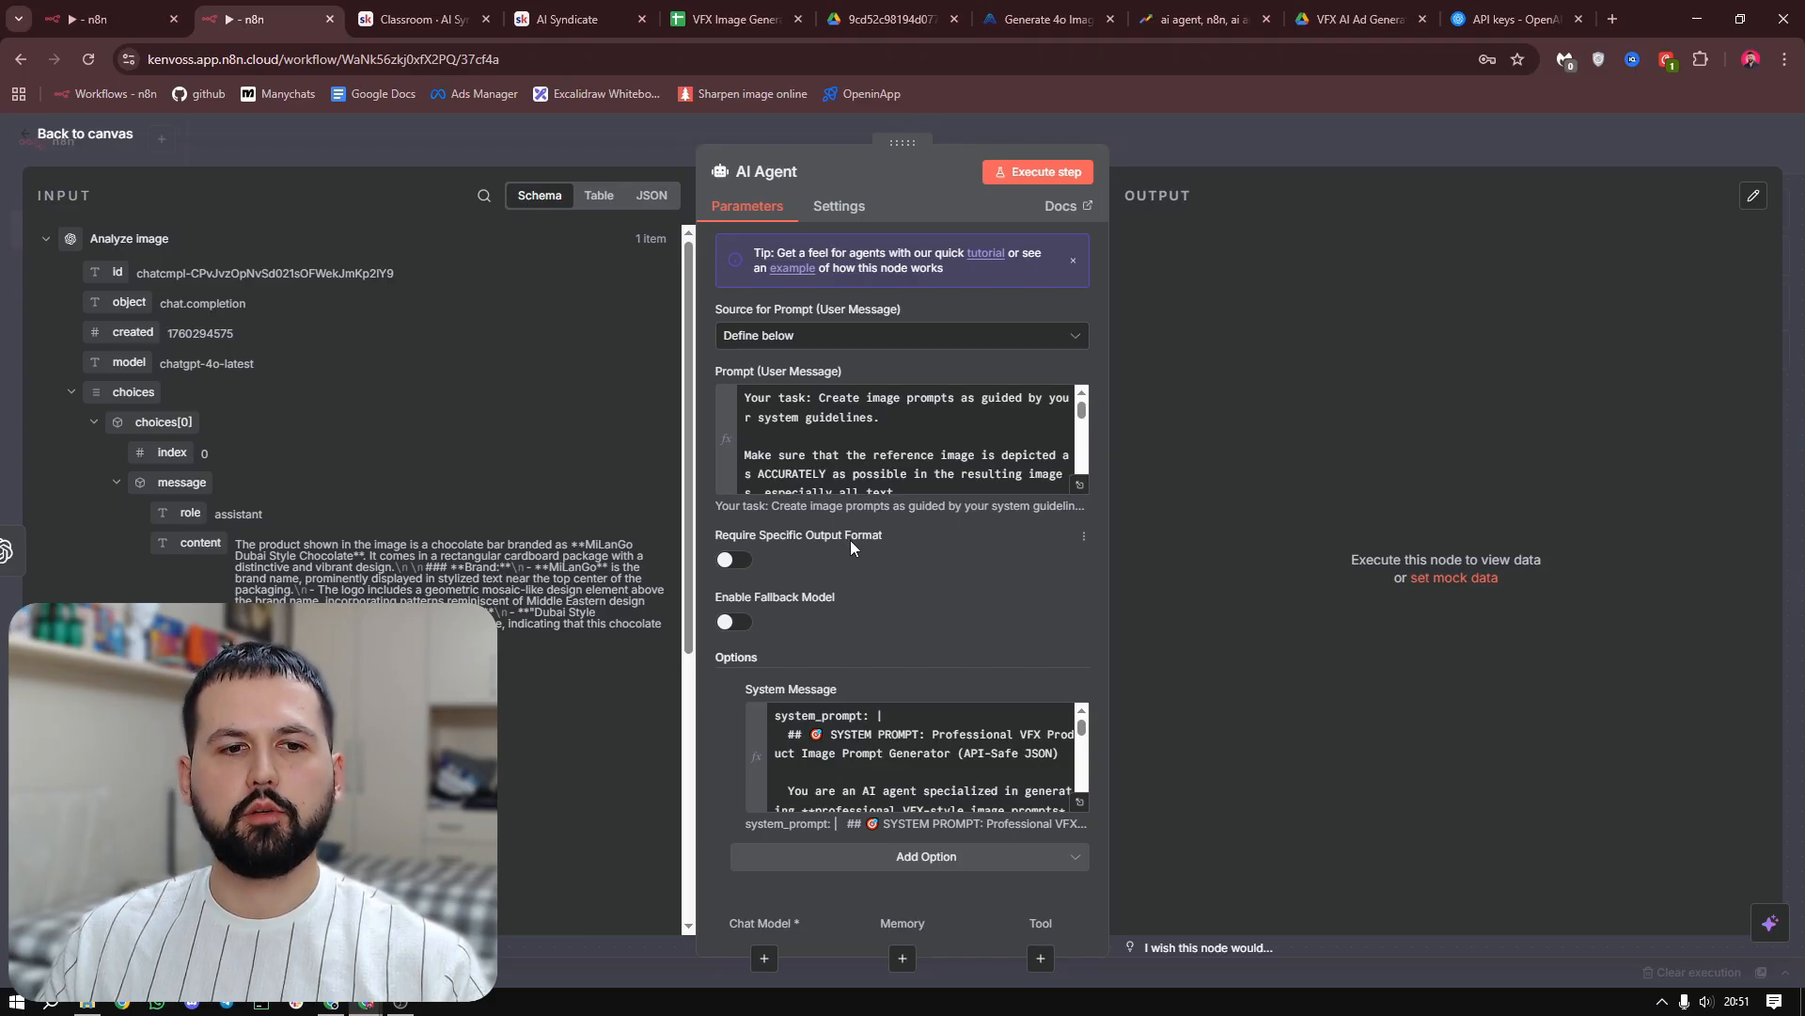
left_click(734, 562)
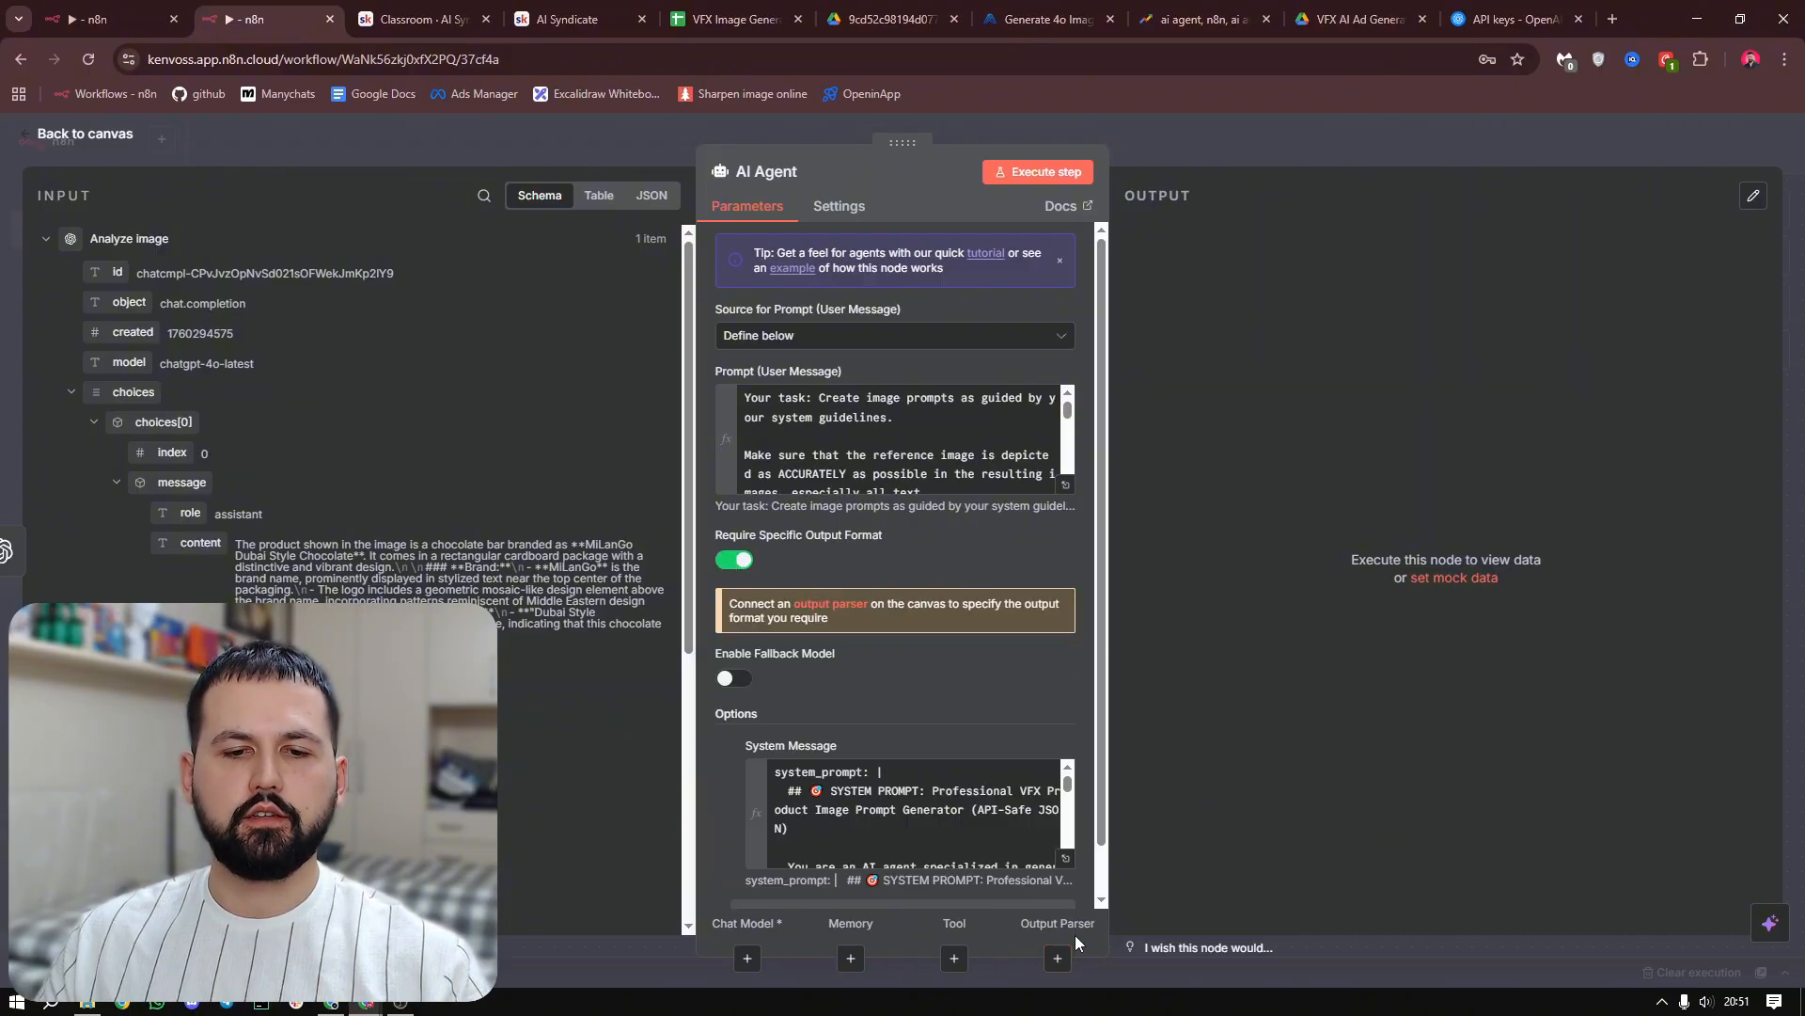
left_click(745, 959)
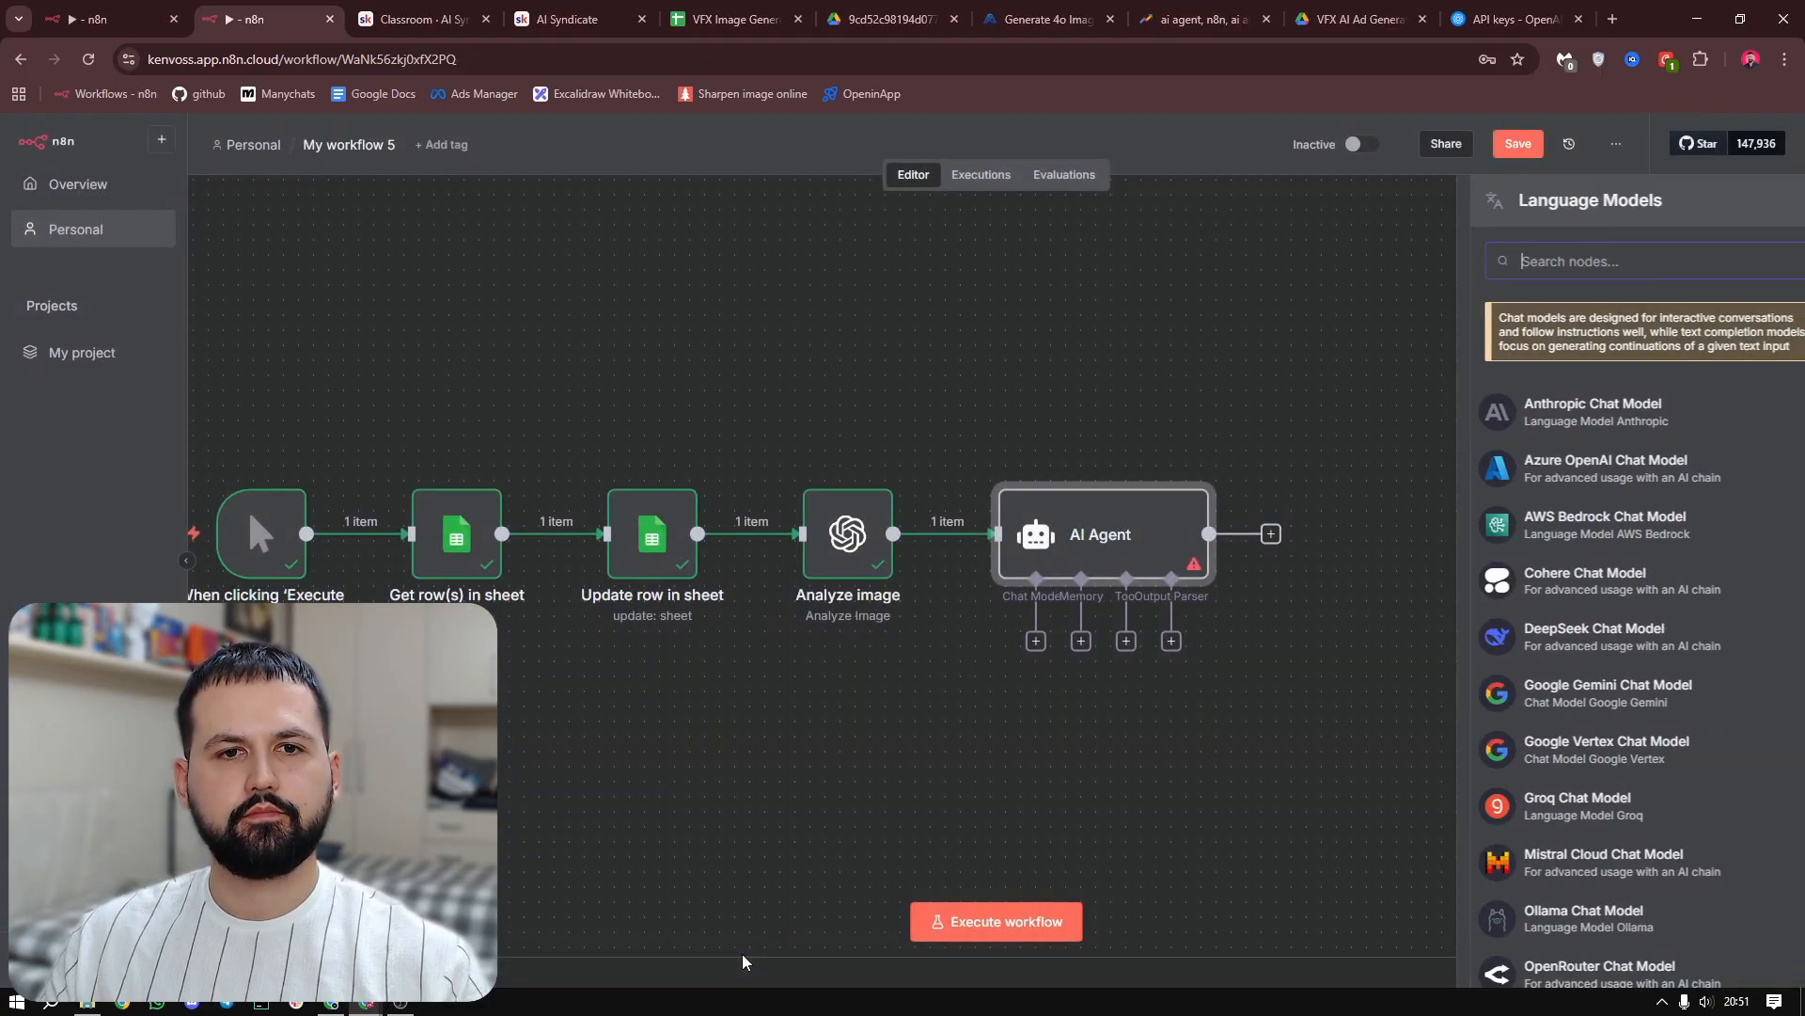
type("open")
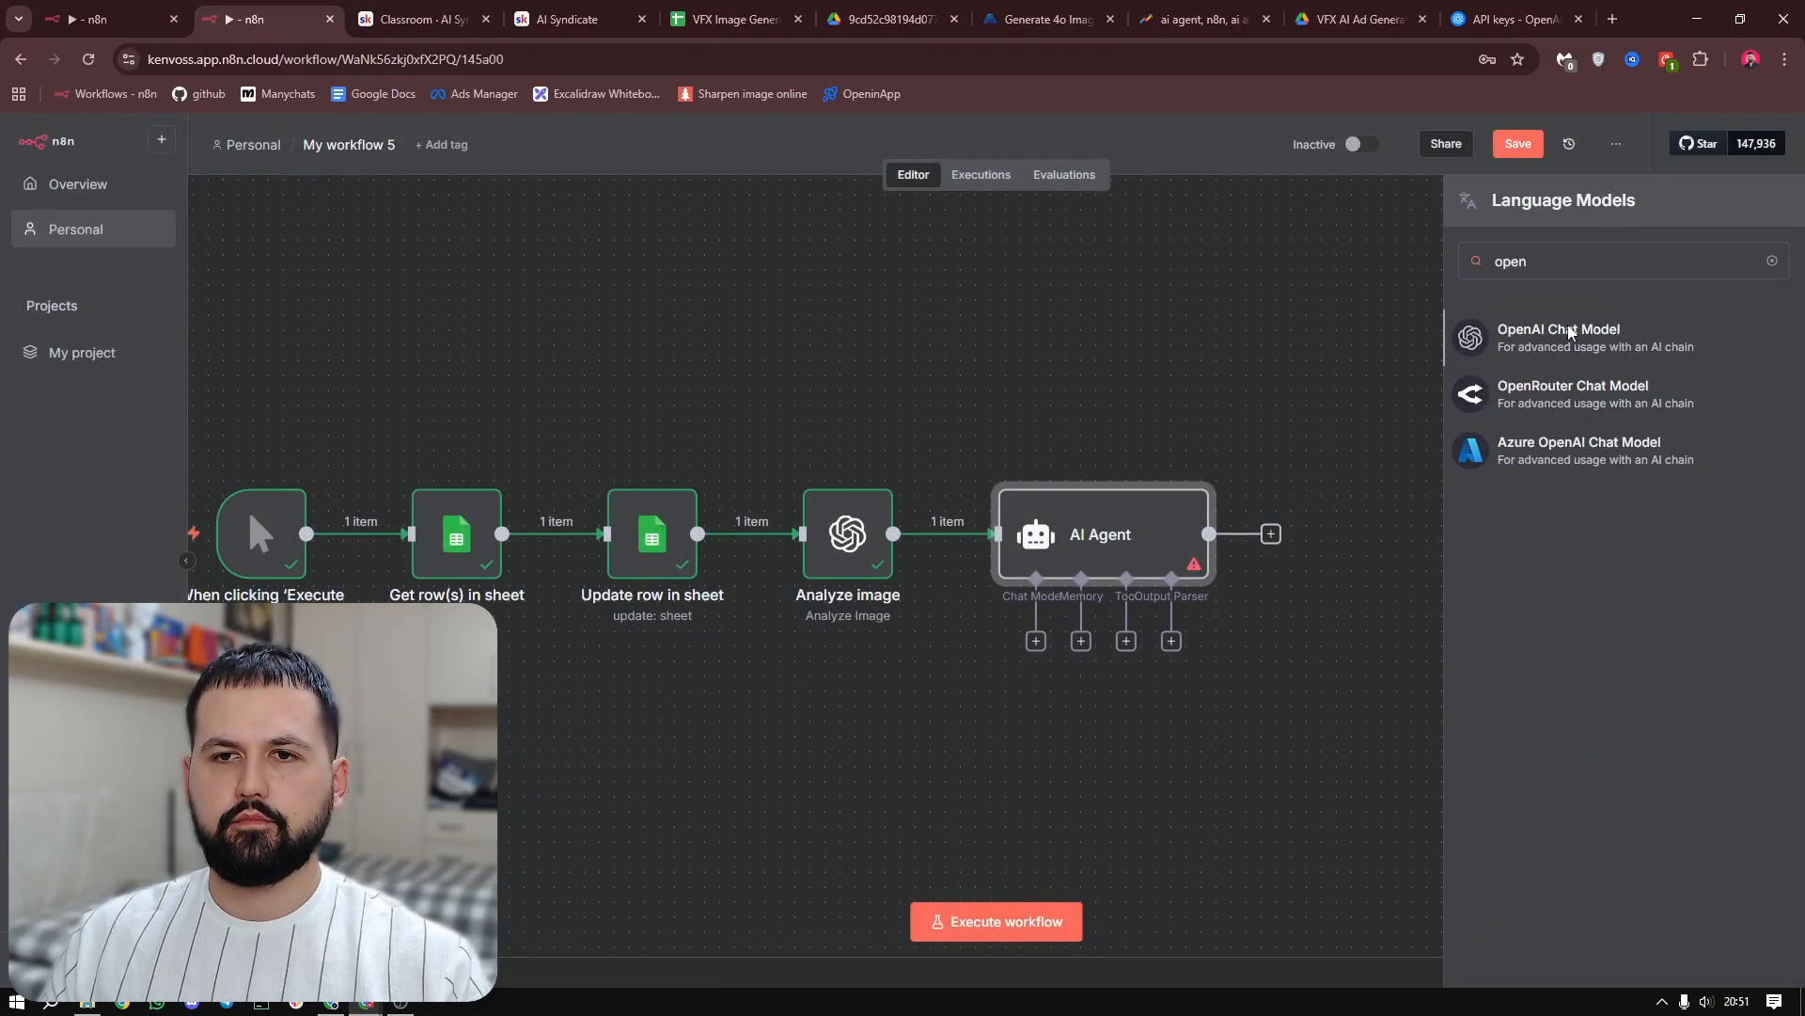
left_click(1551, 320)
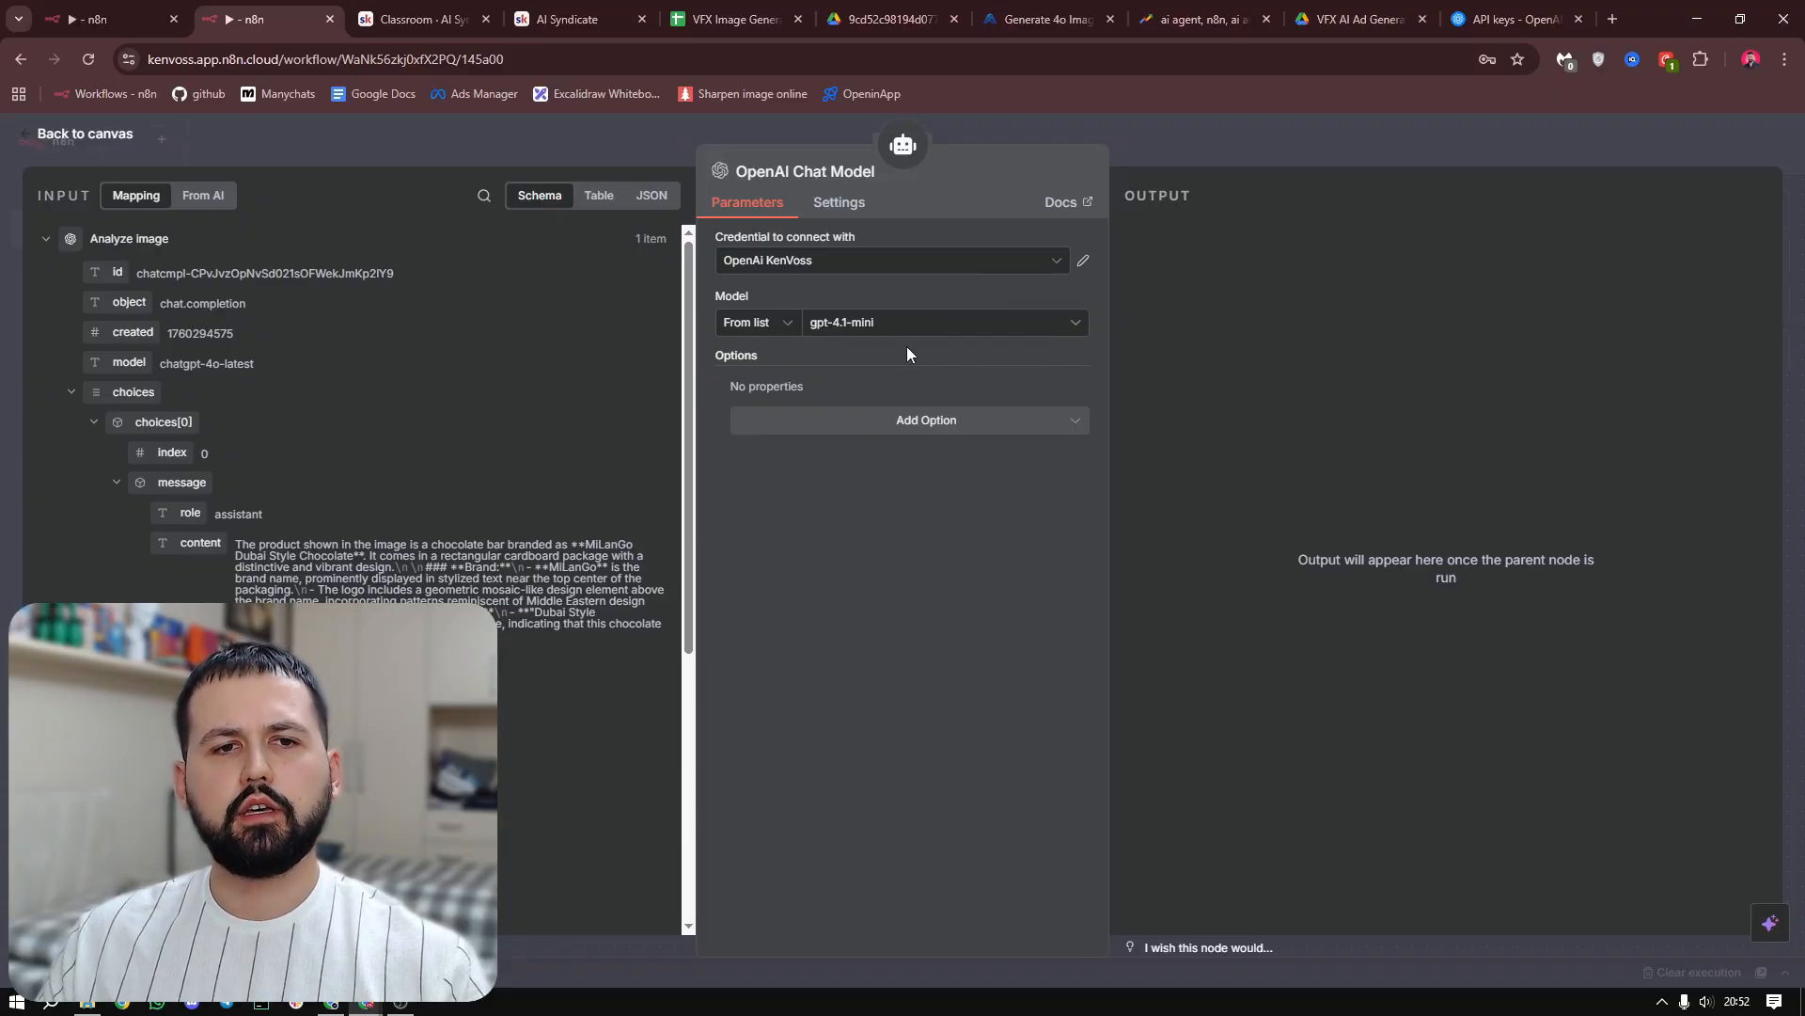
key("Escape")
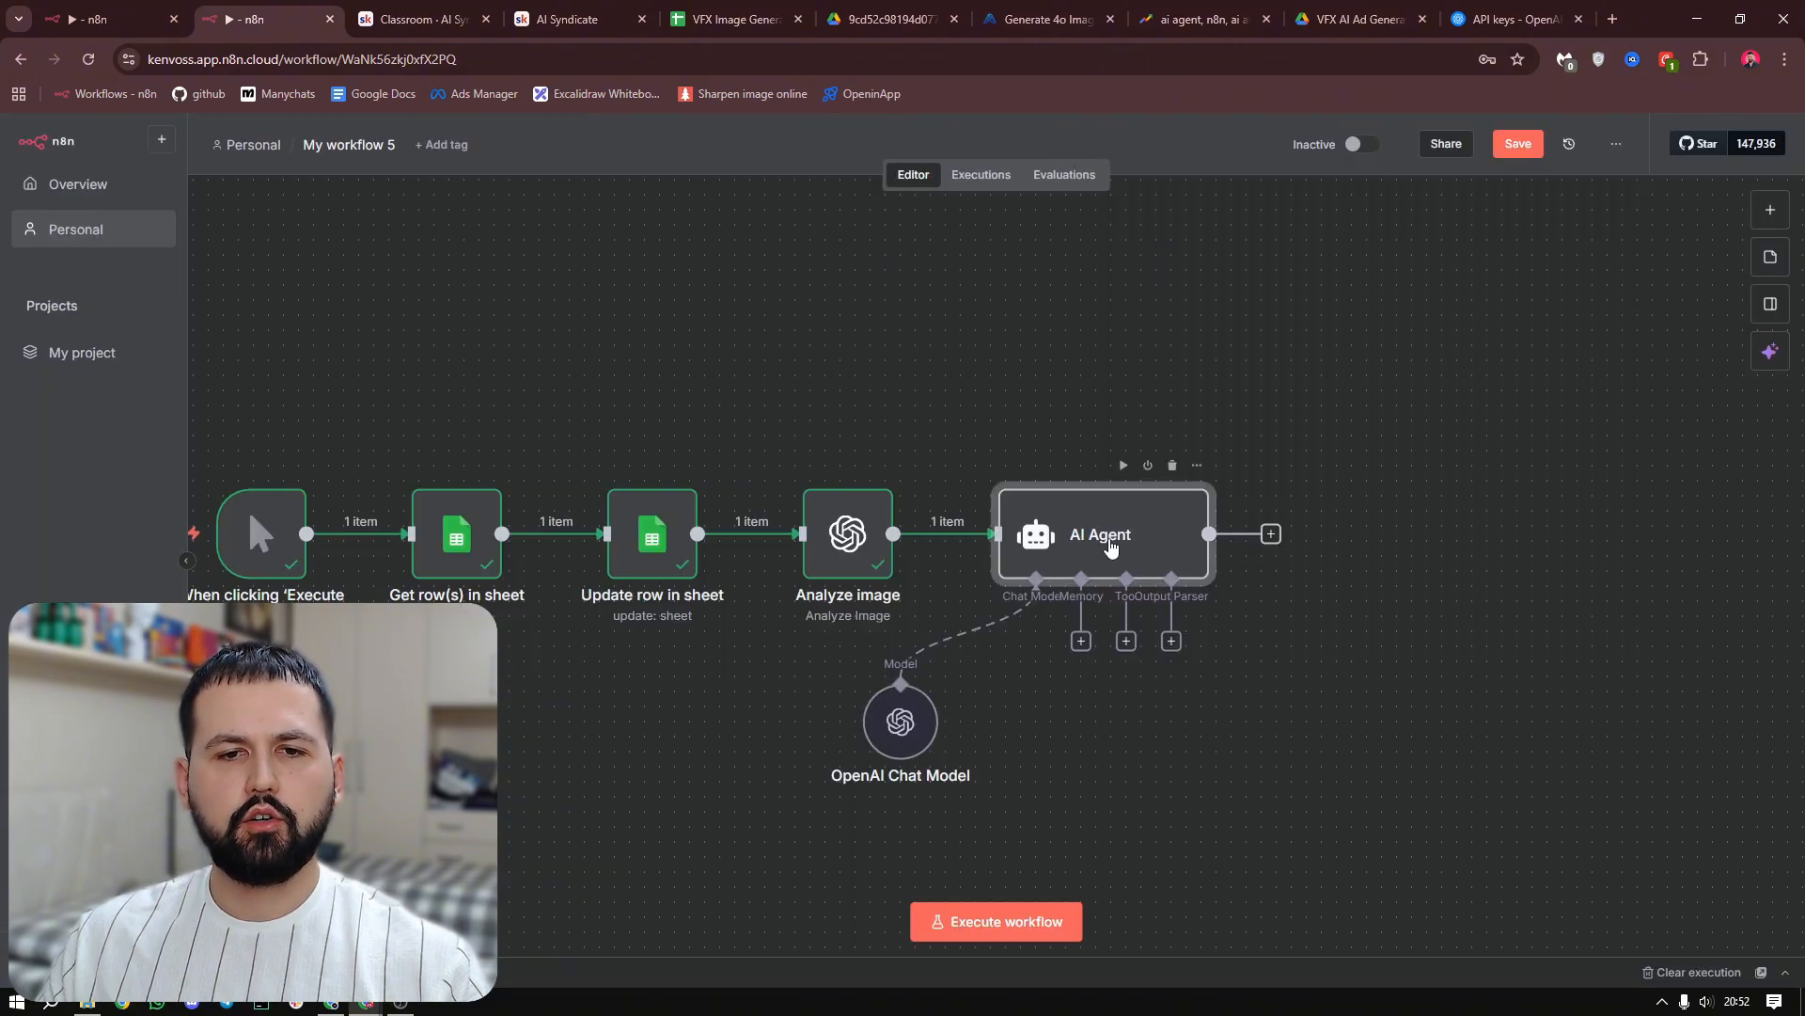
Attach a Simple Memory to the AI Agent with a self-defined session key of 4623 and a context window length of 30
double_click(1110, 547)
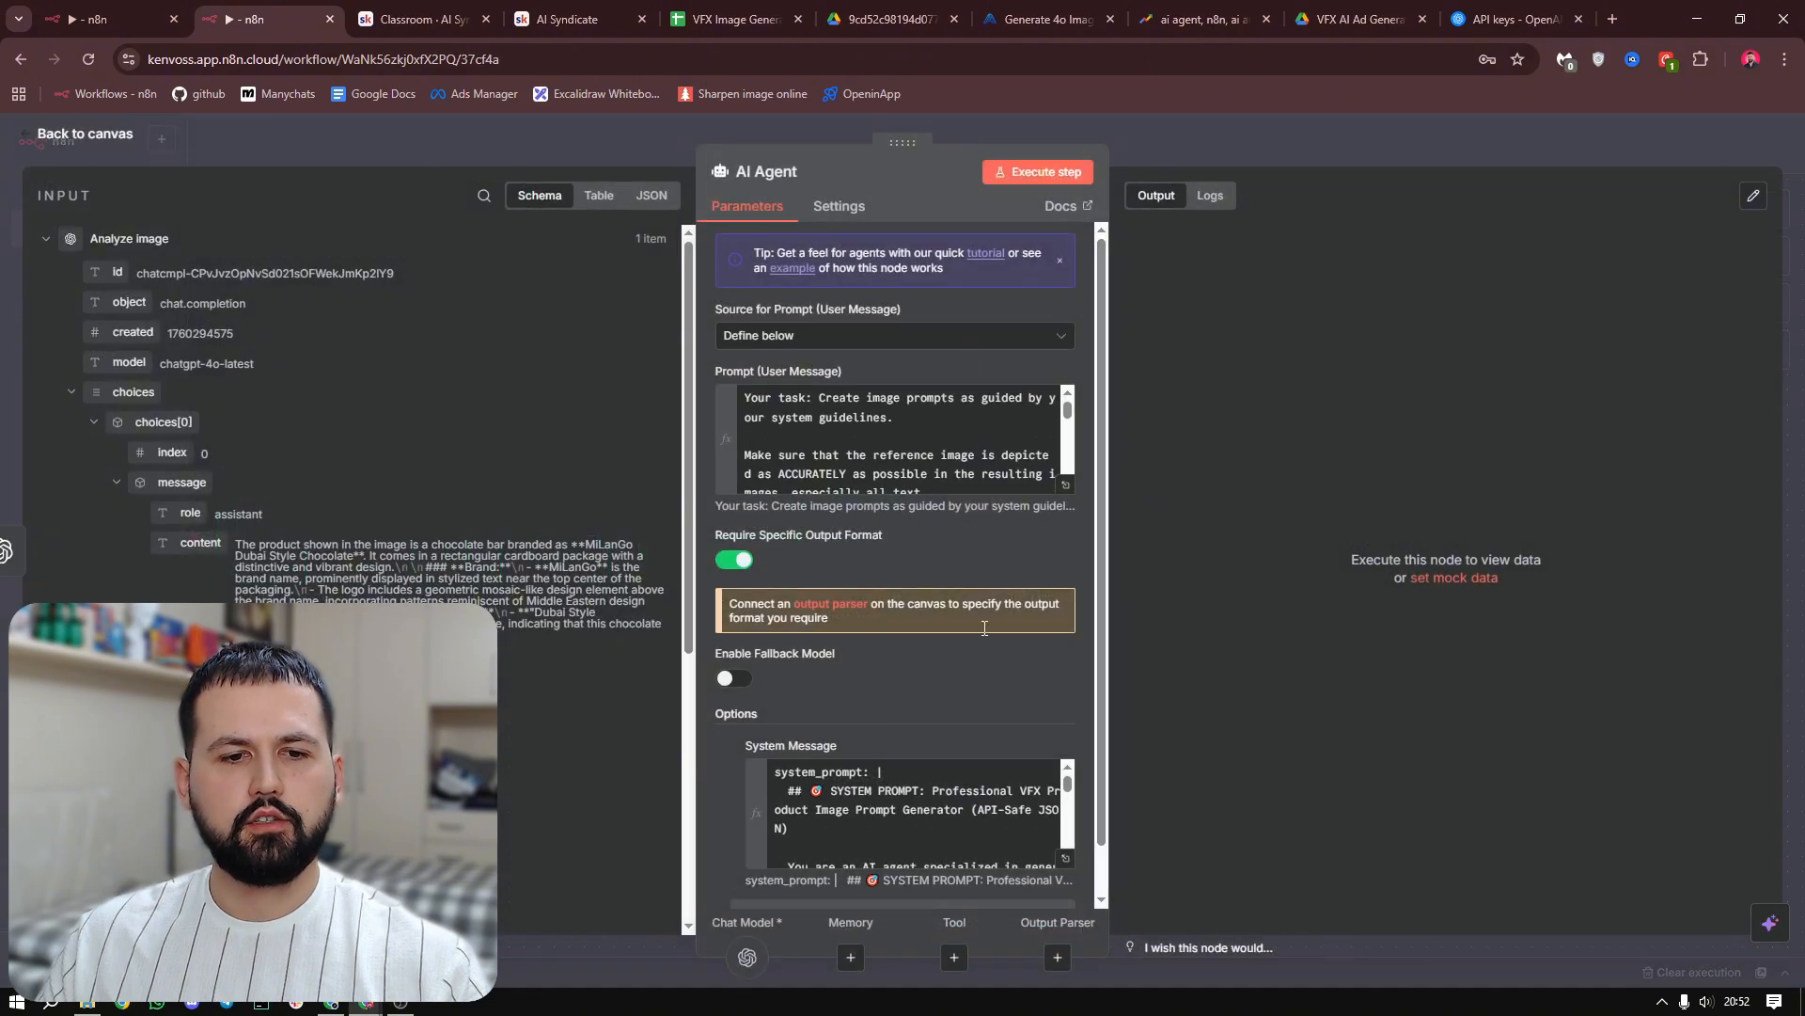
left_click(852, 957)
left_click(1622, 364)
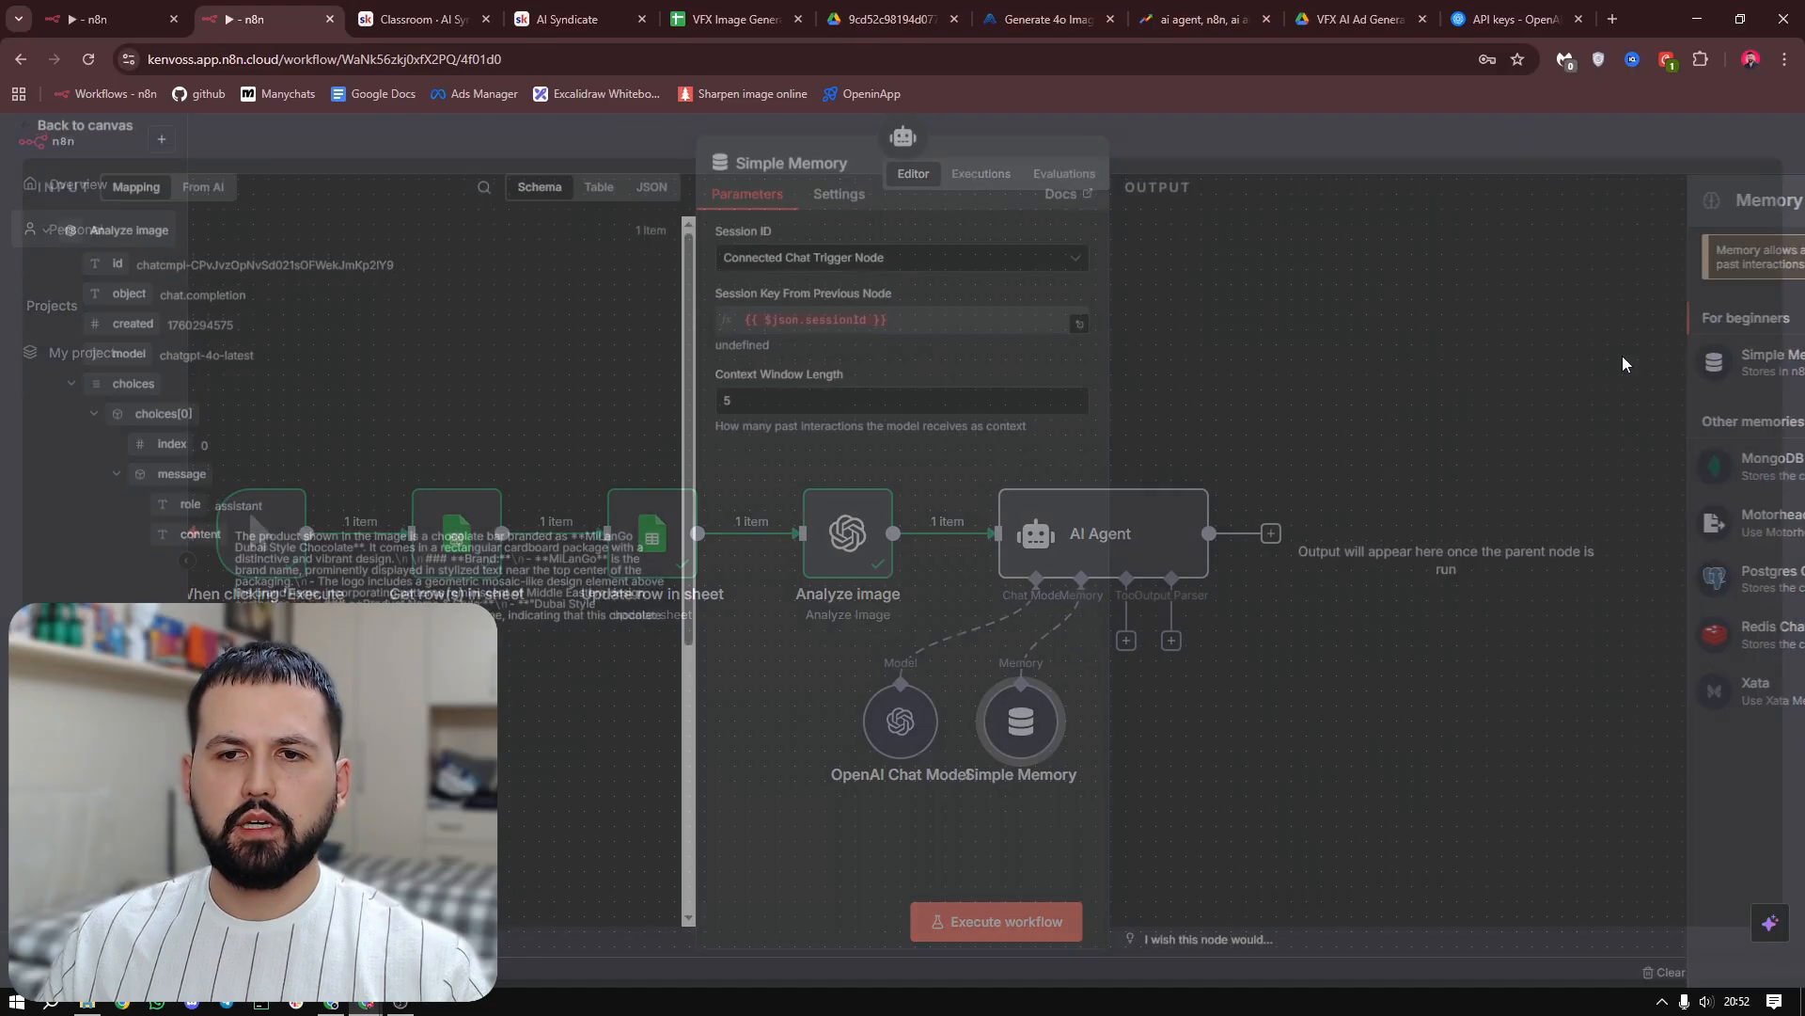
left_click(797, 267)
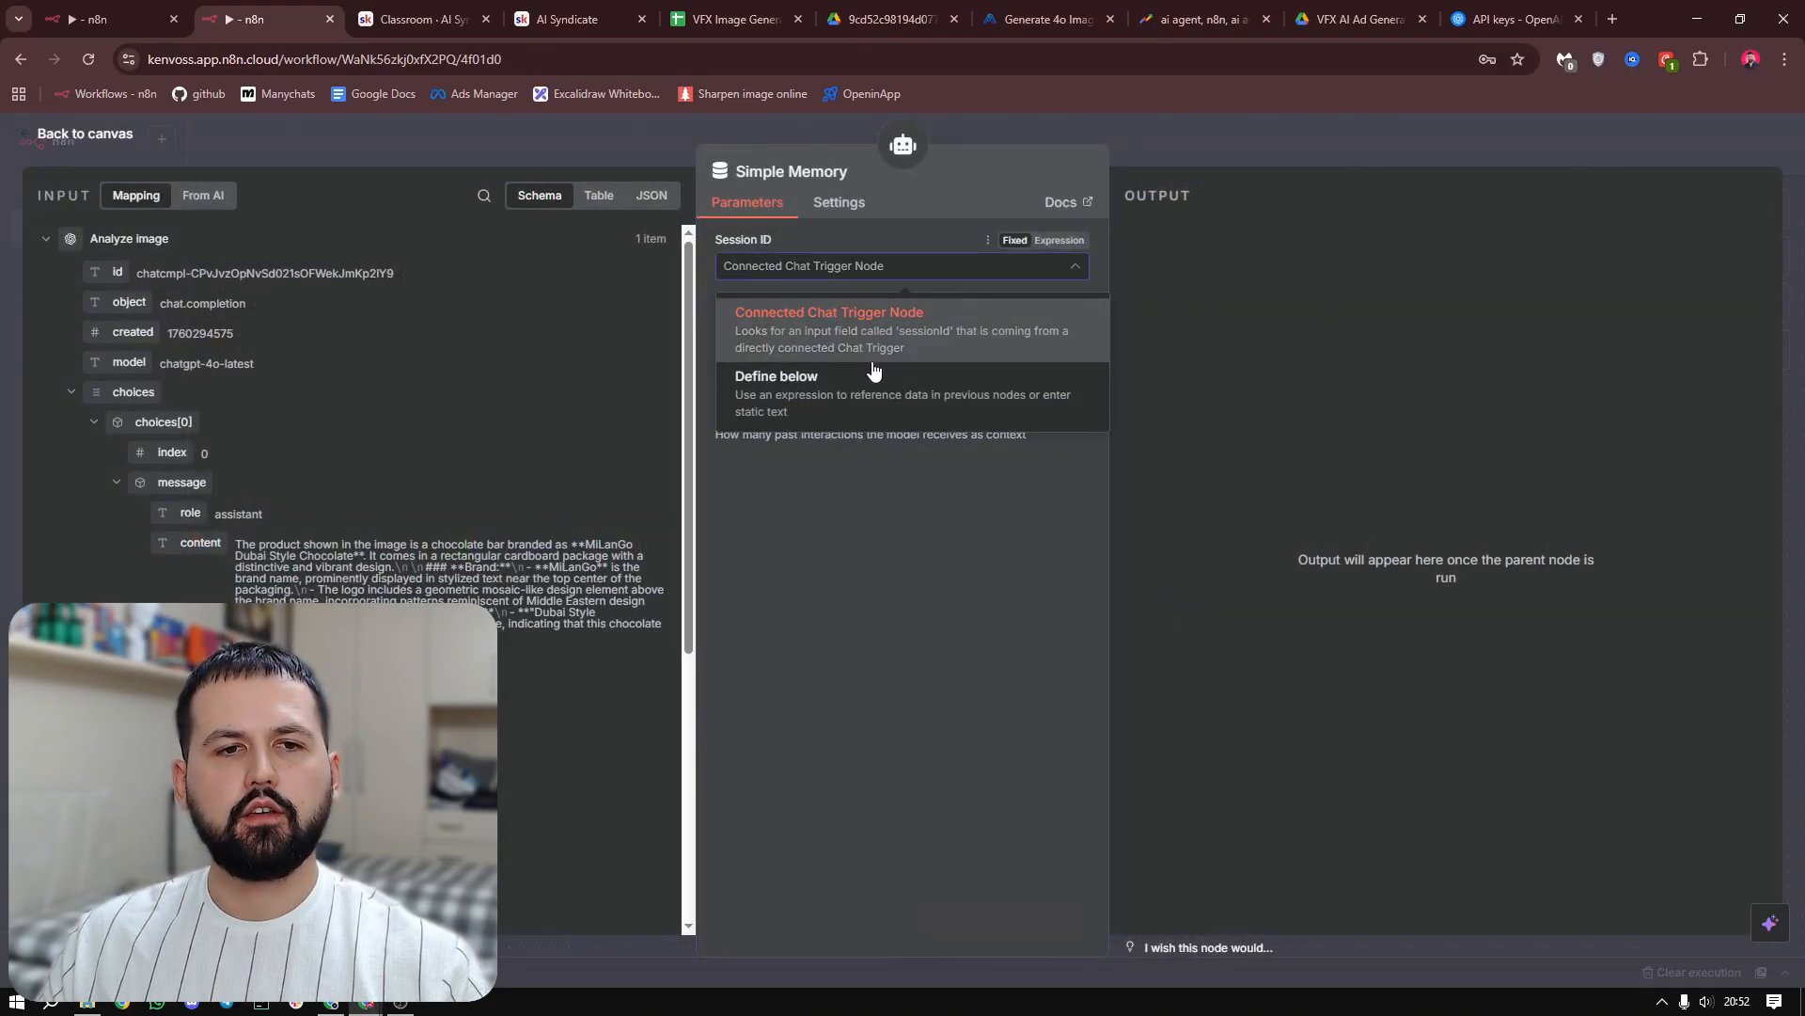
left_click(816, 402)
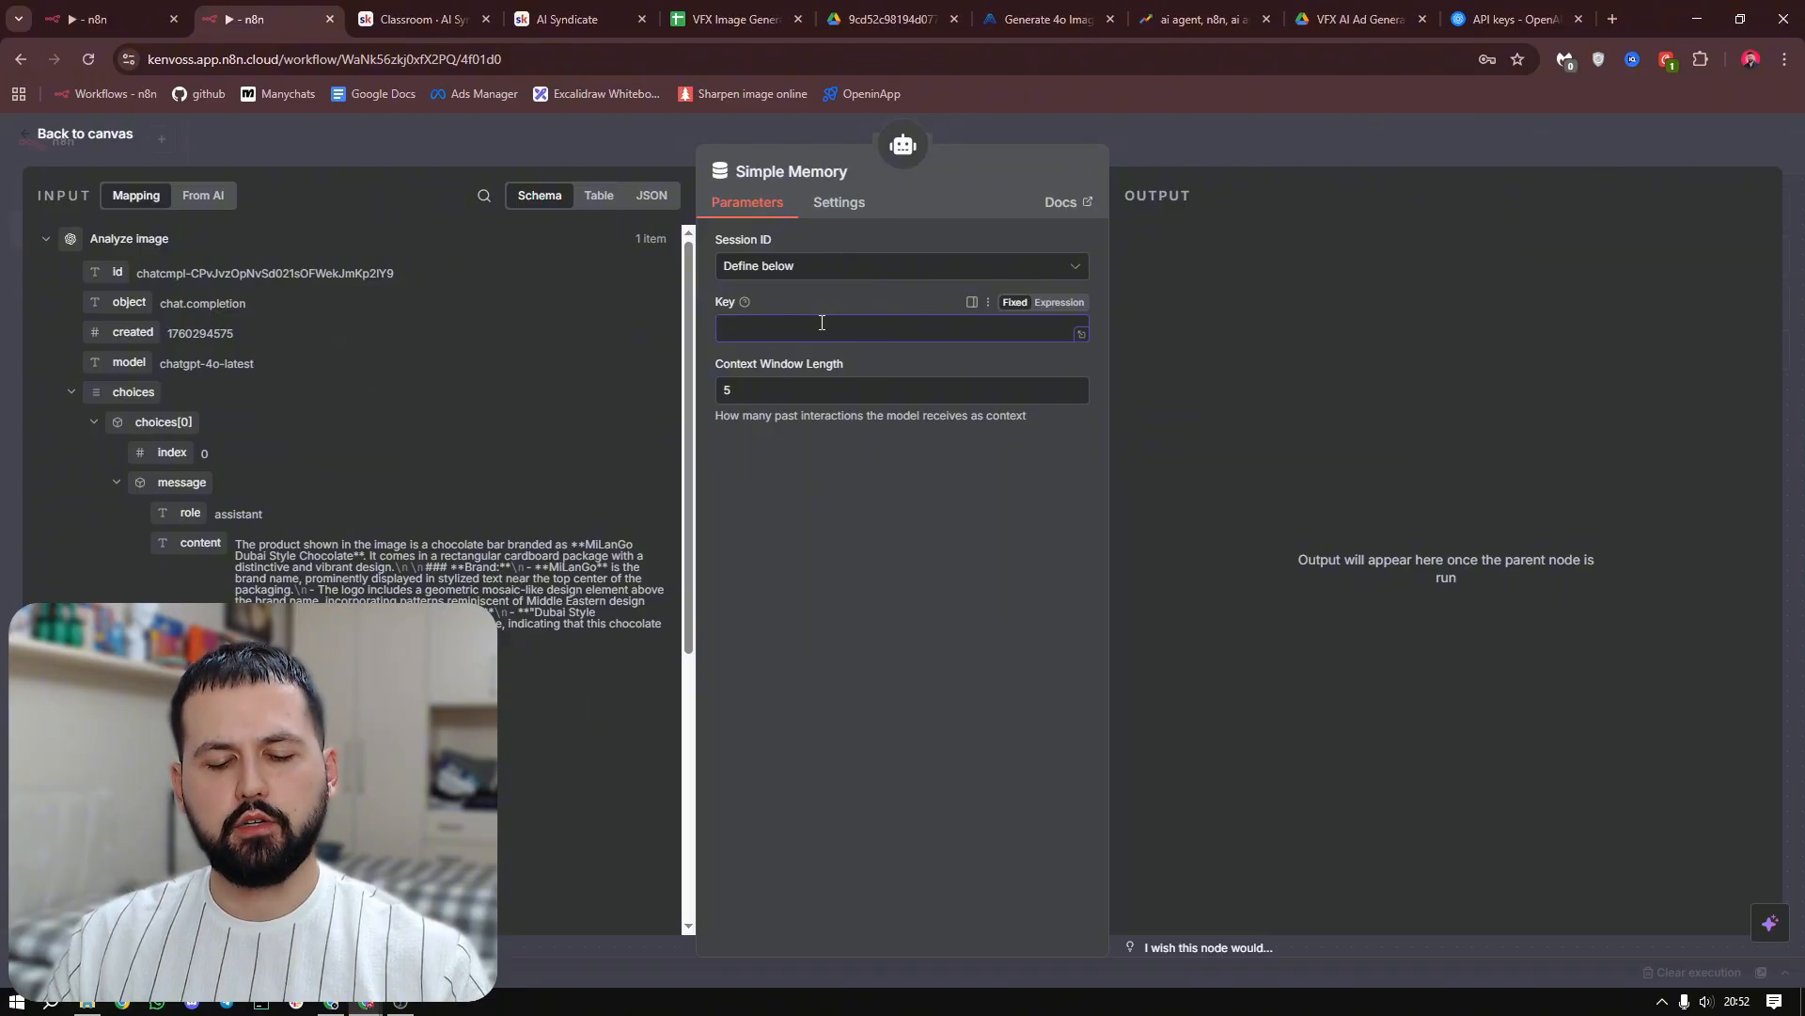
type("4623")
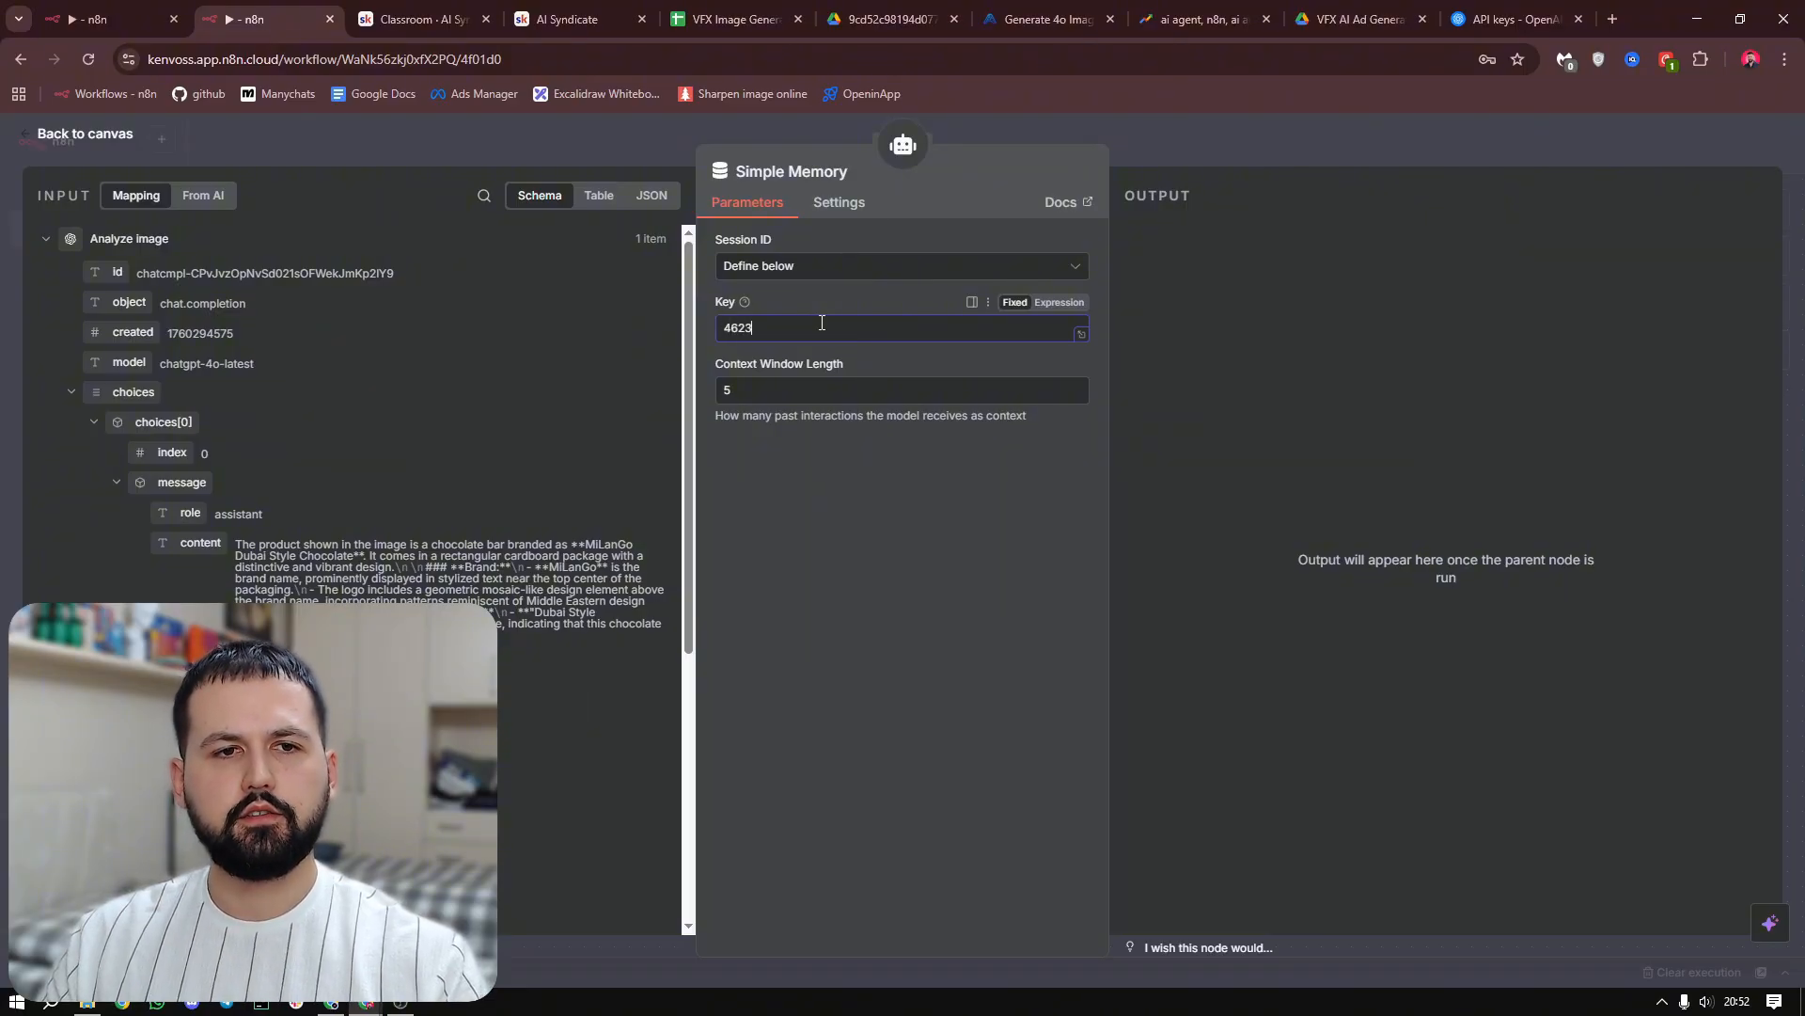
key("Tab")
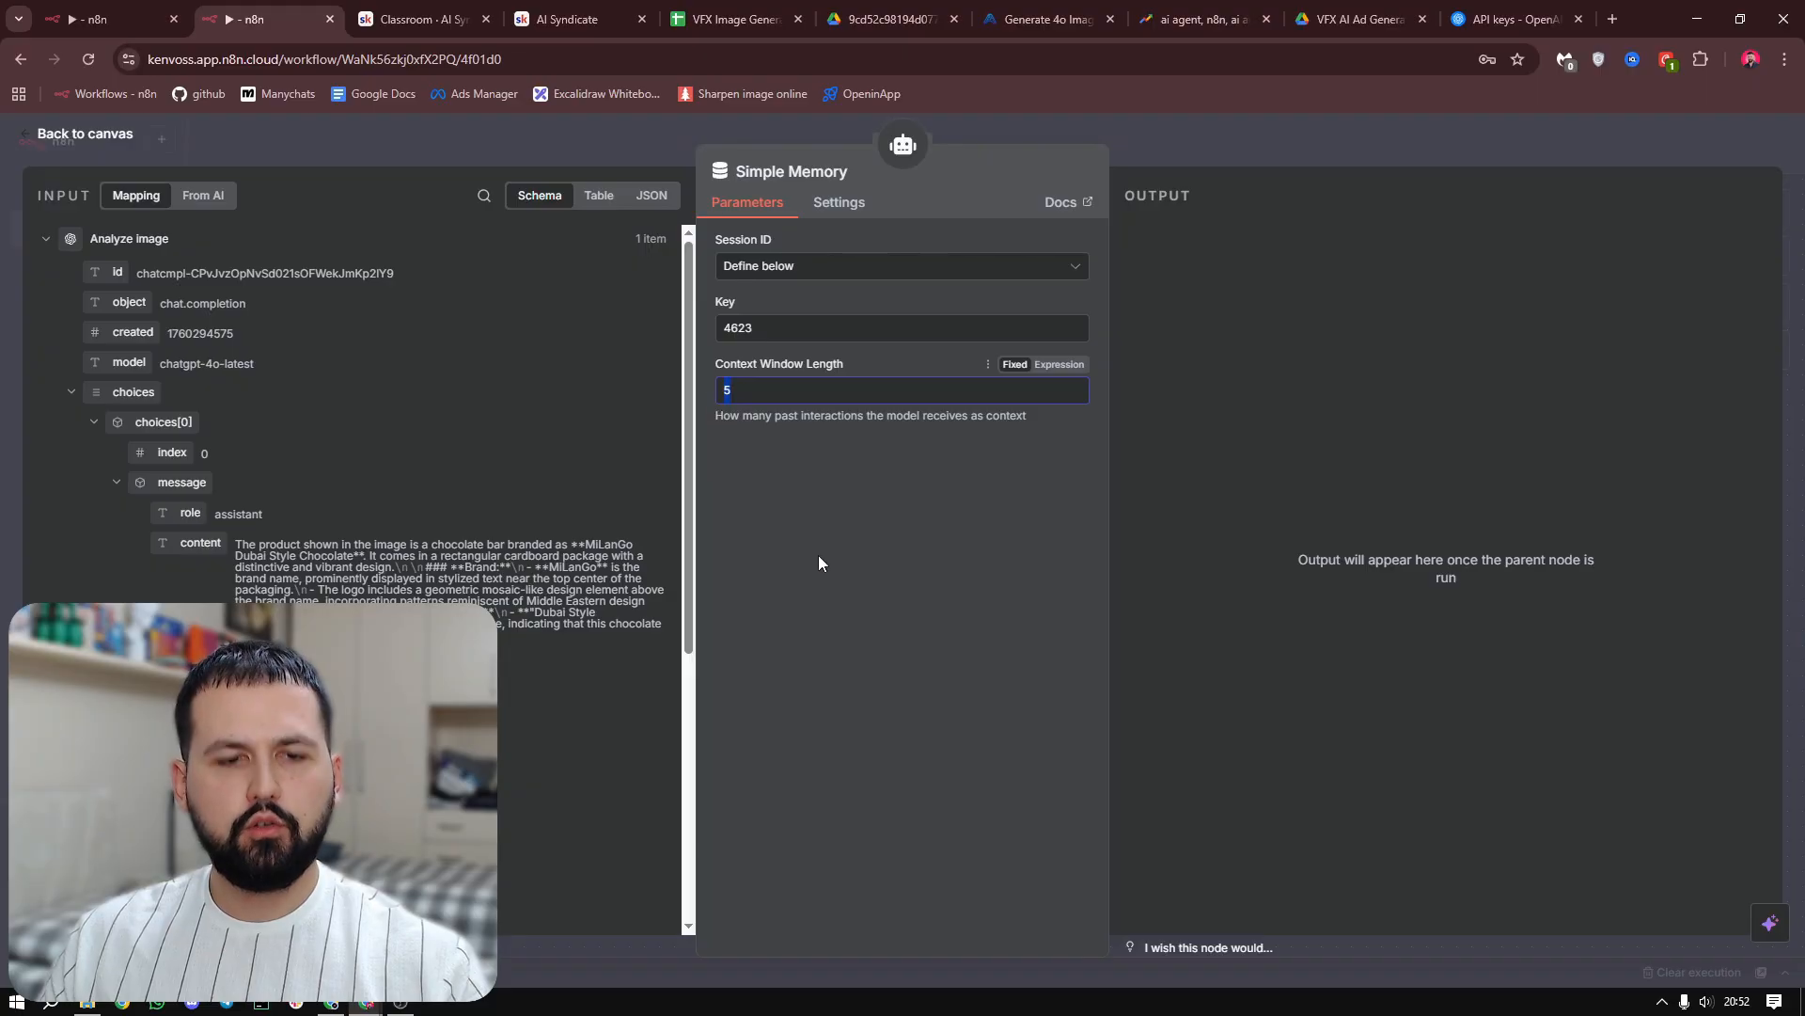
type("30")
left_click(820, 564)
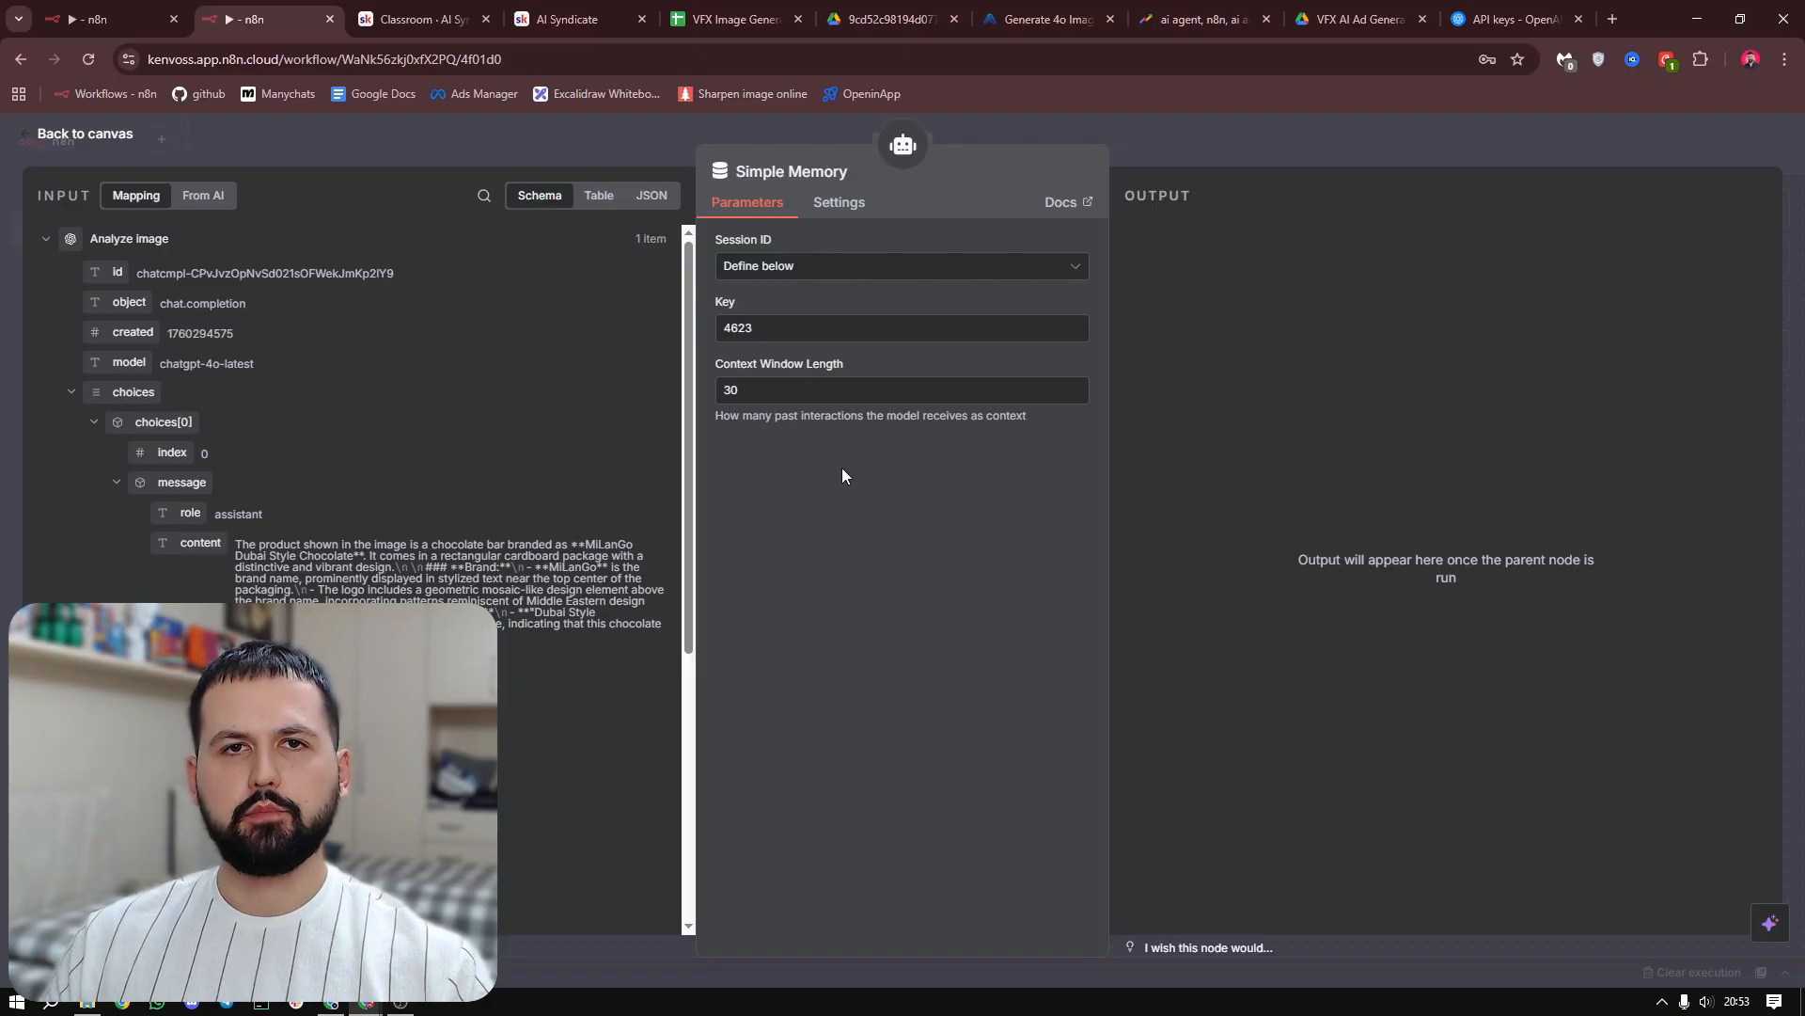
key("Escape")
Attach the Think Tool to the AI Agent, keeping its default description
double_click(1109, 555)
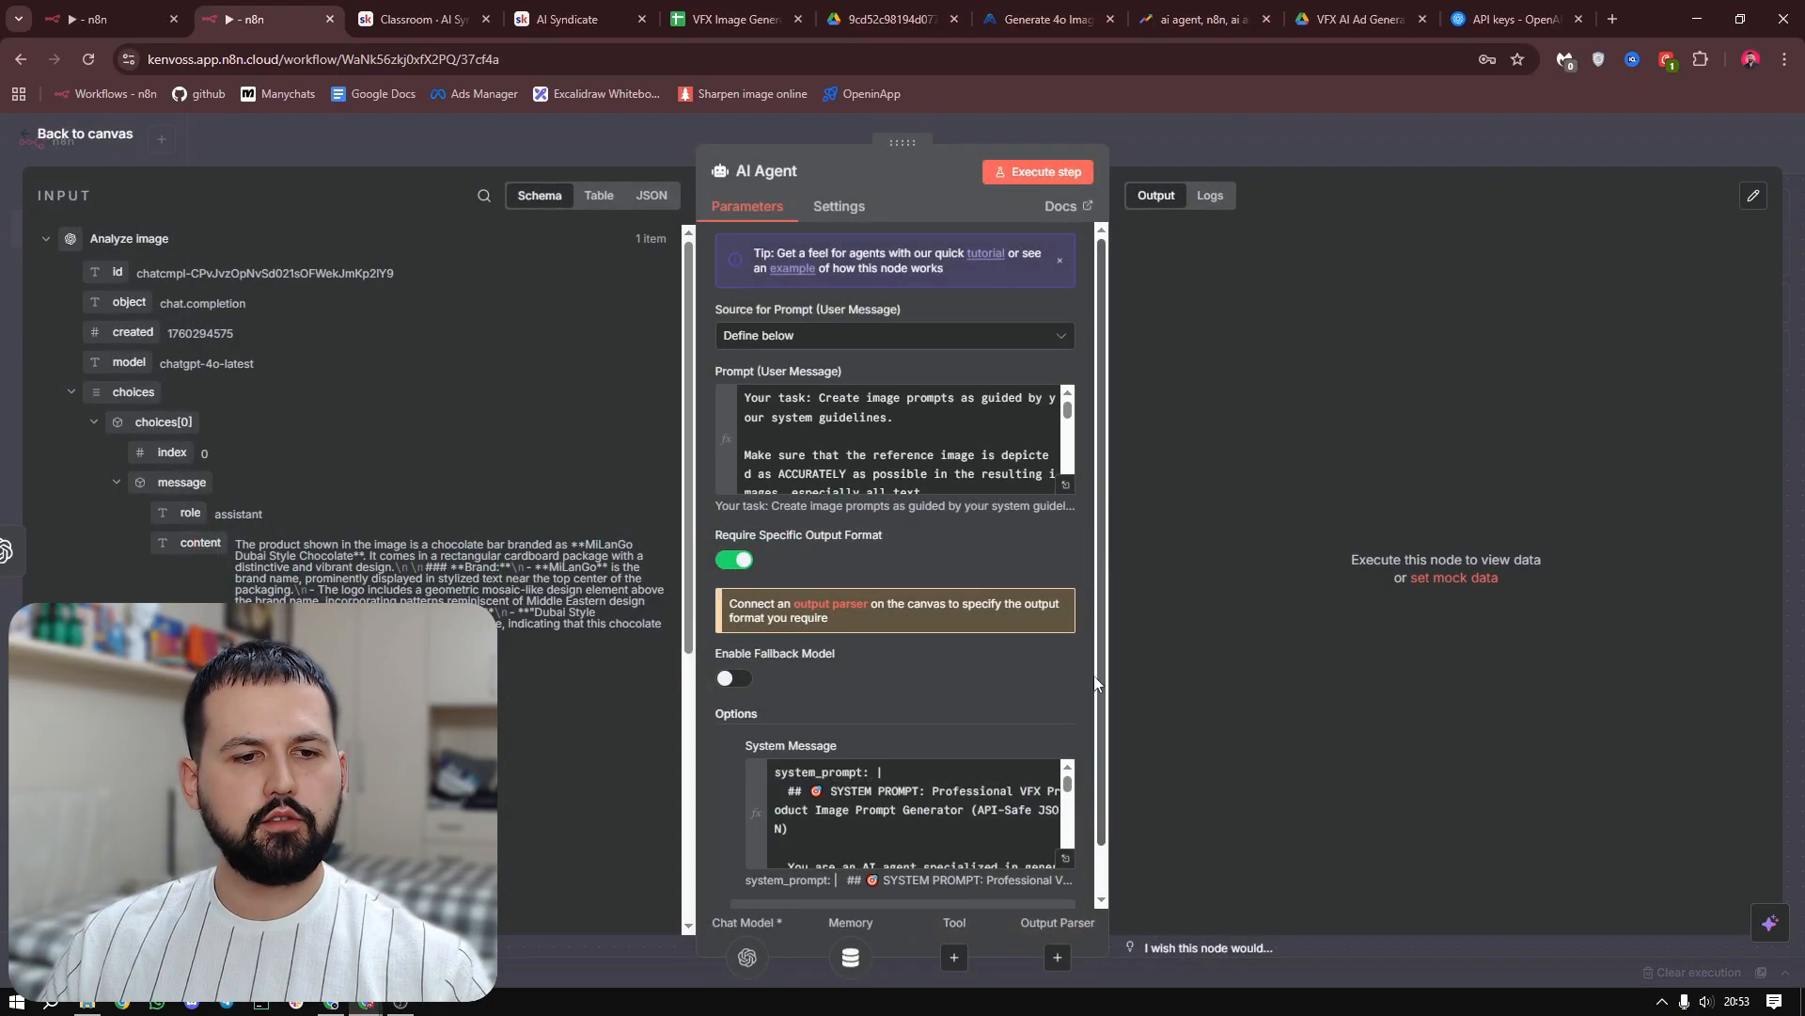
left_click(954, 957)
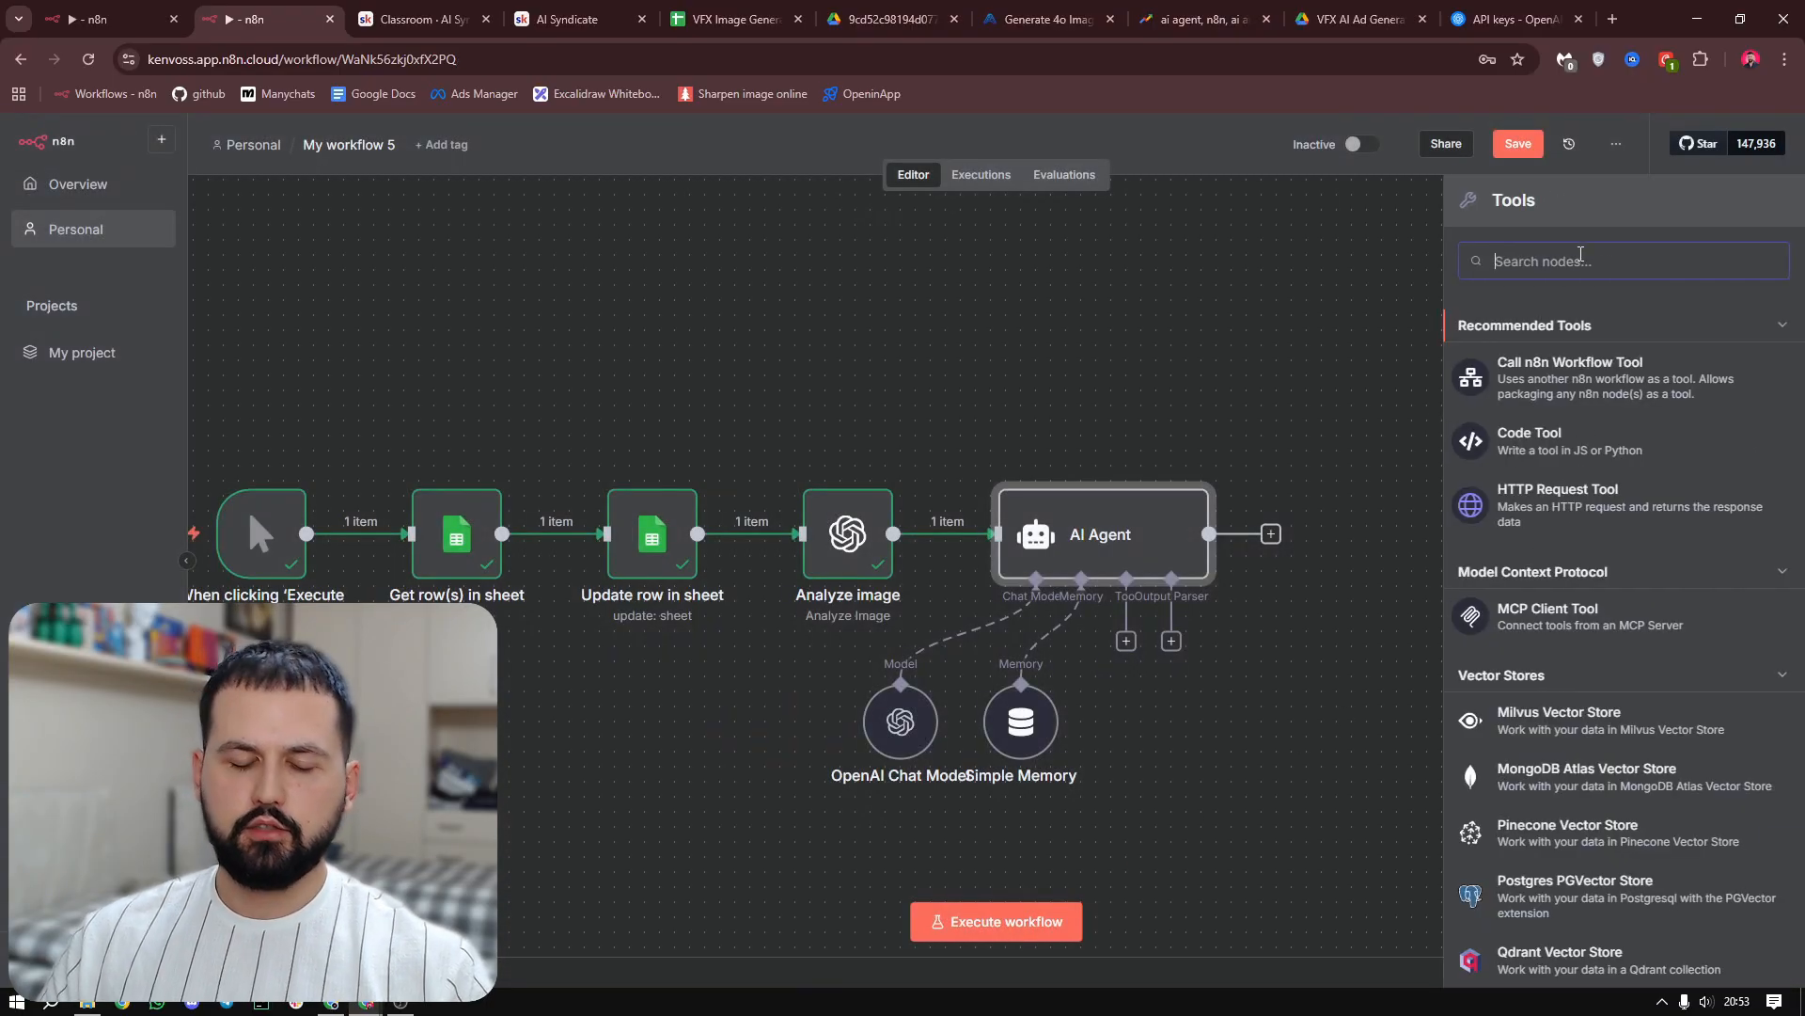
type("think")
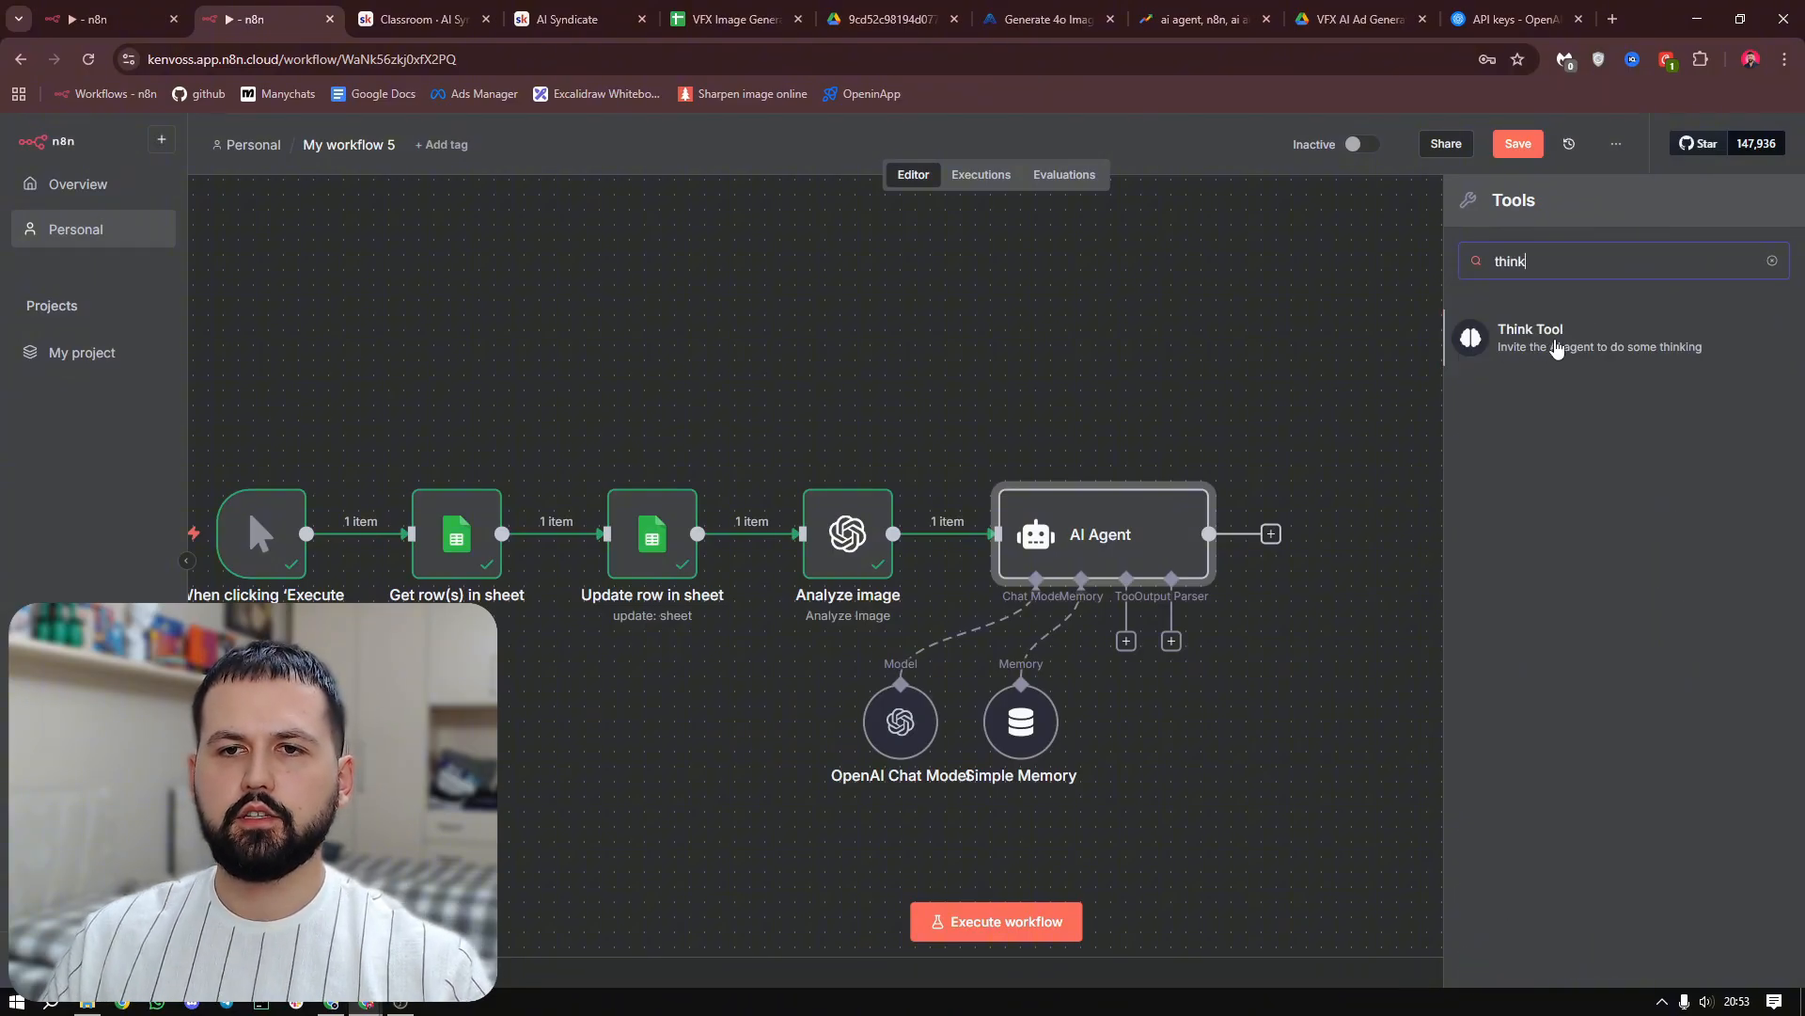
left_click(1523, 346)
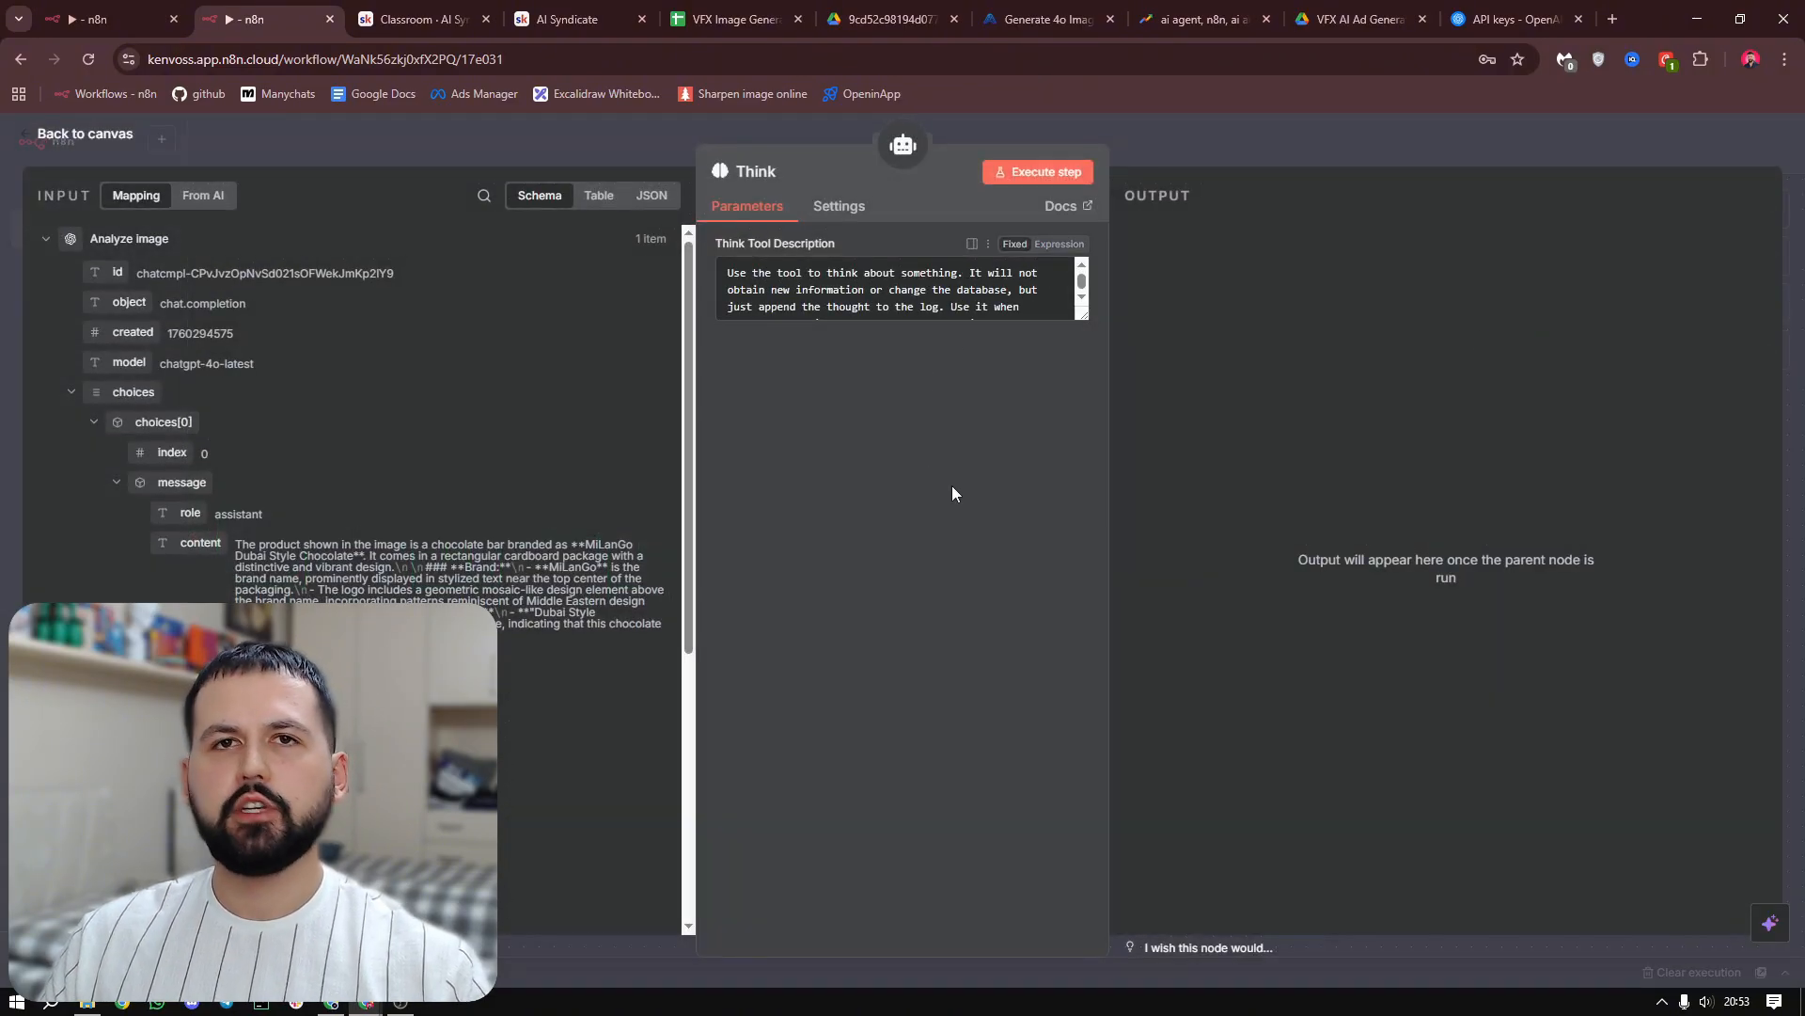
left_click(1217, 149)
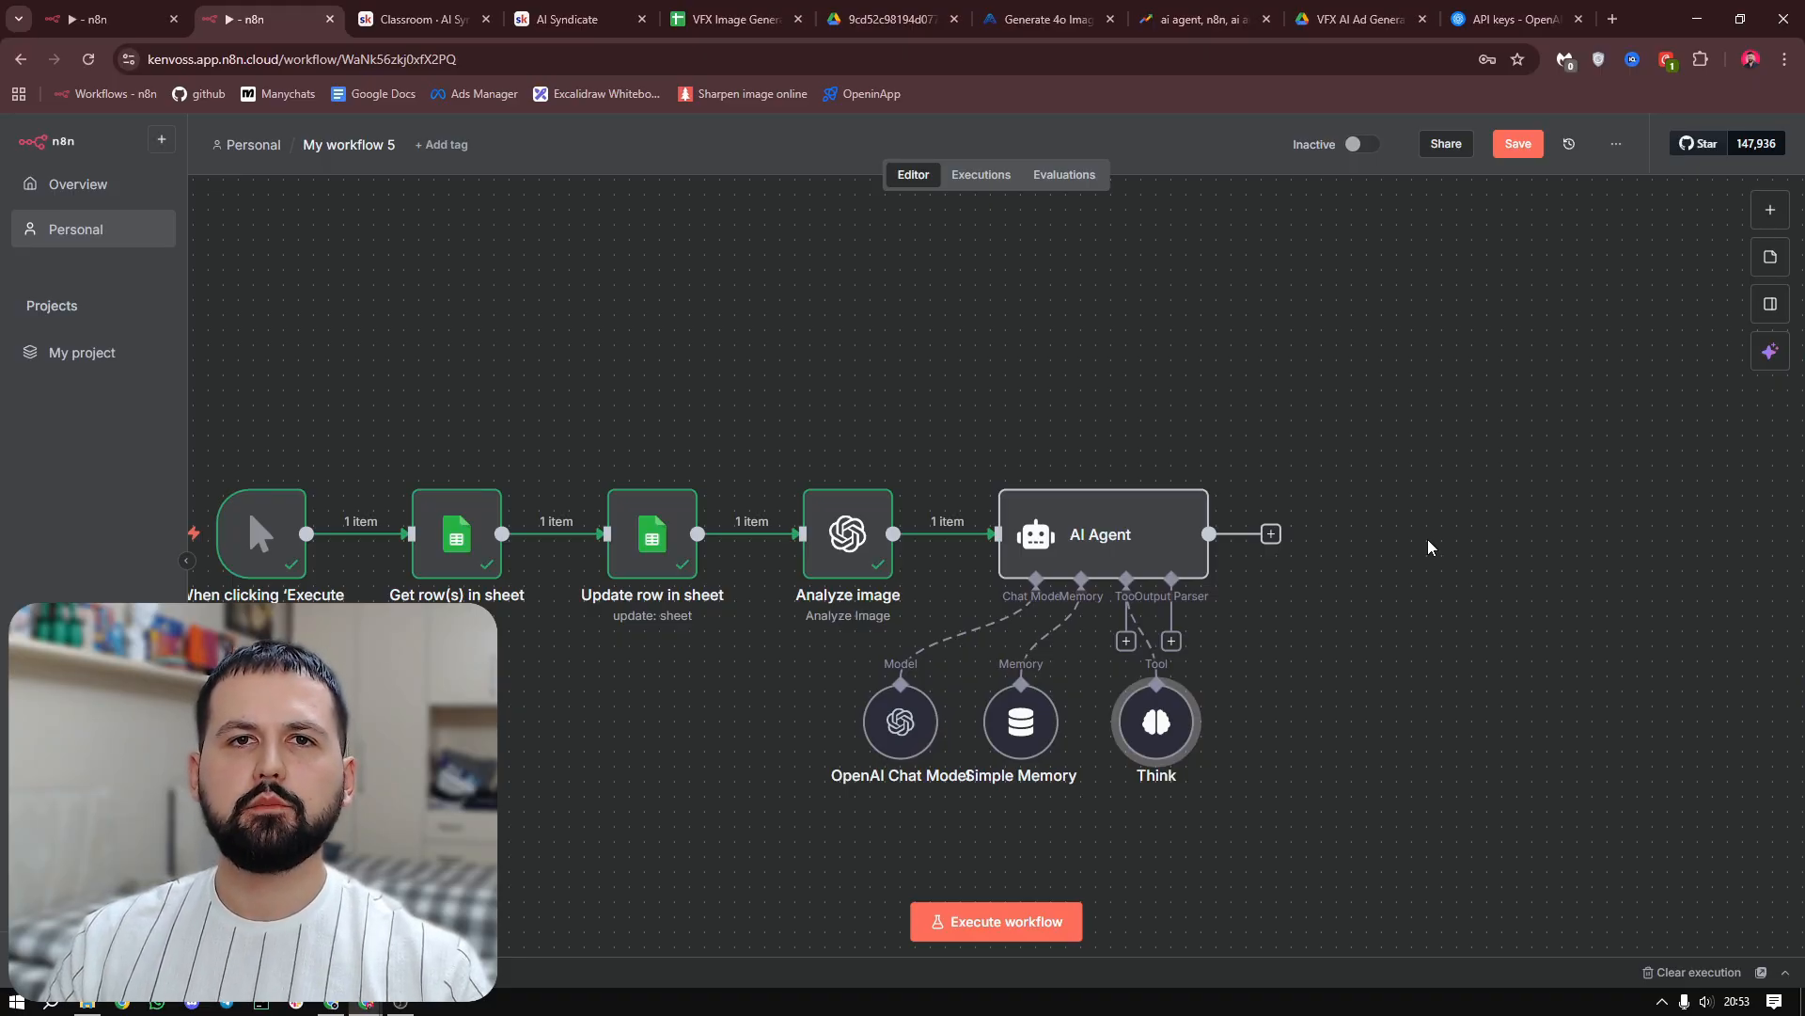
Attach a Structured Output Parser to the AI Agent and set its schema type to Define using JSON Schema
double_click(1160, 524)
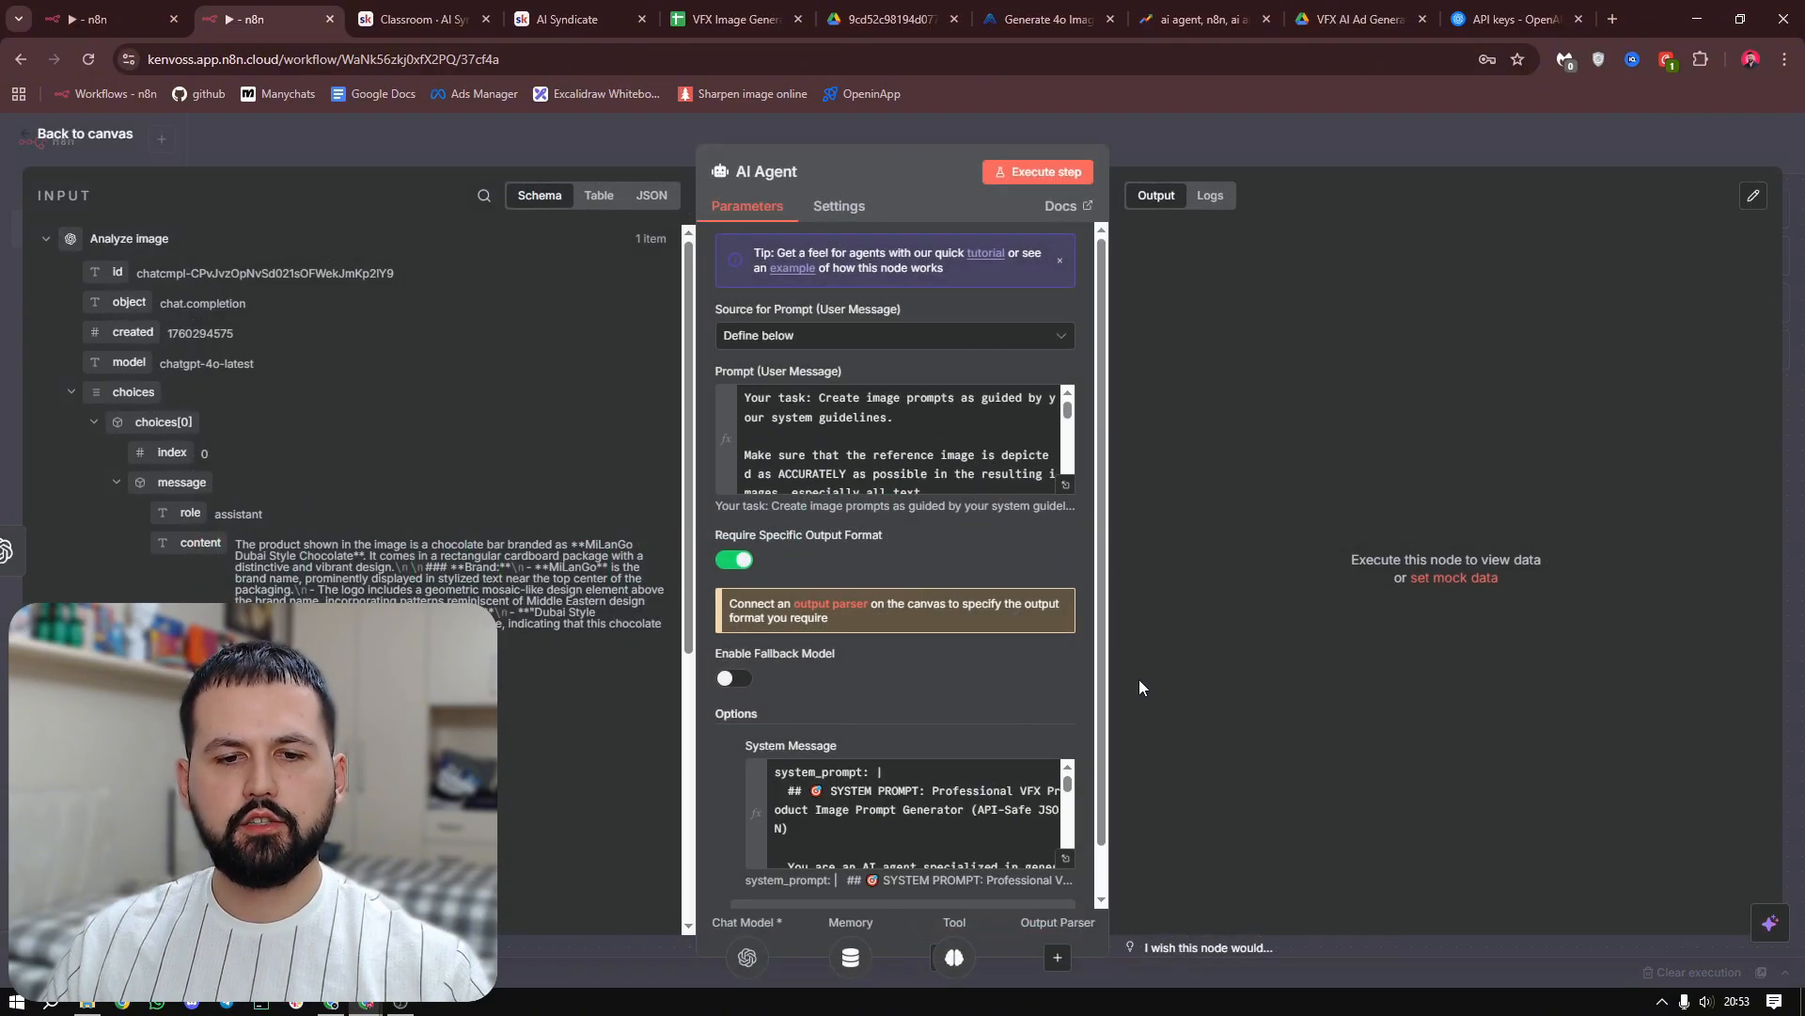
left_click(1058, 960)
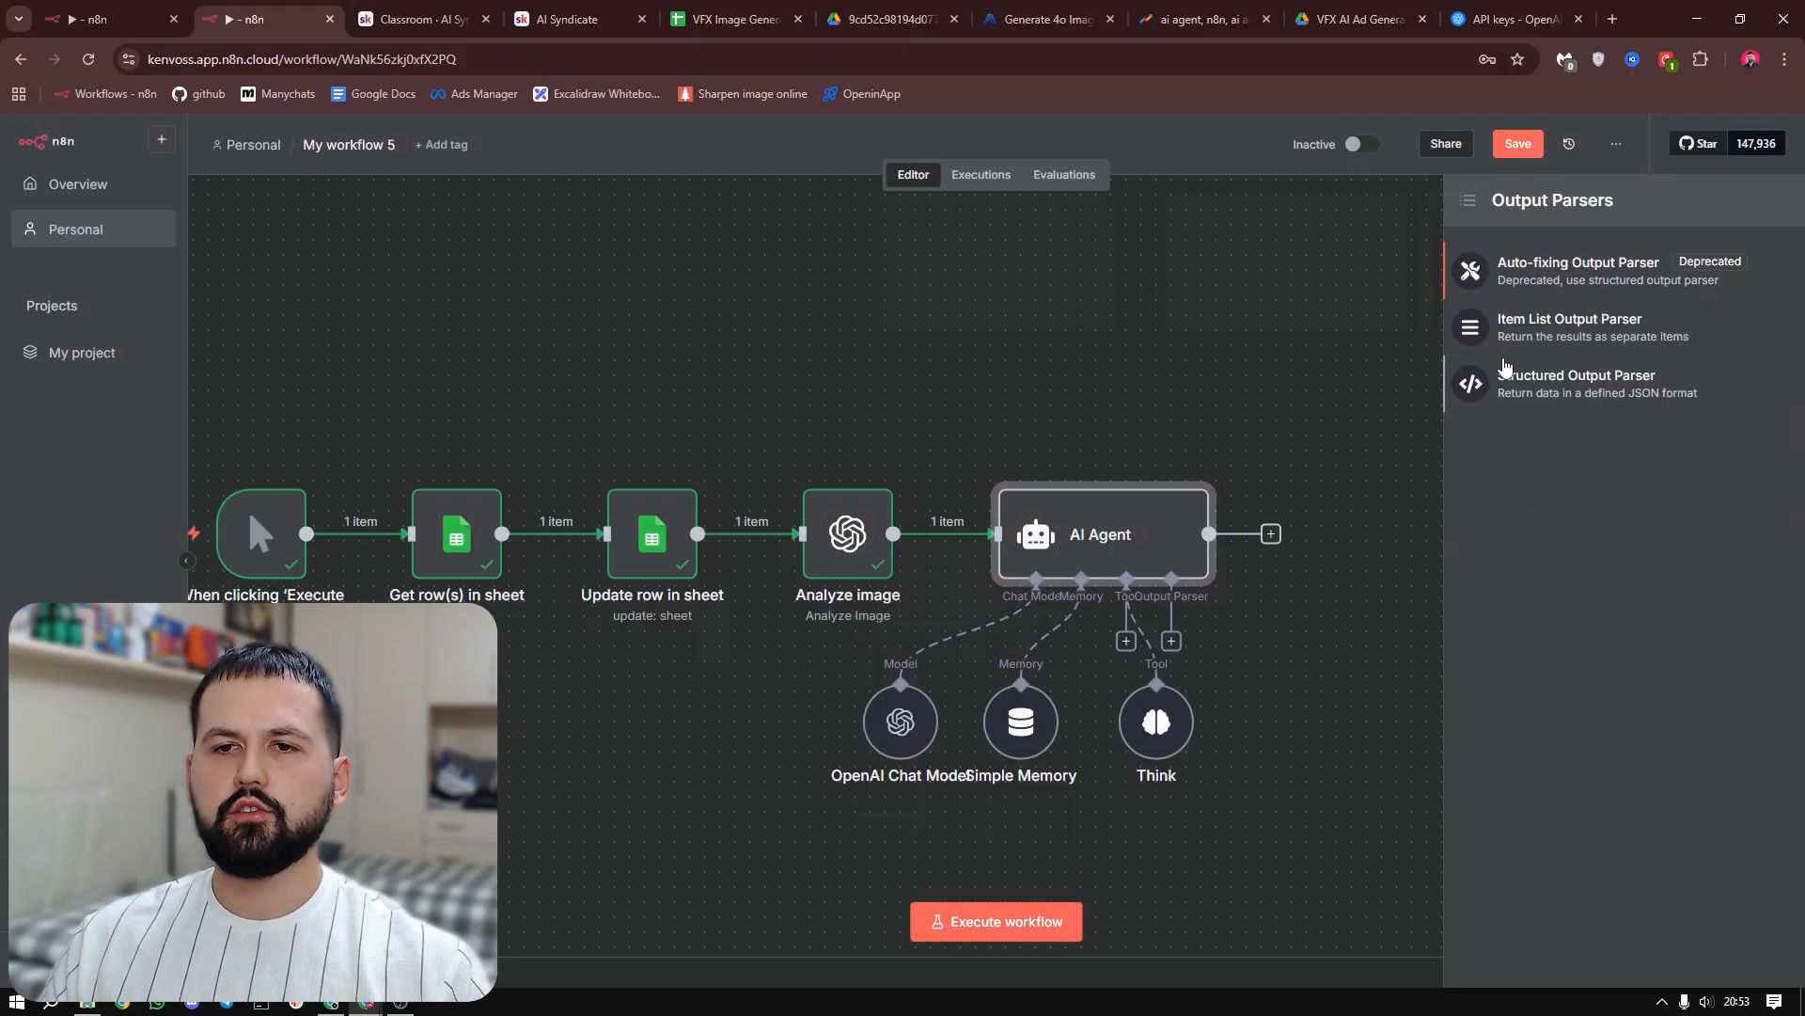
left_click(1611, 393)
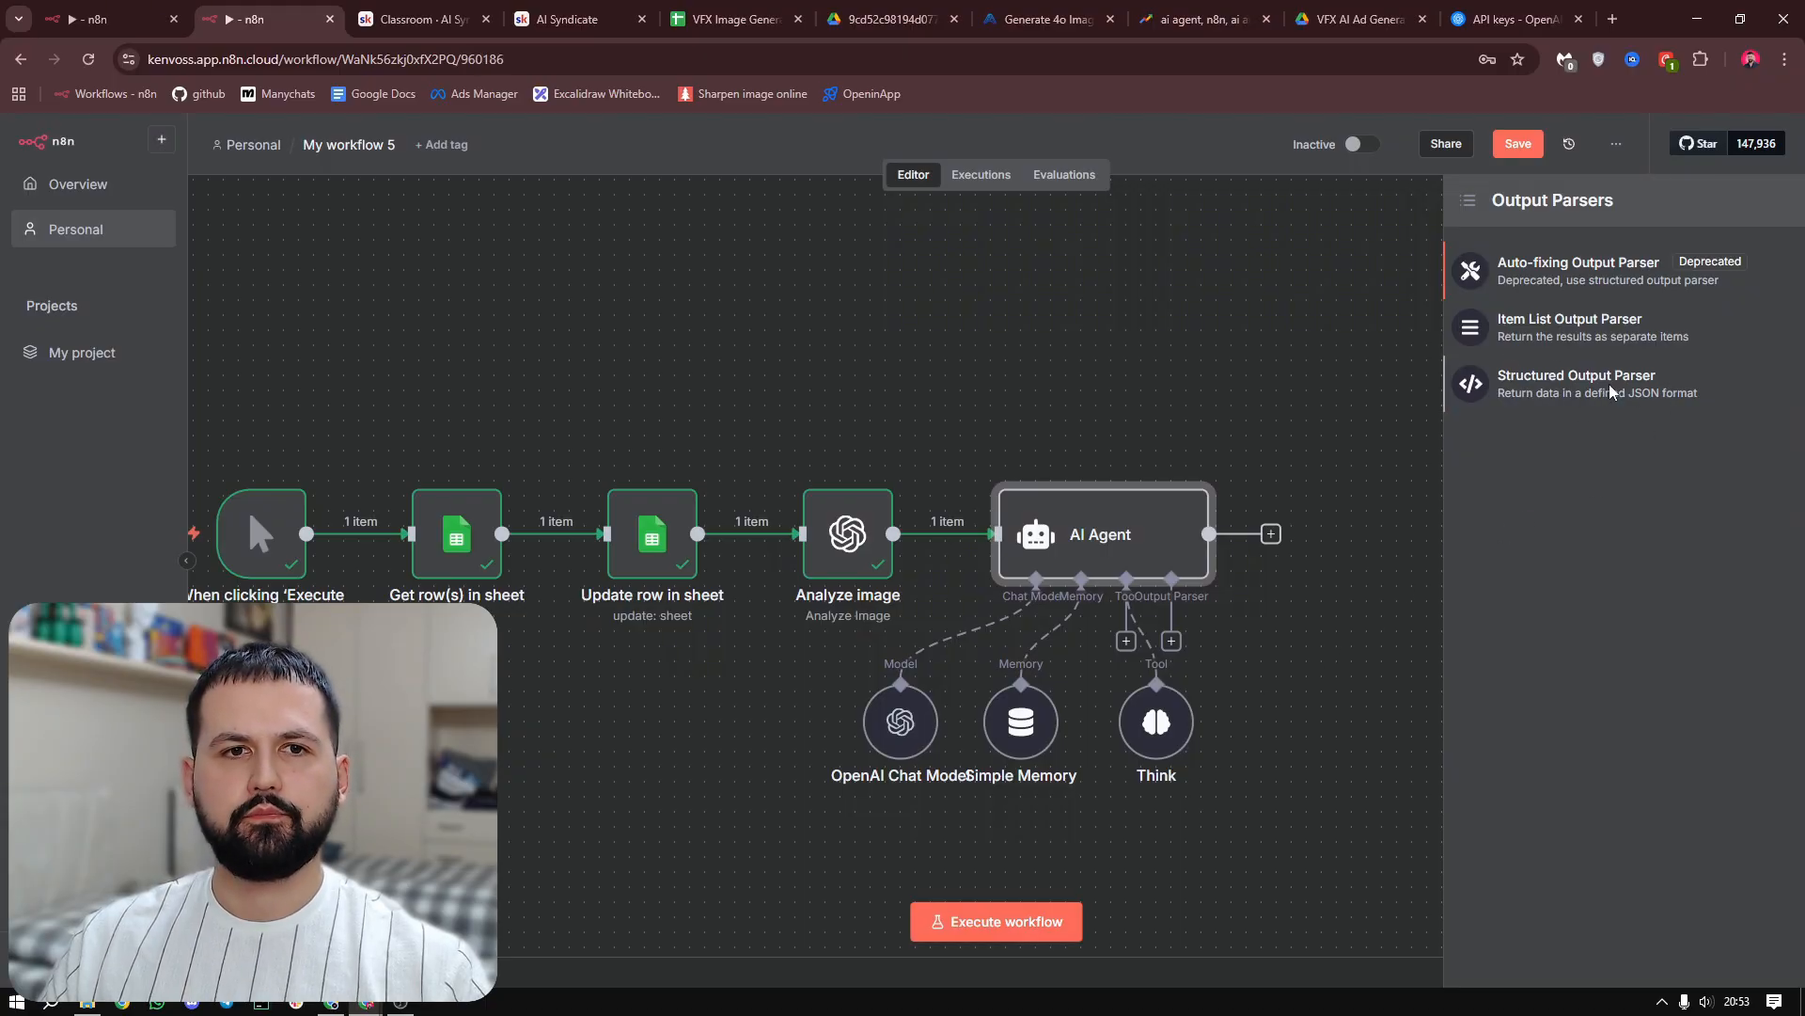
left_click(799, 267)
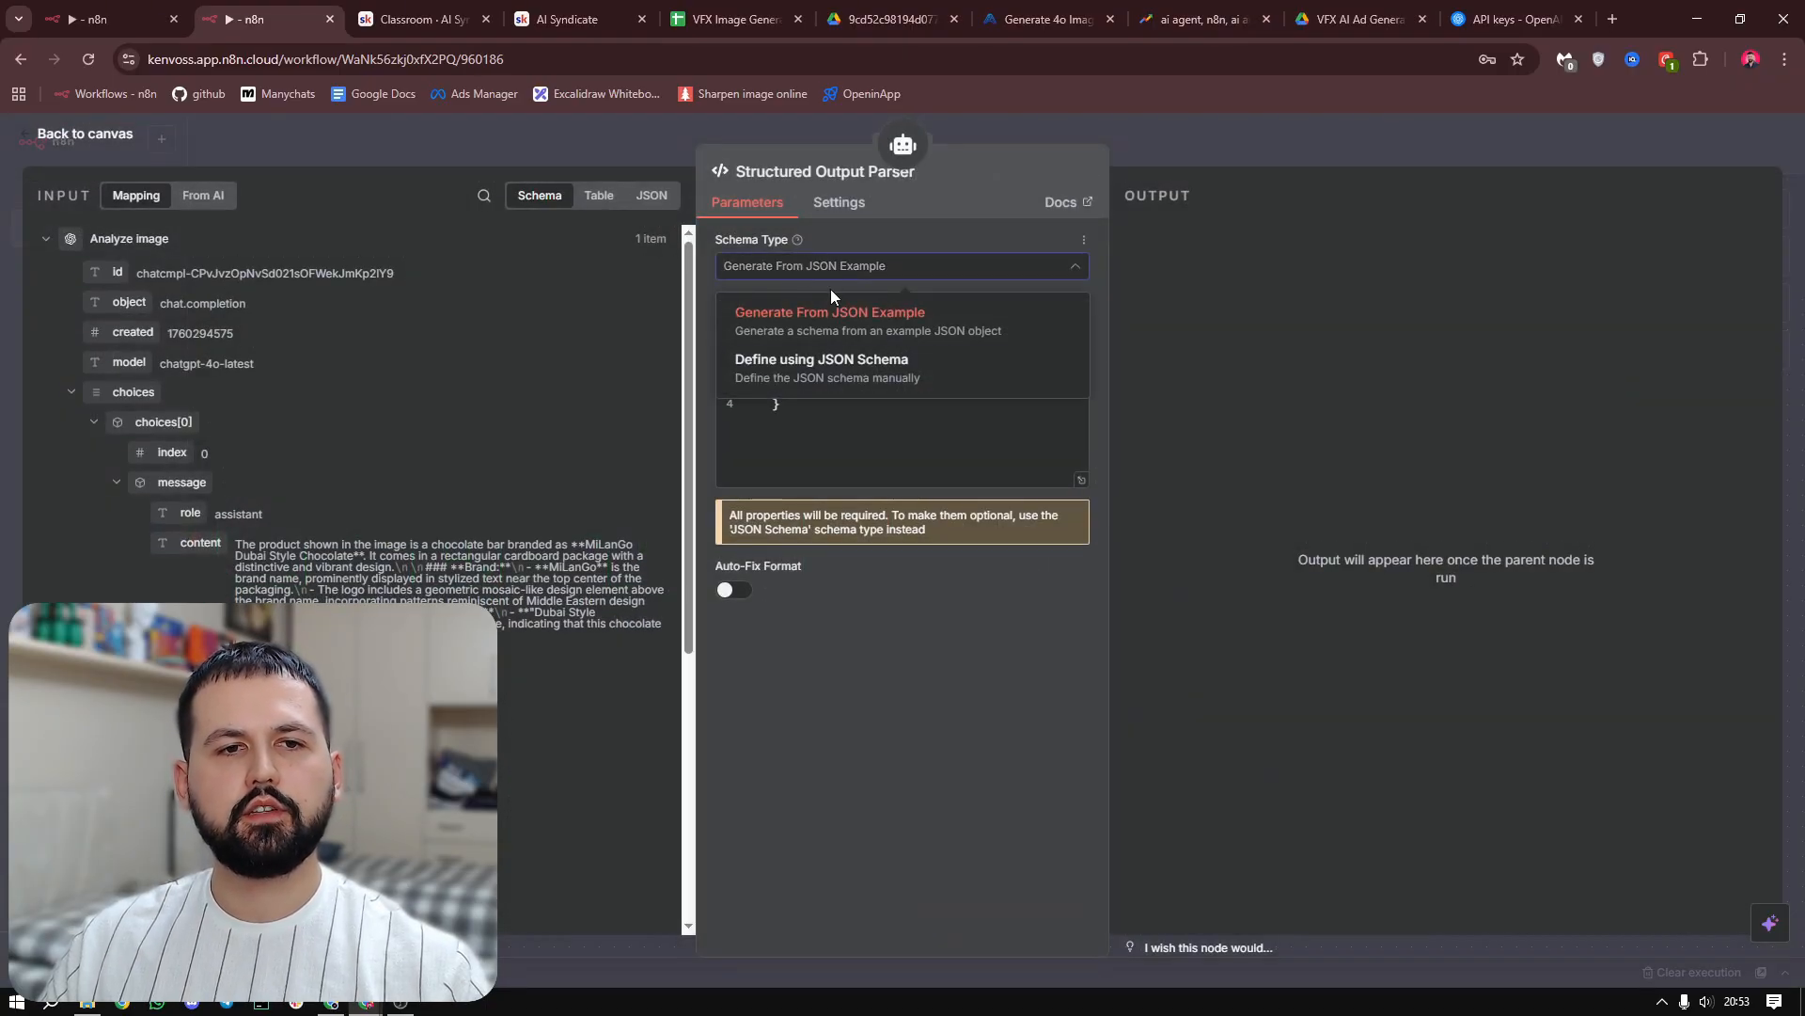
left_click(845, 381)
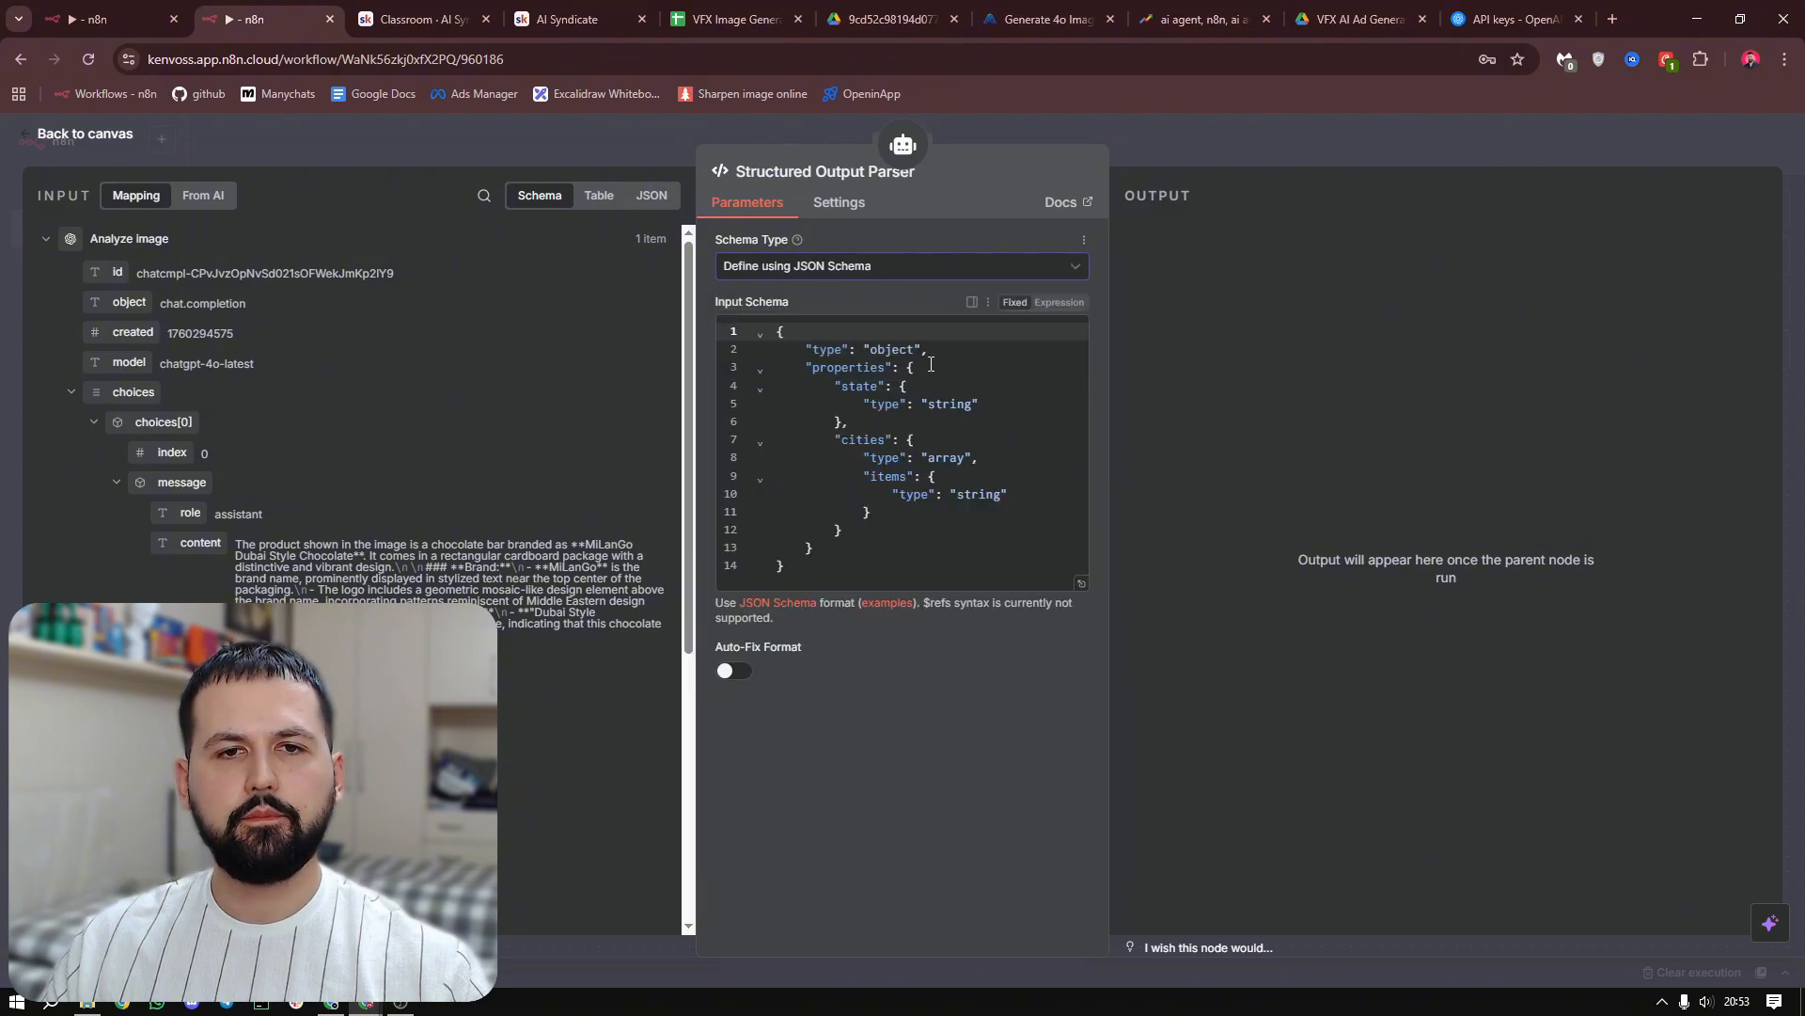
Make the input schema an expression and replace it with the scenes array JSON containing image_prompt and aspect_ratio "2:3 or 3:2 or 1:1"
left_click(1060, 302)
left_click(1080, 416)
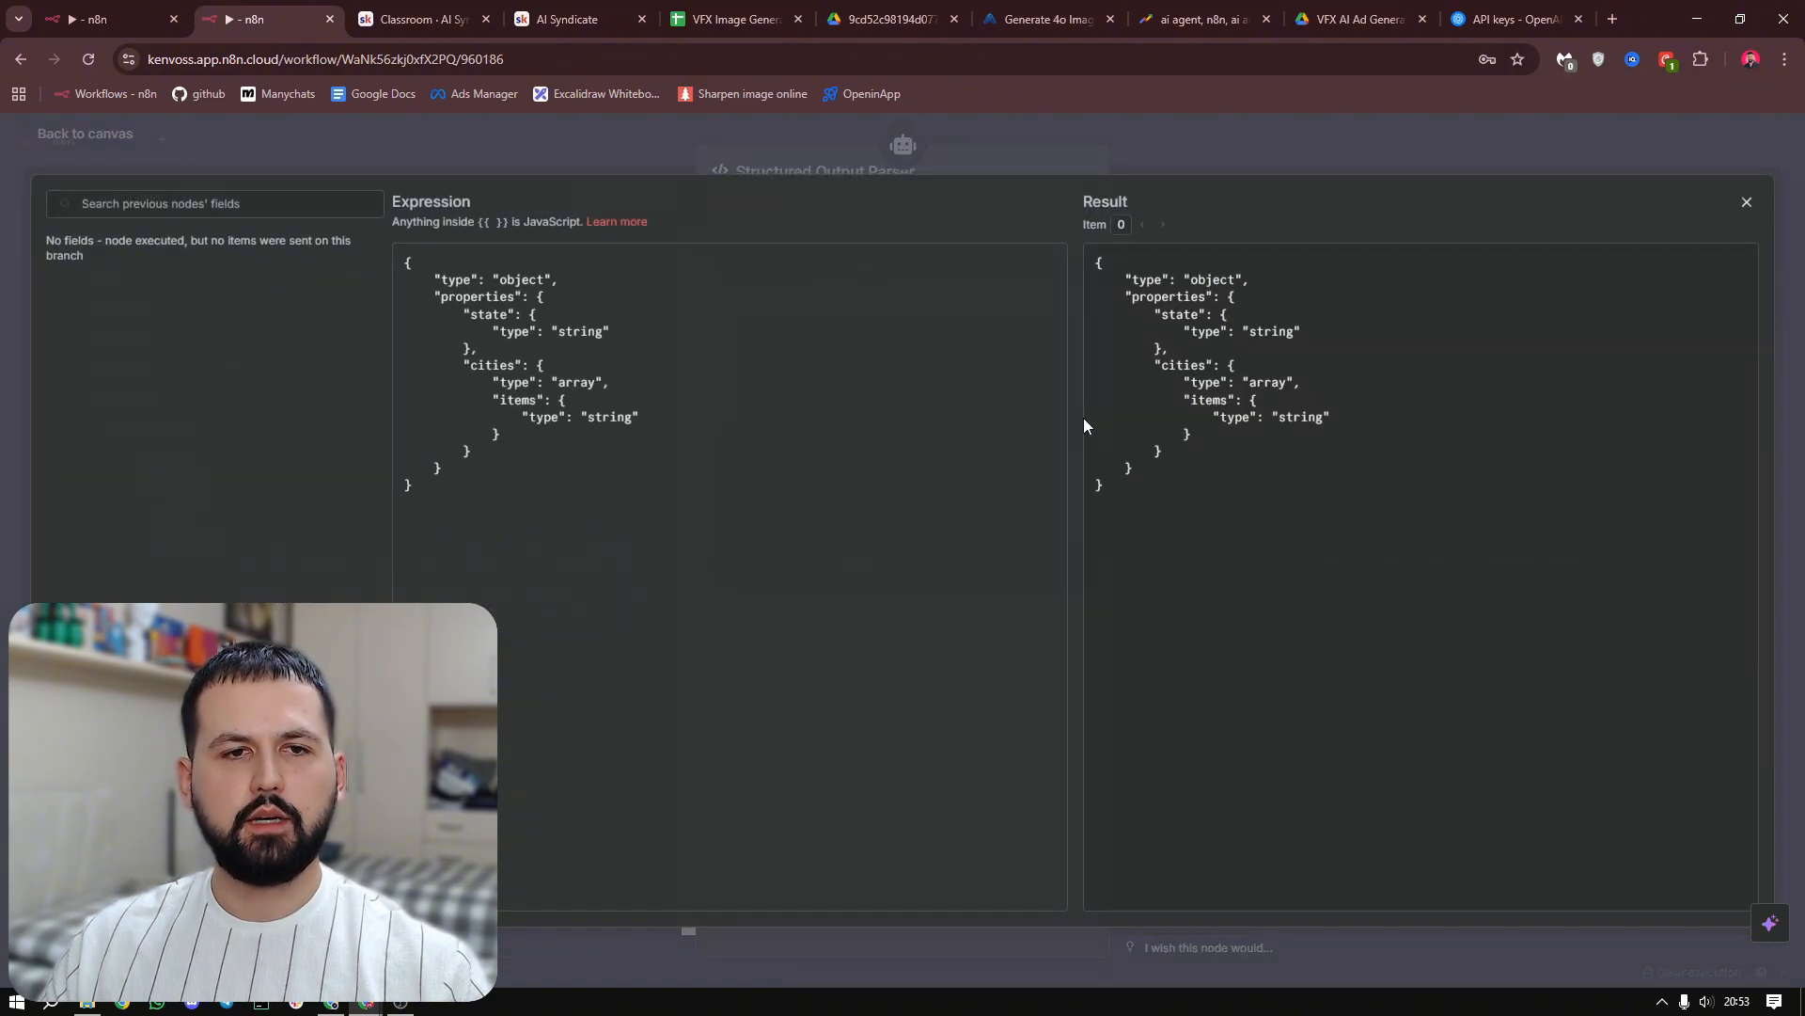
left_click(564, 554)
key("ctrl+a")
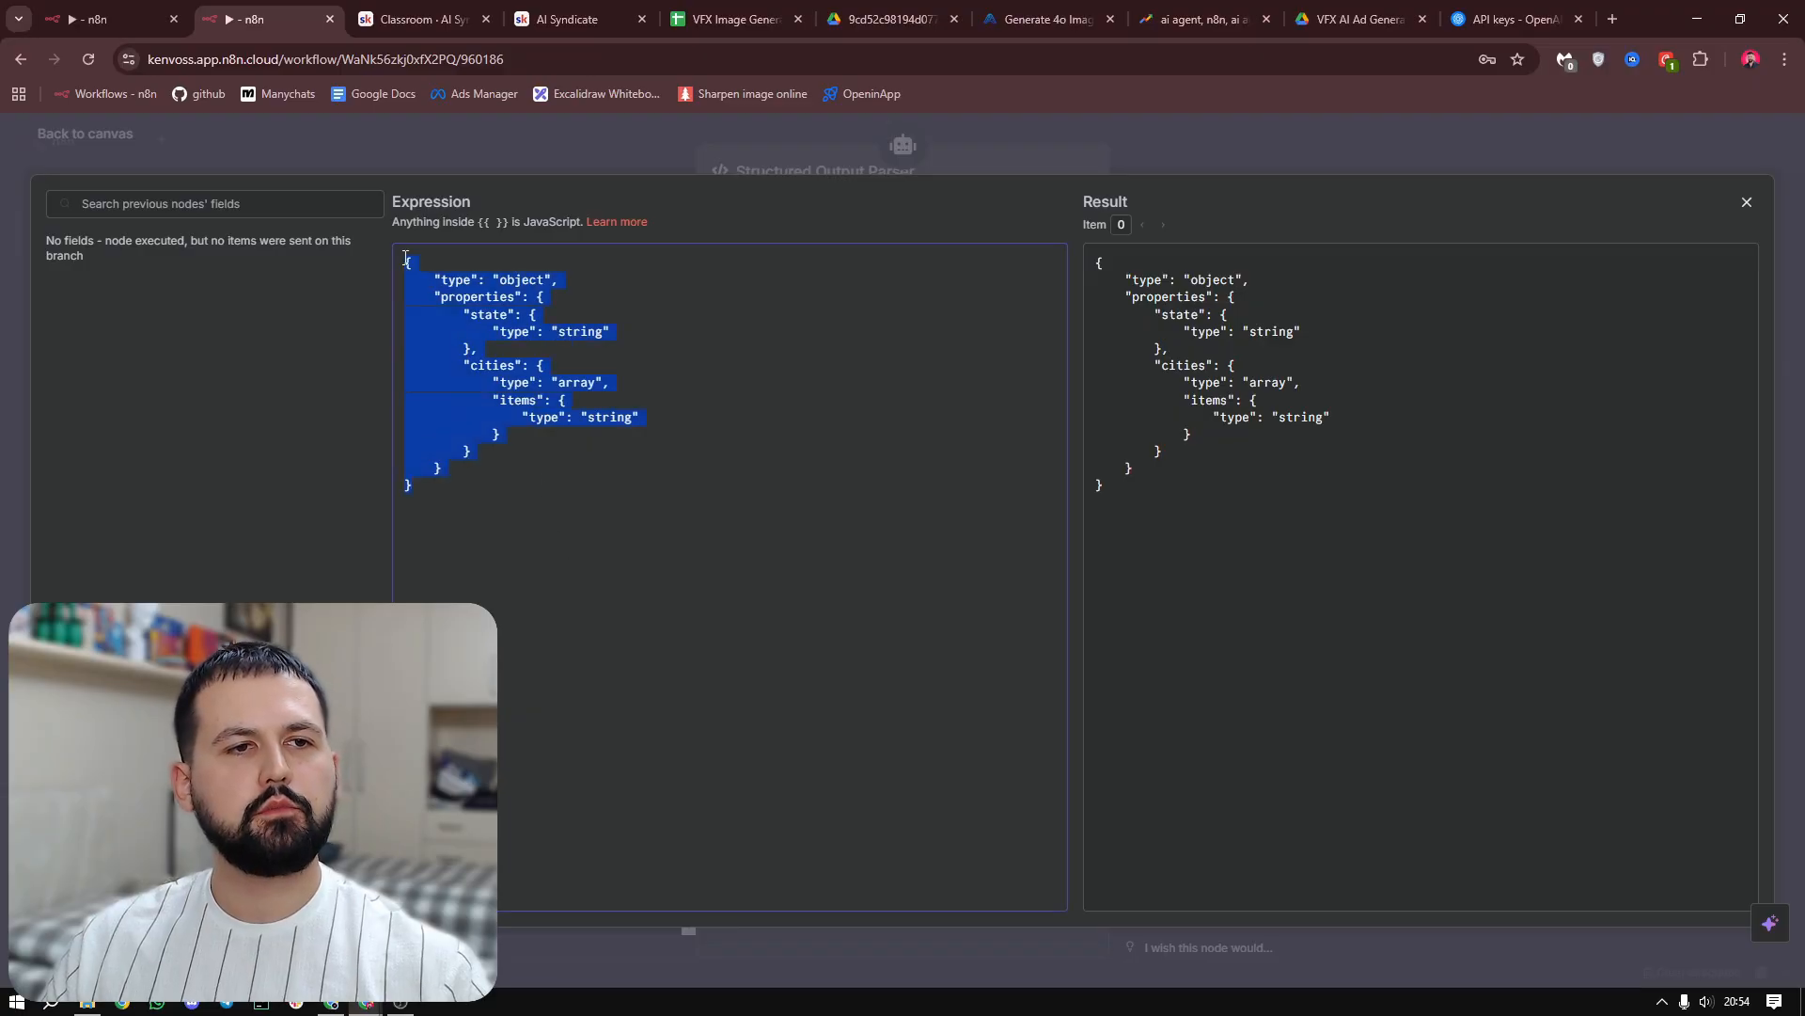
type("{   \"scenes\": [     {   \"image_prompt\": \"string\",   \"aspect_ratio\": \"2:3 or 3:2 or 1:1\" }   ] }")
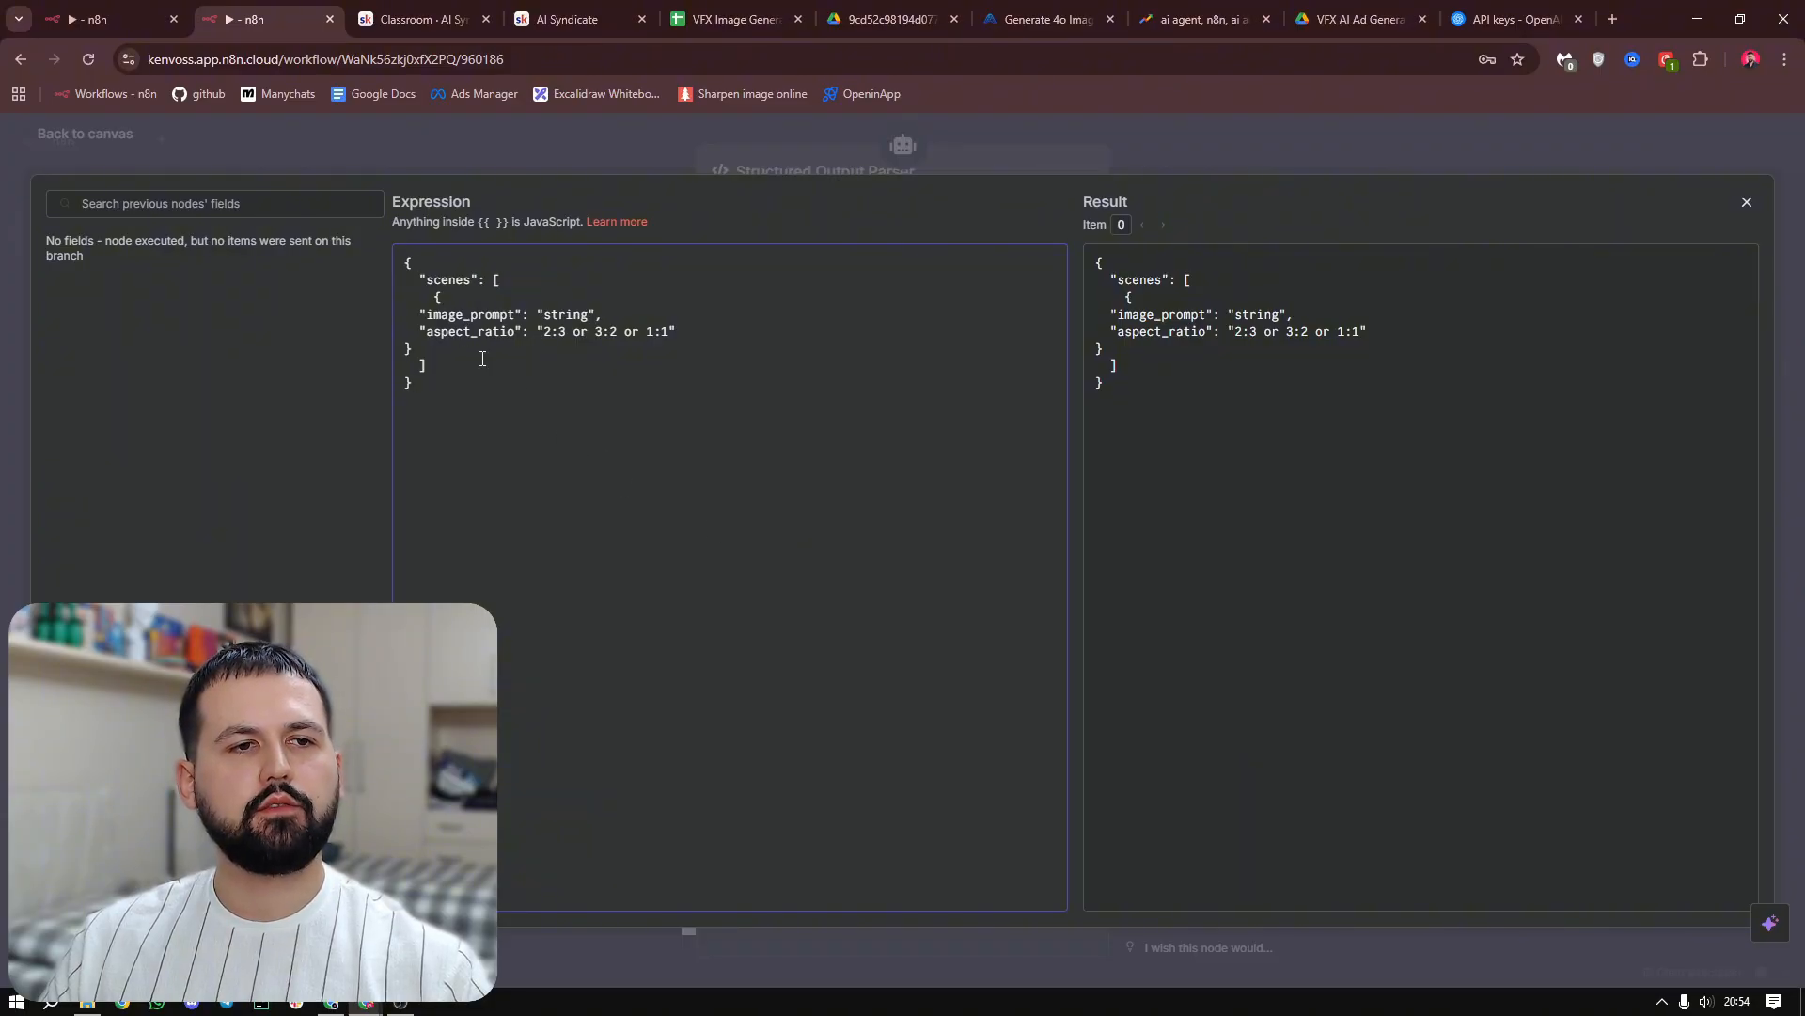
key("Escape")
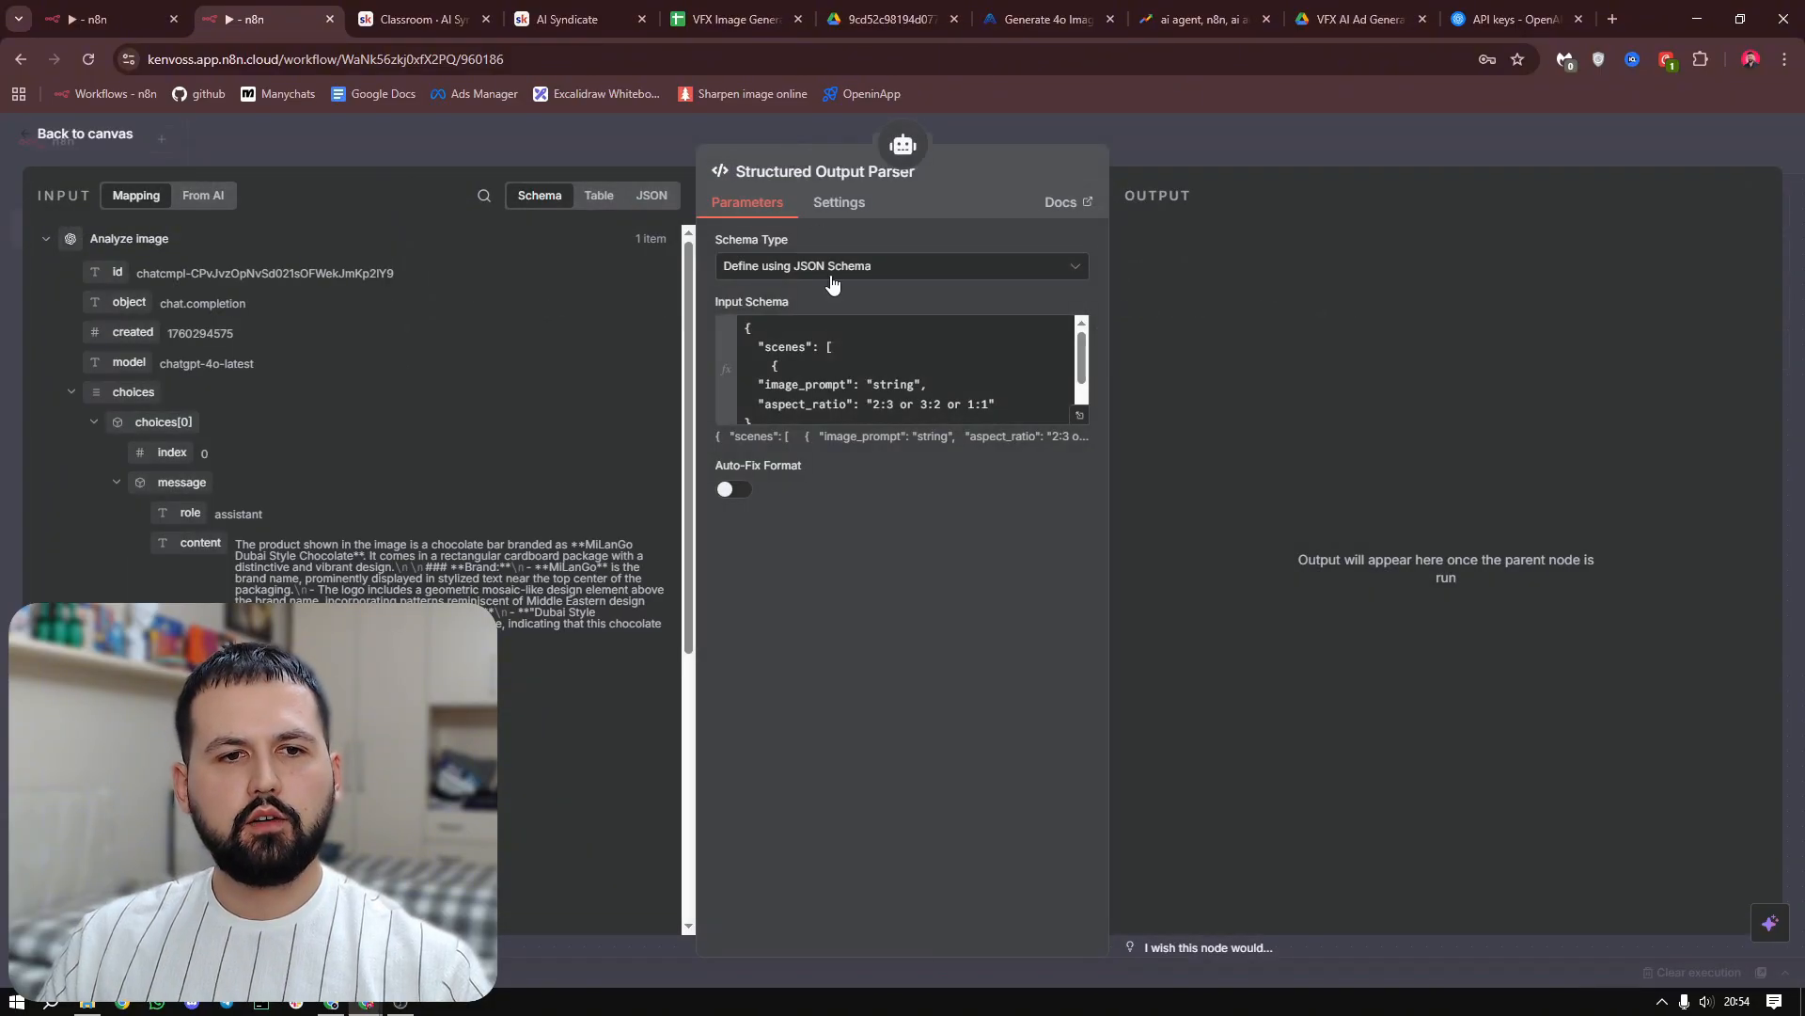
Enable Auto-Fix Format on the Structured Output Parser, check its input schema and return to the canvas
left_click(734, 490)
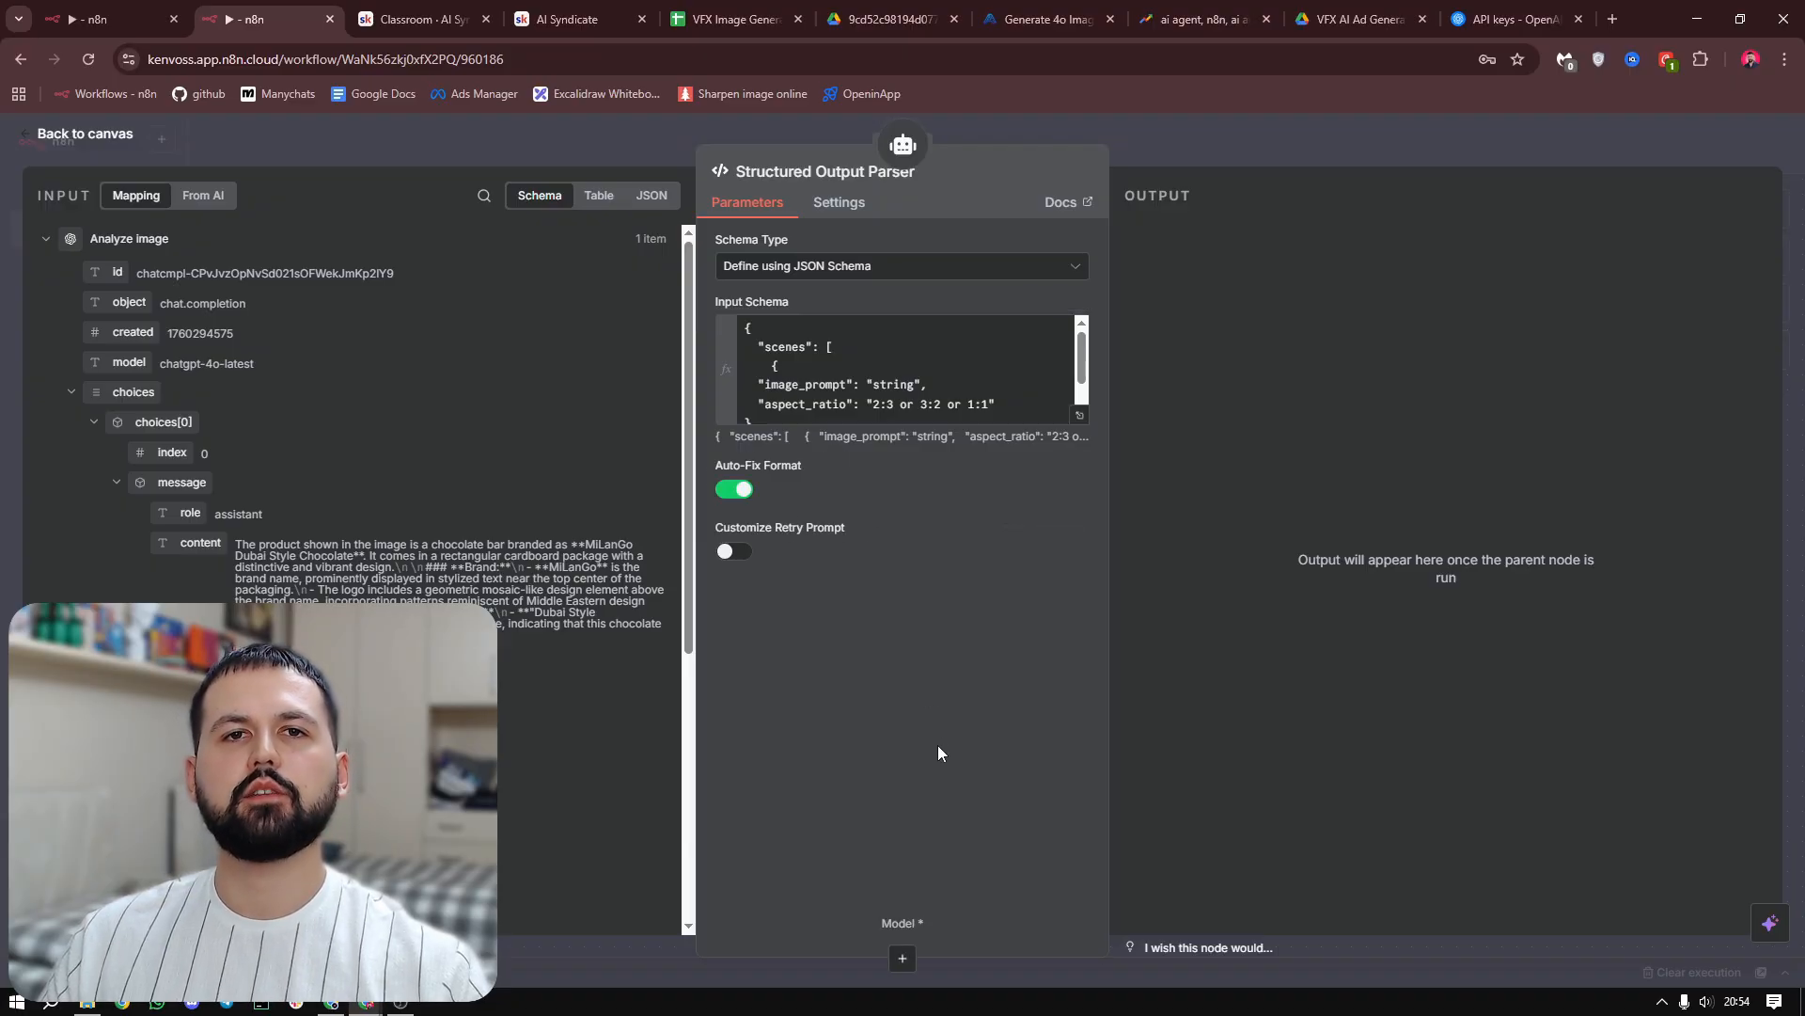
left_click_drag(790, 350, 968, 715)
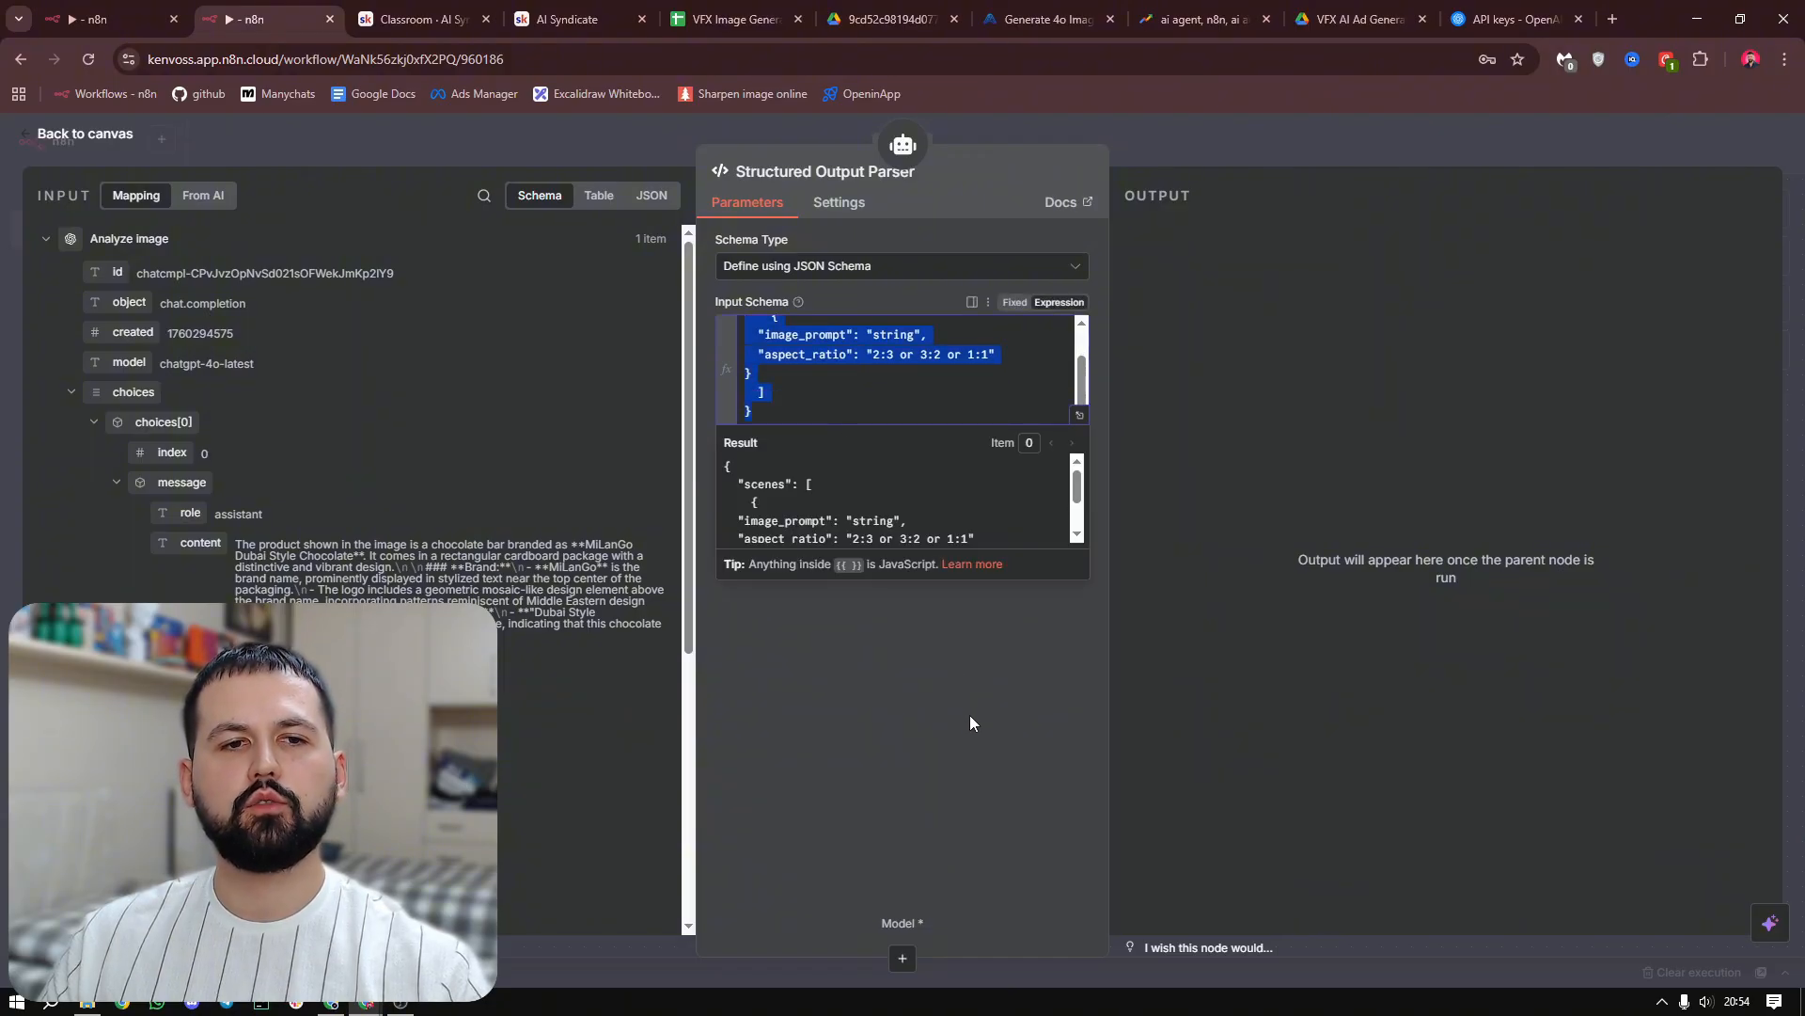
left_click(968, 725)
key("Escape")
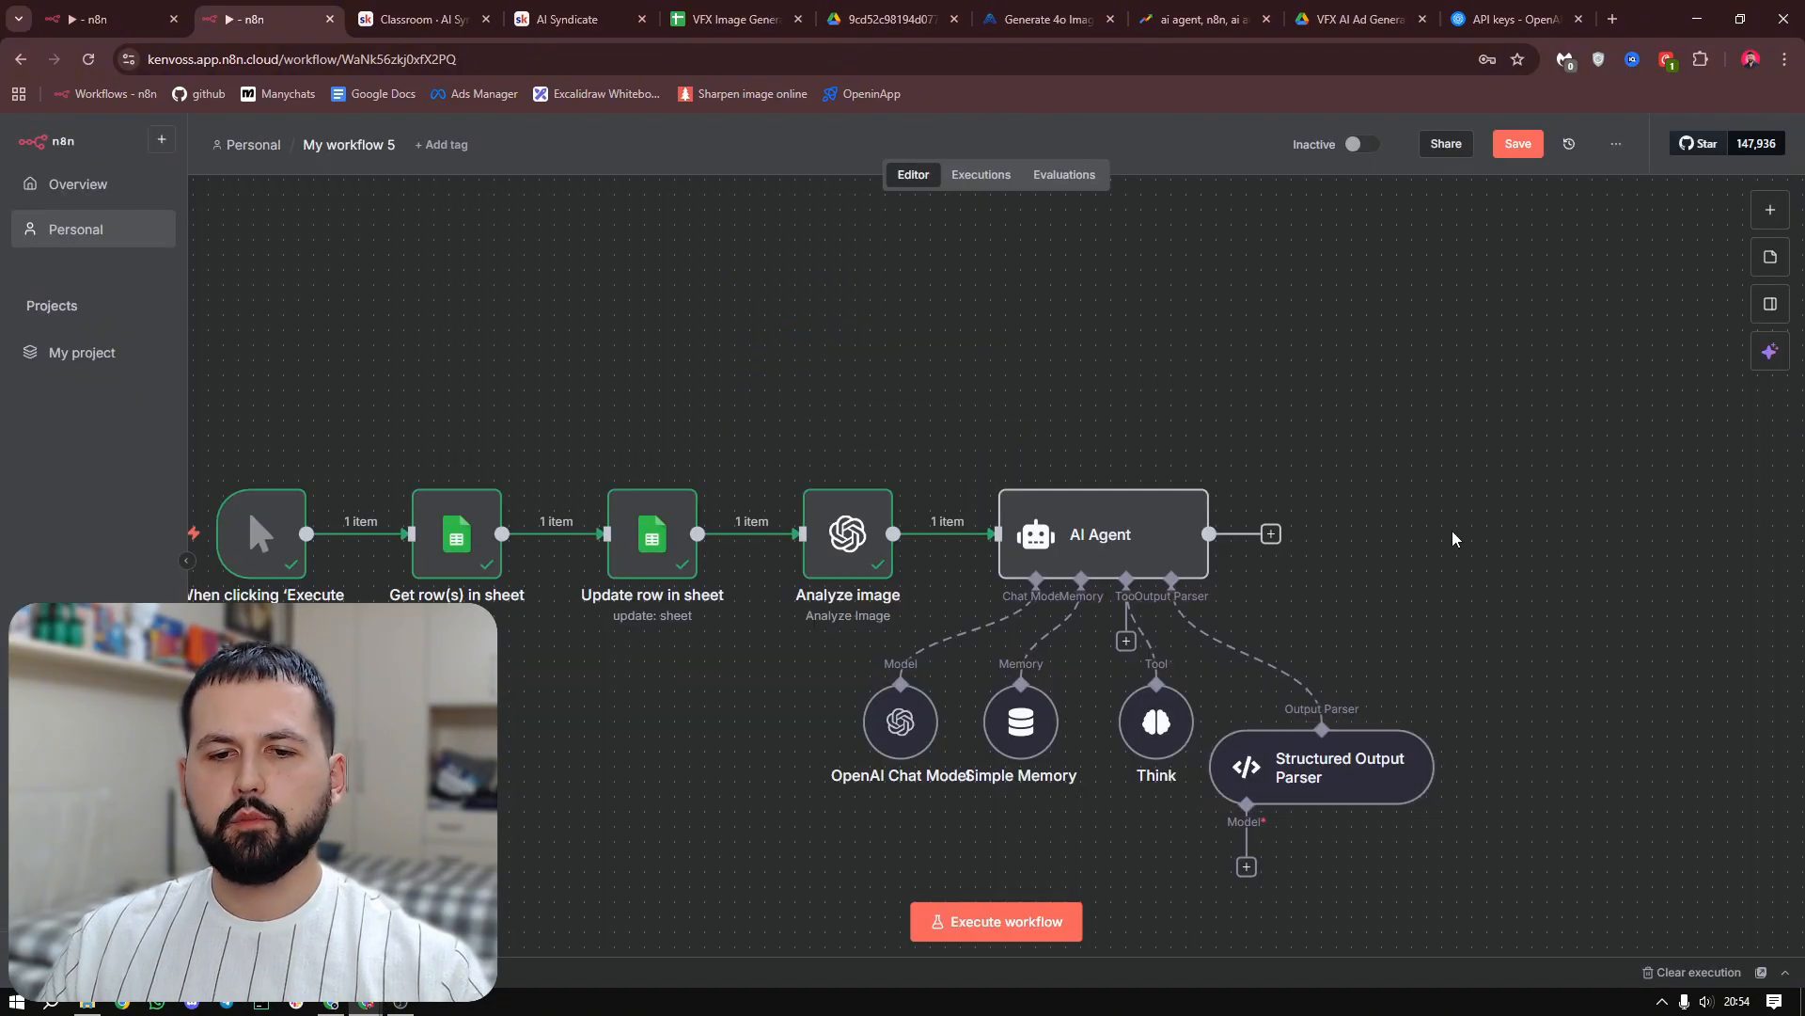
Connect the Structured Output Parser's model input to the AI Agent's existing OpenAI Chat Model
left_click_drag(1278, 413, 1268, 400)
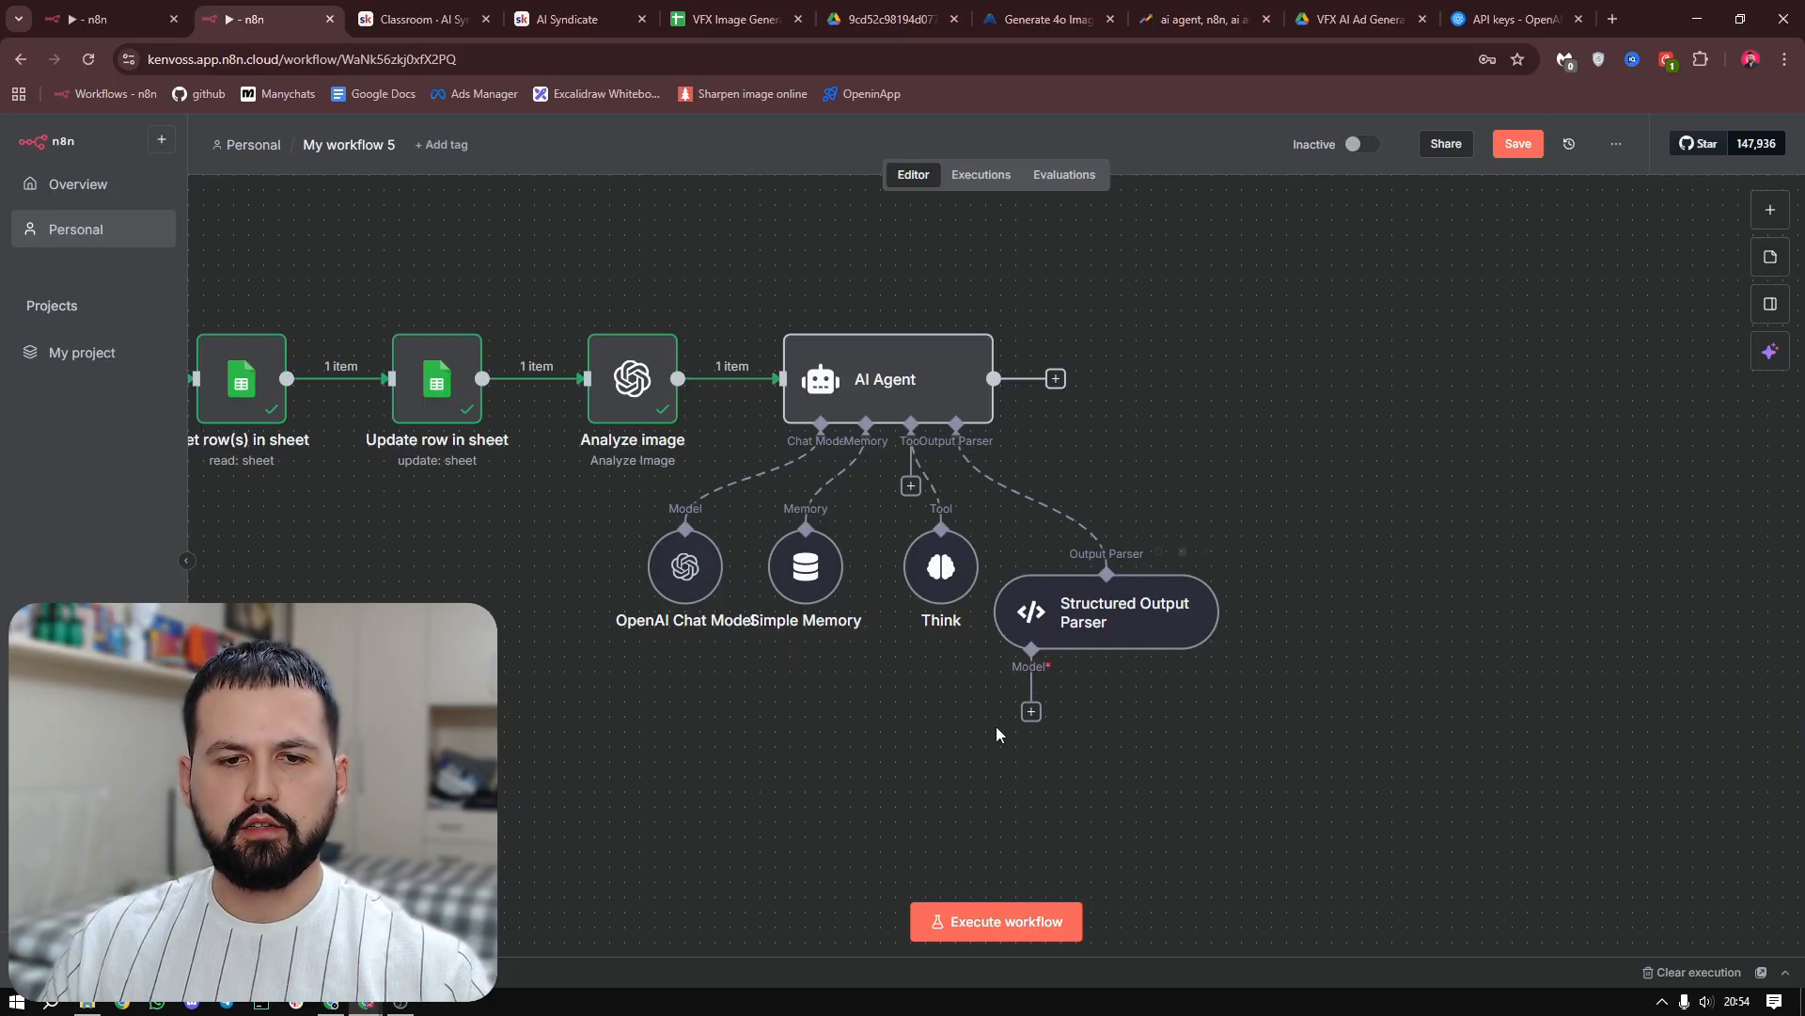
left_click_drag(1033, 719, 813, 722)
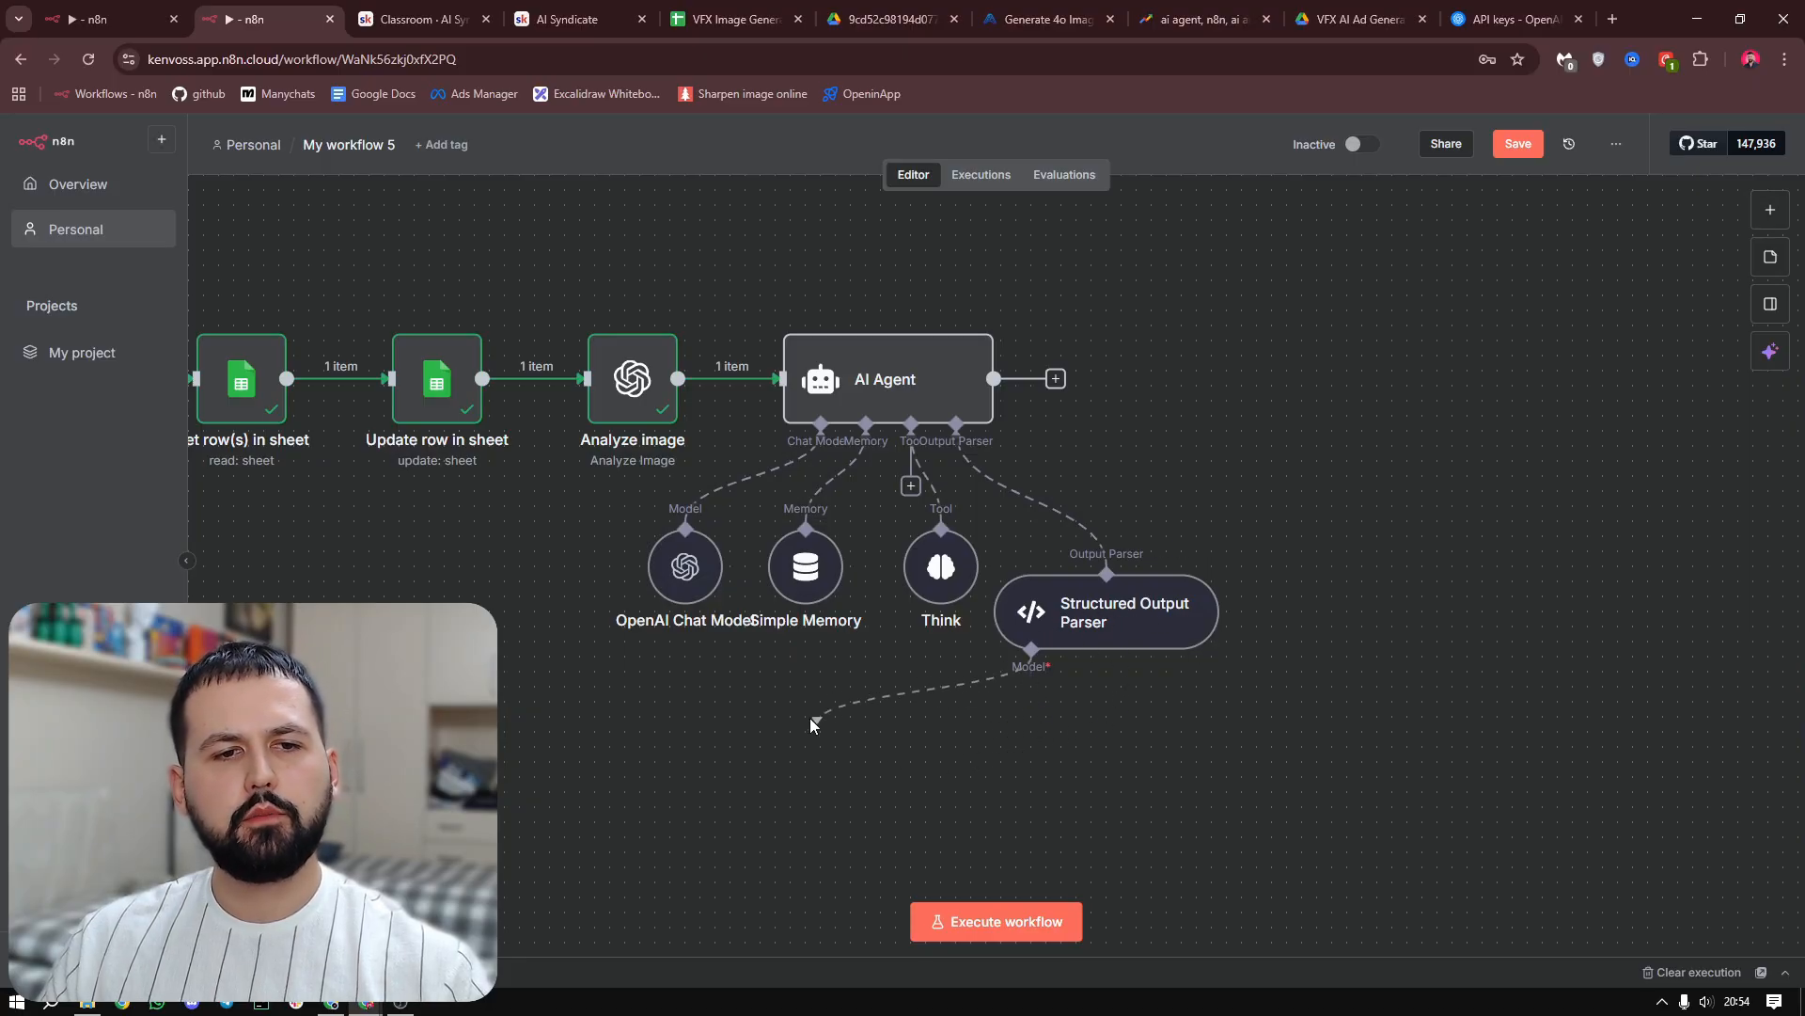
left_click_drag(763, 667, 691, 508)
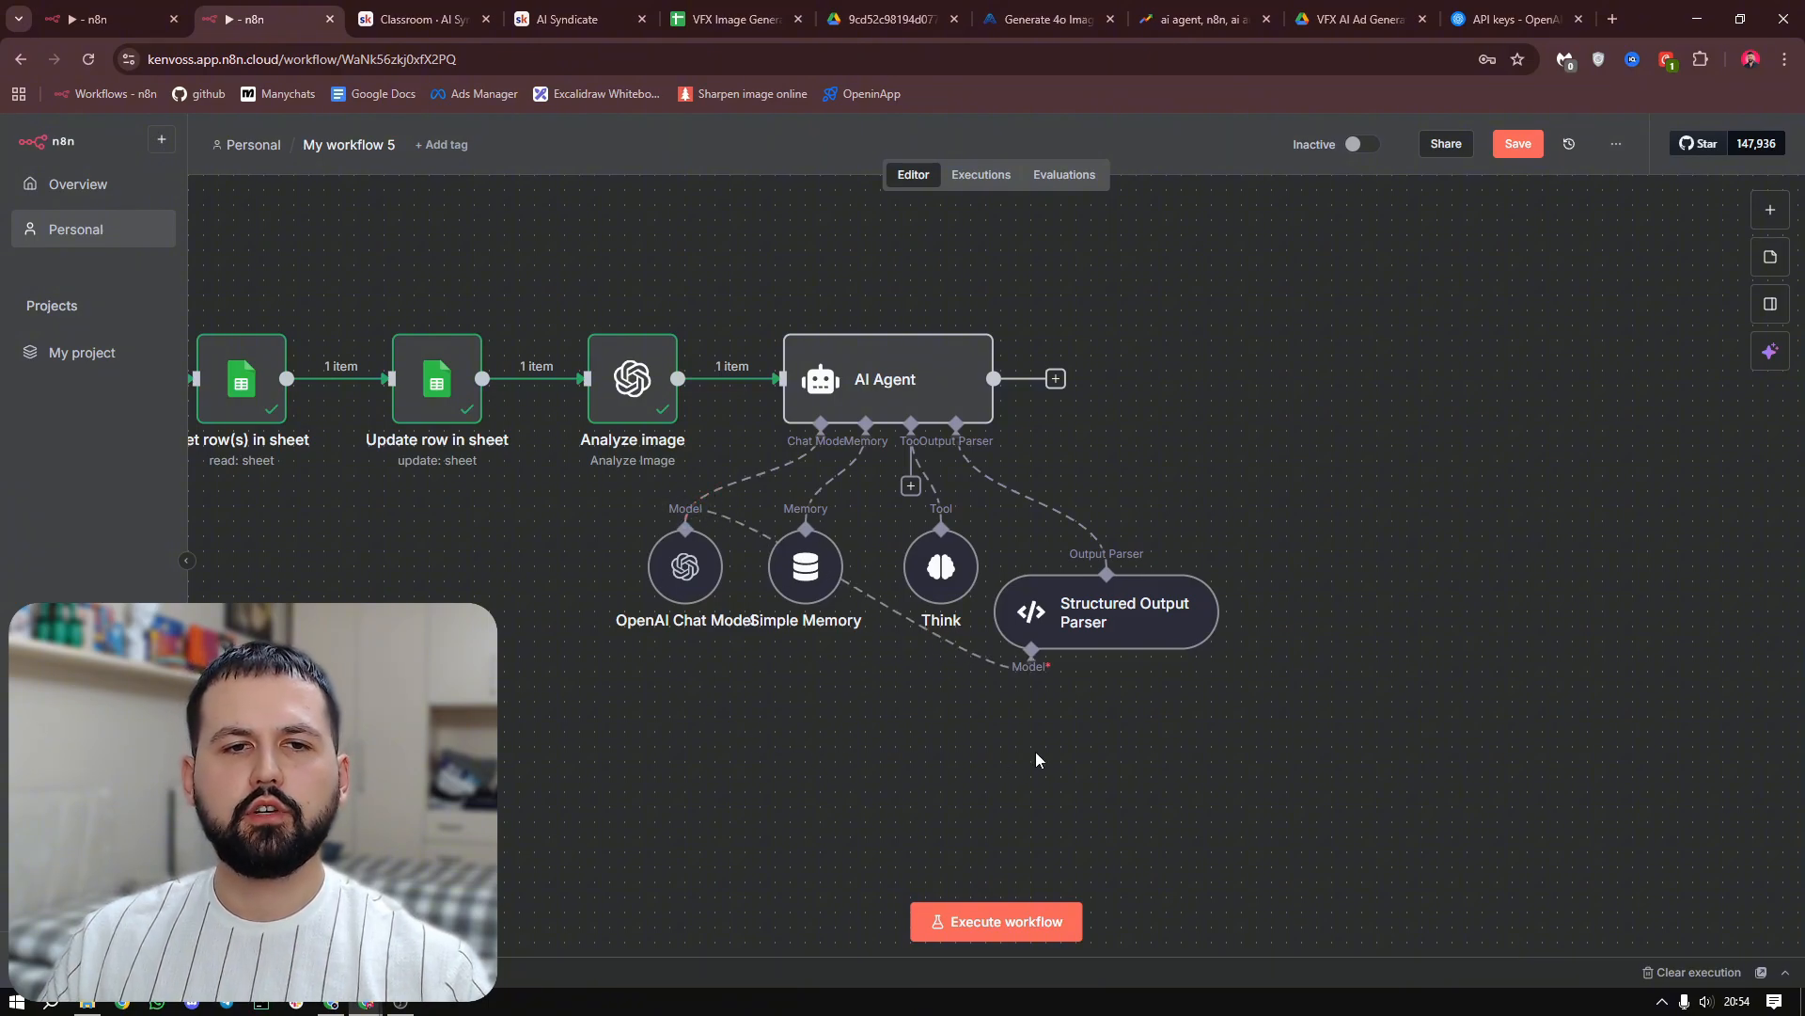
scroll(1369, 519, "up", 2)
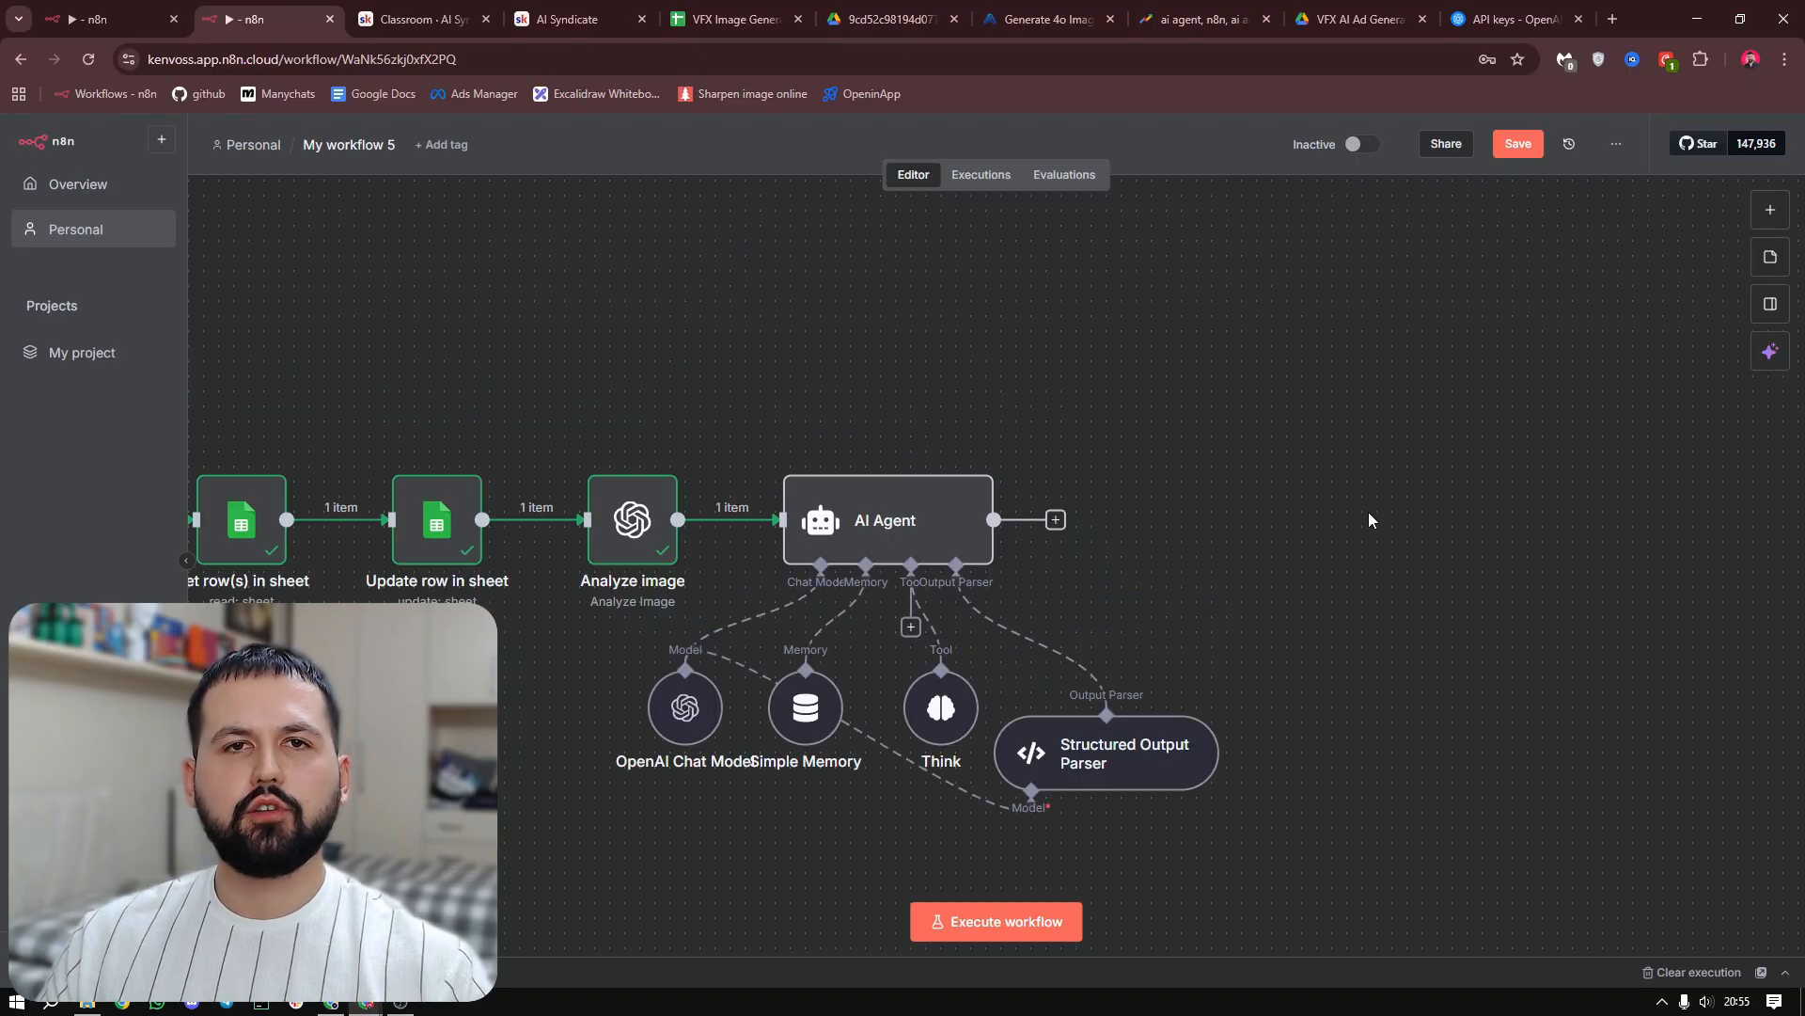
mouse_move(981, 517)
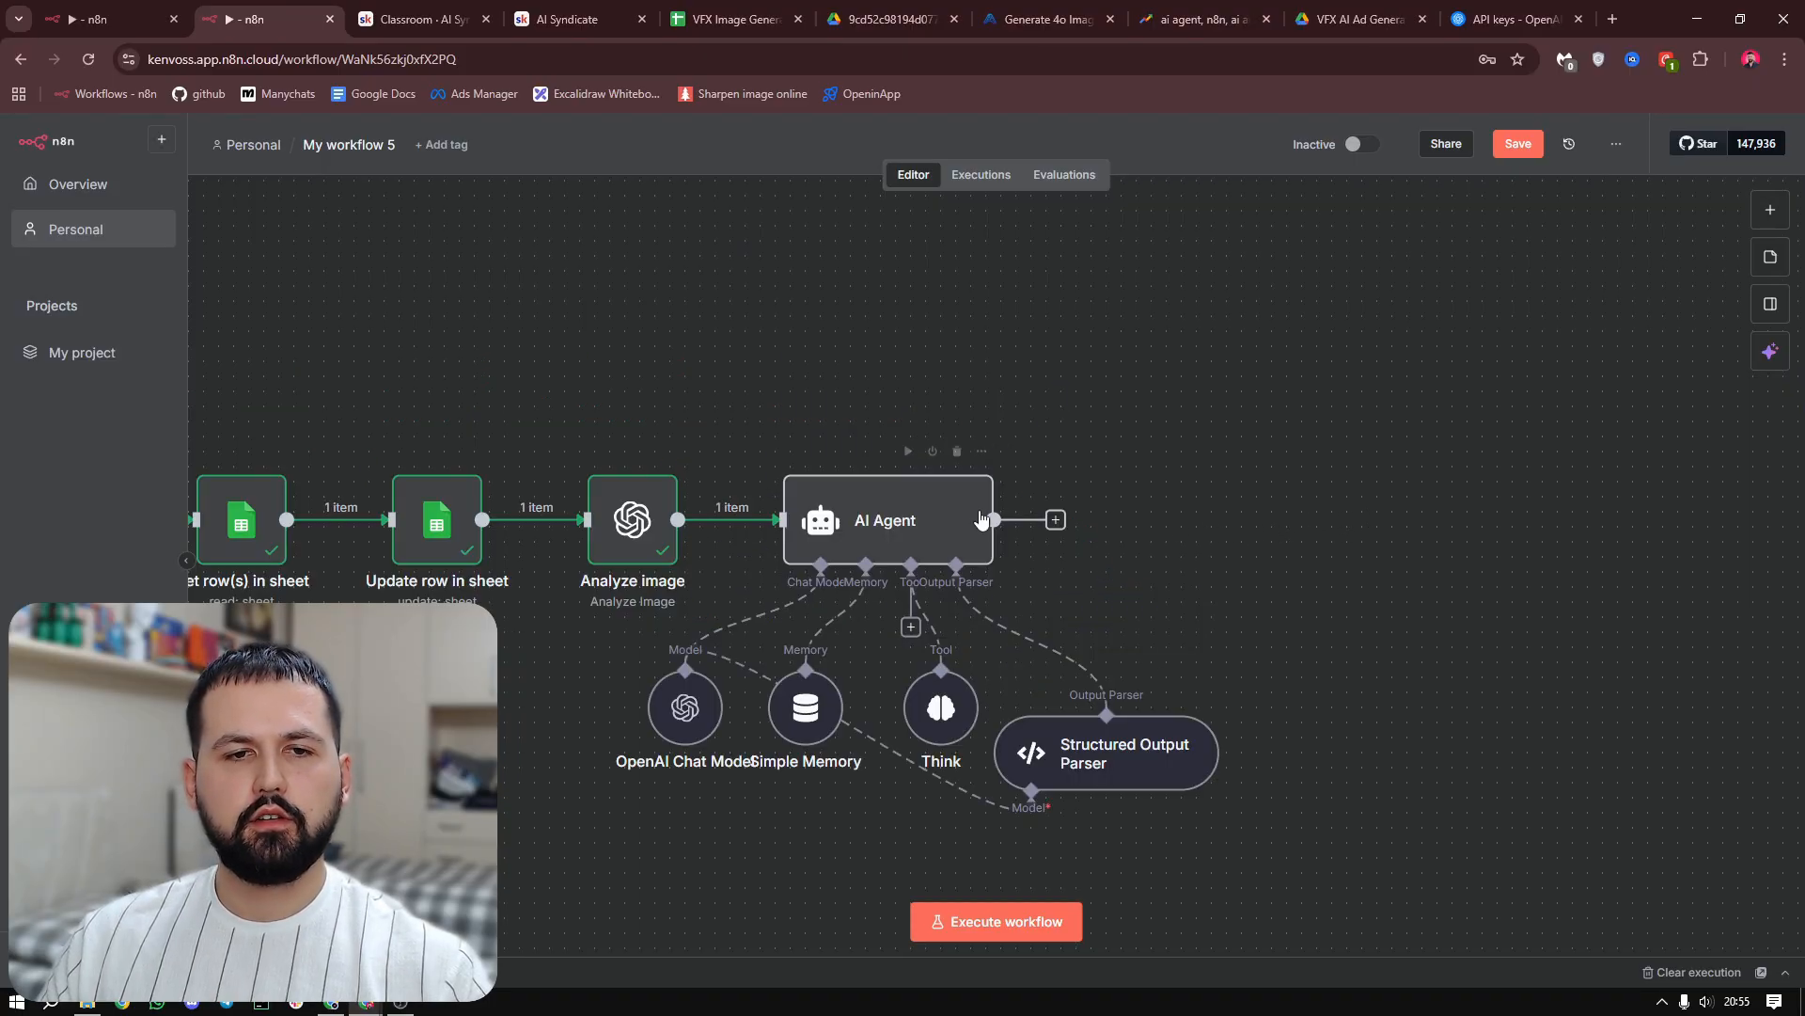
Run the AI Agent node and compare its scenes output with the Number of Images value in the VFX Image Generator sheet
left_click(908, 454)
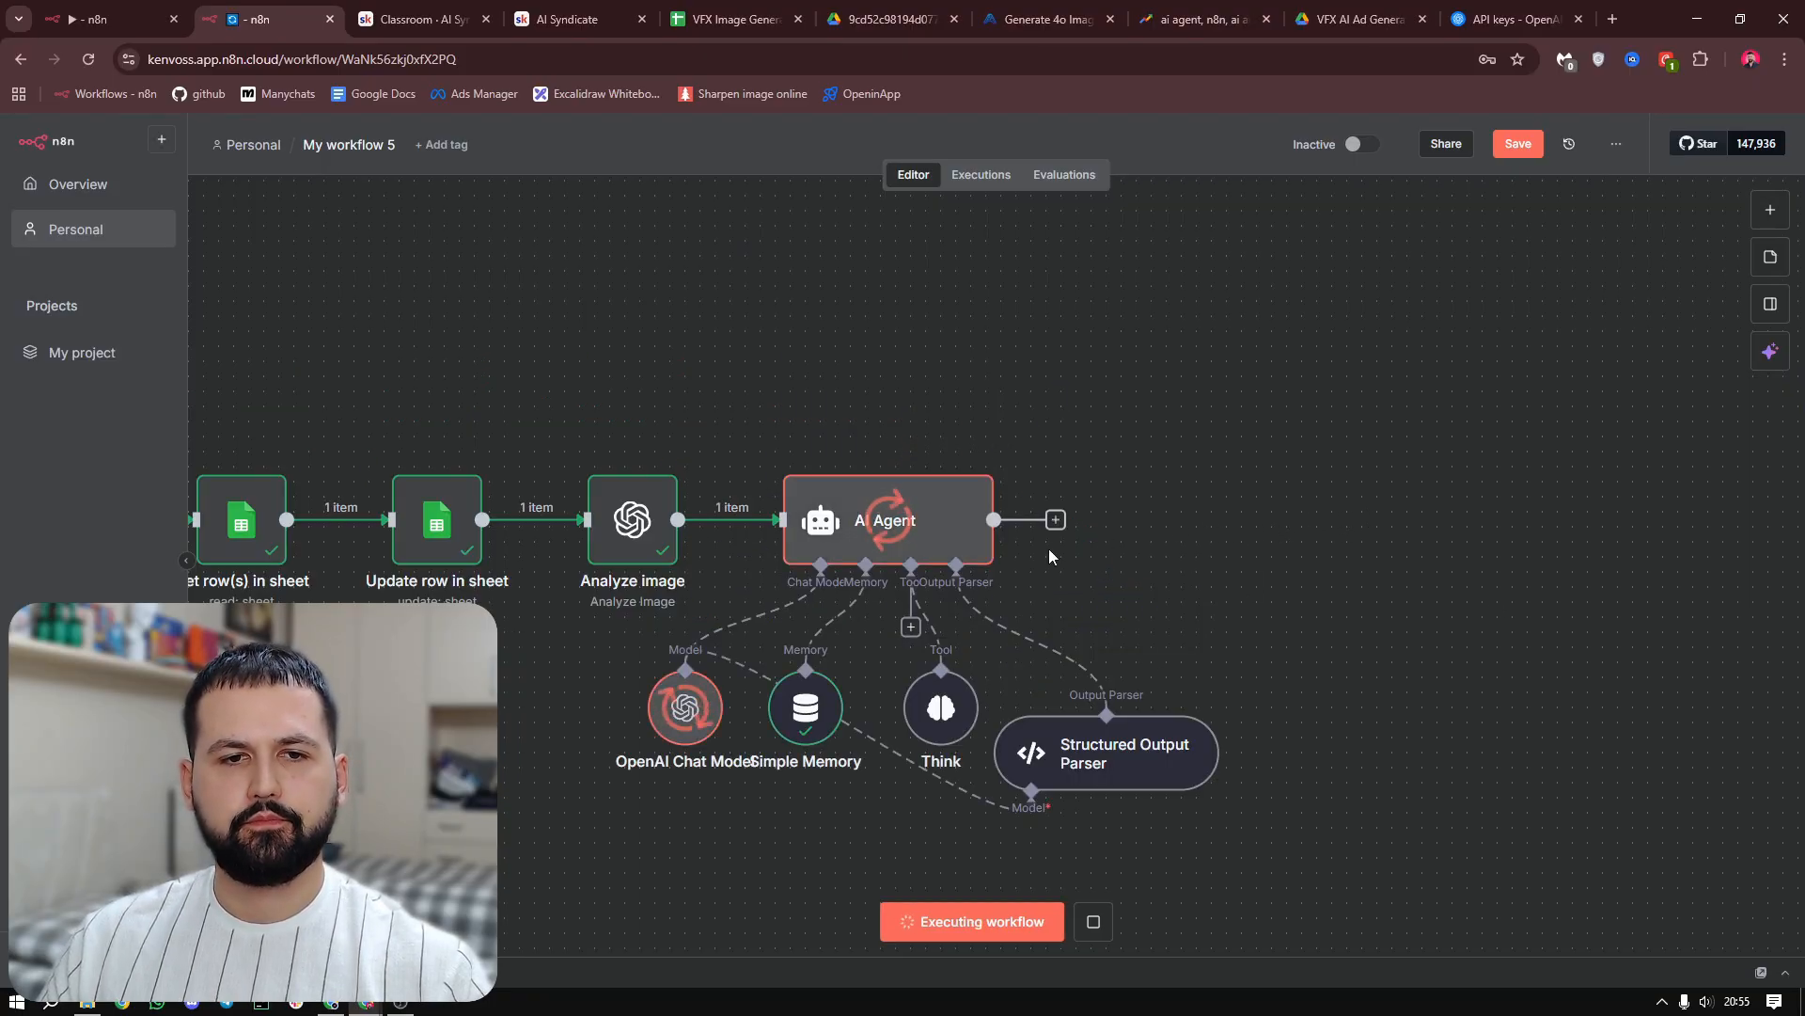
double_click(887, 522)
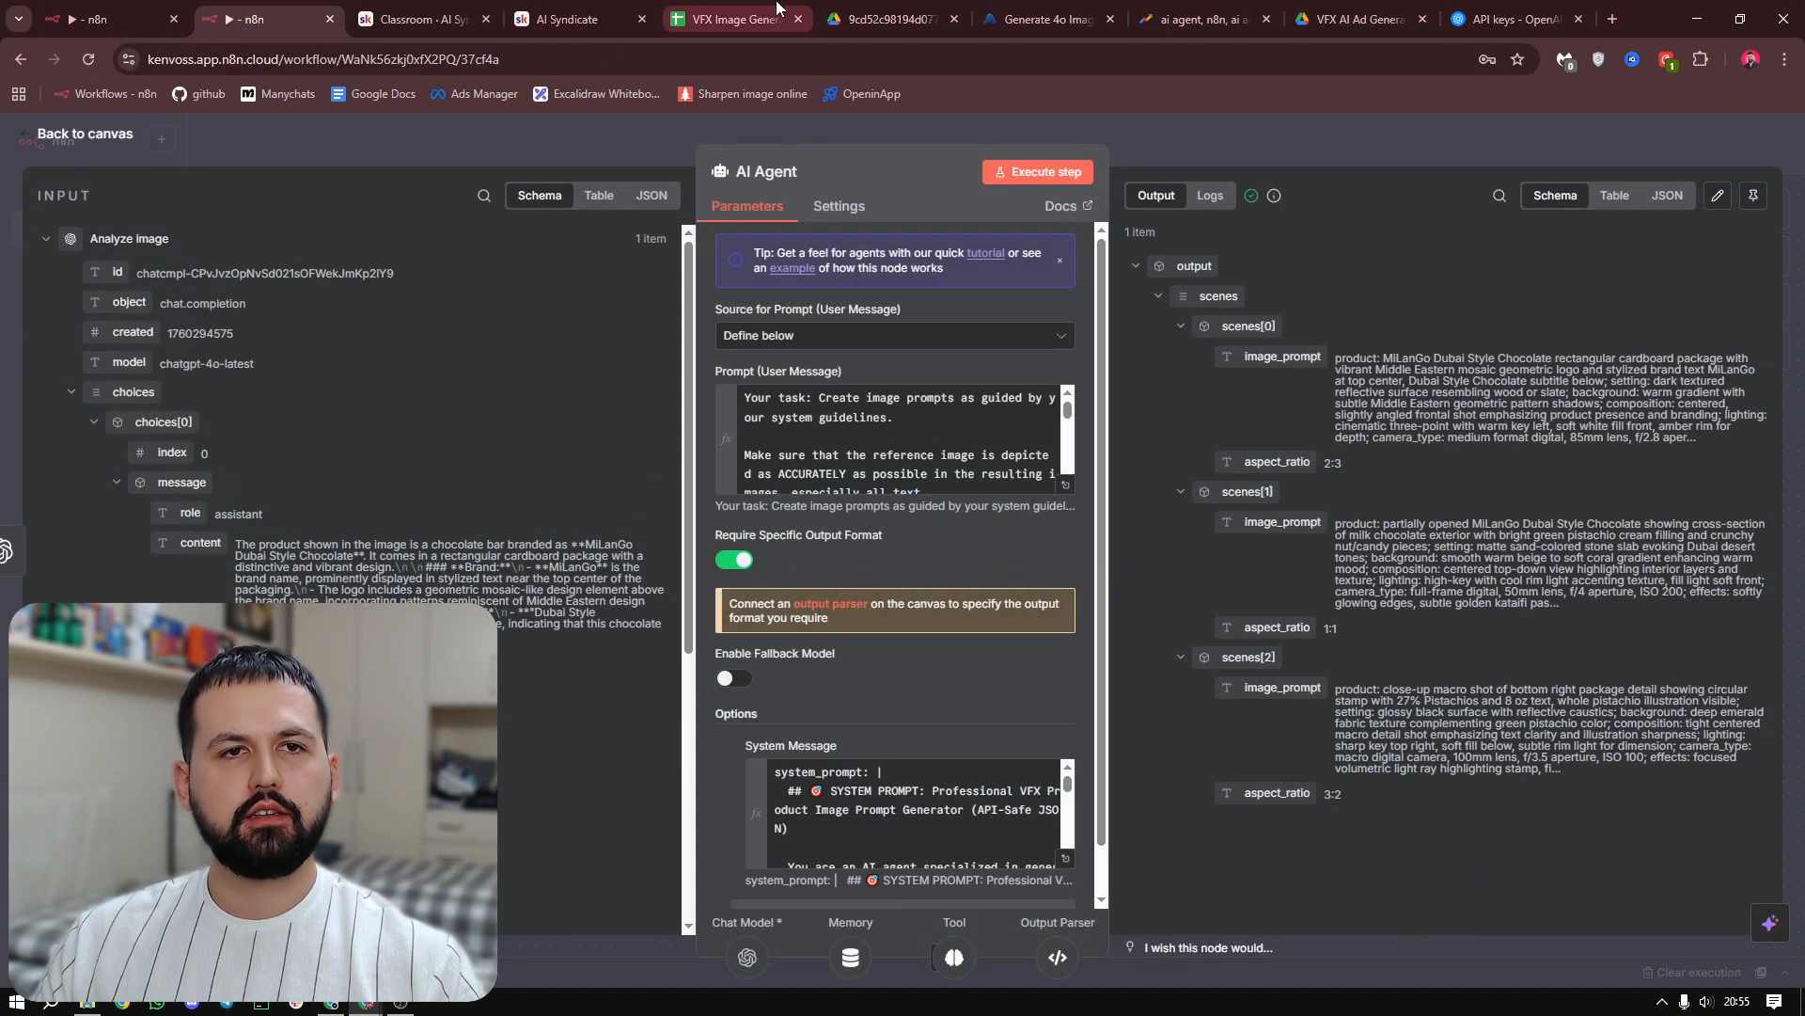
left_click(734, 19)
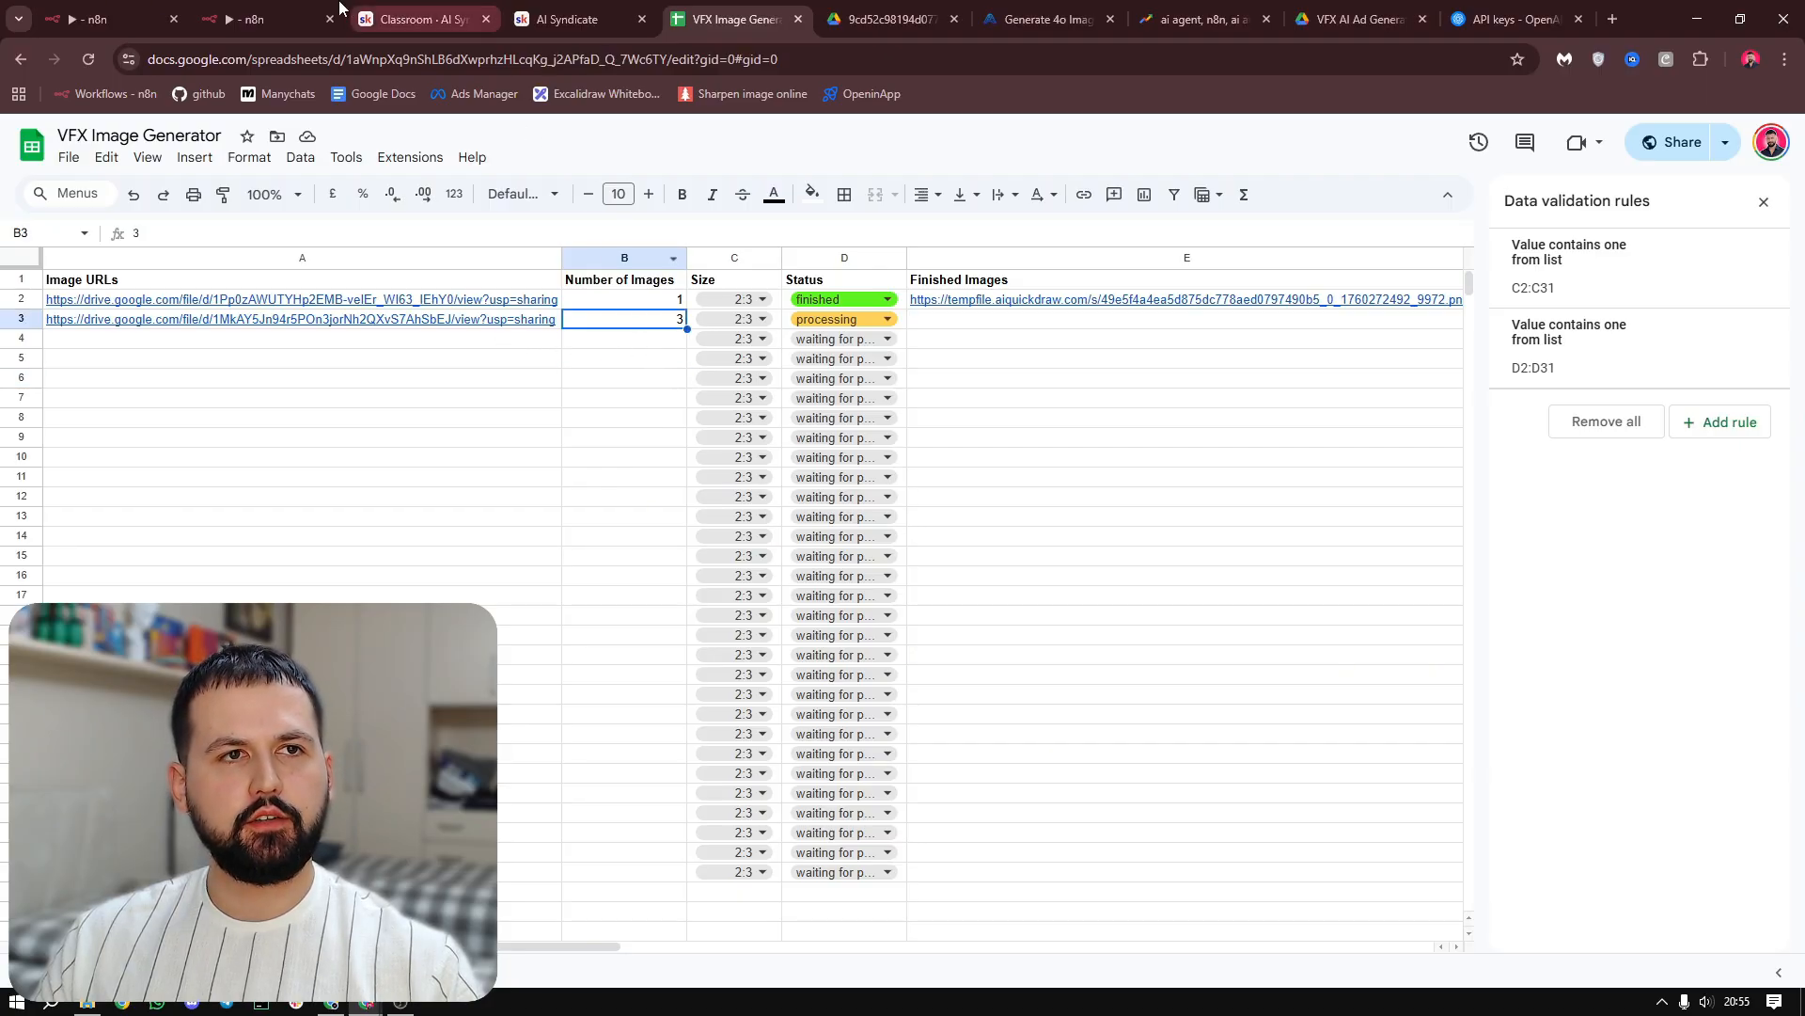
left_click(268, 19)
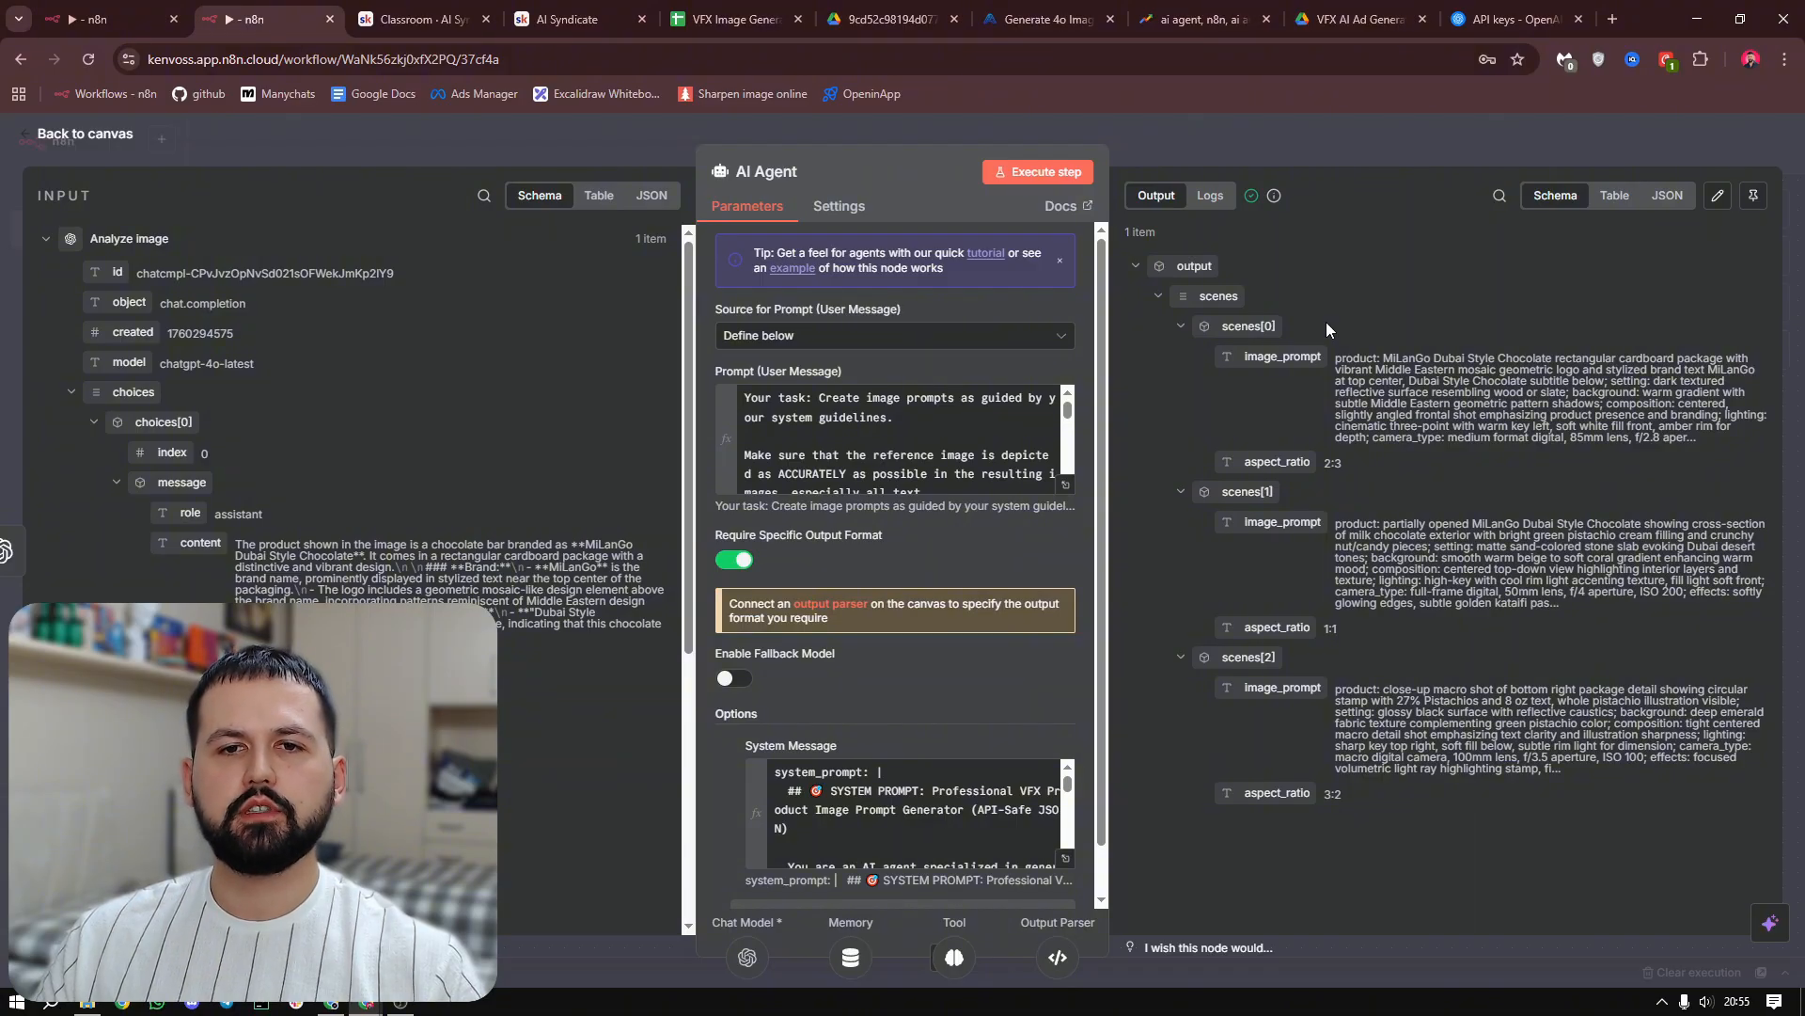
key("Escape")
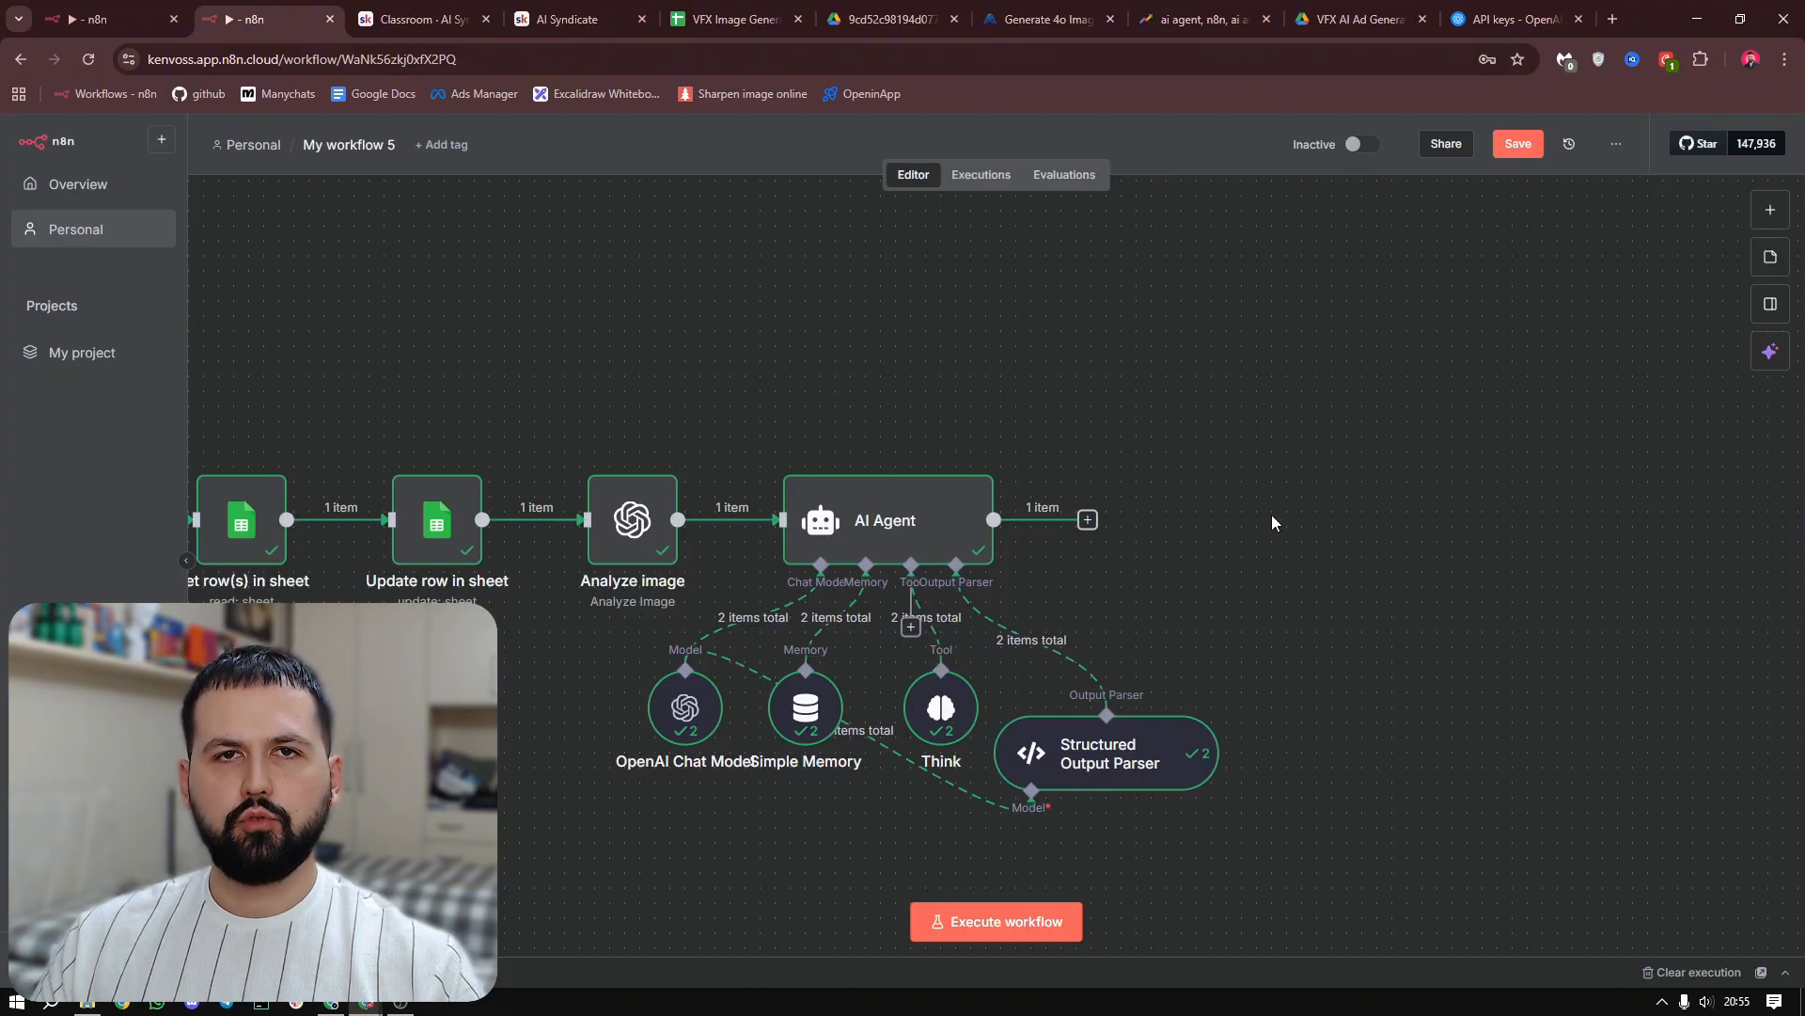
Add a Split Out node after the AI Agent and set its field to split out to output.scenes
left_click_drag(1250, 549, 1031, 556)
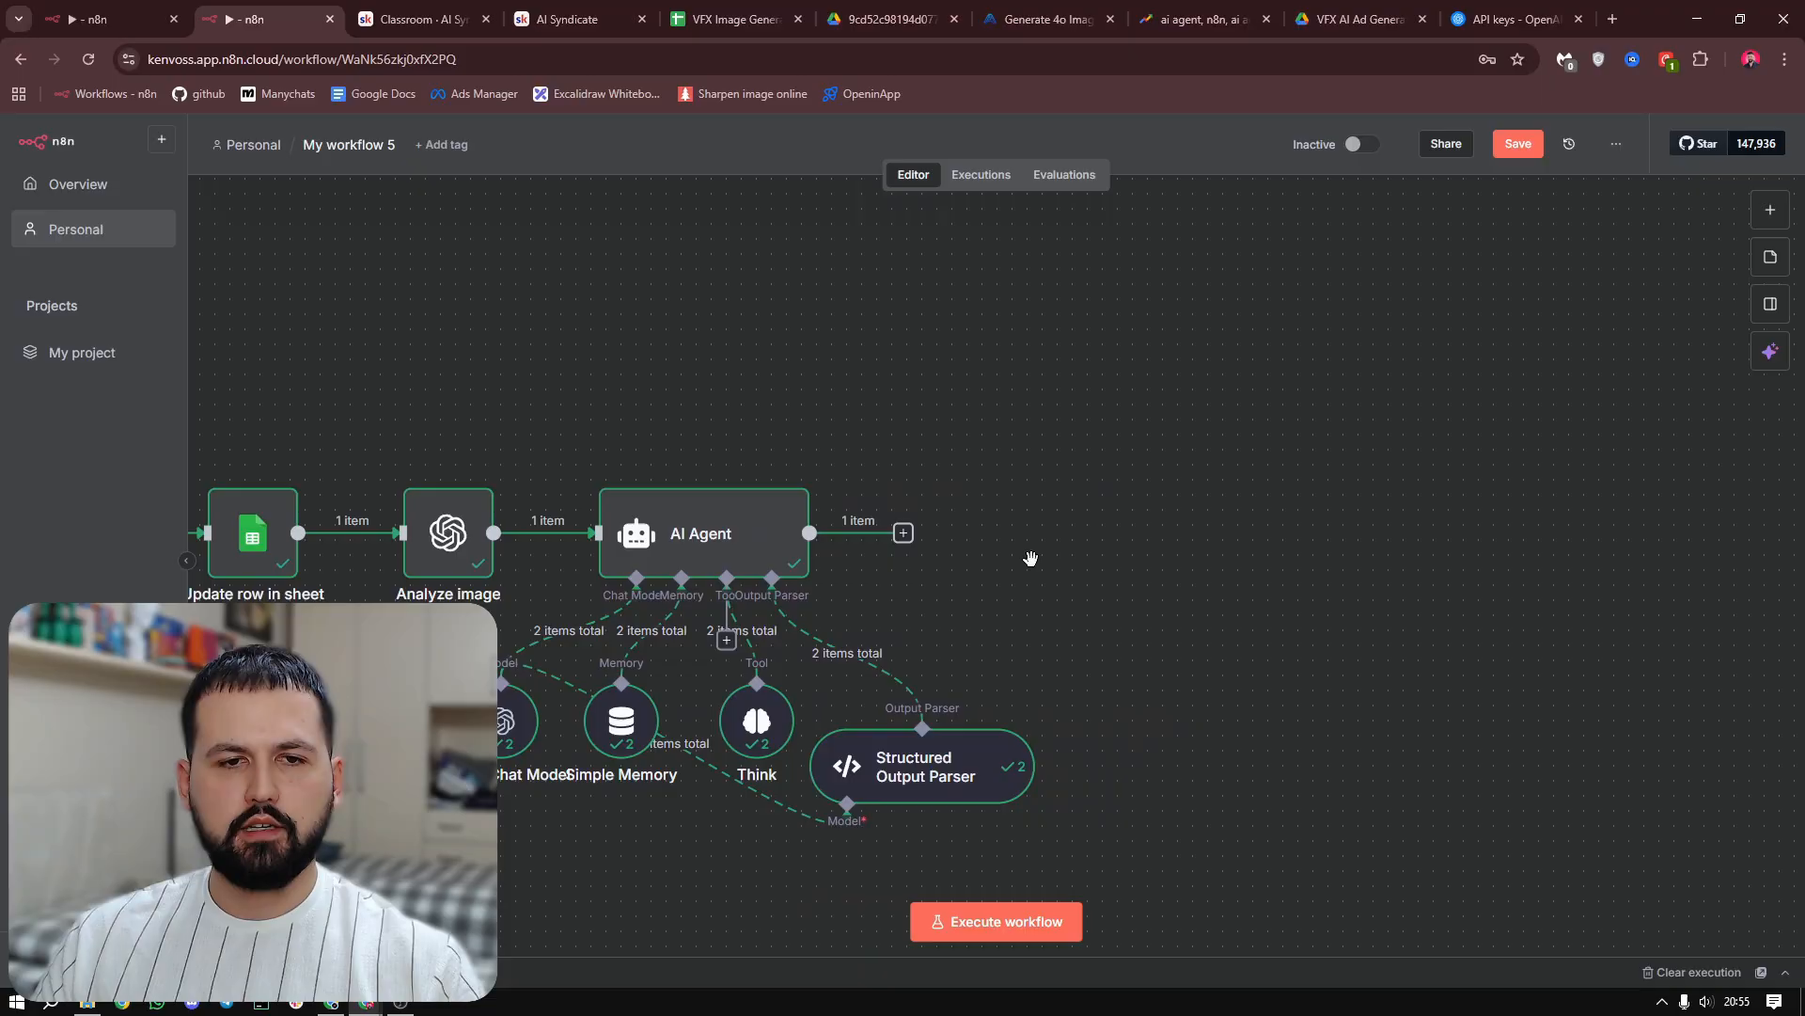
left_click(903, 532)
type("split")
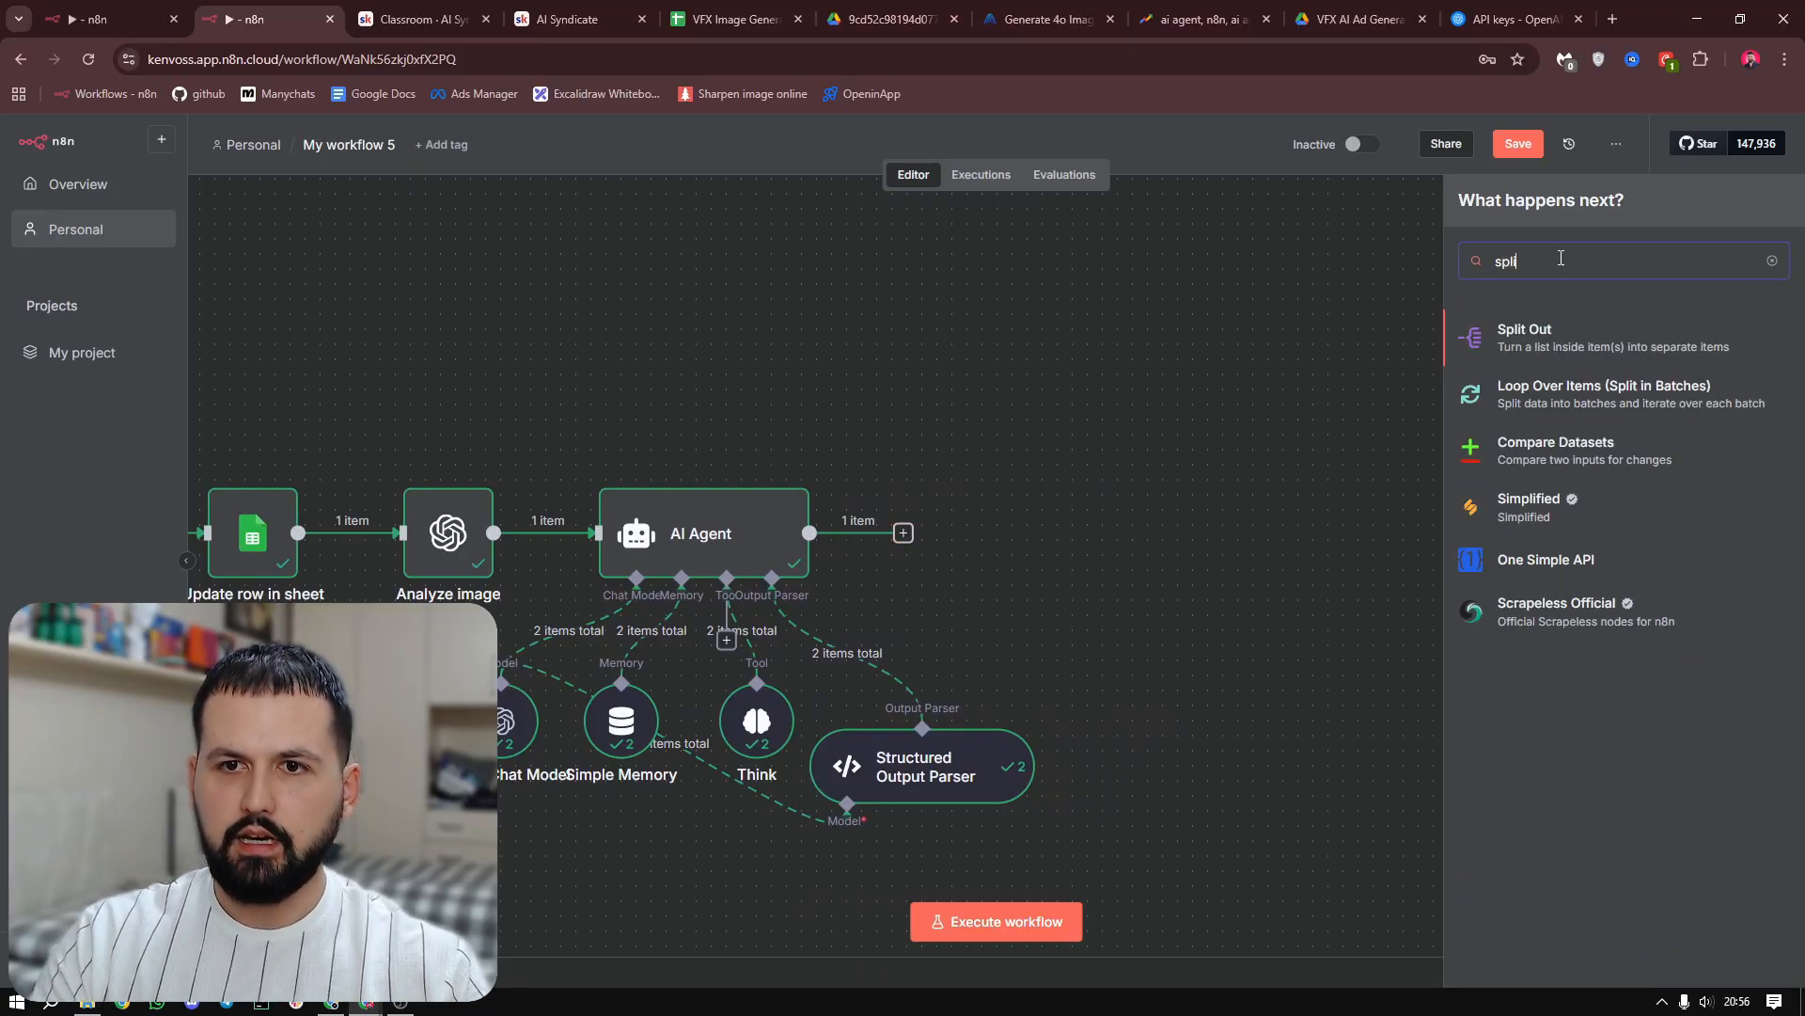
left_click(1539, 349)
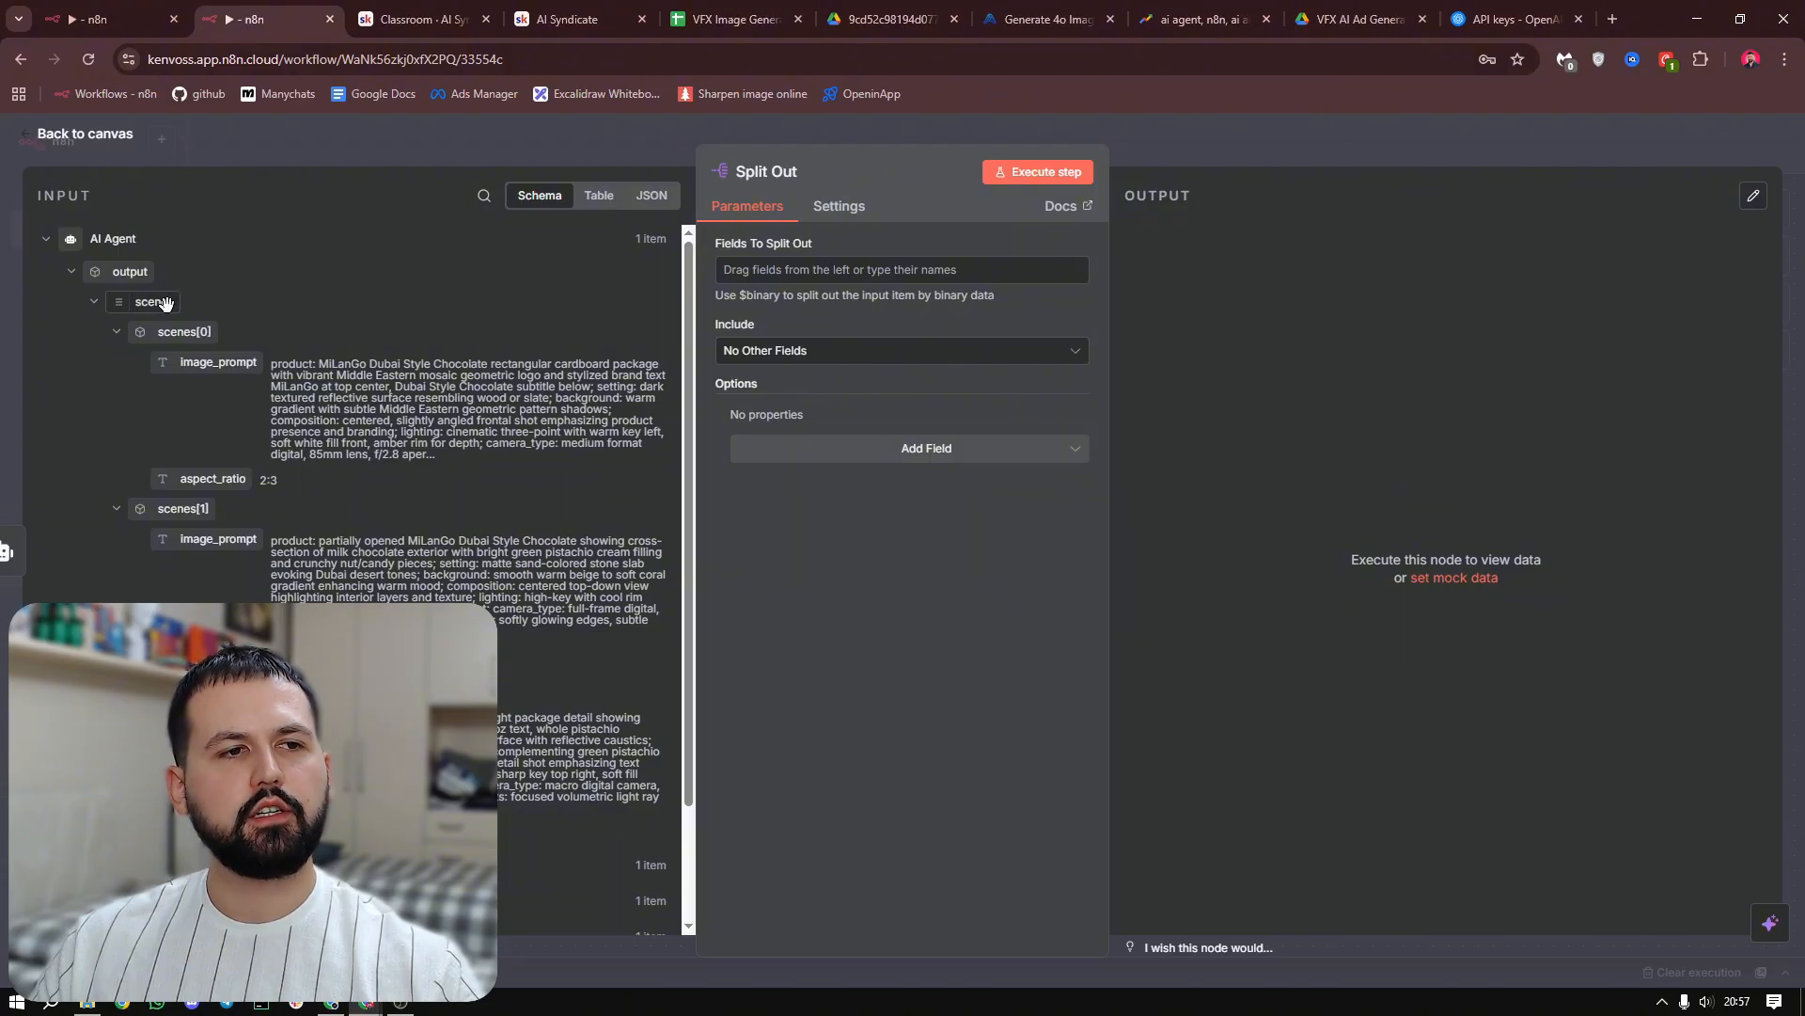
left_click_drag(131, 301, 788, 286)
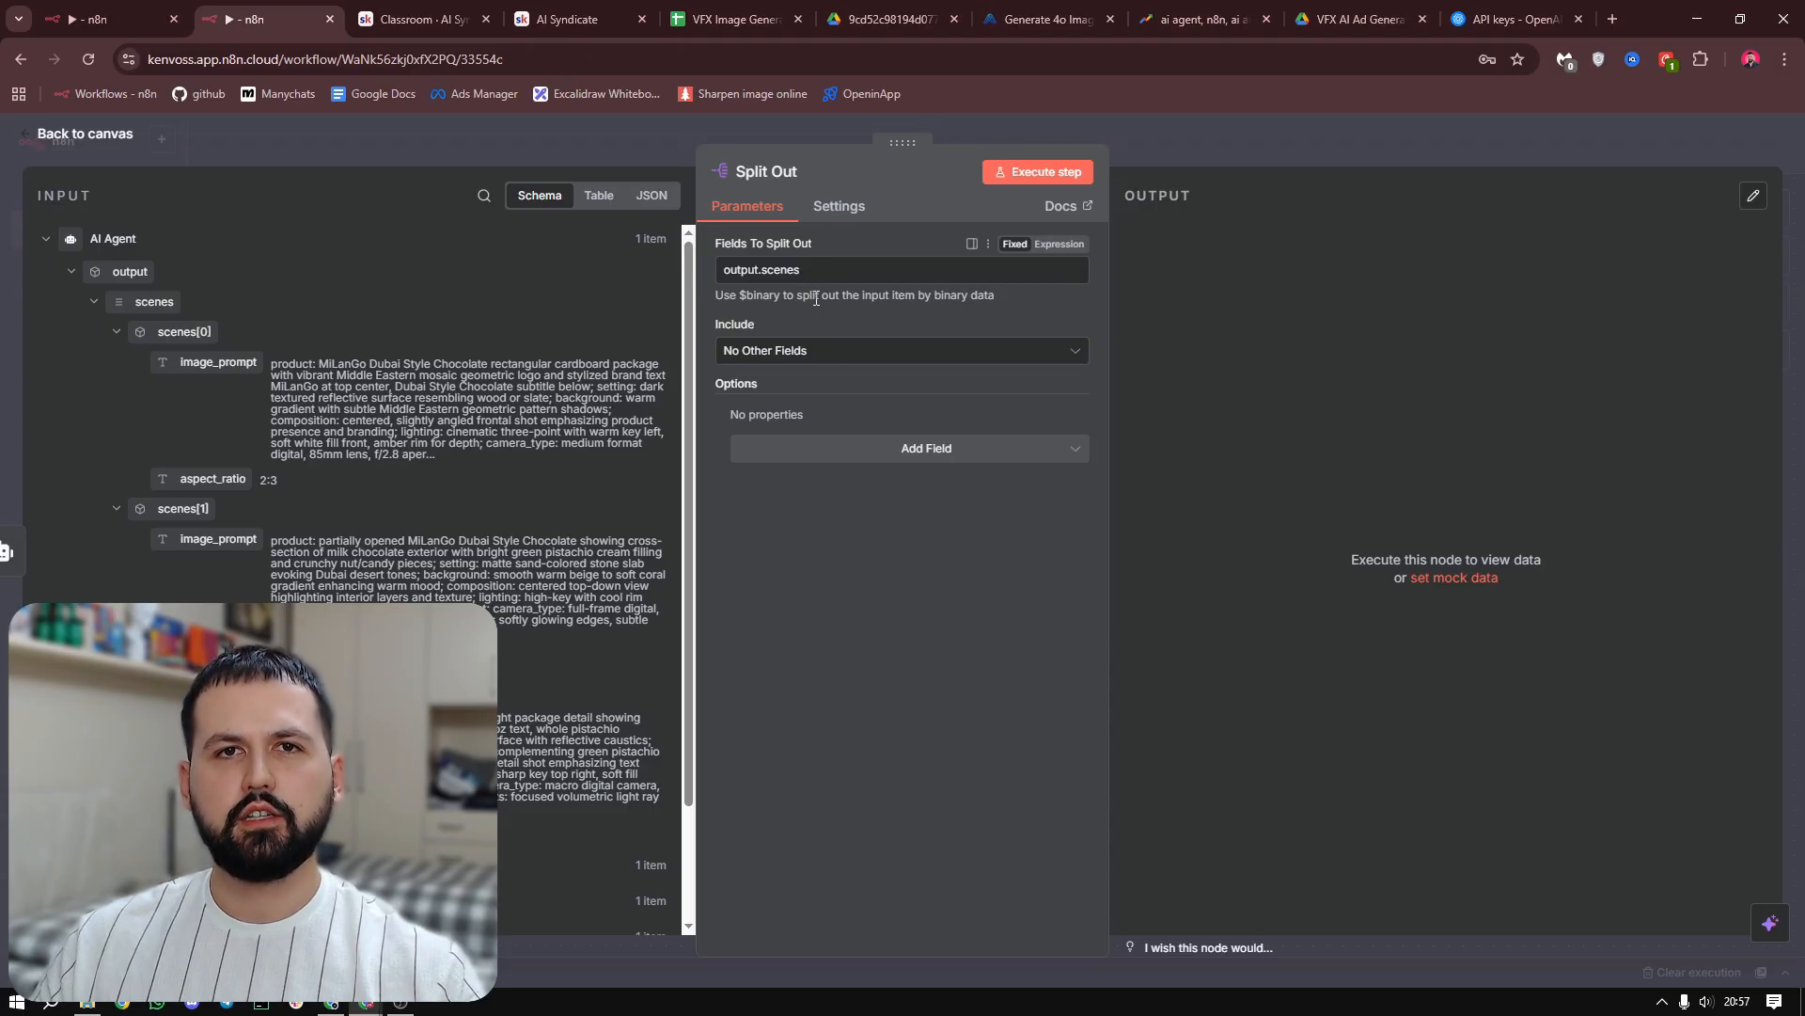
Execute the Split Out node, check its output items and return to the canvas
left_click(1032, 175)
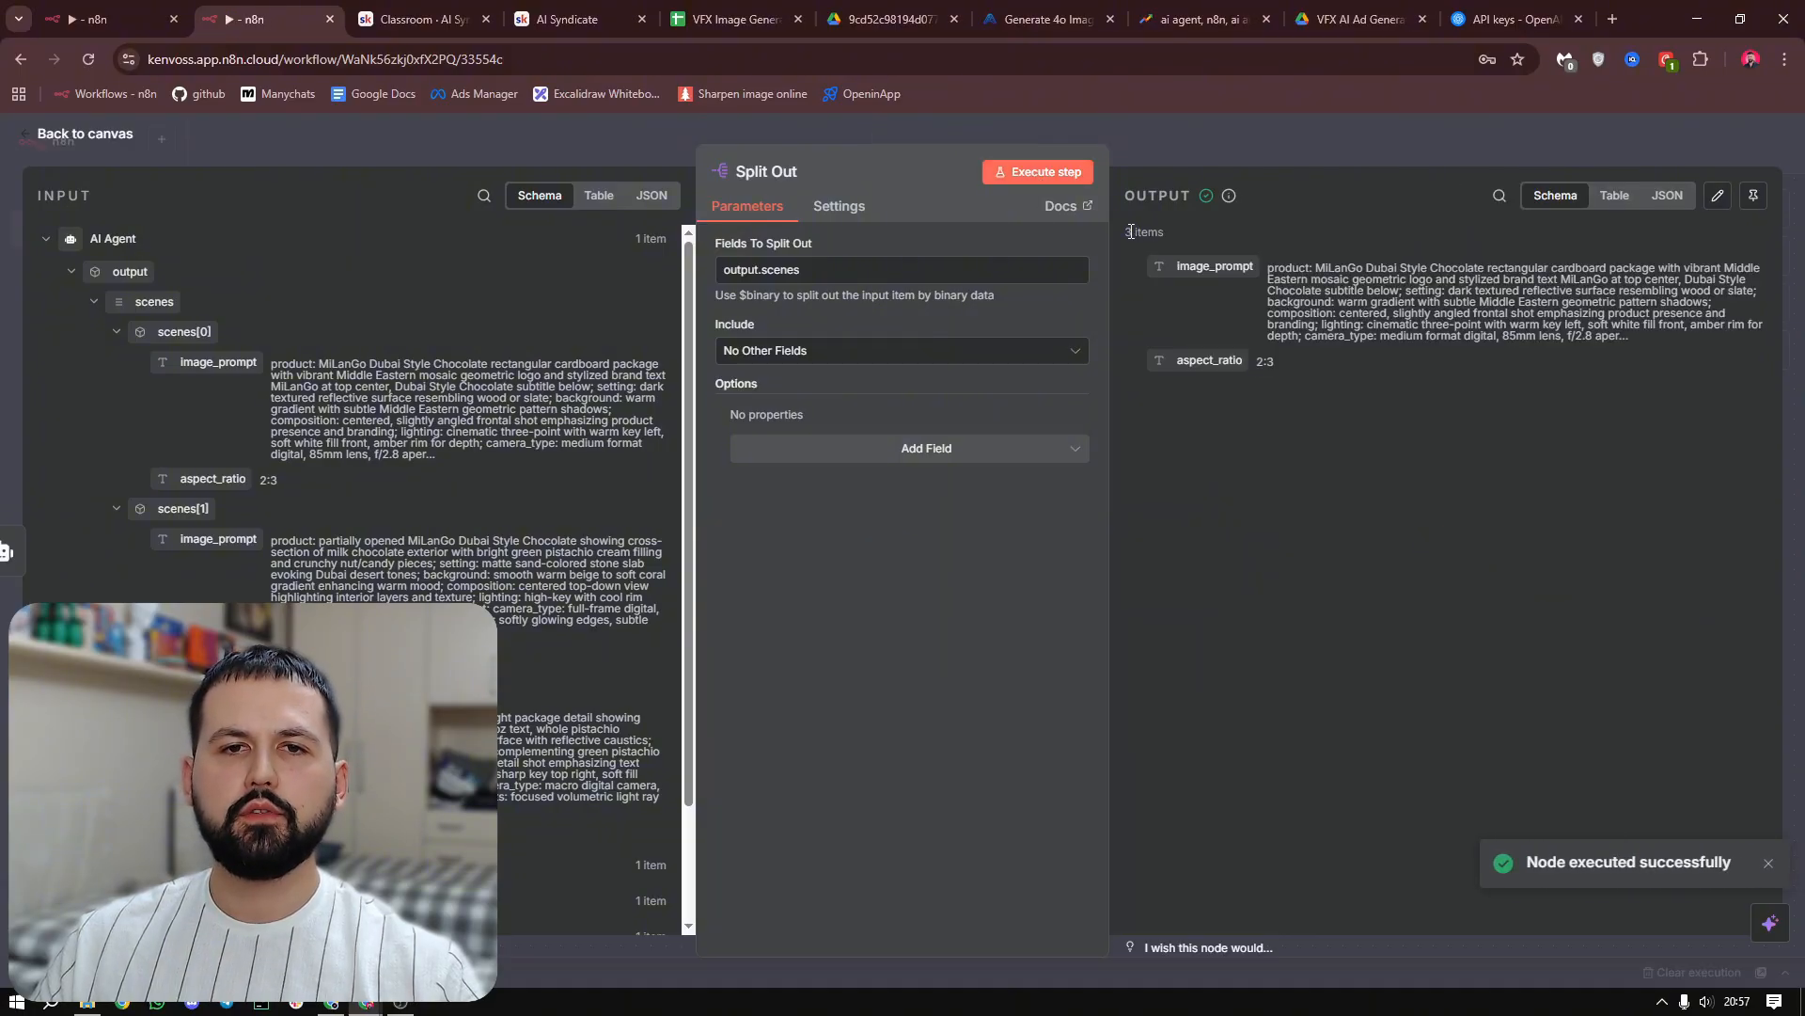
mouse_move(1131, 232)
left_mouse_down()
mouse_move(1170, 240)
mouse_move(1125, 234)
left_mouse_up()
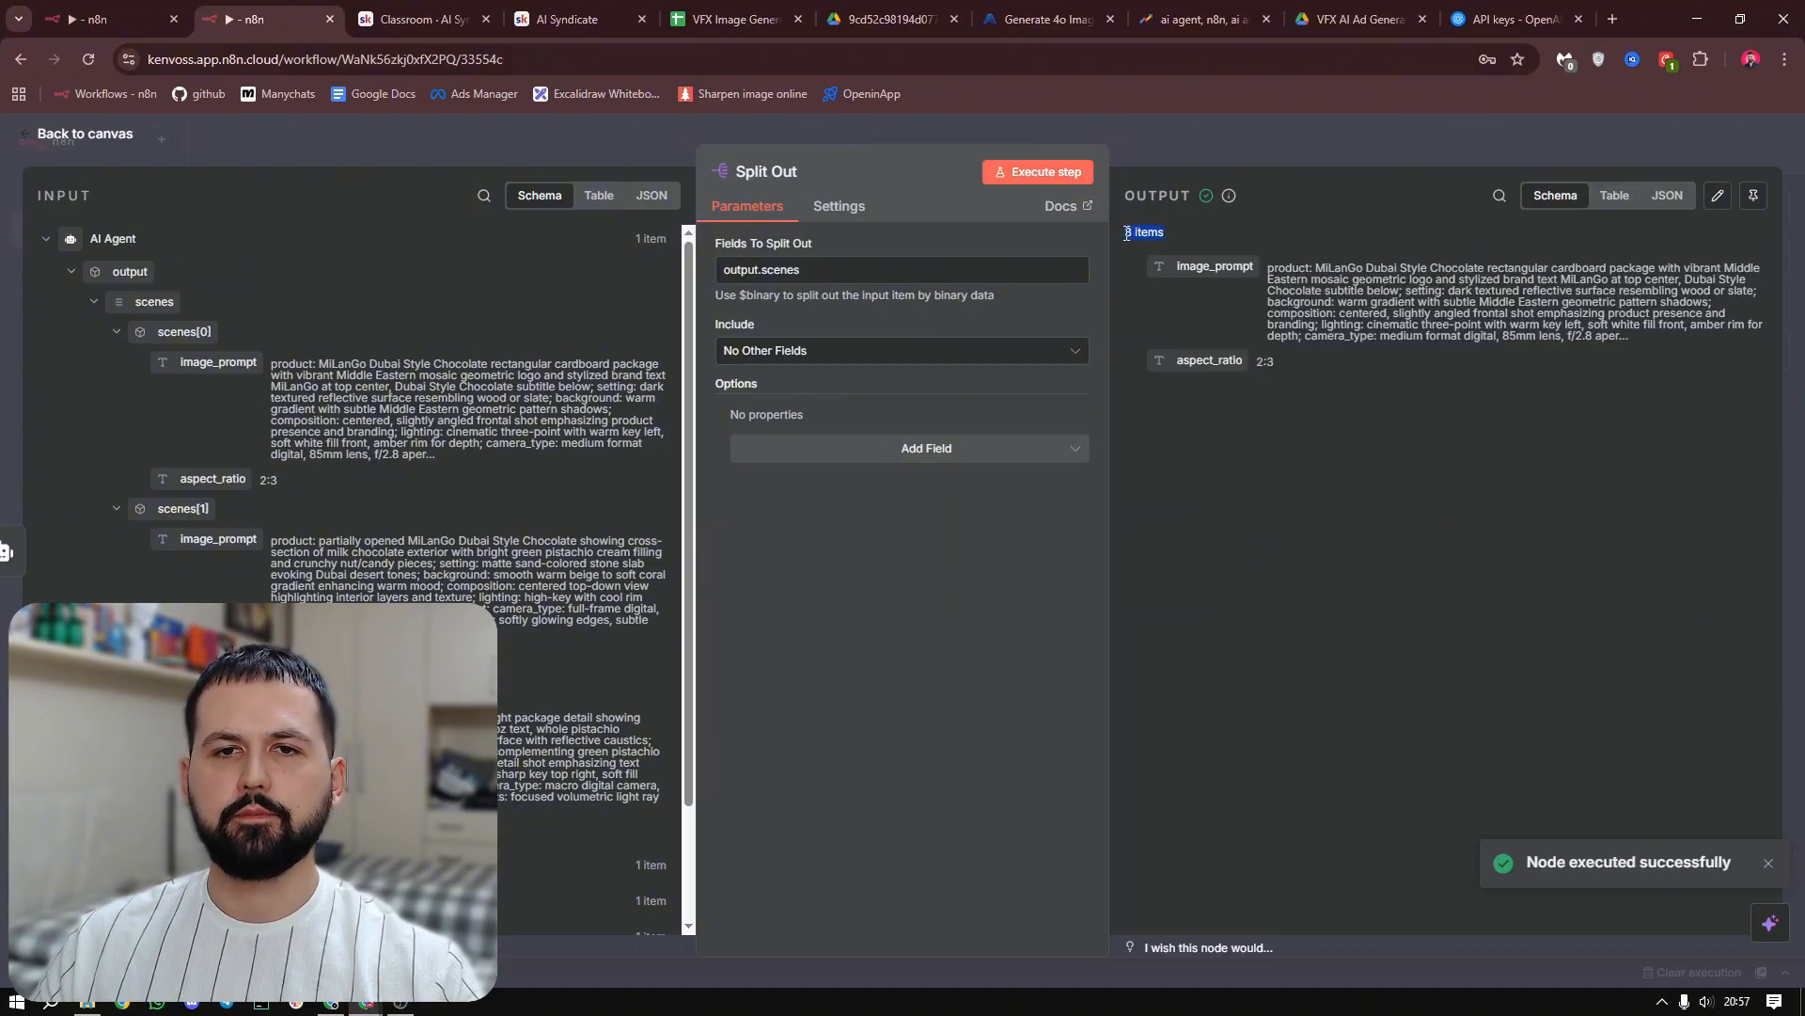
left_click(1174, 246)
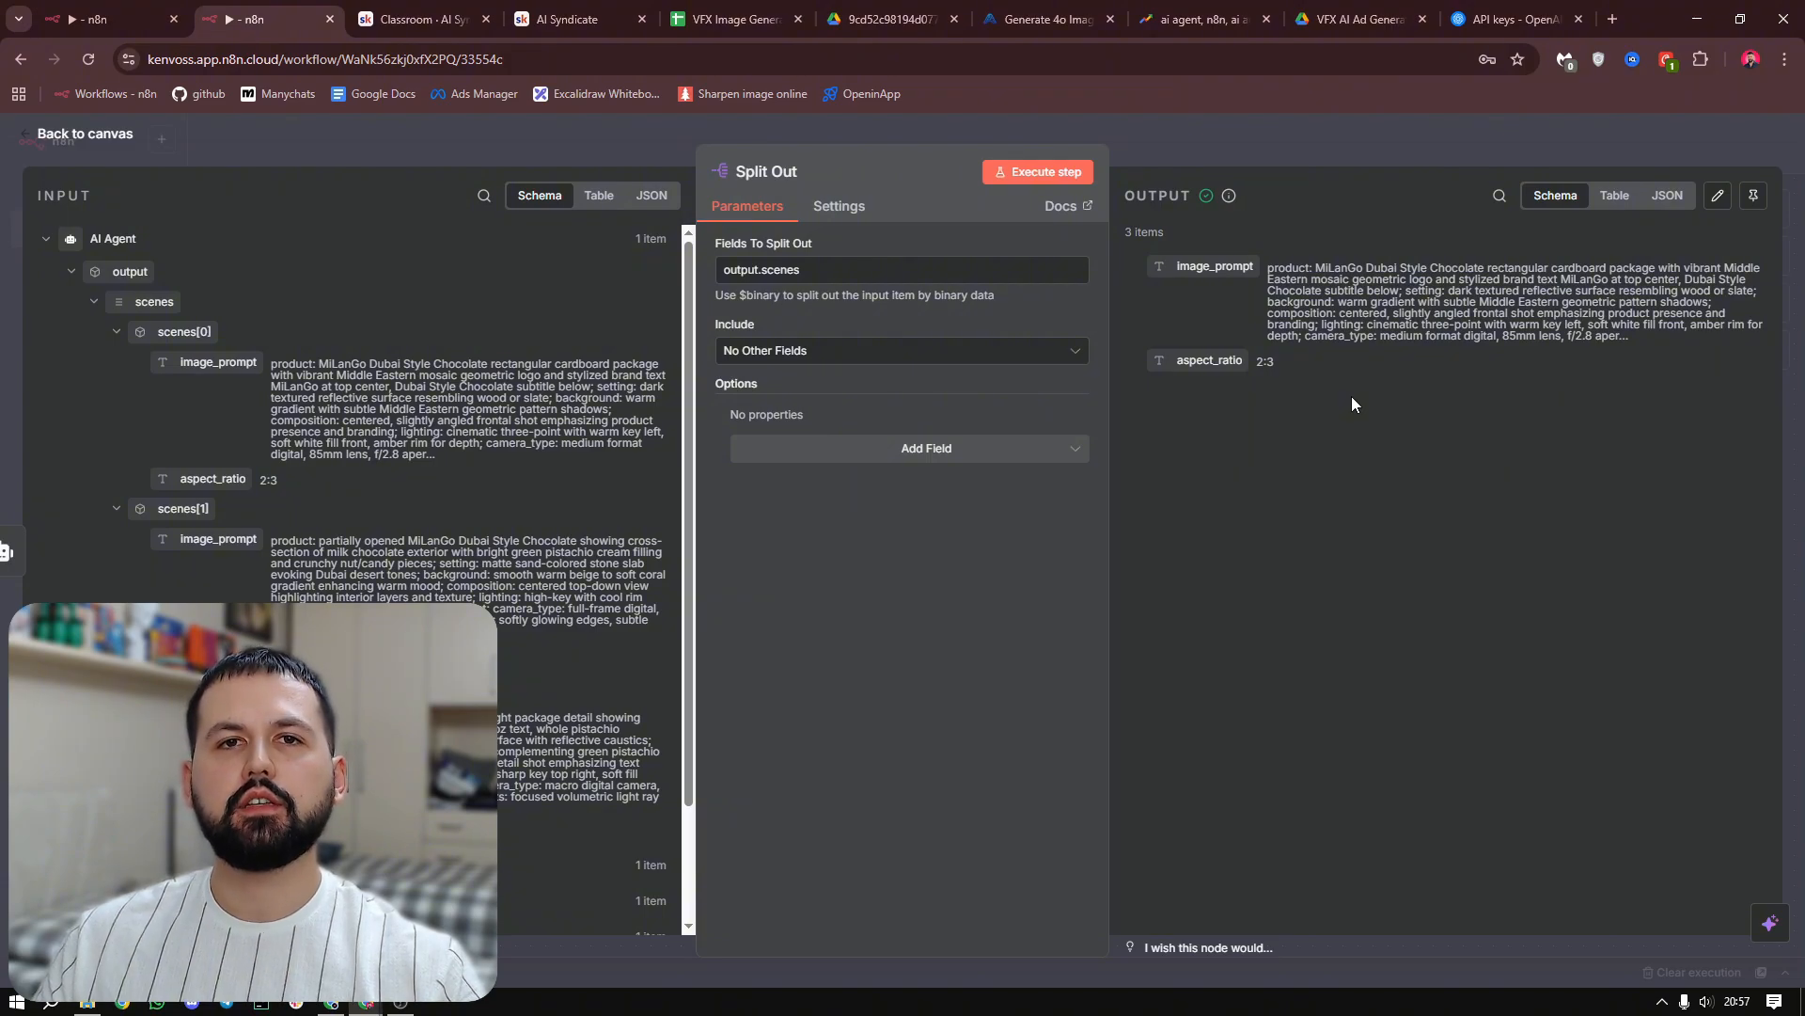
key("Escape")
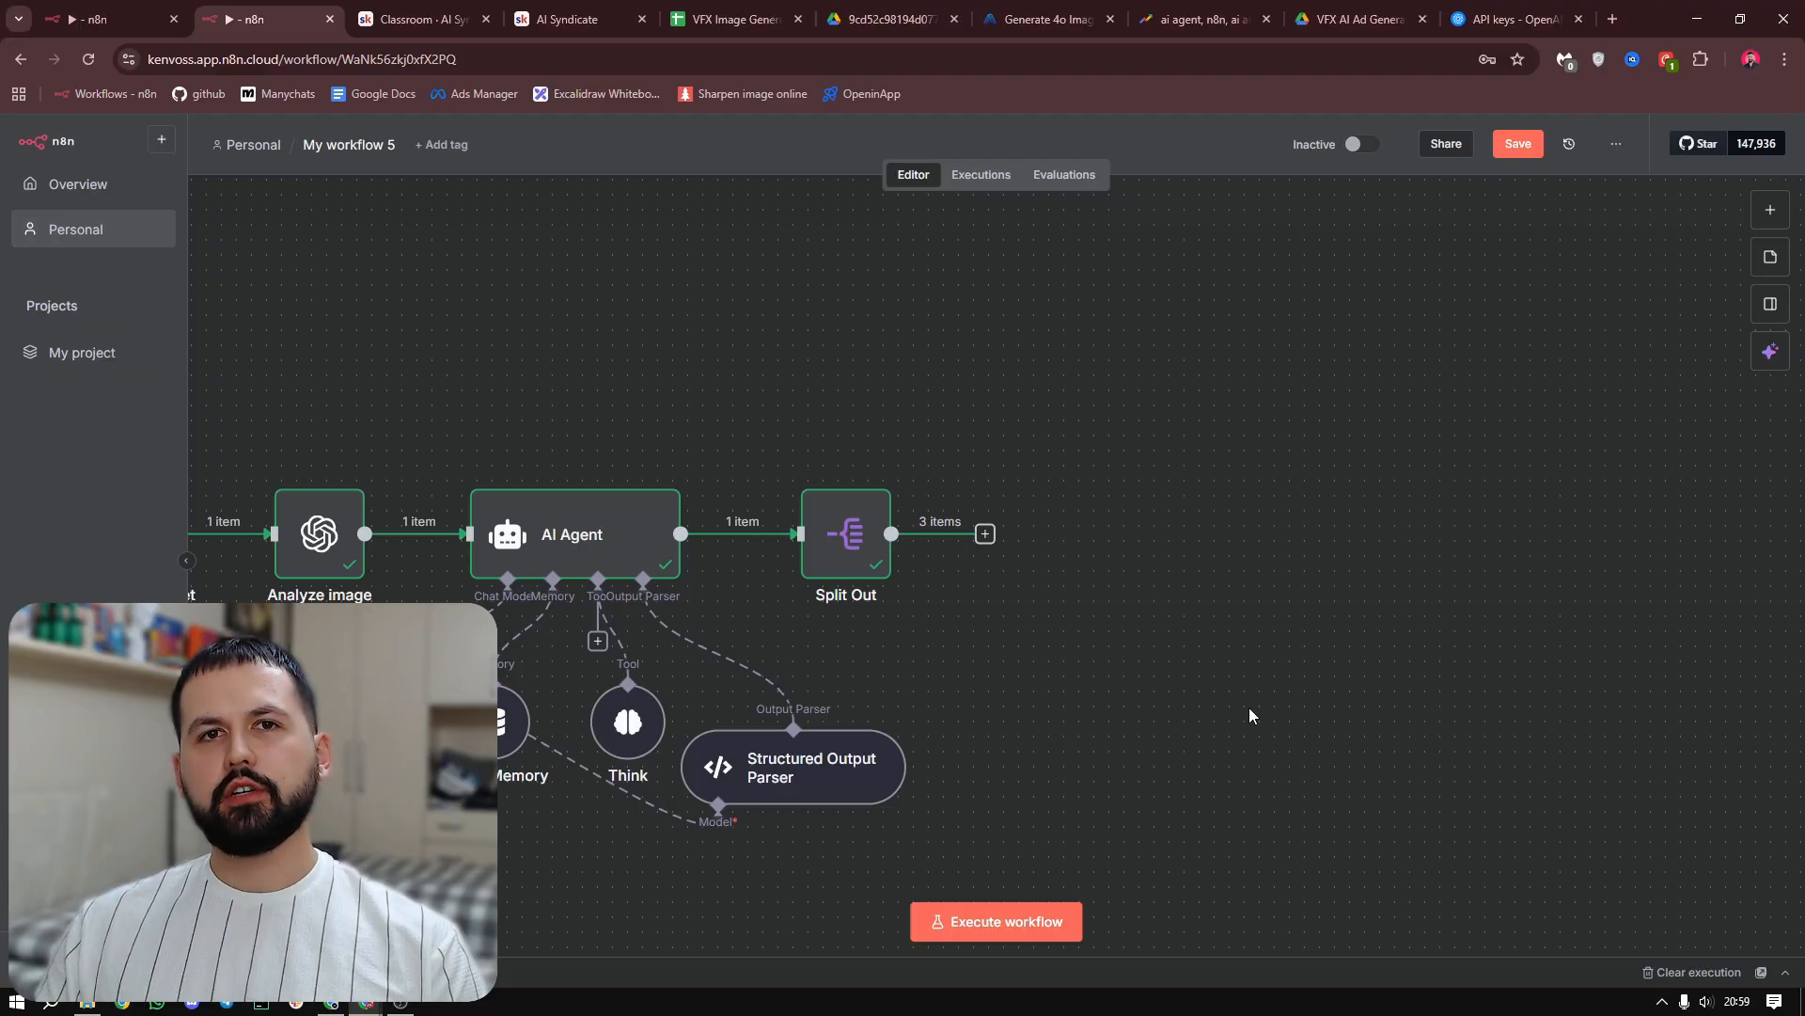
Add an HTTP Request node after the Split Out node
left_click(984, 533)
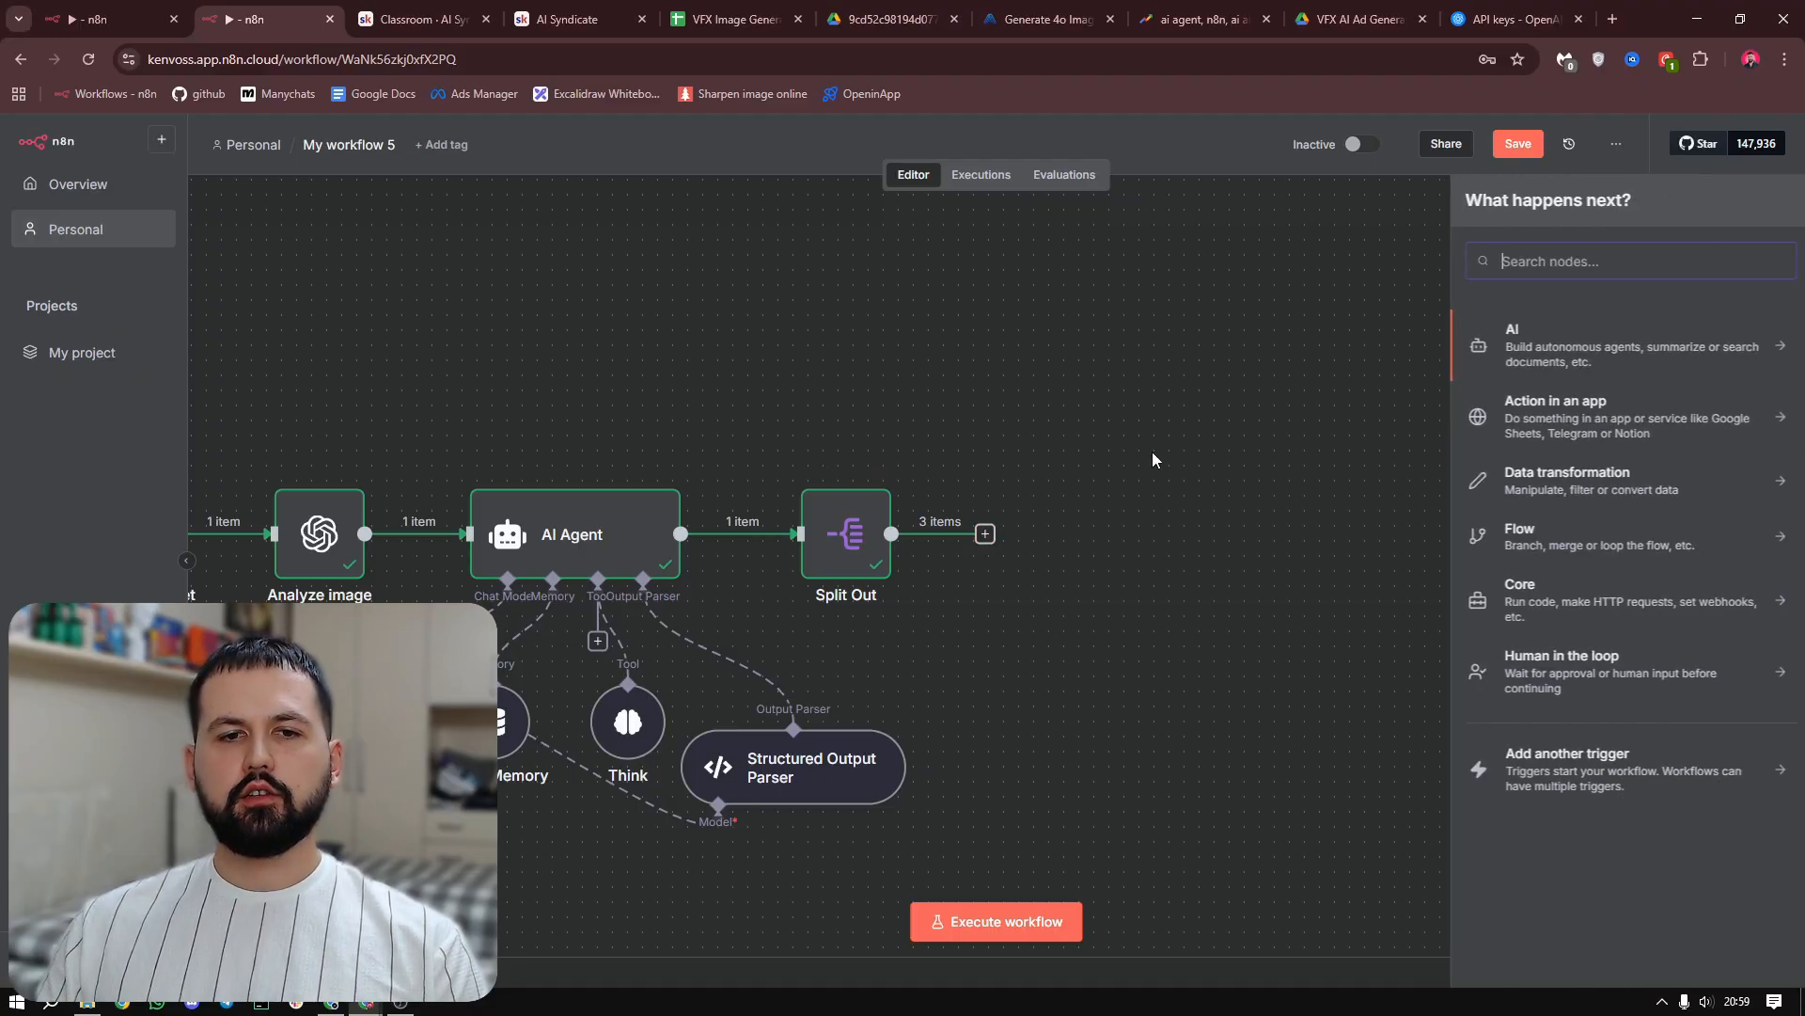
type("https")
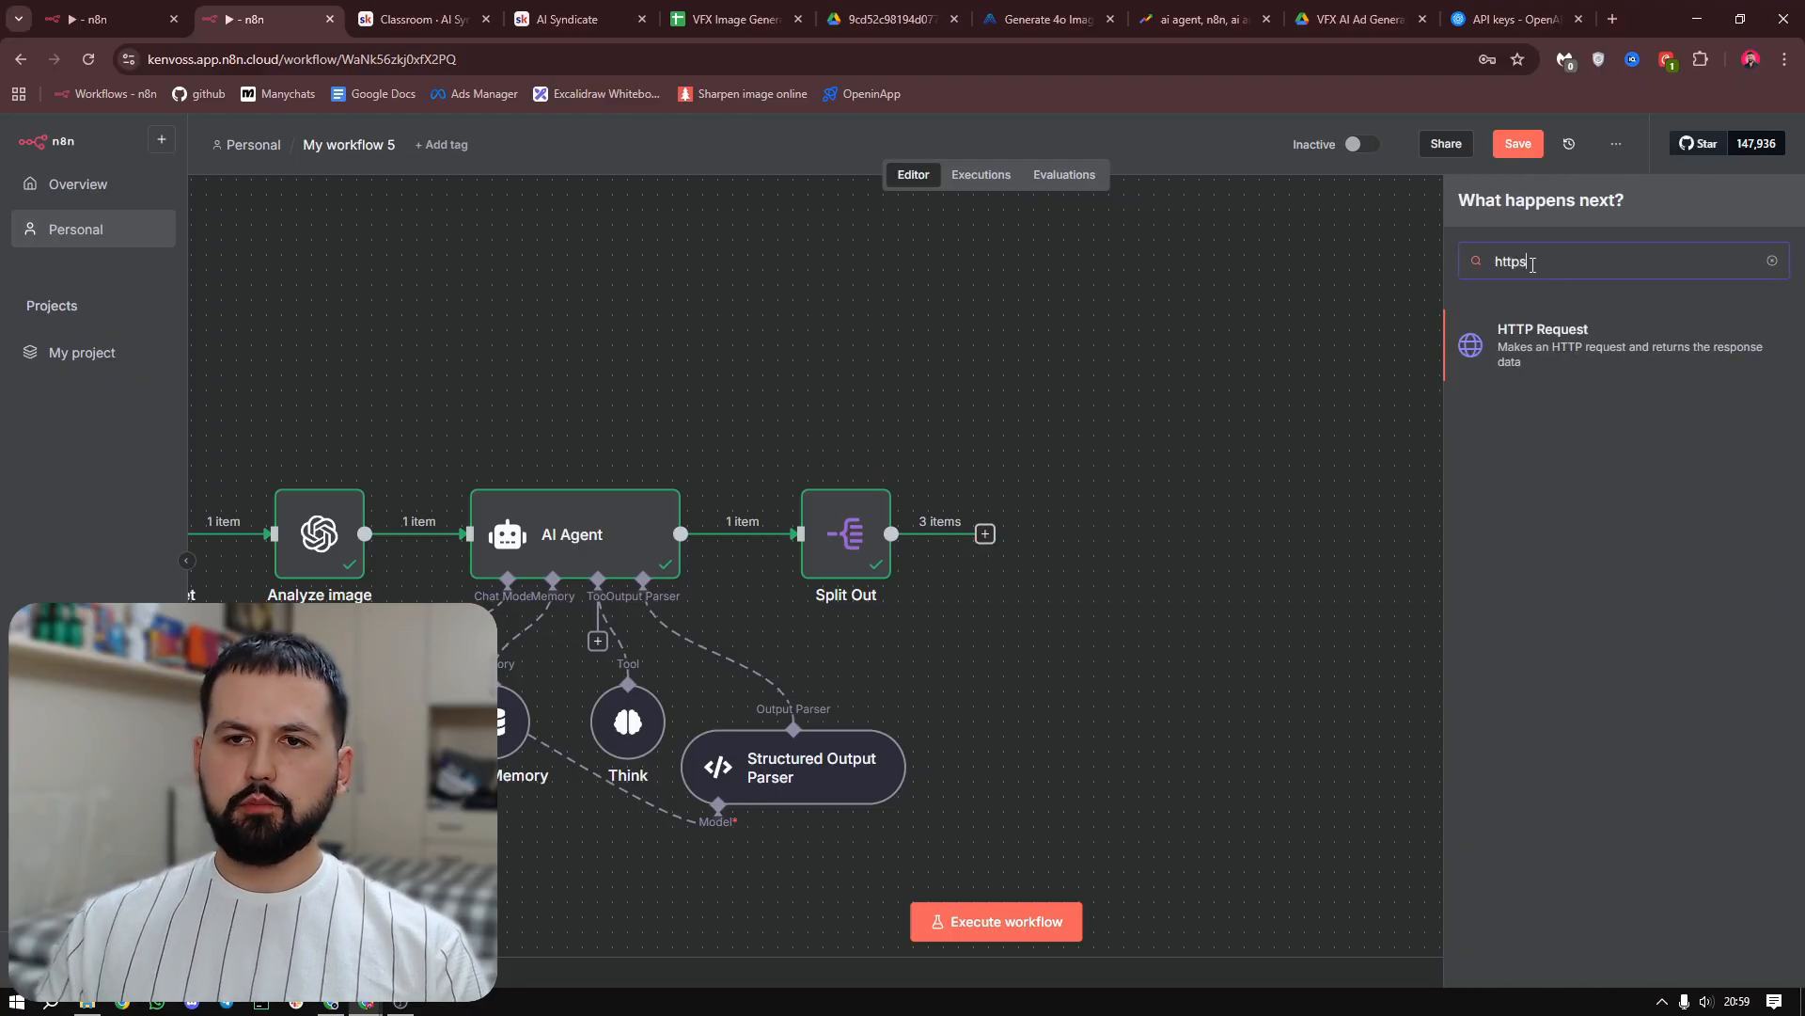
left_click(1558, 353)
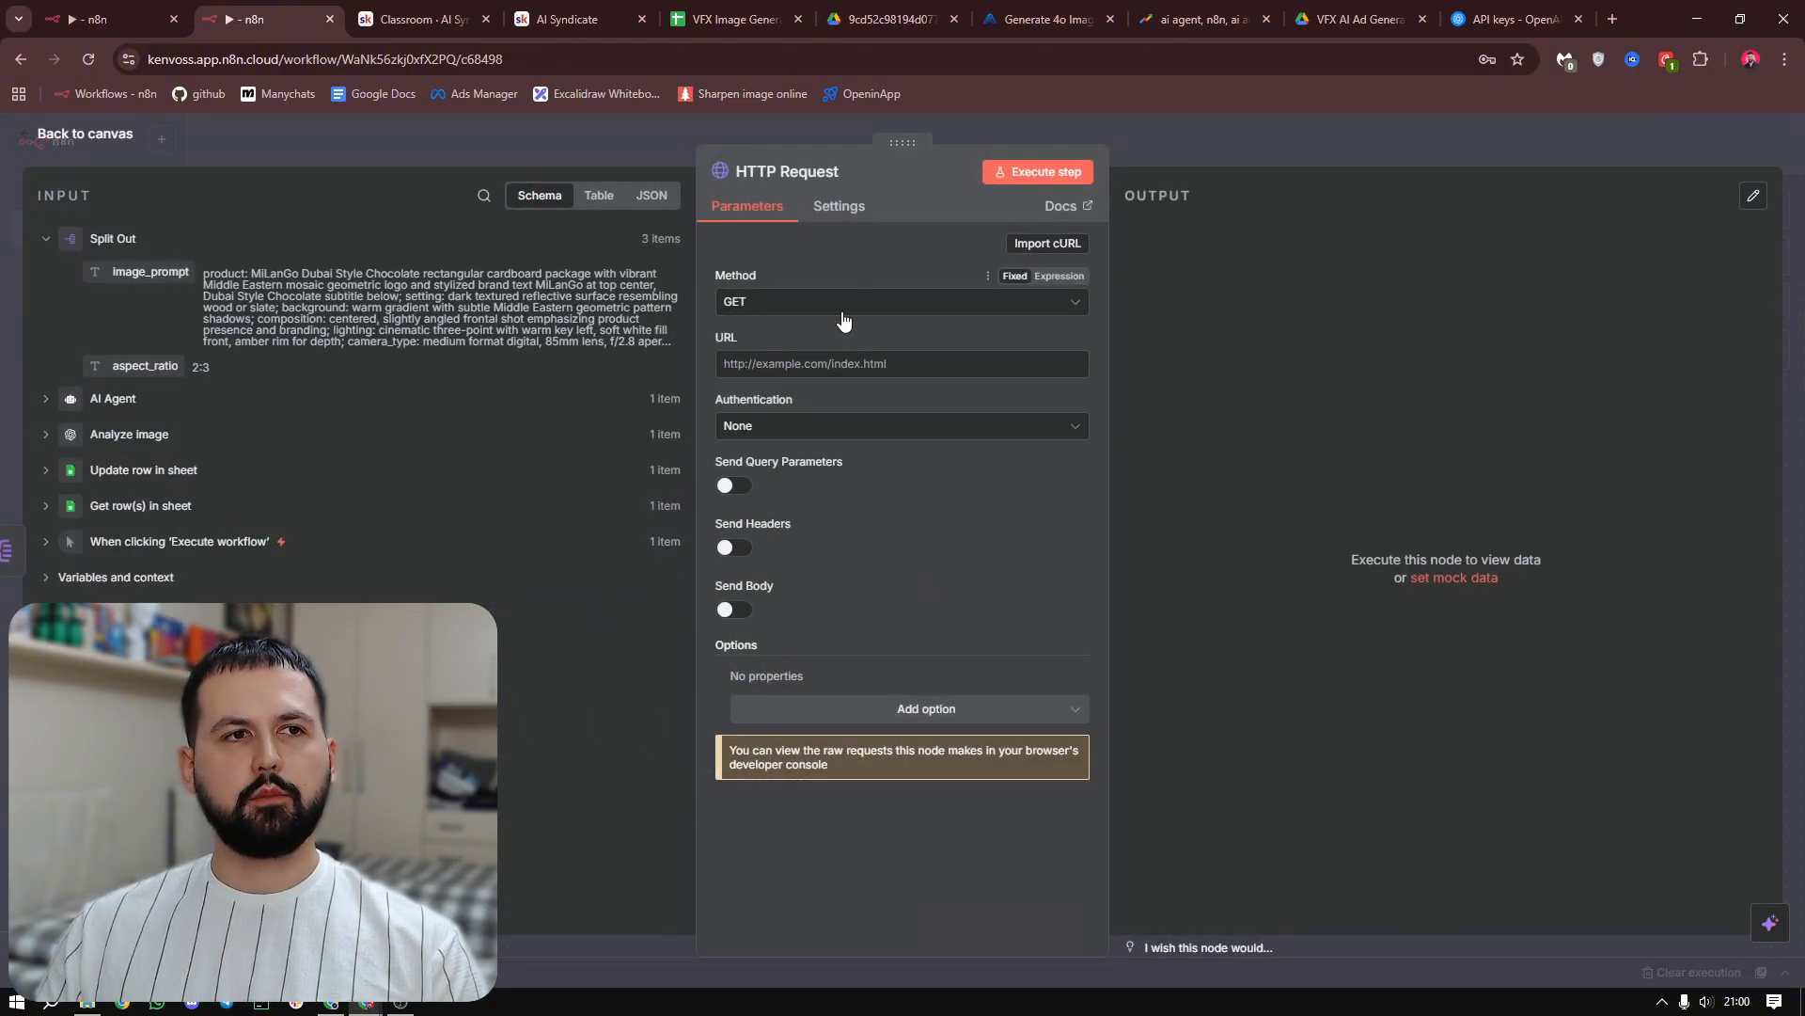
Open docs.kie.ai in a new browser tab and copy the cURL example from the 4o Image API's Generate 4o Image page
left_click(1614, 19)
type("doc")
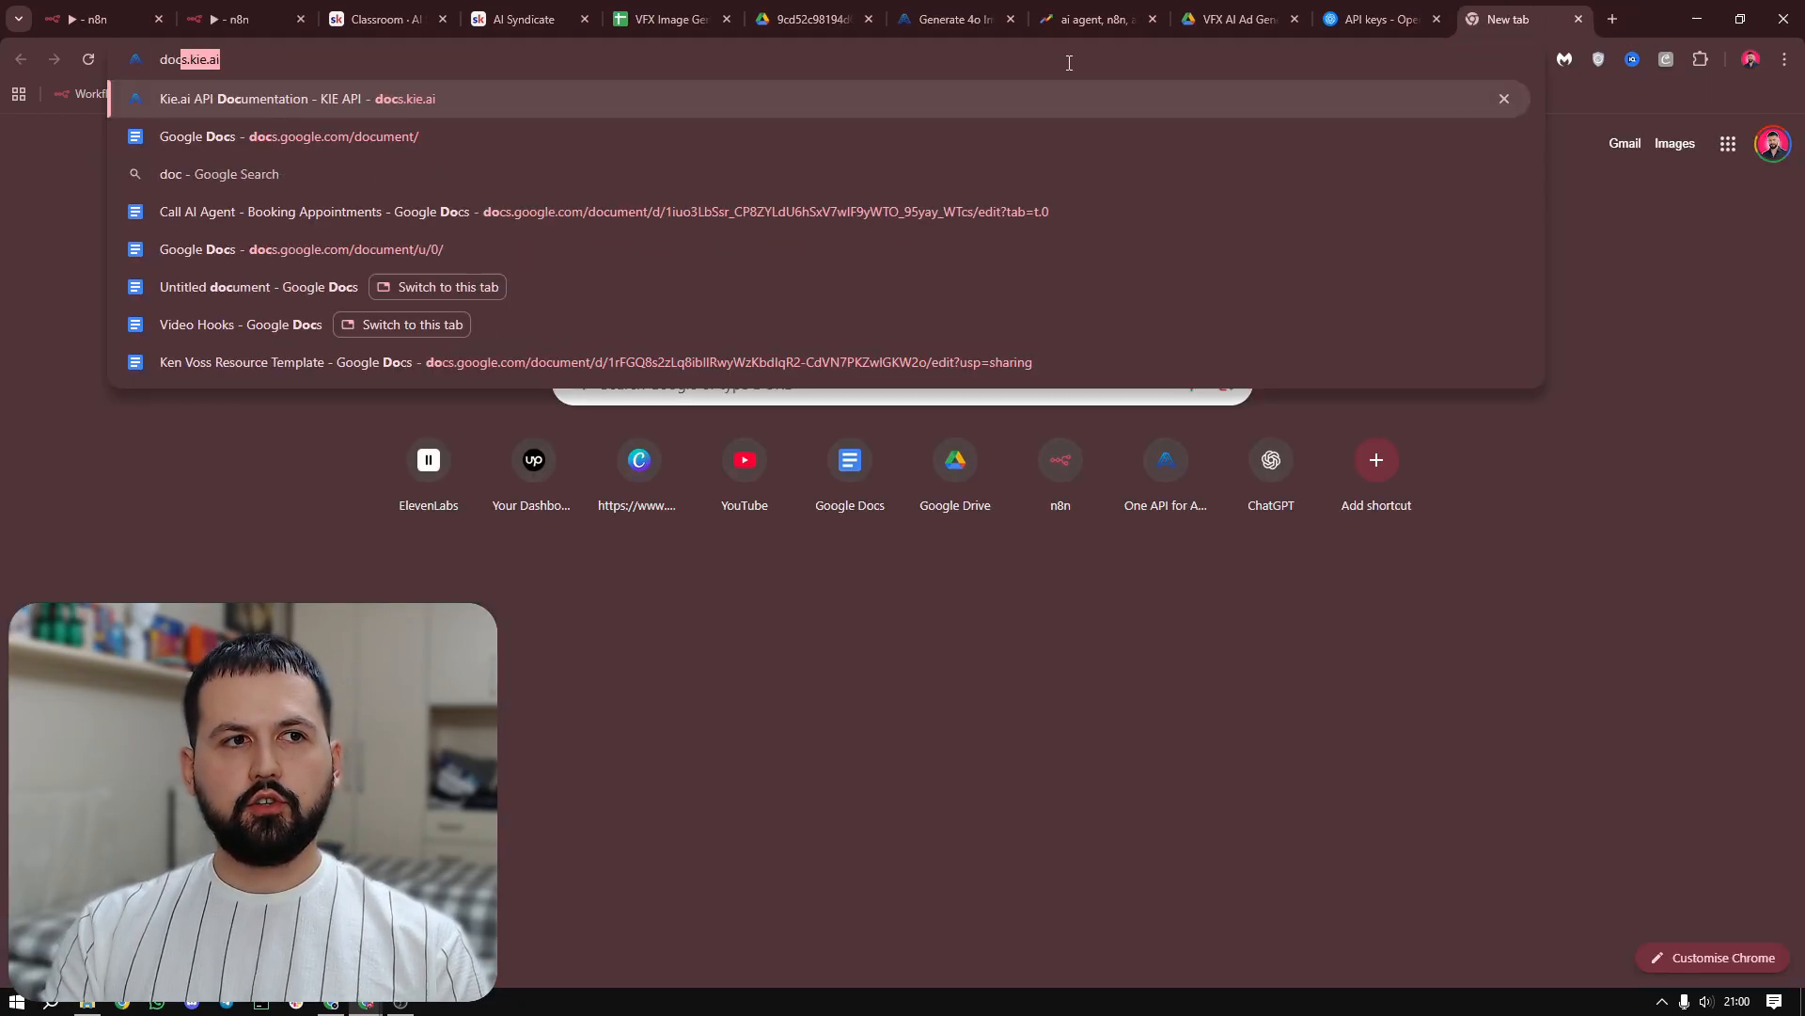
type("s.kie.")
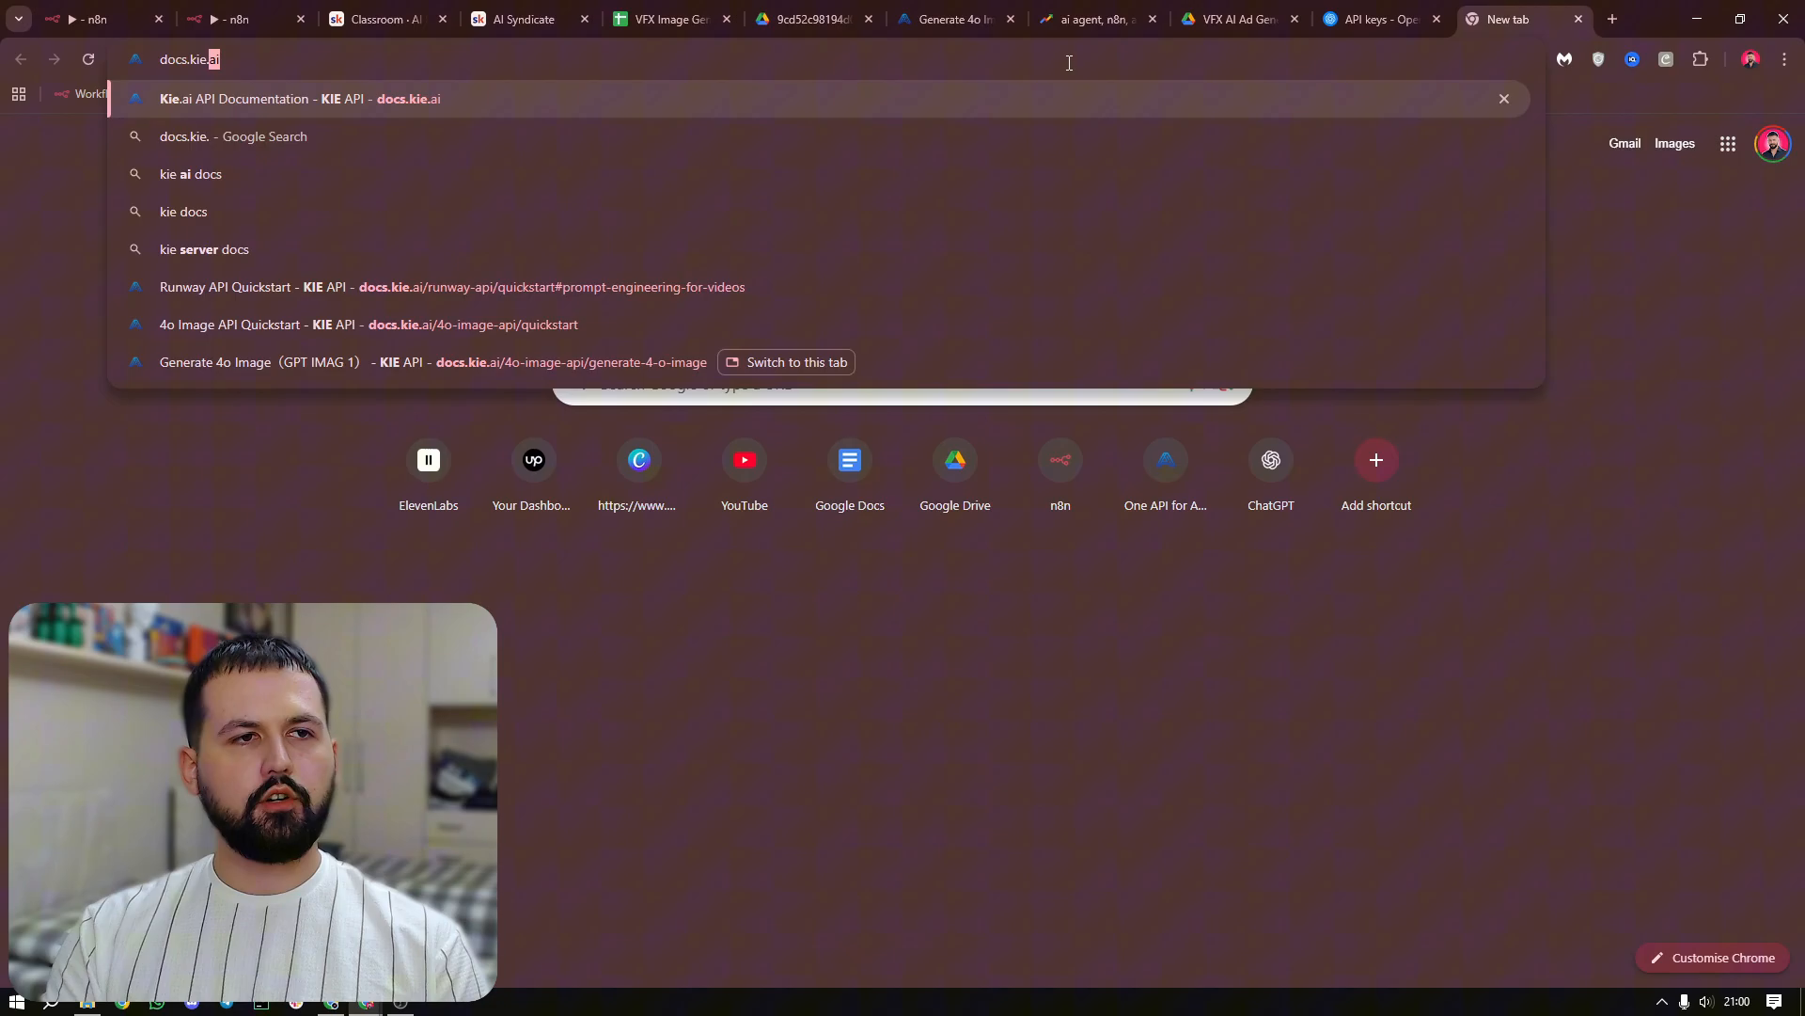
key("Return")
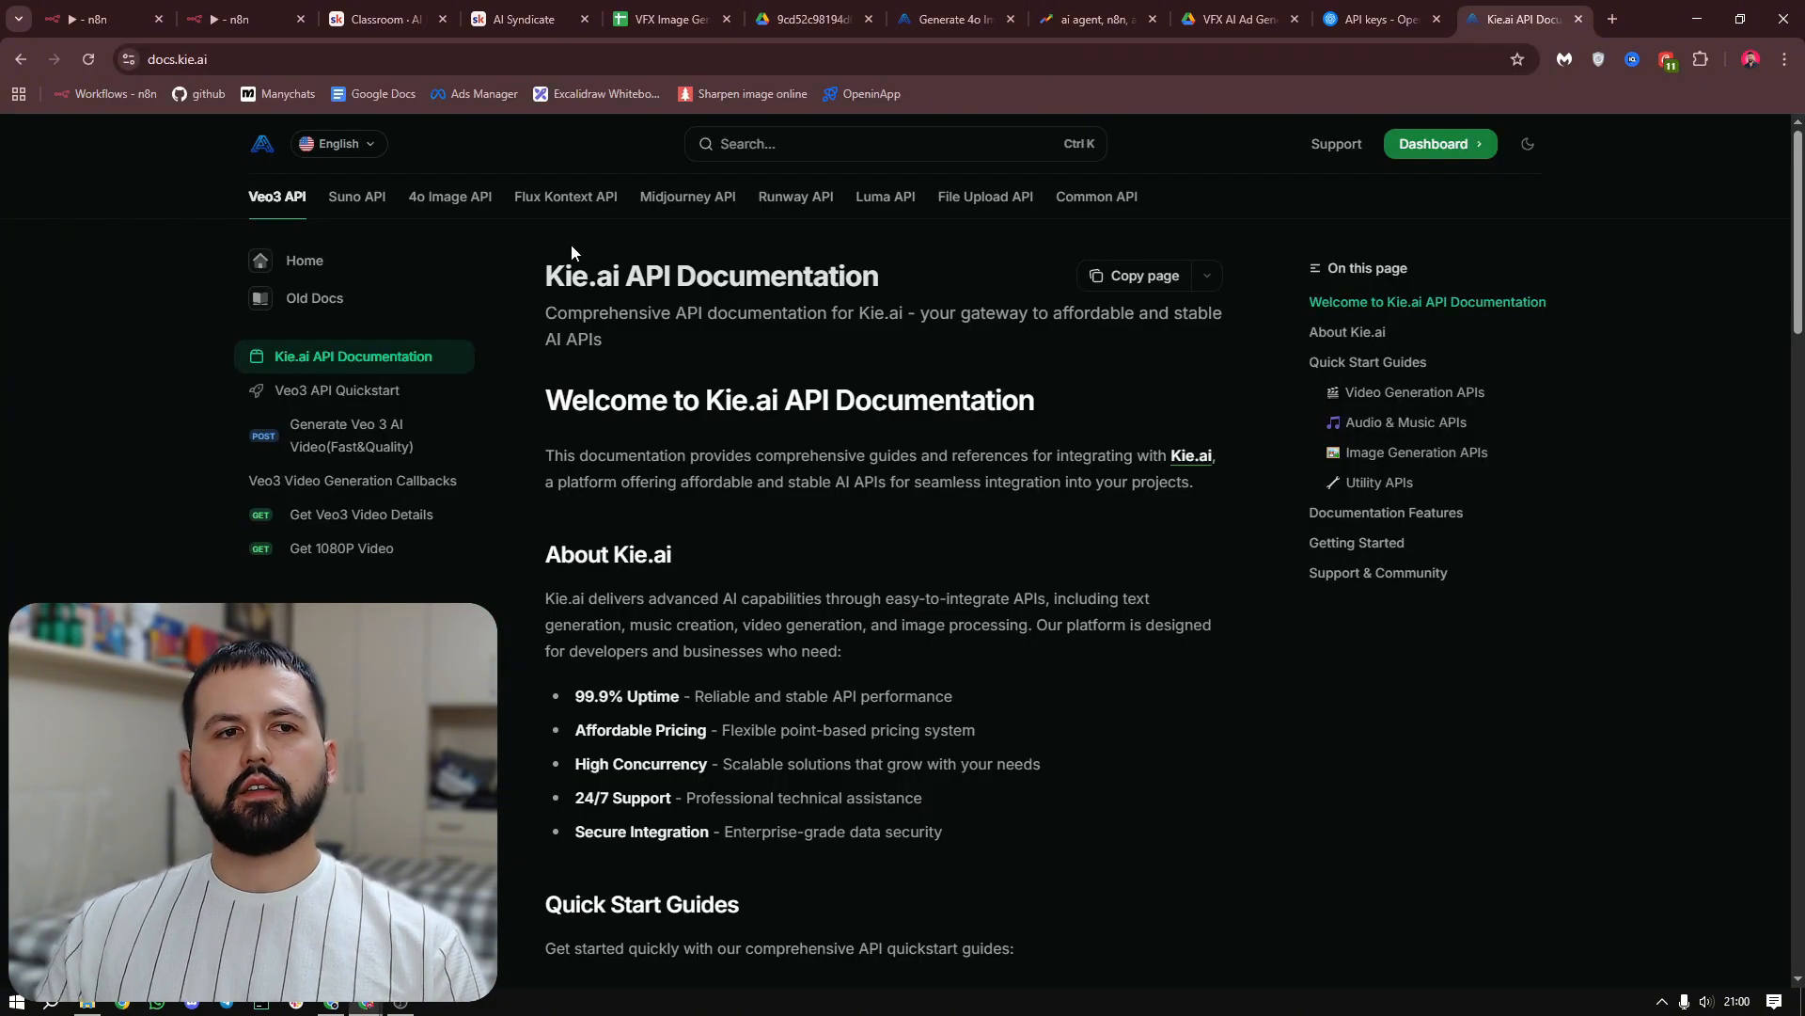
left_click(436, 209)
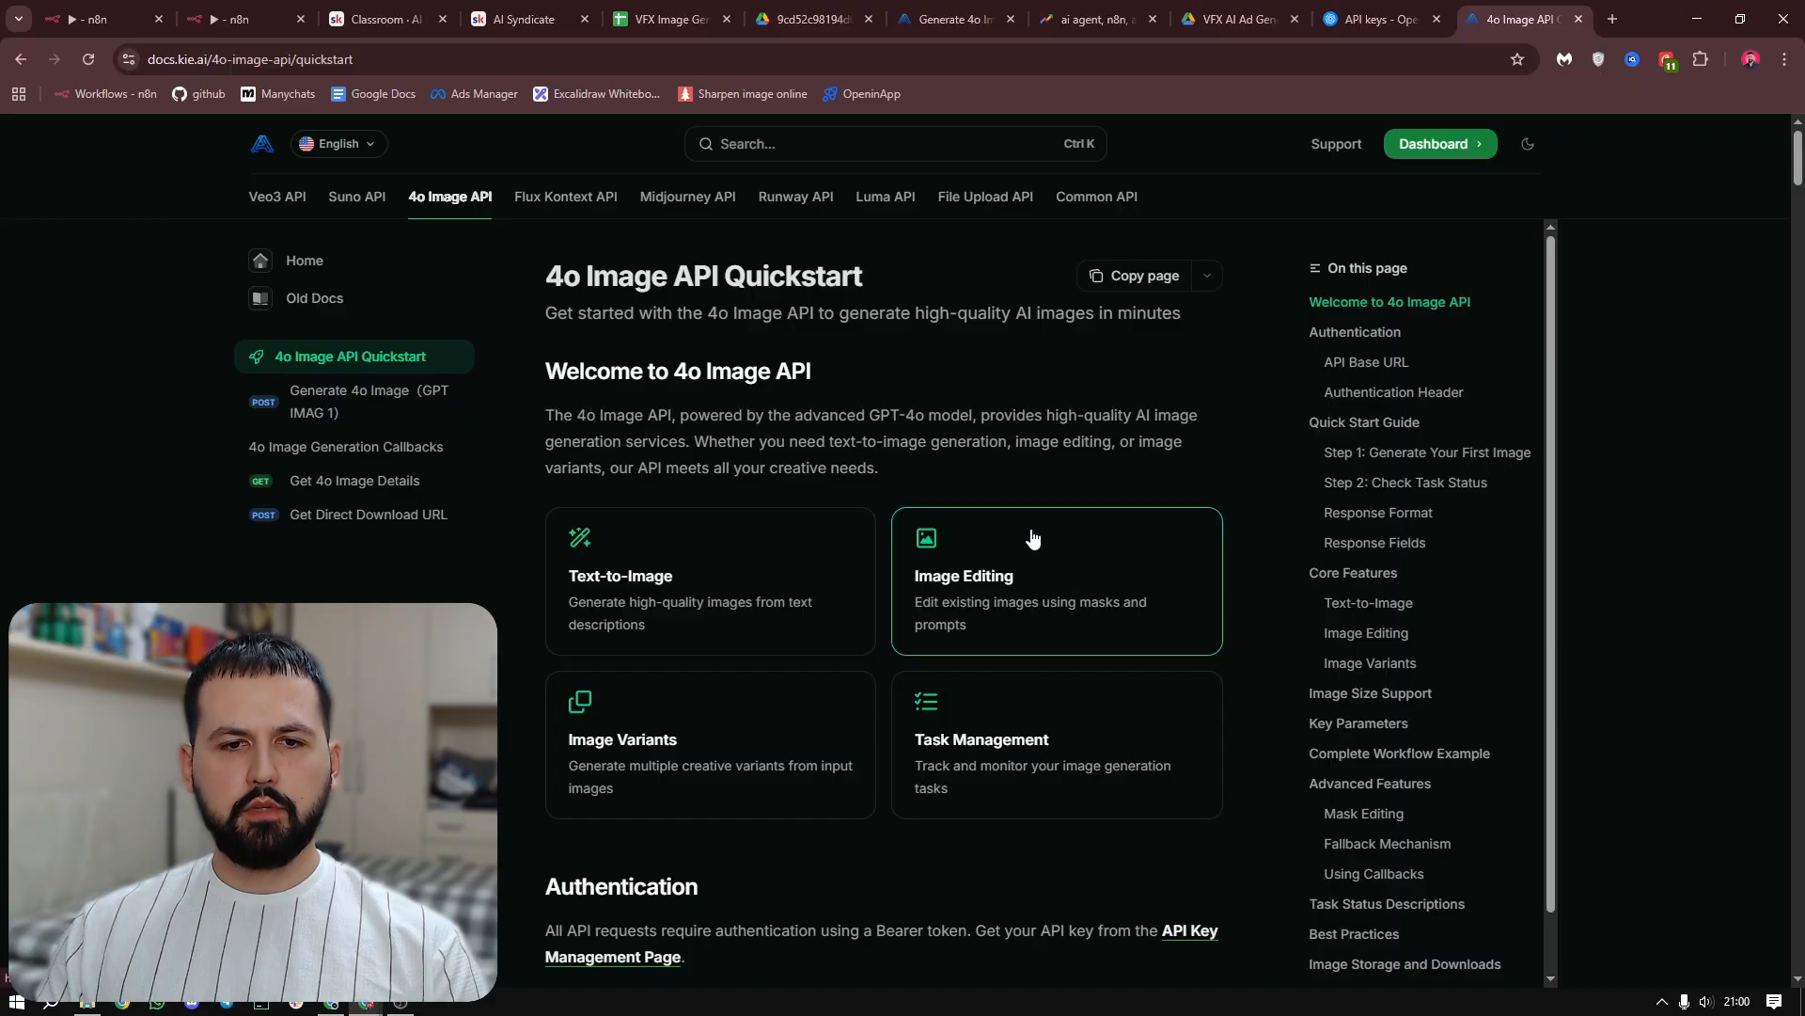
left_click(1124, 593)
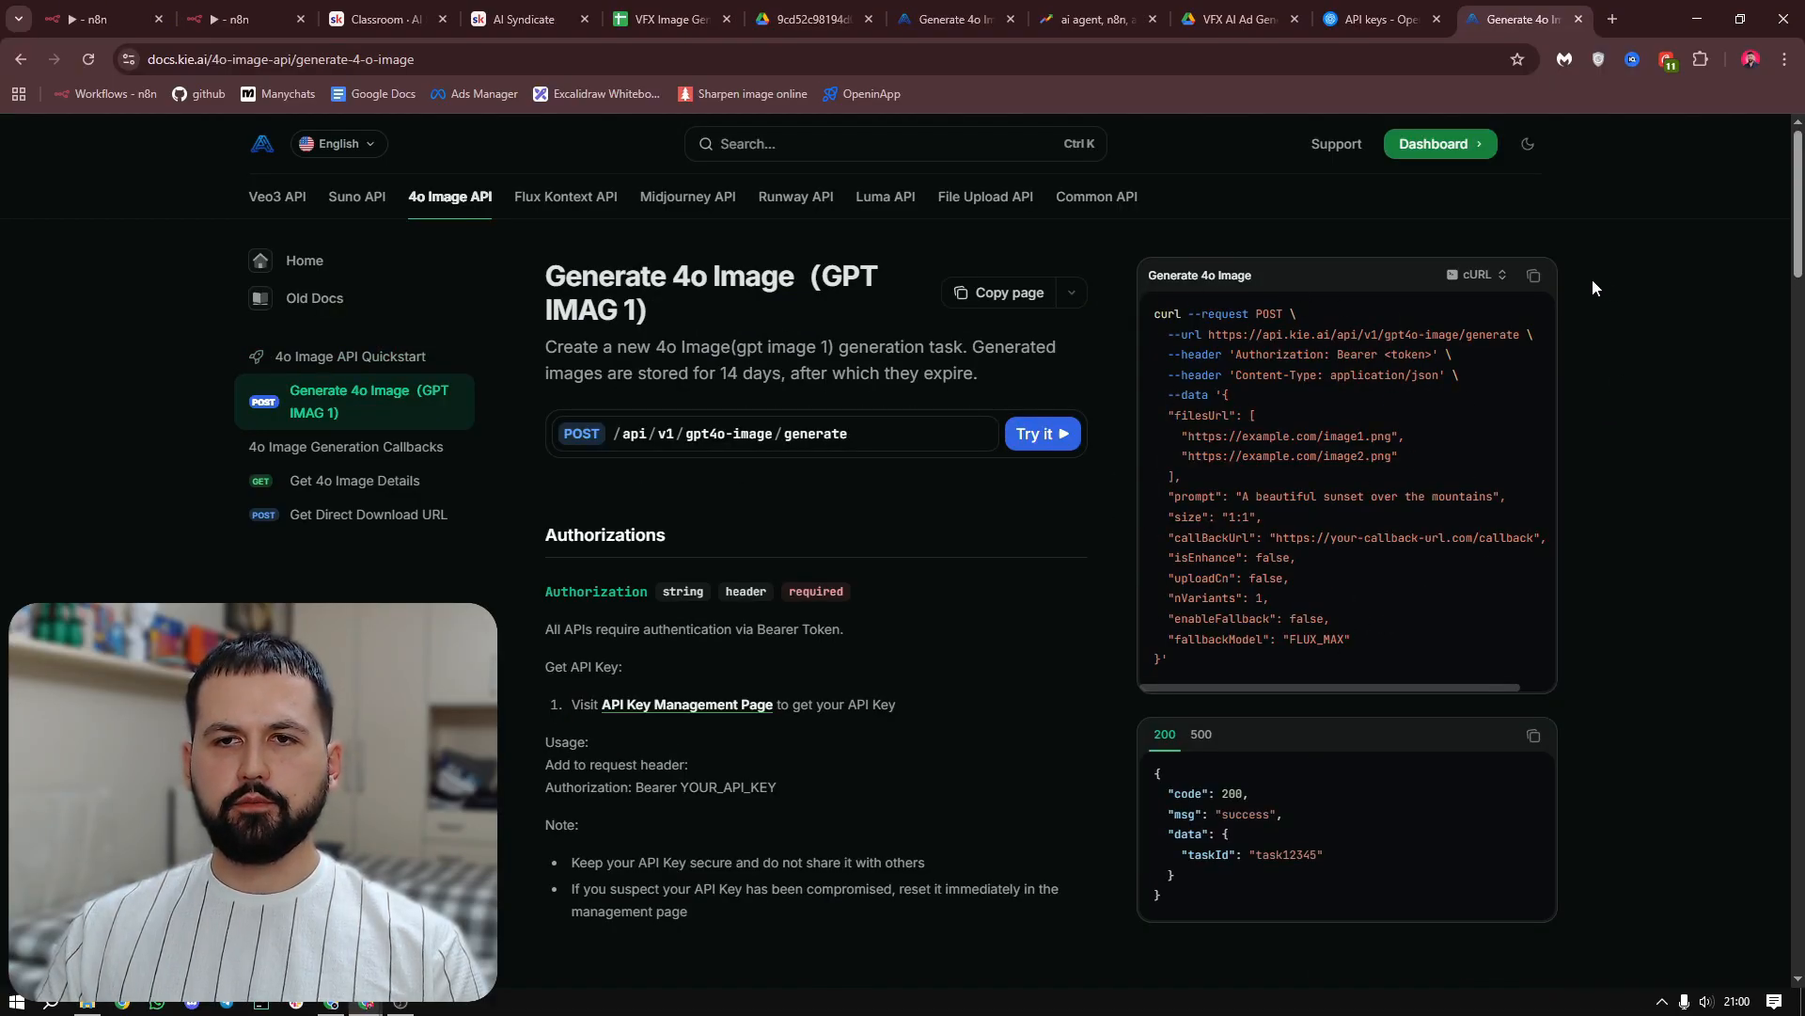
left_click(1534, 275)
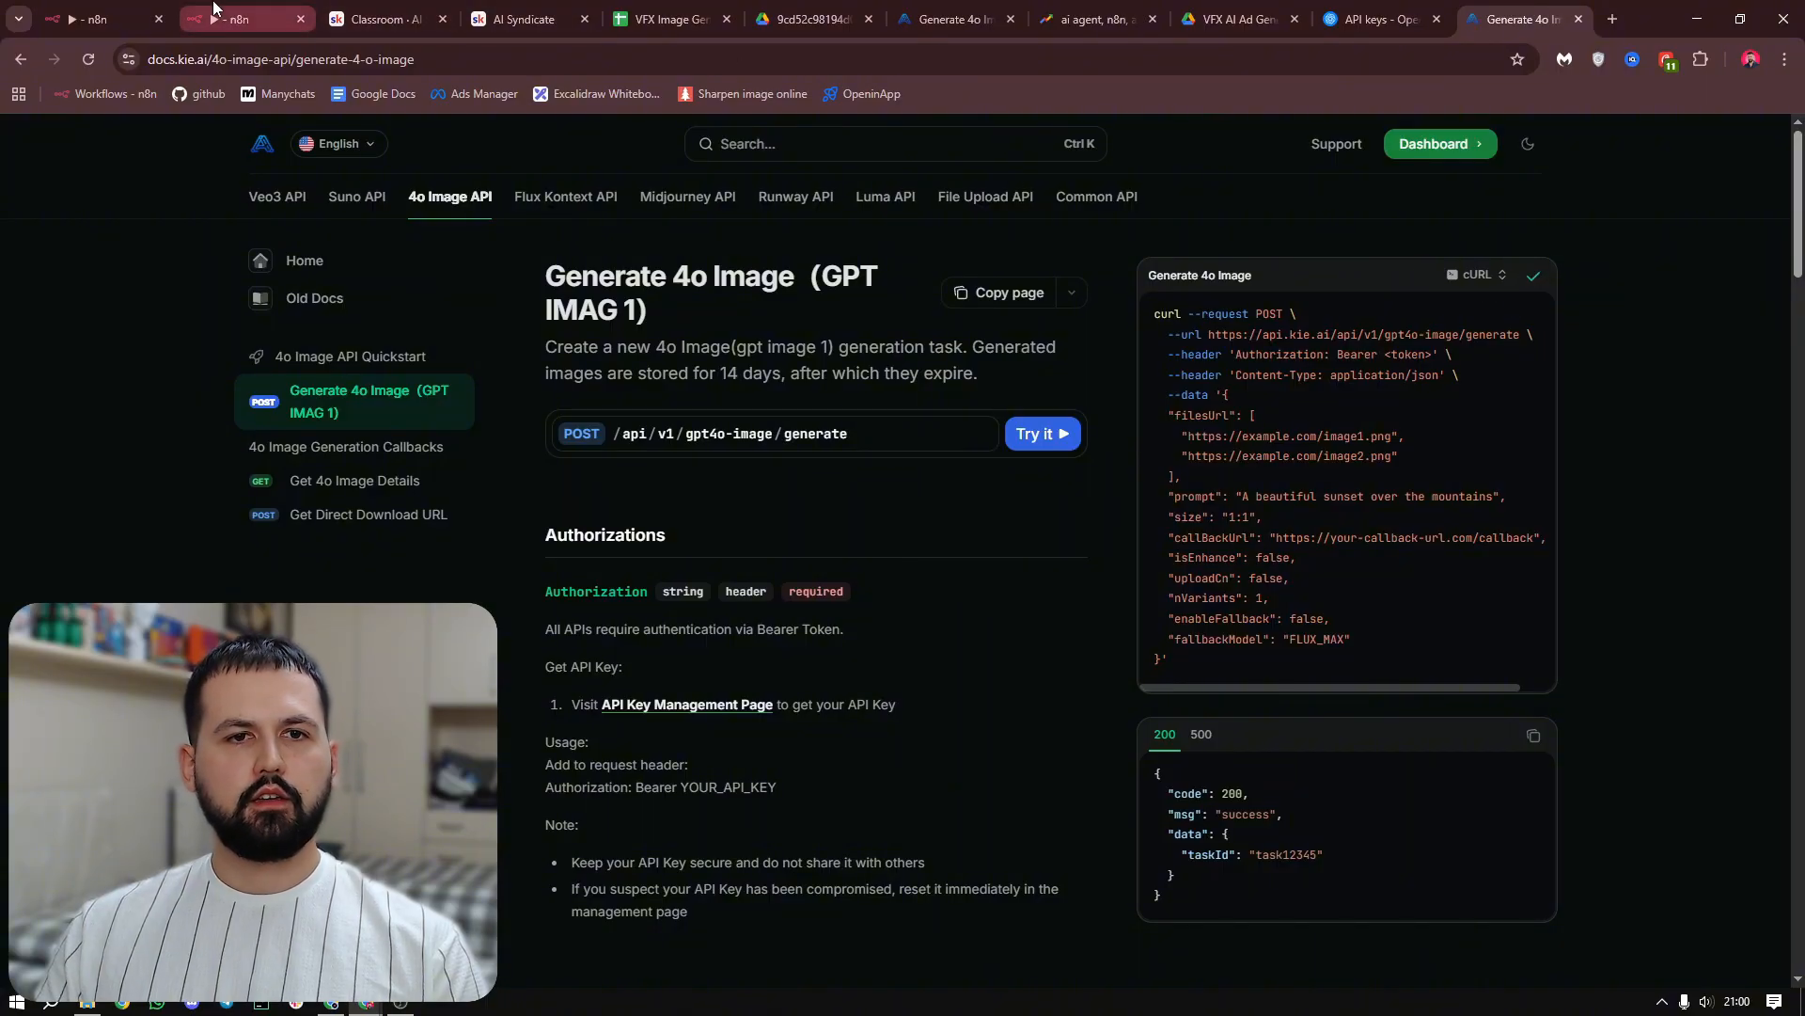
Import the copied Generate 4o Image cURL command into the n8n HTTP Request node
left_click(214, 11)
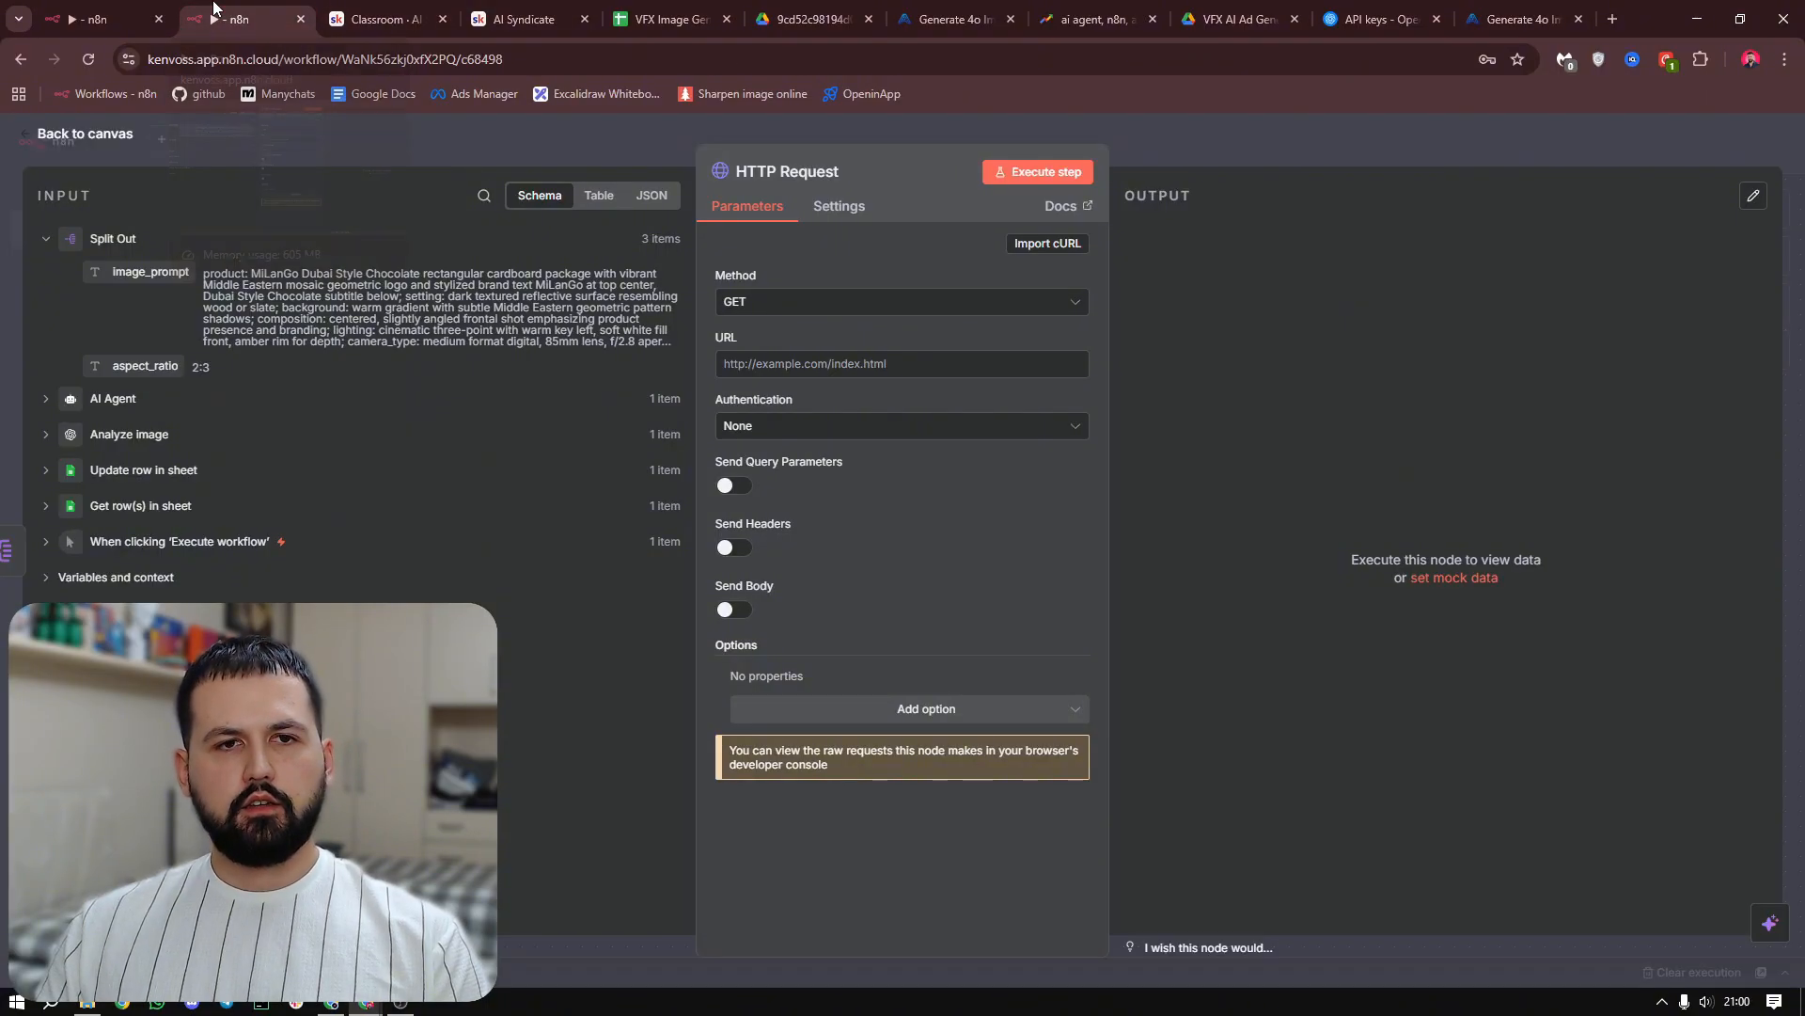
left_click(1043, 244)
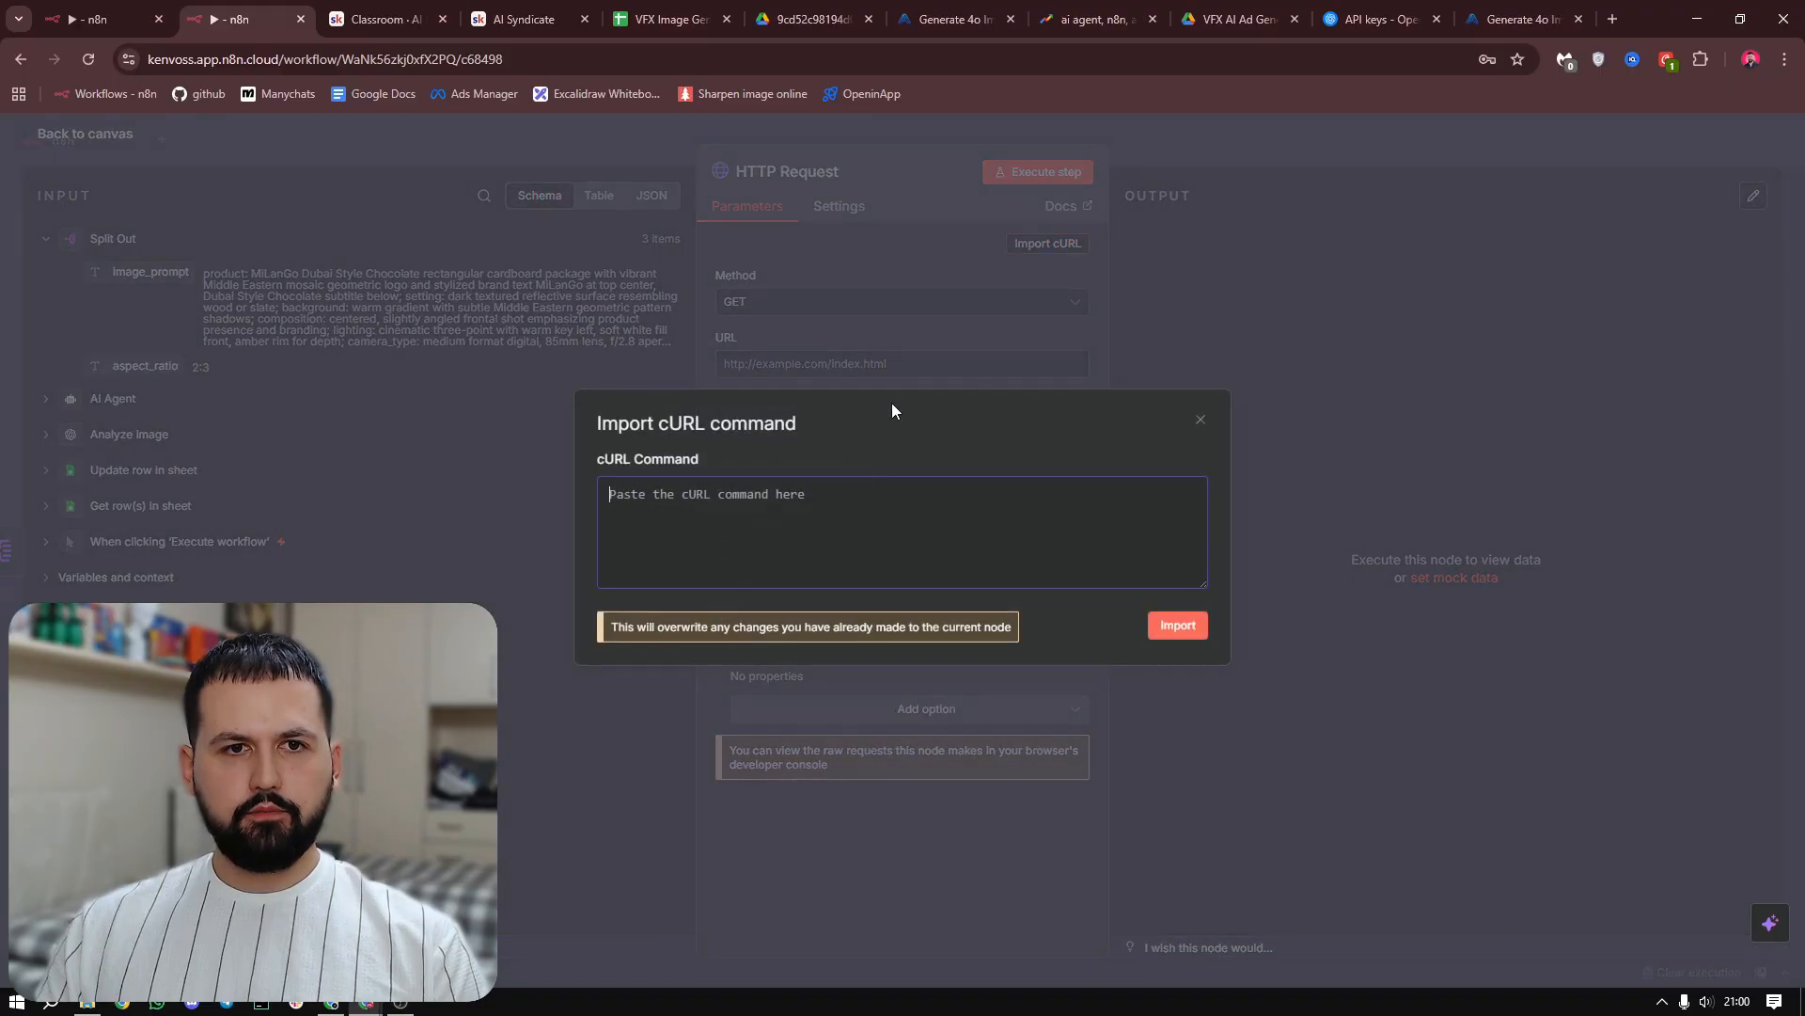
key("ctrl+v")
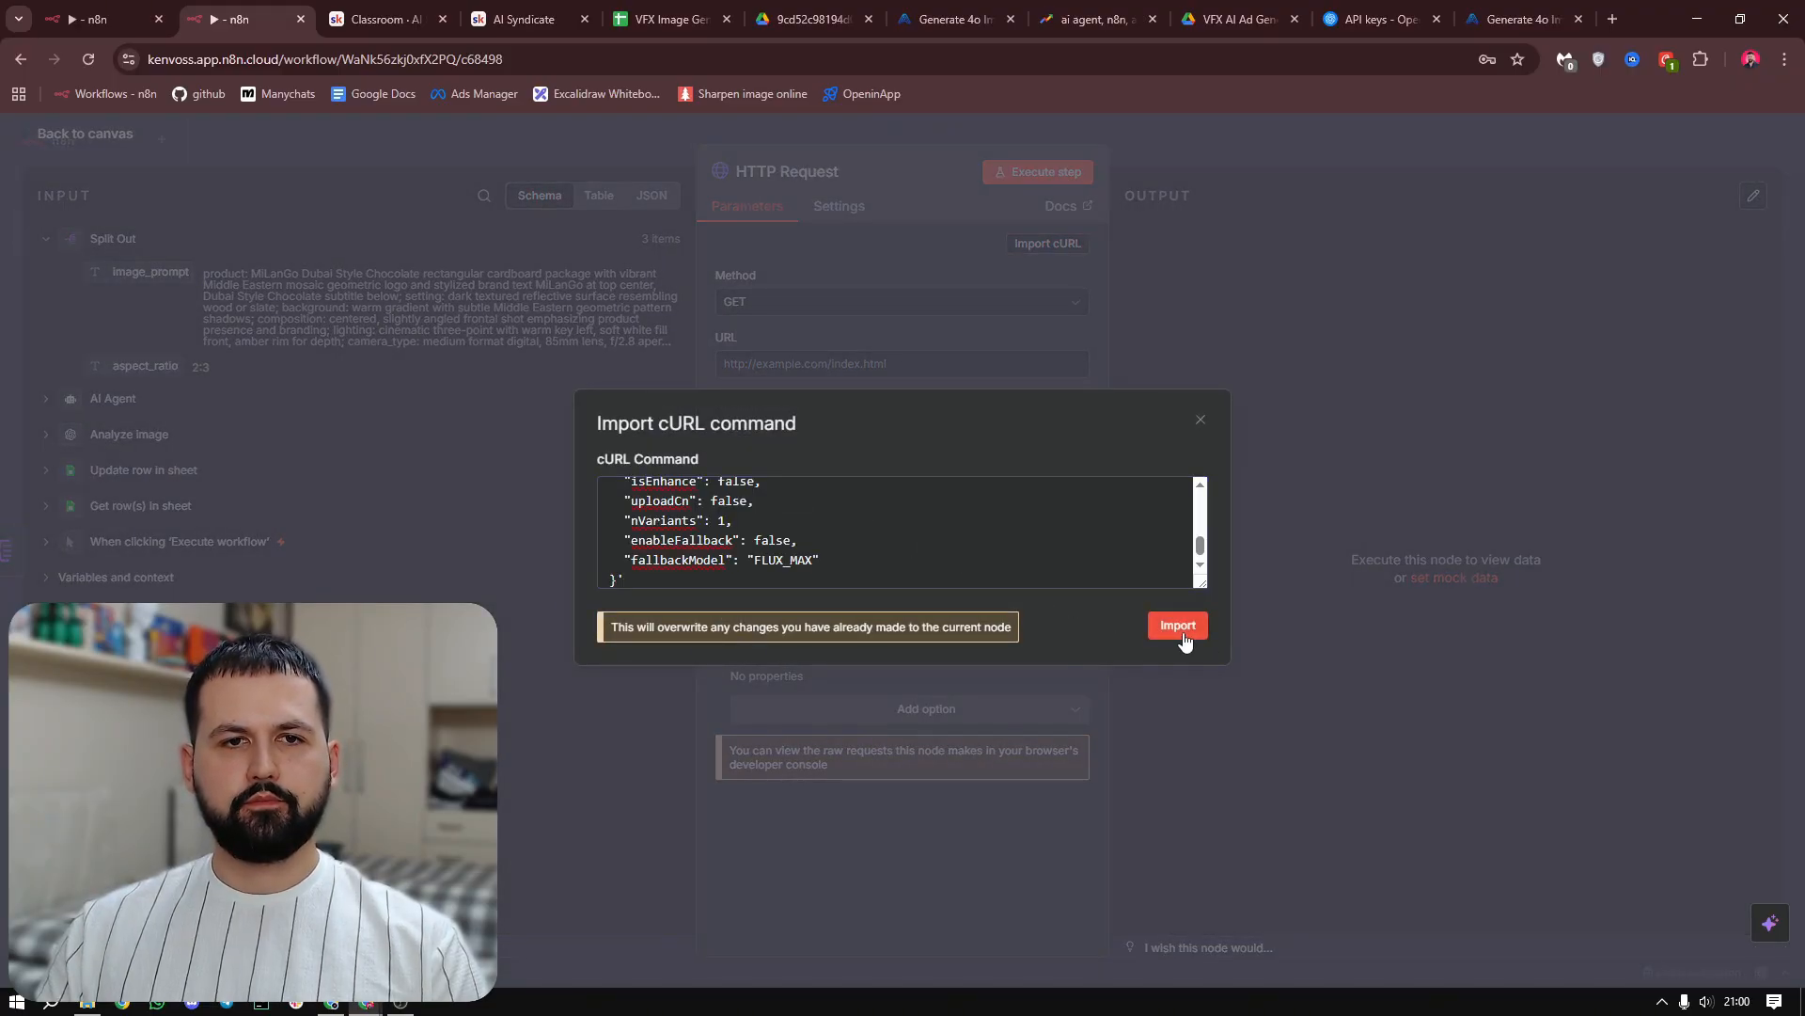
left_click(1178, 626)
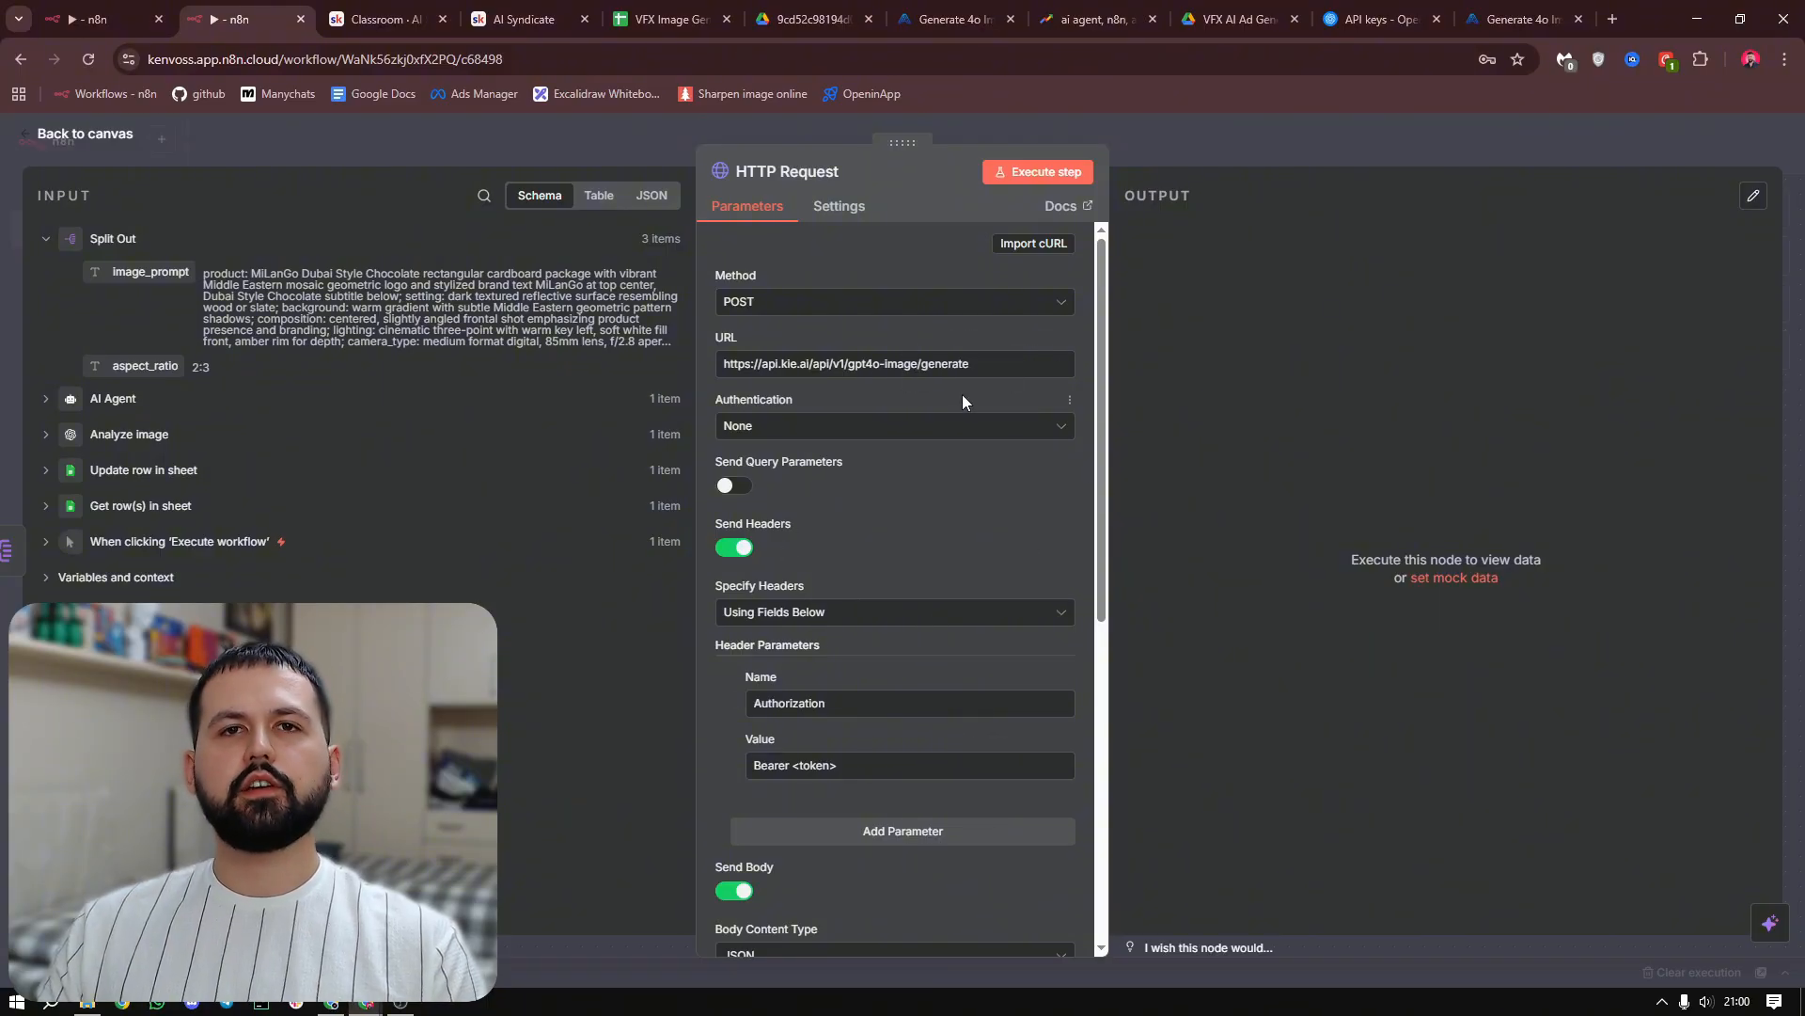
Locate the Authorization header's Bearer token placeholder, then open kie.ai in a new browser tab and go to the account's API Key page
scroll(932, 337, "down", 1)
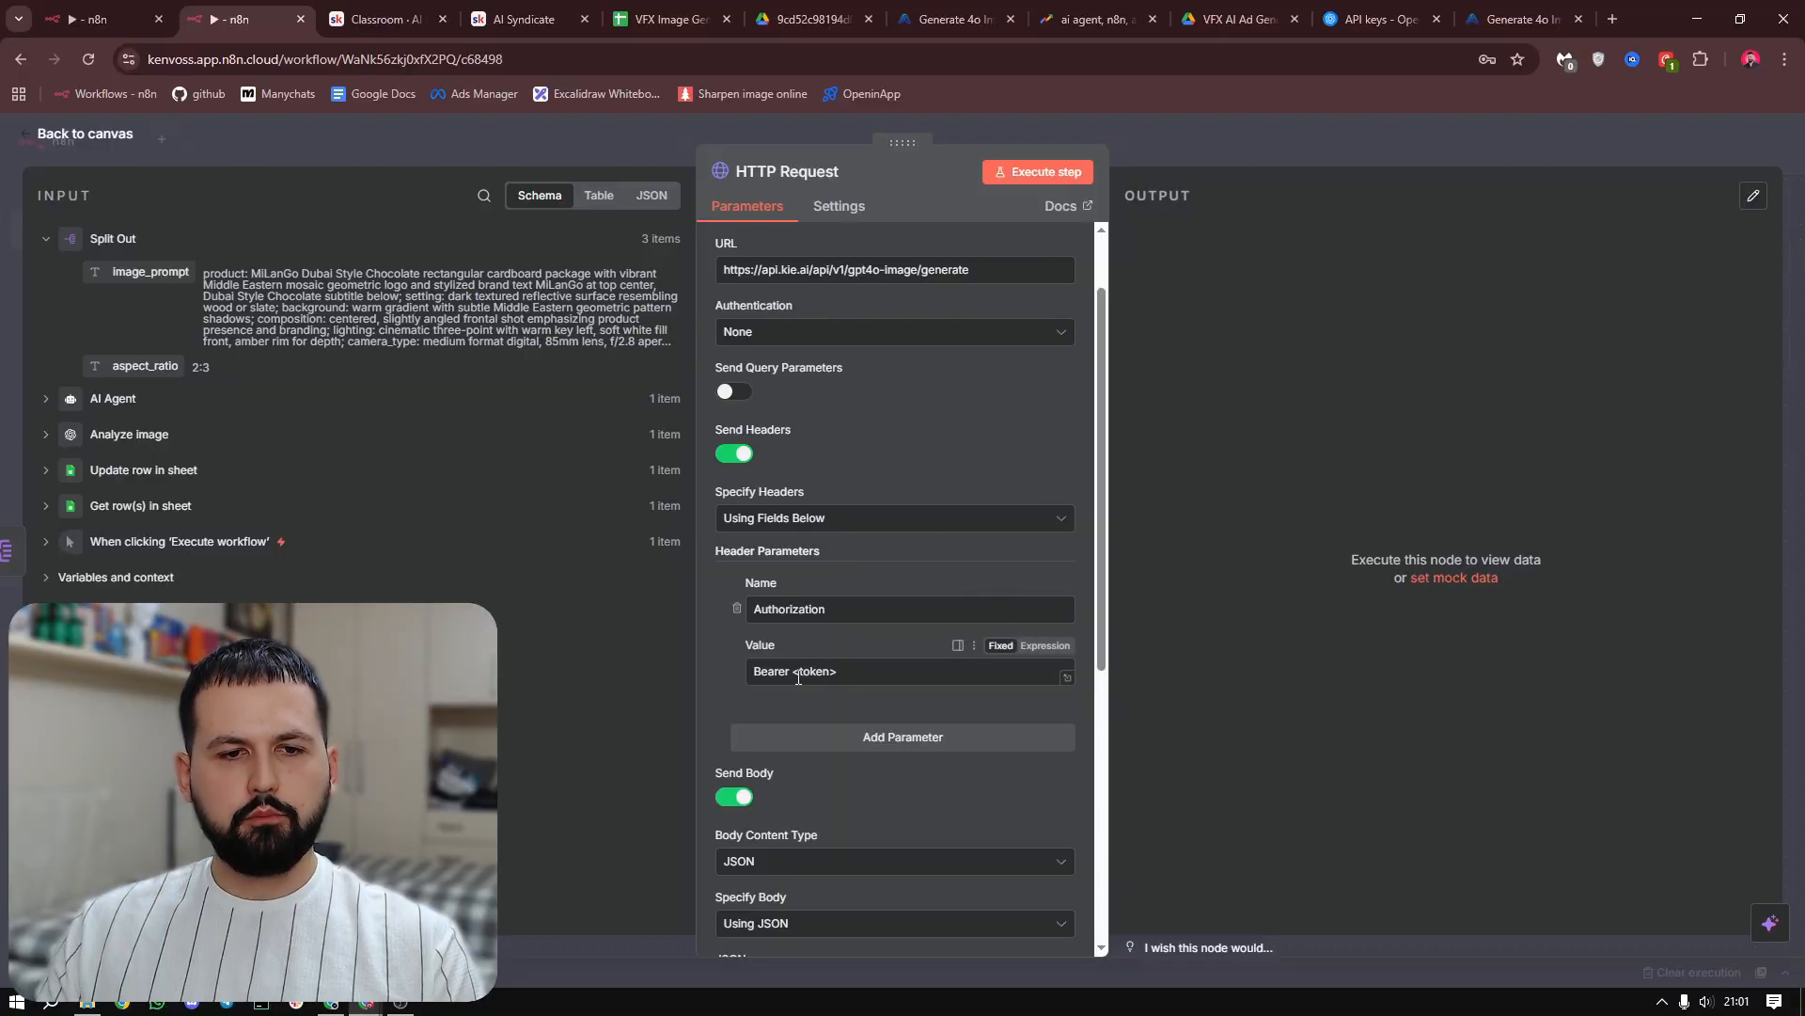
left_click_drag(792, 674, 839, 673)
left_click(853, 675)
left_click(858, 673)
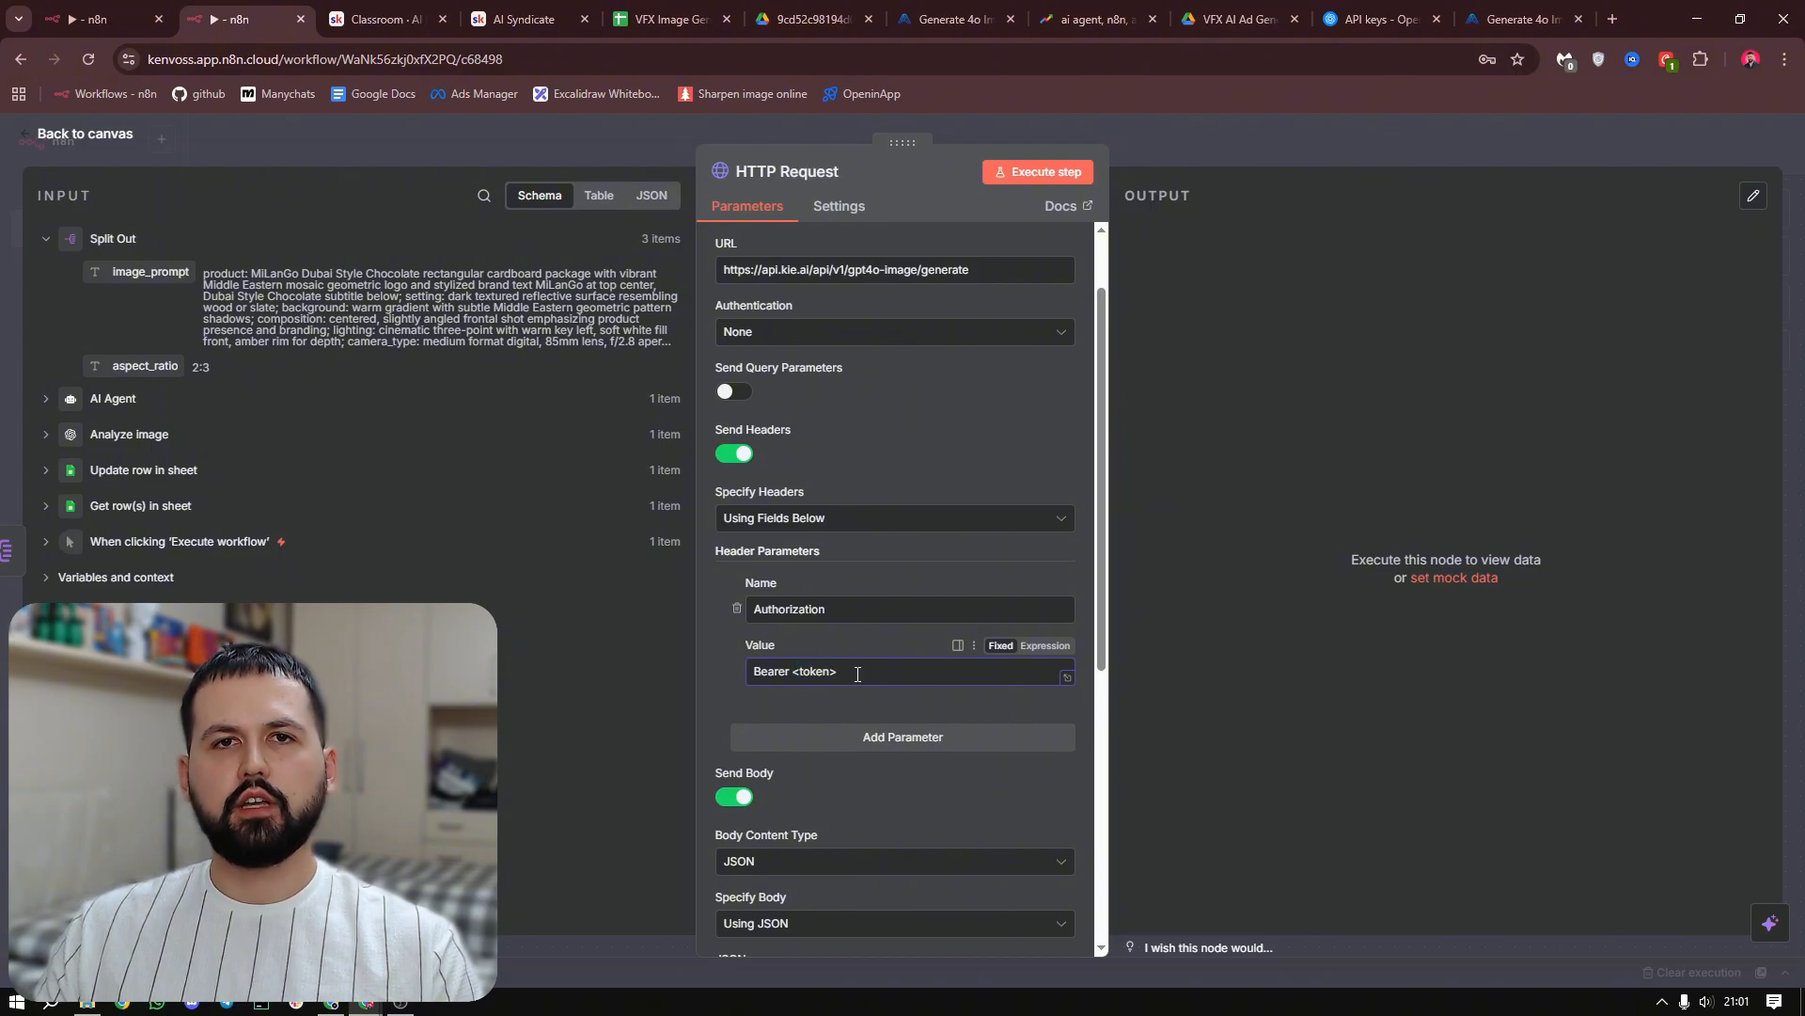
left_click(1613, 18)
type("kie.ai")
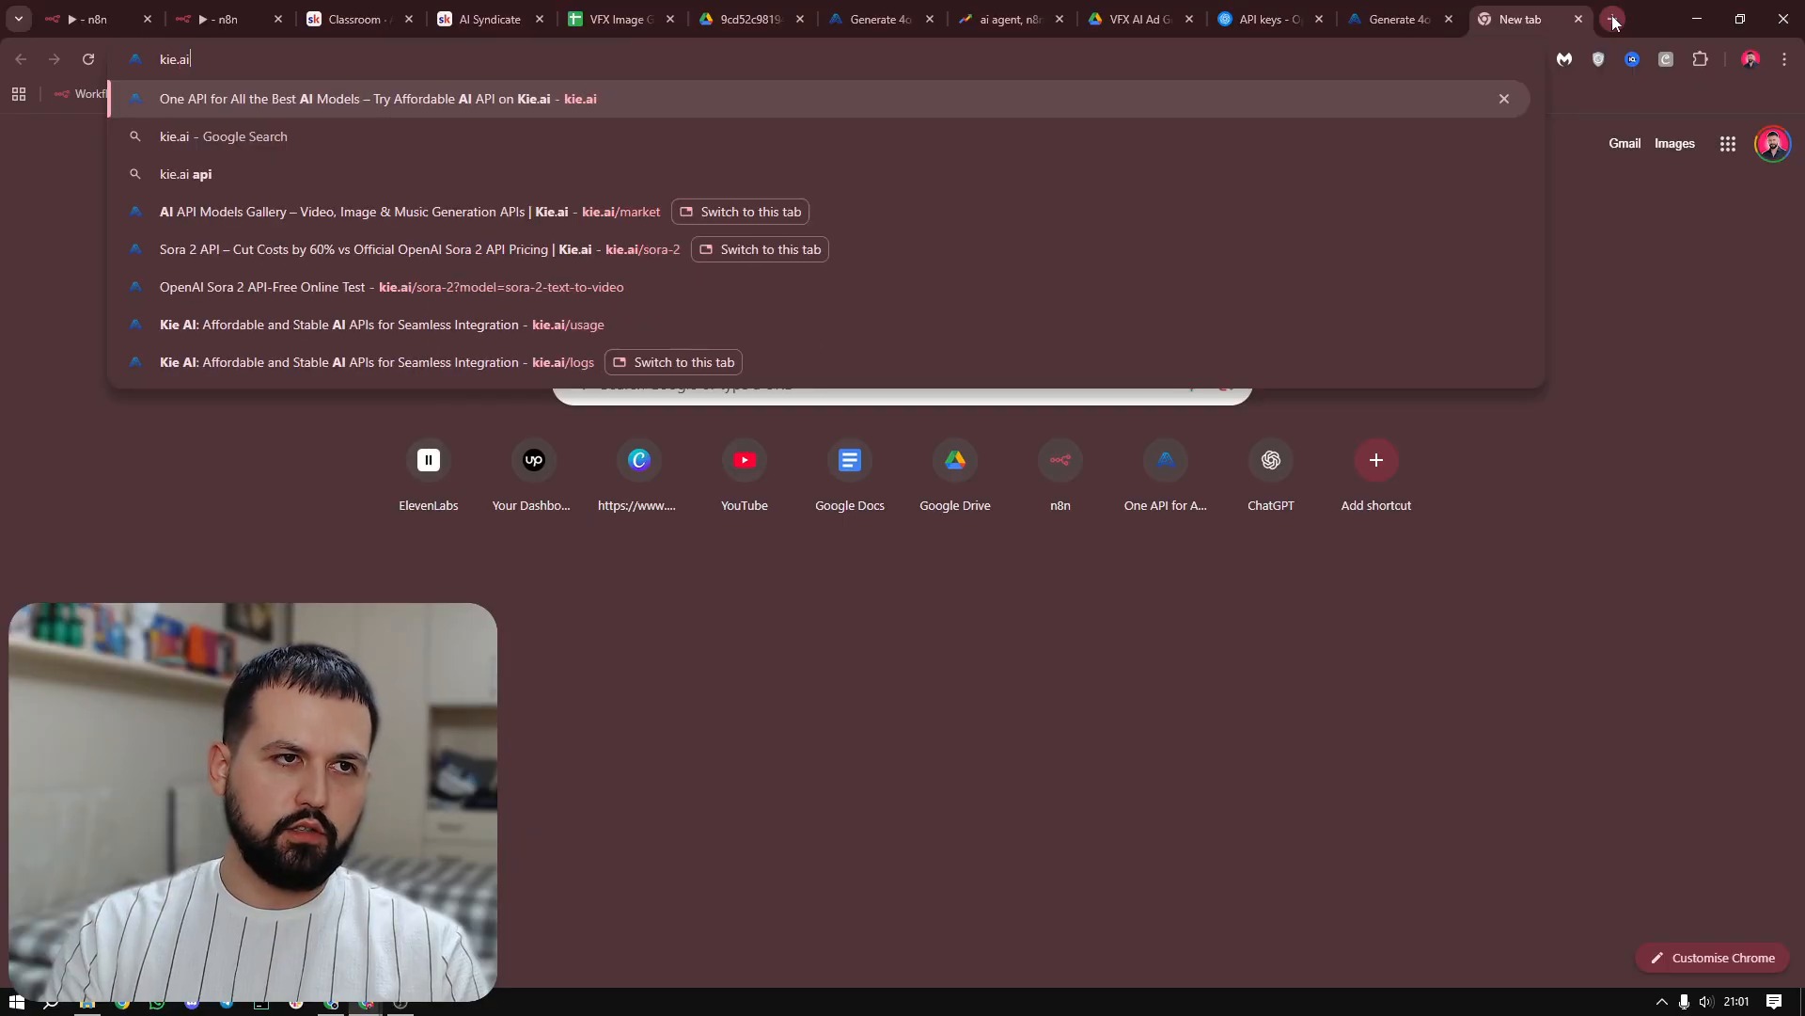
key("Return")
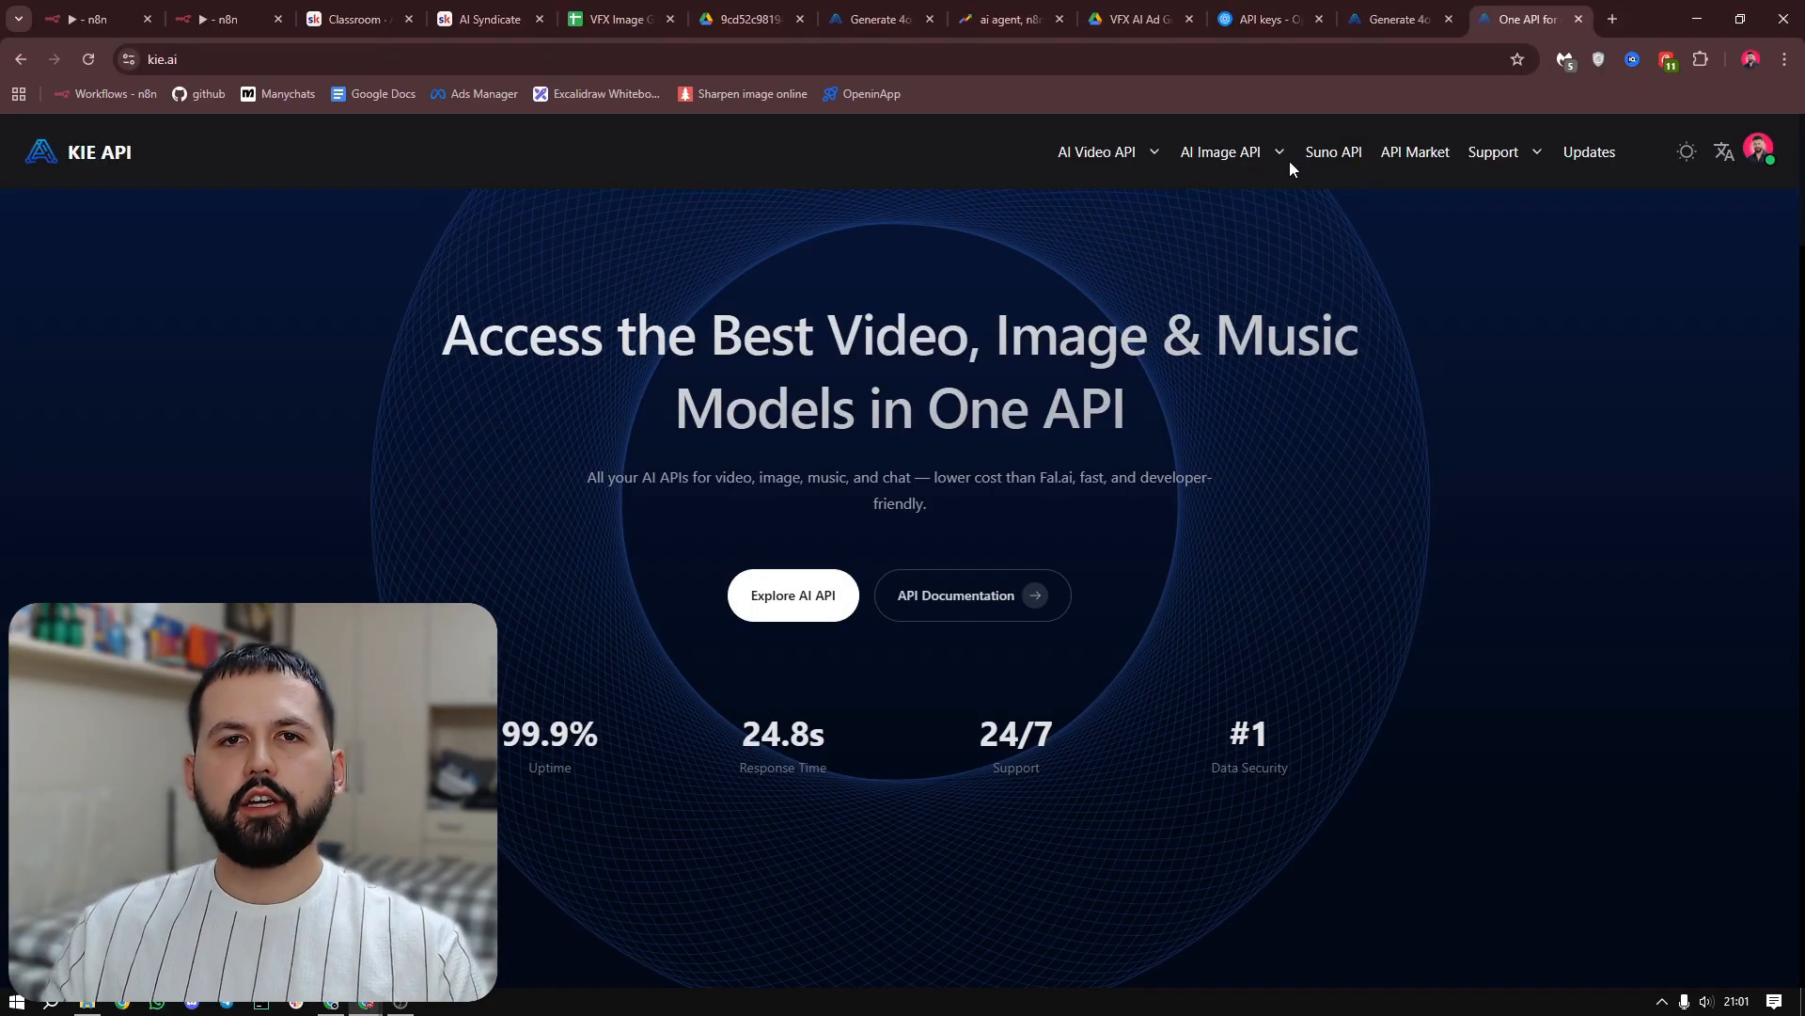
left_click(1758, 148)
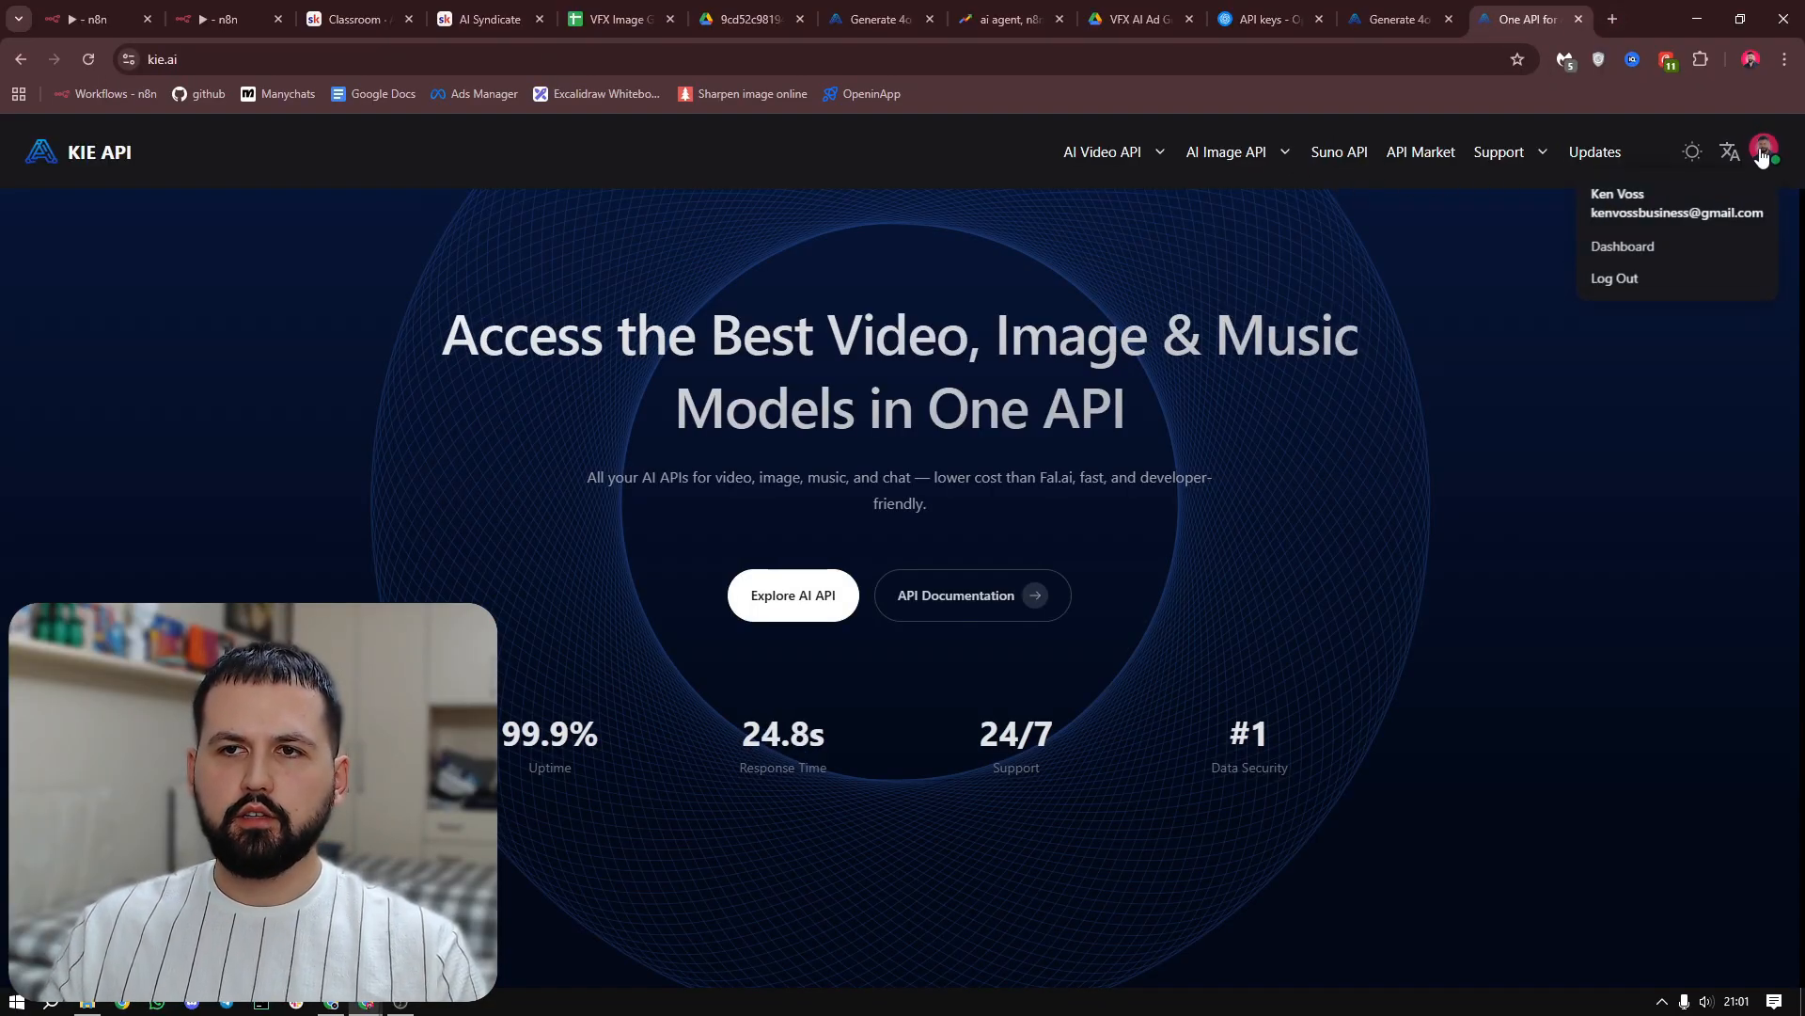
left_click(1670, 240)
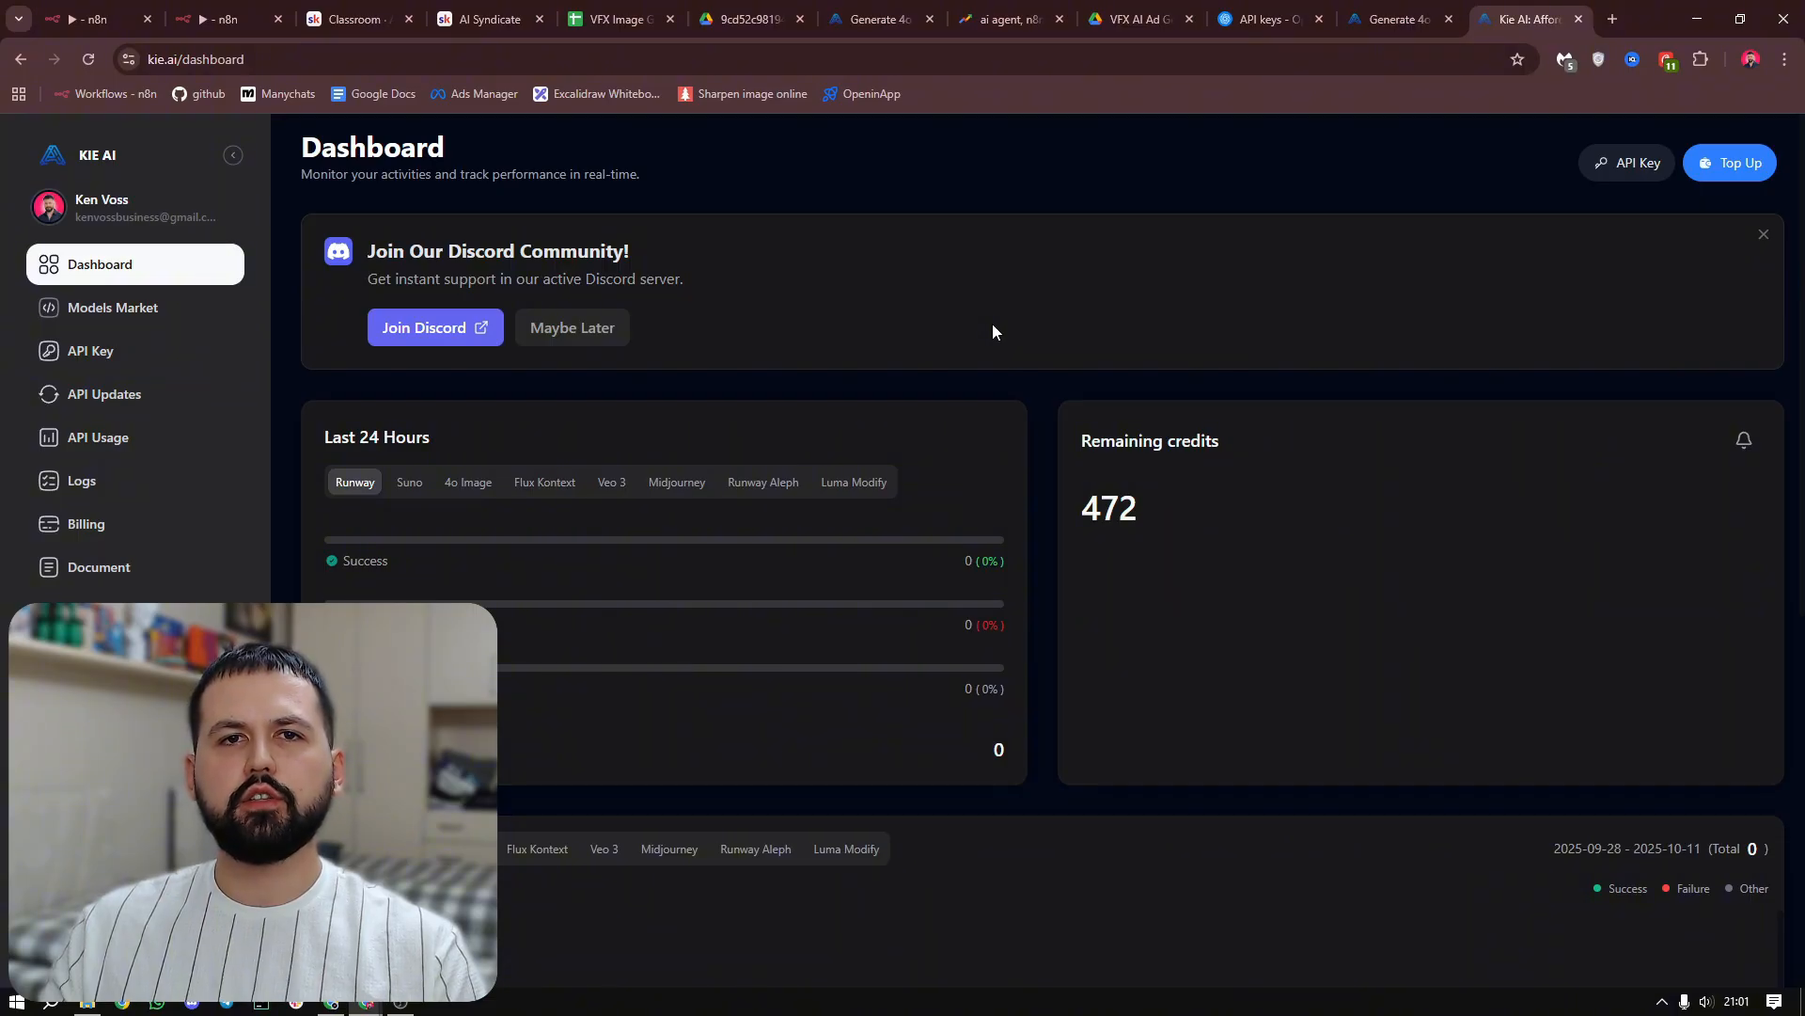
left_click(96, 358)
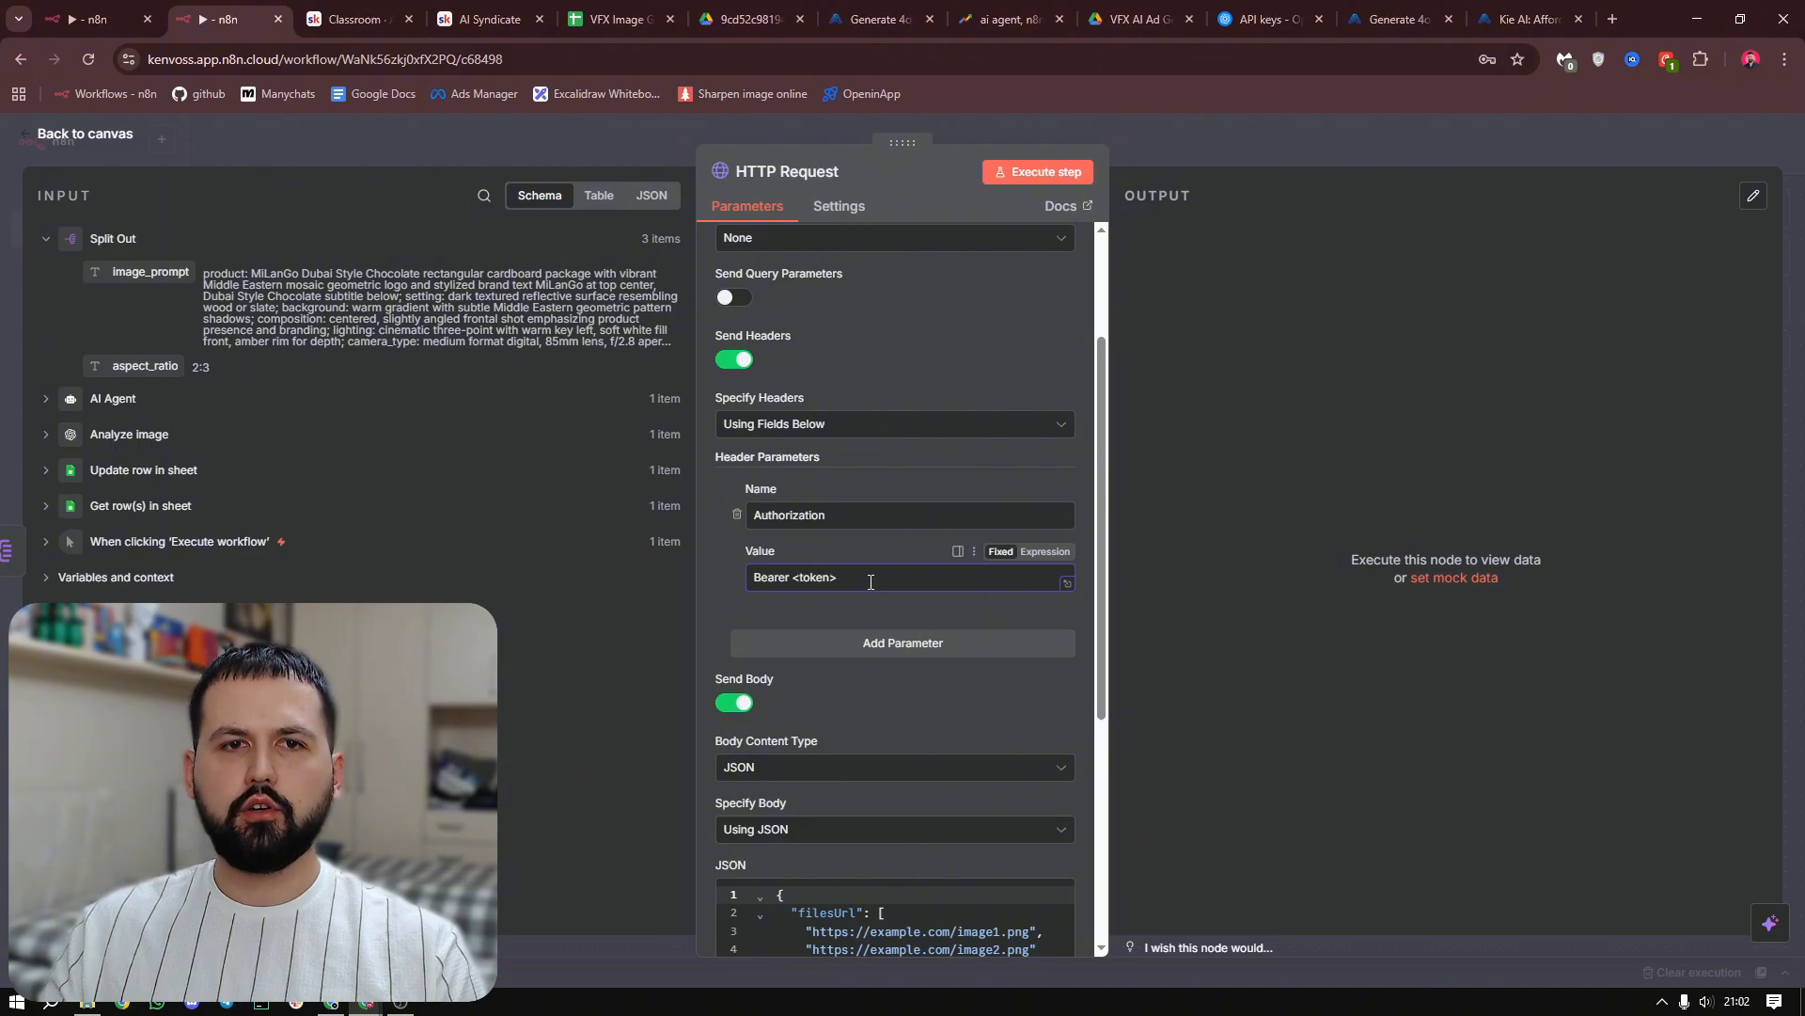
Remove the <token> placeholder from the Authorization header value and turn off Send Headers for the HTTP Request
left_click_drag(838, 577, 794, 583)
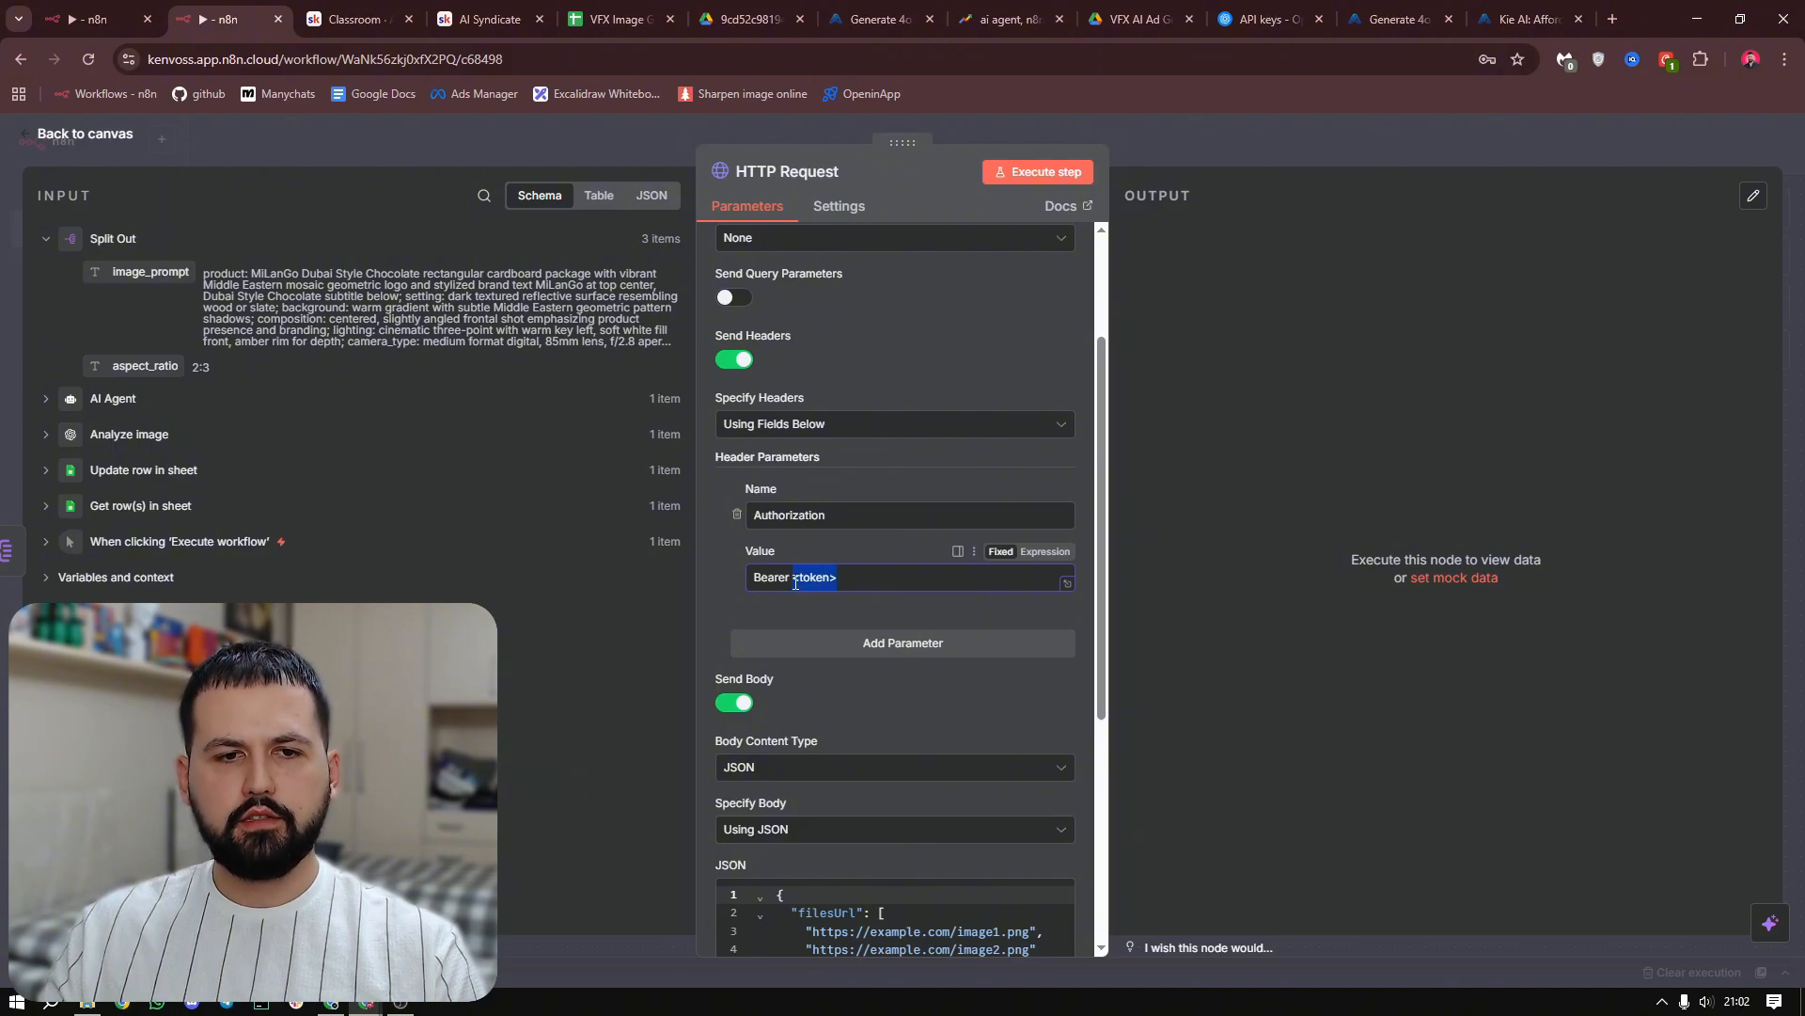
key("BackSpace")
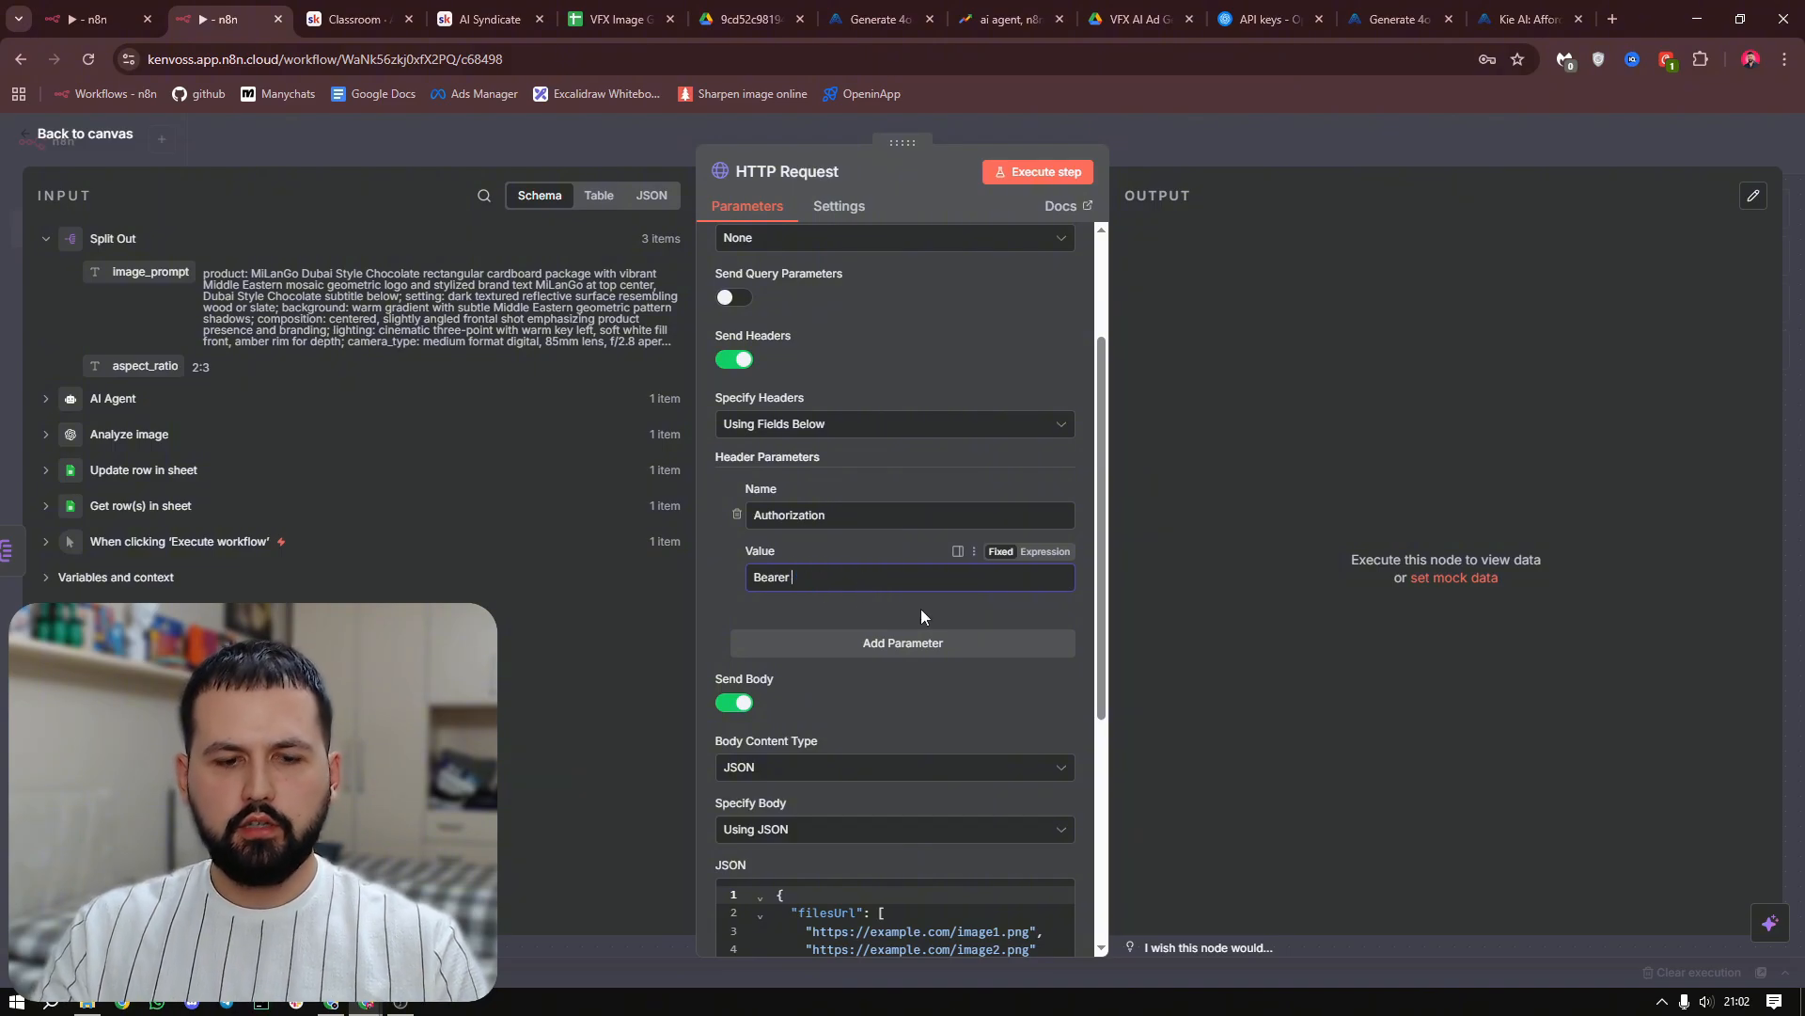
scroll(1017, 564, "up", 2)
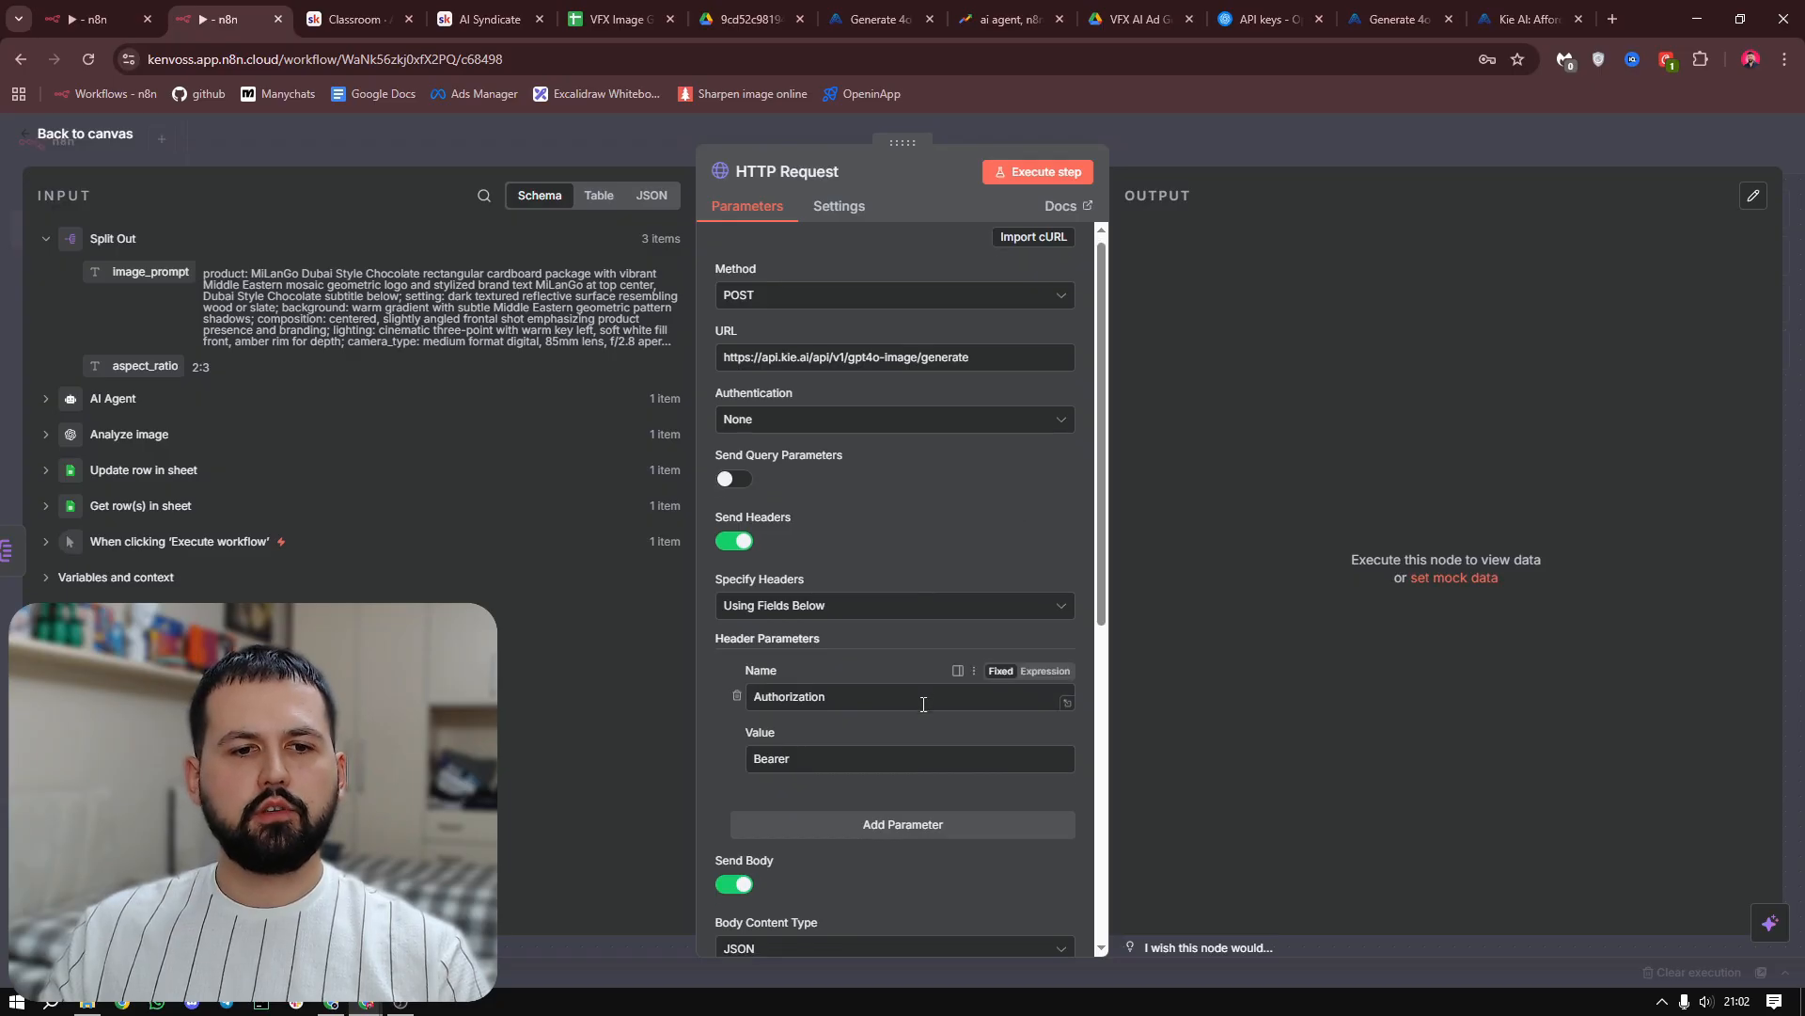
scroll(923, 703, "down", 1)
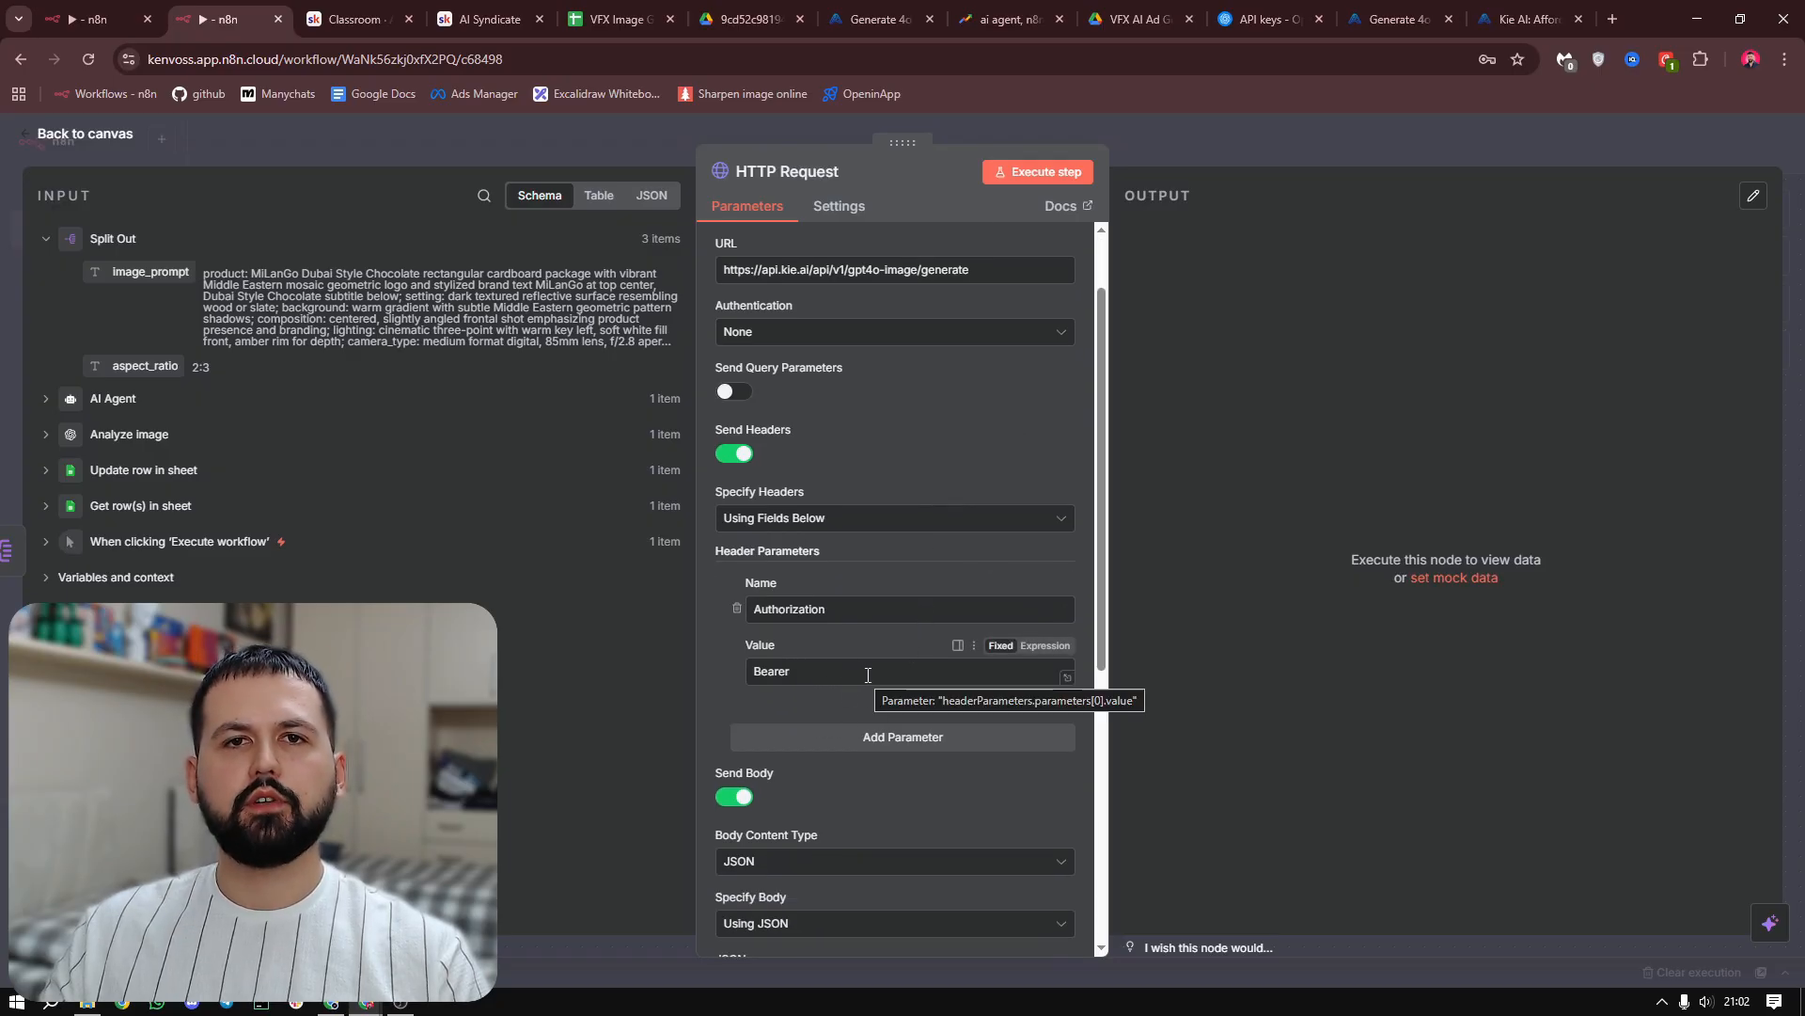
scroll(1013, 620, "up", 1)
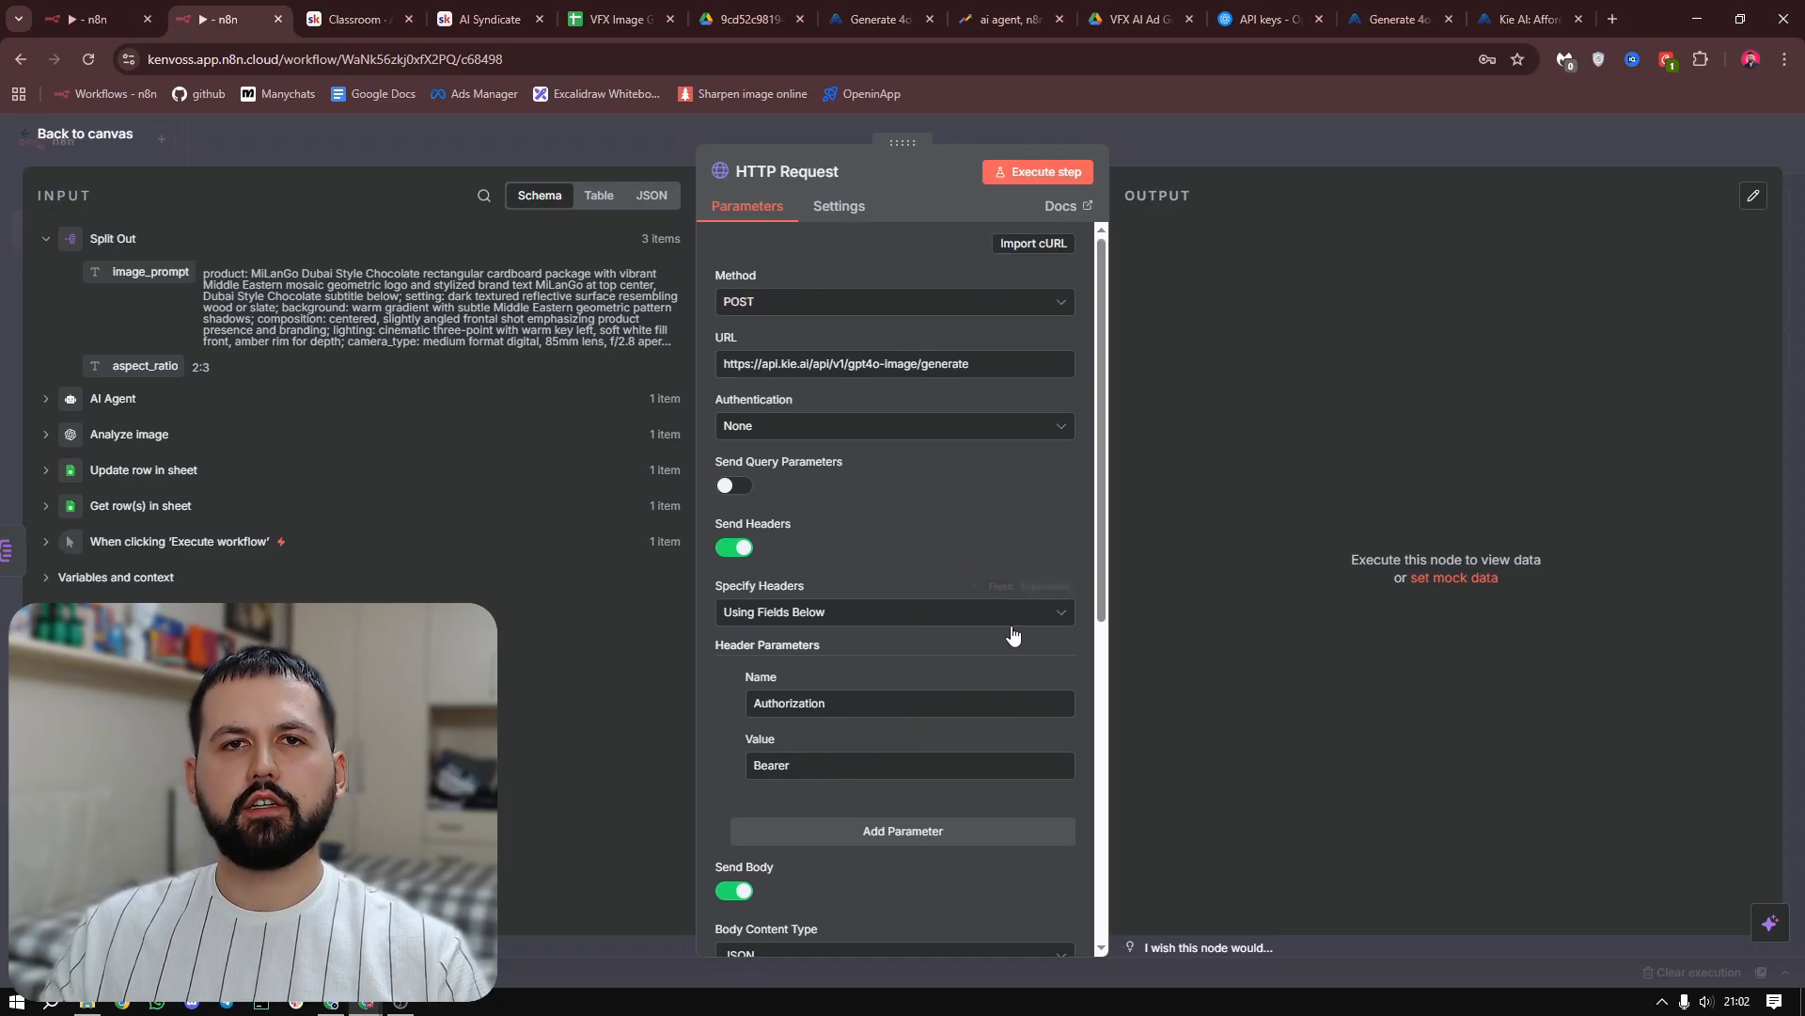
scroll(1008, 502, "down", 1)
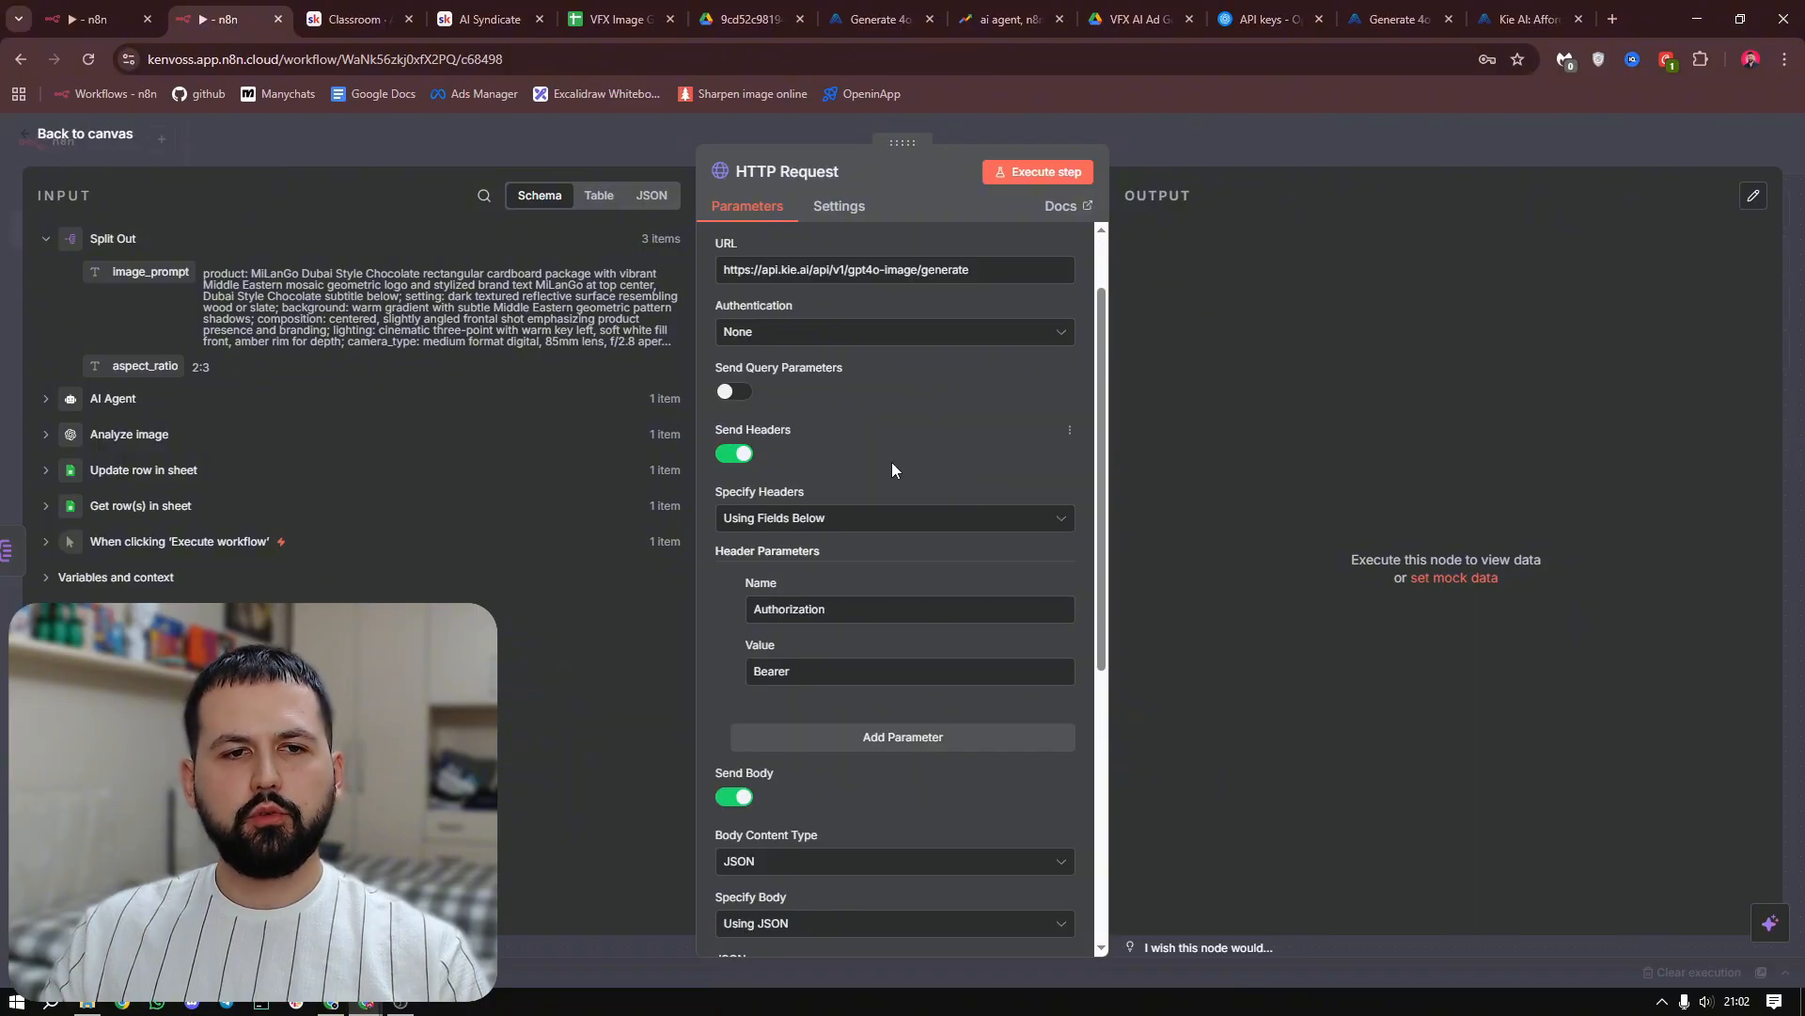
left_click(735, 456)
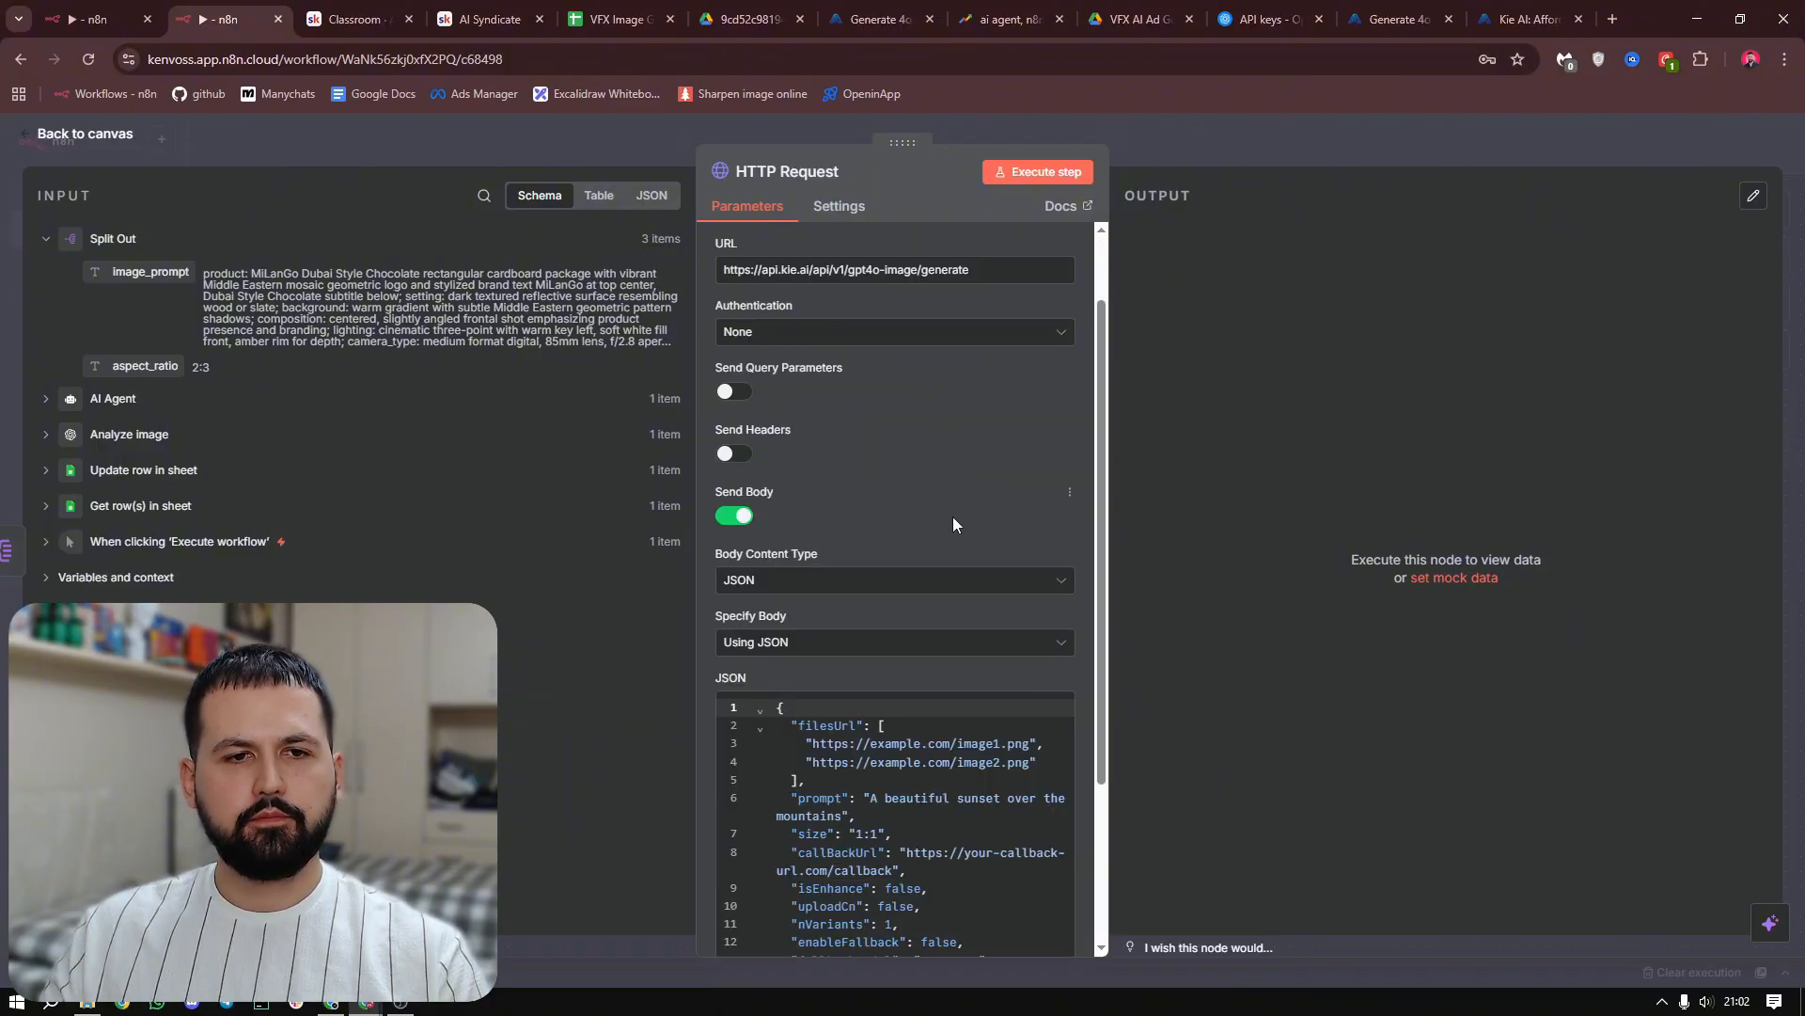
Set the HTTP Request's authentication to Generic Credential Type with Header Auth as the generic auth type
scroll(952, 517, "up", 1)
left_click(769, 426)
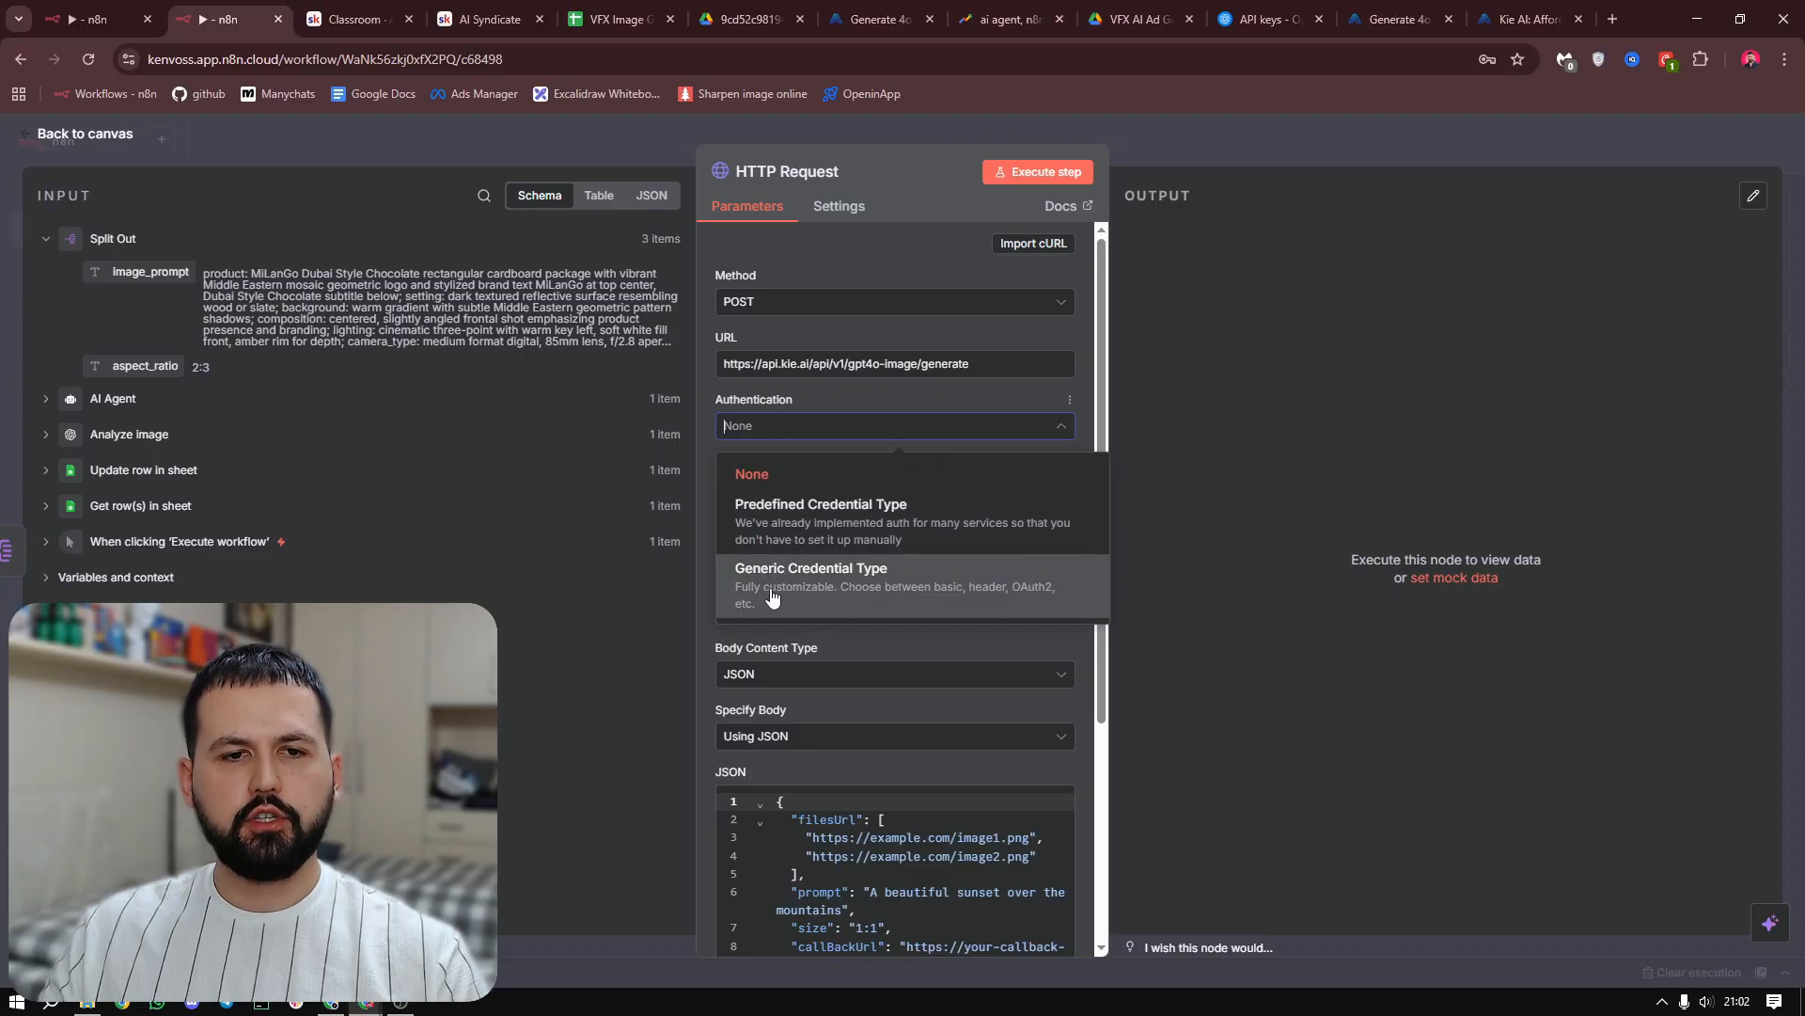
left_click(915, 590)
left_click(949, 488)
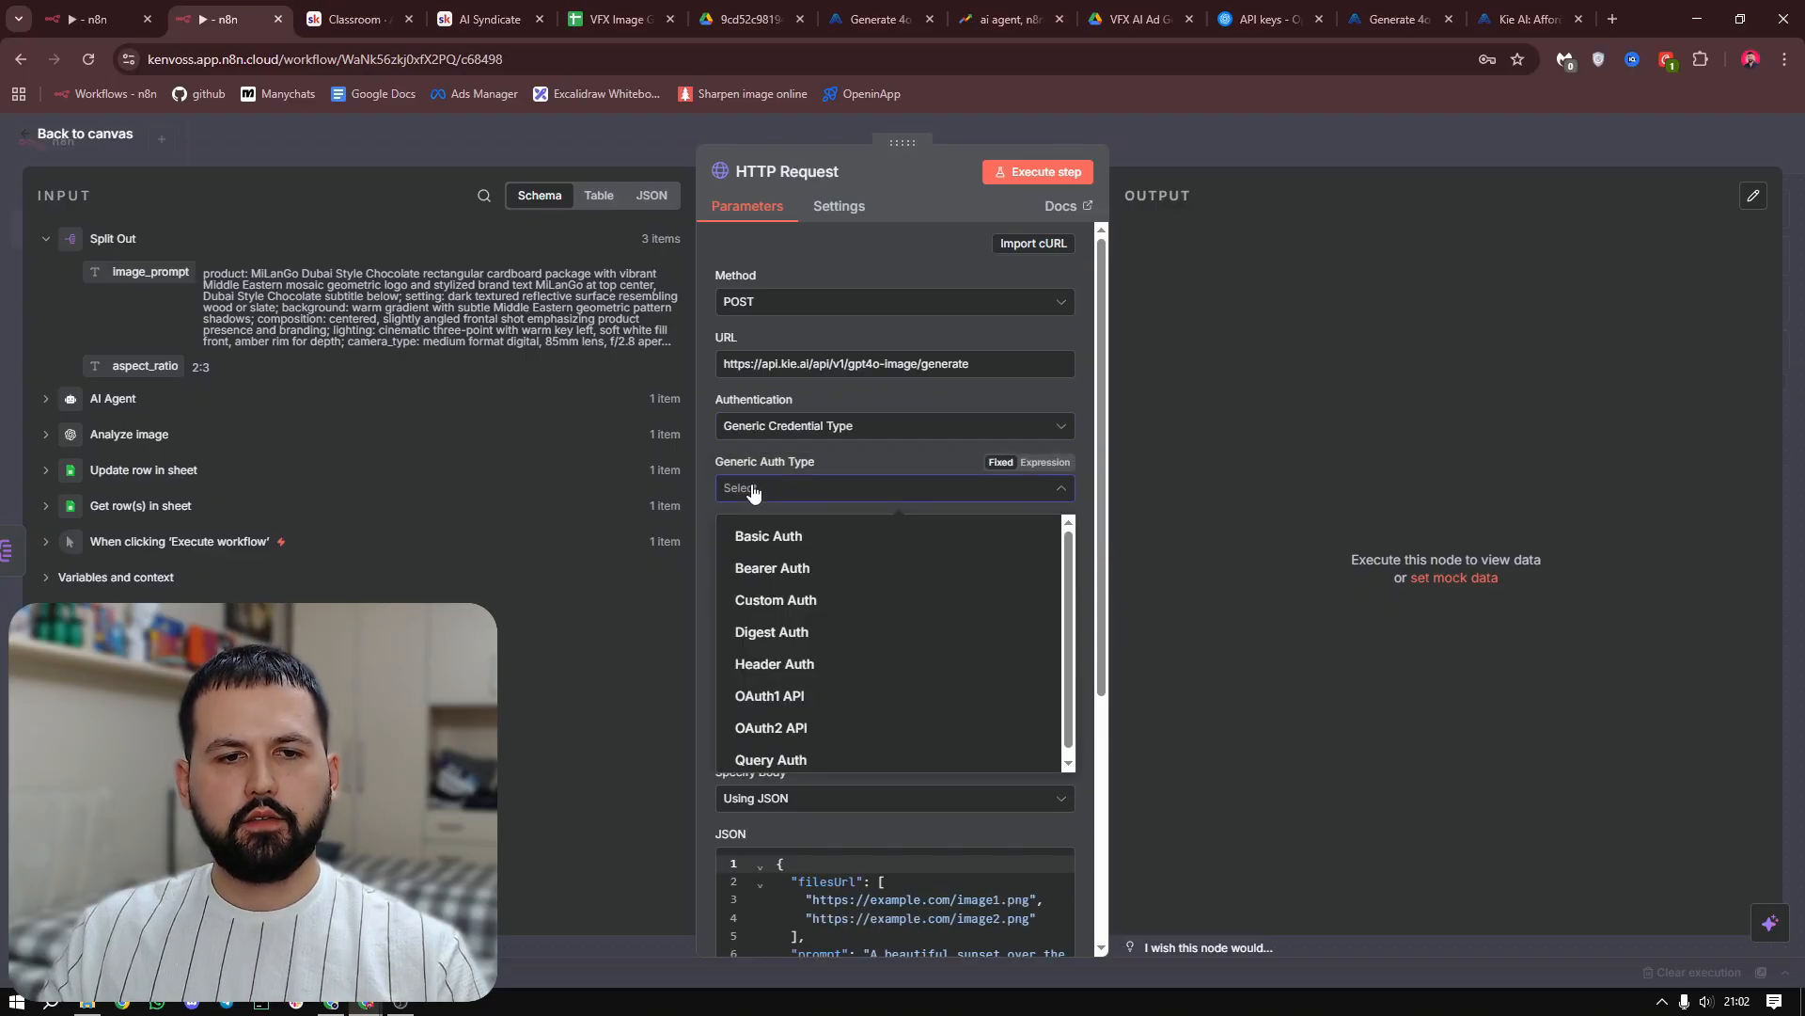
left_click(823, 663)
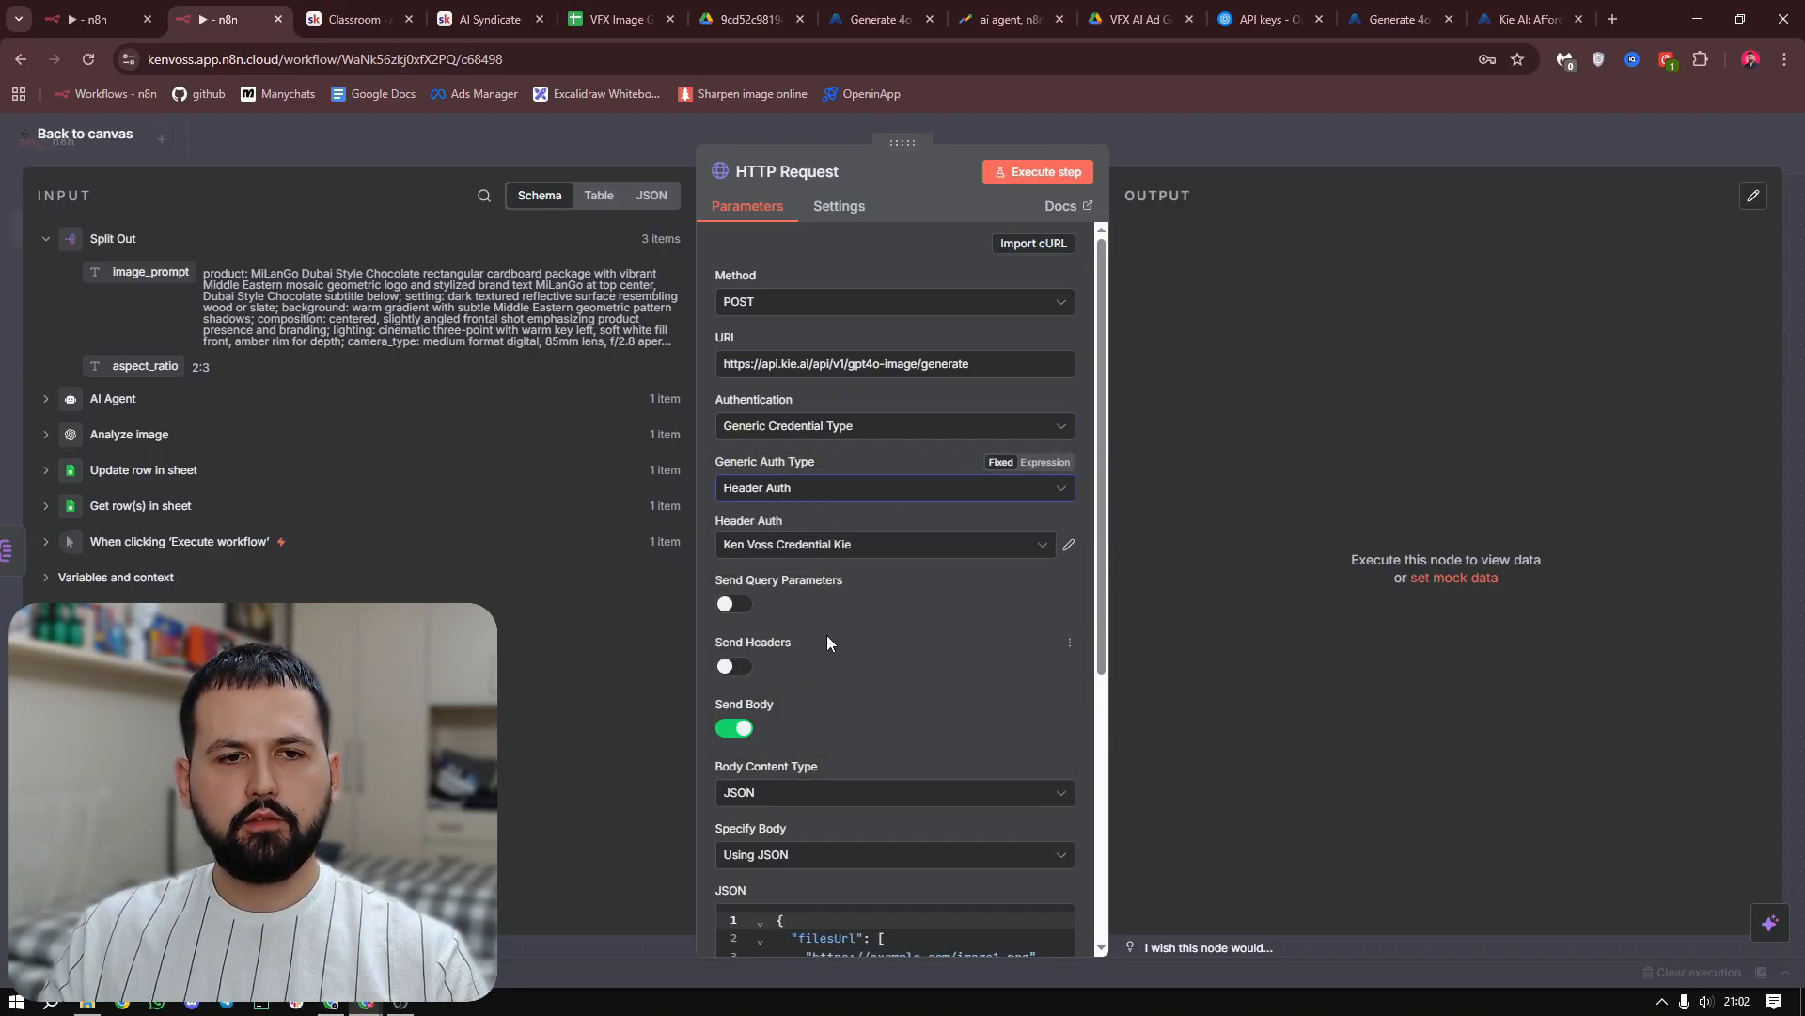
Start a new Header Auth credential and enter Authorization as its header name
left_click(887, 552)
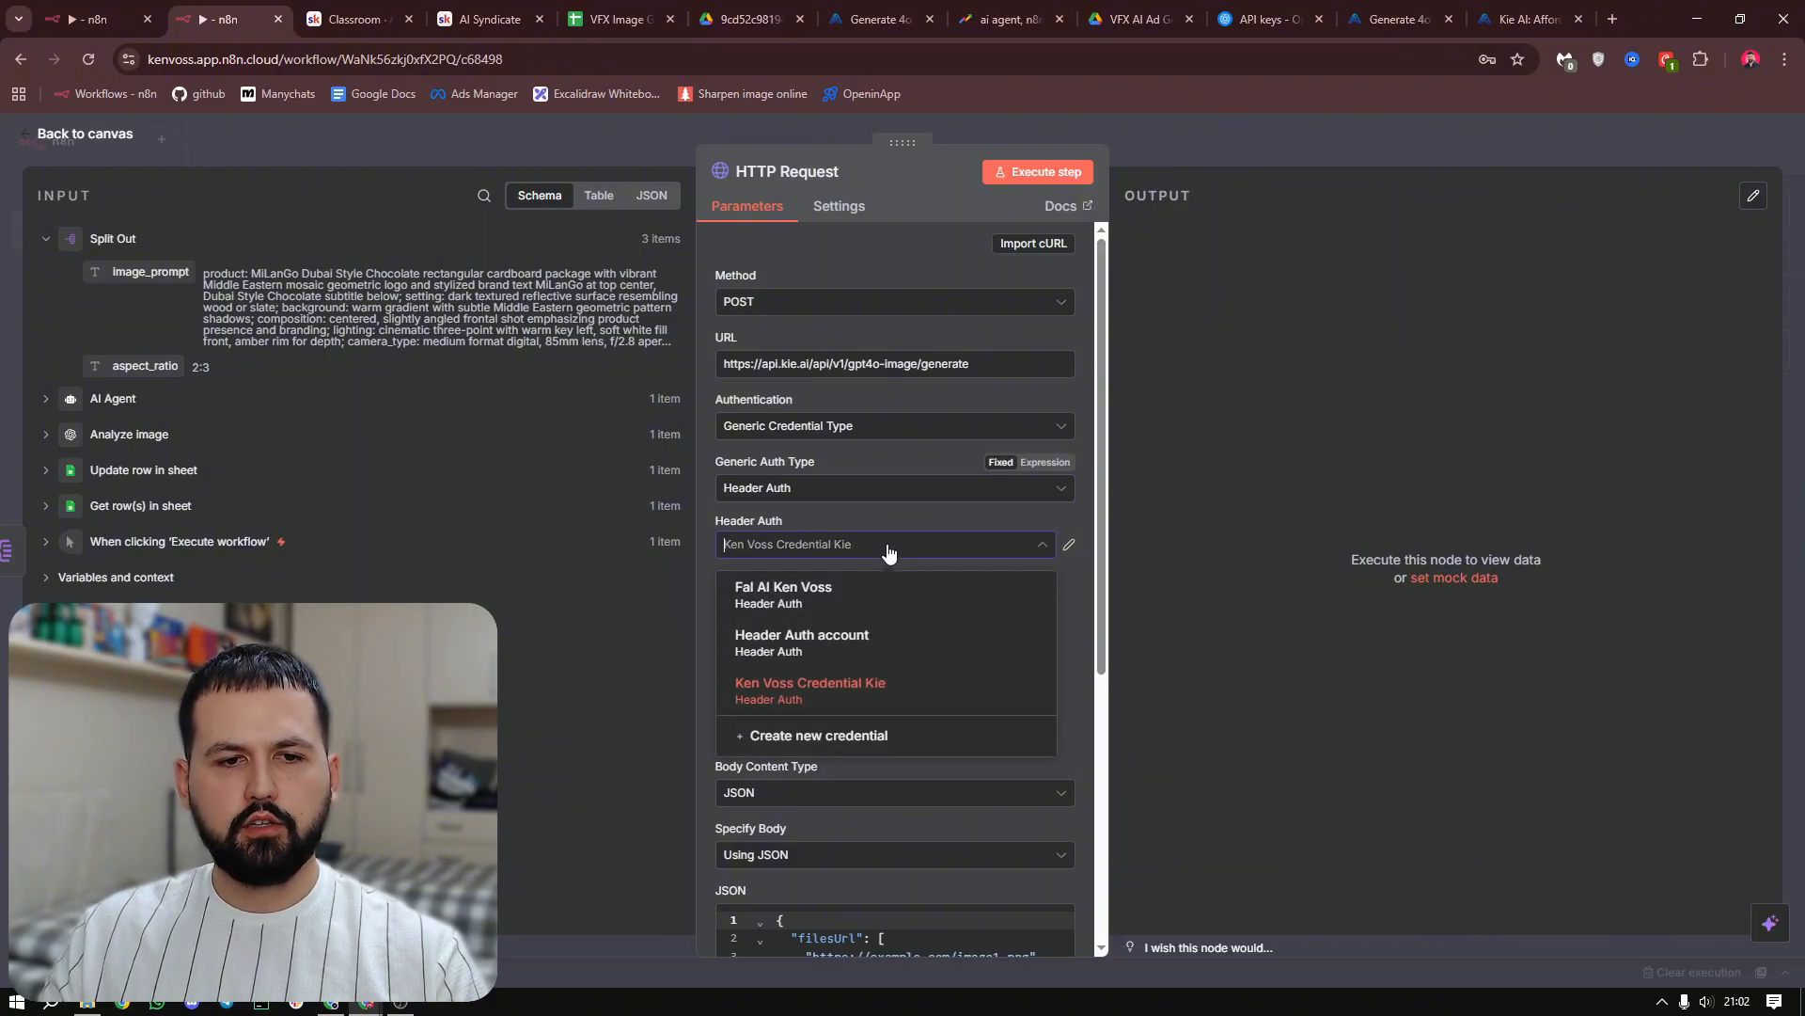
left_click(853, 742)
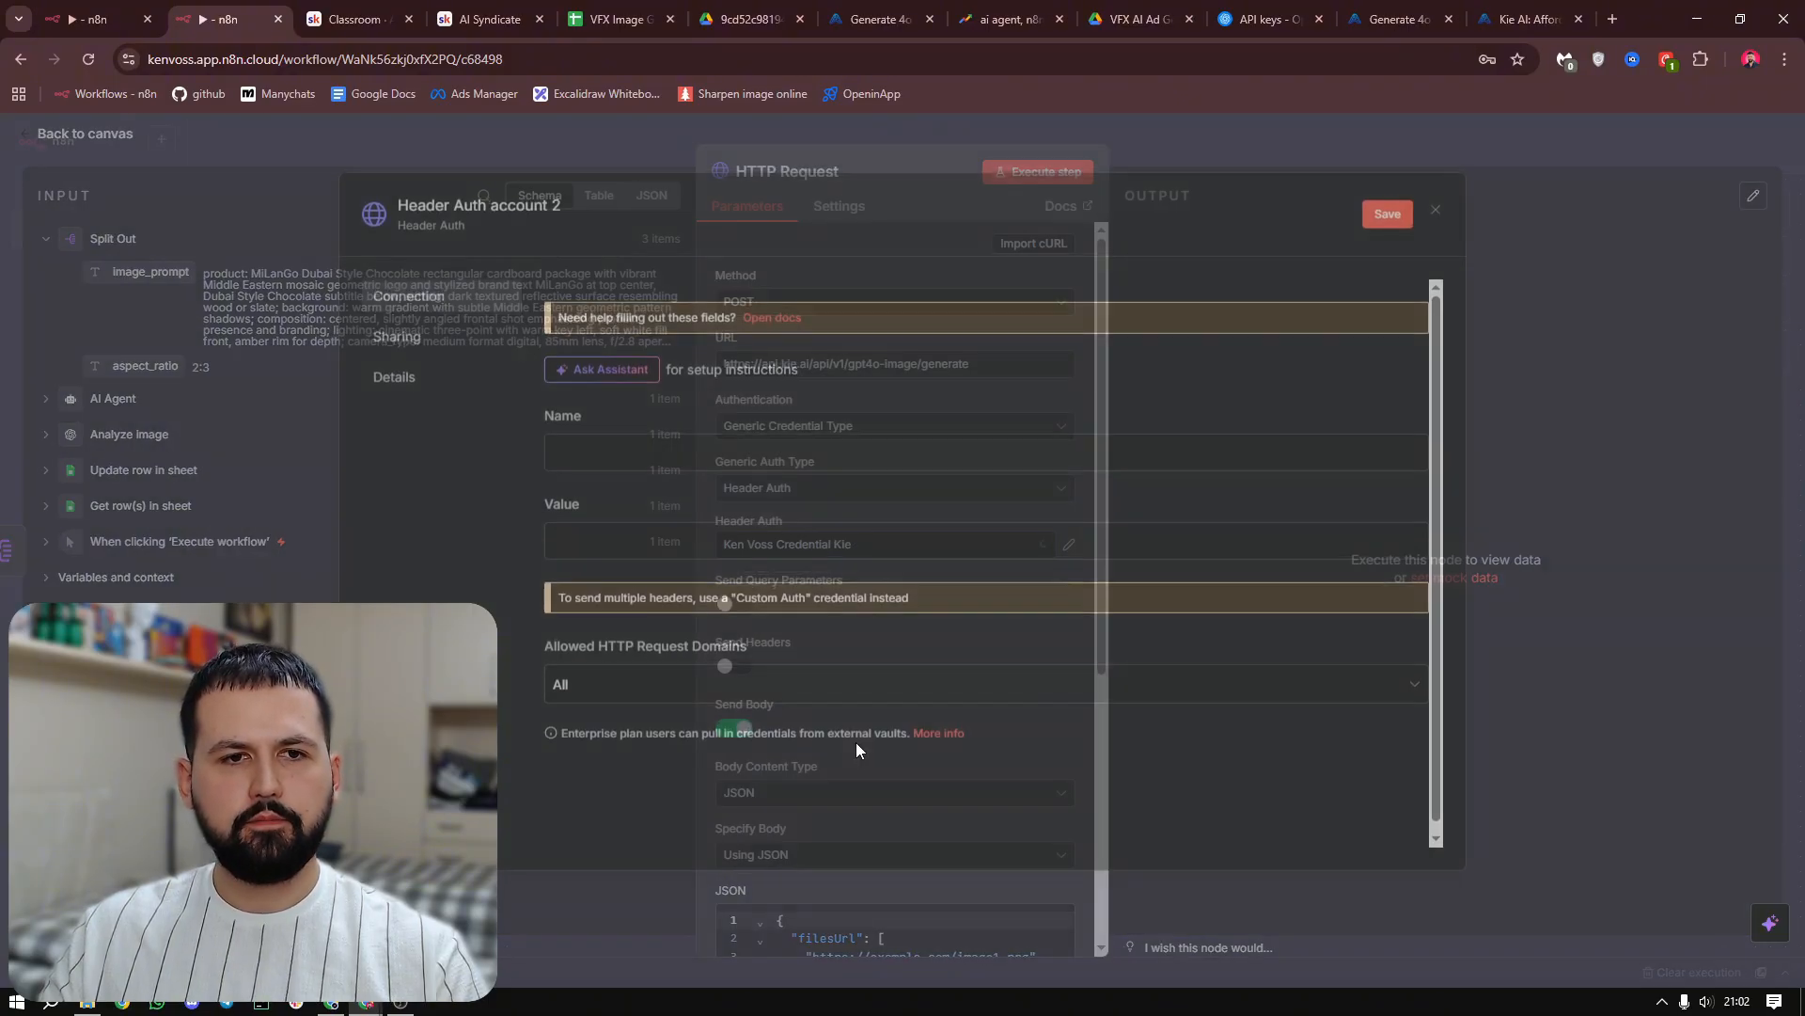
left_click(858, 457)
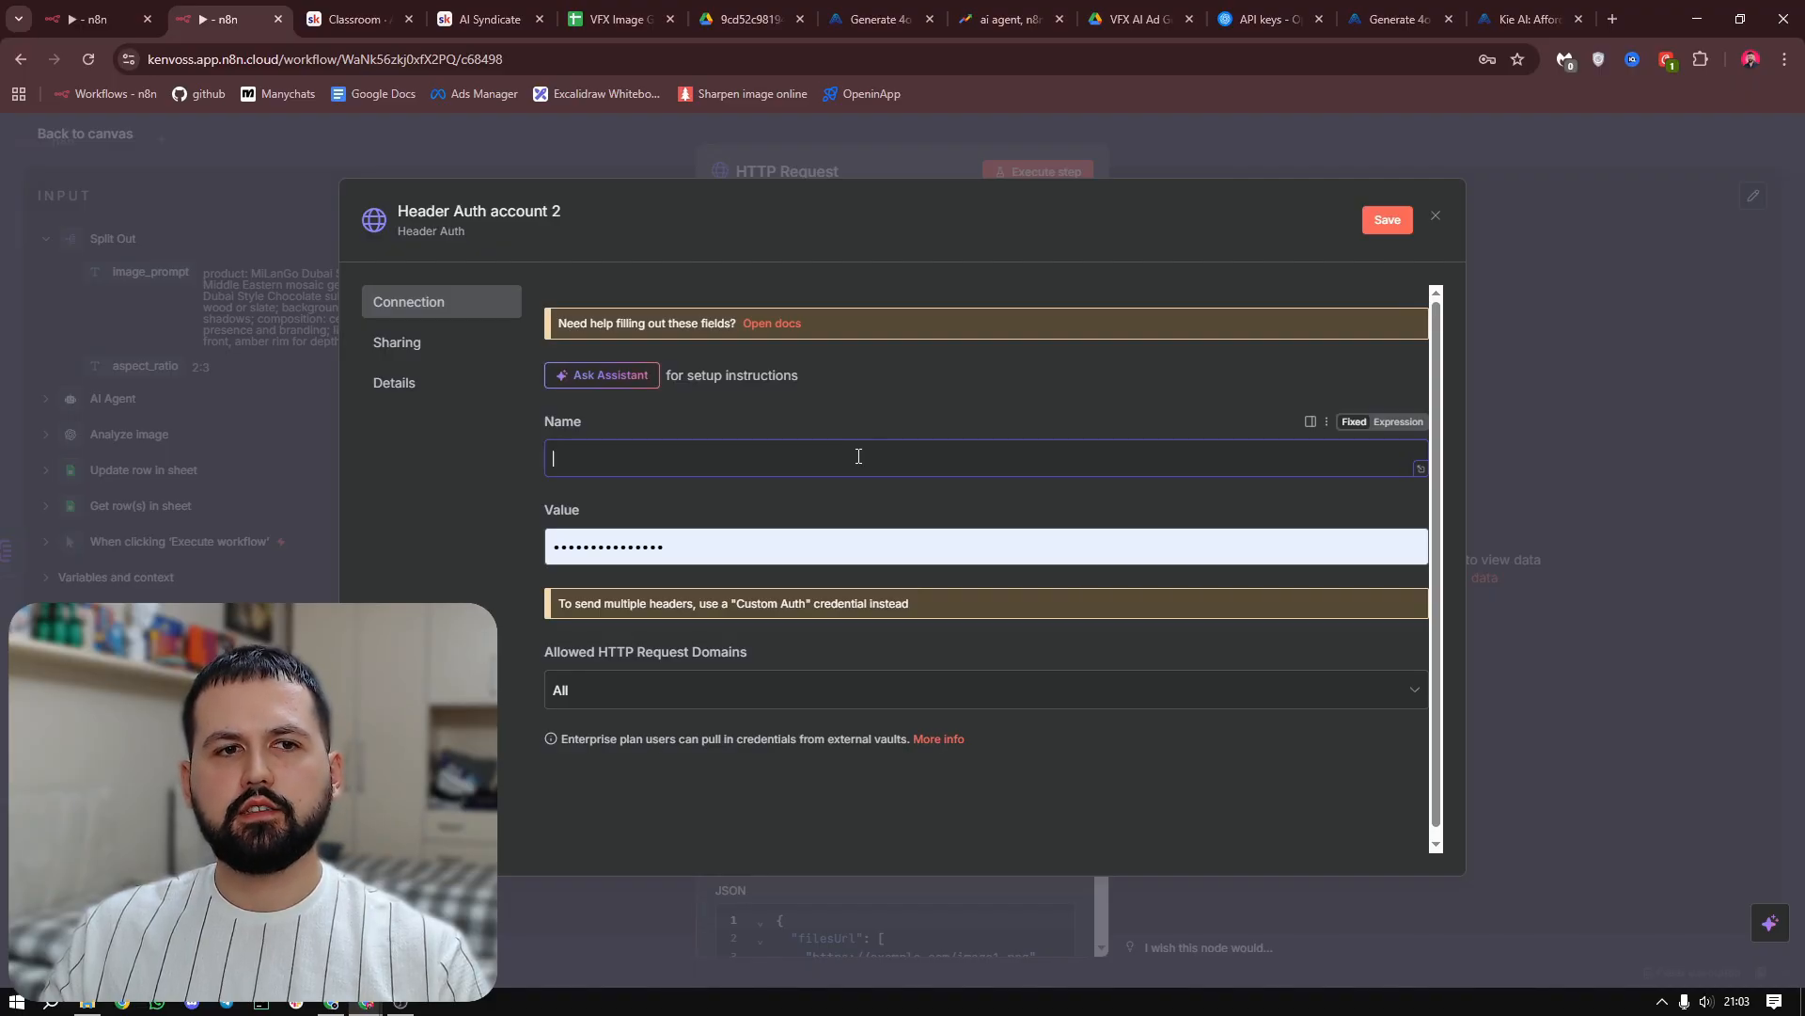
type("Autho")
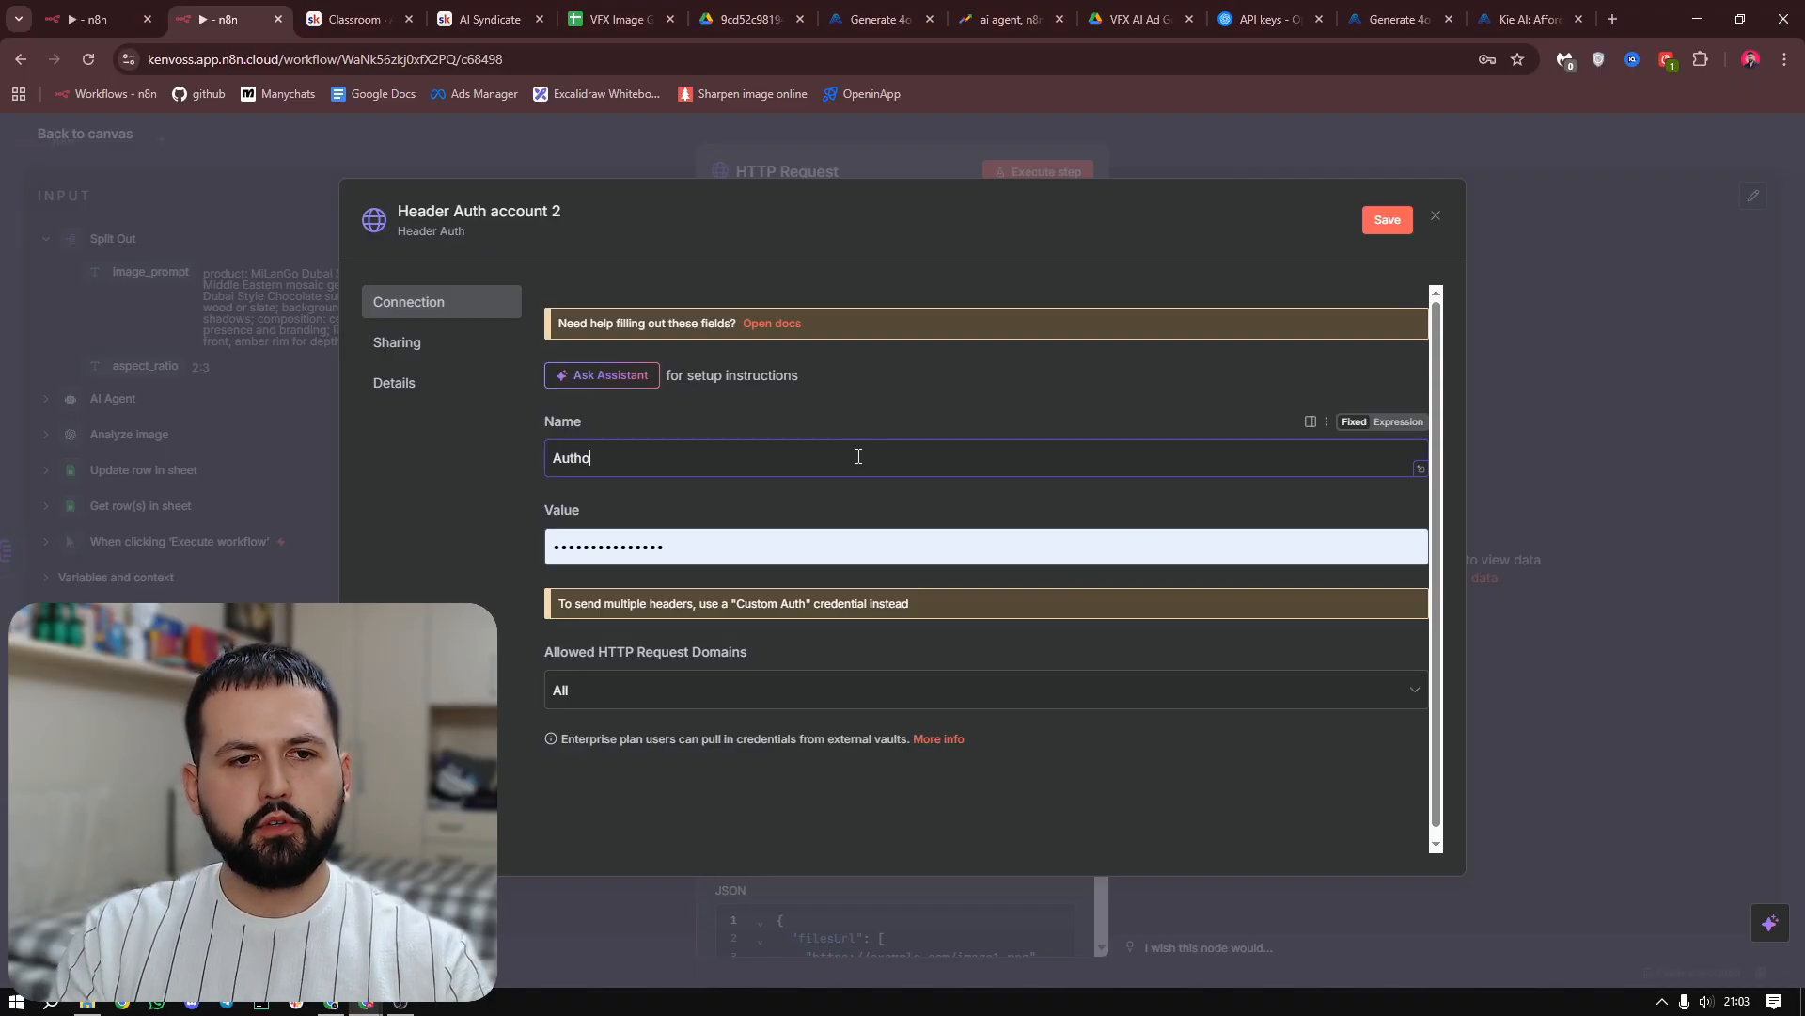
type("ria")
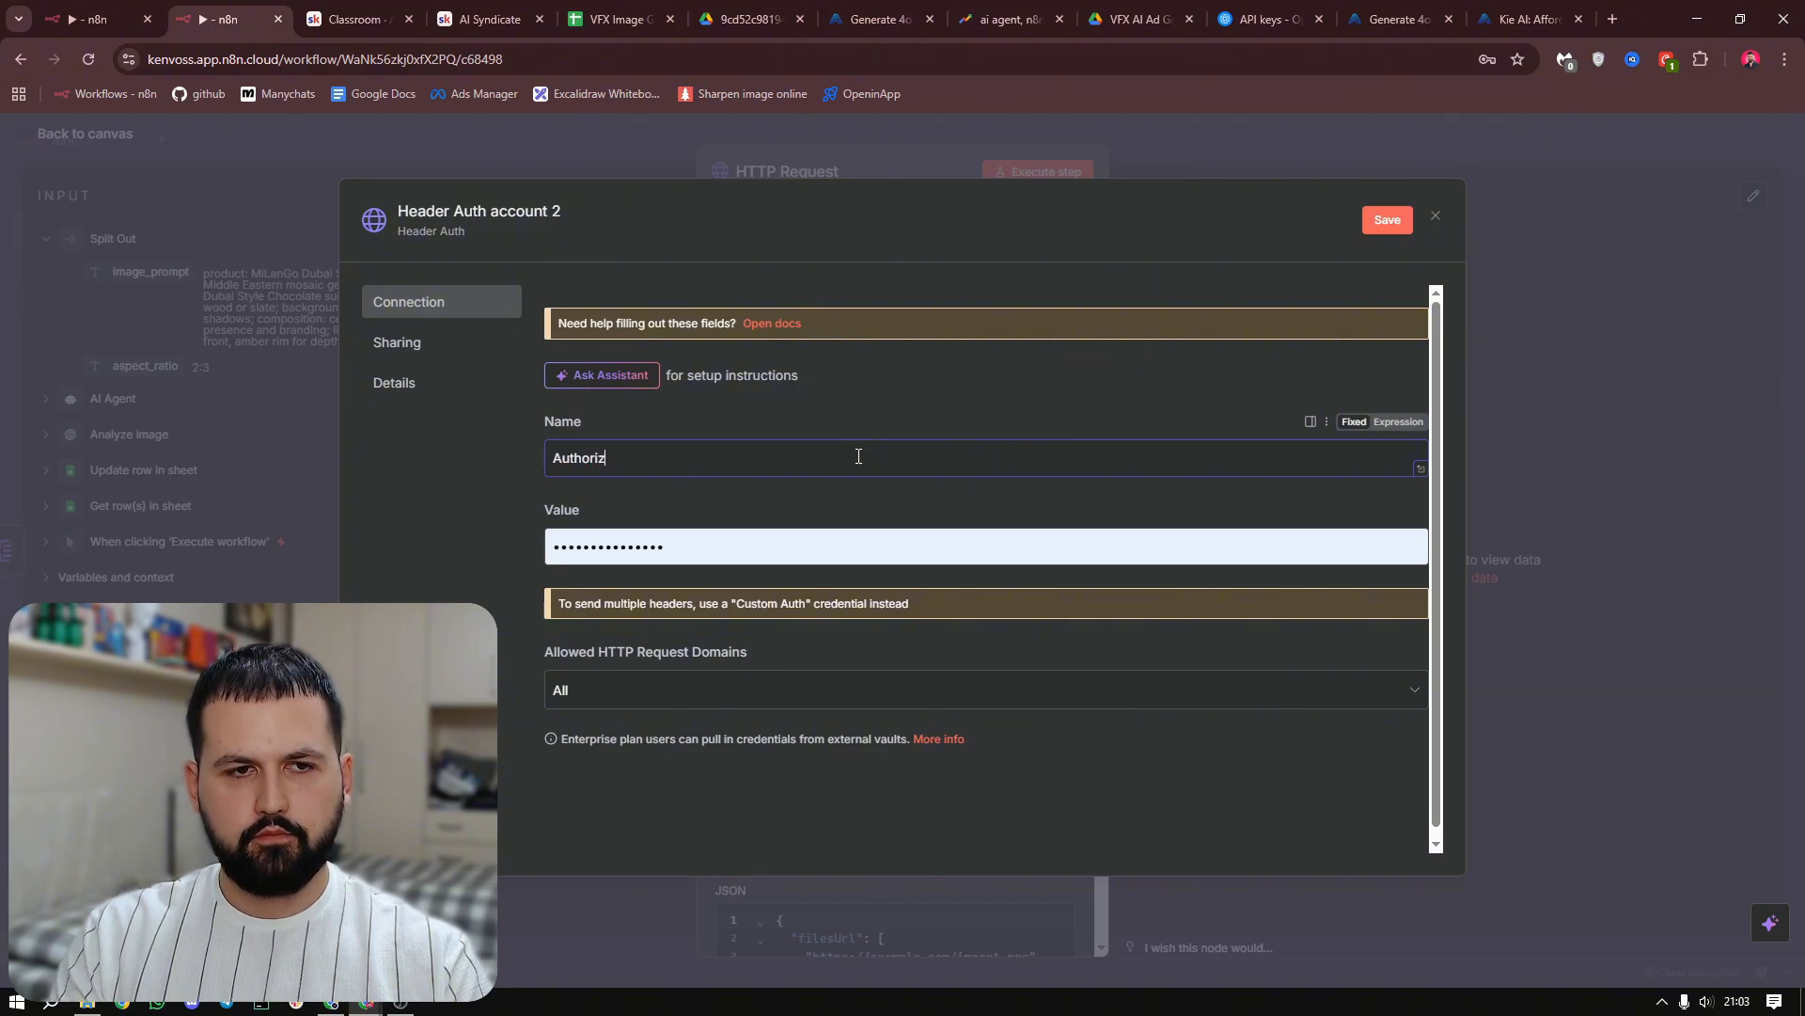
type("ation")
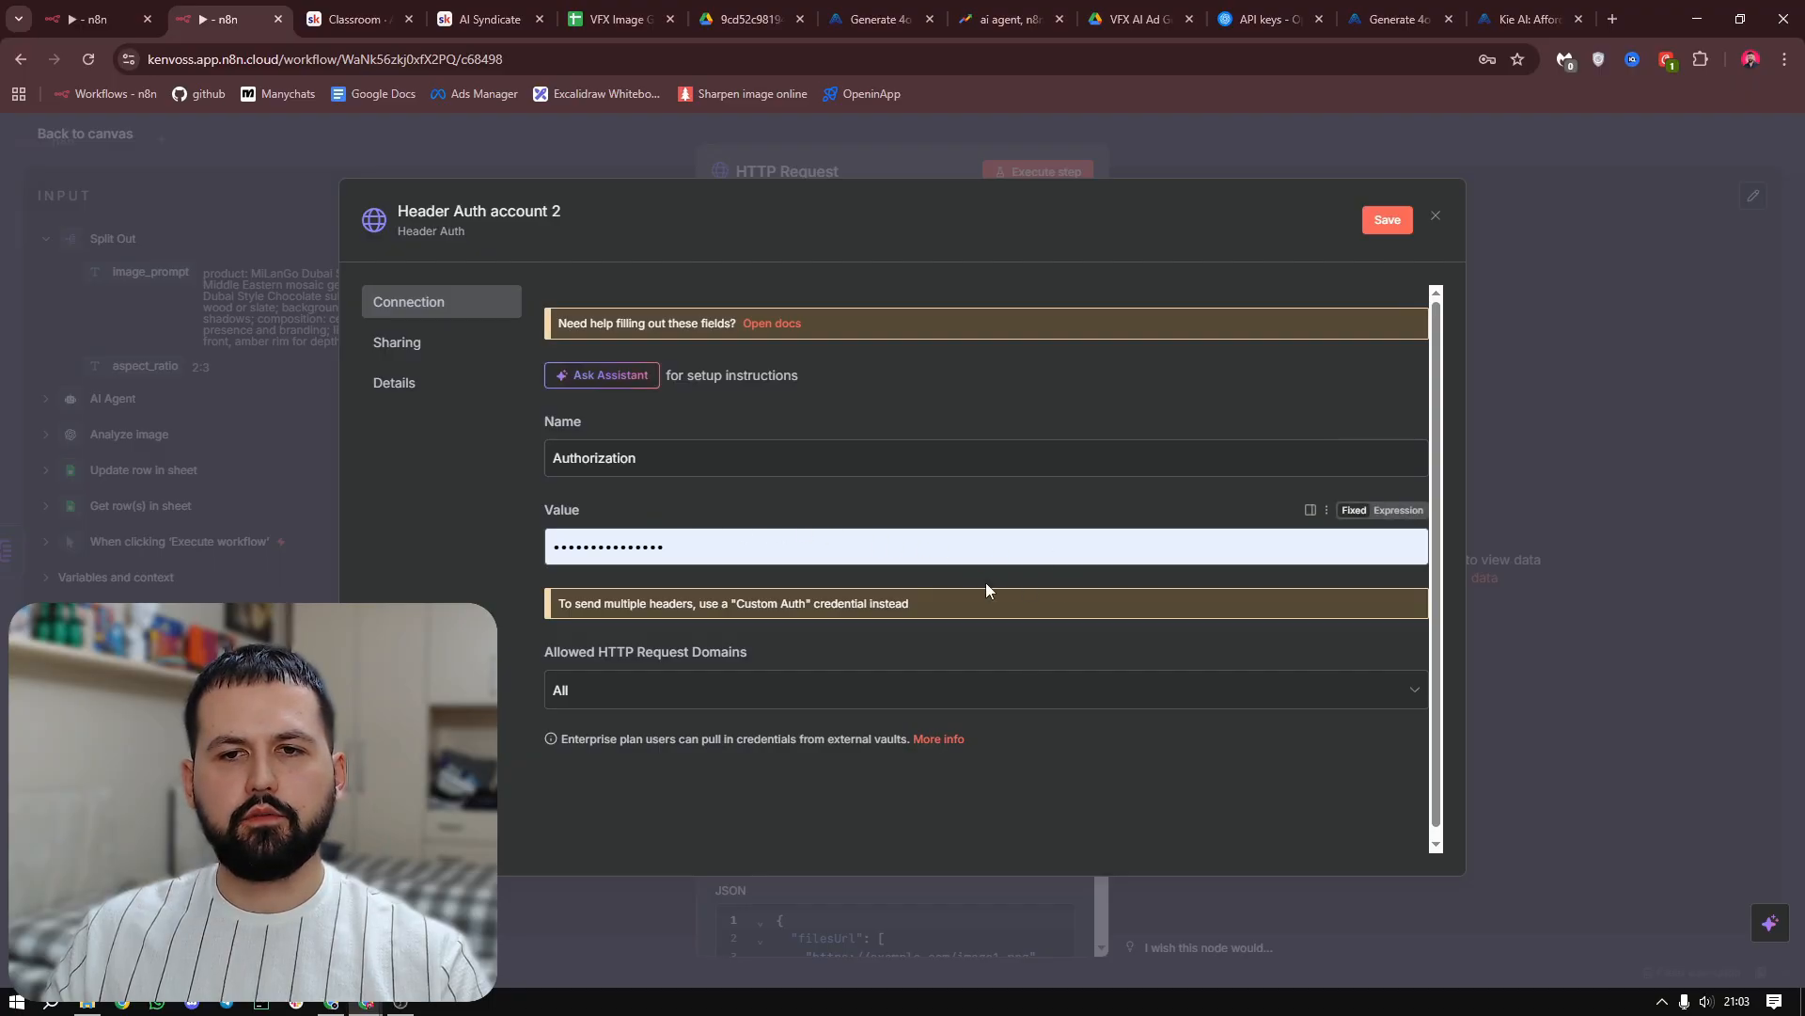
Replace the credential's value with a Bearer expression, try a PASTE placeholder after it, and close the credential without saving
left_click(1400, 513)
key("BackSpace")
key("BackSpace")
key("BackSpace")
key("BackSpace")
key("BackSpace")
key("BackSpace")
key("BackSpace")
key("BackSpace")
key("BackSpace")
key("BackSpace")
key("BackSpace")
key("BackSpace")
key("BackSpace")
key("BackSpace")
key("BackSpace")
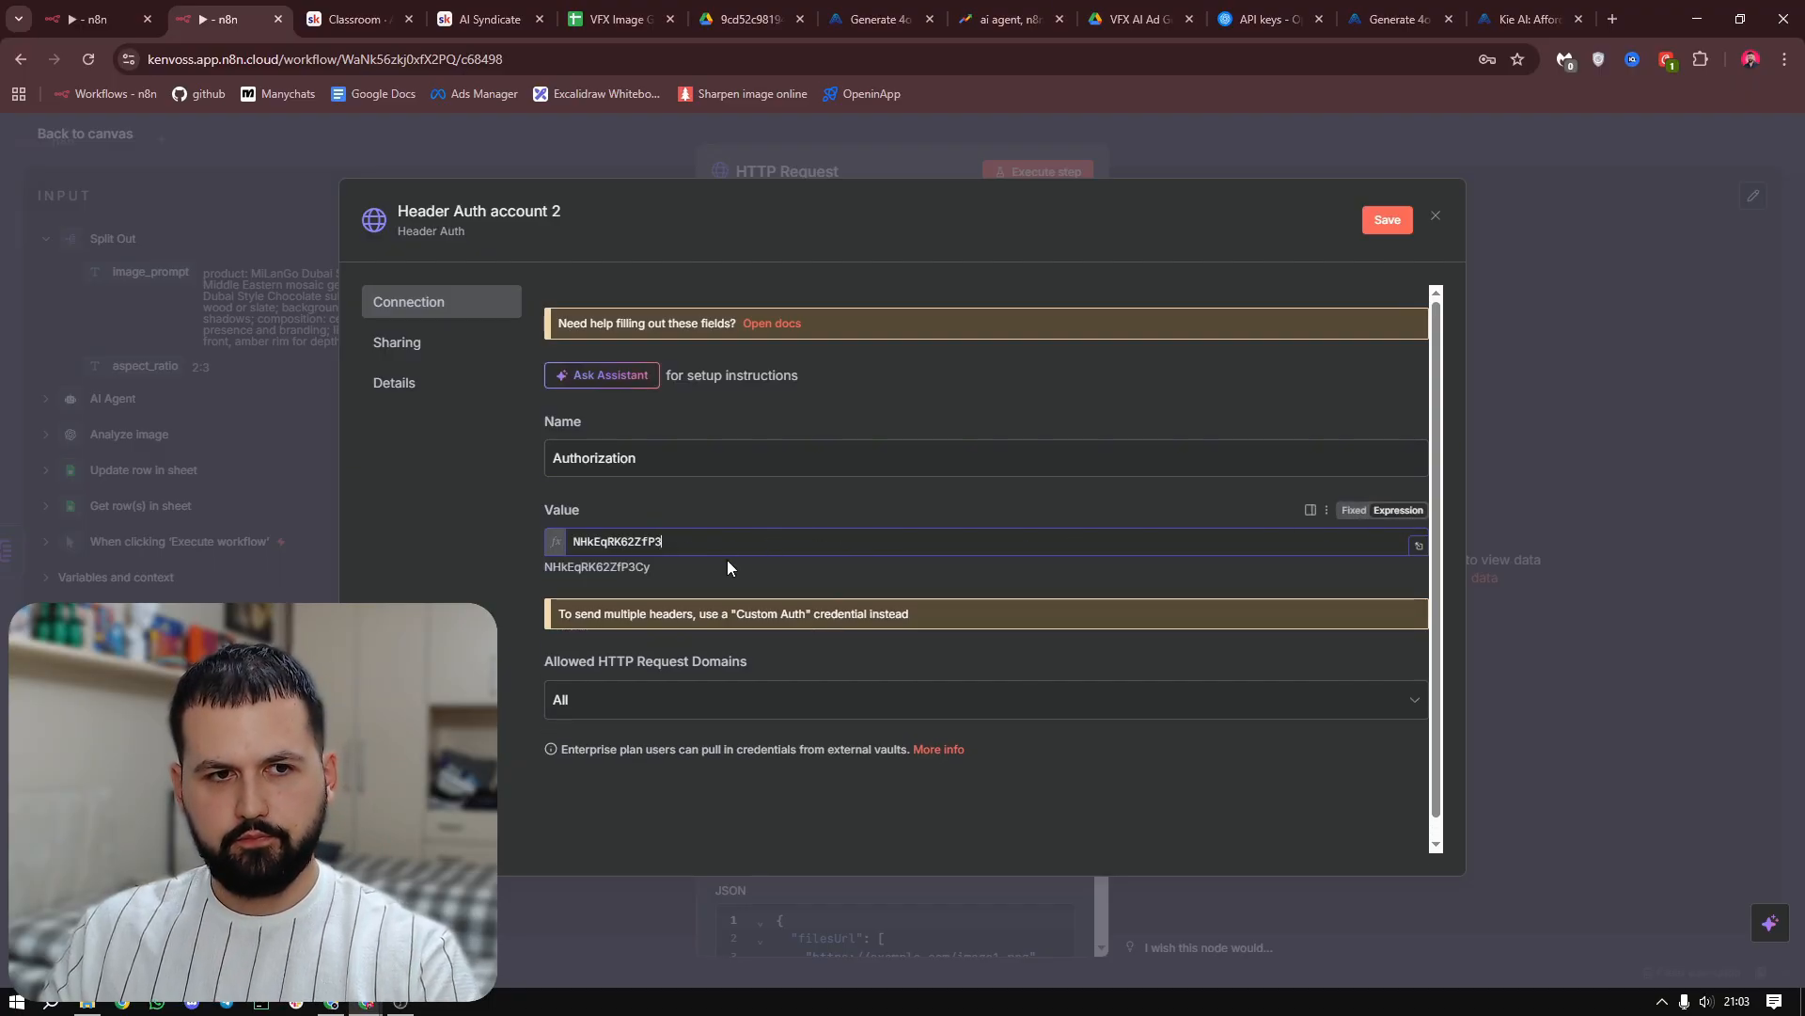
type("Bearer")
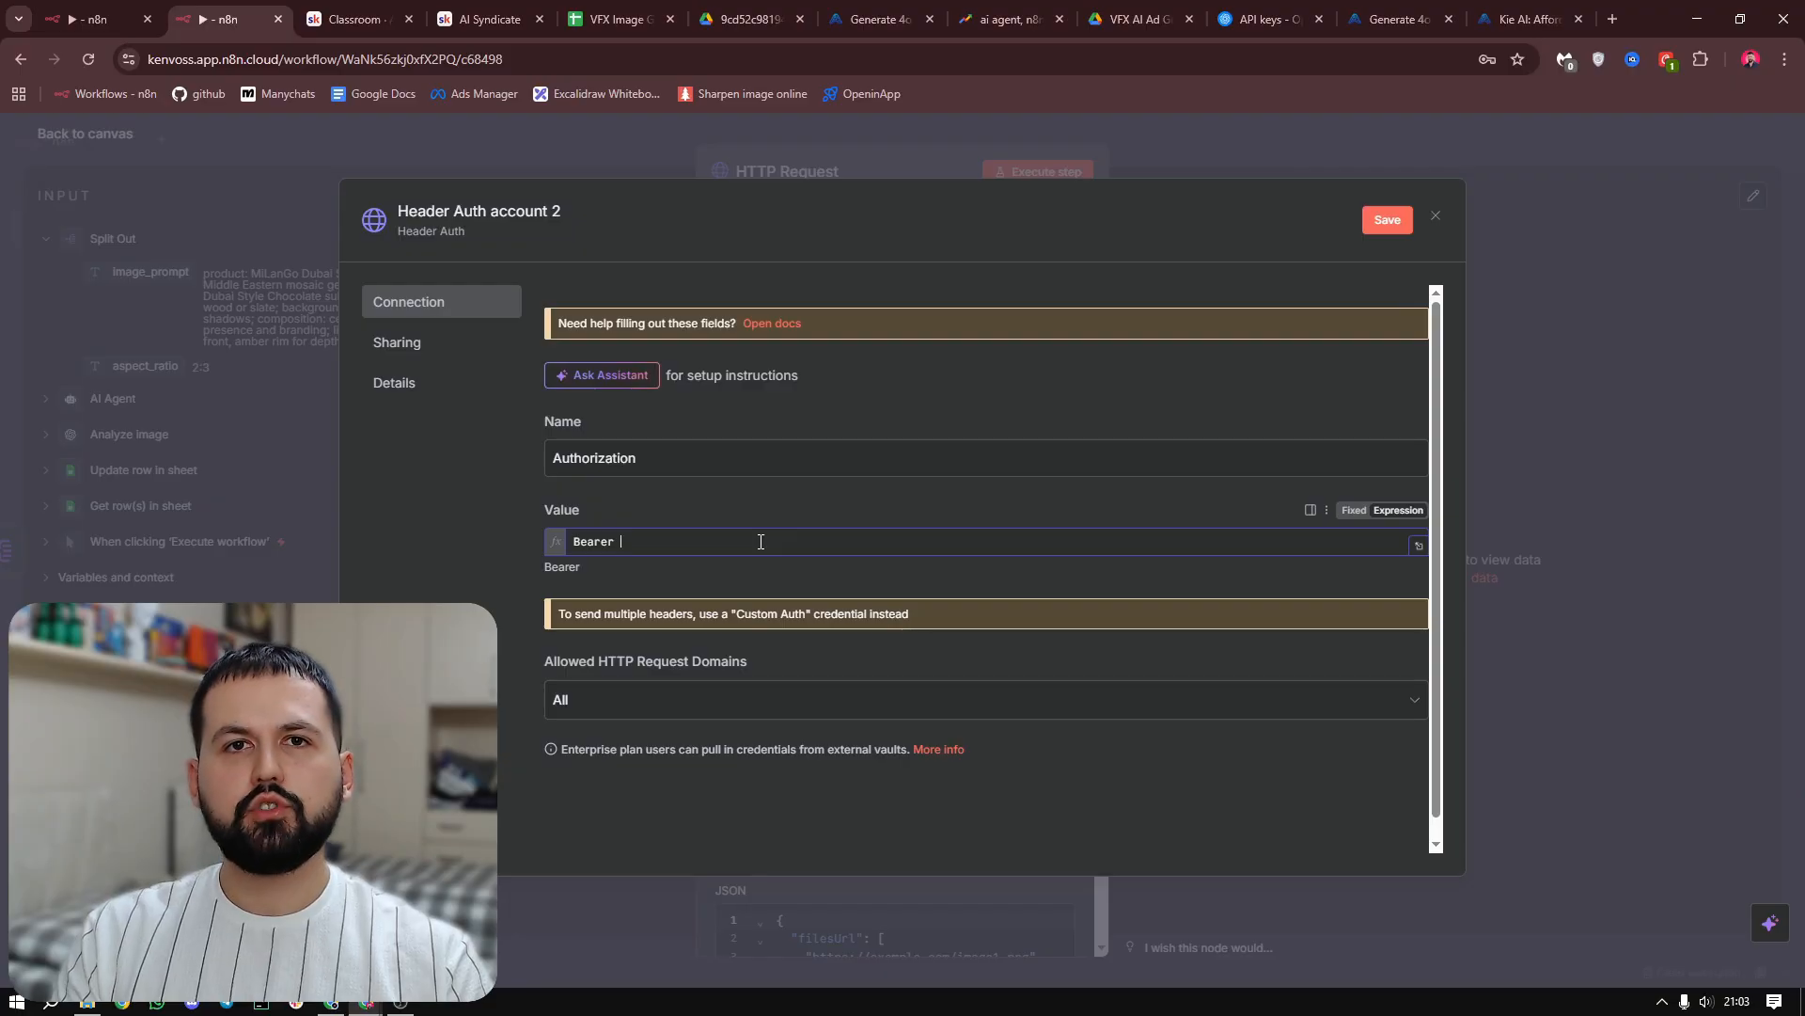
type("PASTE")
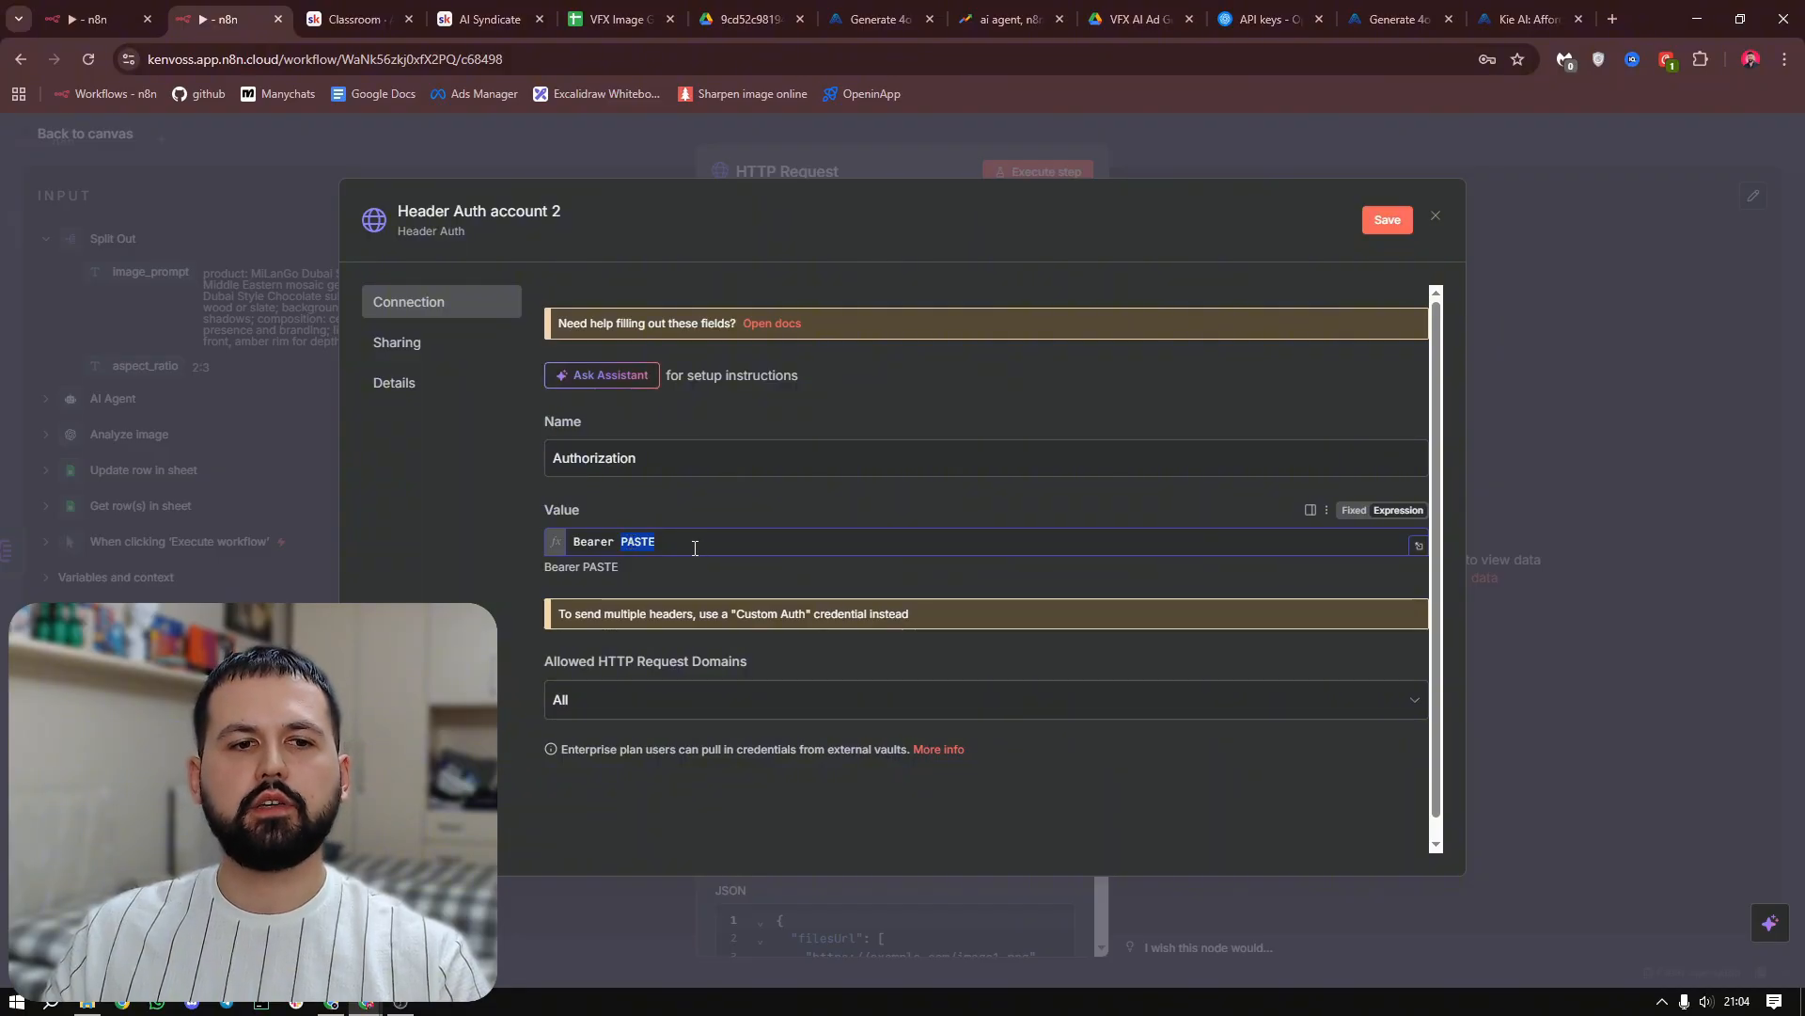
key("BackSpace")
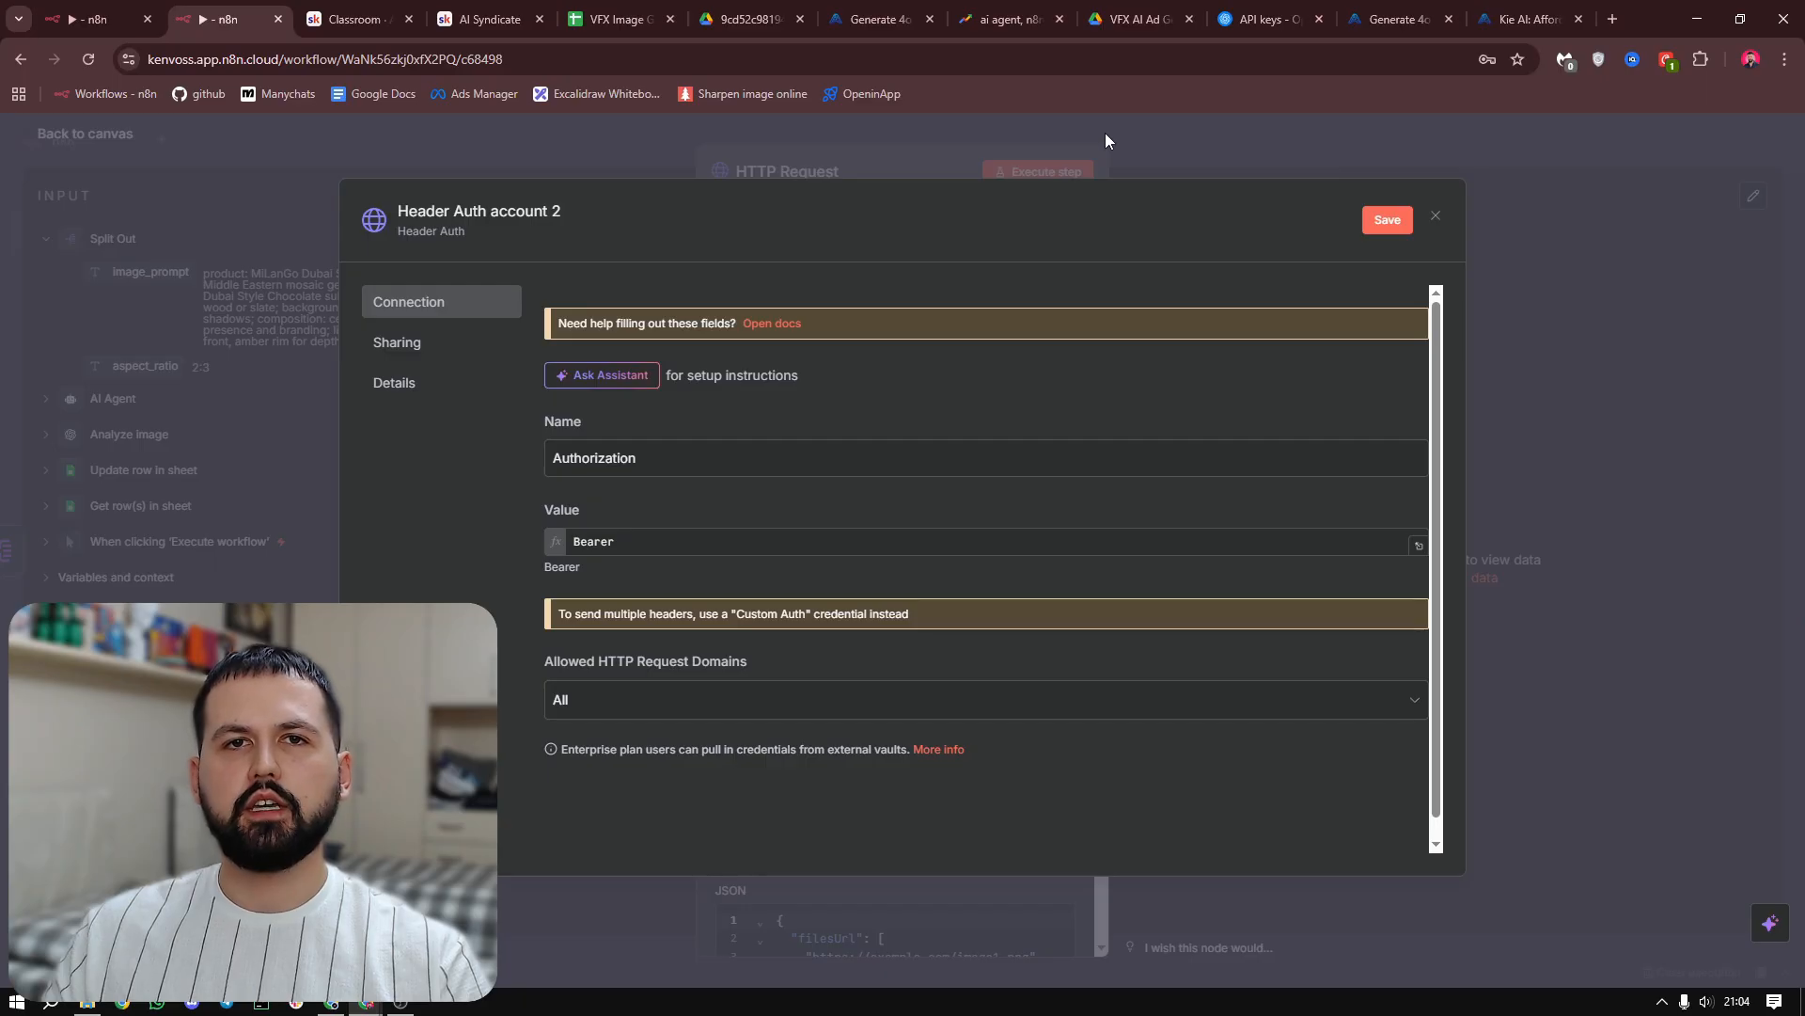
left_click(1031, 137)
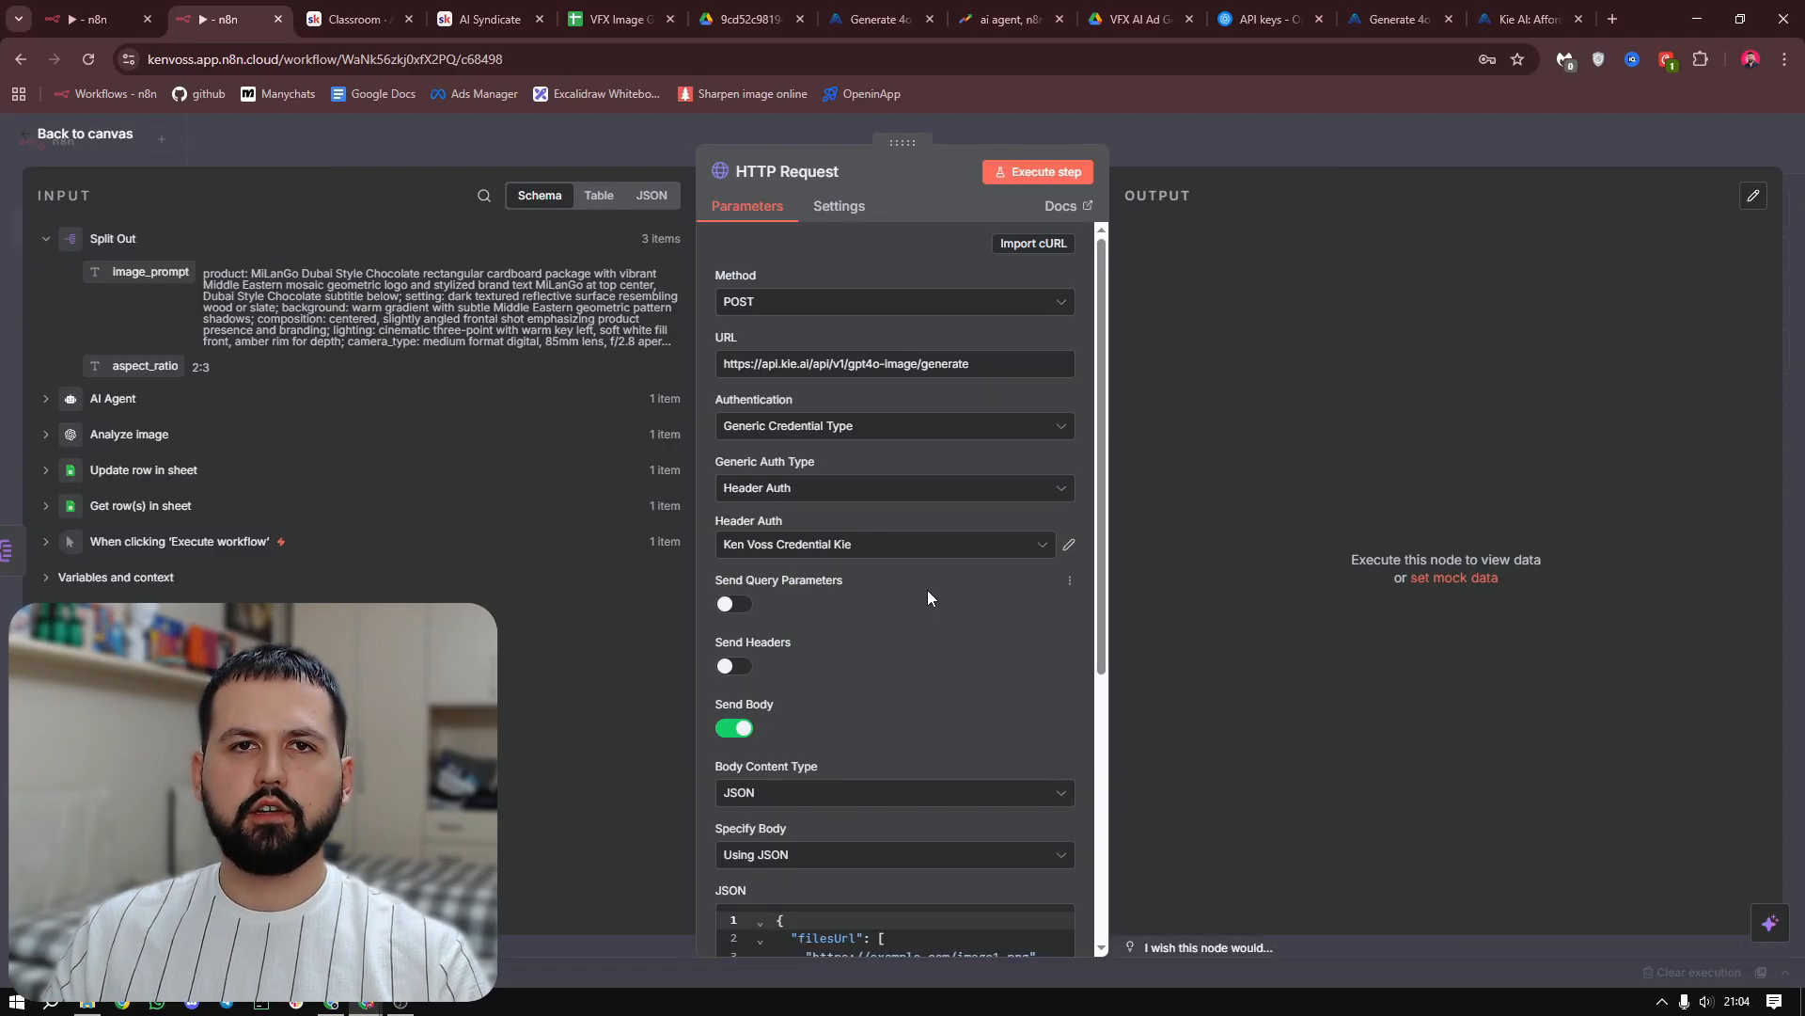
Replace the JSON body with a pasted expression mapping filesUrl to Image URLs, prompt to image_prompt, size to the sheet's Size, and nVariants to 1
scroll(927, 592, "down", 5)
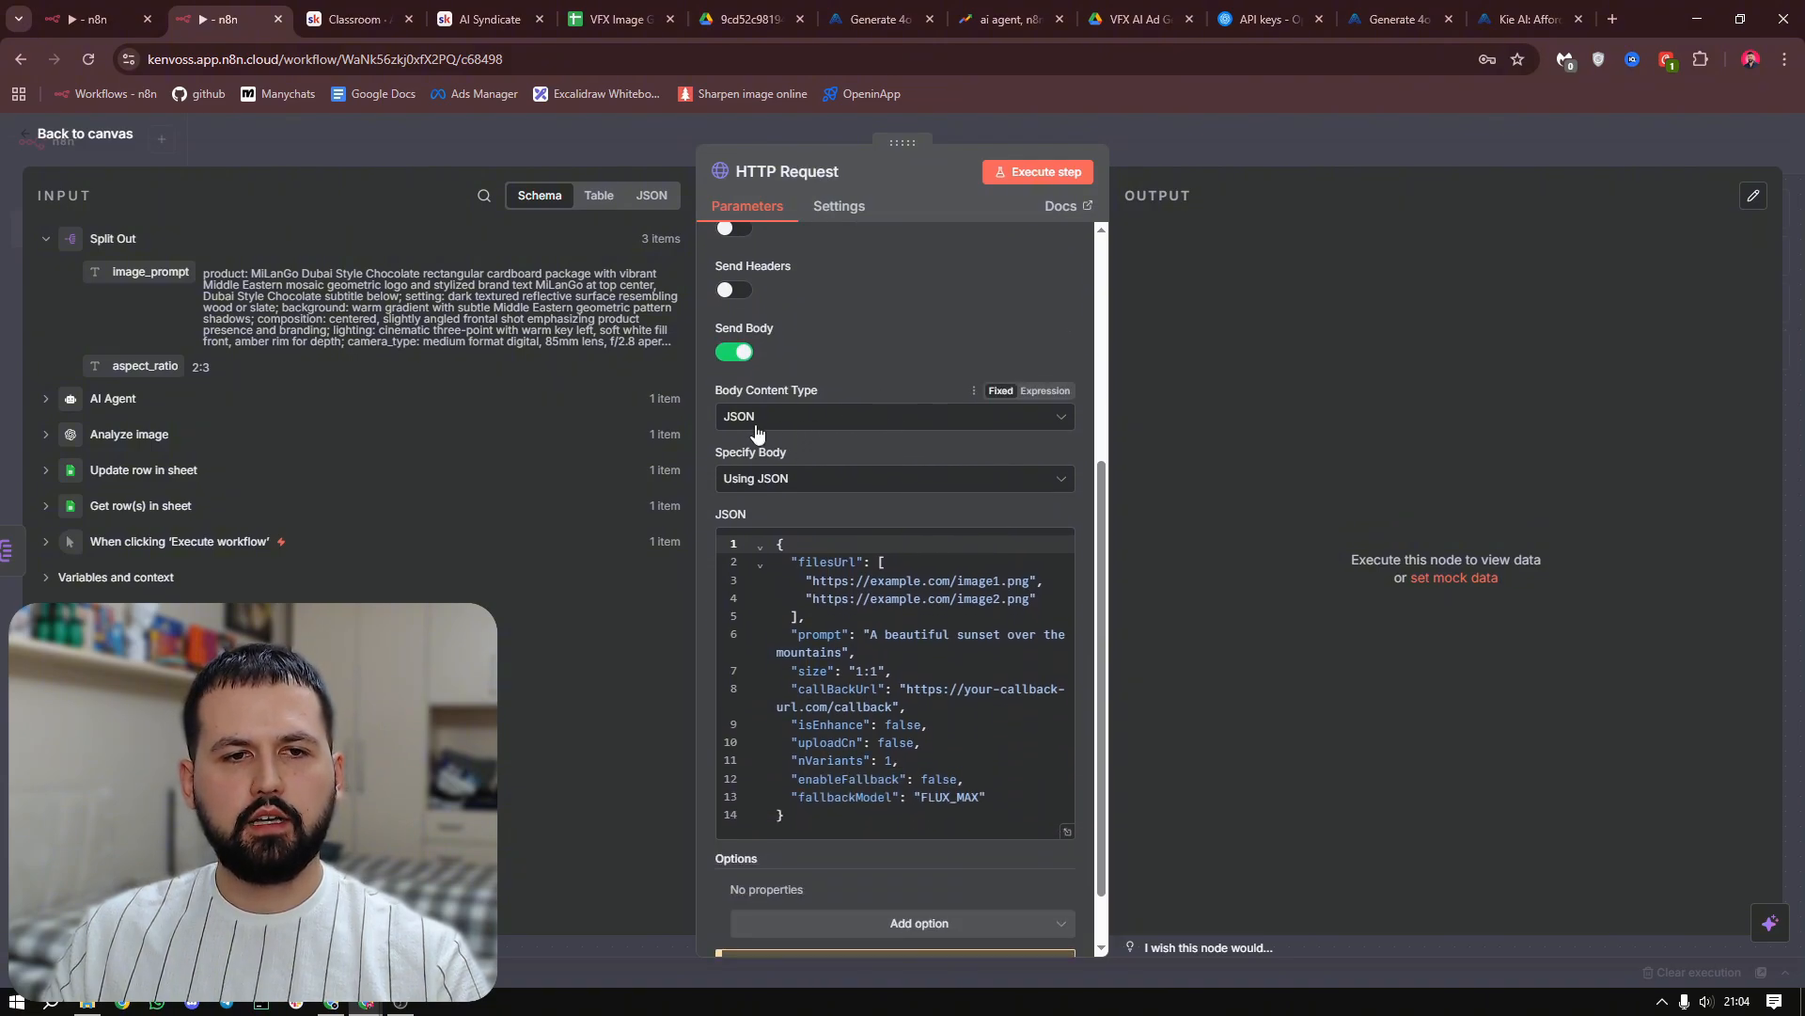
scroll(884, 451, "down", 1)
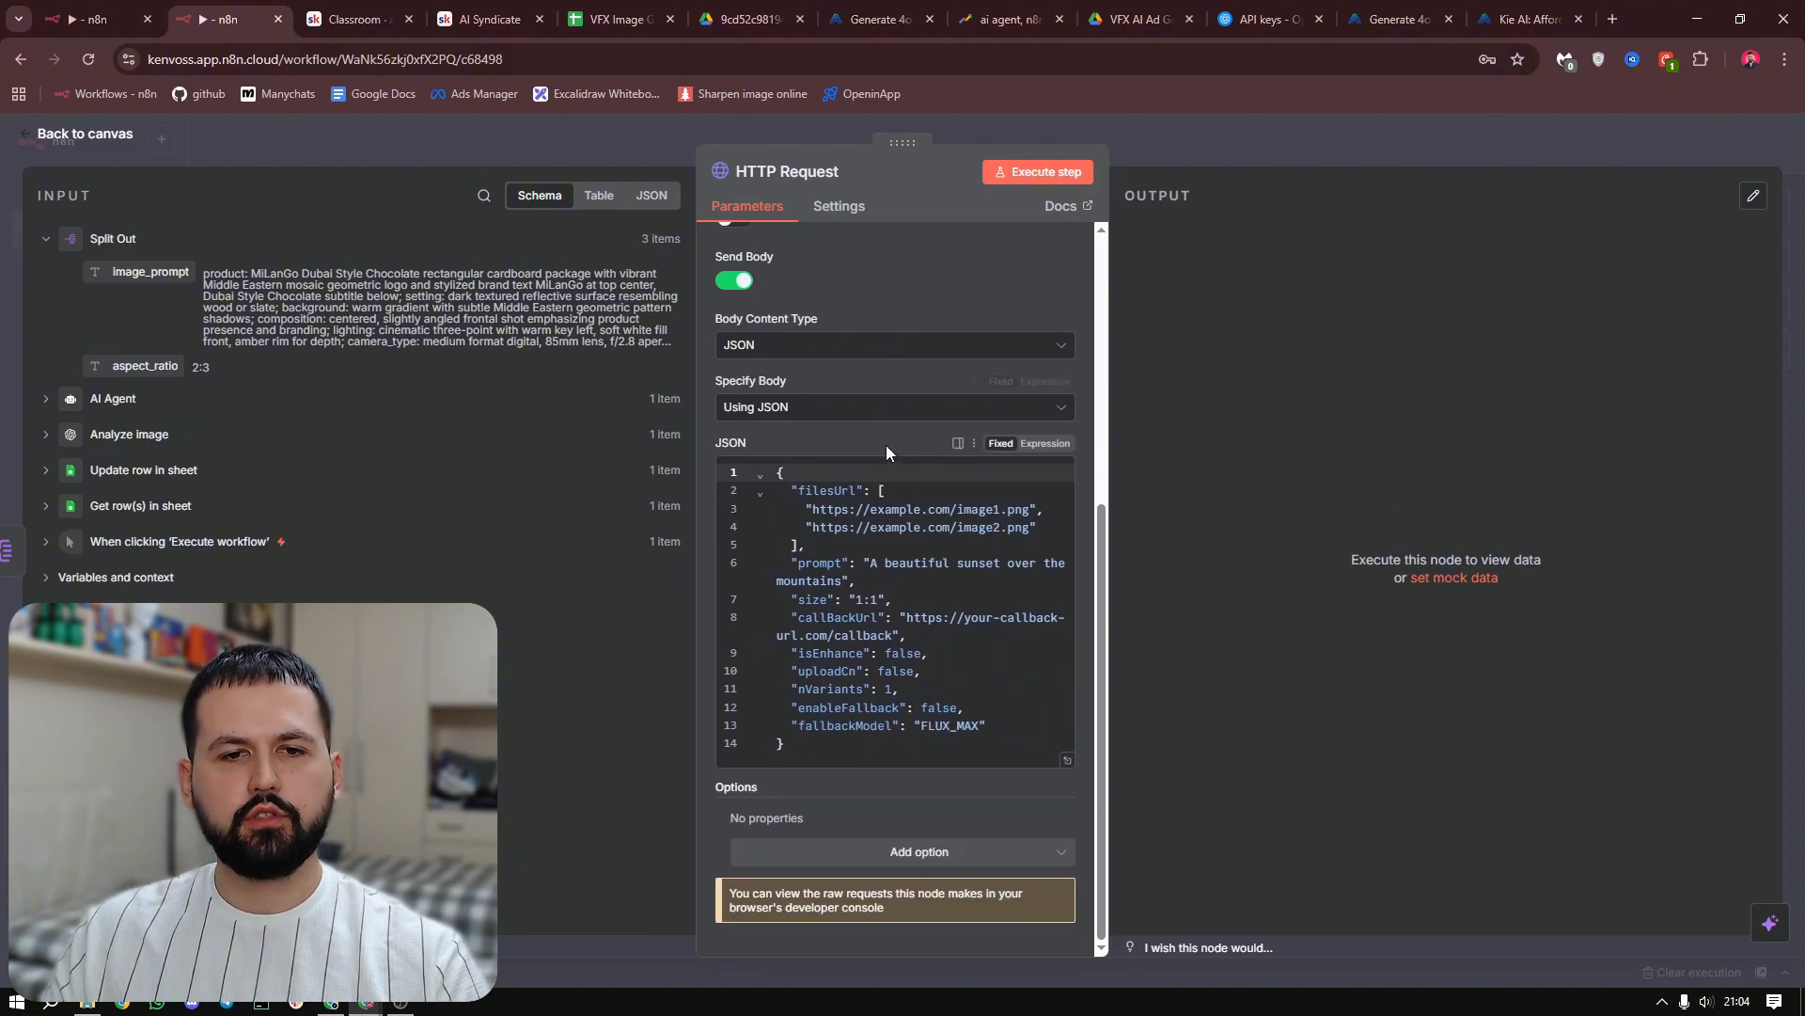
left_click(1047, 443)
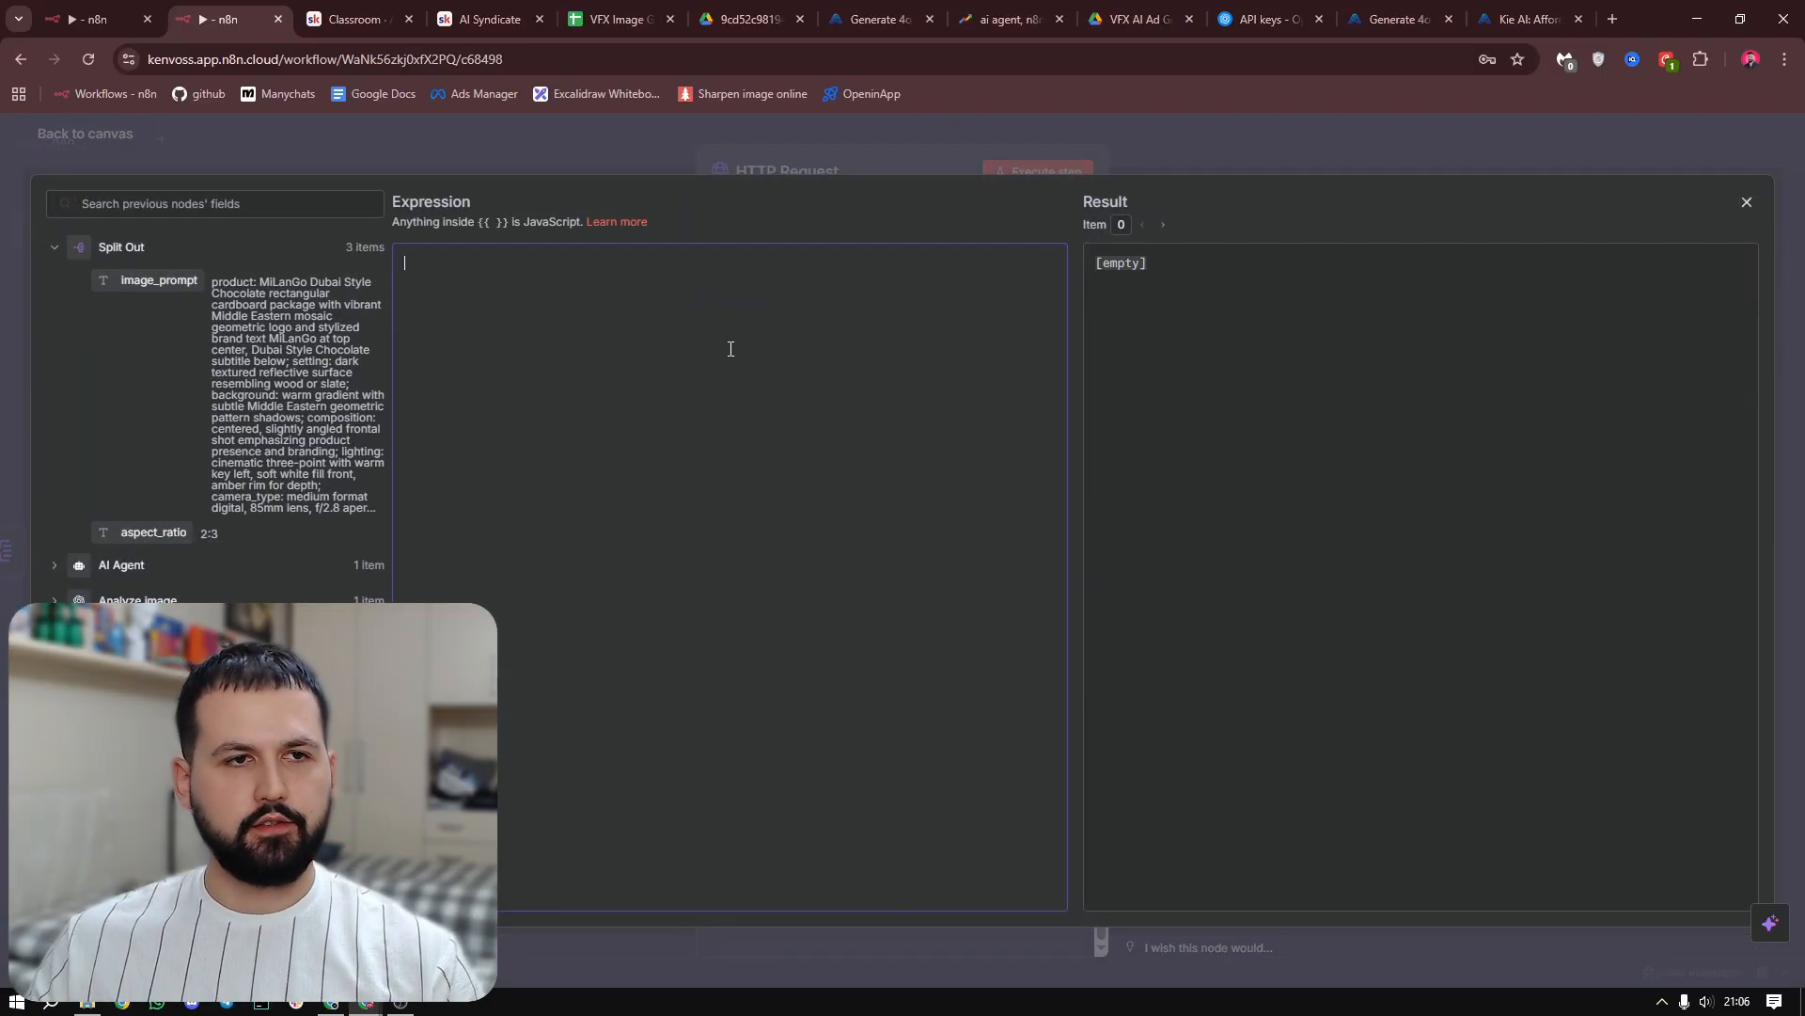
type("{   \"filesUrl\": [     \"https://drive.google.com/uc?export=download&id={{ $('Get row(s) in sheet').item.json['Image URLs'].match(/https:\\/\\/drive\\.google\\.com\\/file\\/d\\/([A-Za-z0-9_-]+)/)?.[1] }}\"   ],   \"prompt\": \"Take the product in the image and place it in this scenario:  {{ $json.image_prompt }} \",   \"size\": \"{{ $('Get row(s) in sheet').item.json.Size }}\",   \"nVariants\": 1 }")
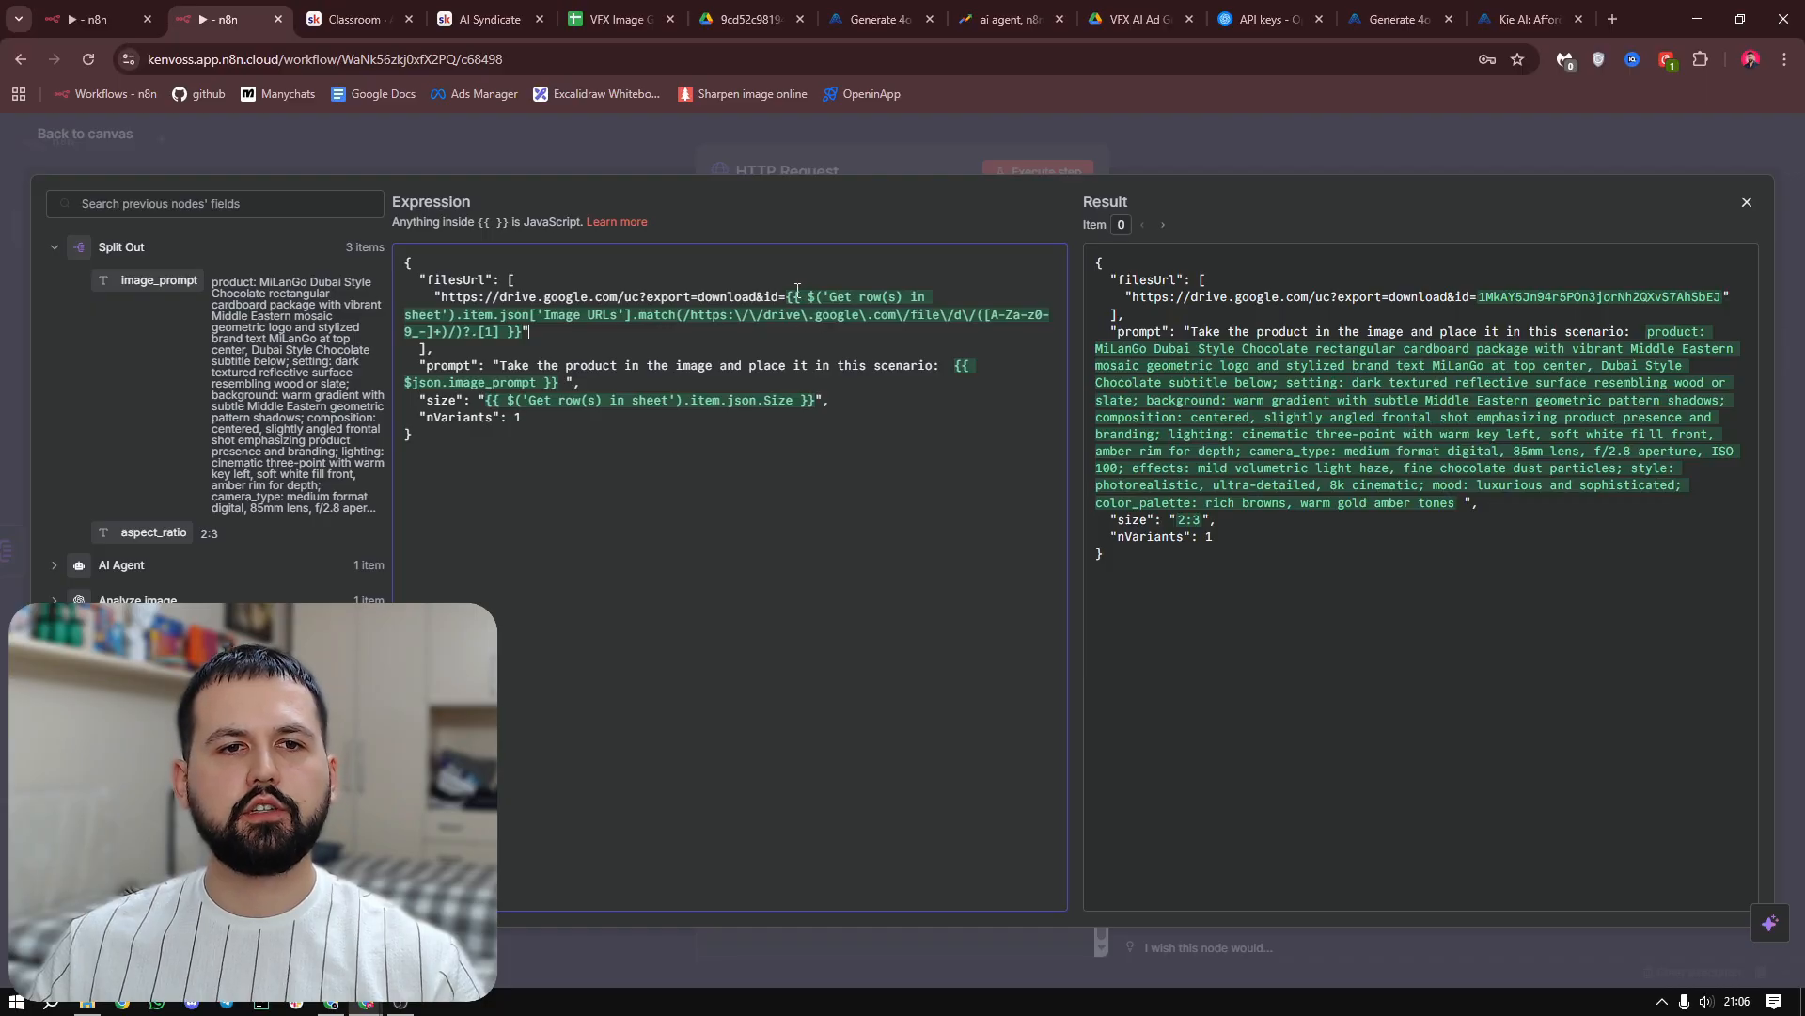
Examine the filesUrl, prompt and size mappings in the JSON body expression
left_click(804, 332)
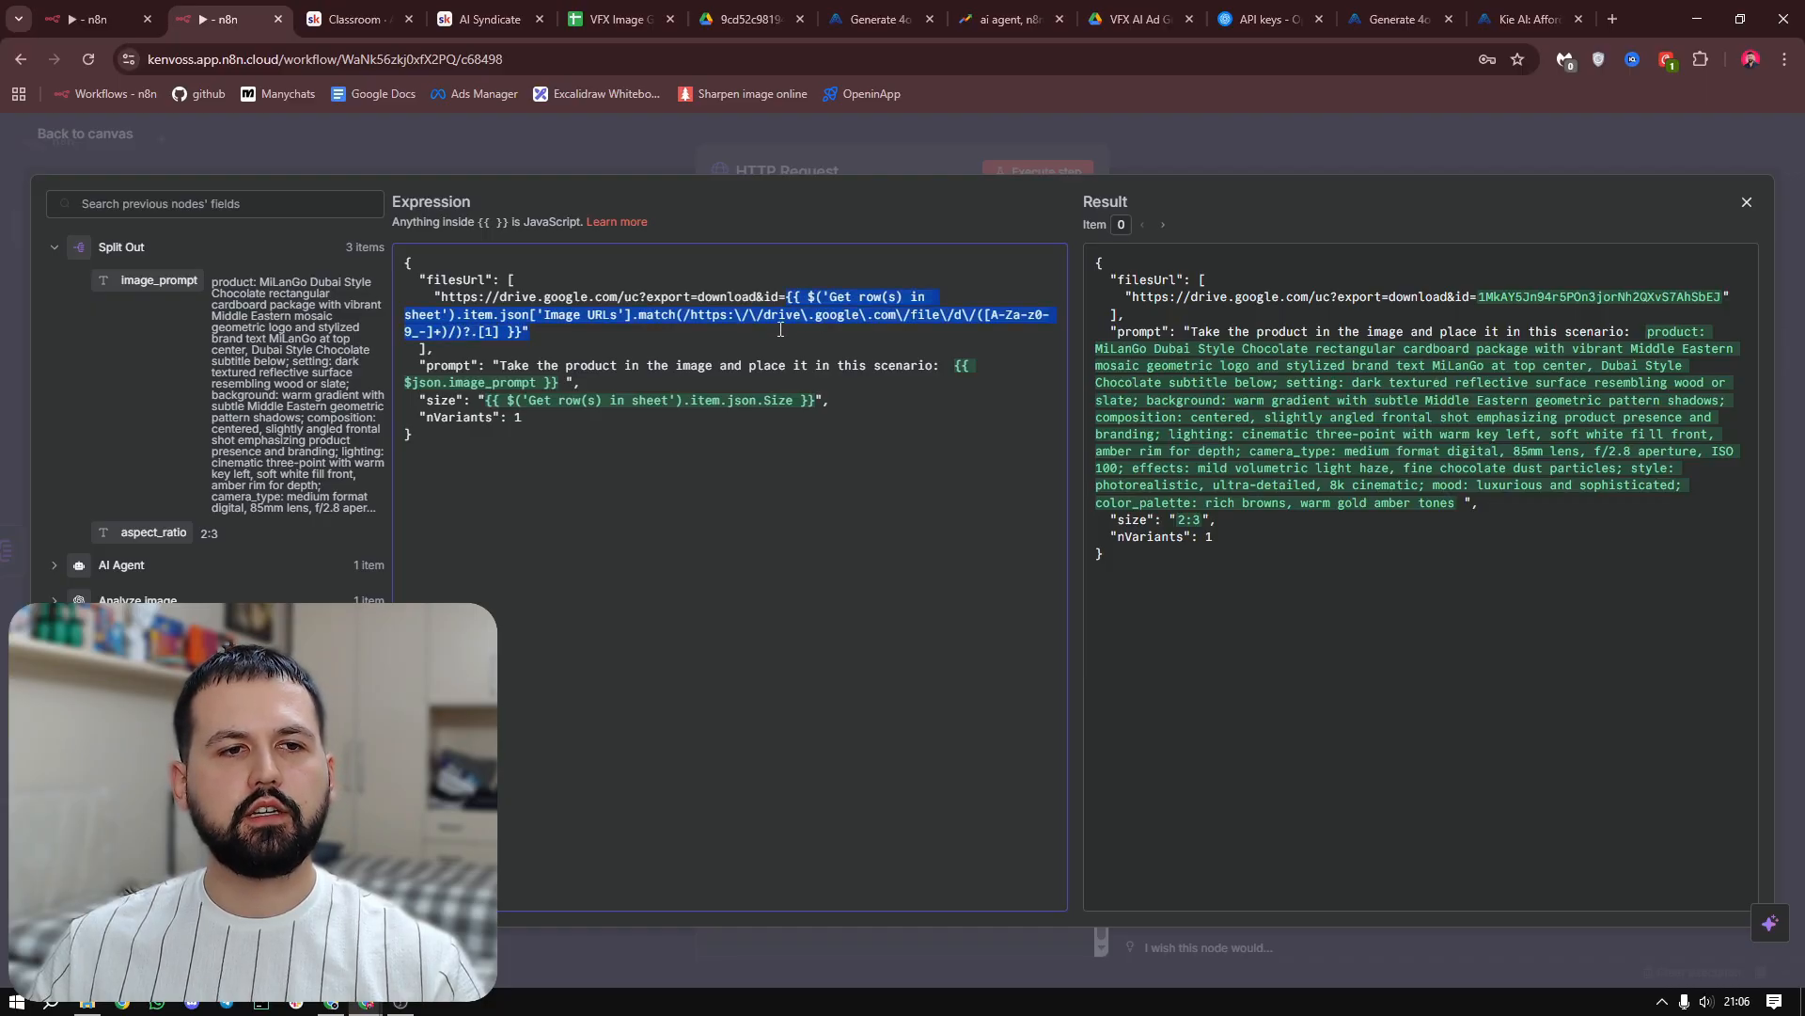
left_click(914, 483)
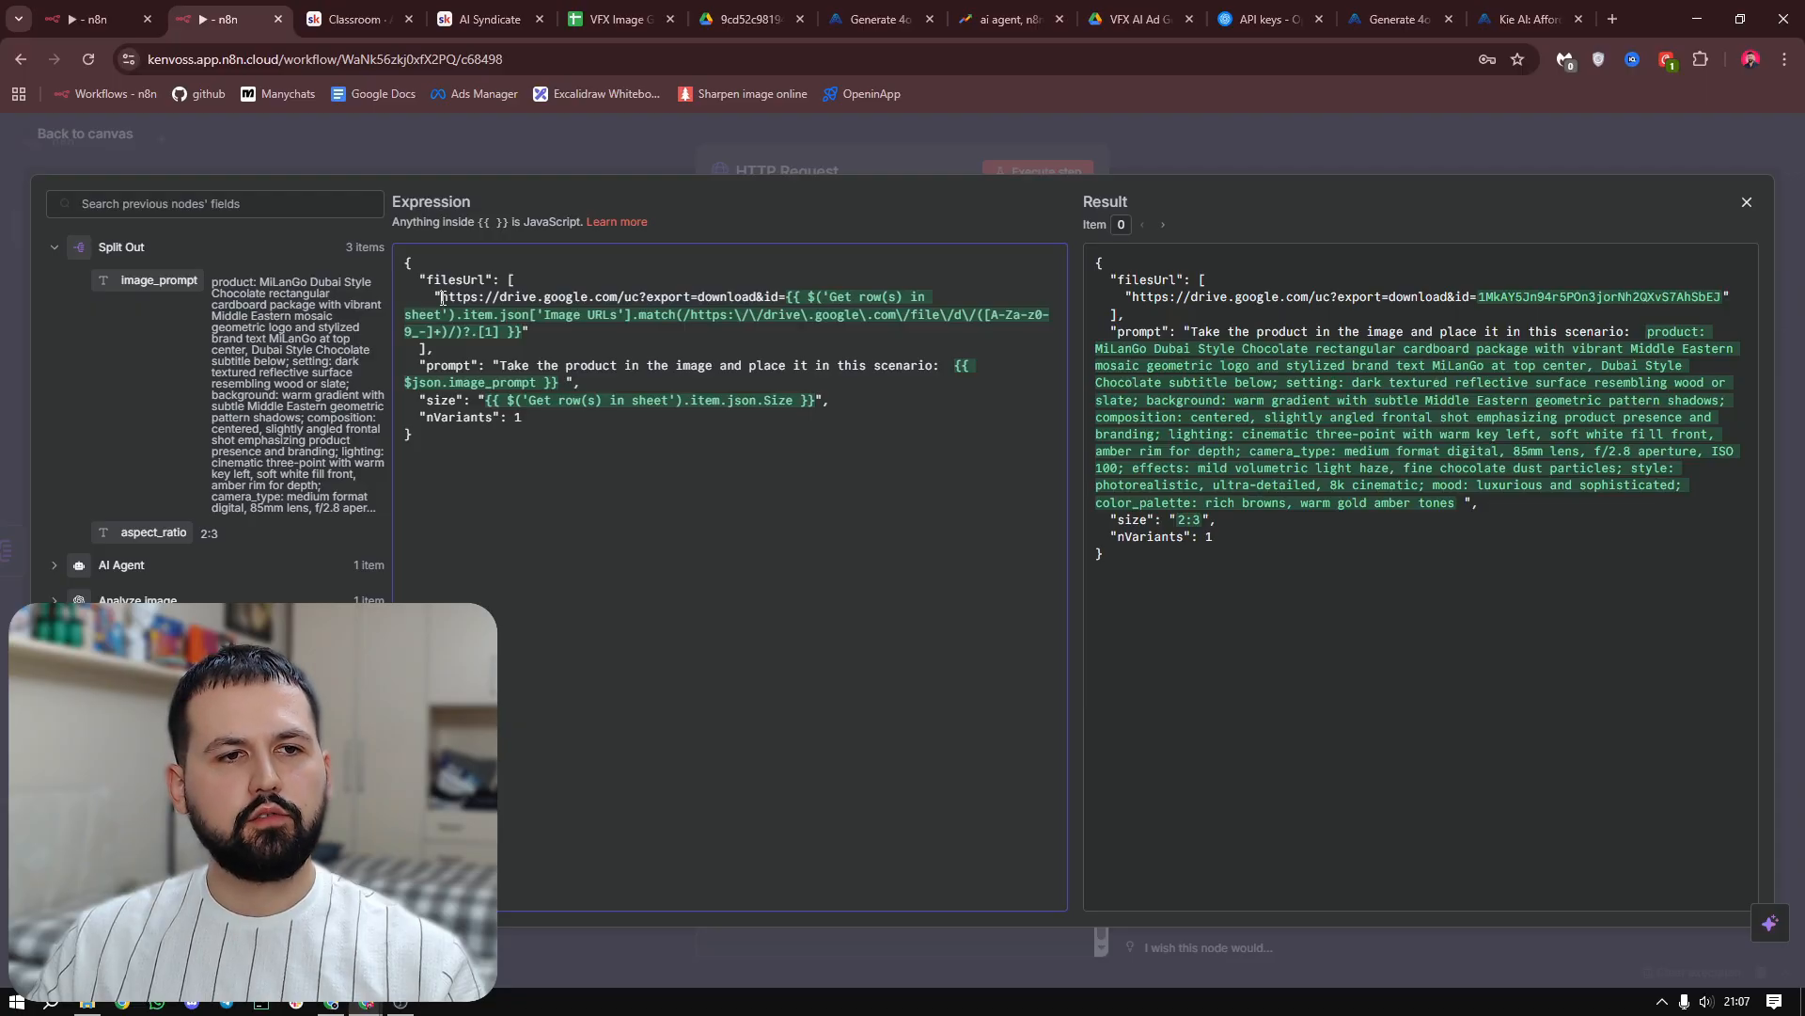
left_click_drag(442, 297, 525, 330)
left_click(576, 336)
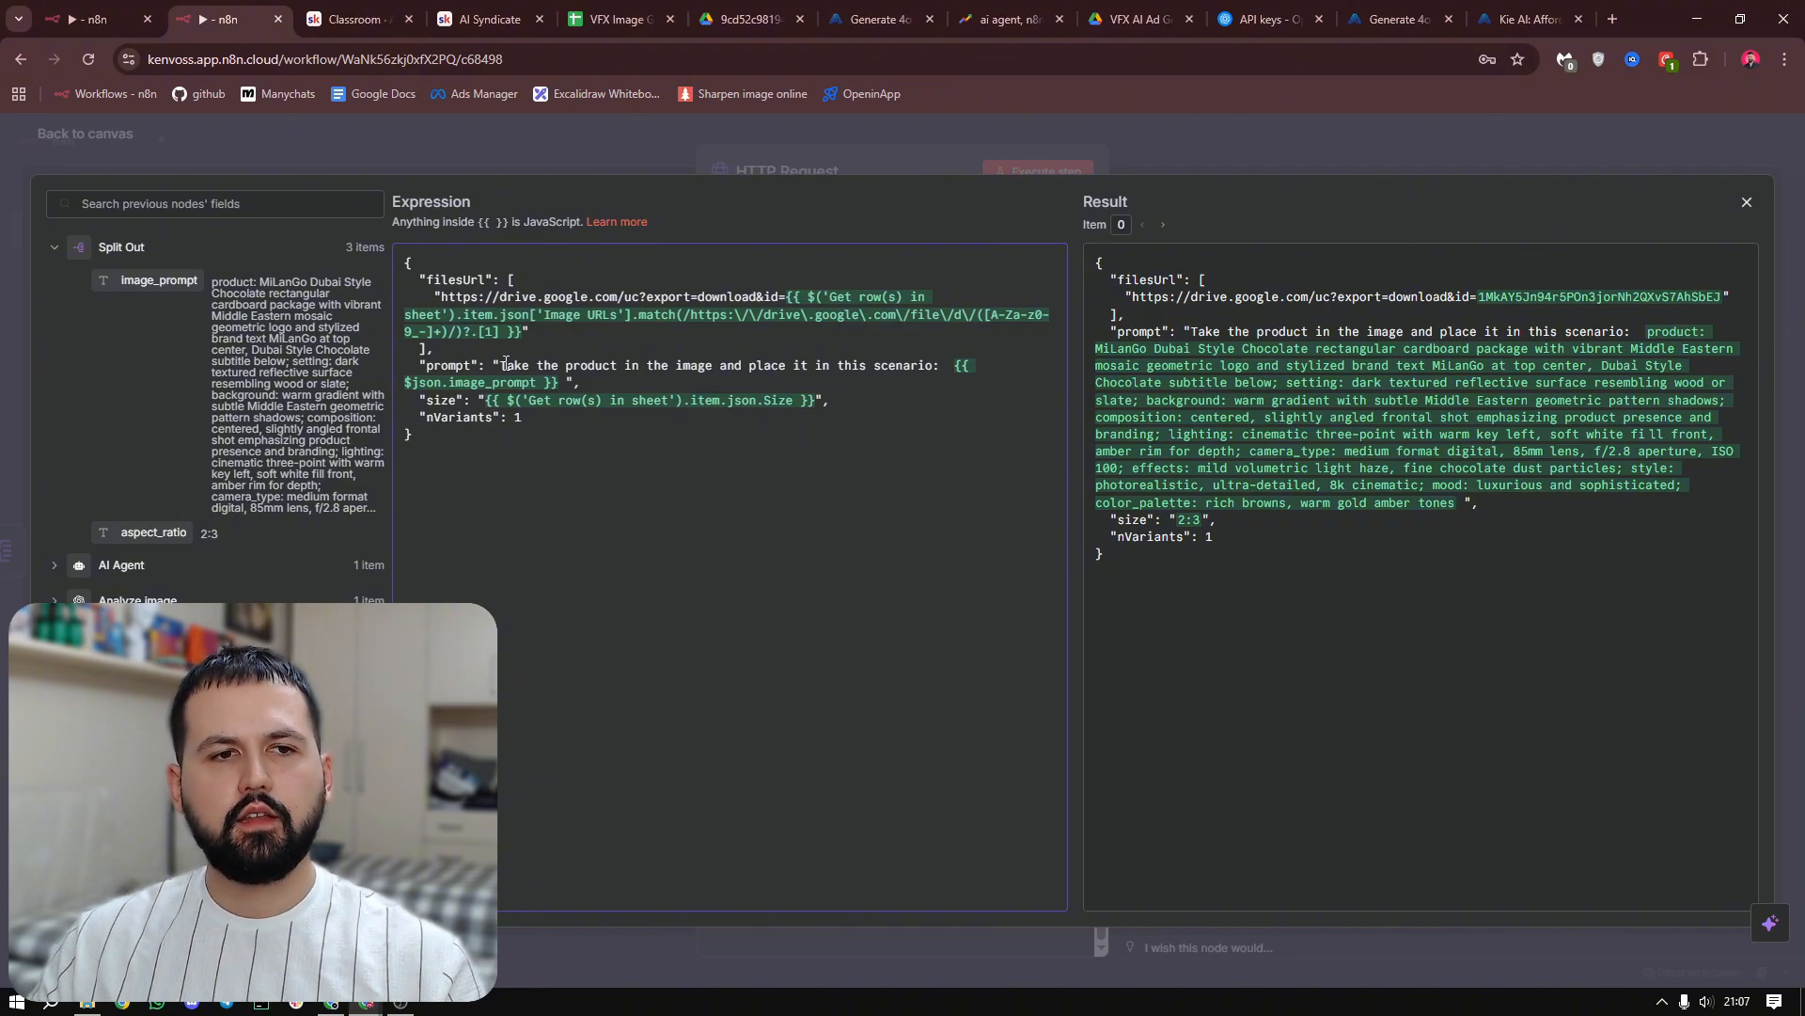
left_click_drag(500, 365, 600, 361)
left_click(646, 368)
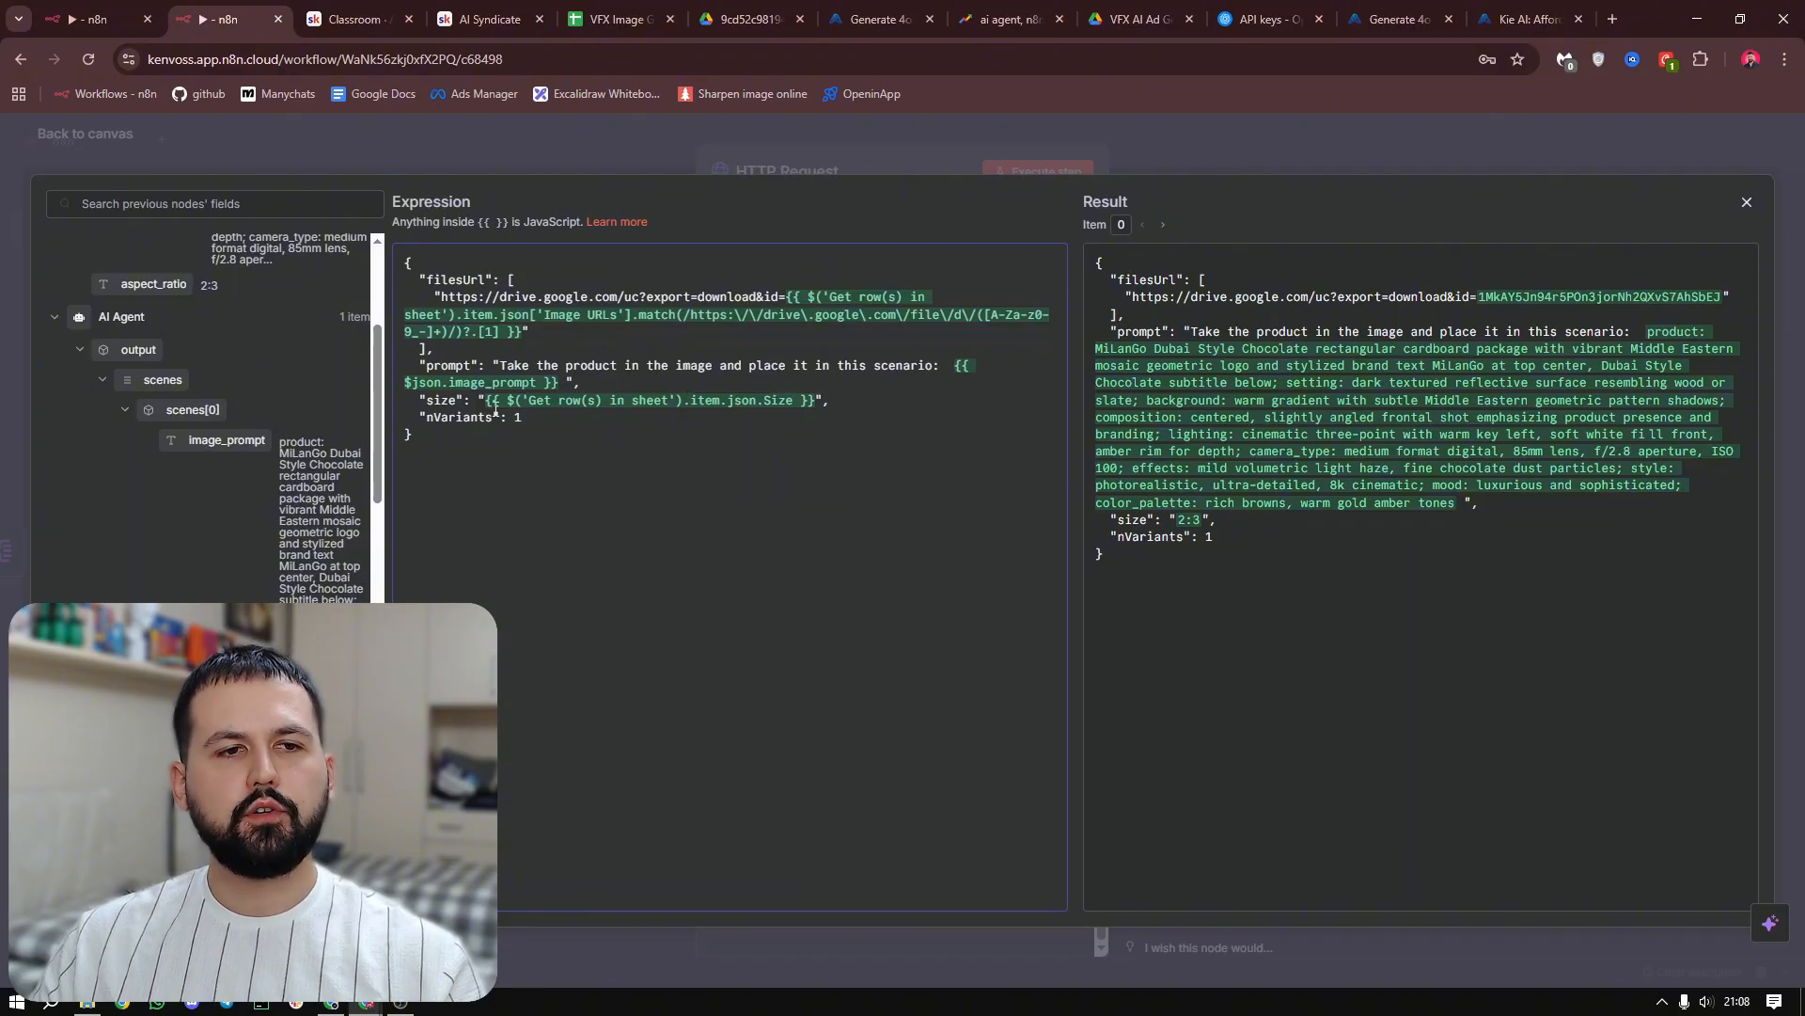
left_click_drag(487, 402, 866, 400)
left_click(839, 453)
Try inserting a field from the Get row(s) in sheet output into the JSON expression, and undo the insertion
scroll(273, 564, "down", 7)
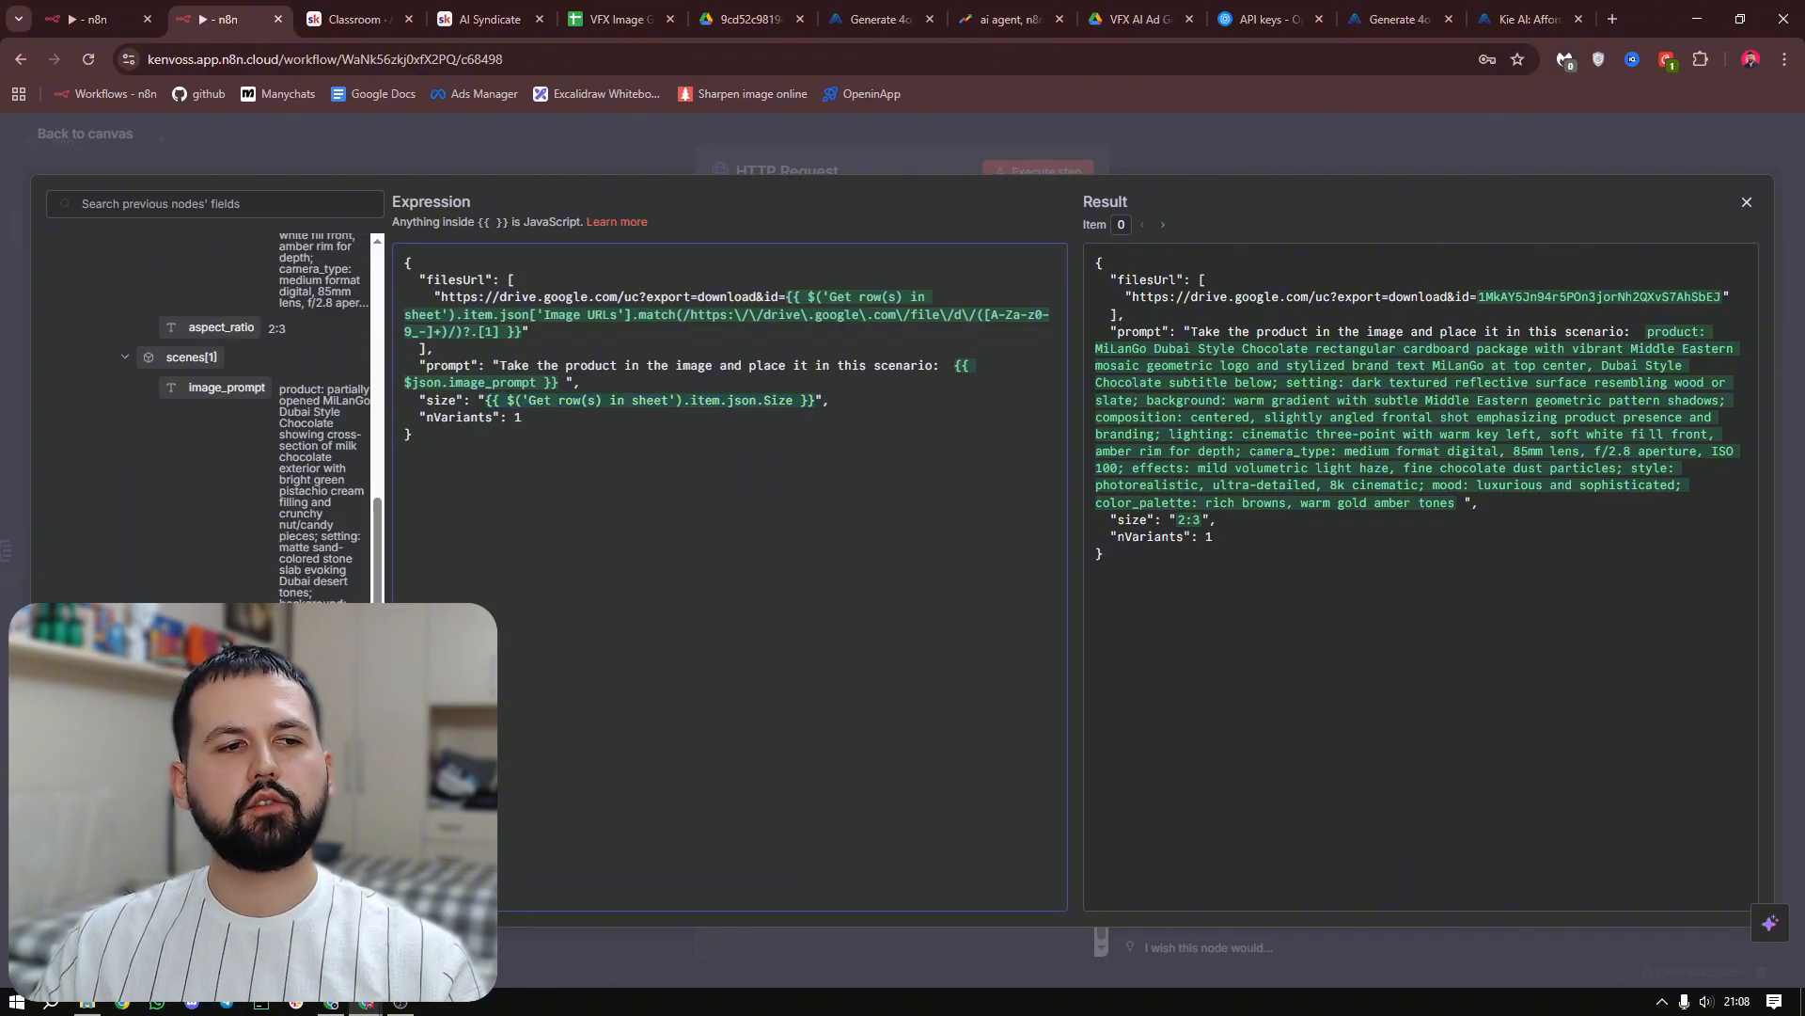
scroll(273, 414, "down", 5)
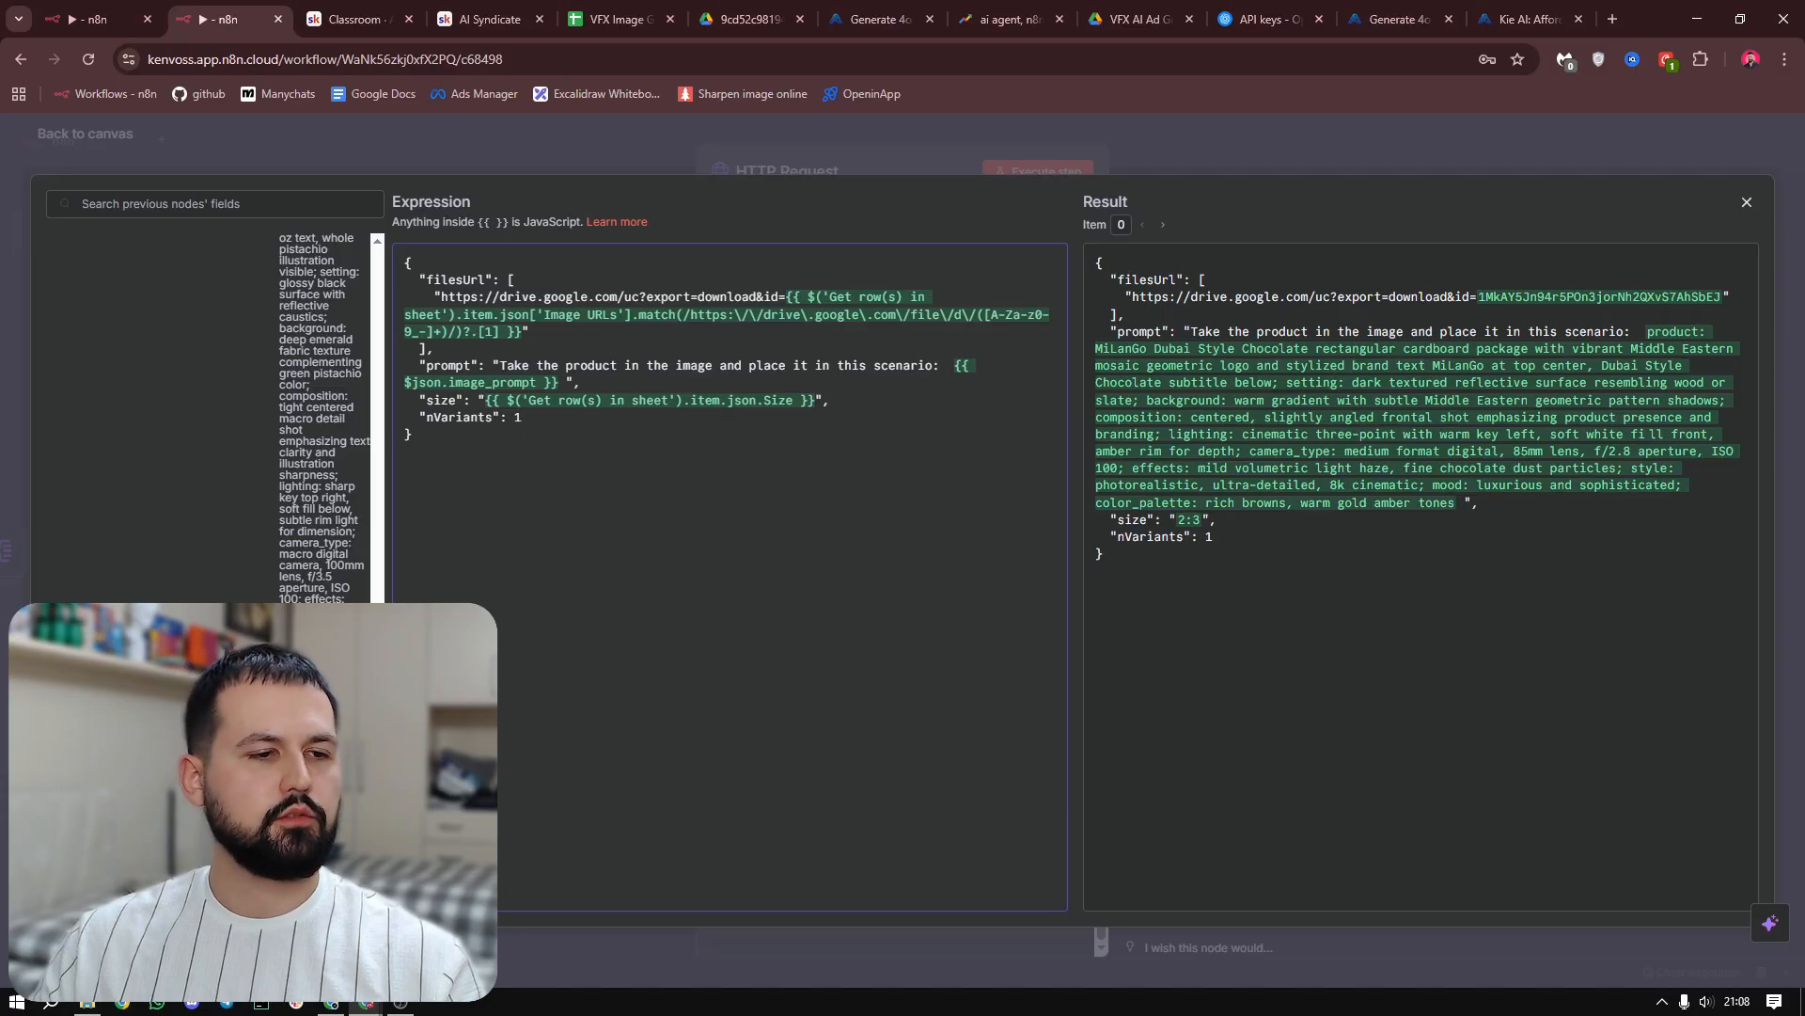
scroll(320, 413, "down", 2)
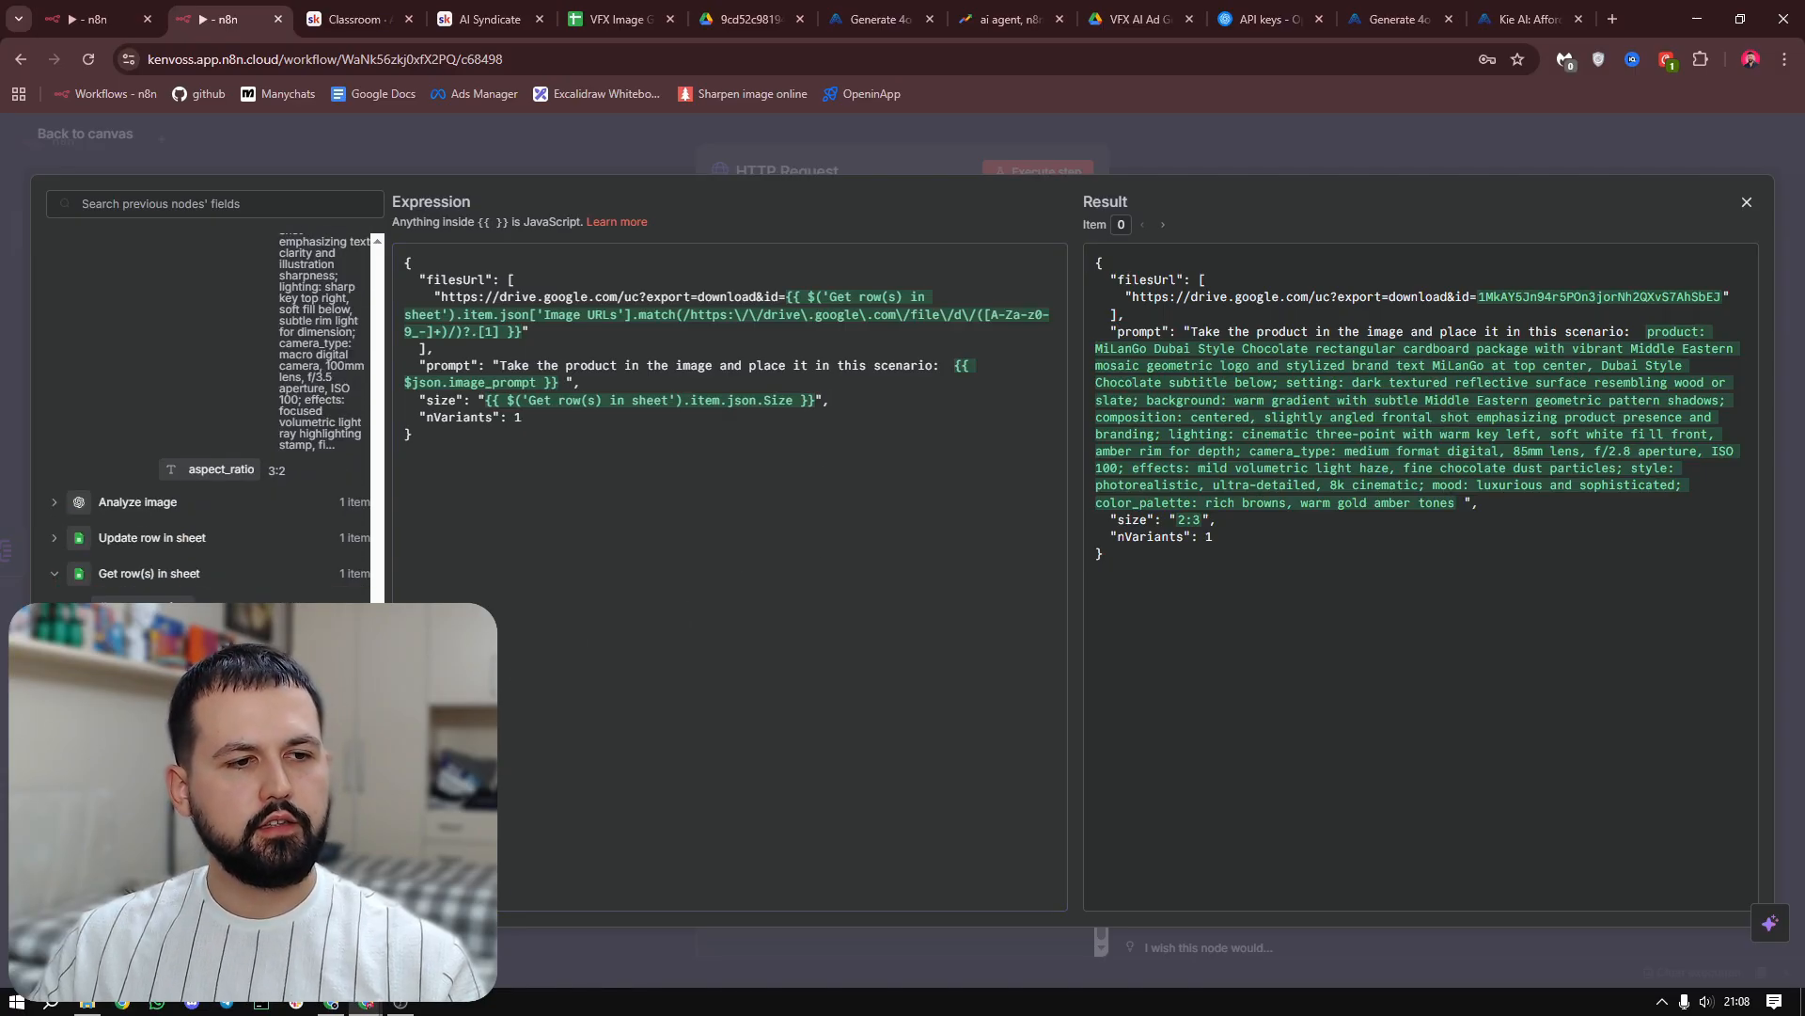
left_click_drag(132, 696, 824, 480)
left_click(821, 508)
key("ctrl+z")
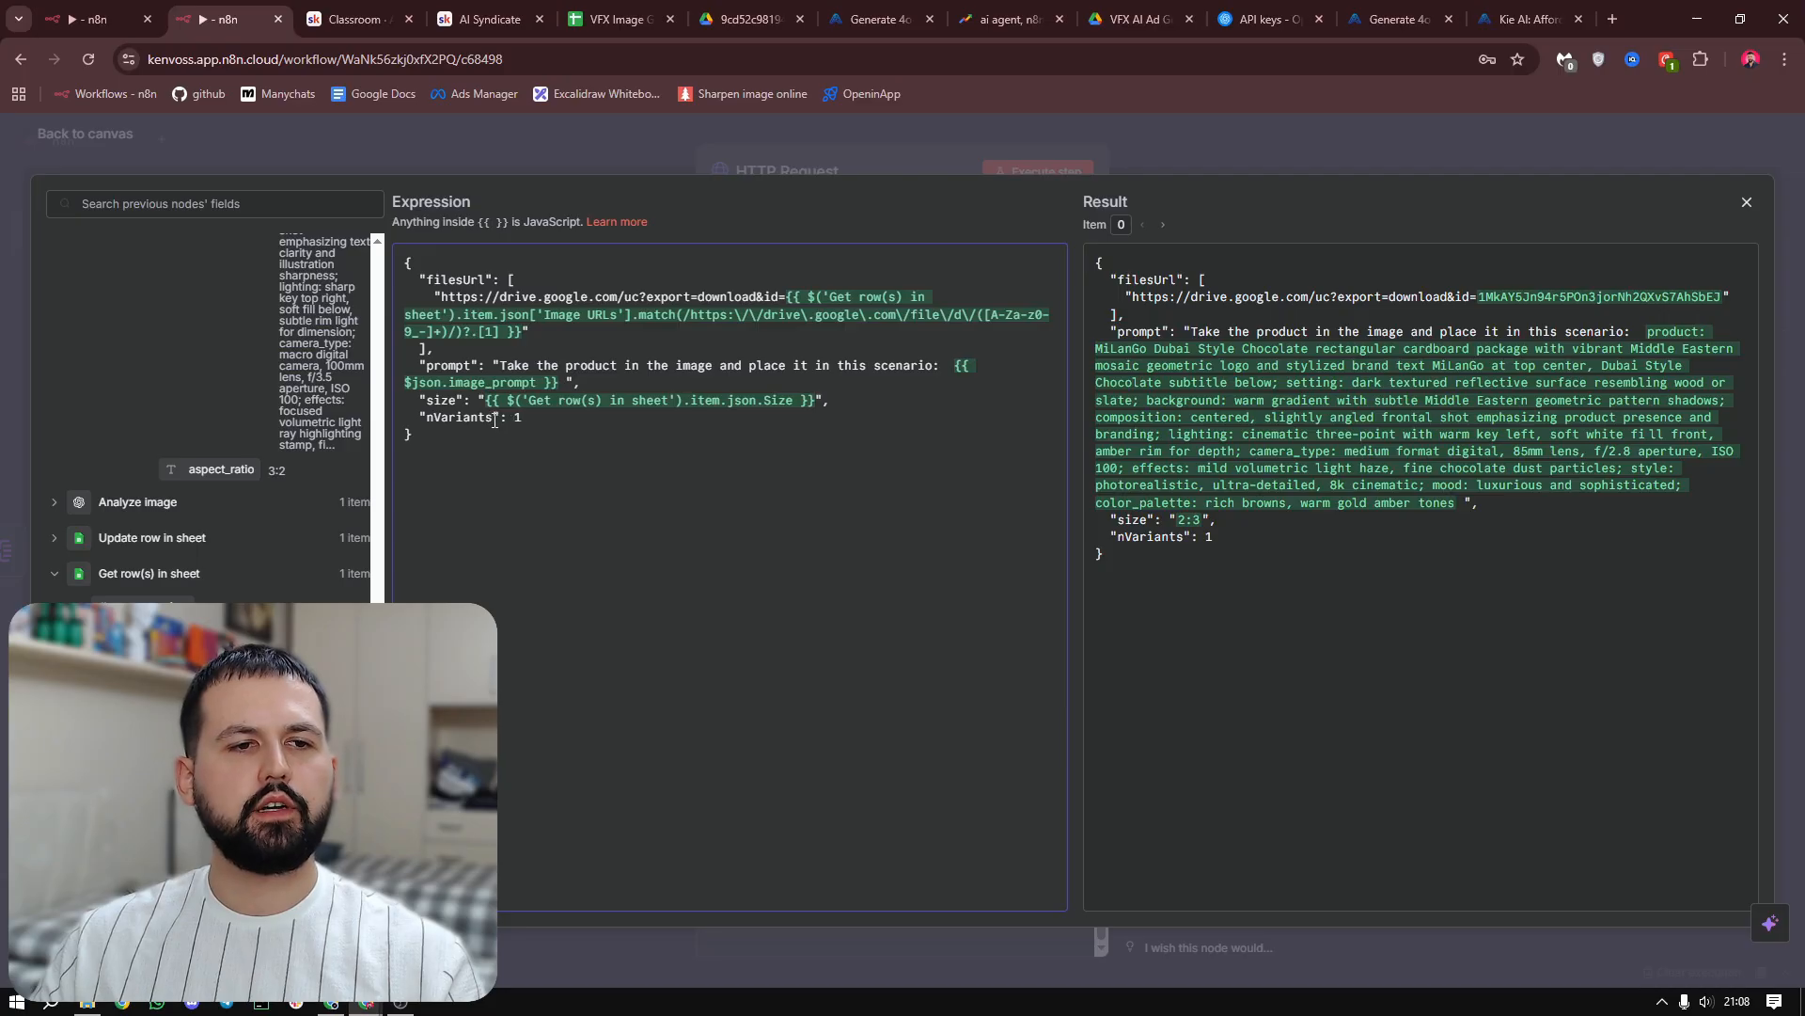
Close the expression editor and execute the HTTP Request node to submit the image generation tasks
left_click(863, 149)
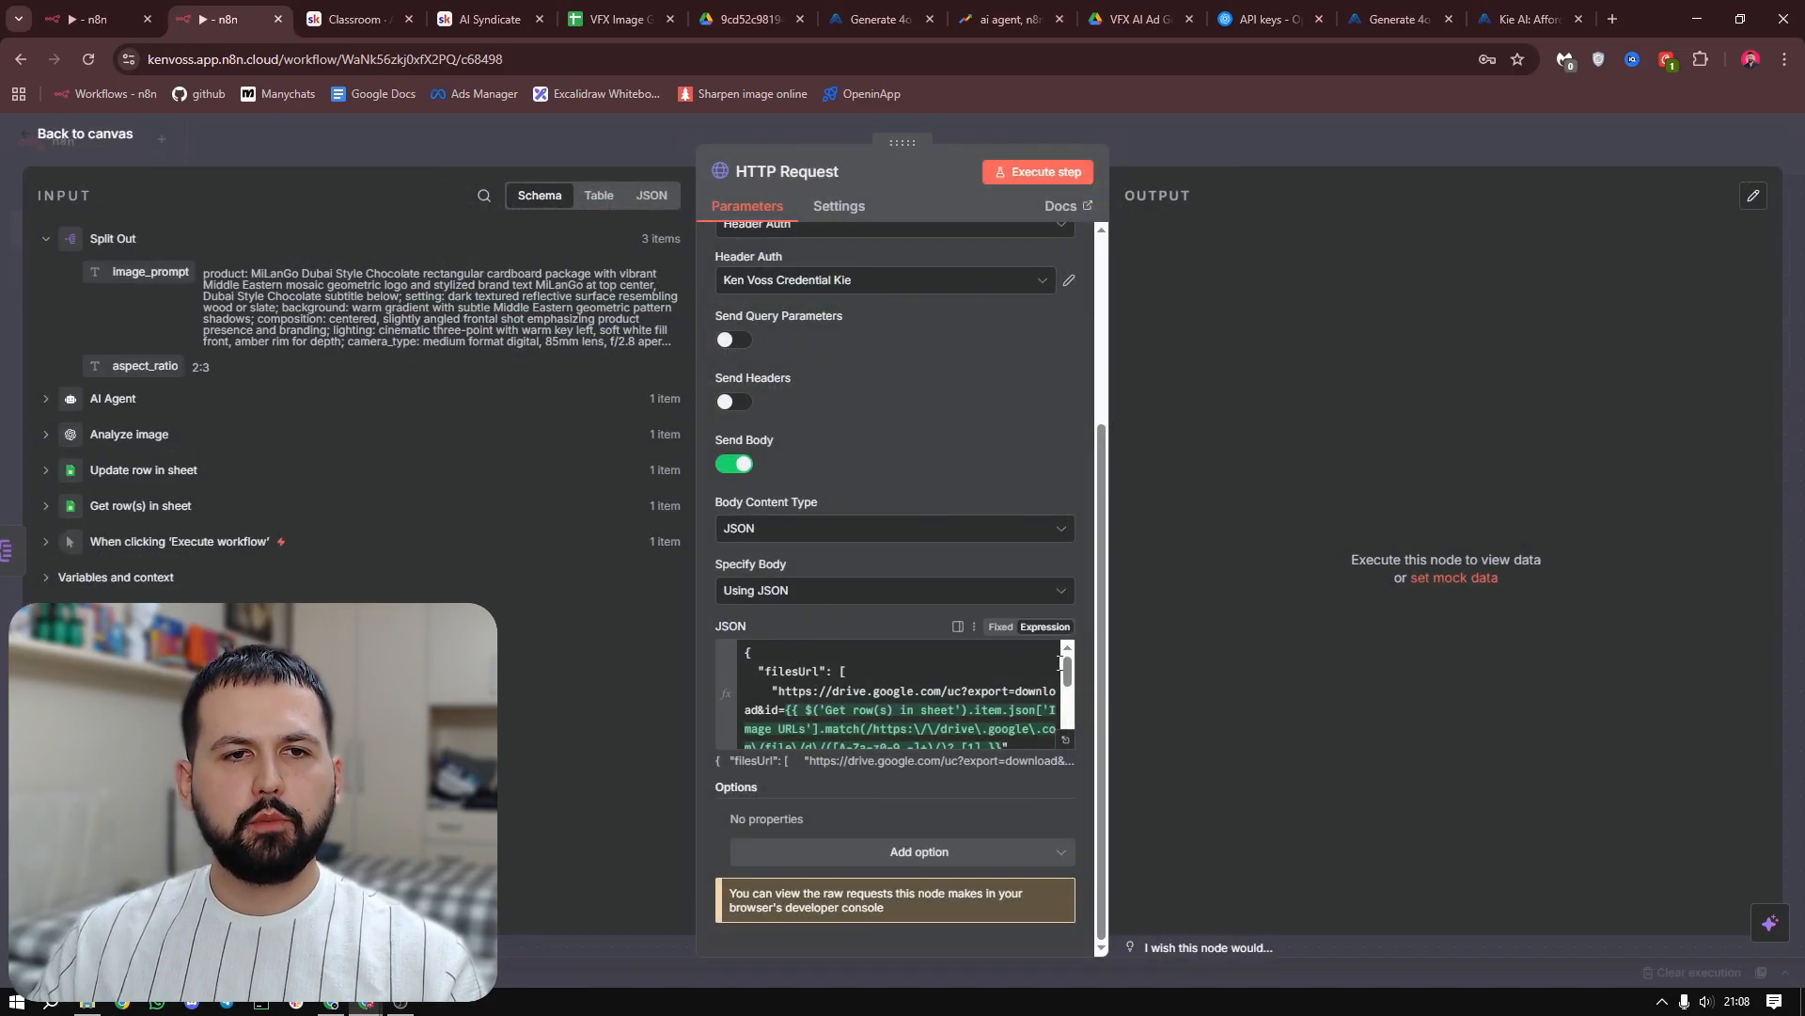
scroll(985, 655, "up", 3)
left_click(1039, 172)
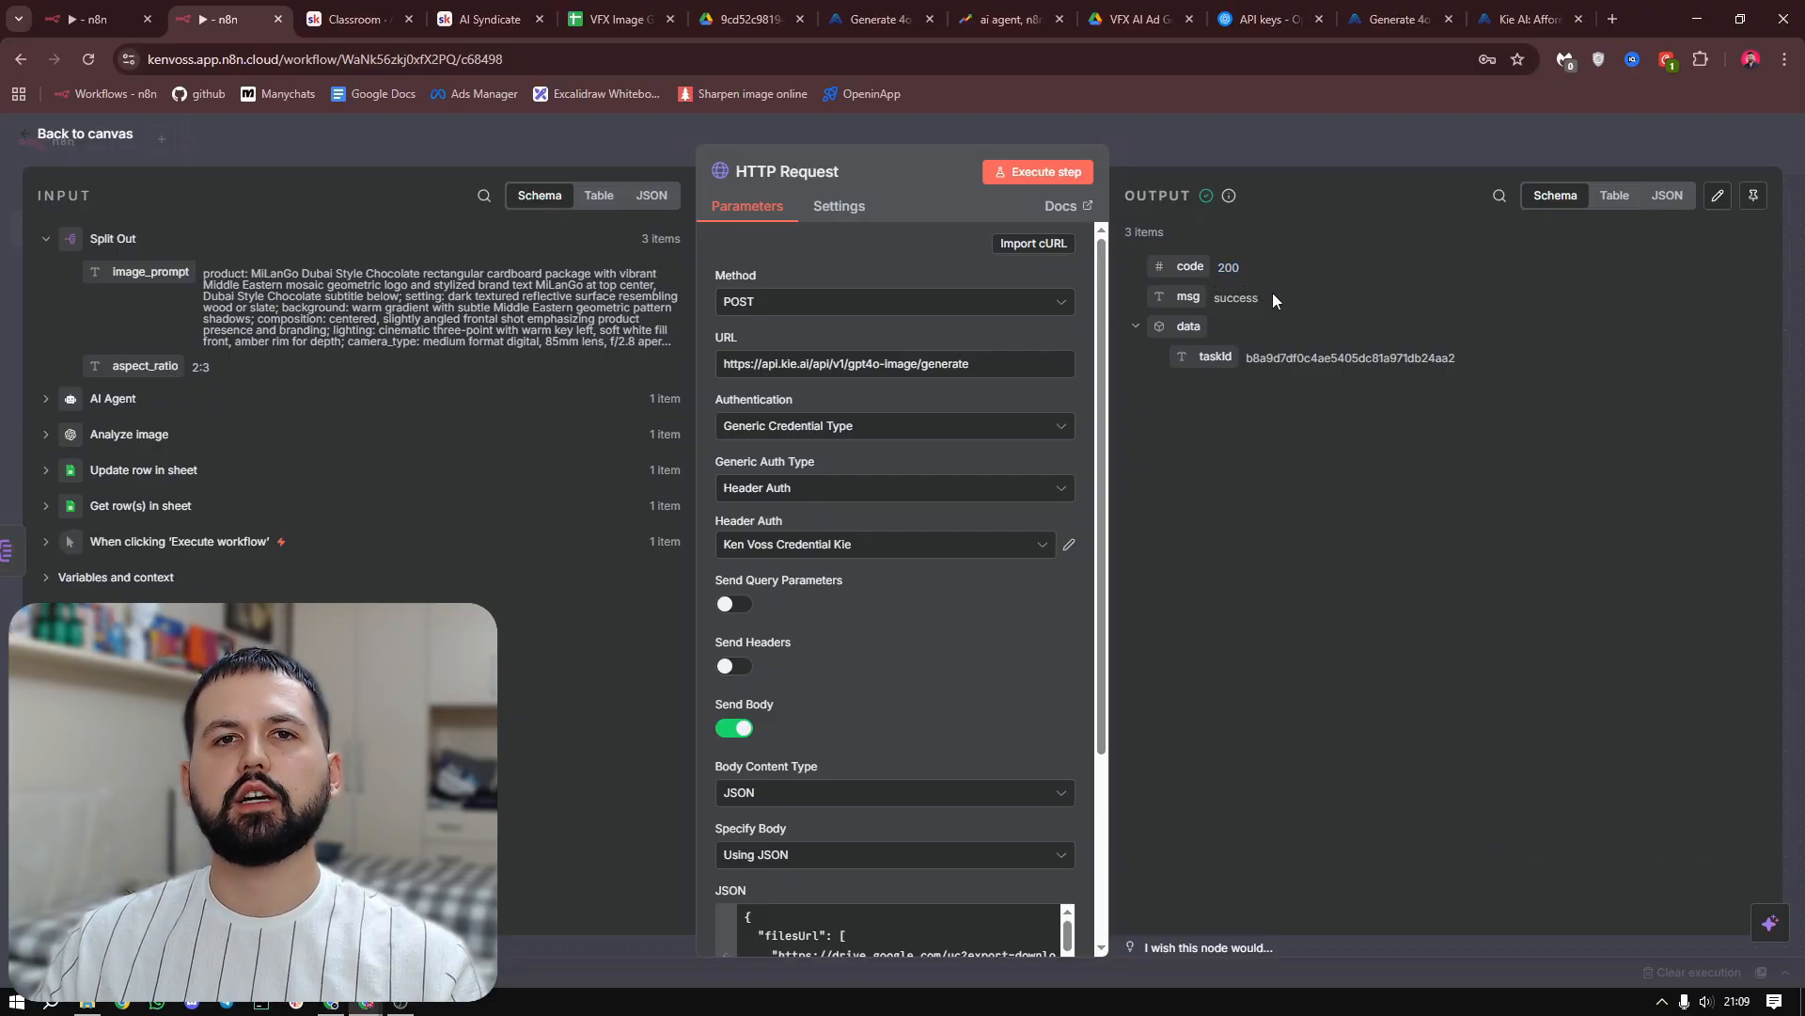
Add a Wait node after the HTTP Request node, set its wait amount to 120 seconds, and execute it
key("Escape")
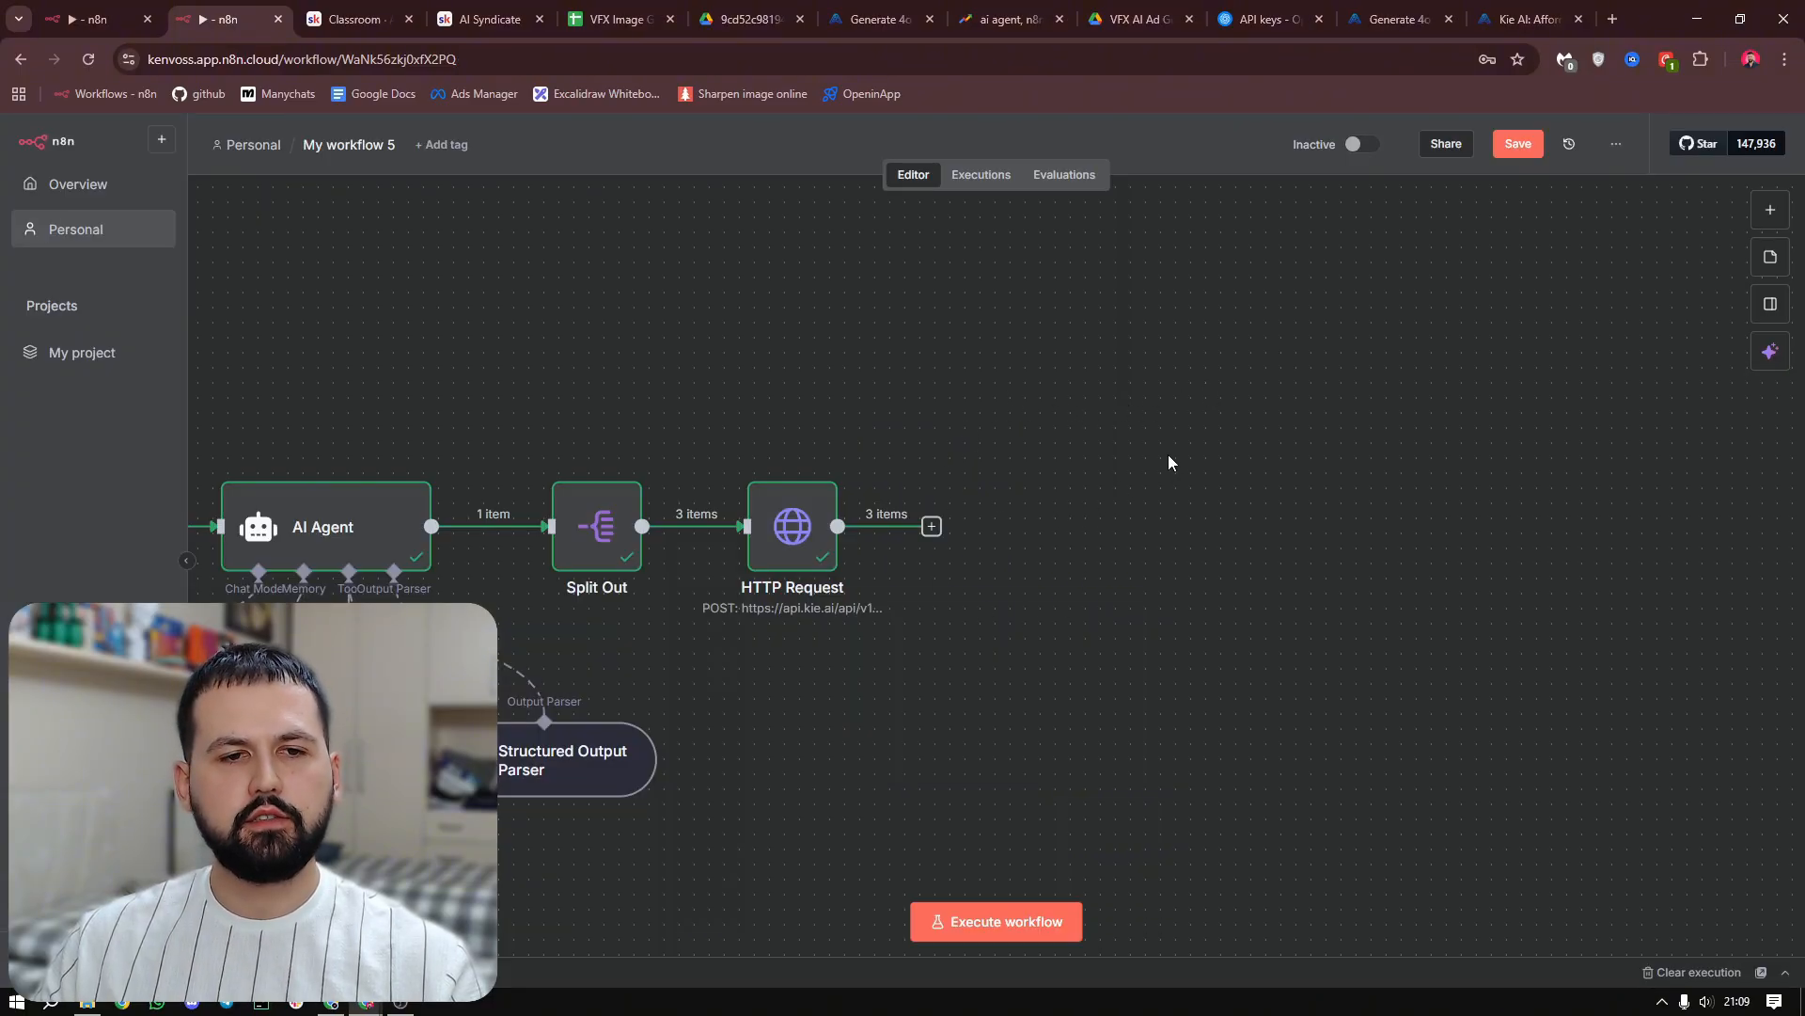
left_click(932, 528)
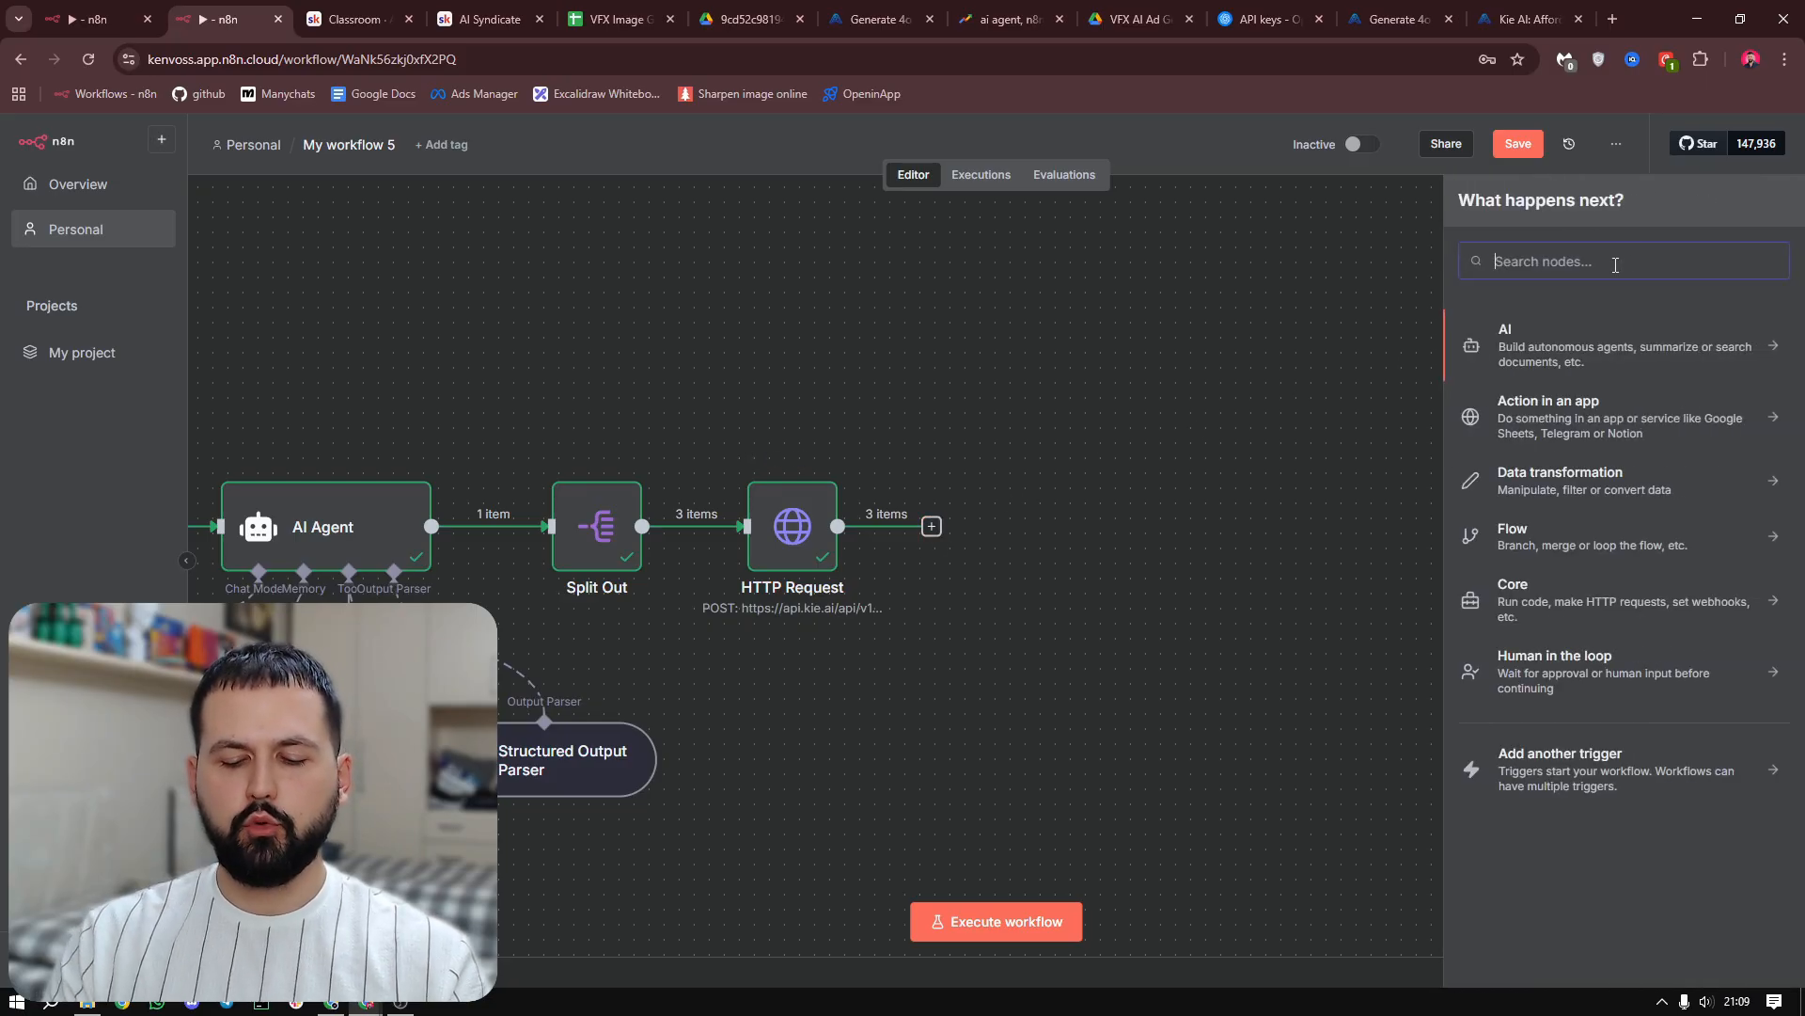
type("wait")
left_click(1572, 338)
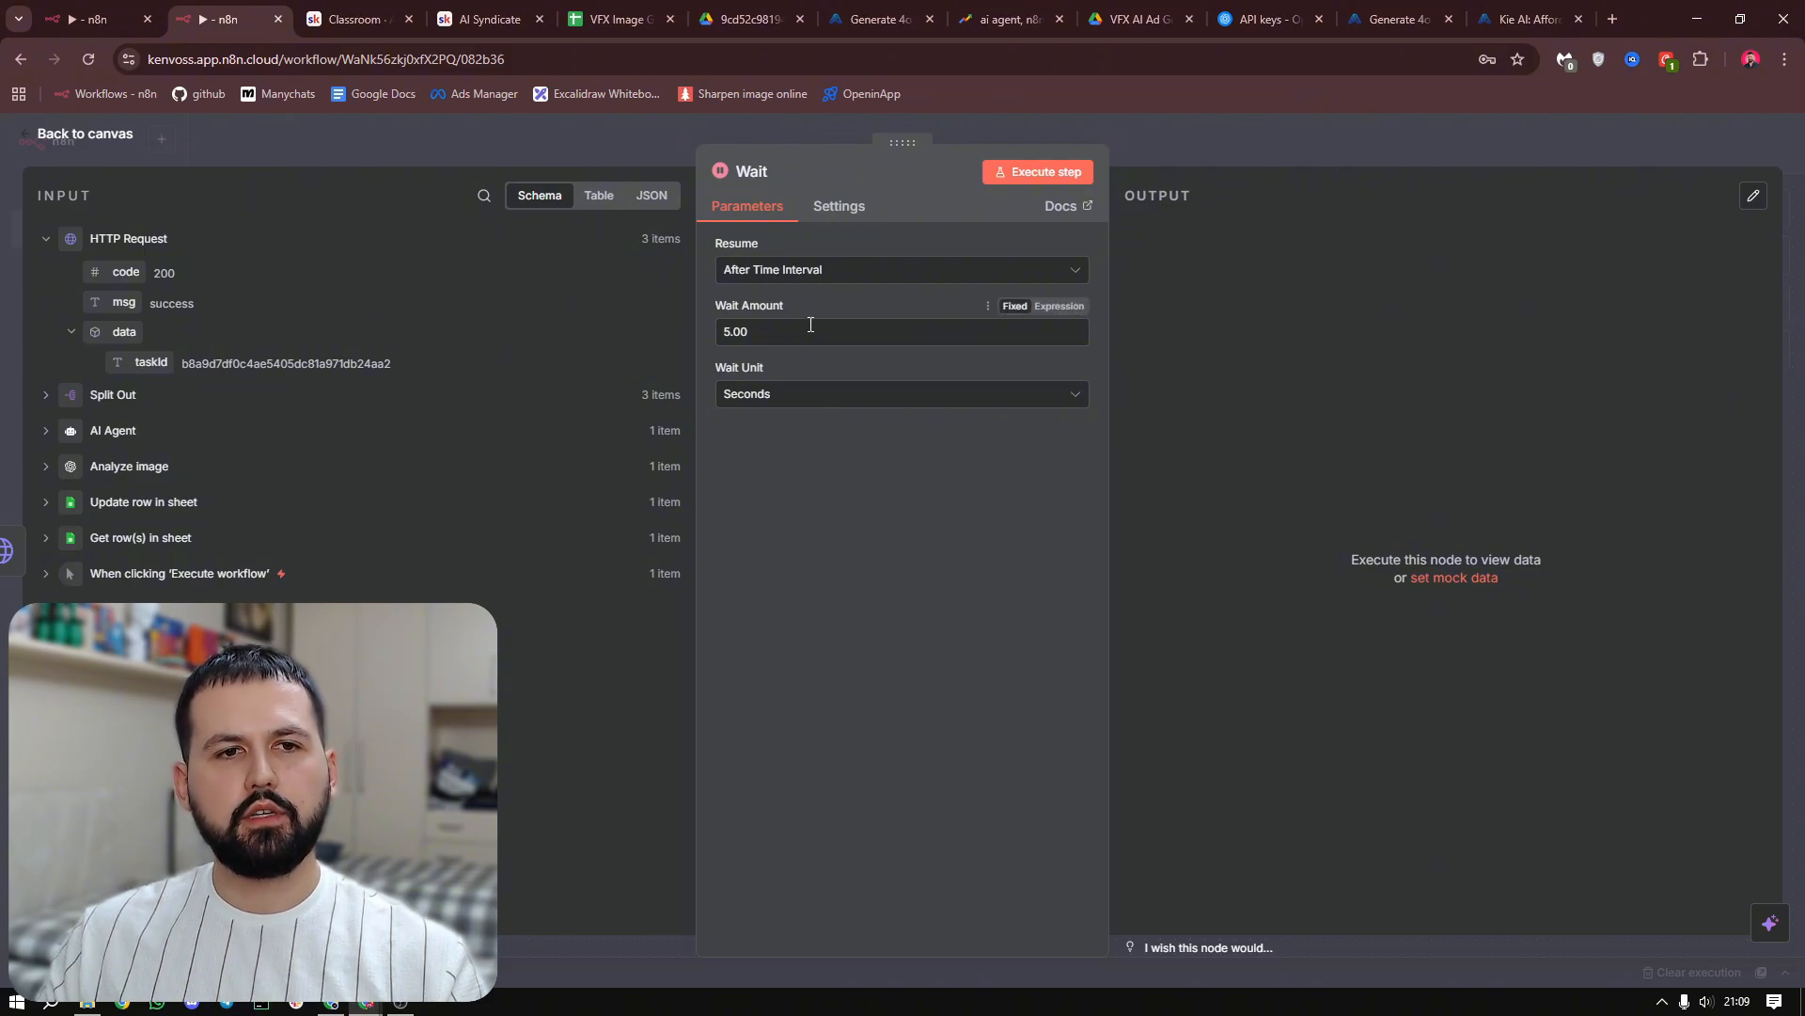
type("120")
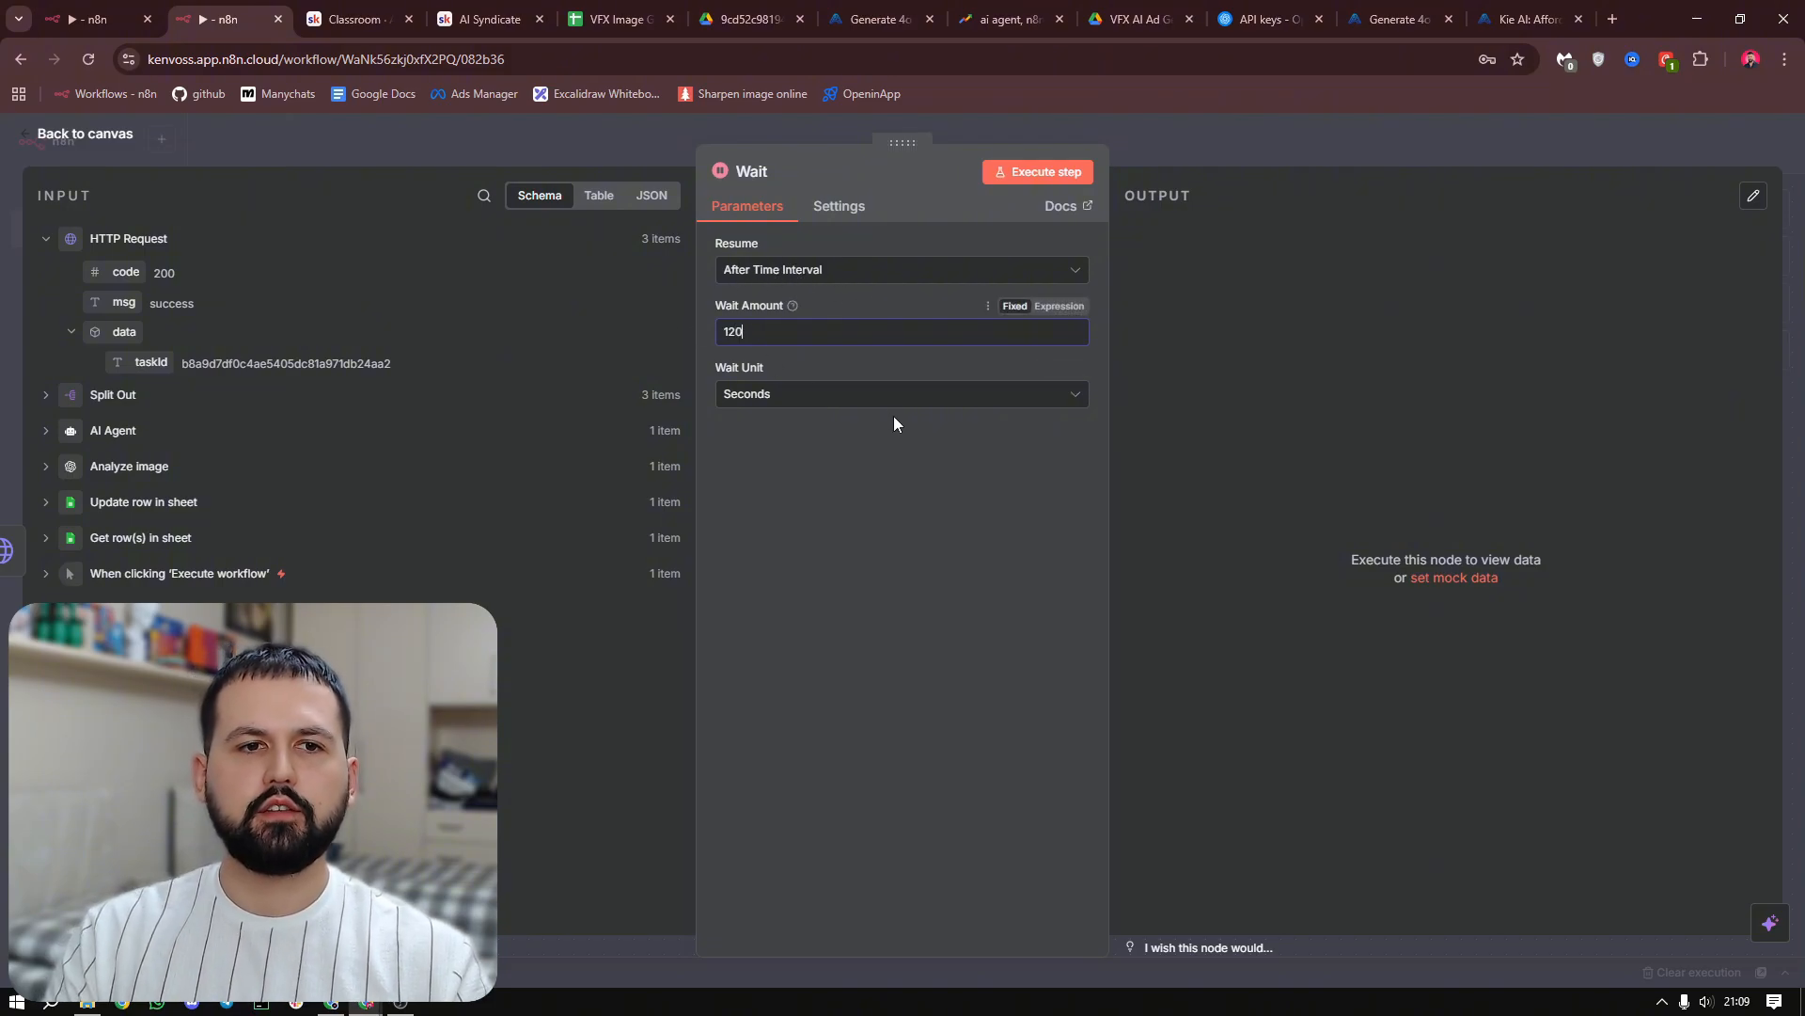
left_click(860, 460)
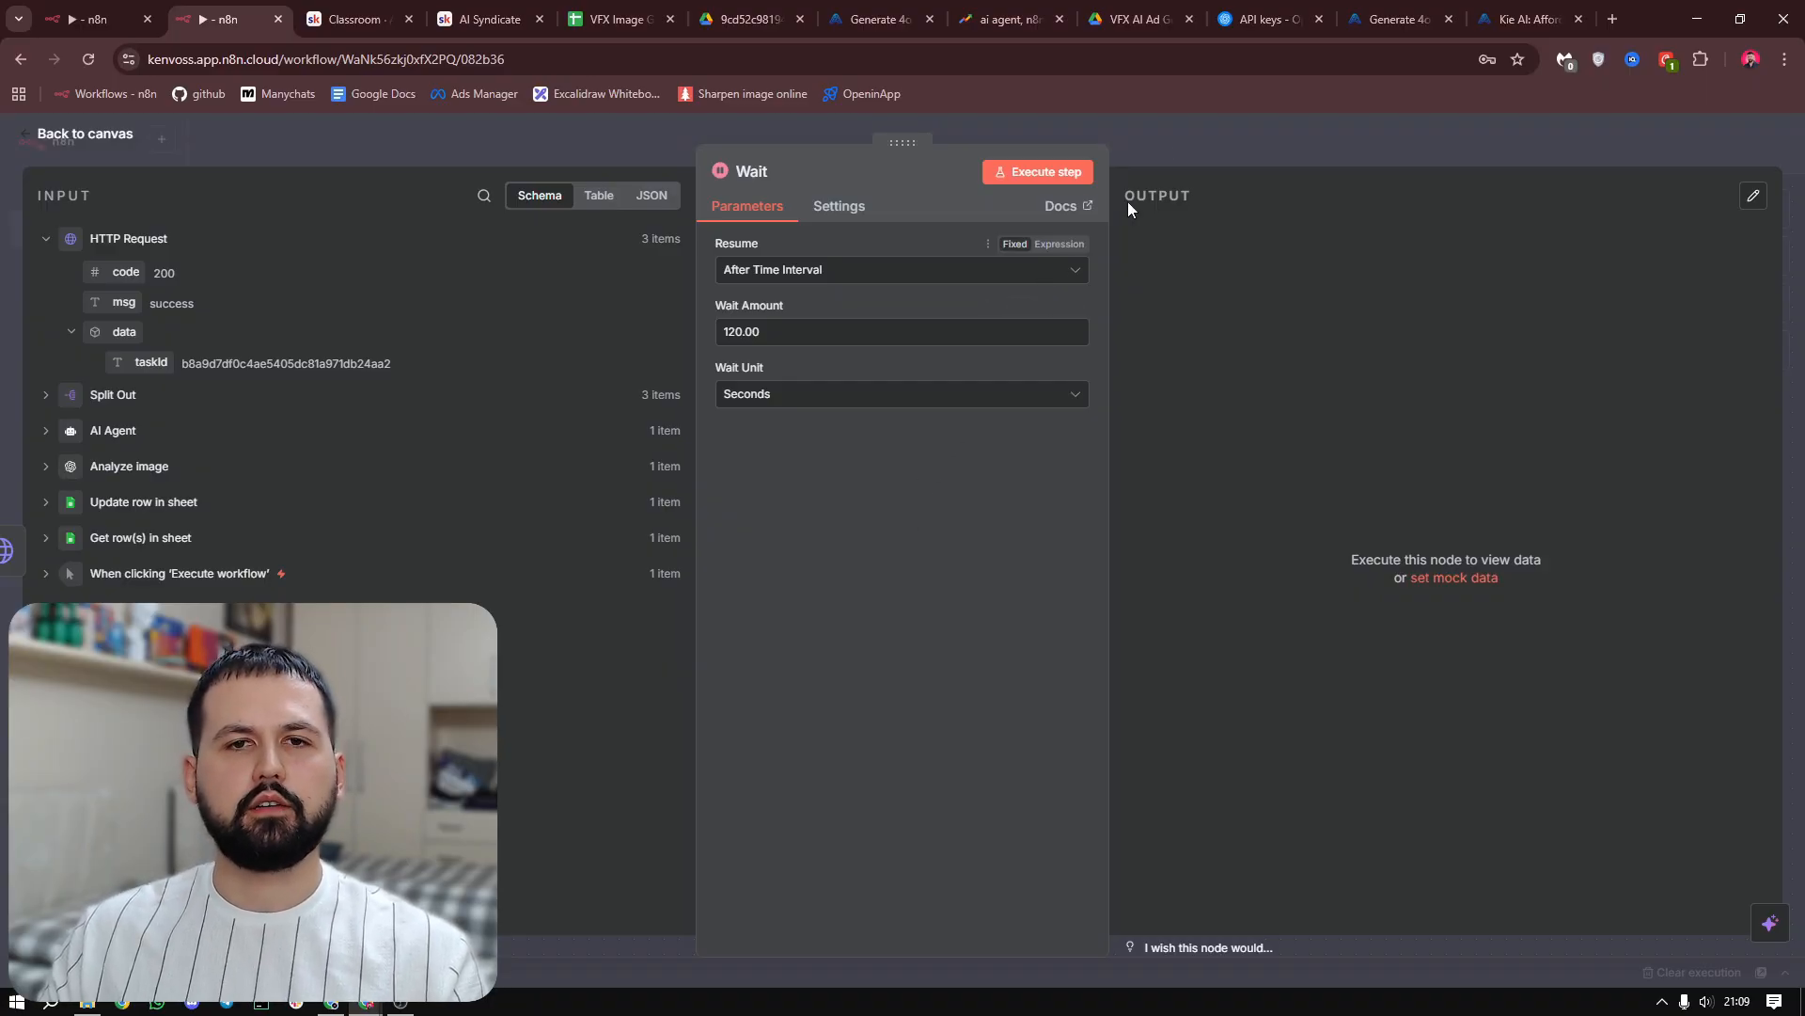
left_click(1040, 174)
key("Escape")
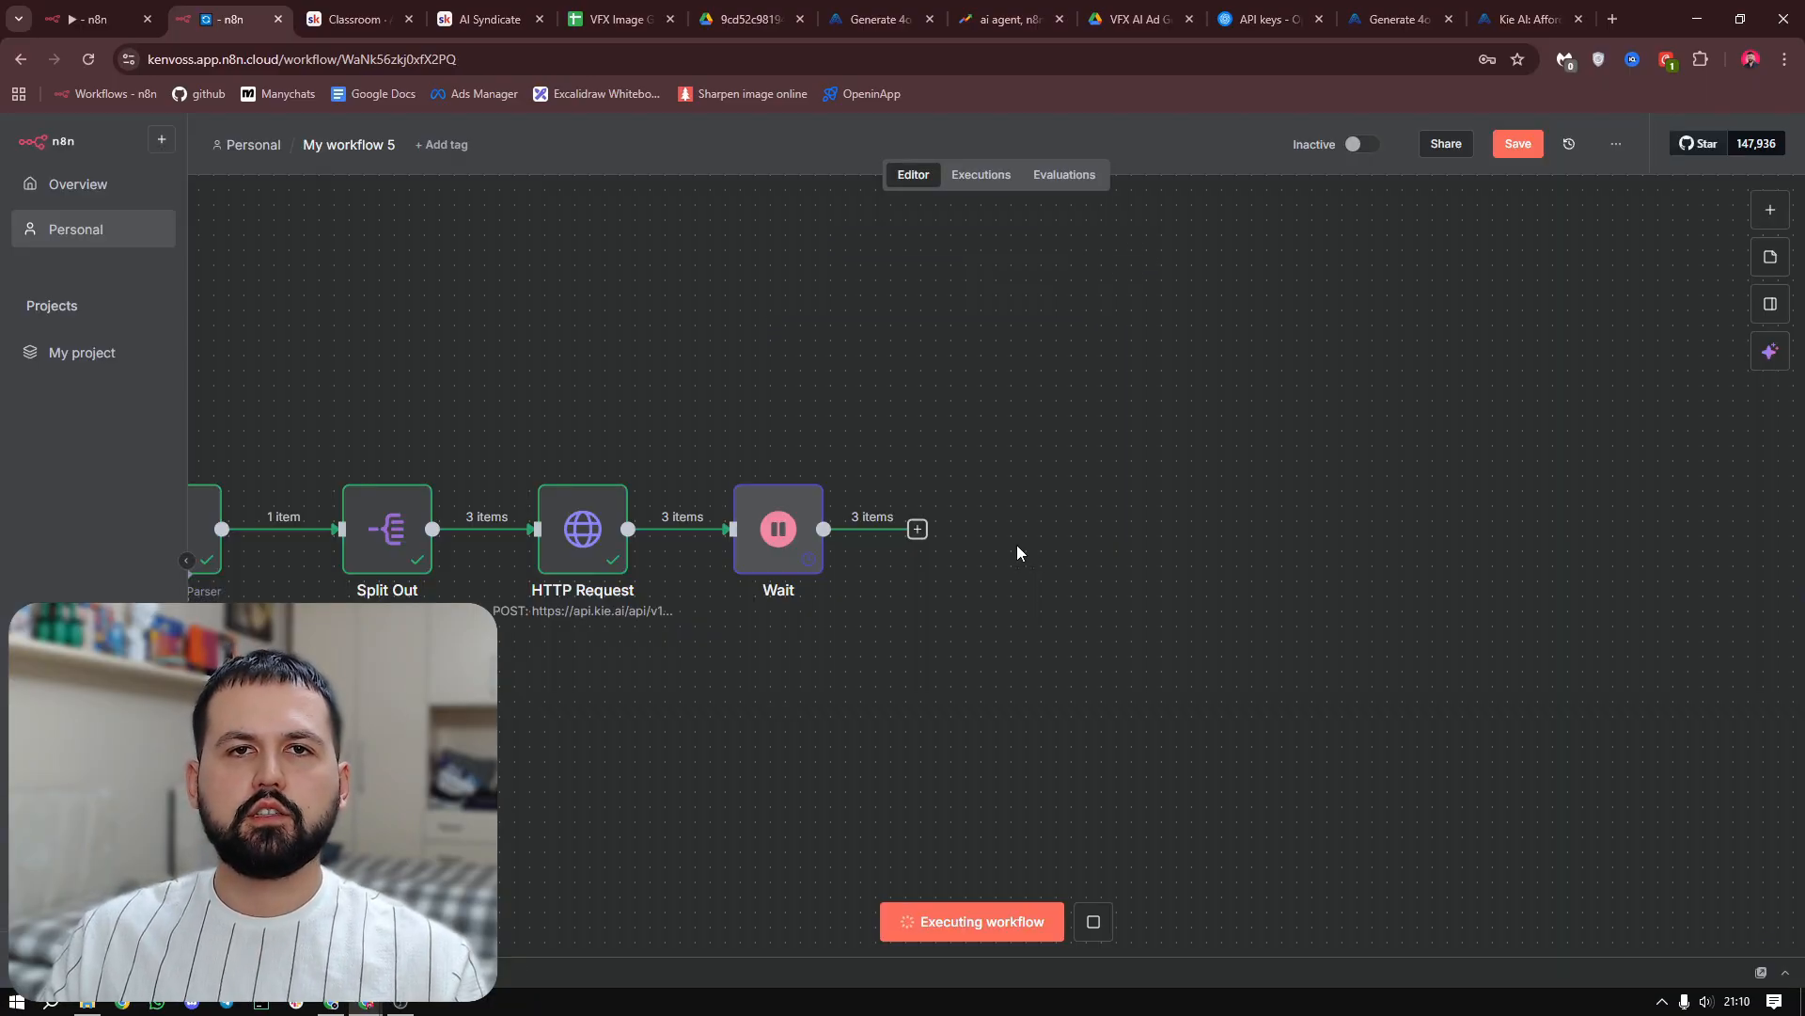
Add a second HTTP Request node after the Wait node
left_click(916, 529)
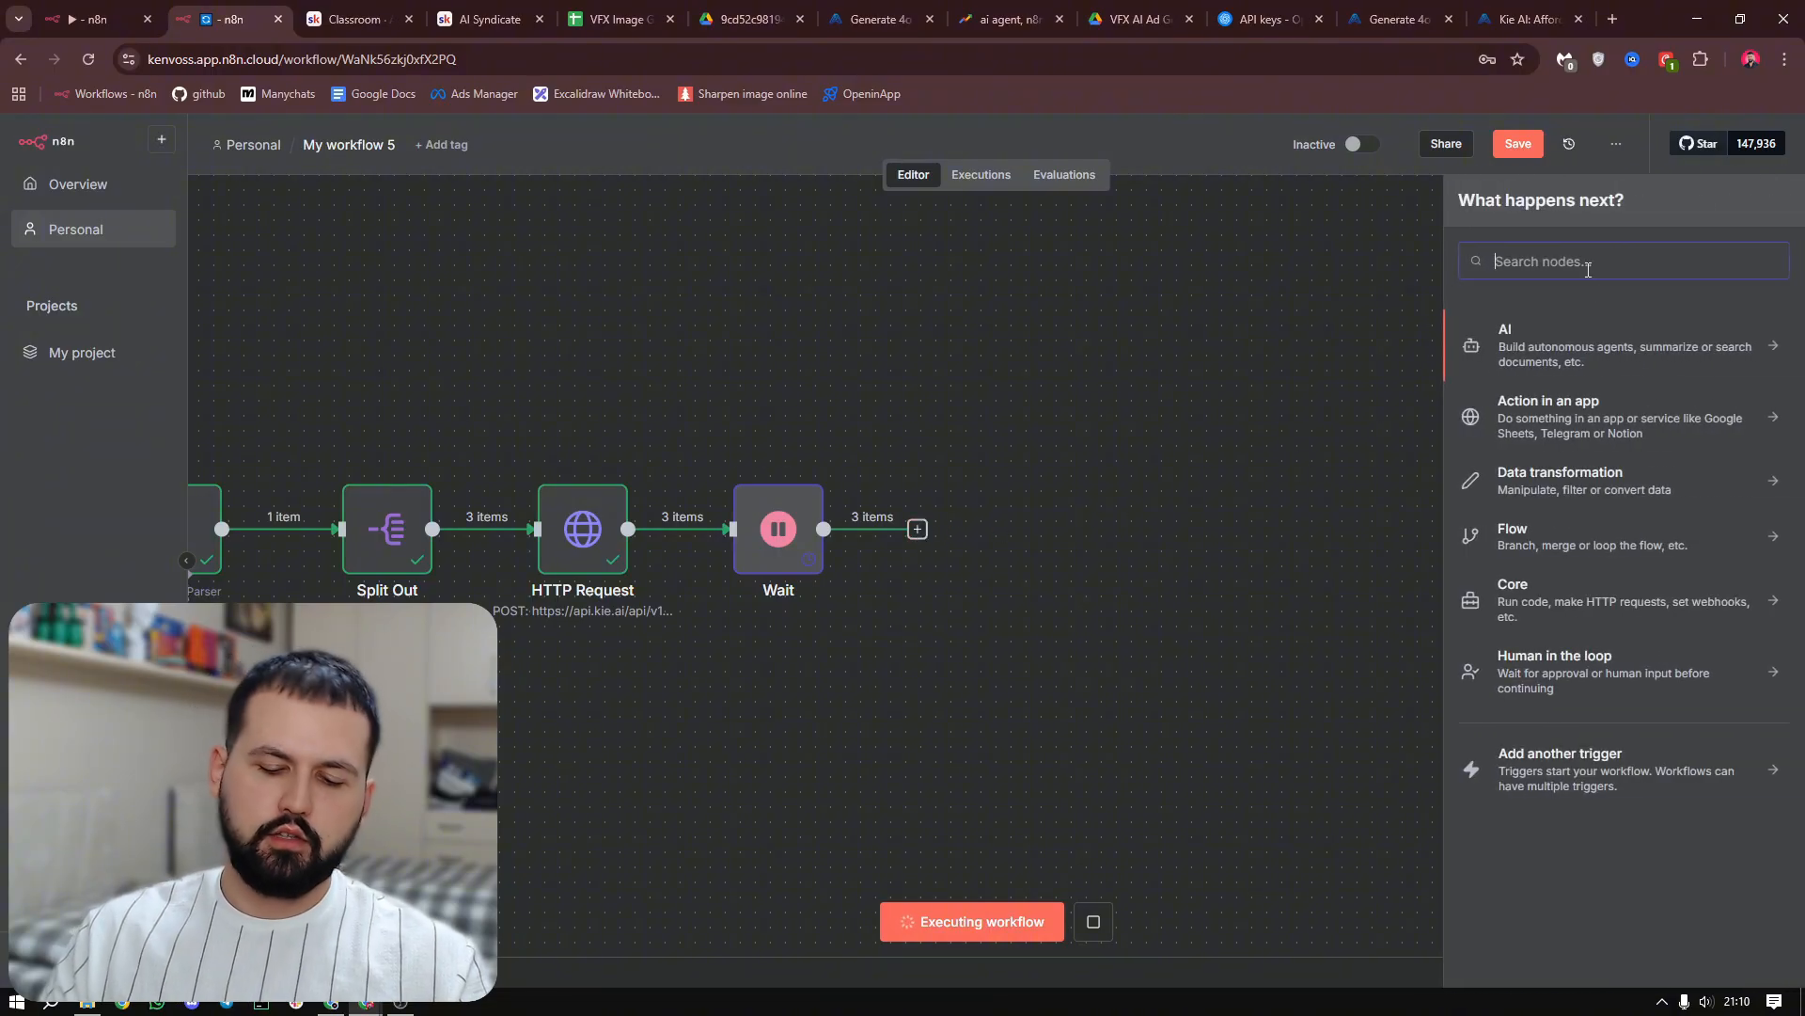
type("https")
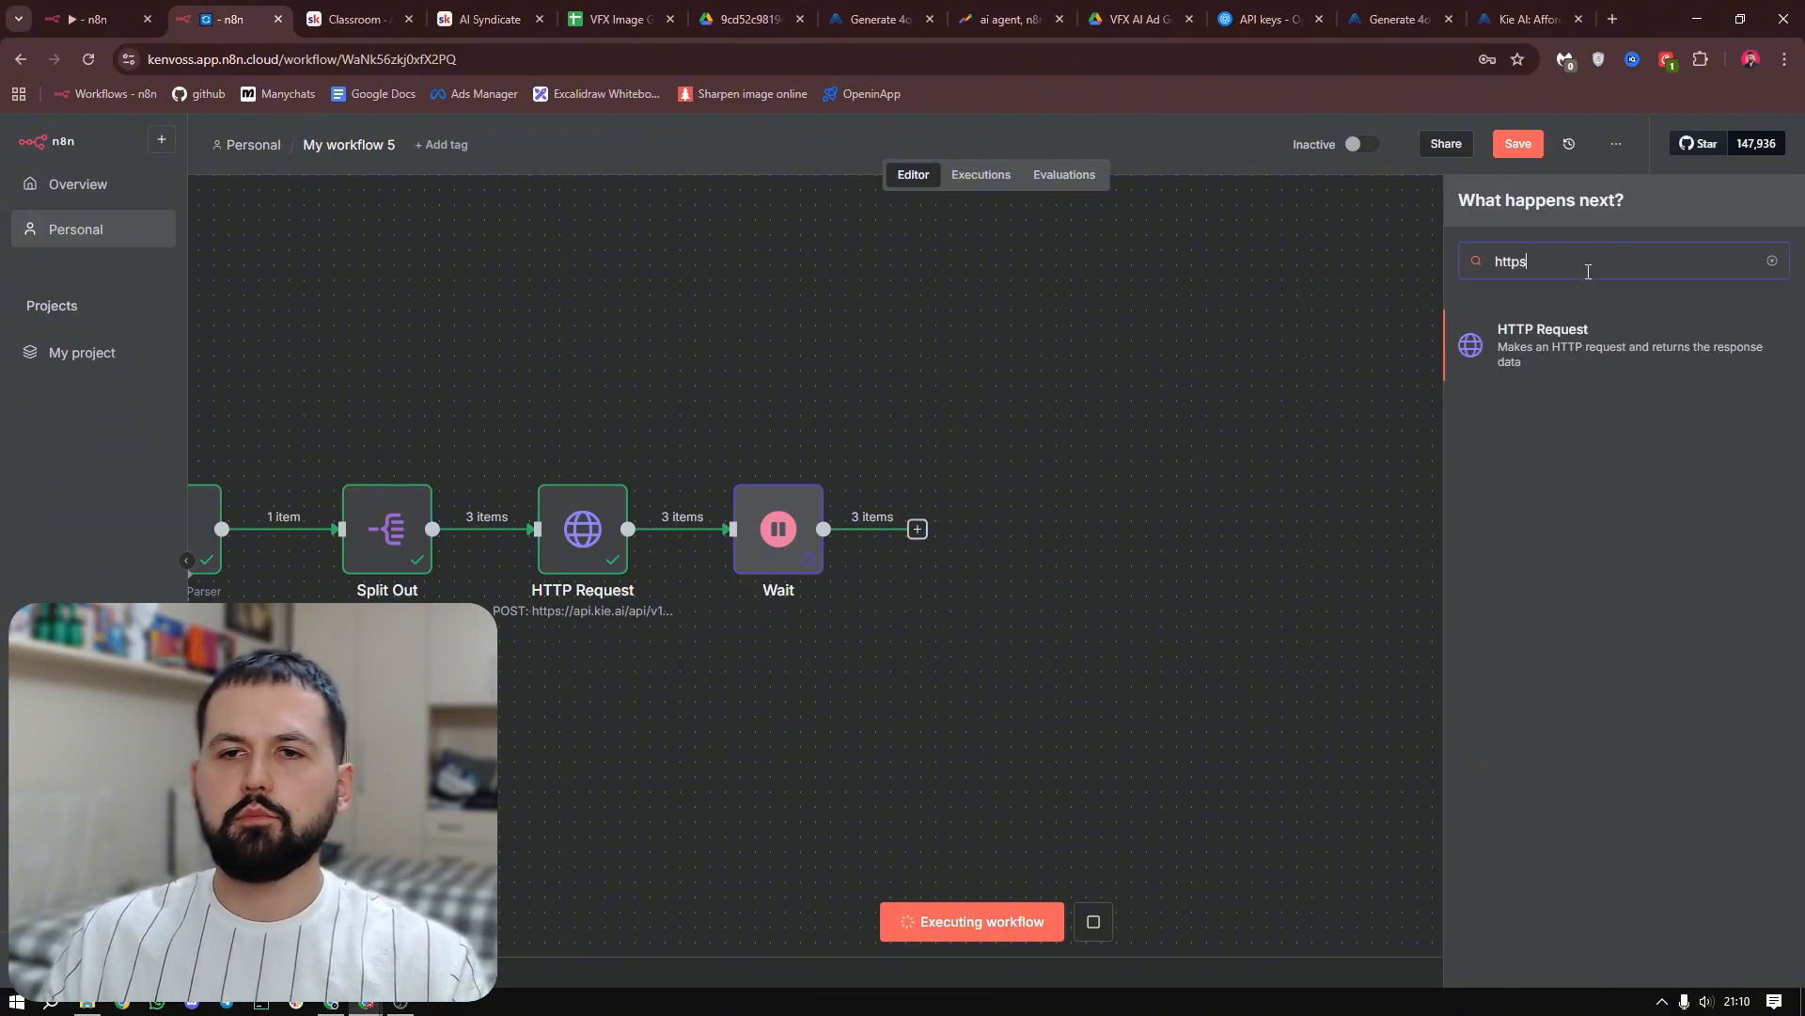
left_click(1587, 333)
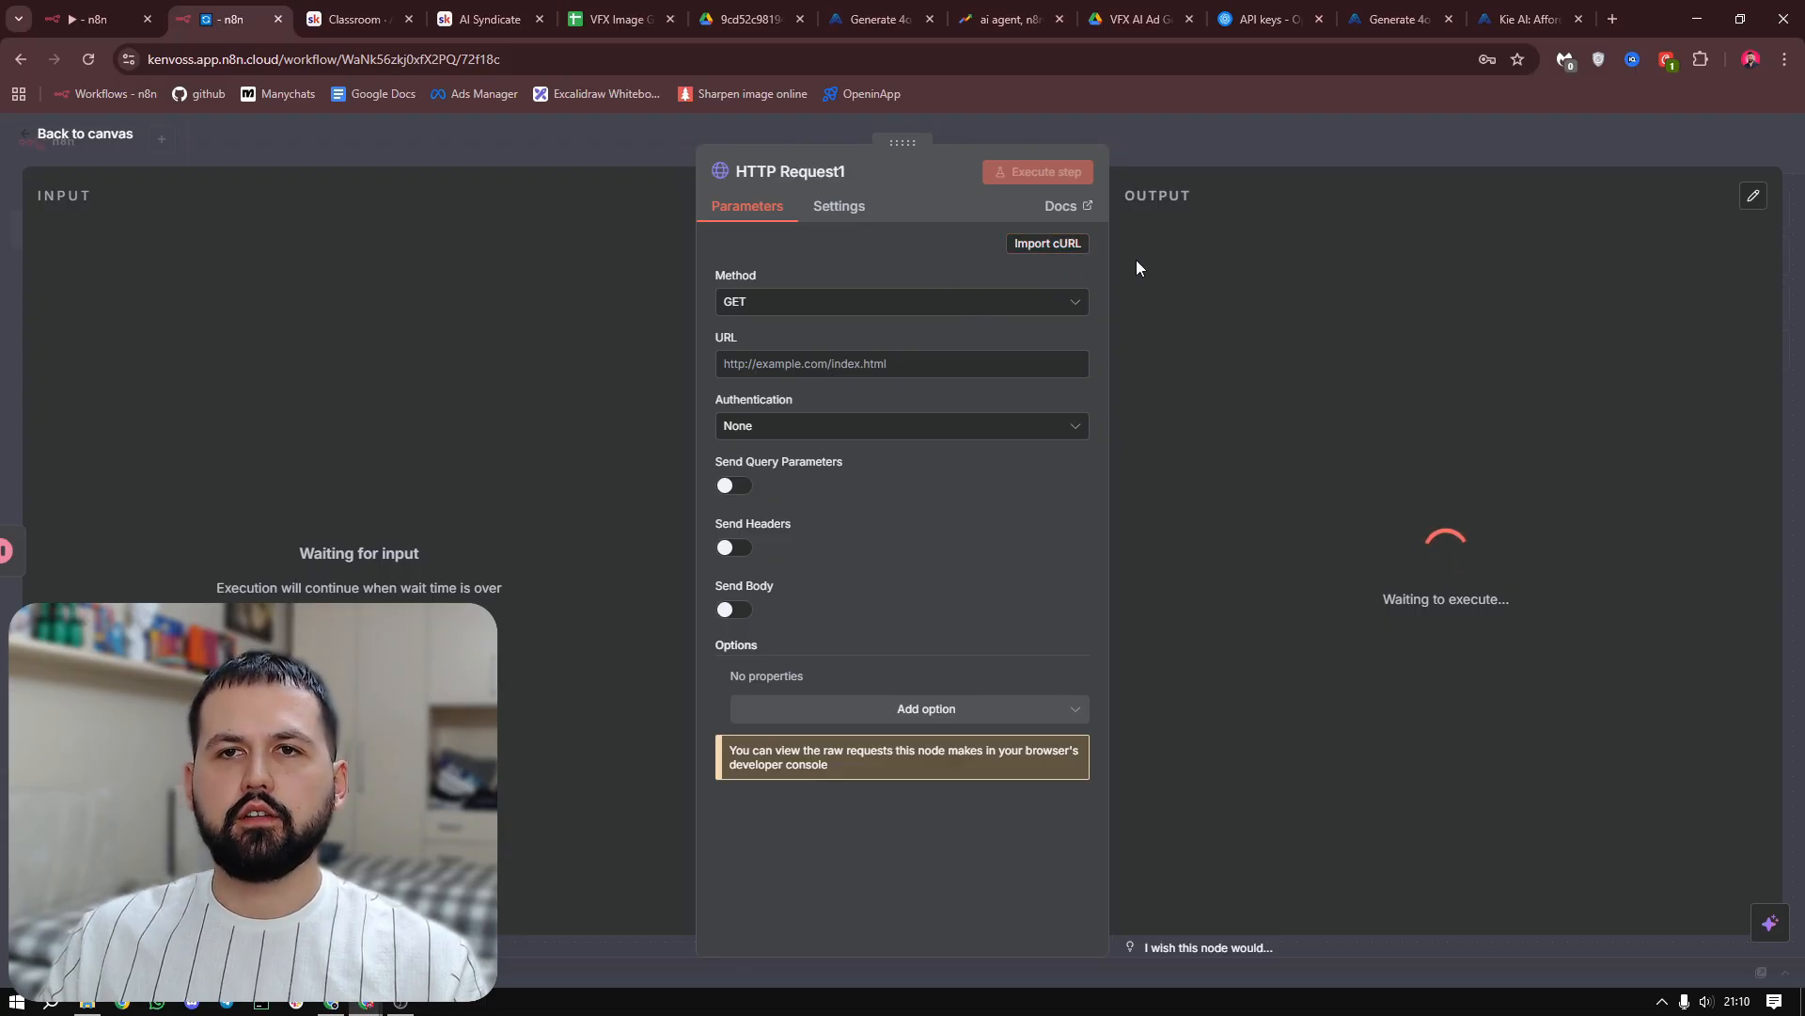
Copy the Get 4o Image Details cURL command from the Kie.ai docs and import it into the HTTP Request1 node in n8n
left_click(1393, 17)
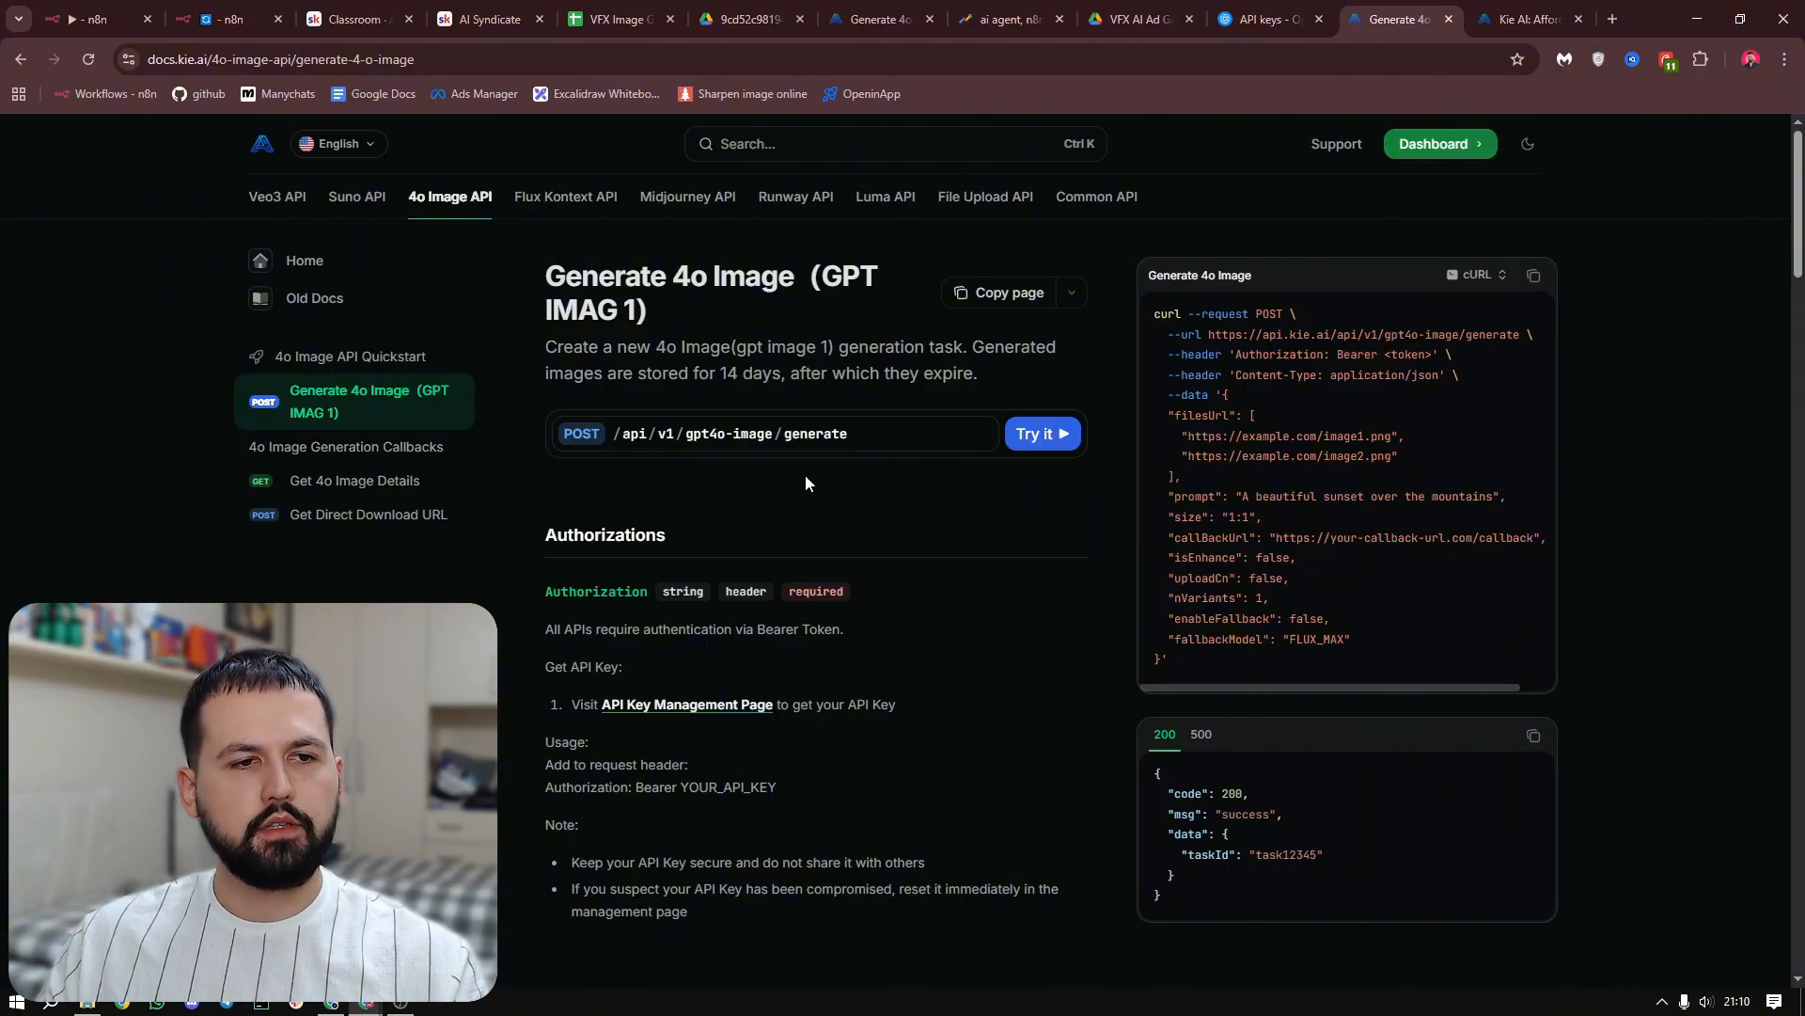
left_click(344, 491)
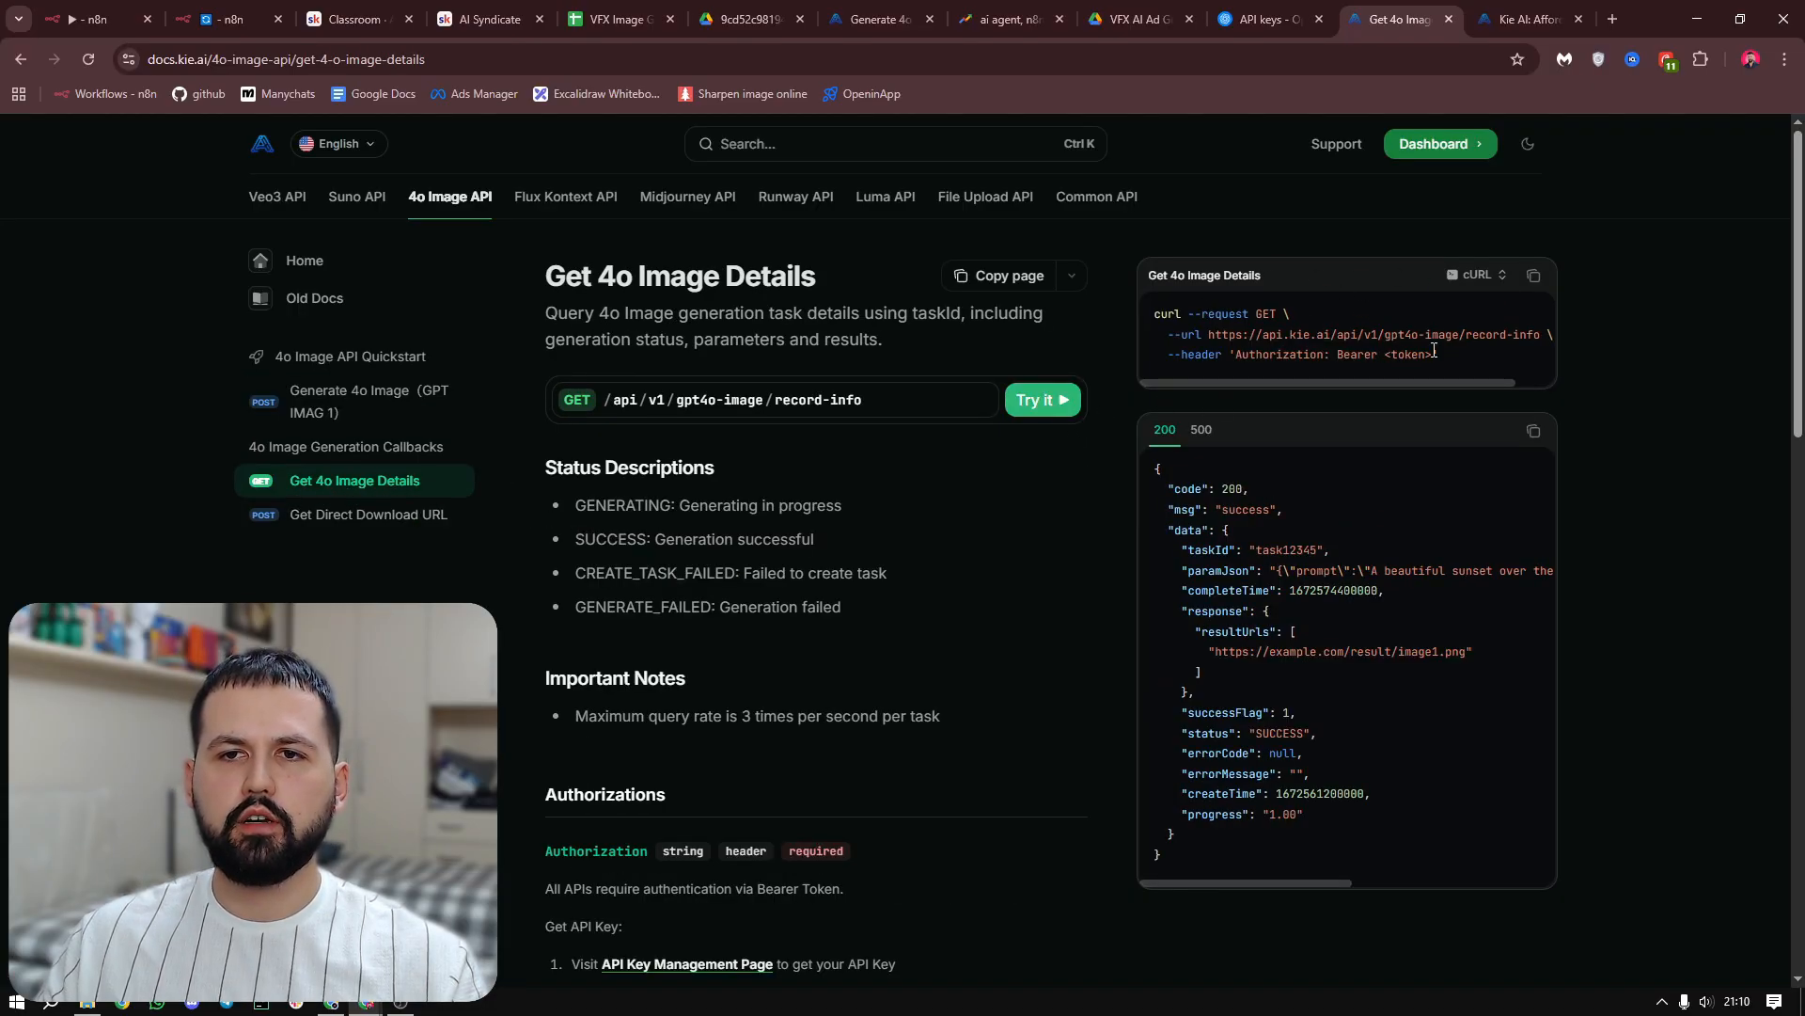
left_click(1534, 274)
left_click(236, 11)
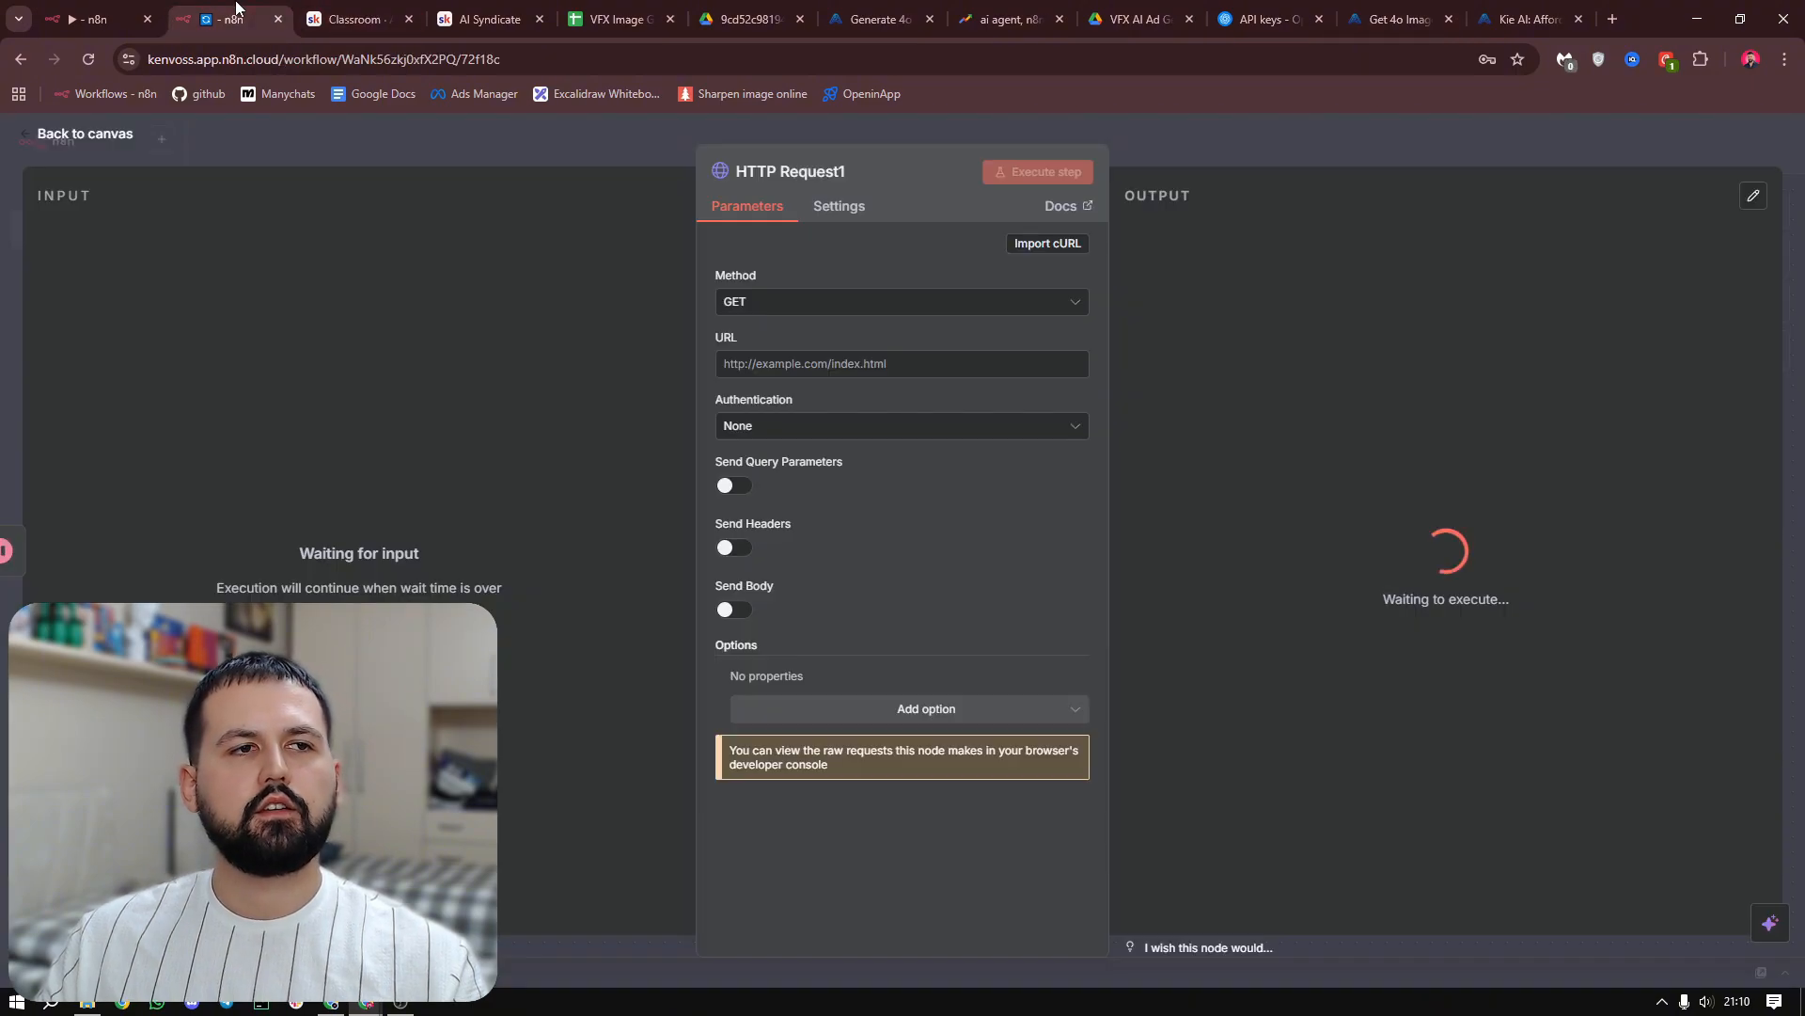
left_click(1042, 248)
key("ctrl+v")
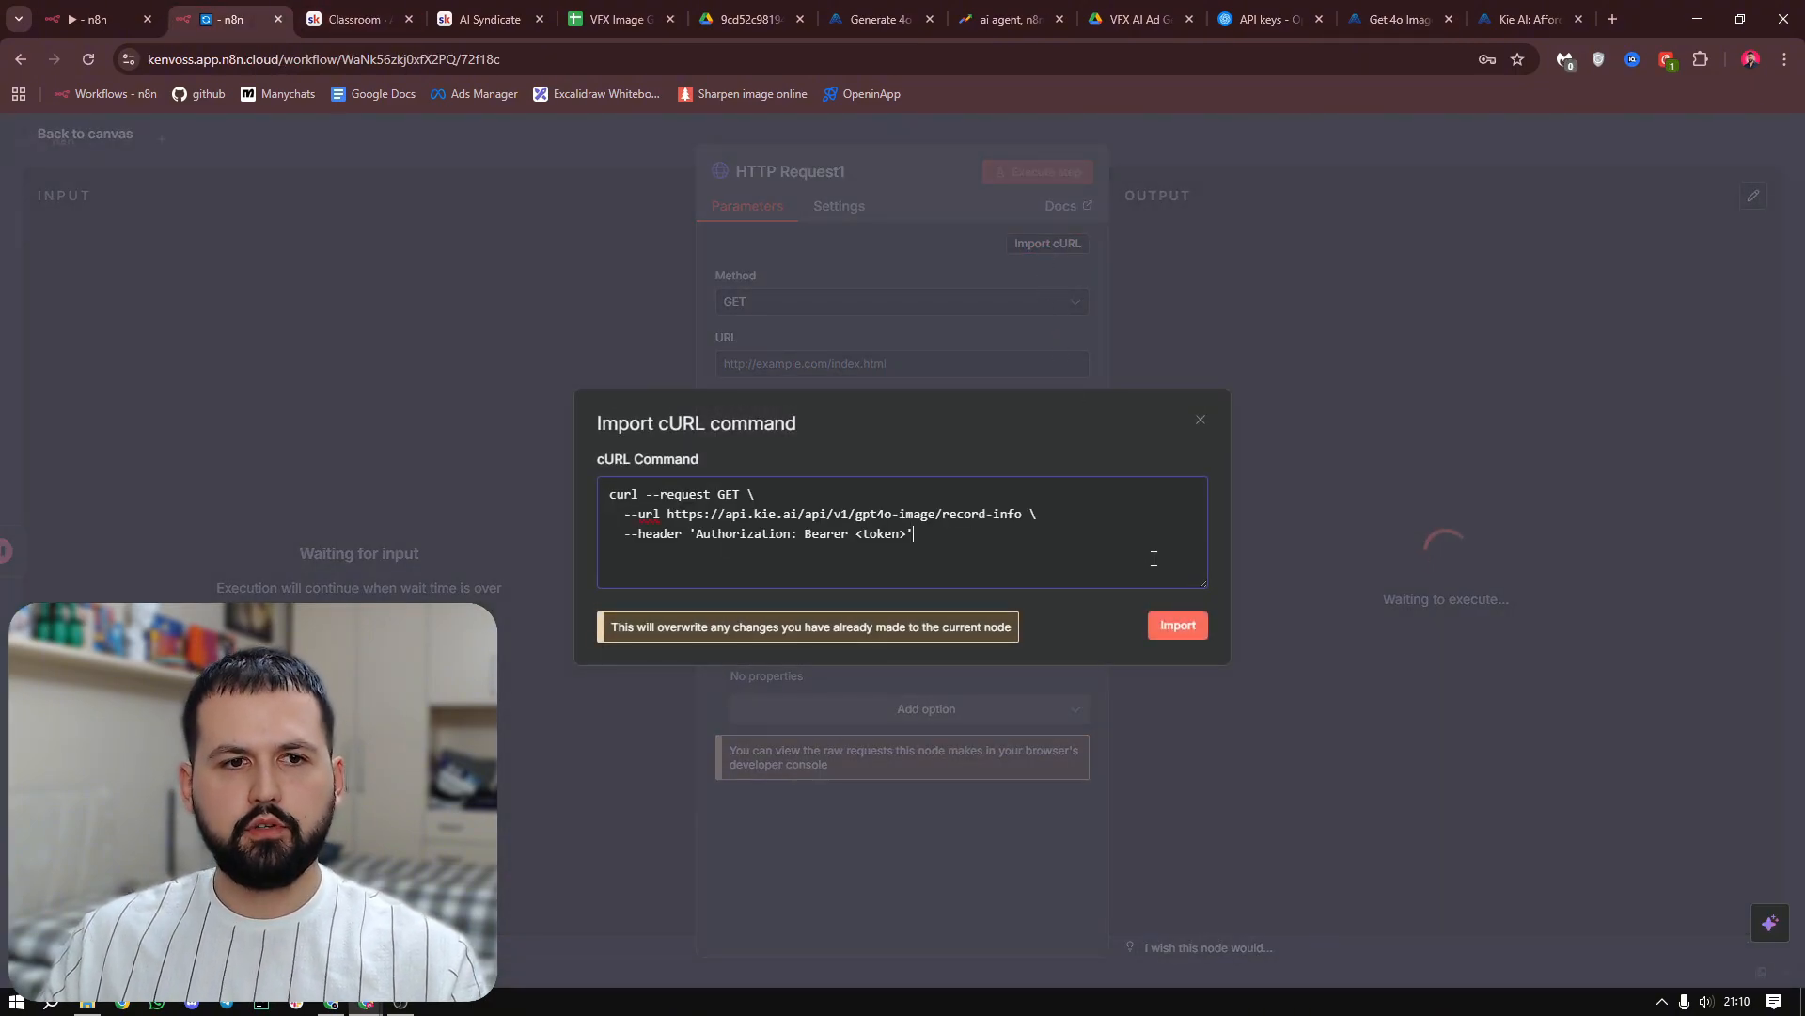
left_click(1178, 626)
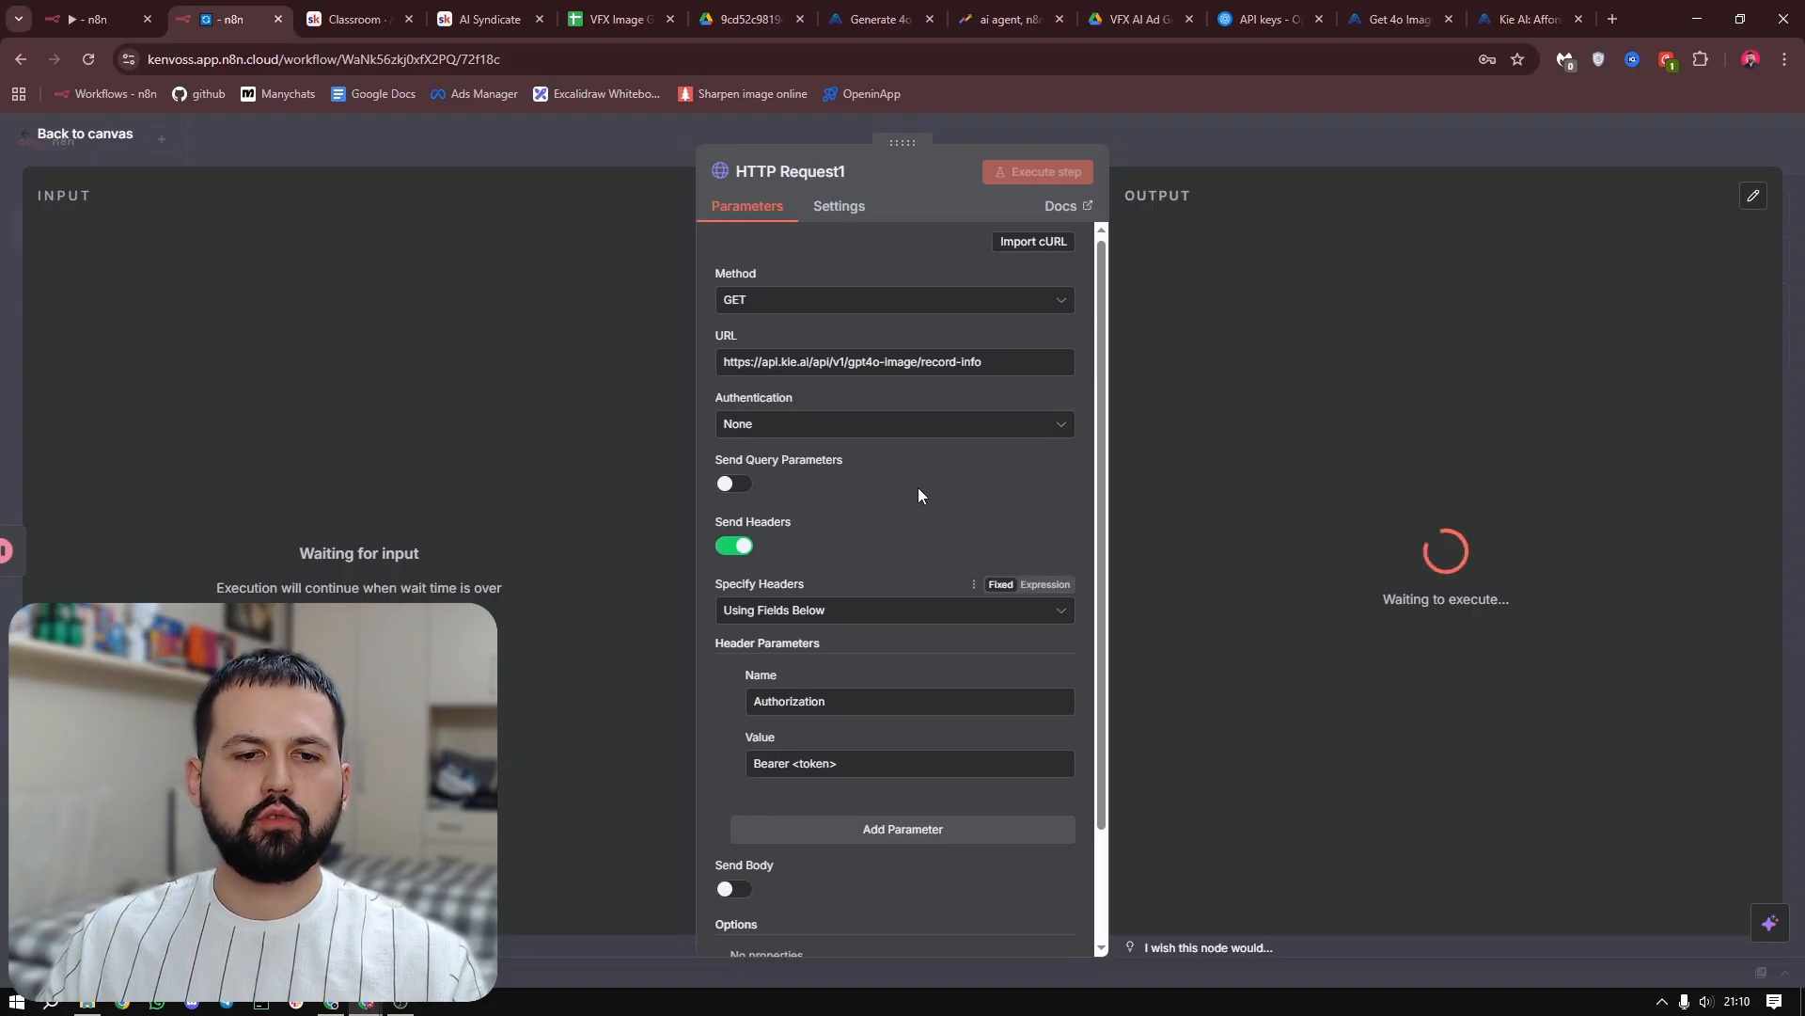
Turn off Send Headers and set authentication to Generic Credential Type with Header Auth, using the saved Kie credential
scroll(919, 489, "down", 1)
left_click_drag(795, 673, 862, 676)
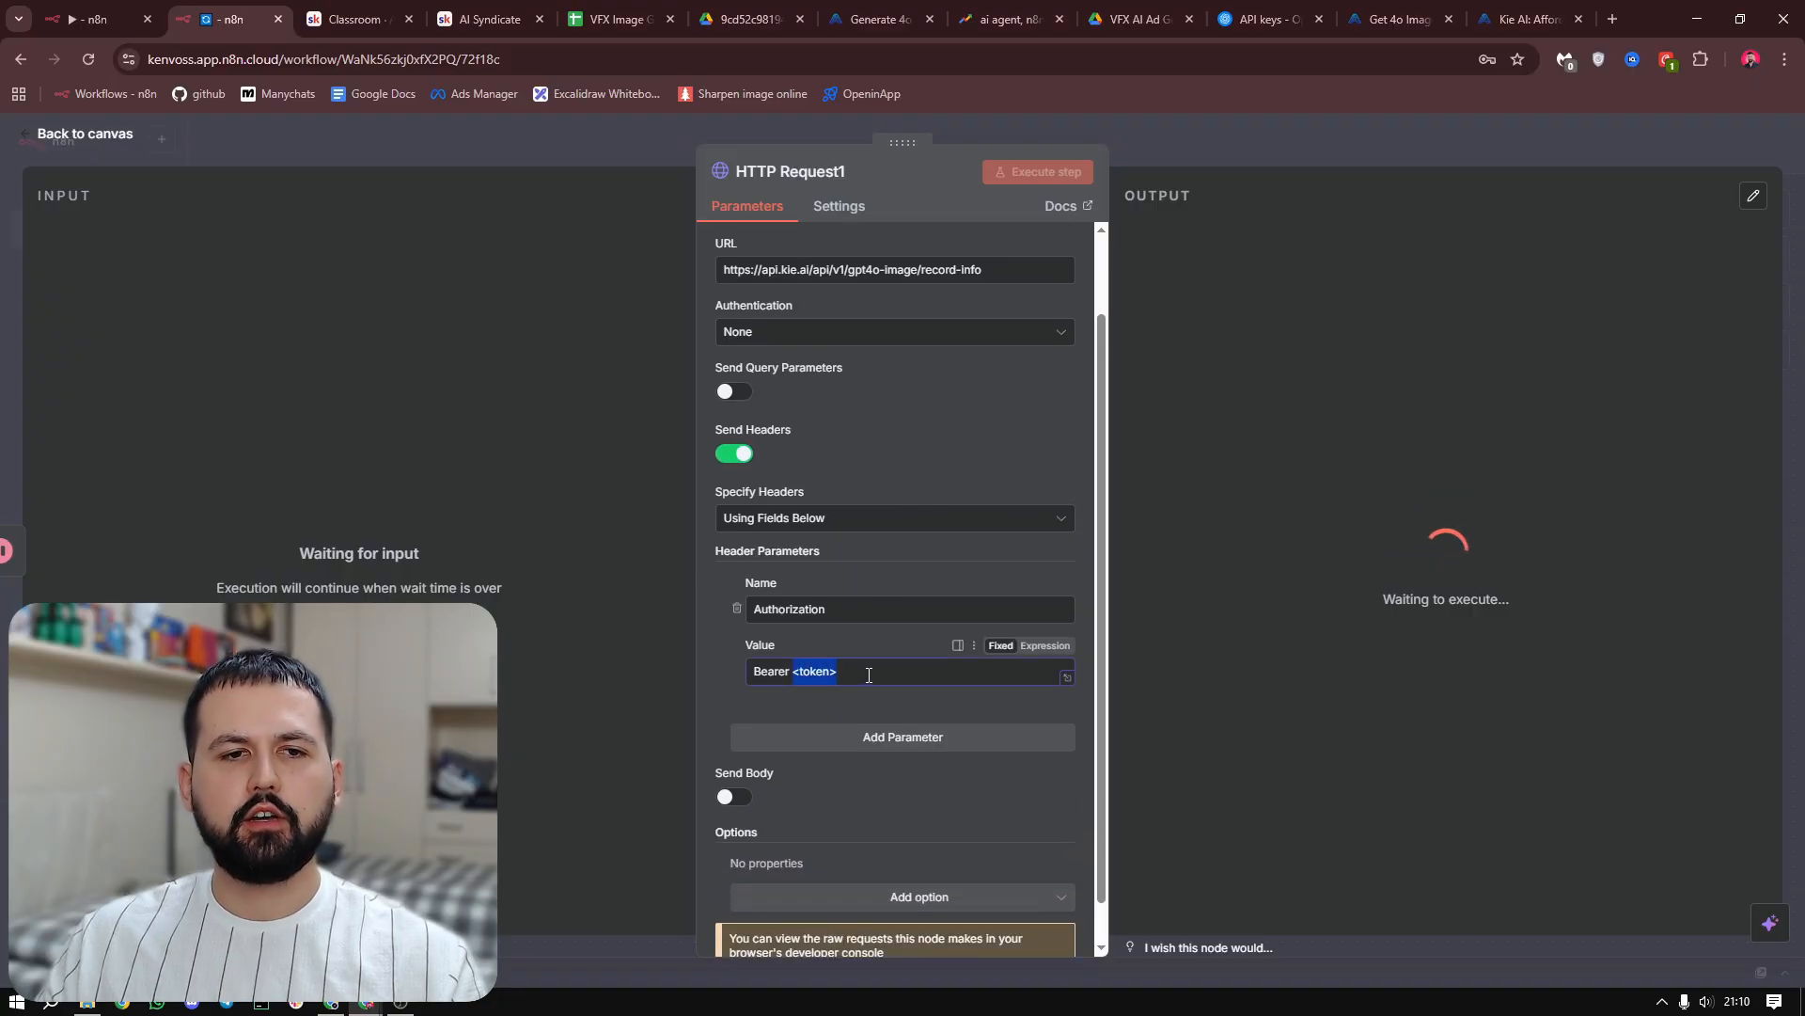
scroll(928, 522, "up", 1)
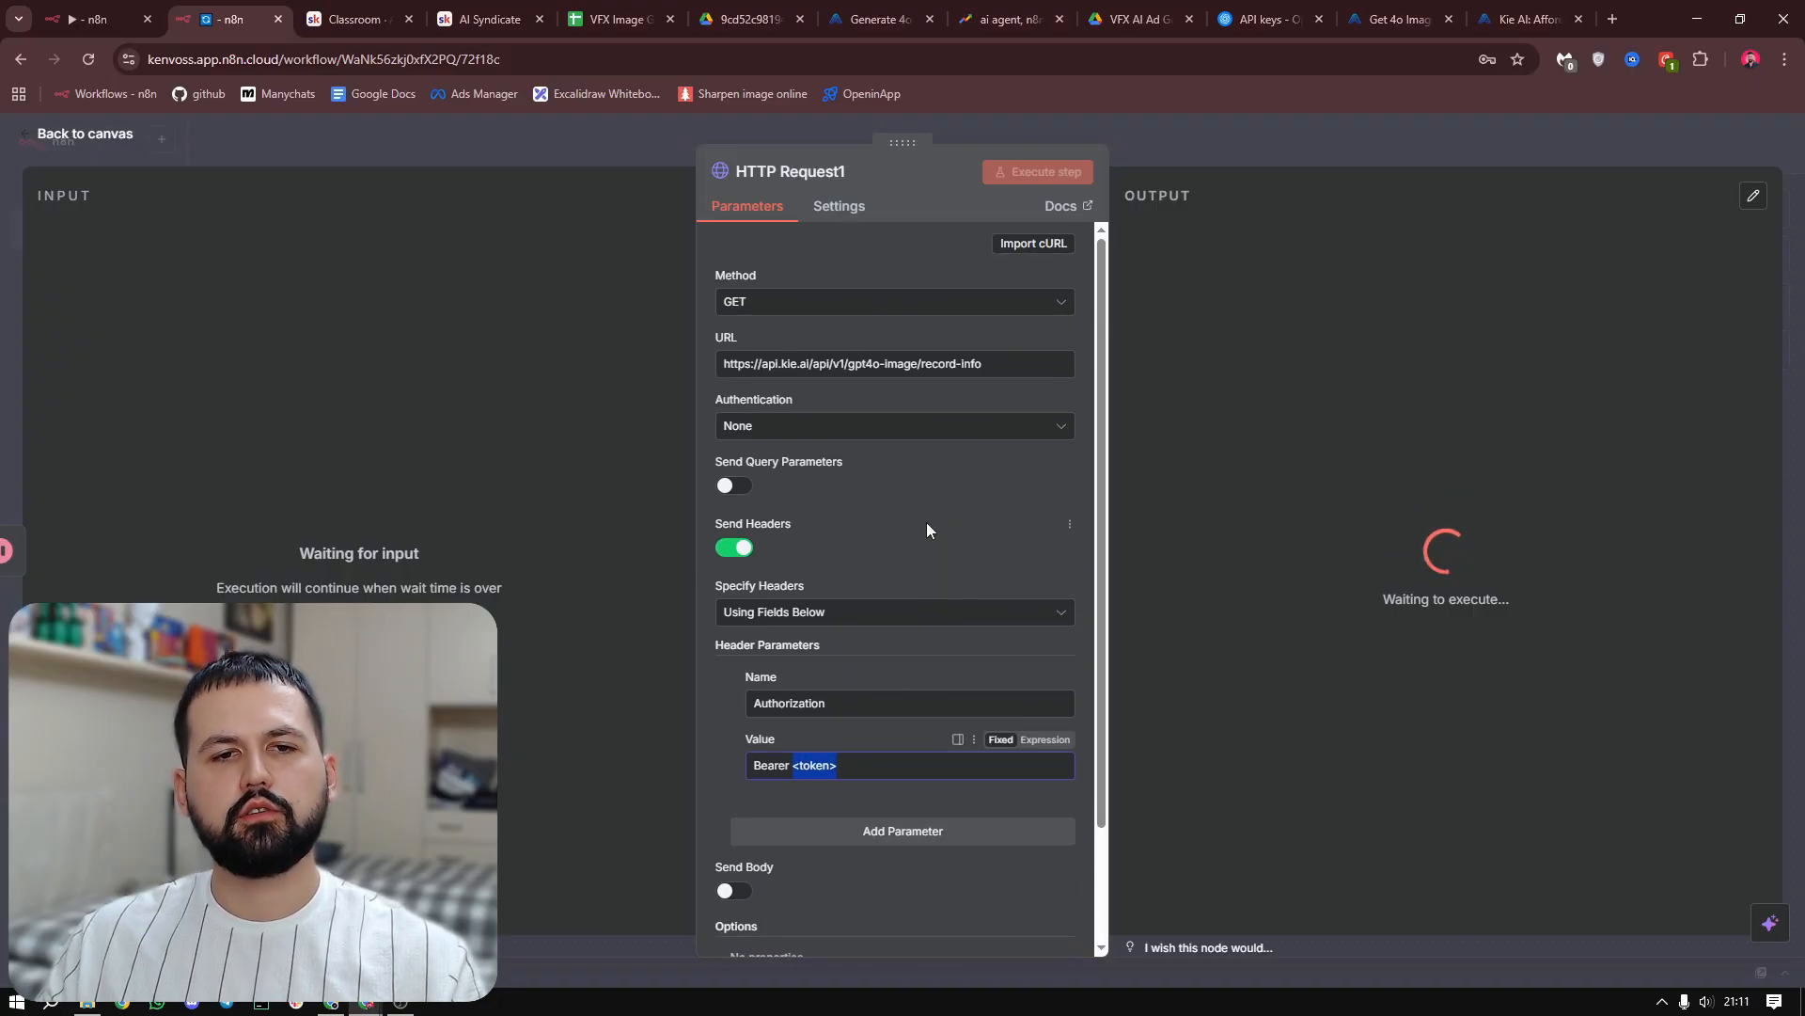
left_click(732, 547)
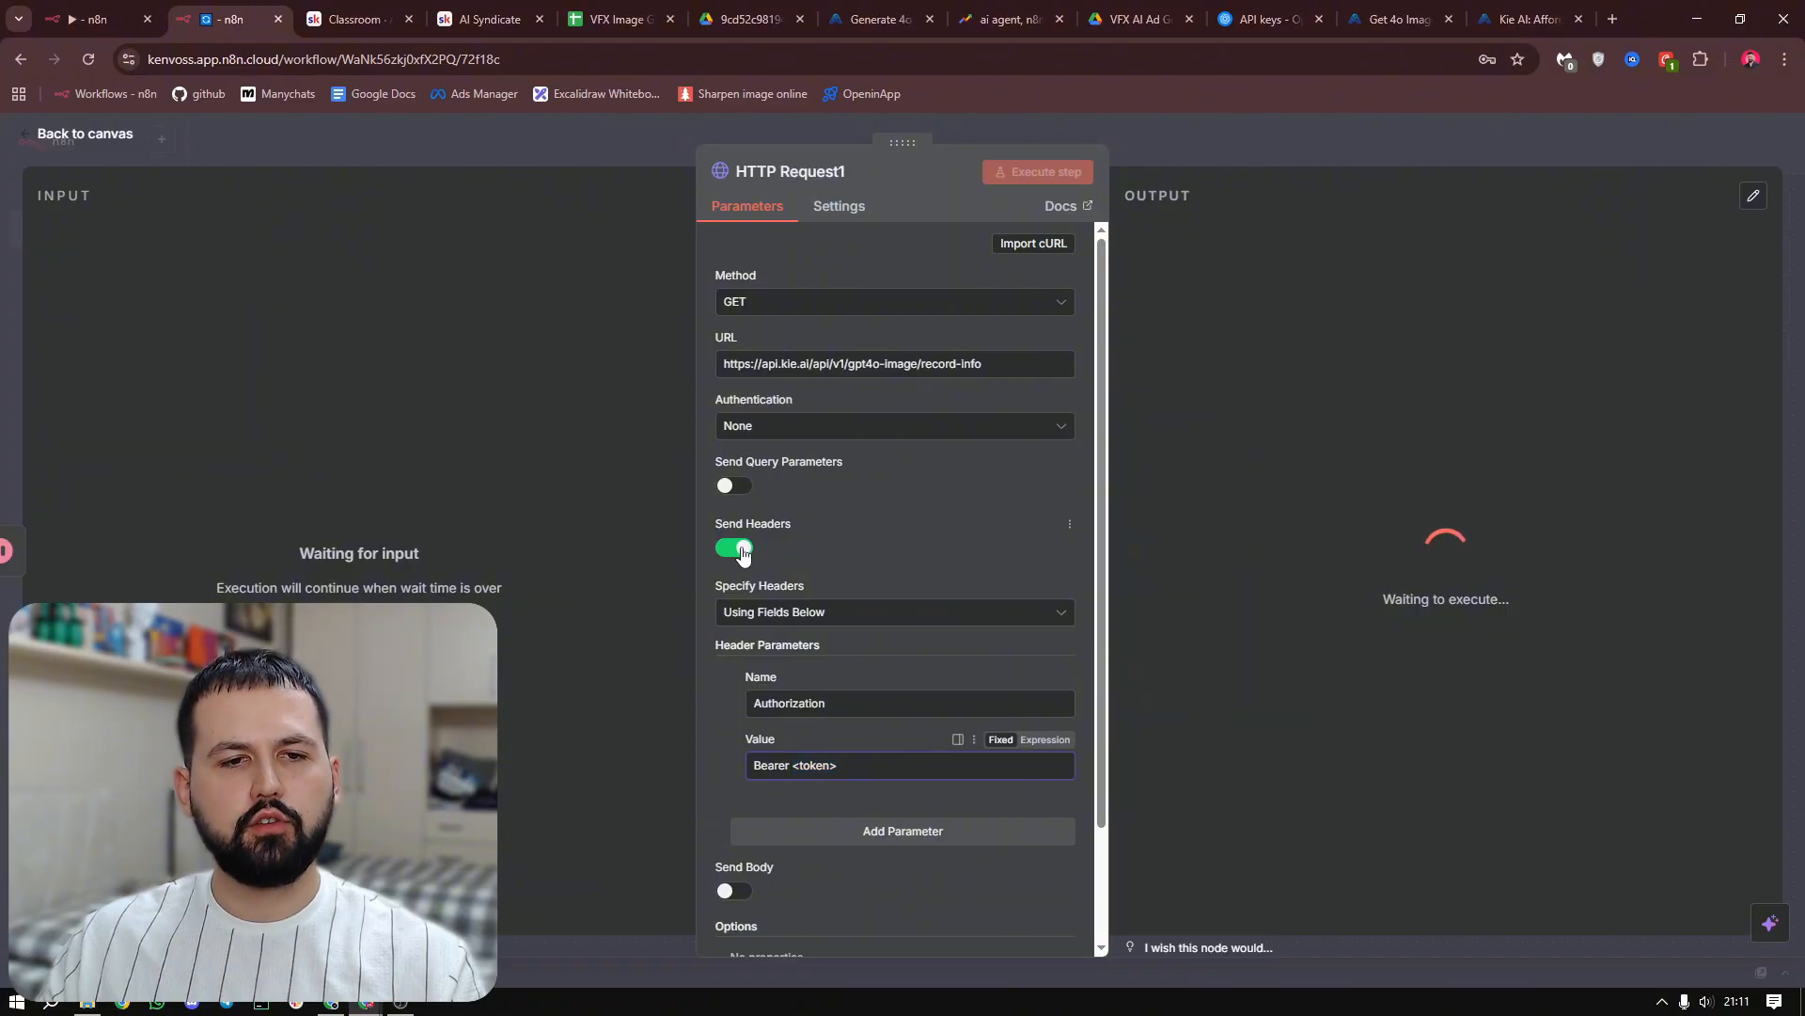
left_click(866, 428)
left_click(846, 581)
left_click(847, 489)
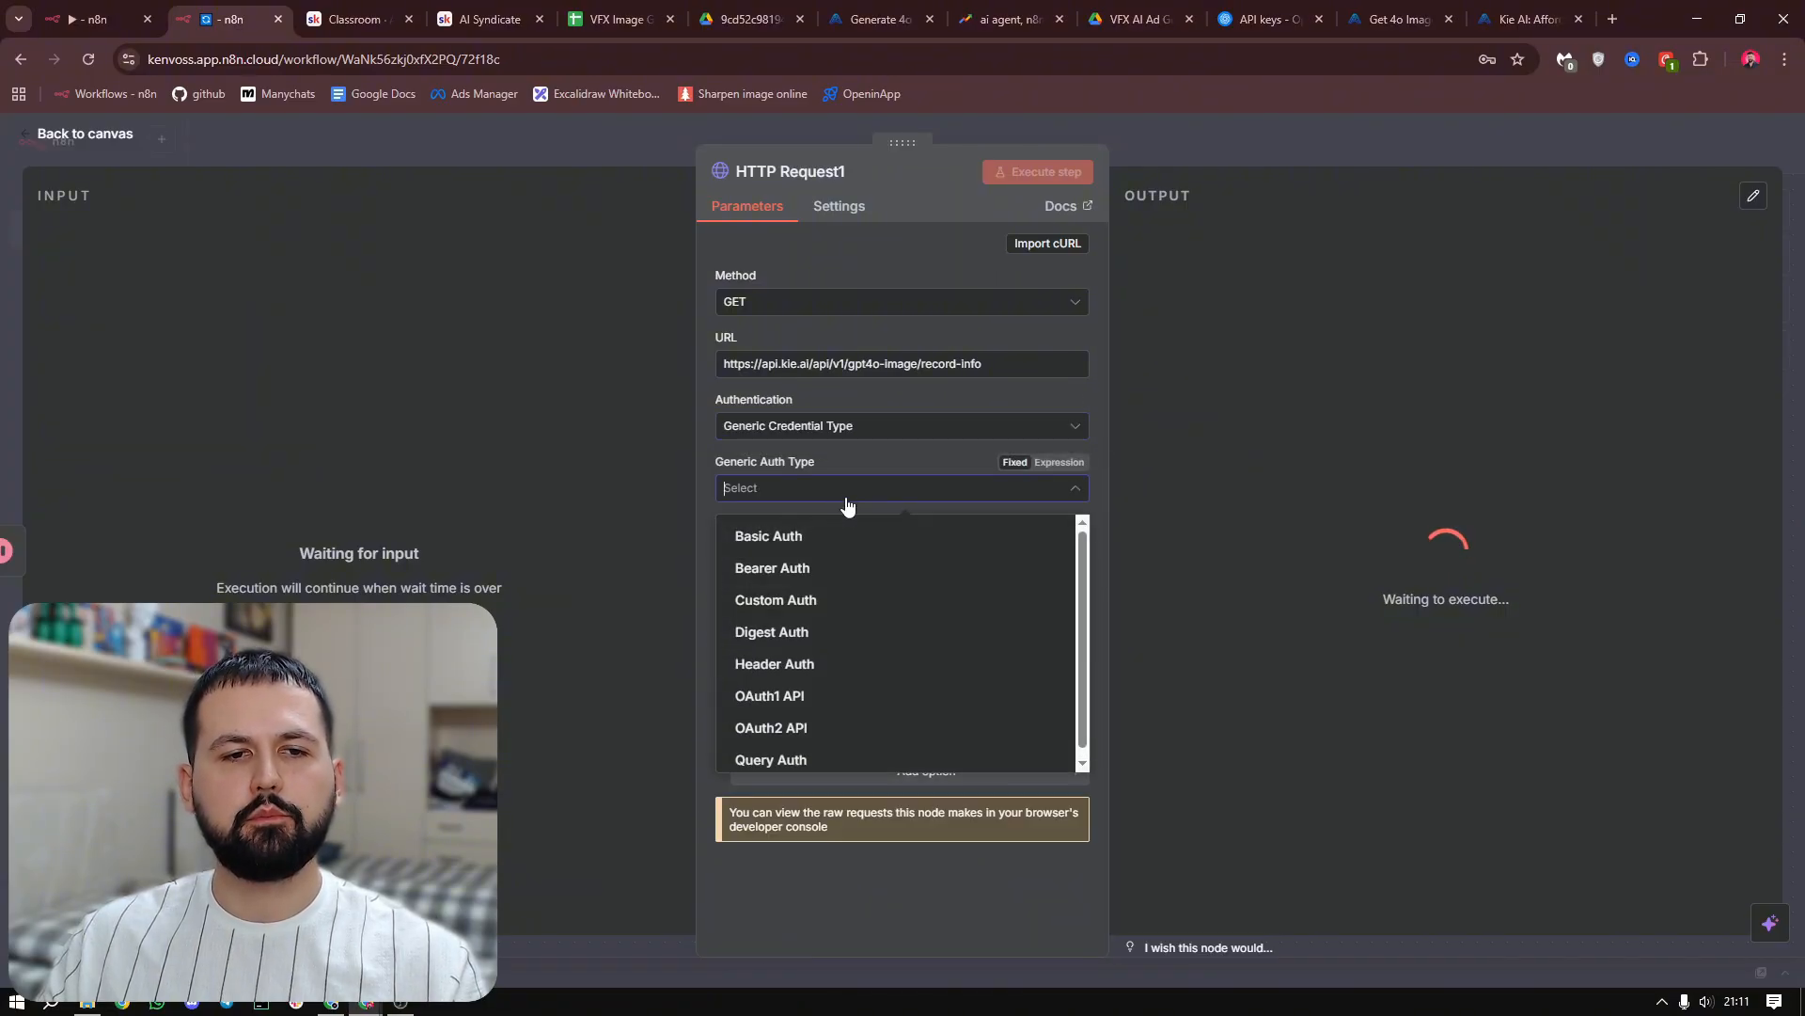
left_click(845, 663)
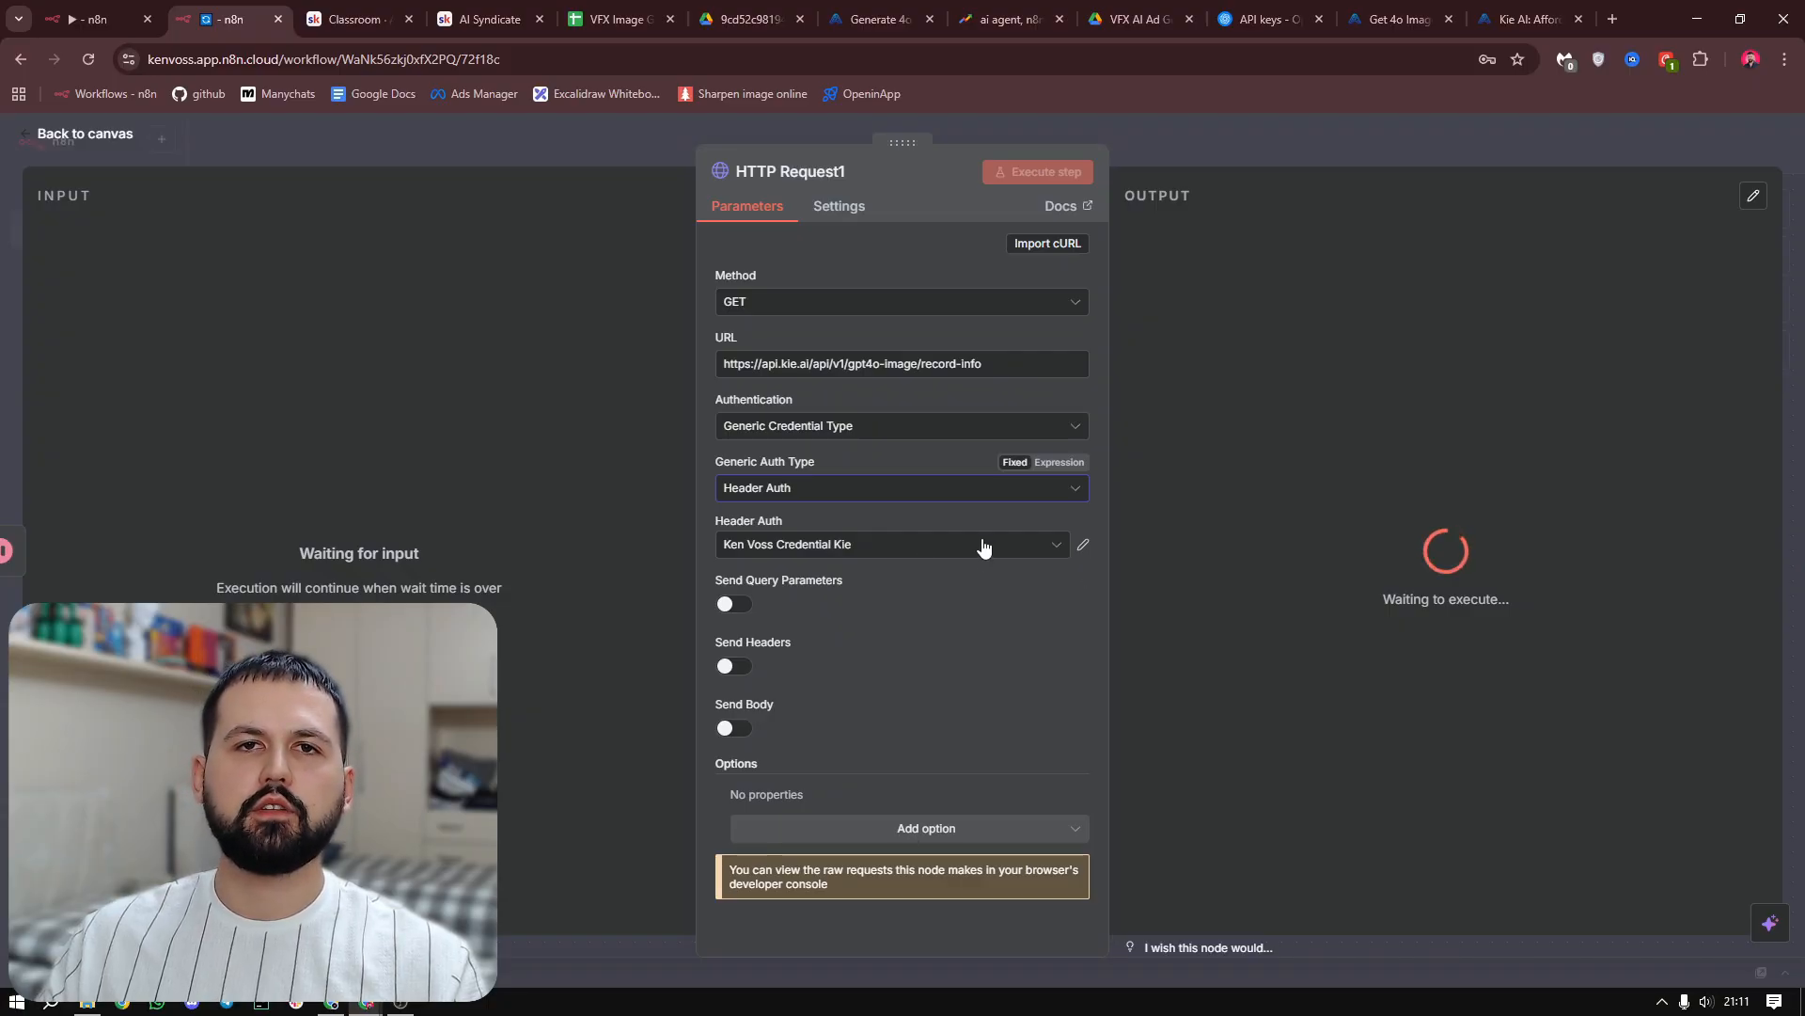
Enable Send Query Parameters and add a taskId parameter with the value {{ $json.data.taskId }} from the Wait output
left_click(739, 605)
scroll(857, 453, "down", 2)
left_click(827, 574)
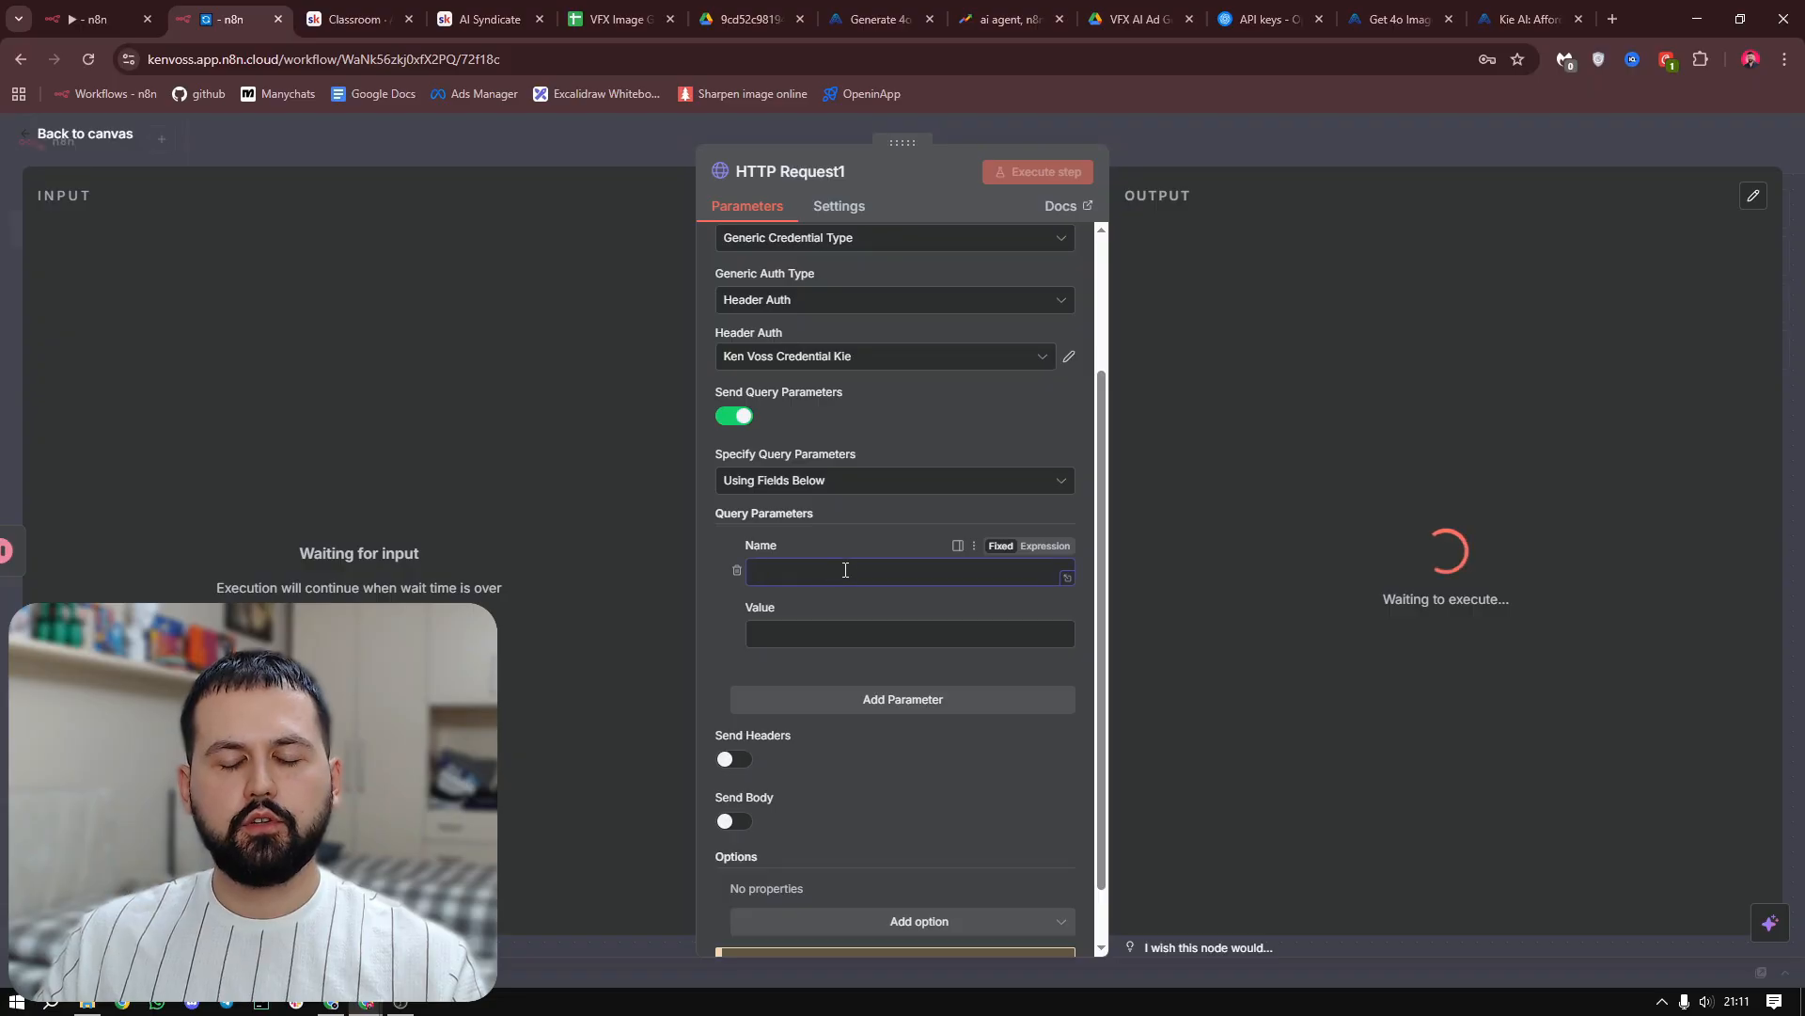
type("task")
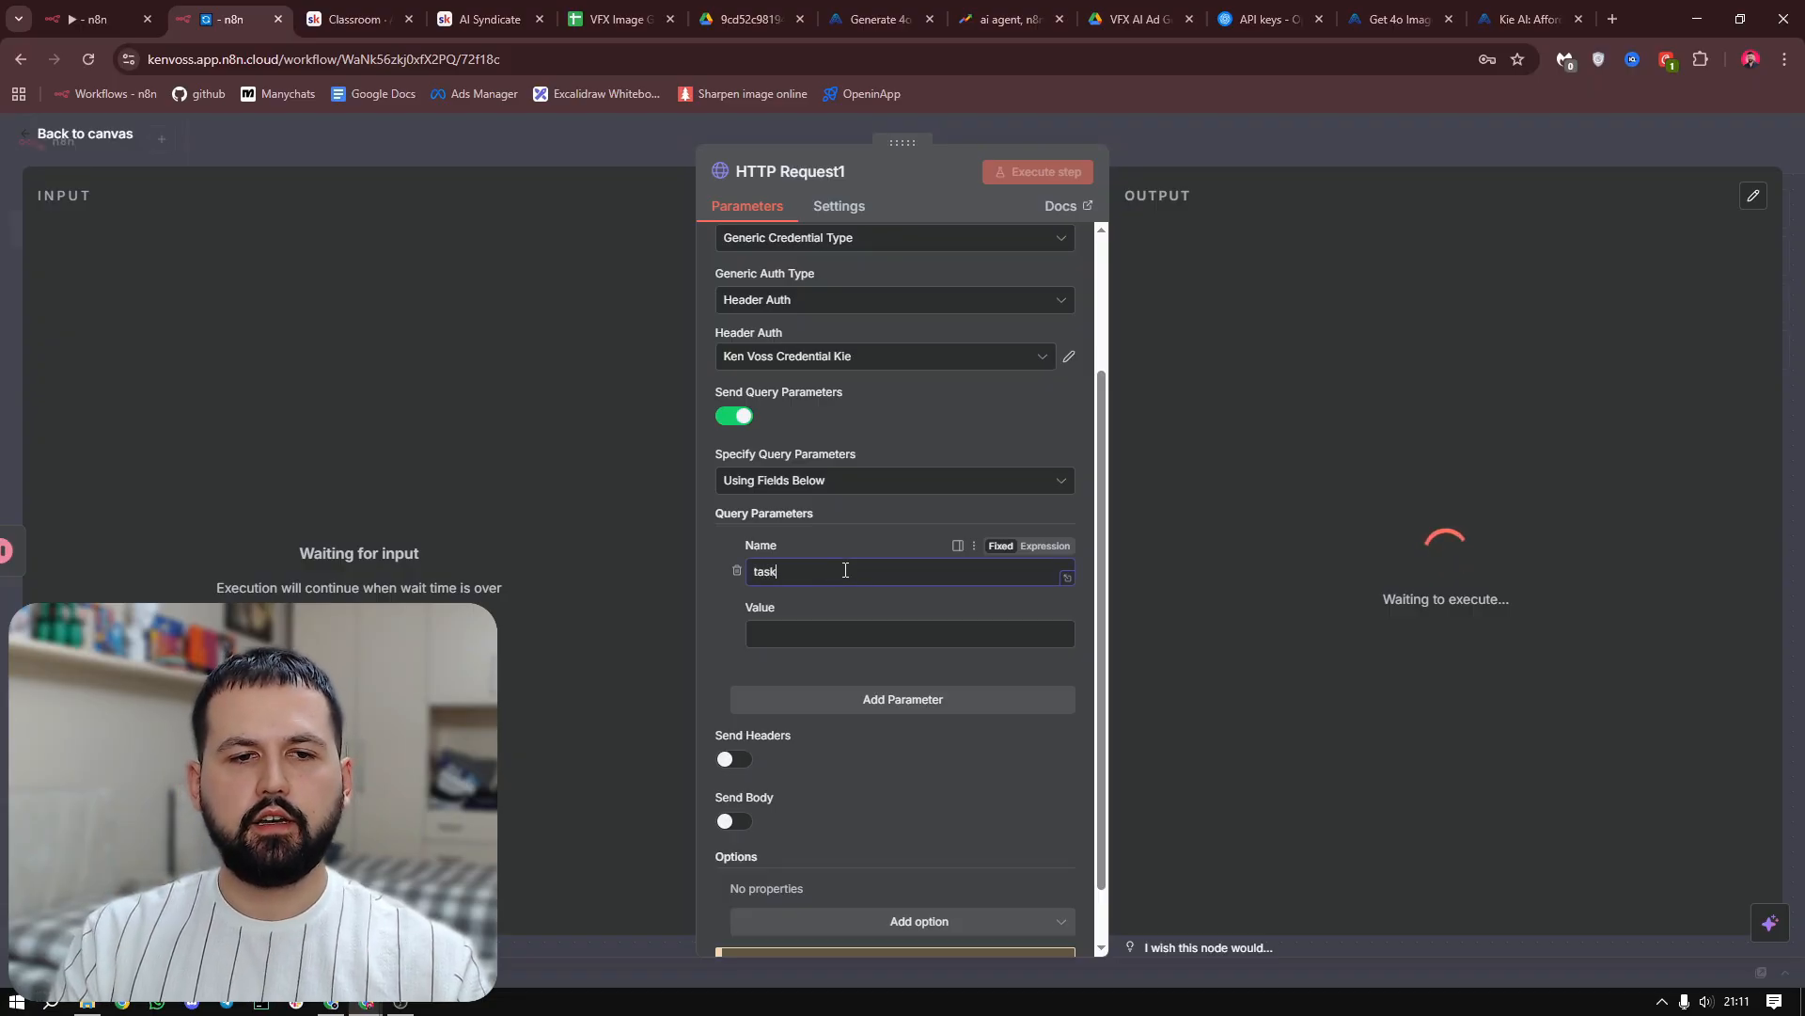
type("Id")
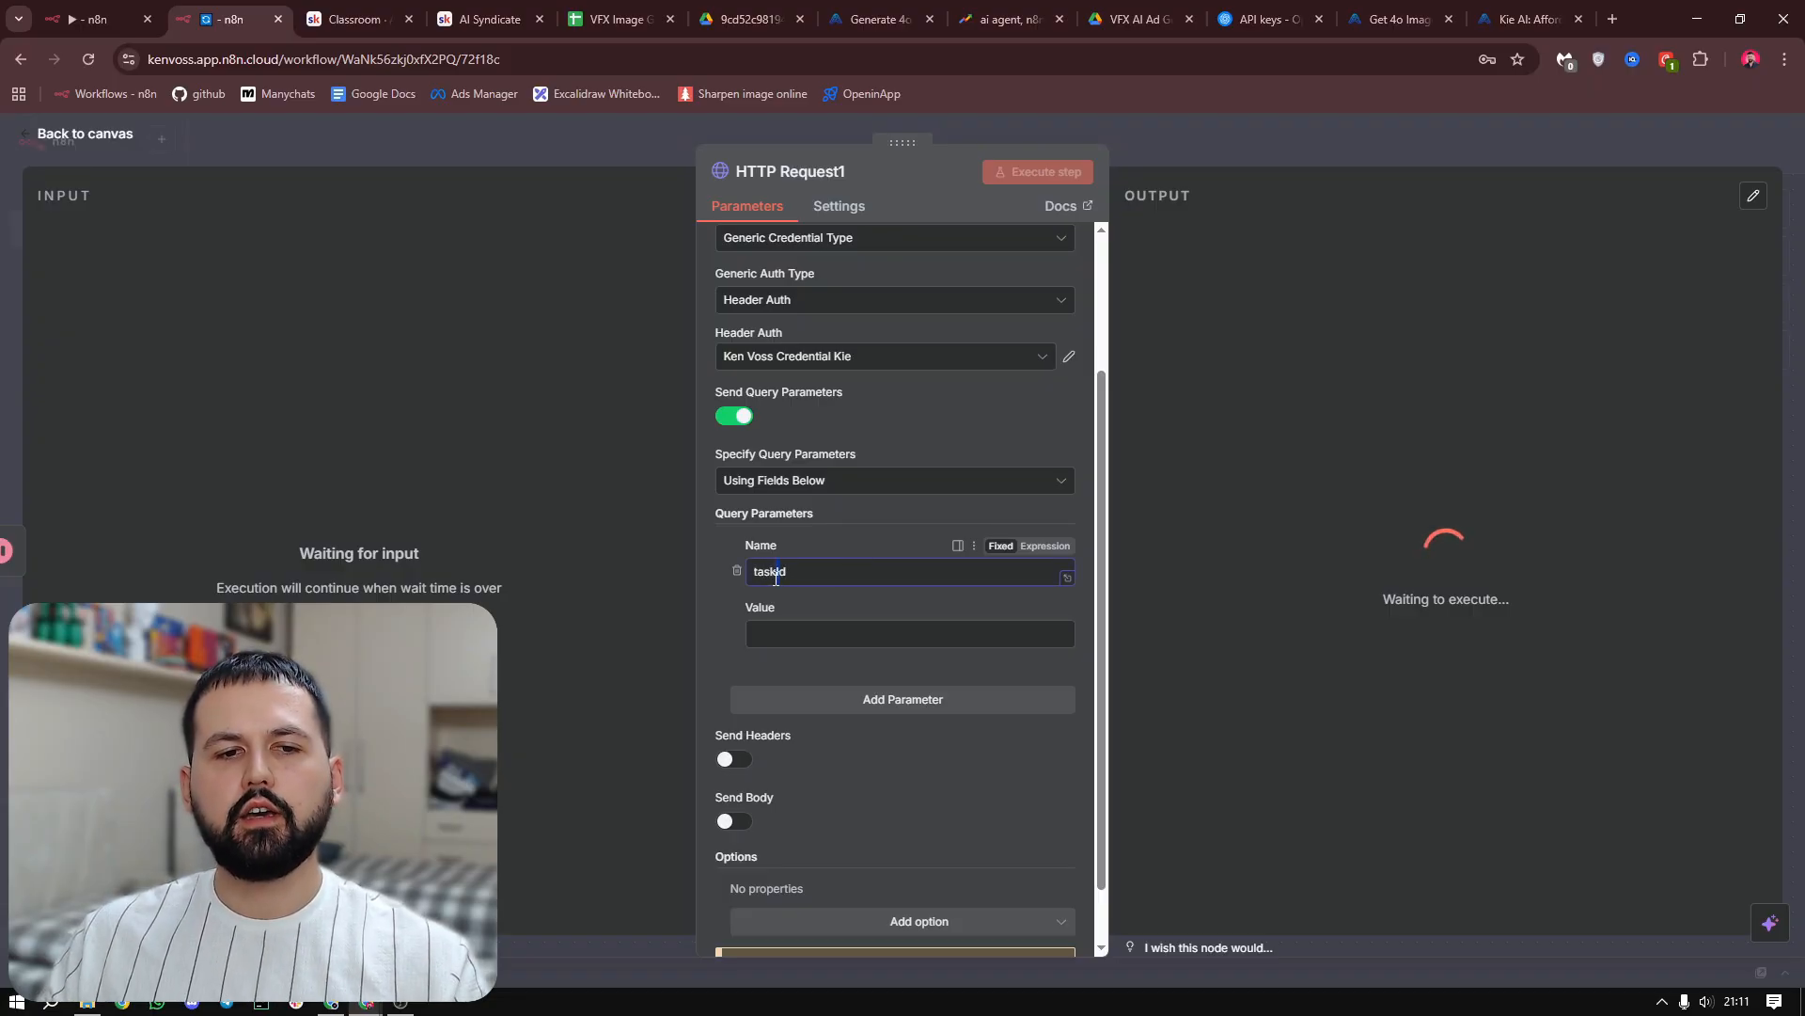
left_click_drag(798, 571, 747, 571)
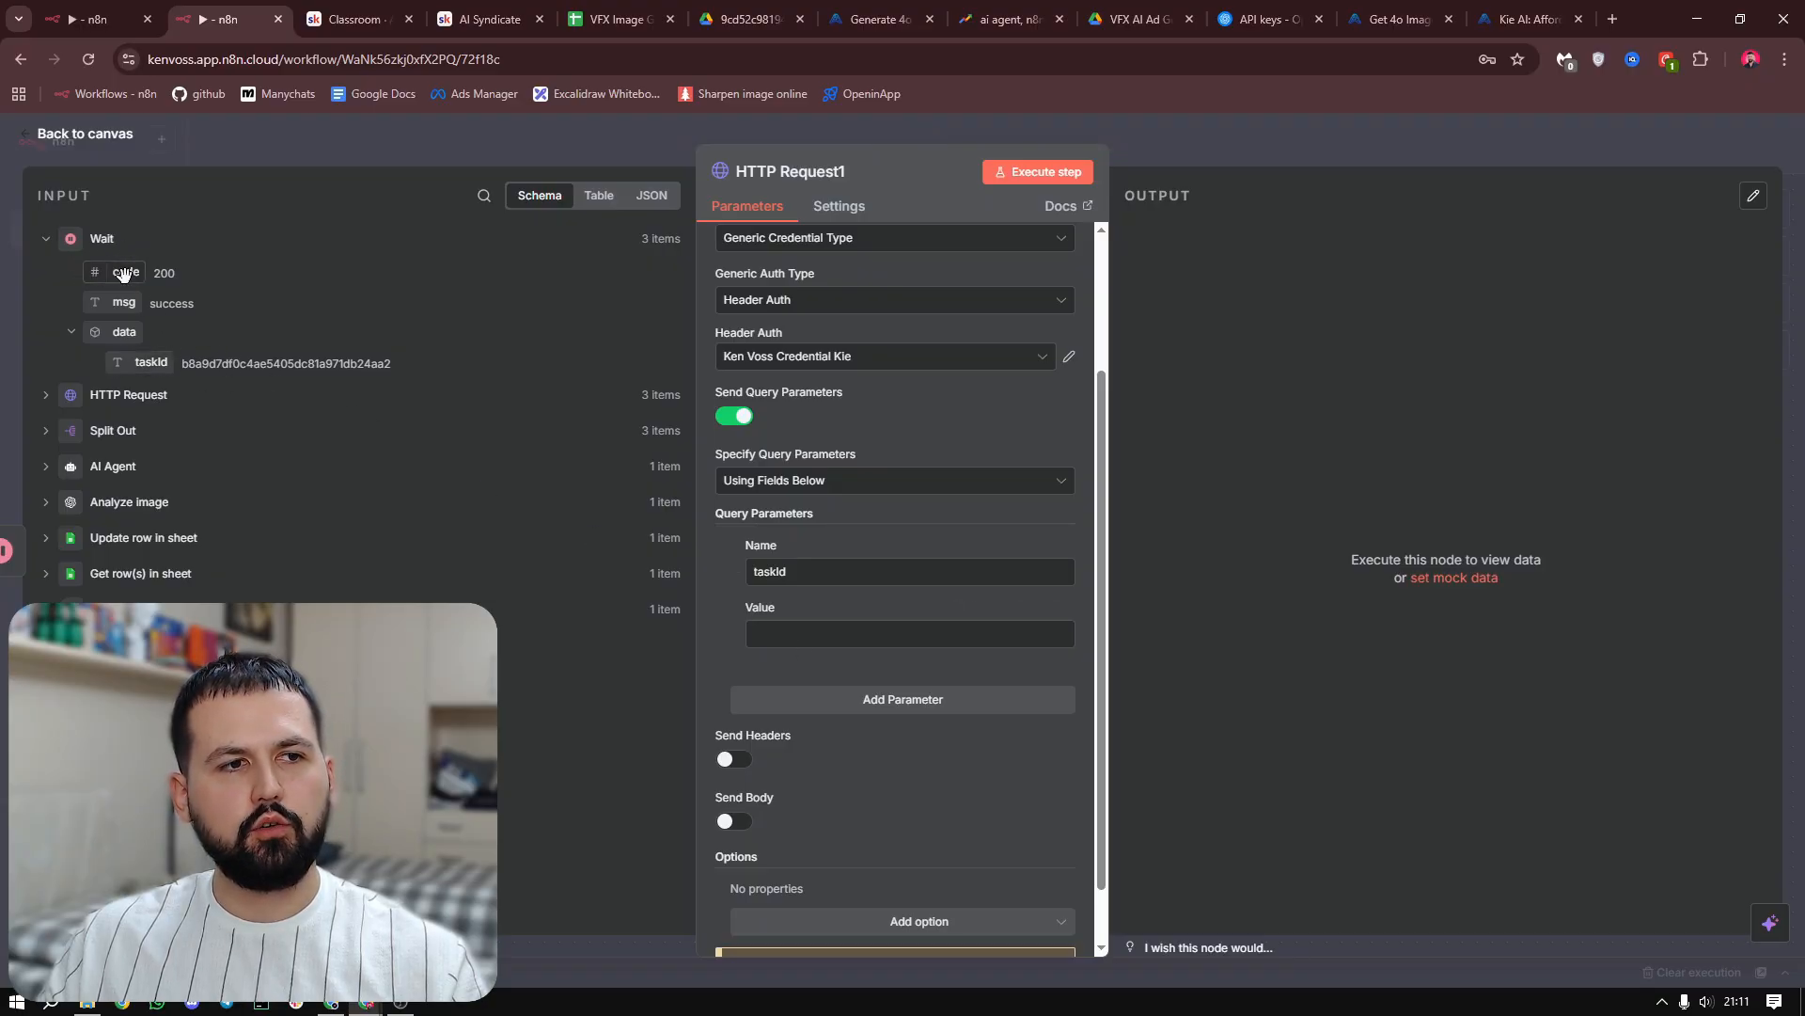
left_click_drag(146, 366, 811, 637)
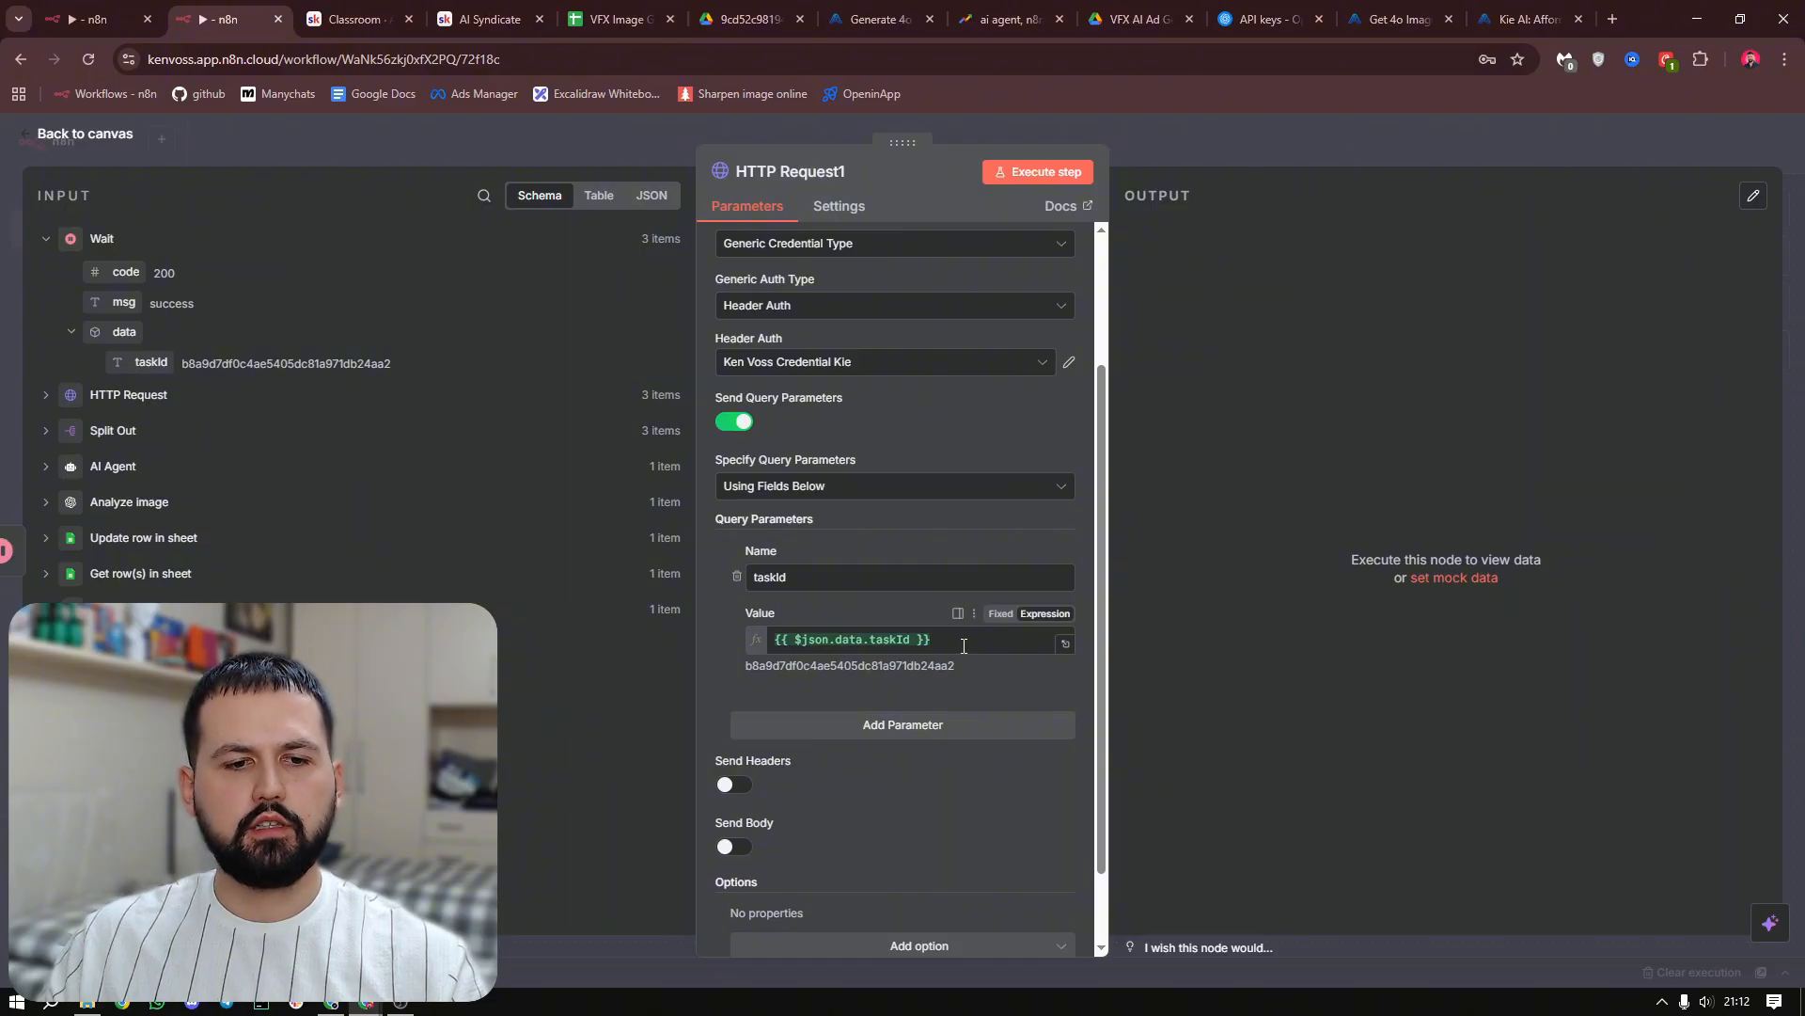
Execute the HTTP Request1 node and check the generation status in its output
scroll(925, 830, "down", 1)
scroll(1029, 494, "up", 3)
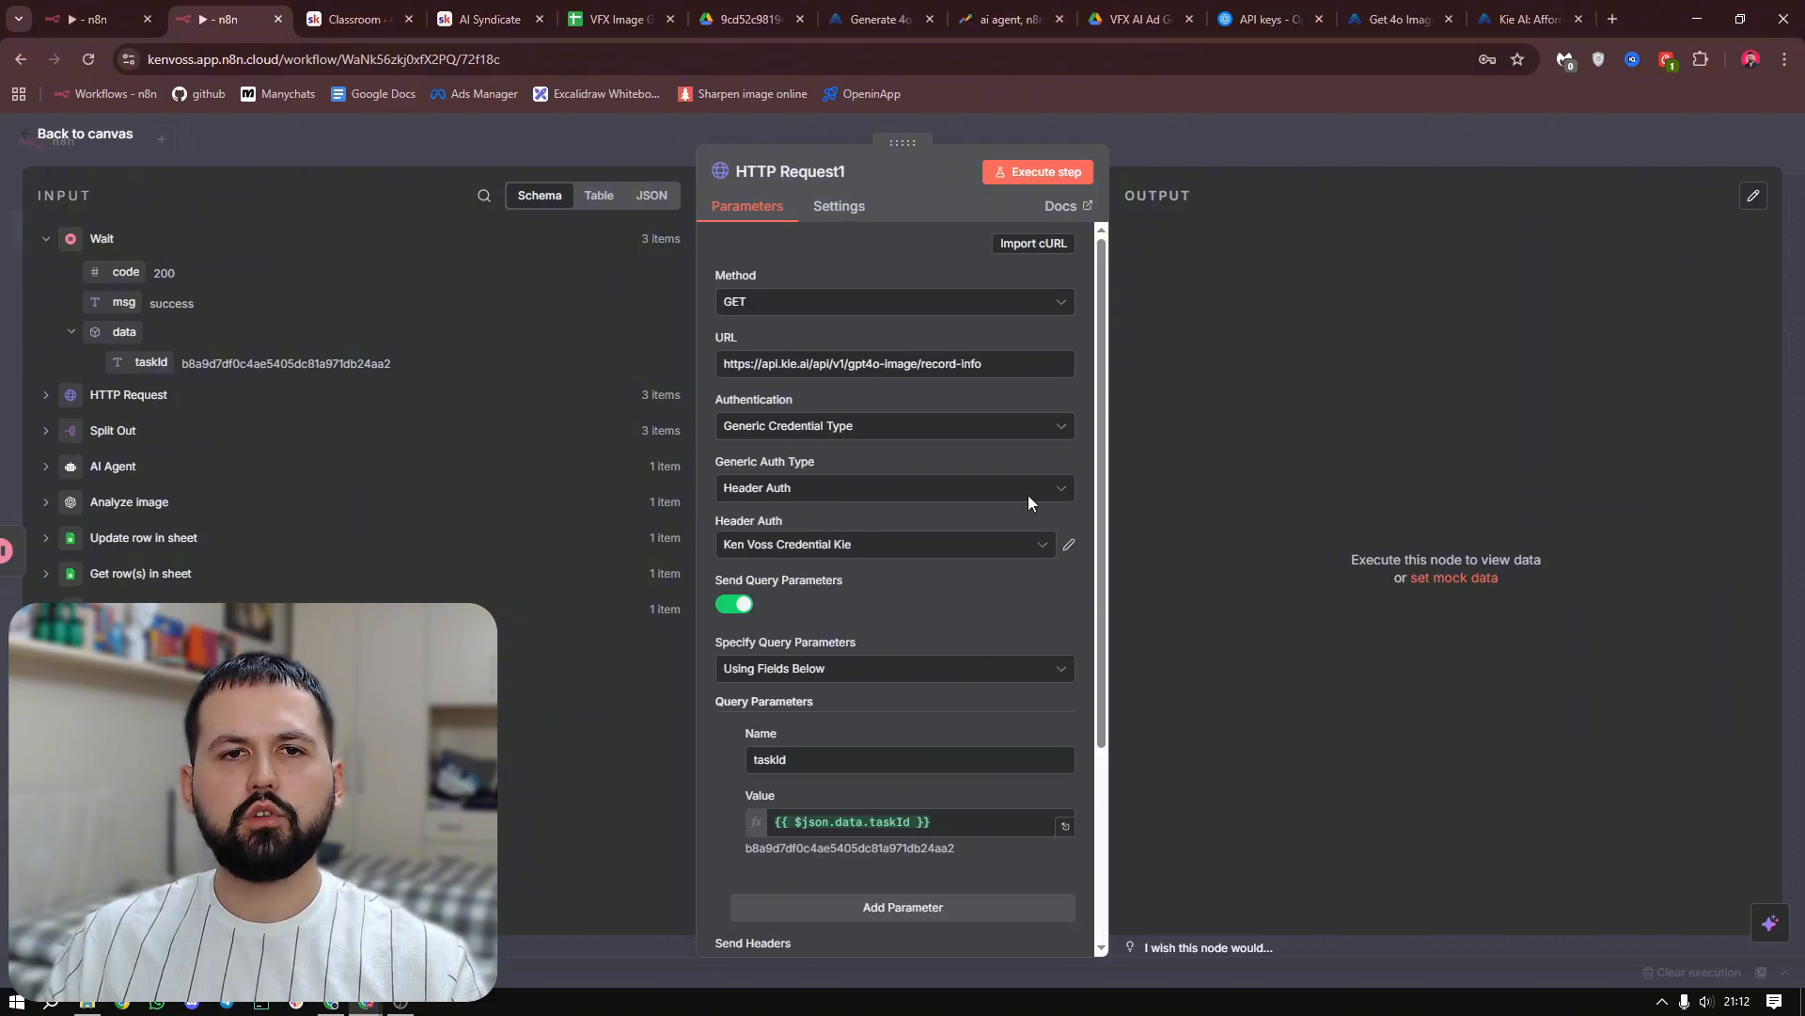
left_click(1027, 172)
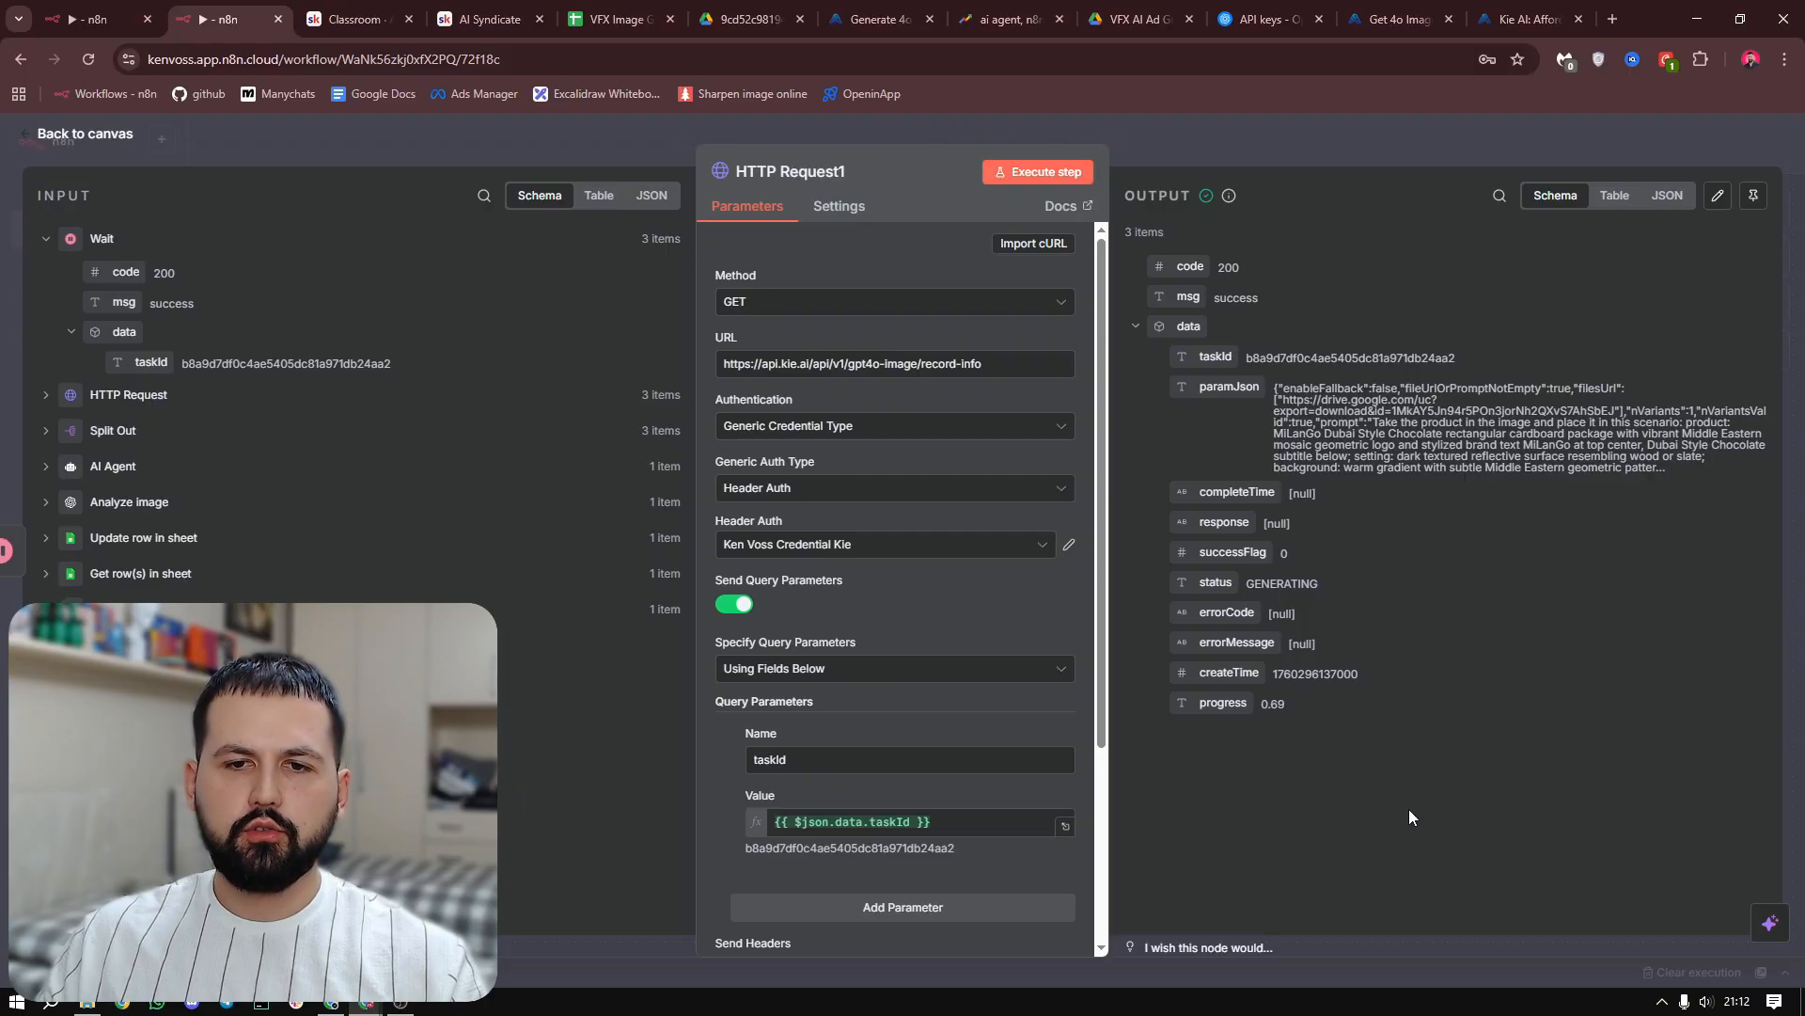
left_click_drag(1361, 752, 1335, 533)
left_click(1342, 591)
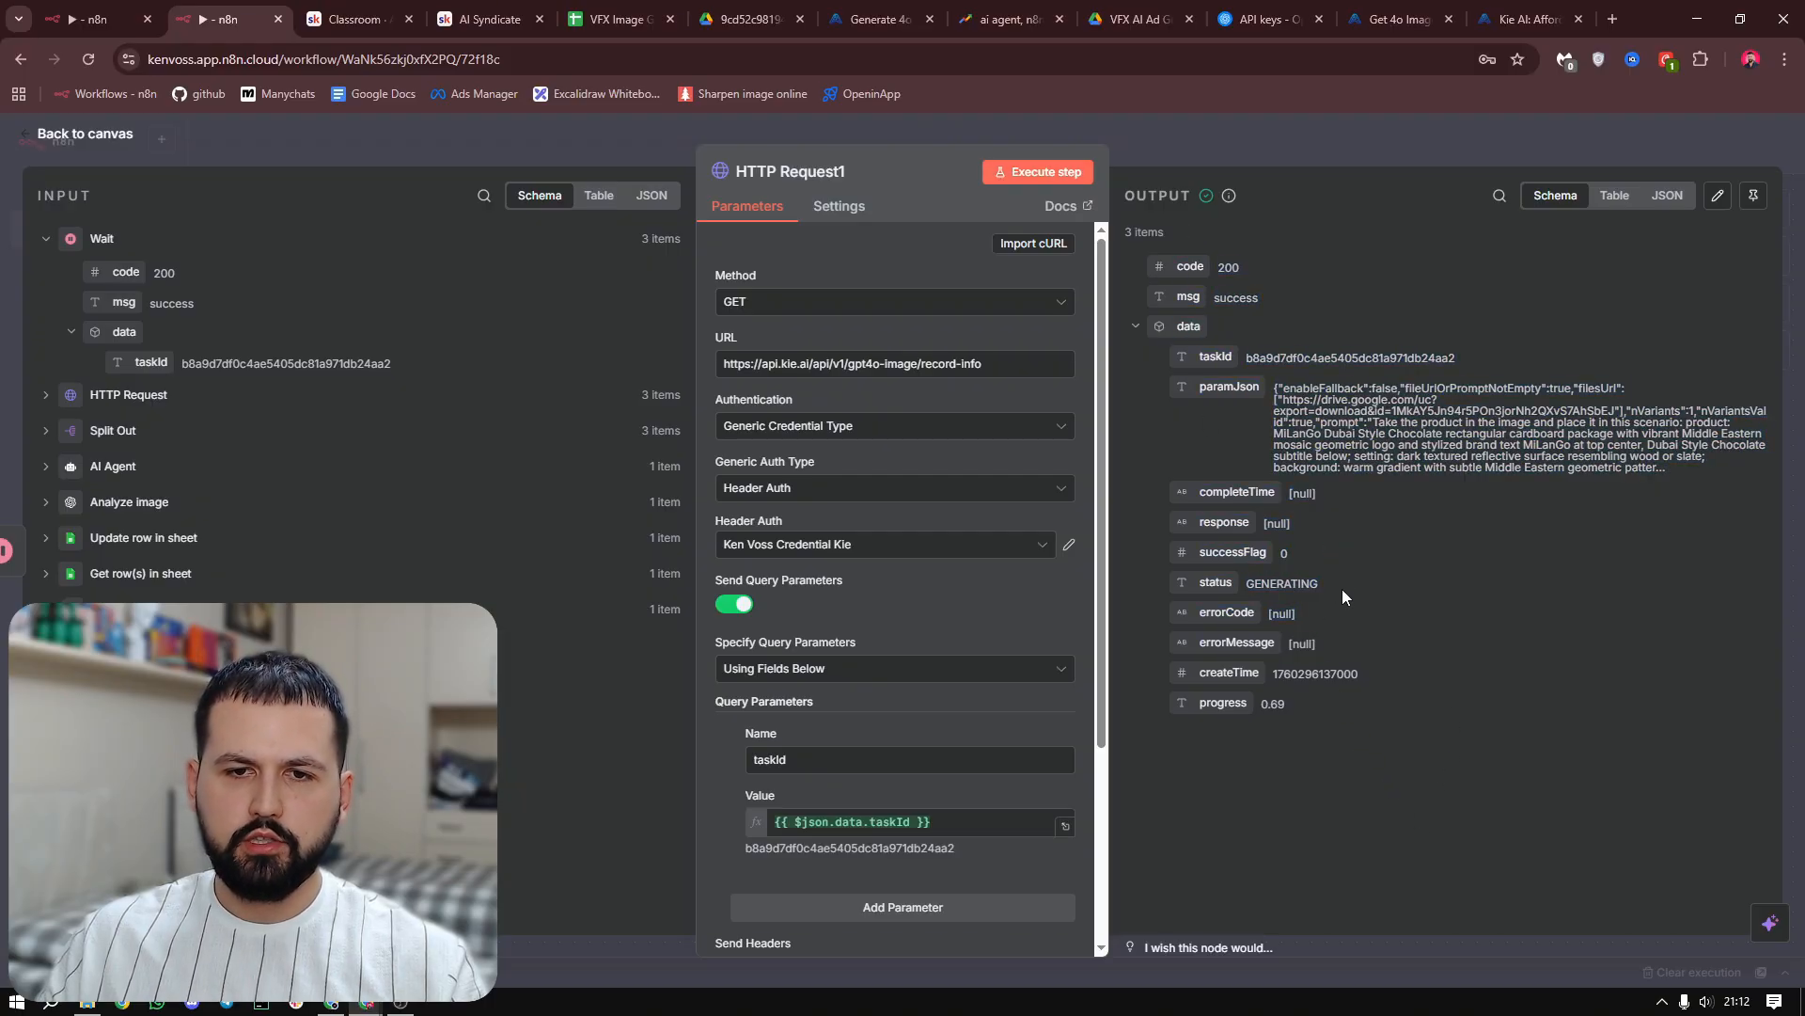
left_click_drag(1245, 589, 1305, 589)
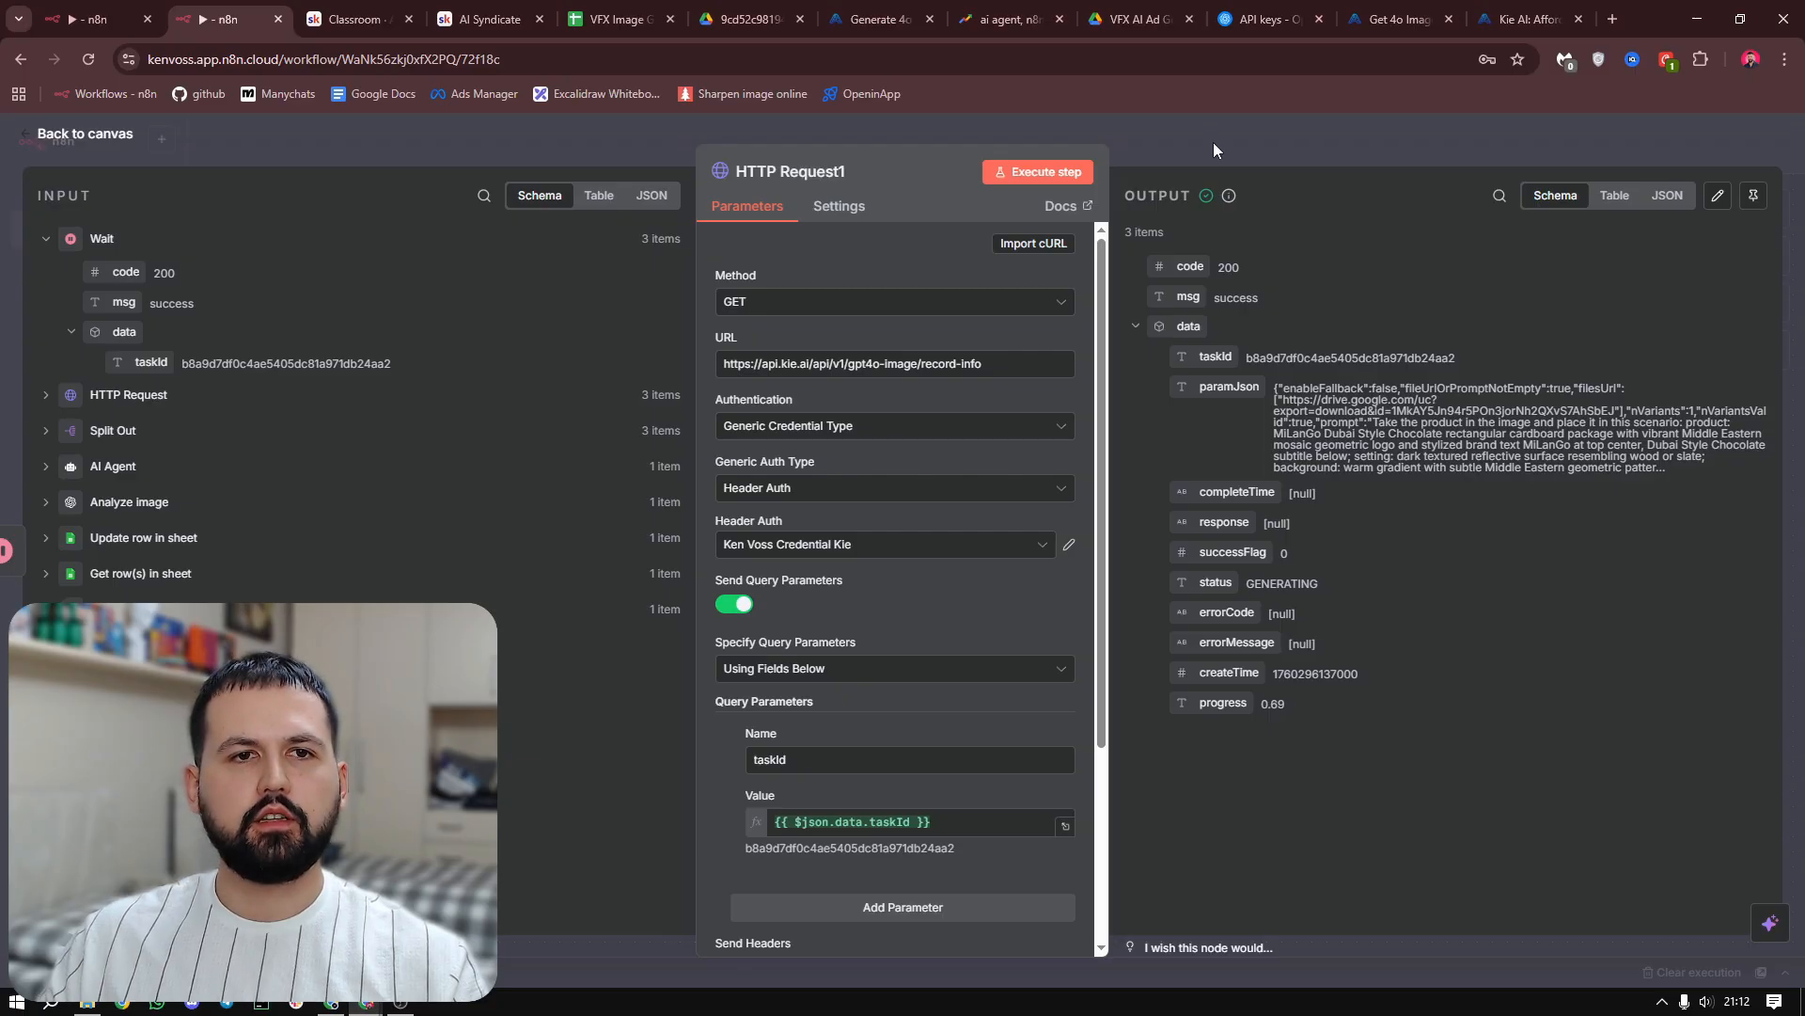
Return to the canvas and add an If node after the HTTP Request1 node
key("Escape")
left_click_drag(1348, 543, 1198, 564)
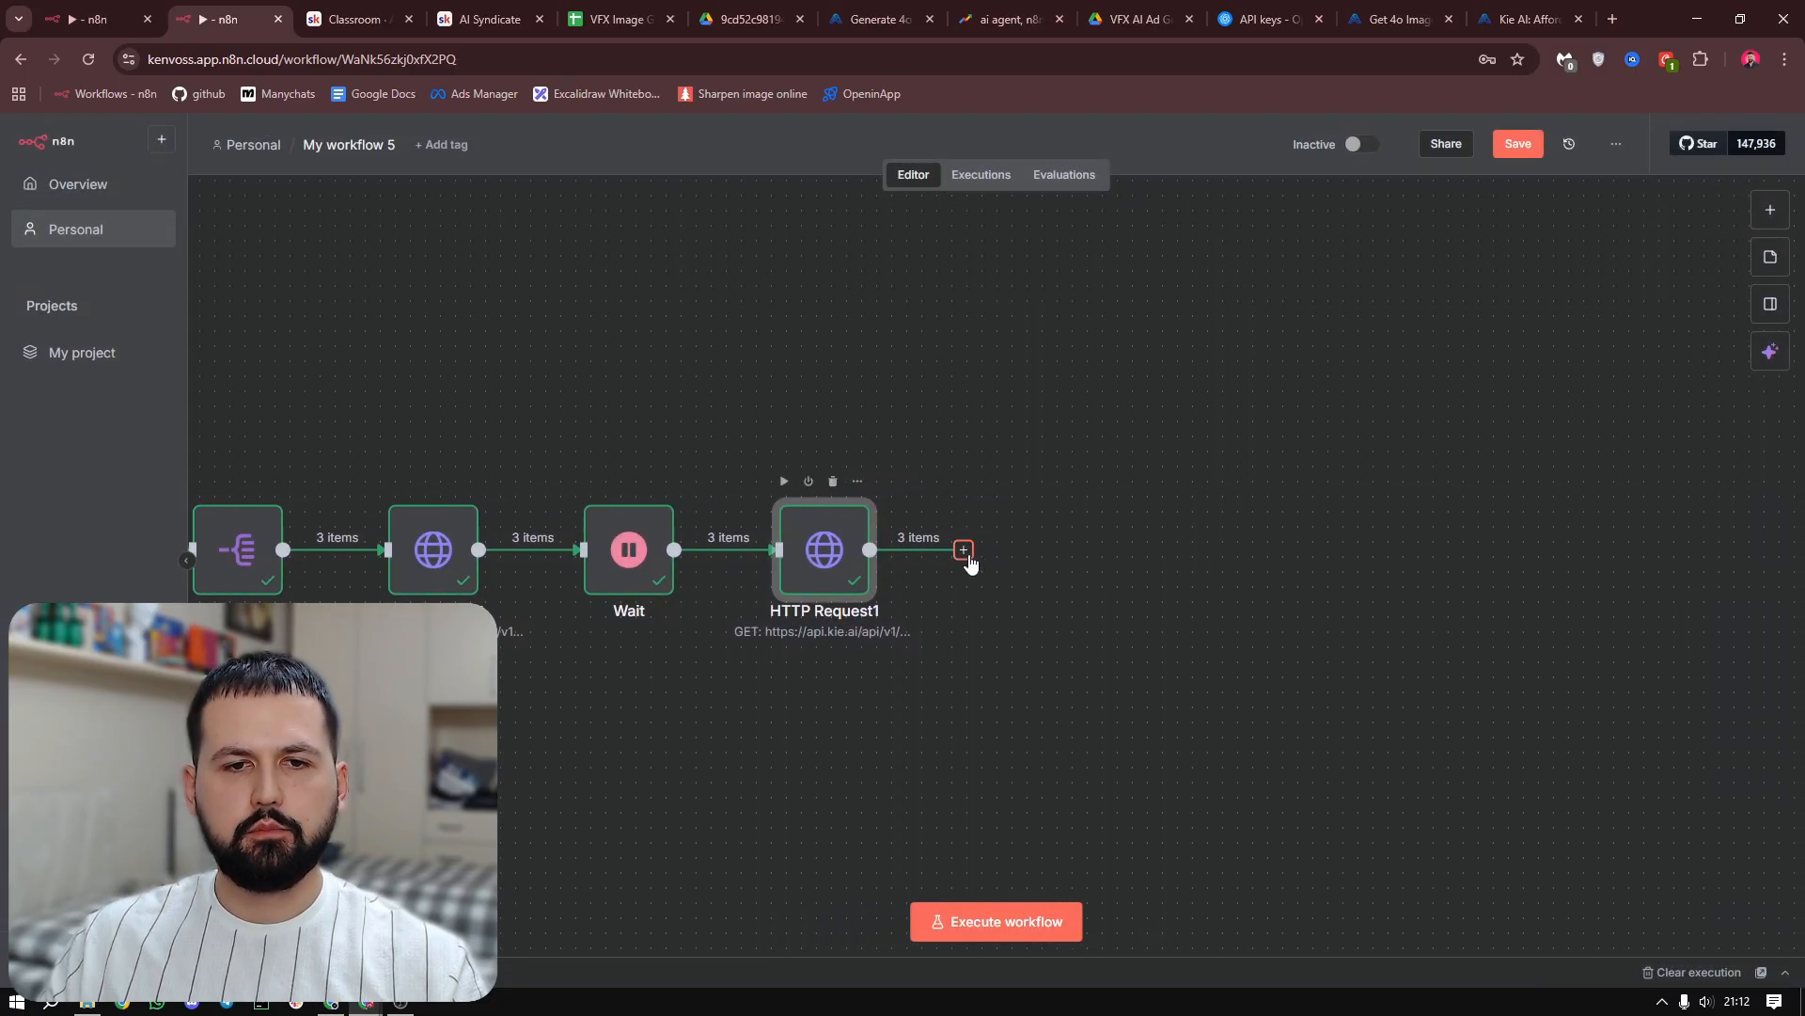
left_click(963, 550)
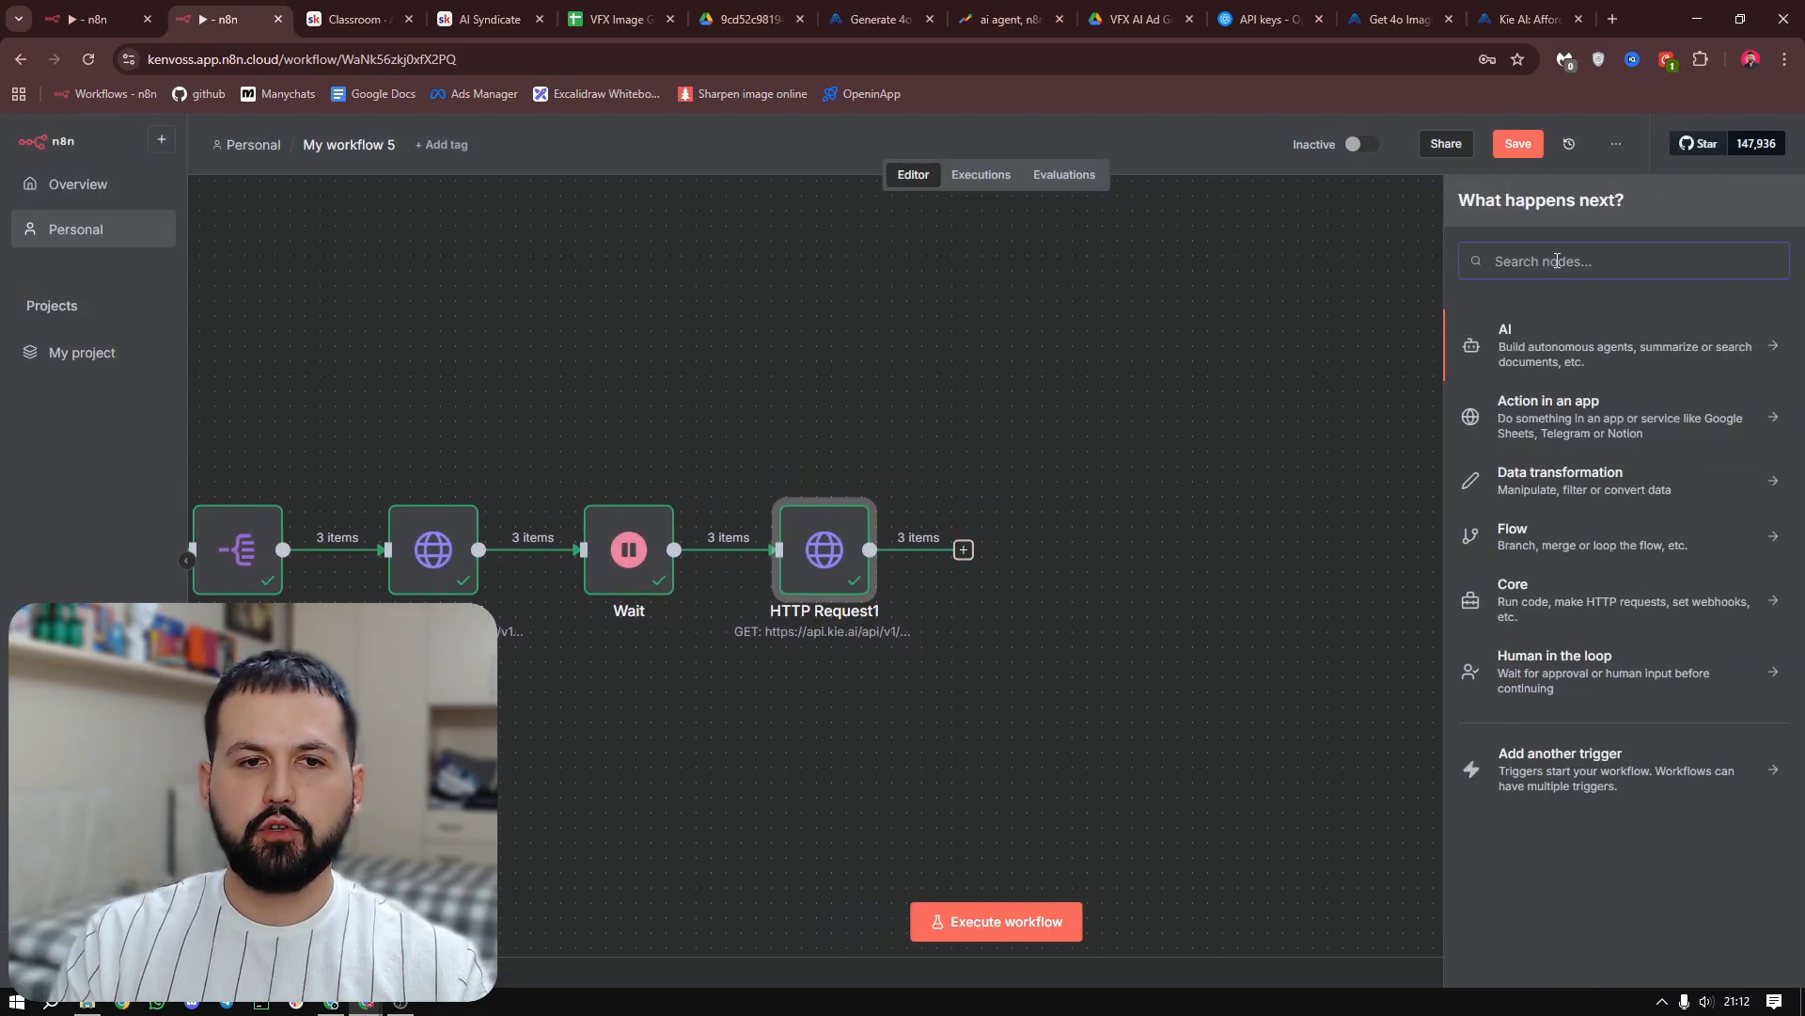
type("if")
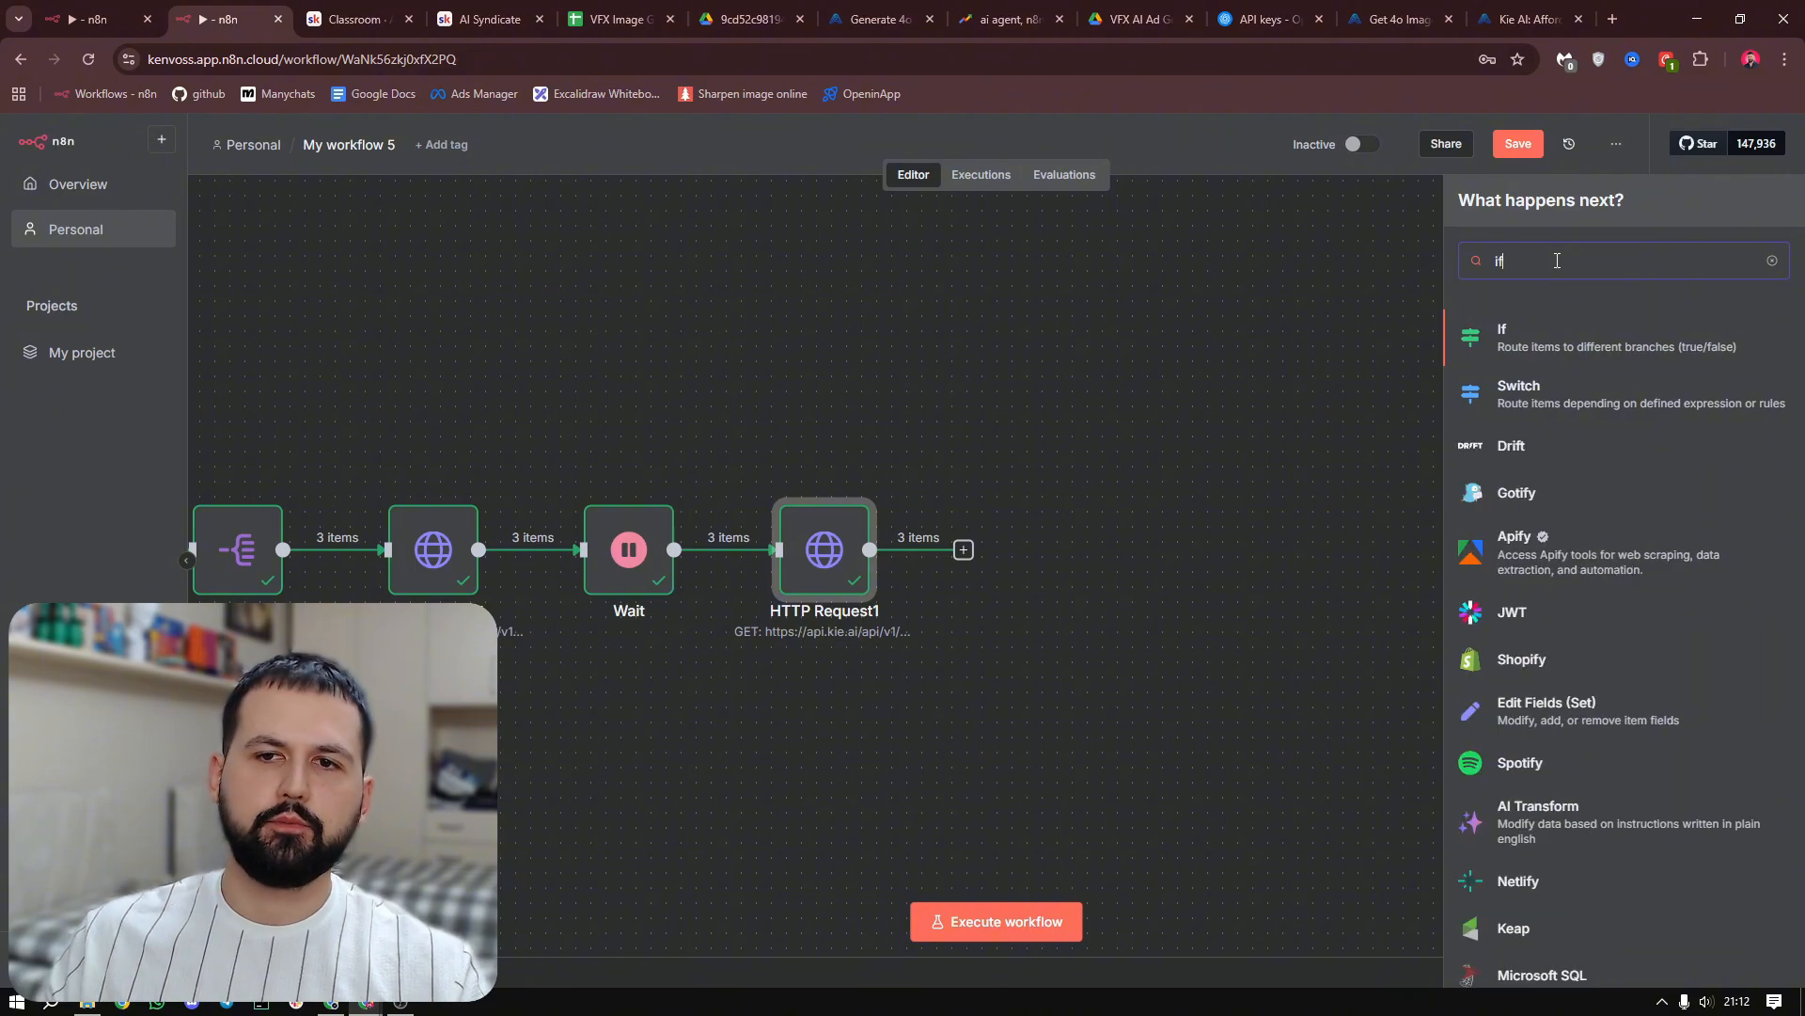
left_click(1561, 334)
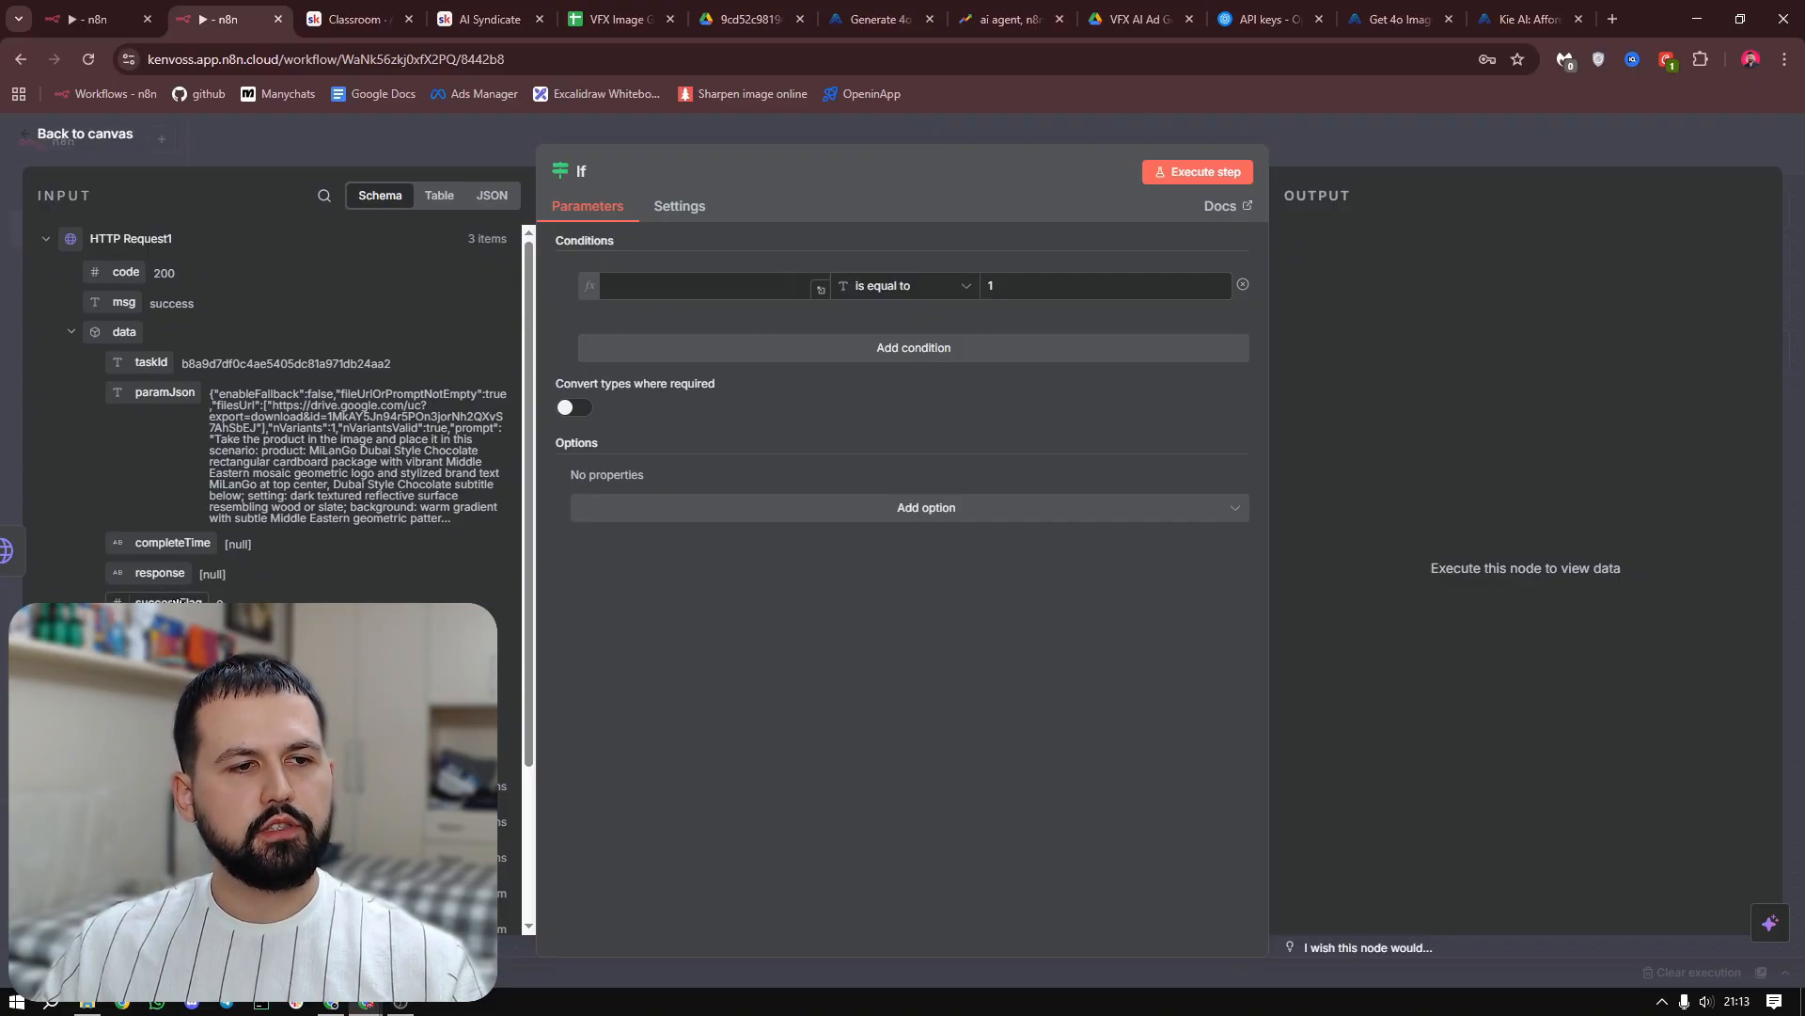
Set the If condition to check that {{ $json.data.successFlag }} is equal to 1
left_click_drag(169, 602, 679, 293)
left_click(695, 313)
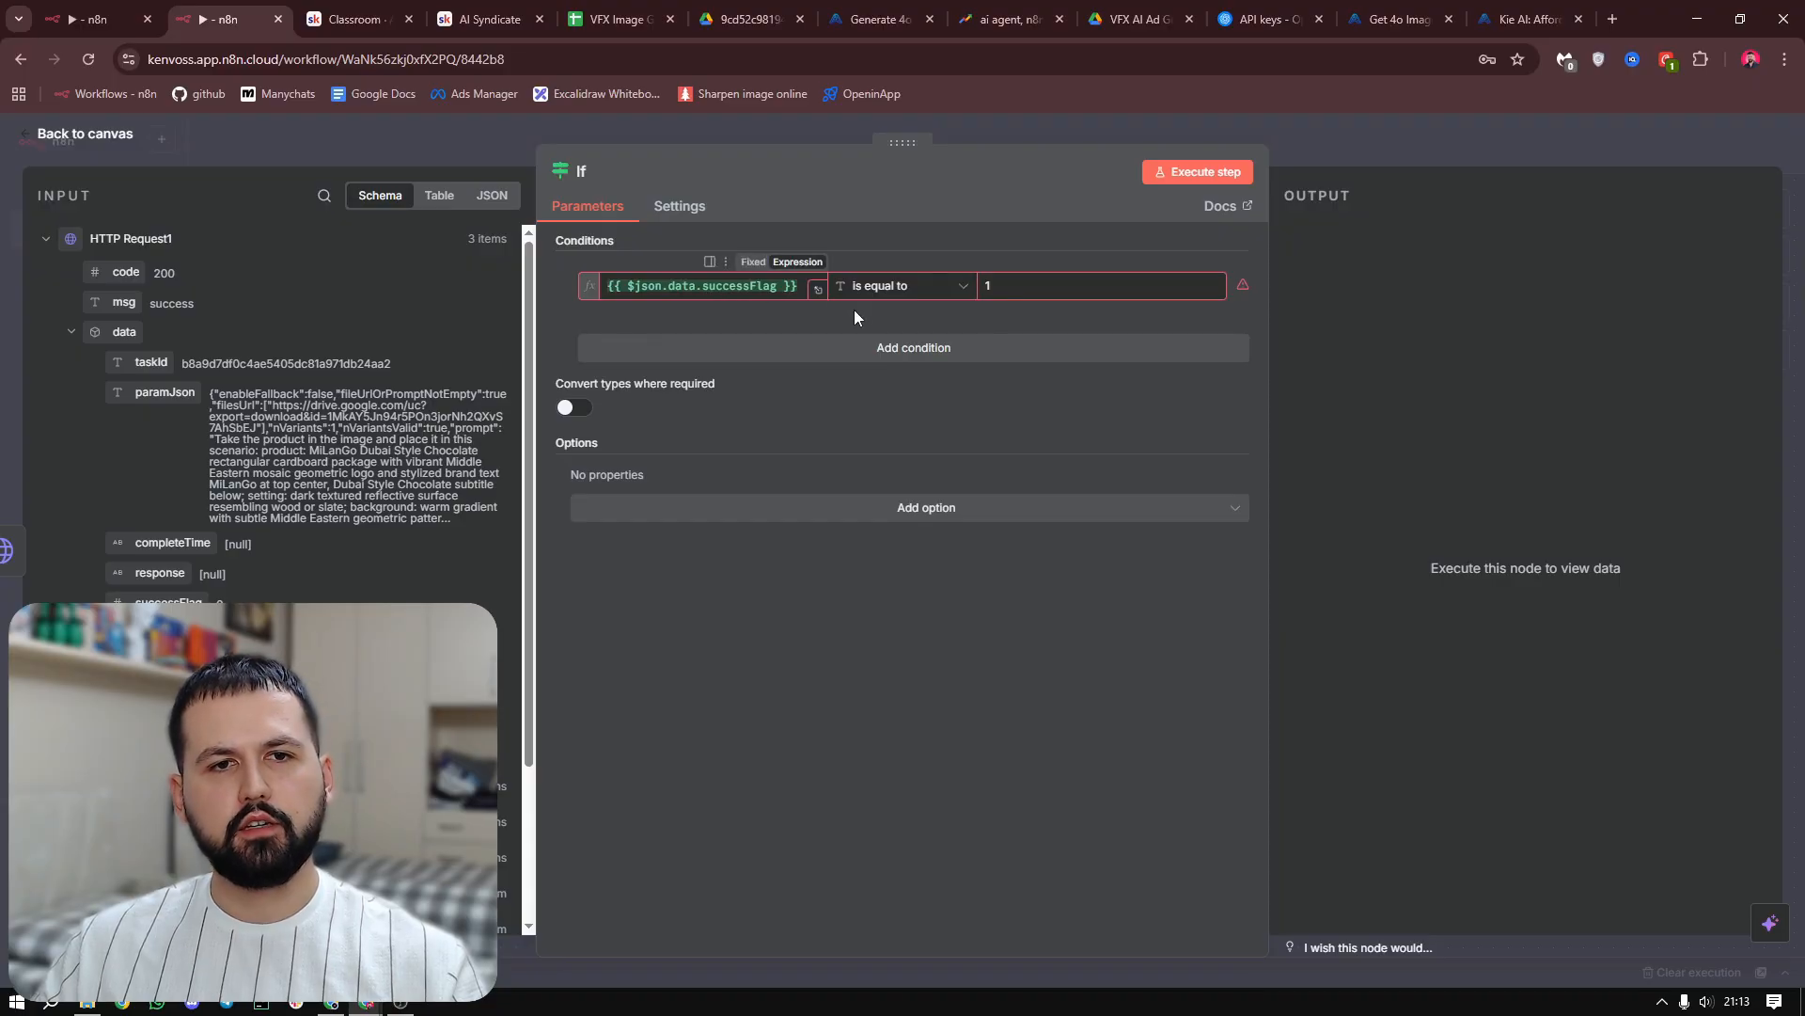
left_click(1020, 284)
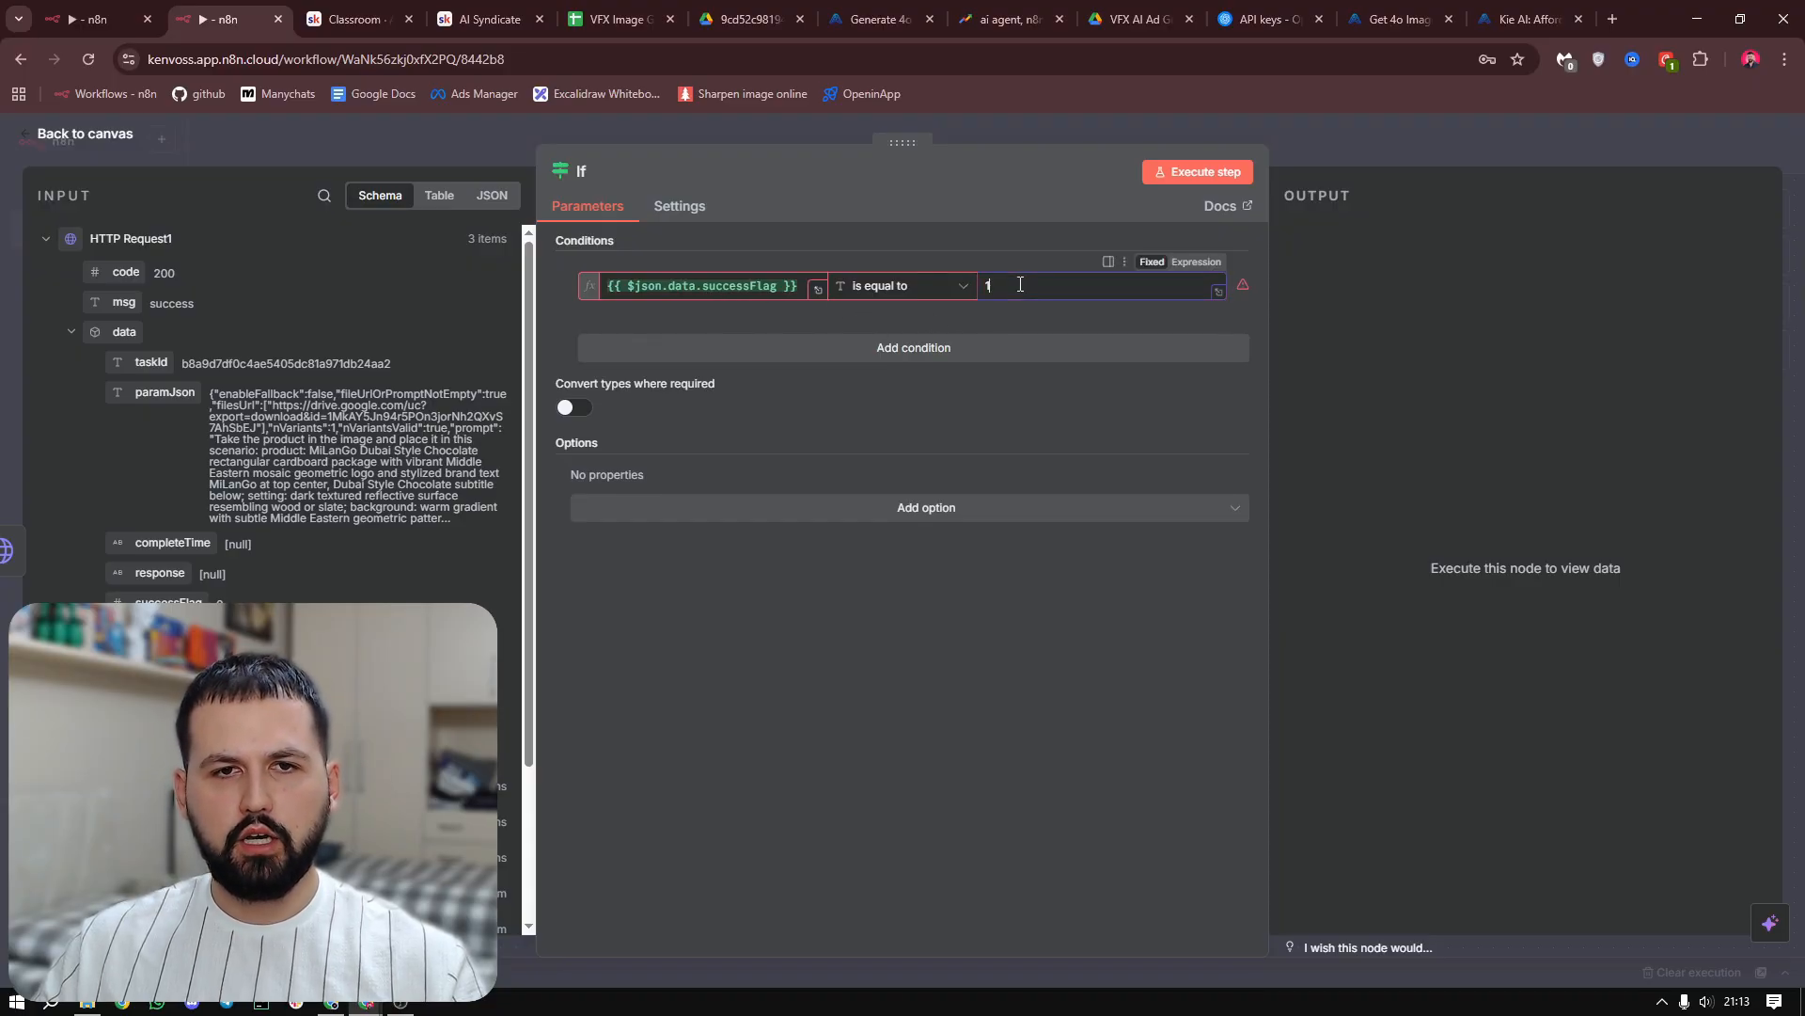
left_click(943, 248)
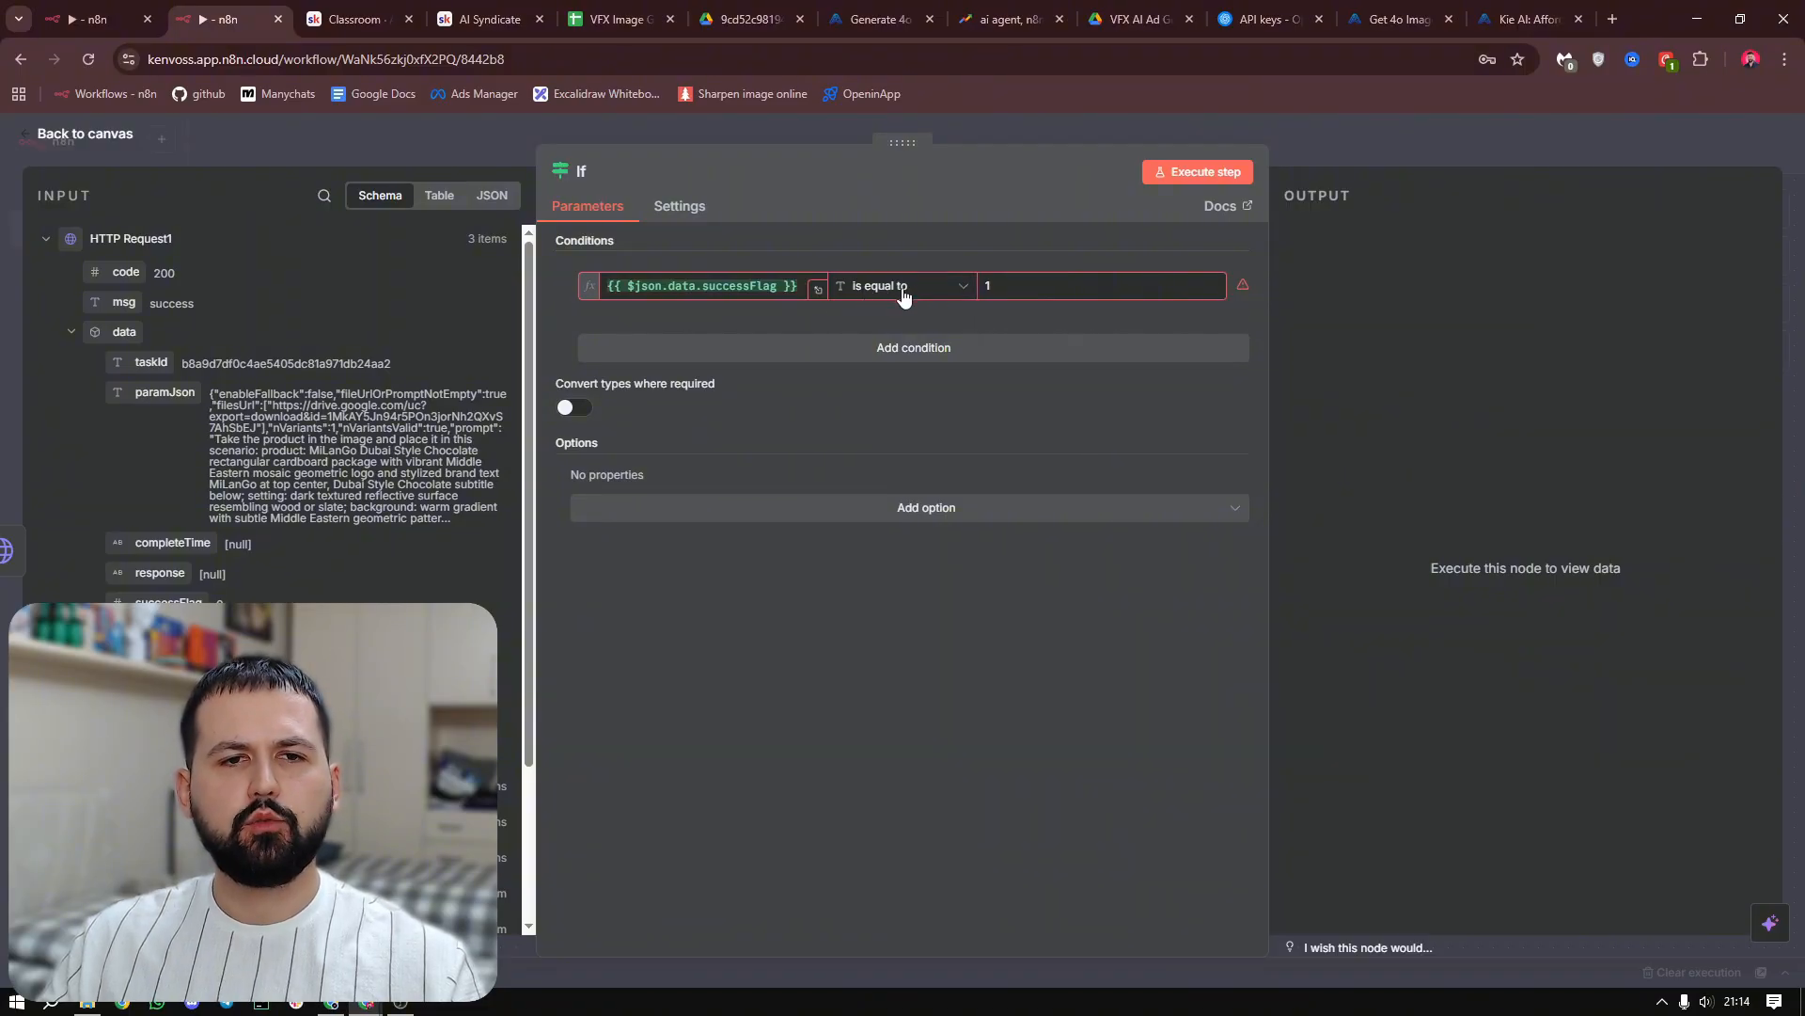
Change the If condition's comparison to the Number type "is equal to" and execute the If node
left_click(904, 295)
mouse_move(888, 369)
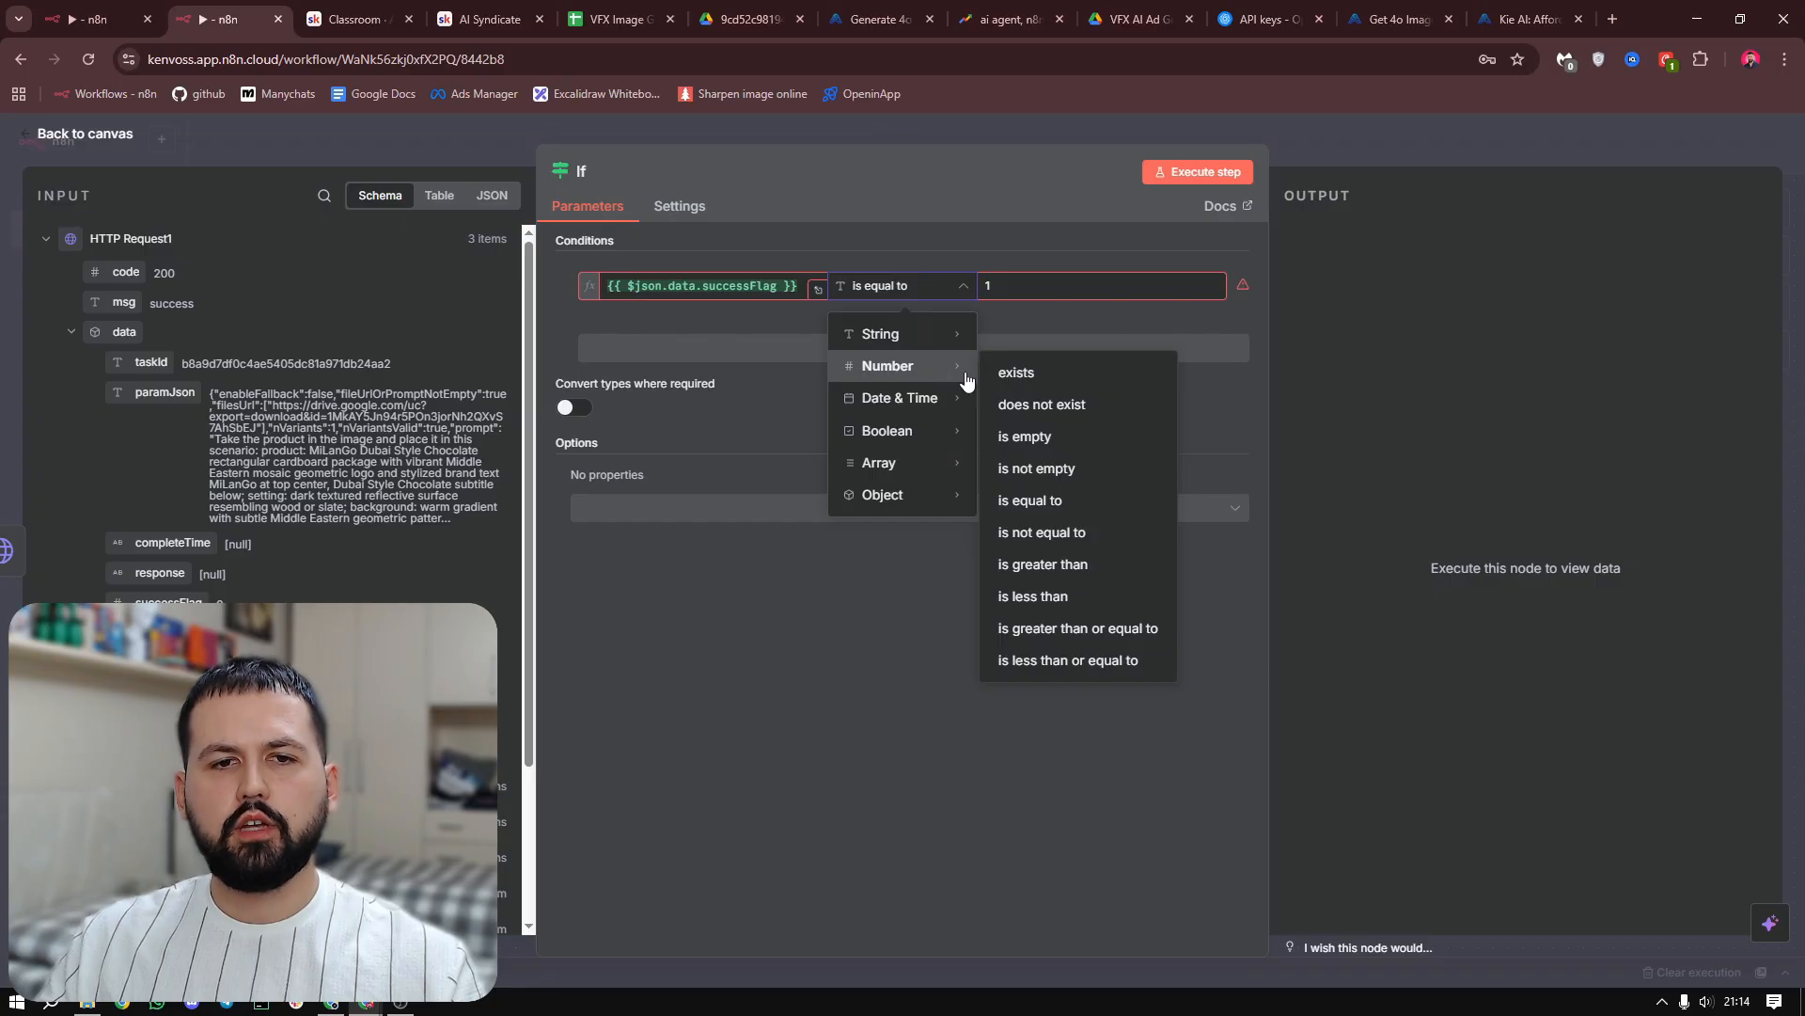
left_click(1107, 511)
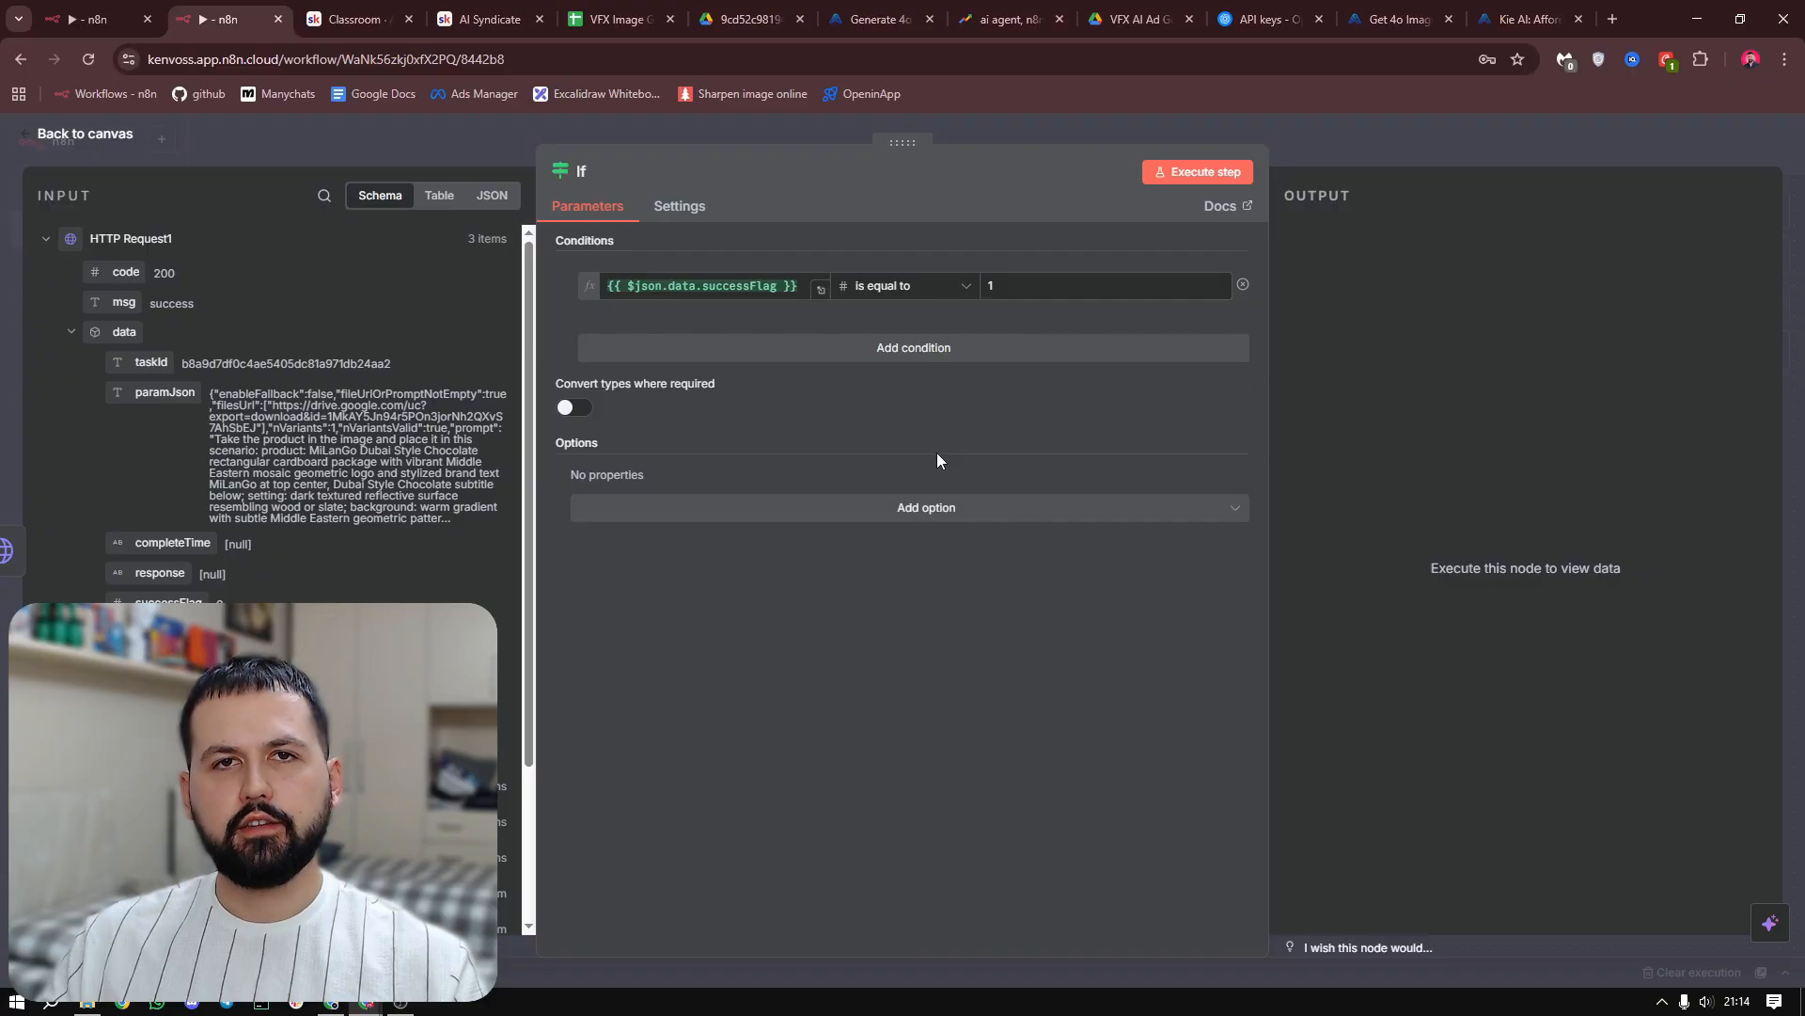
left_click(1196, 172)
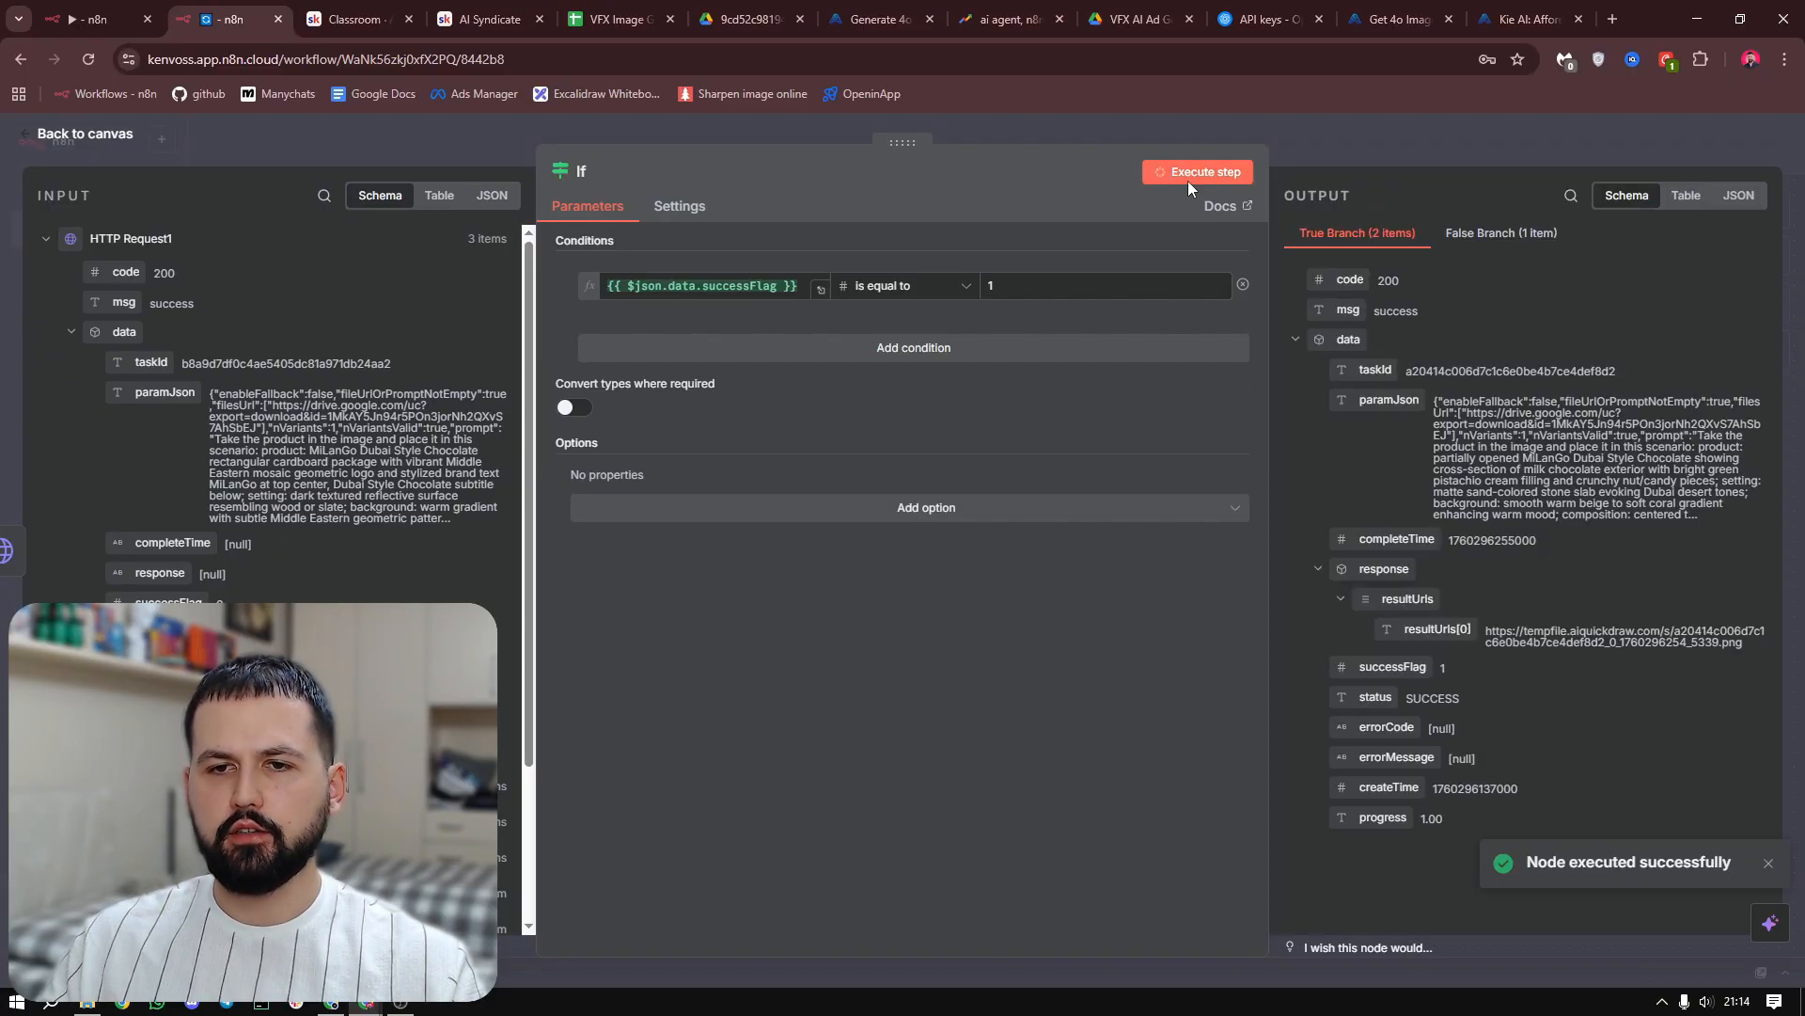
Return to the canvas and connect the If node's false output back to the Wait node's input
left_click(1306, 128)
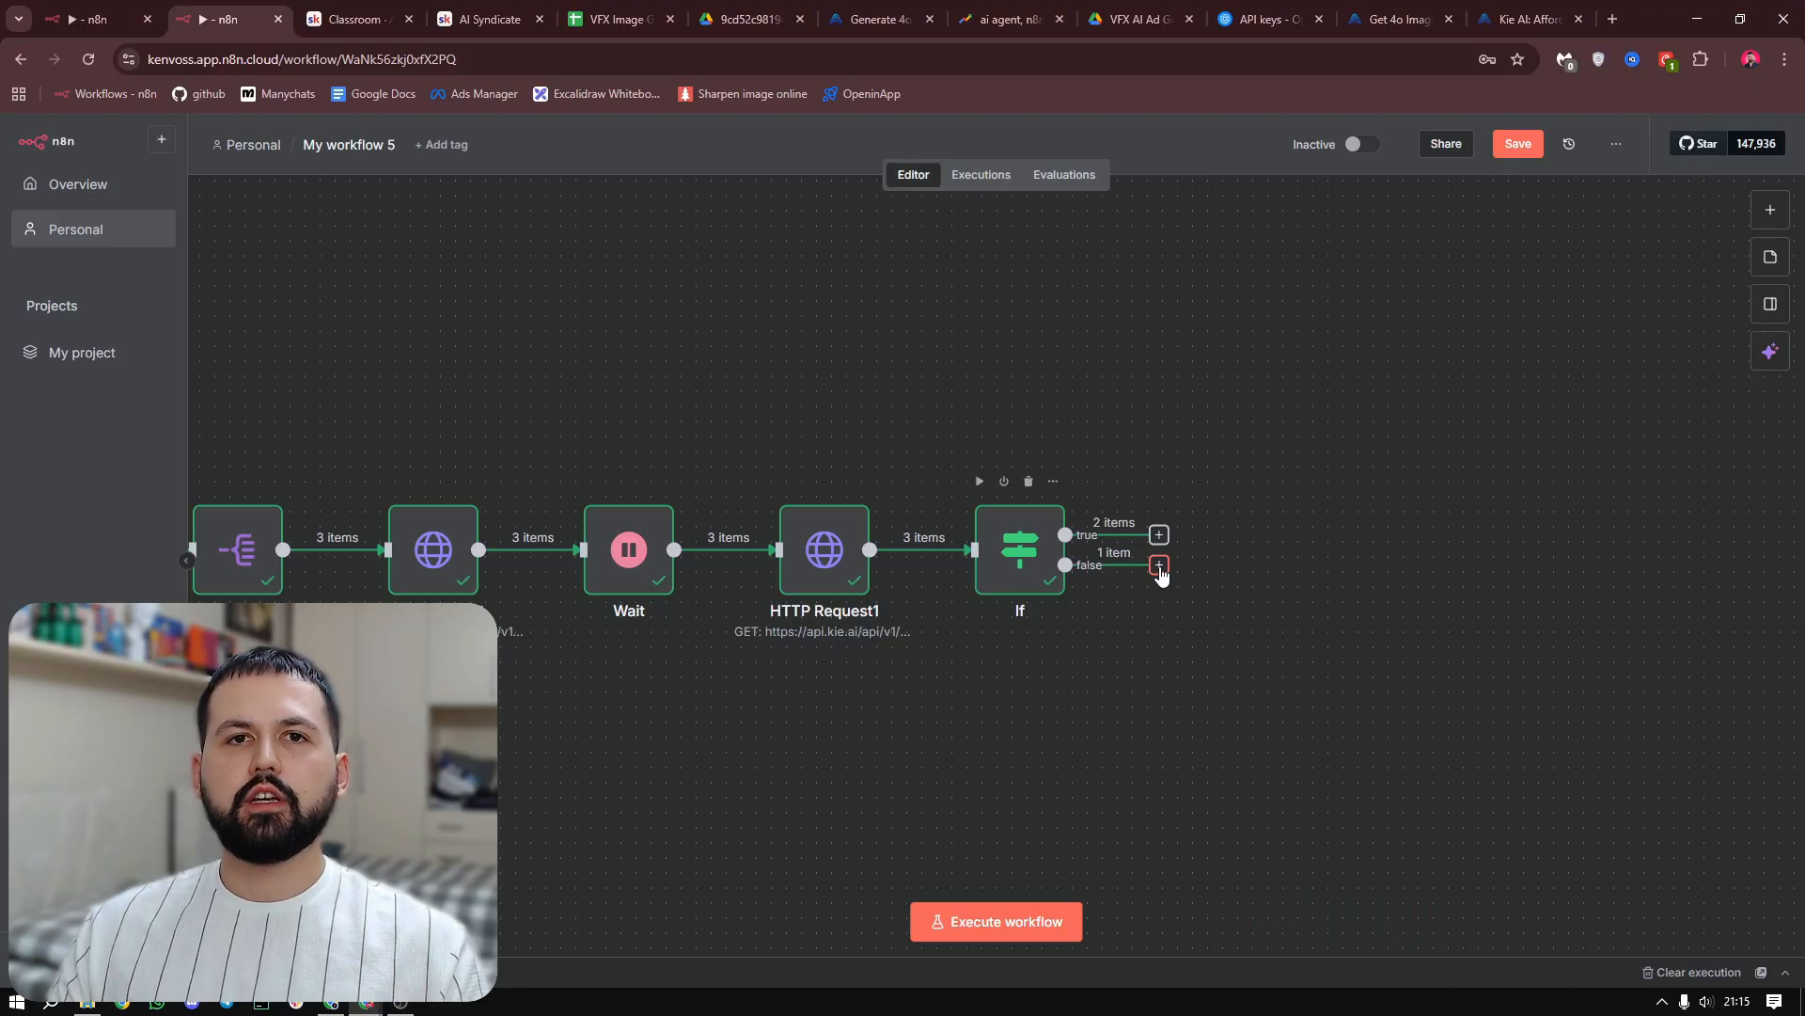
left_click_drag(1160, 572, 550, 677)
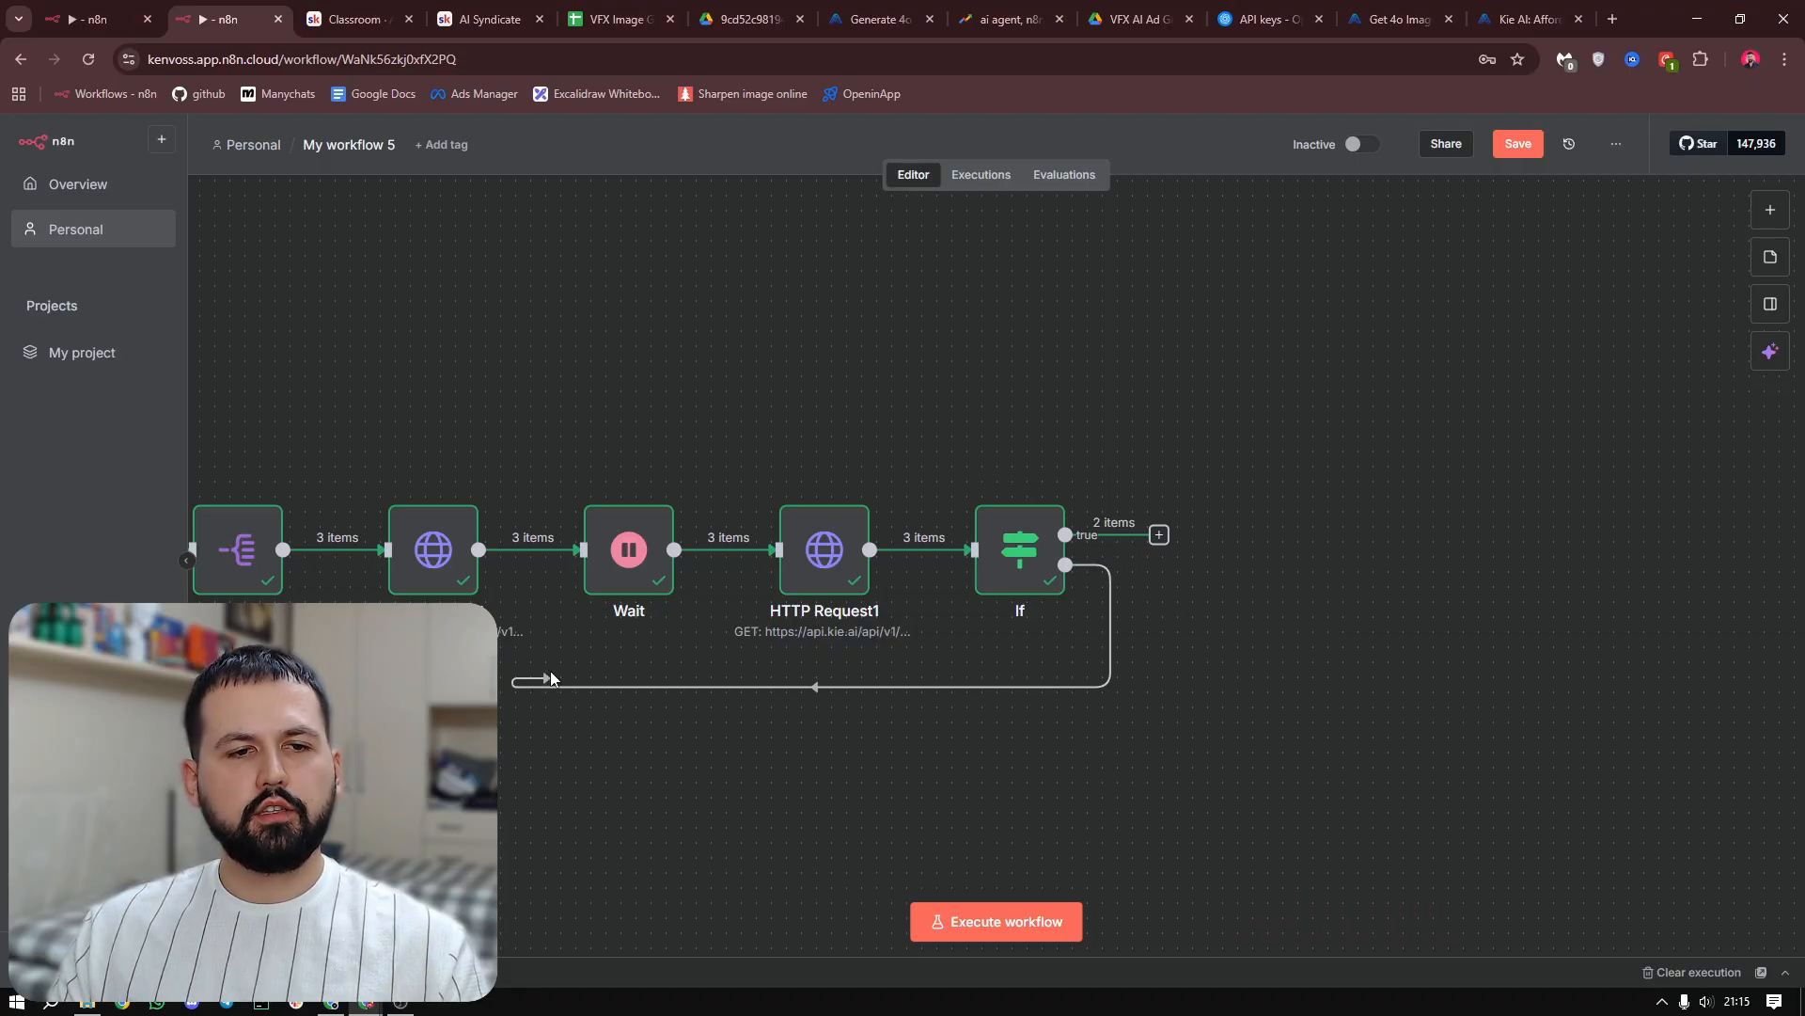
left_click_drag(577, 562, 580, 555)
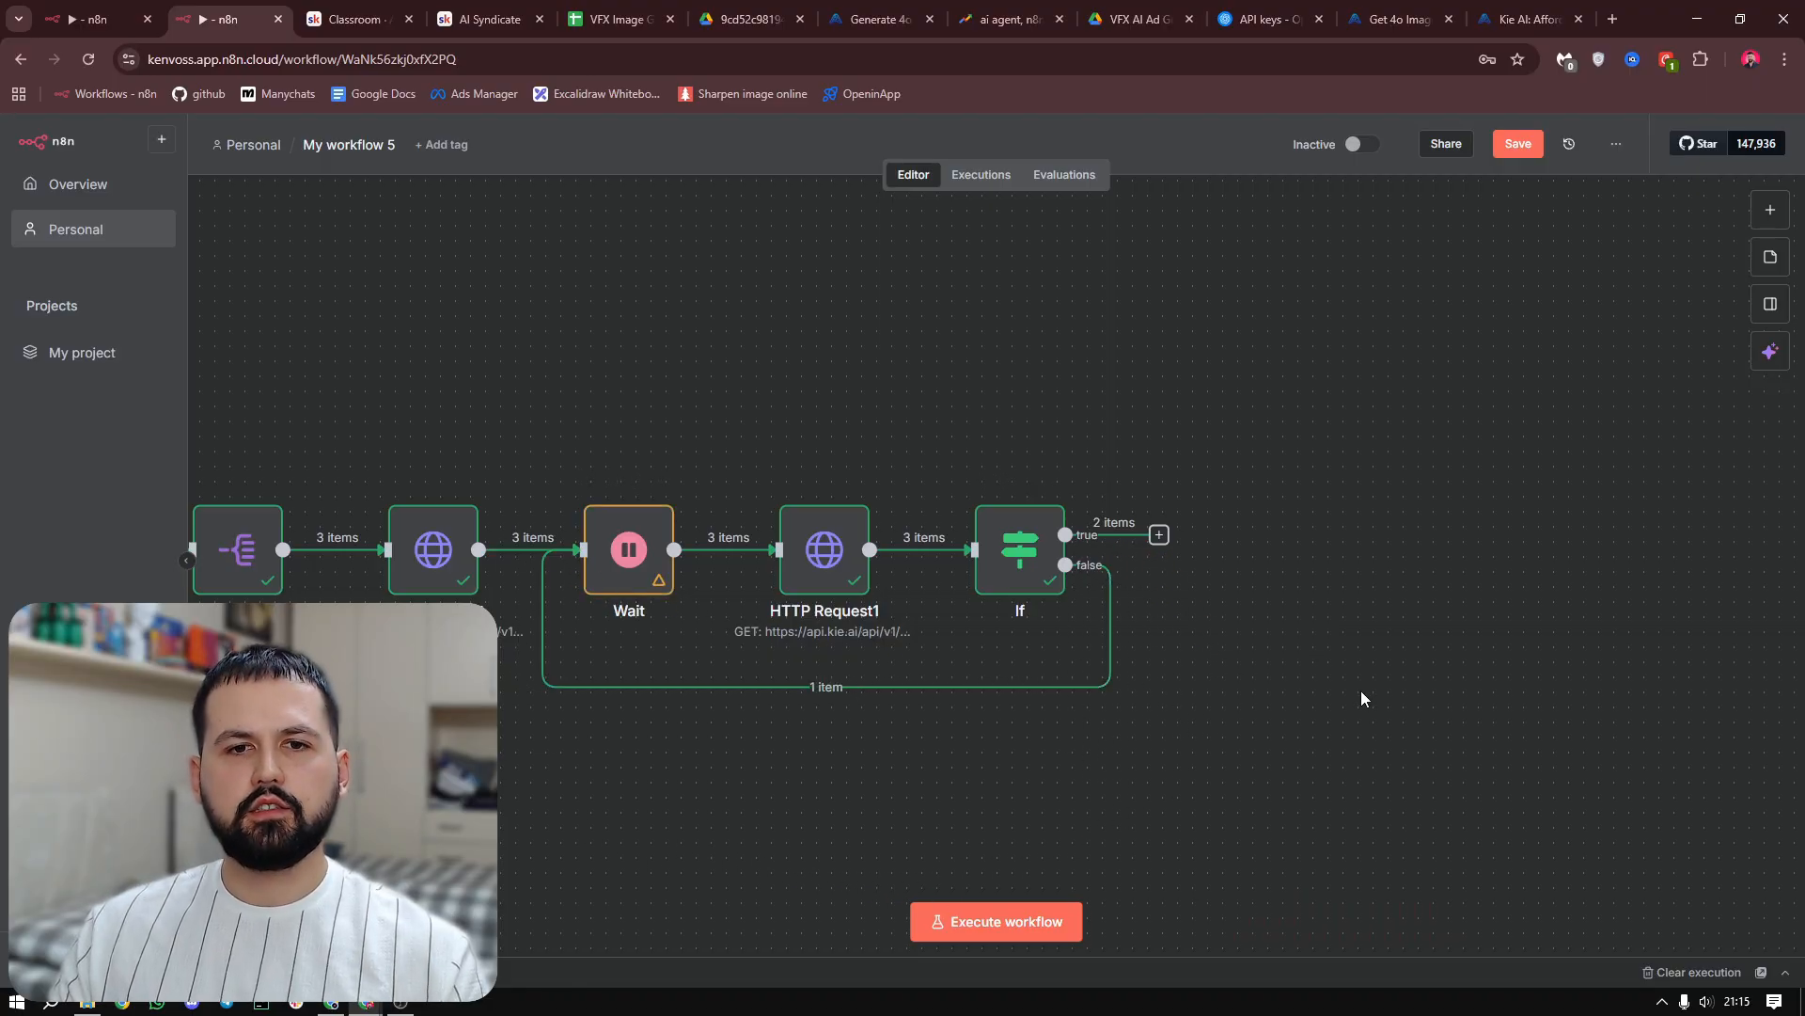
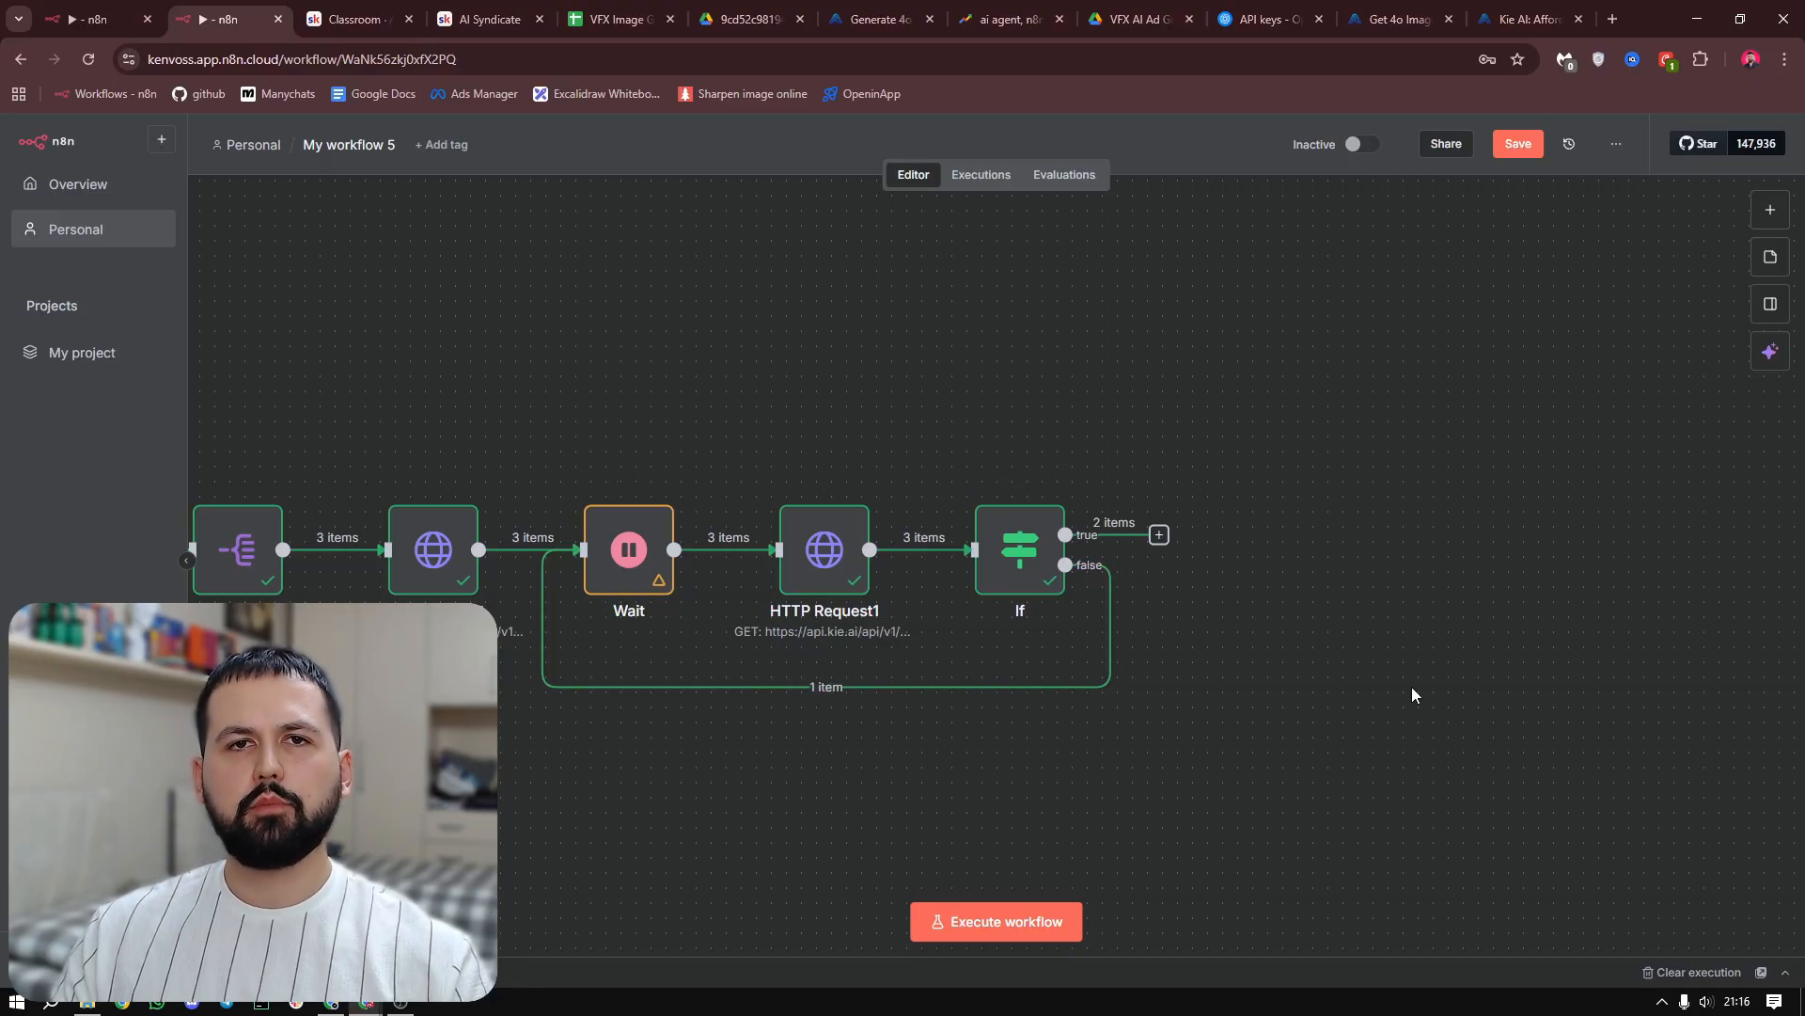
Execute the workflow and add an HTTP Request node on the If node's true output
key("ctrl+Return")
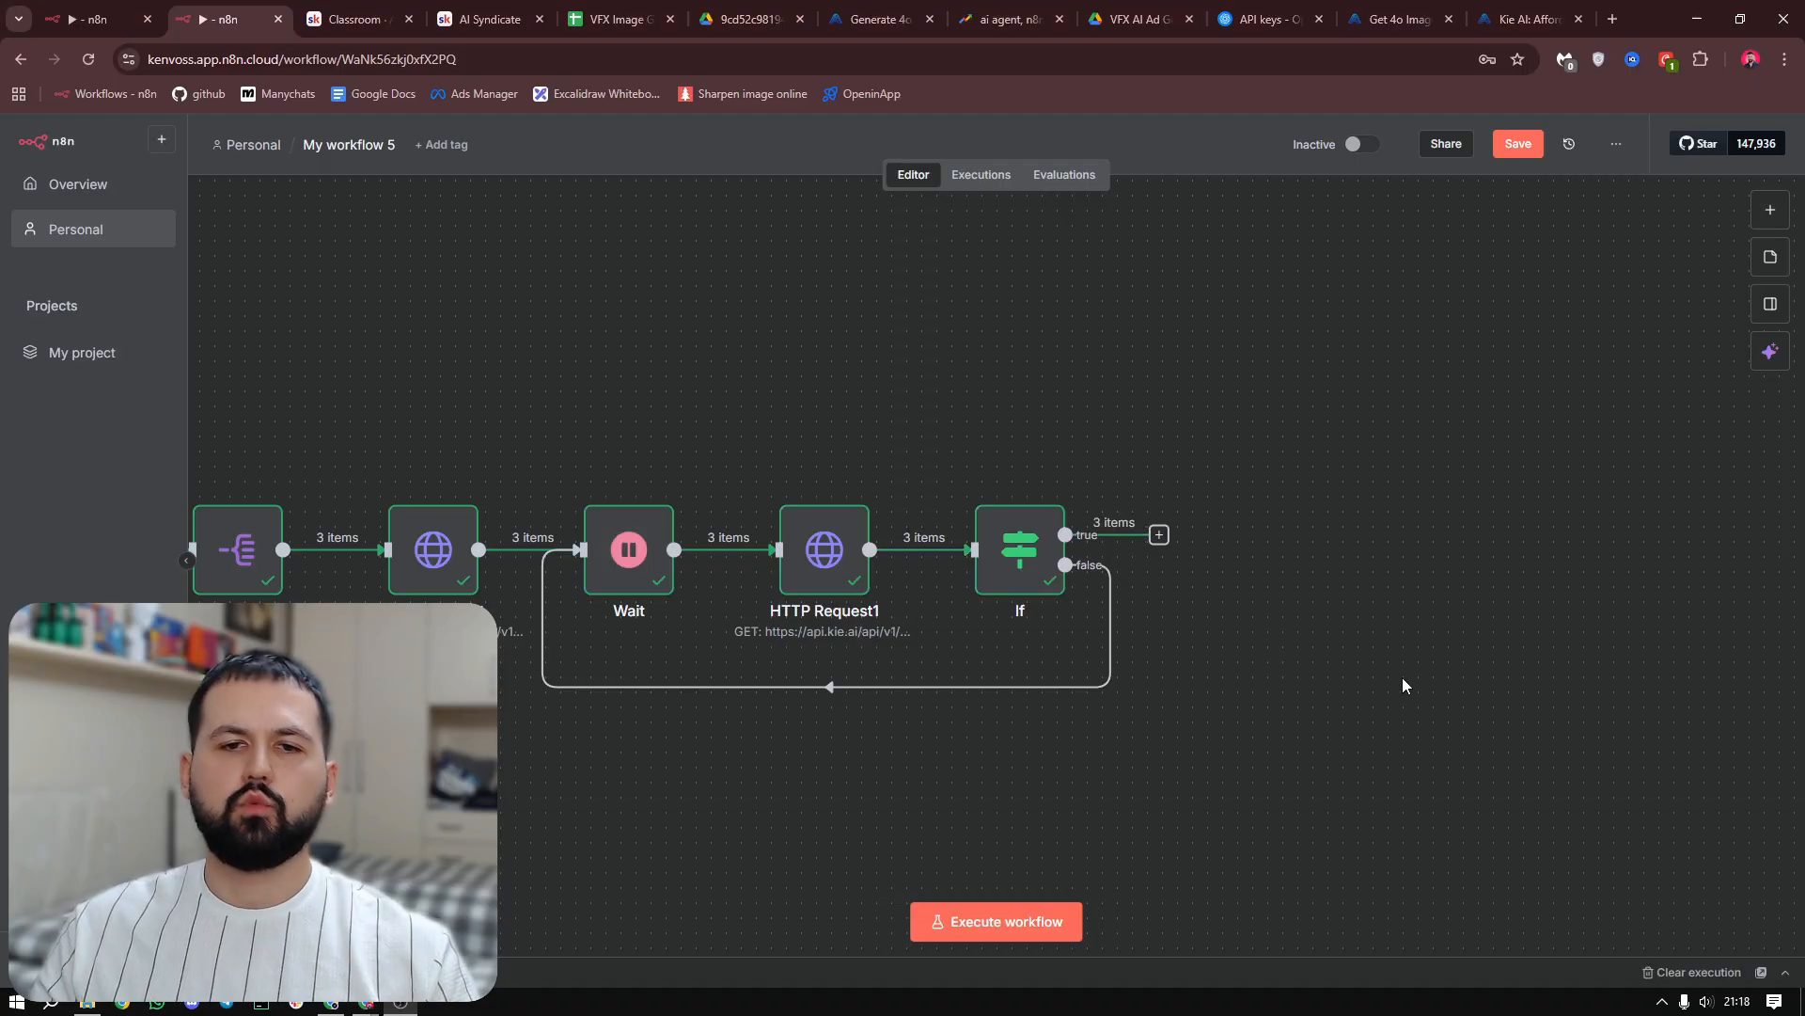
left_click(1159, 535)
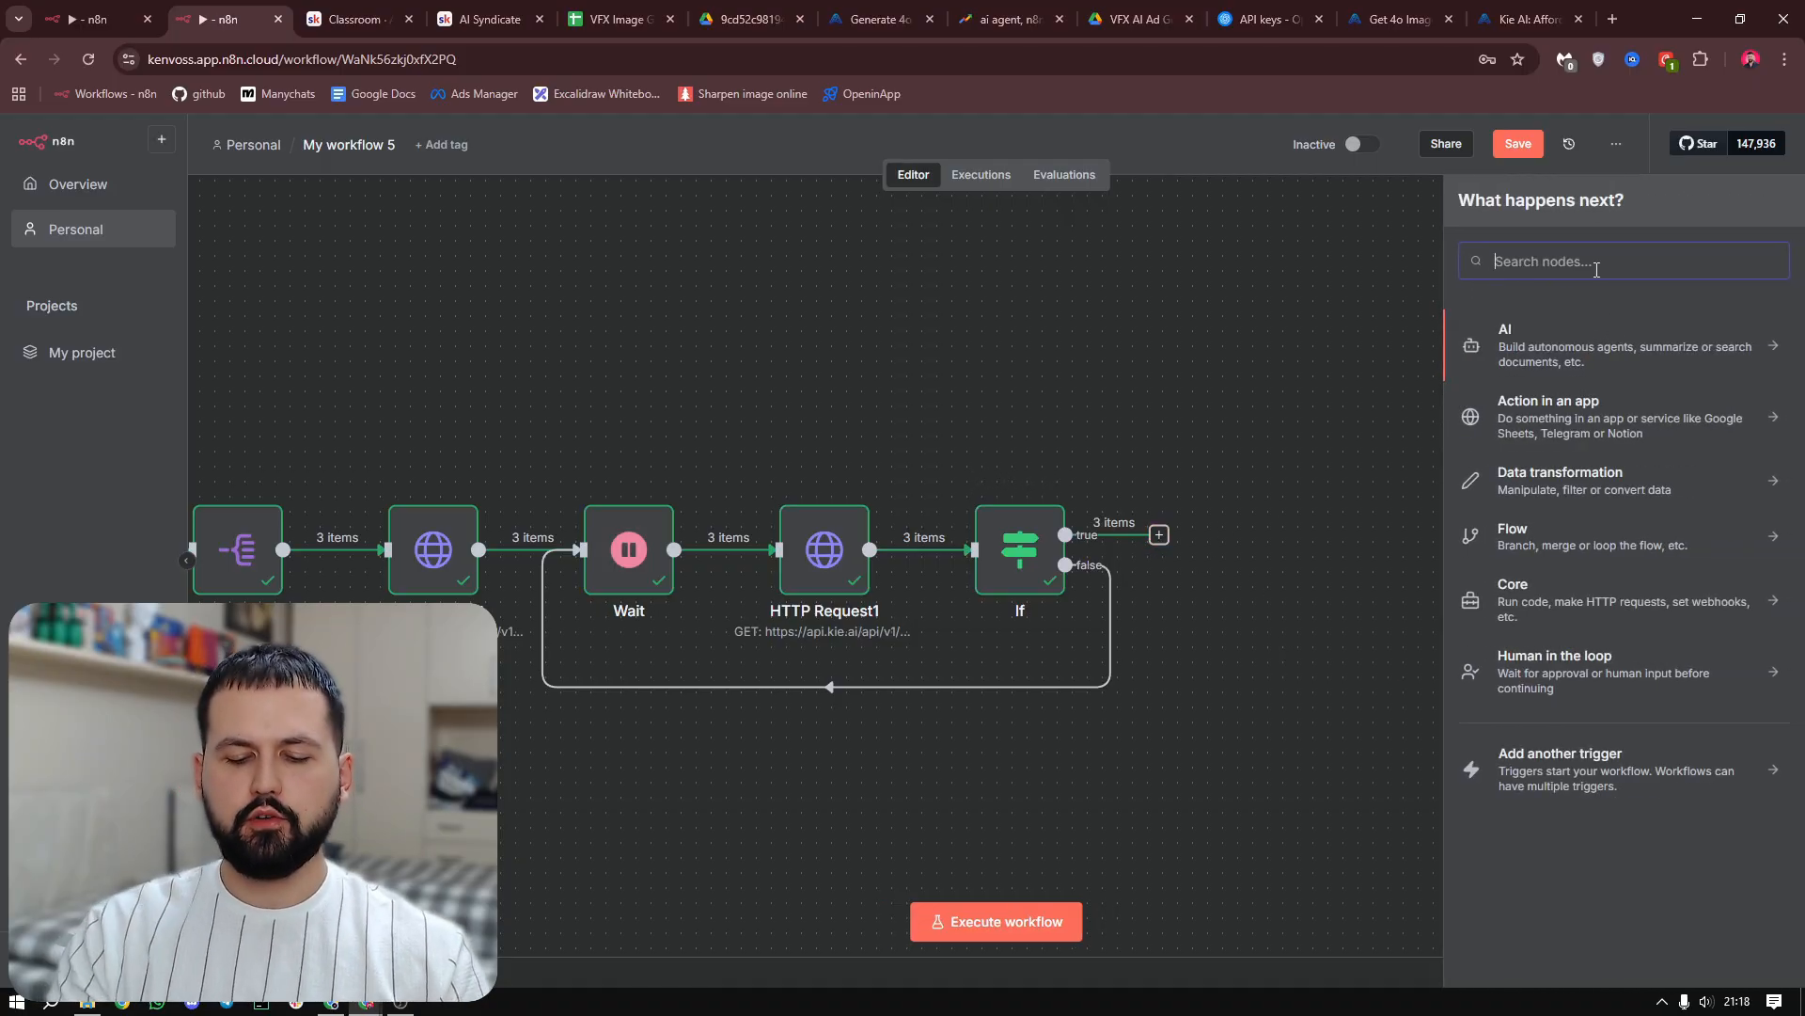
type("https")
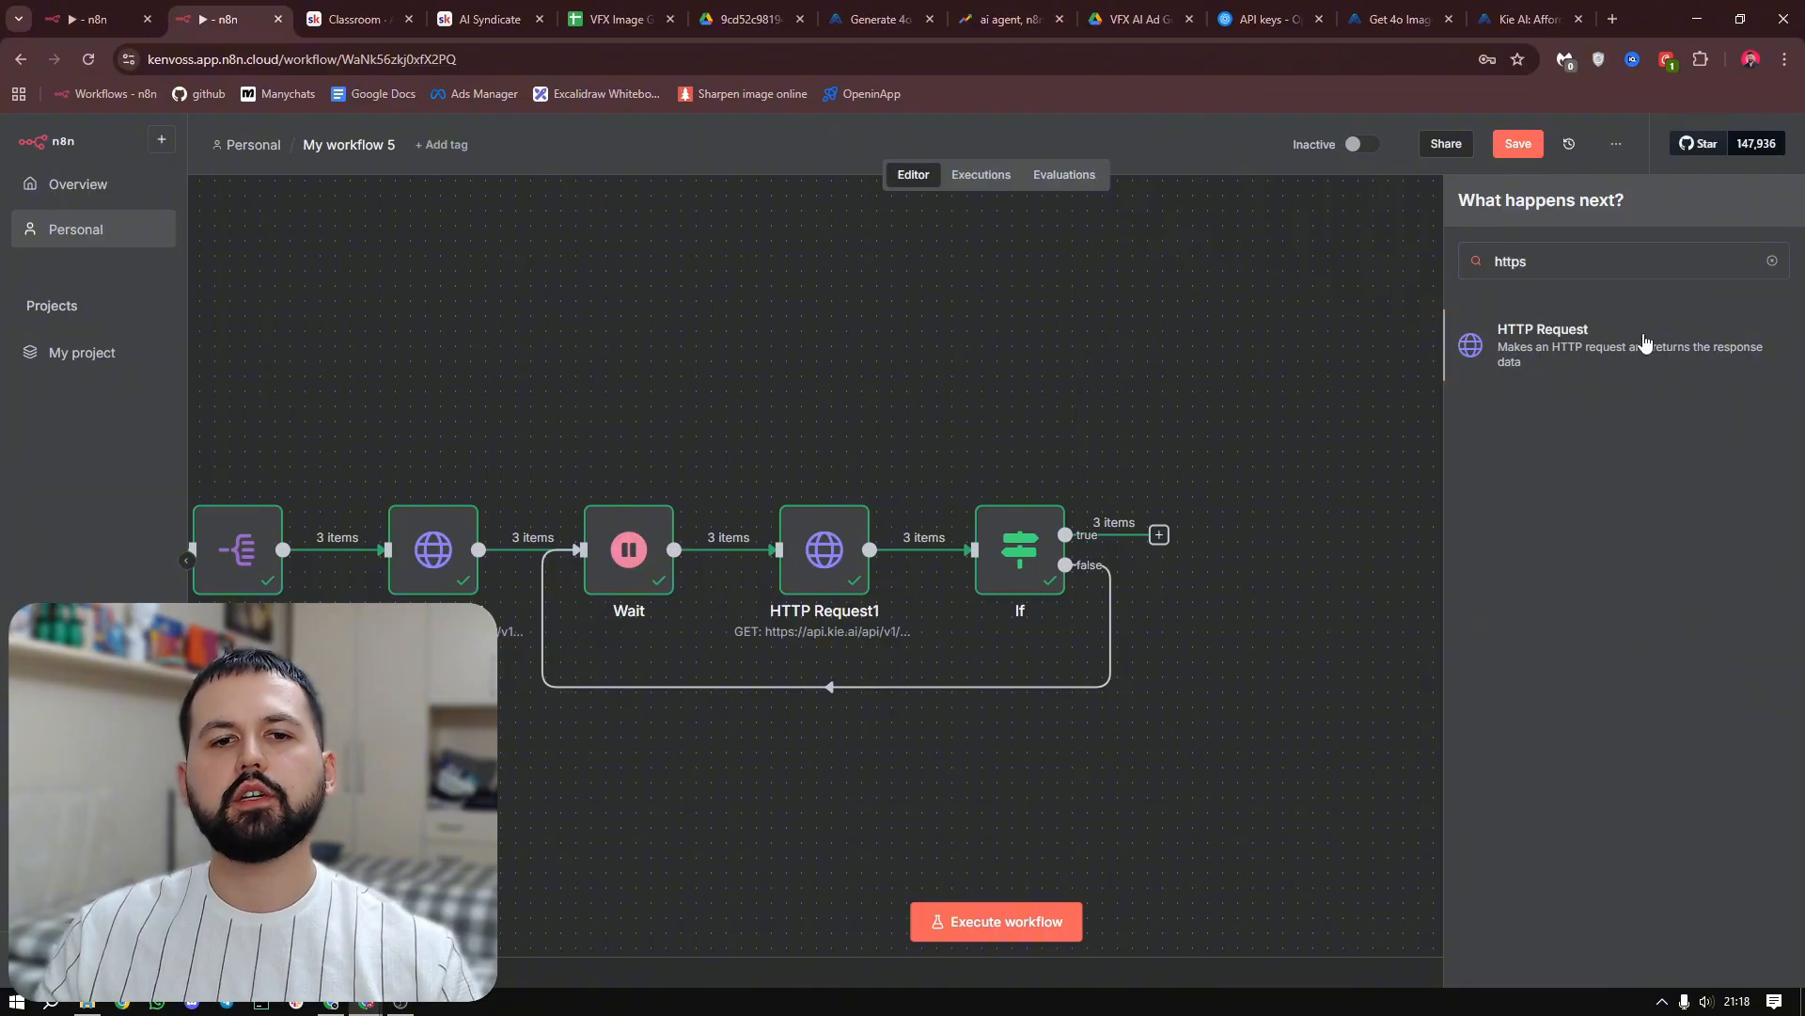
left_click(1645, 341)
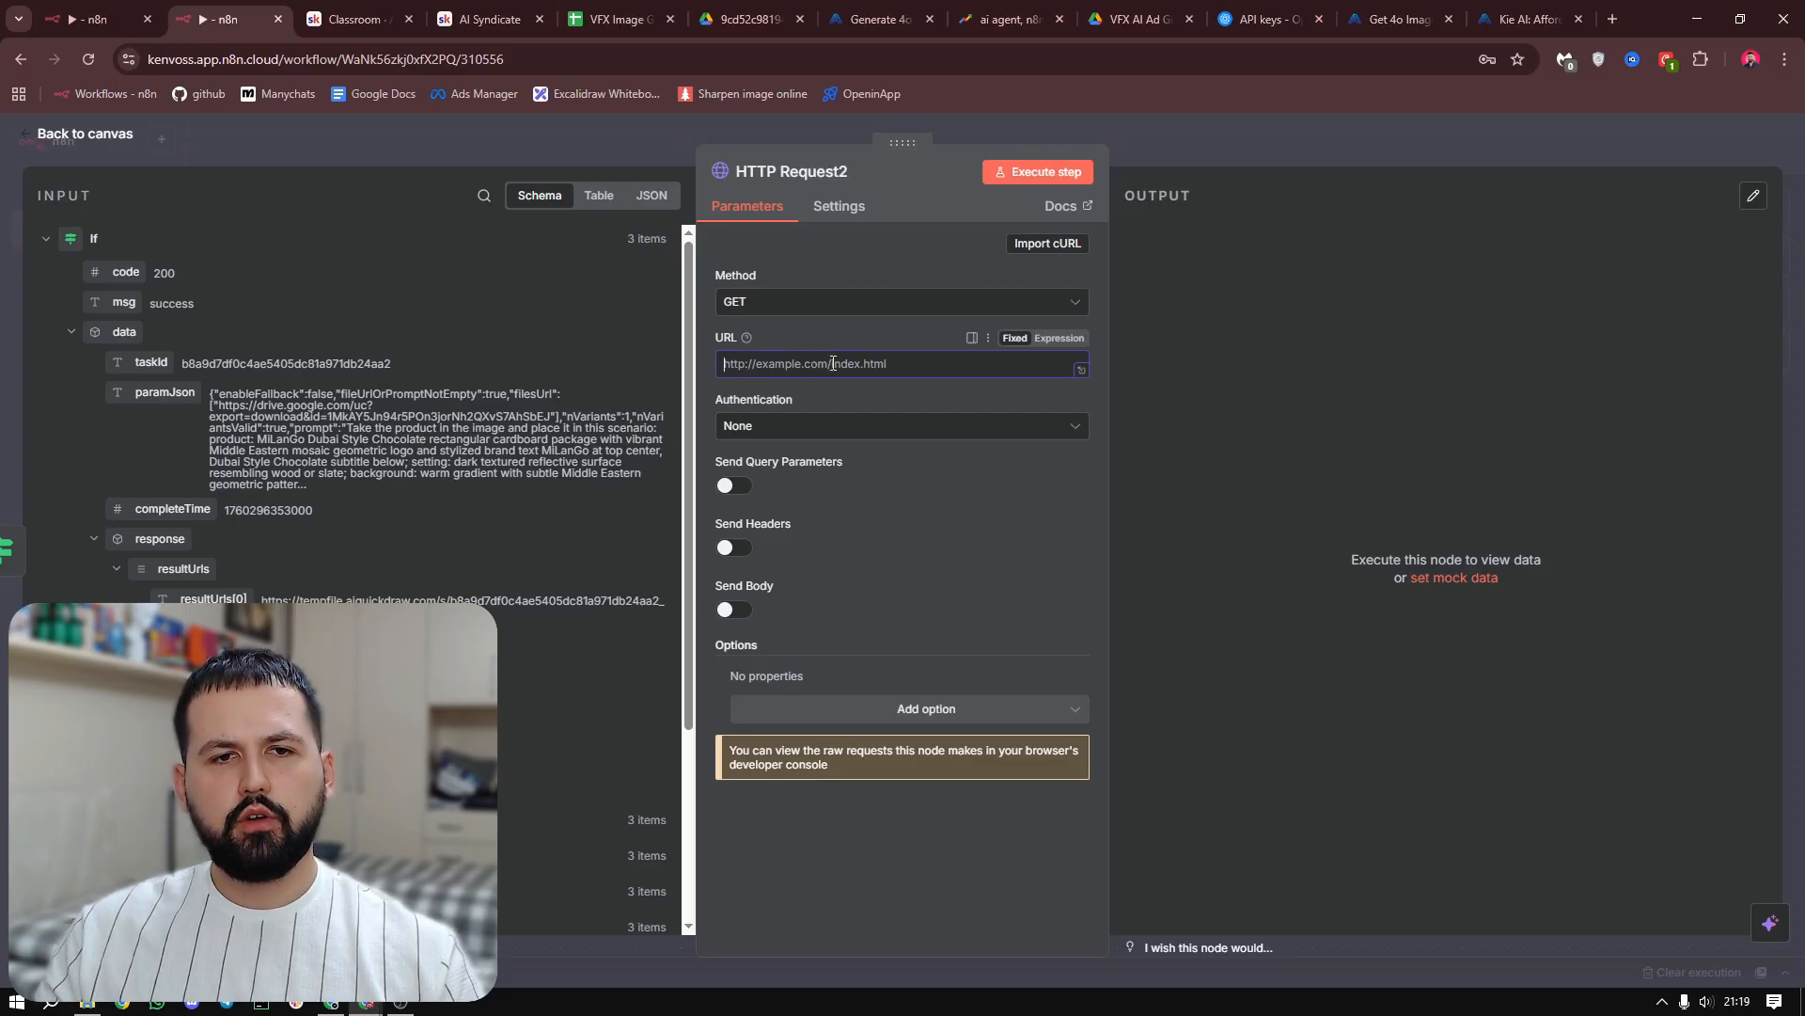
type("{{ $json.data.response.resultUrls[0] }}")
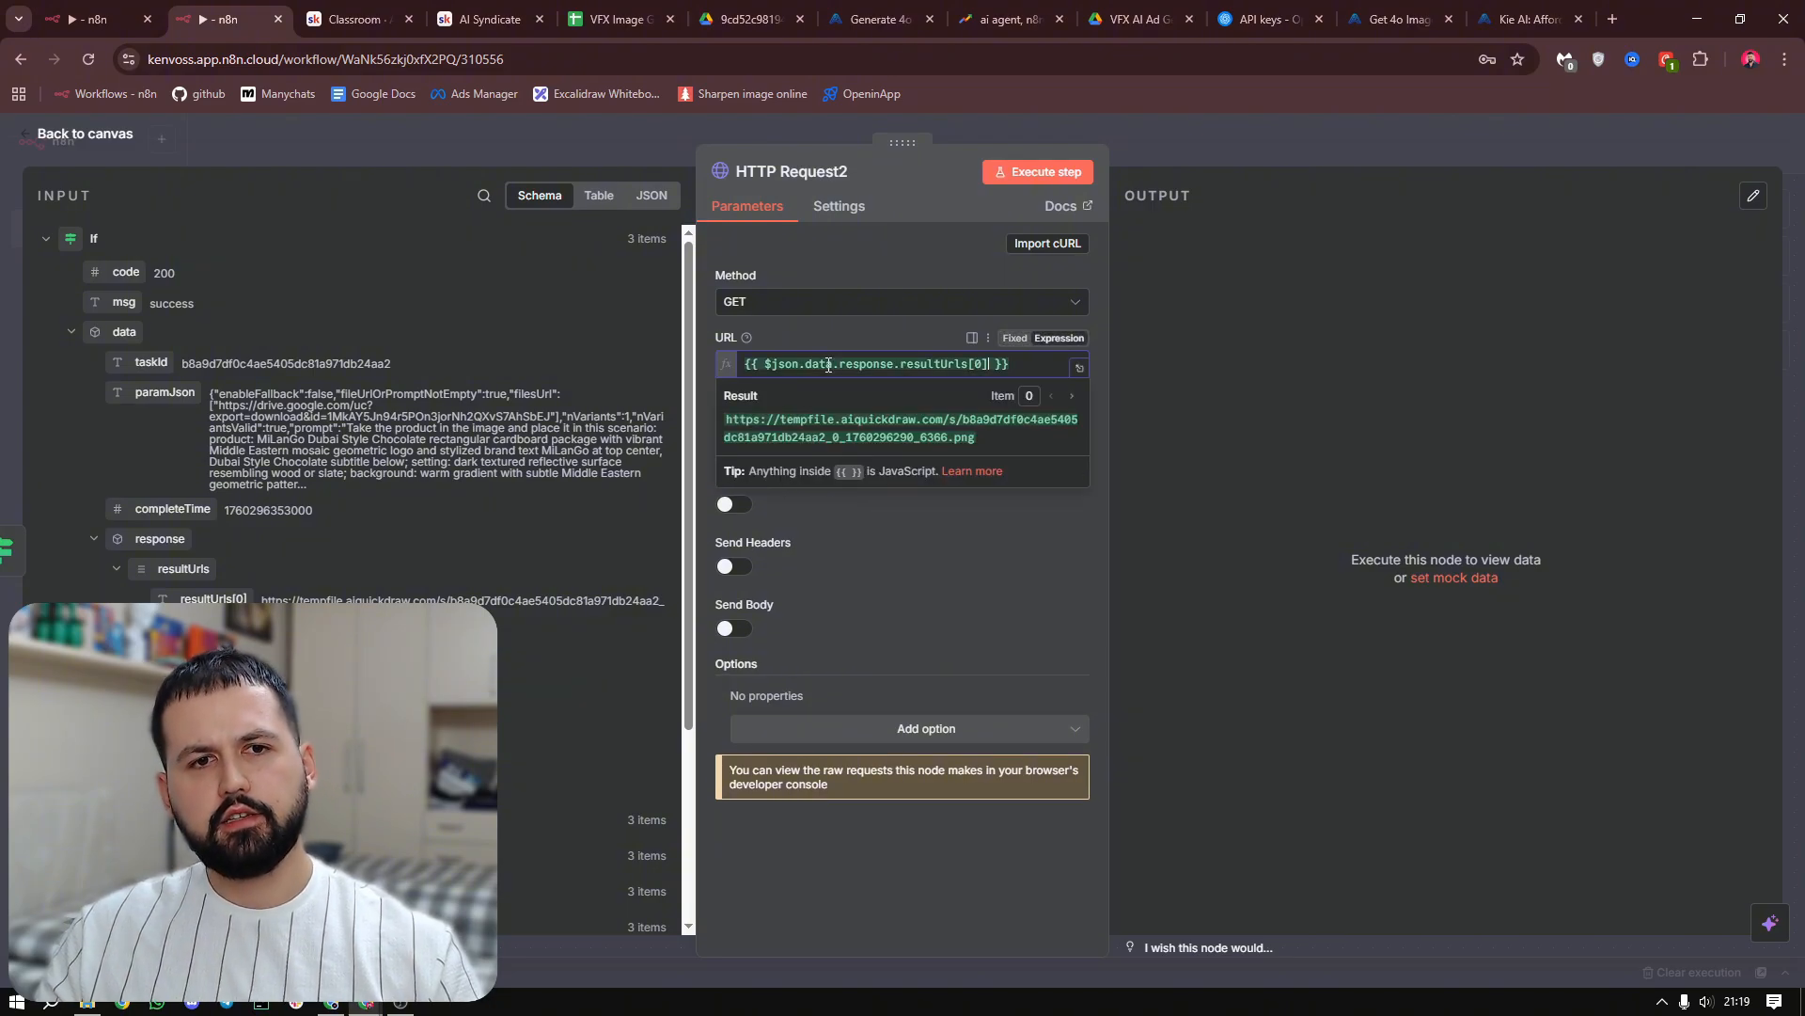
left_click(859, 325)
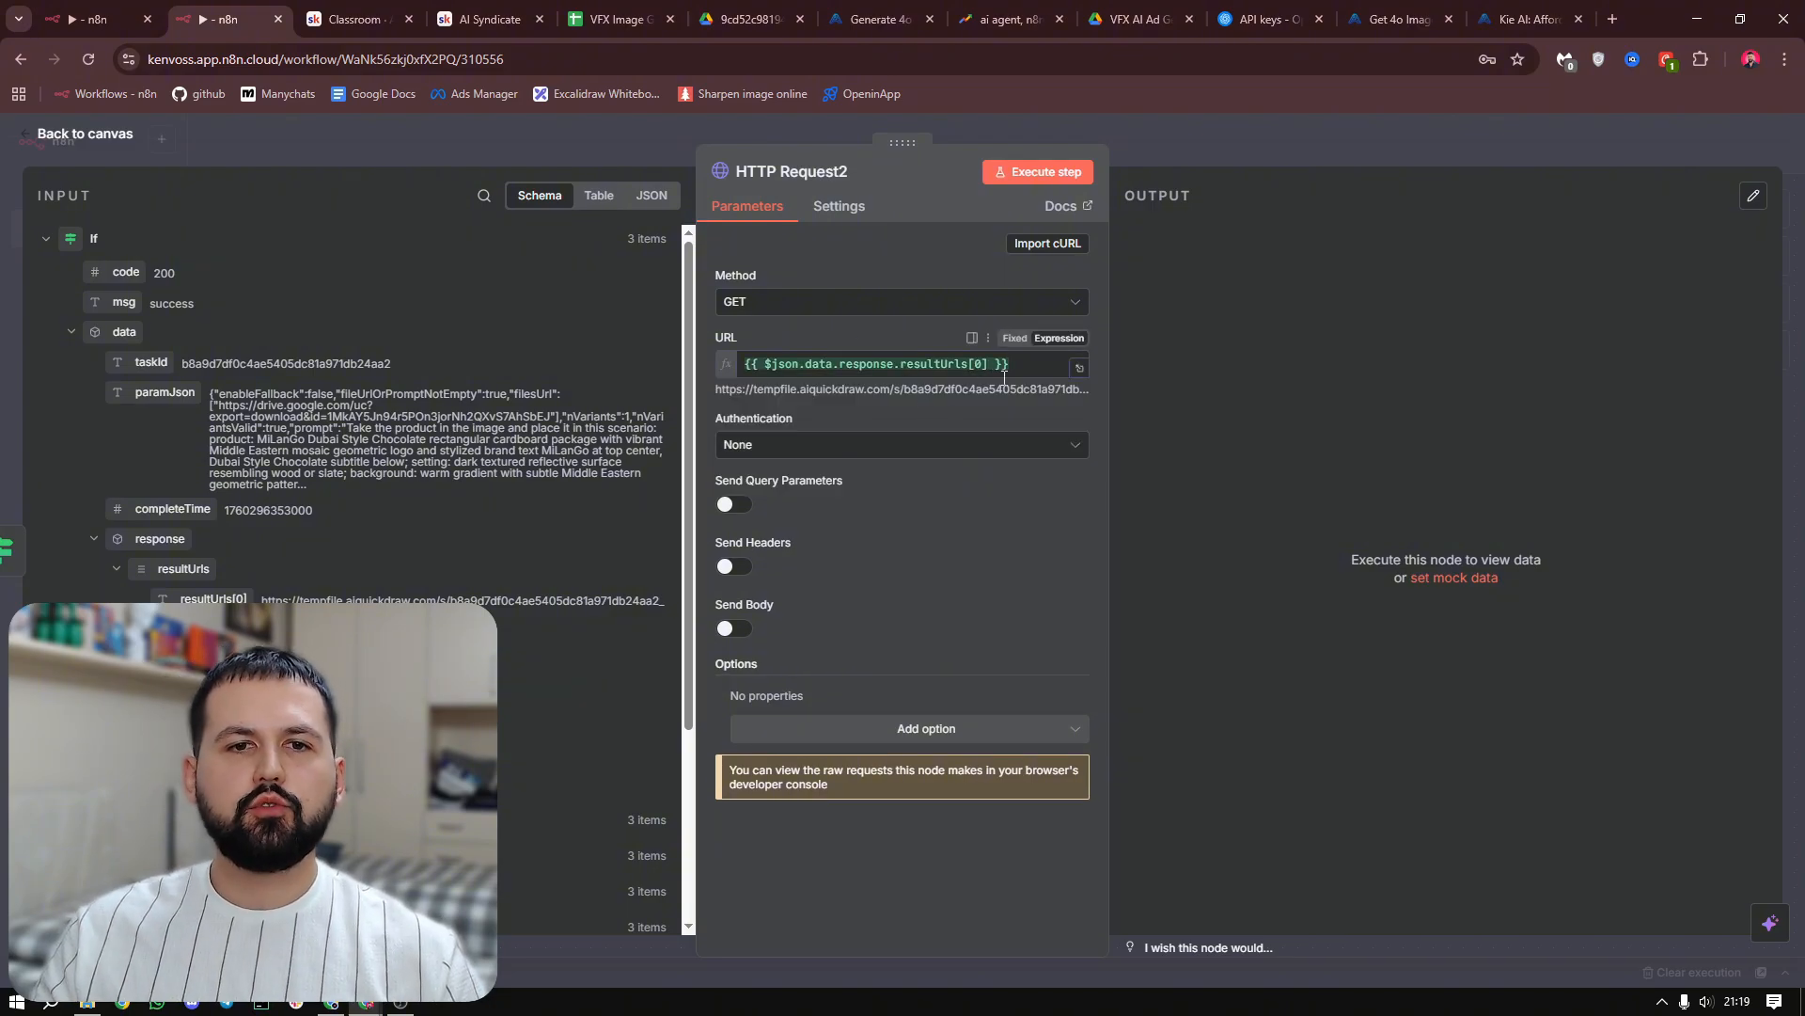
left_click_drag(1024, 368, 744, 363)
key("BackSpace")
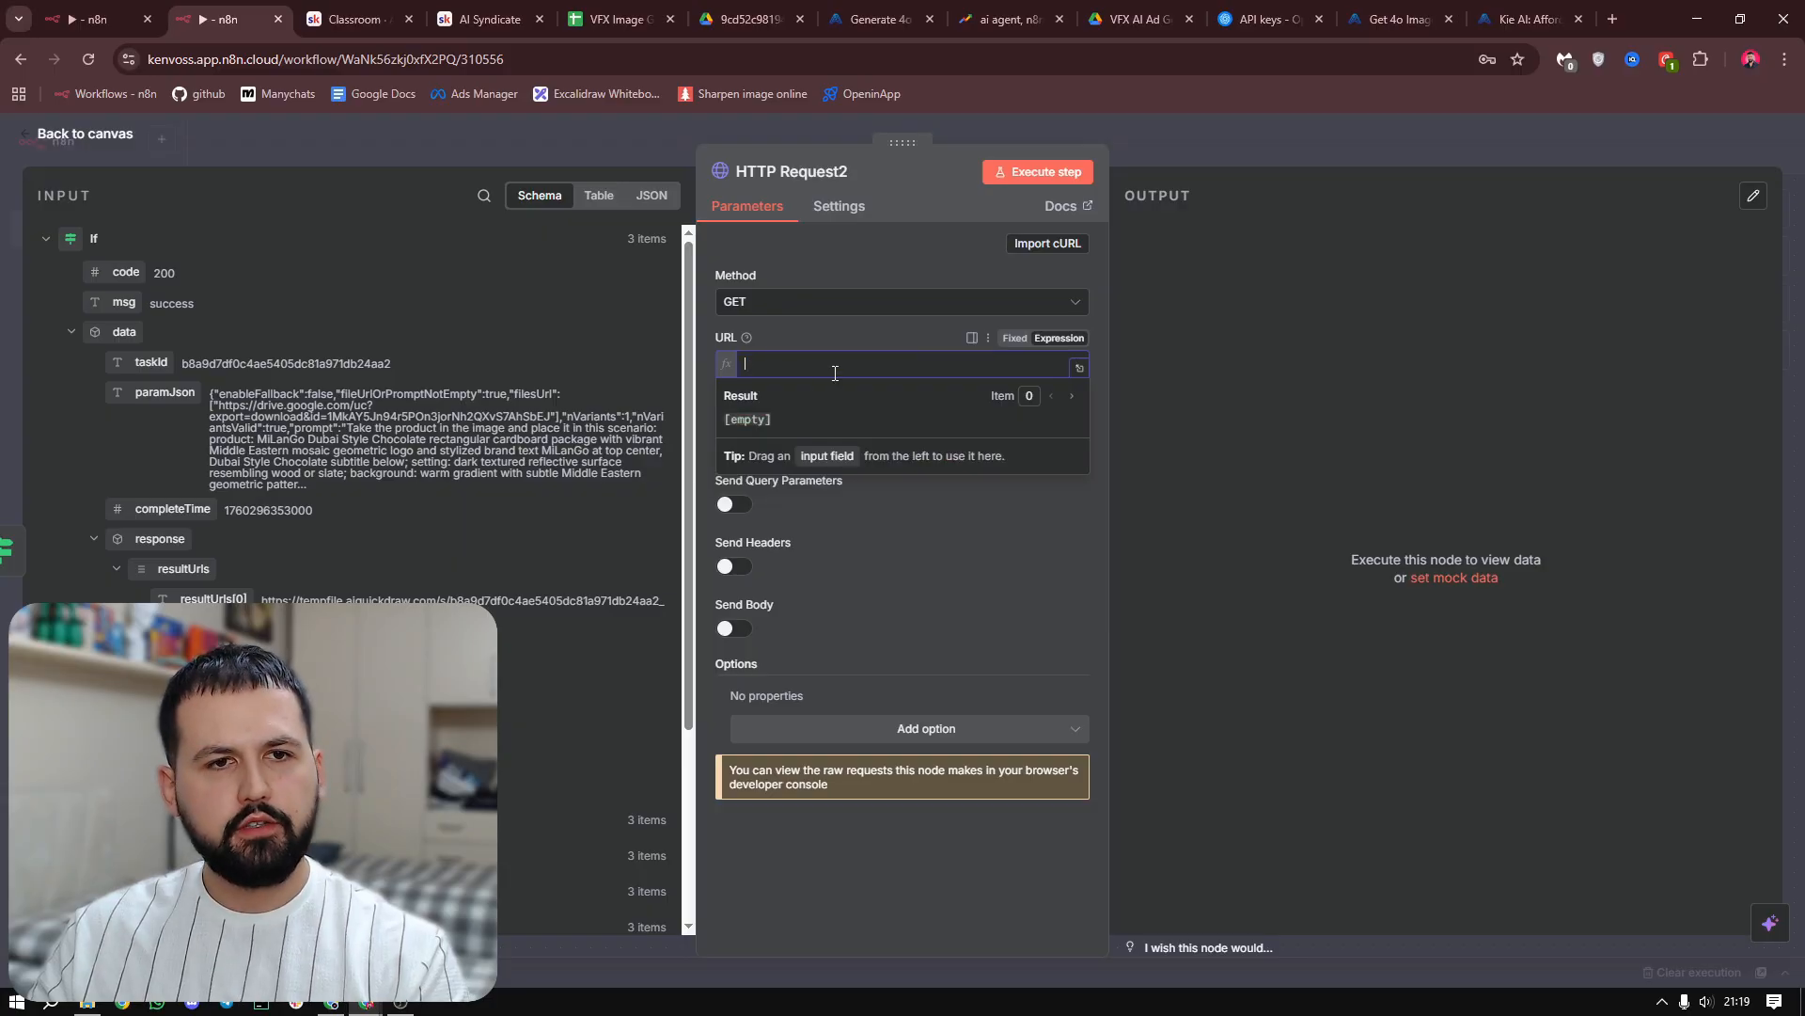
left_click(855, 406)
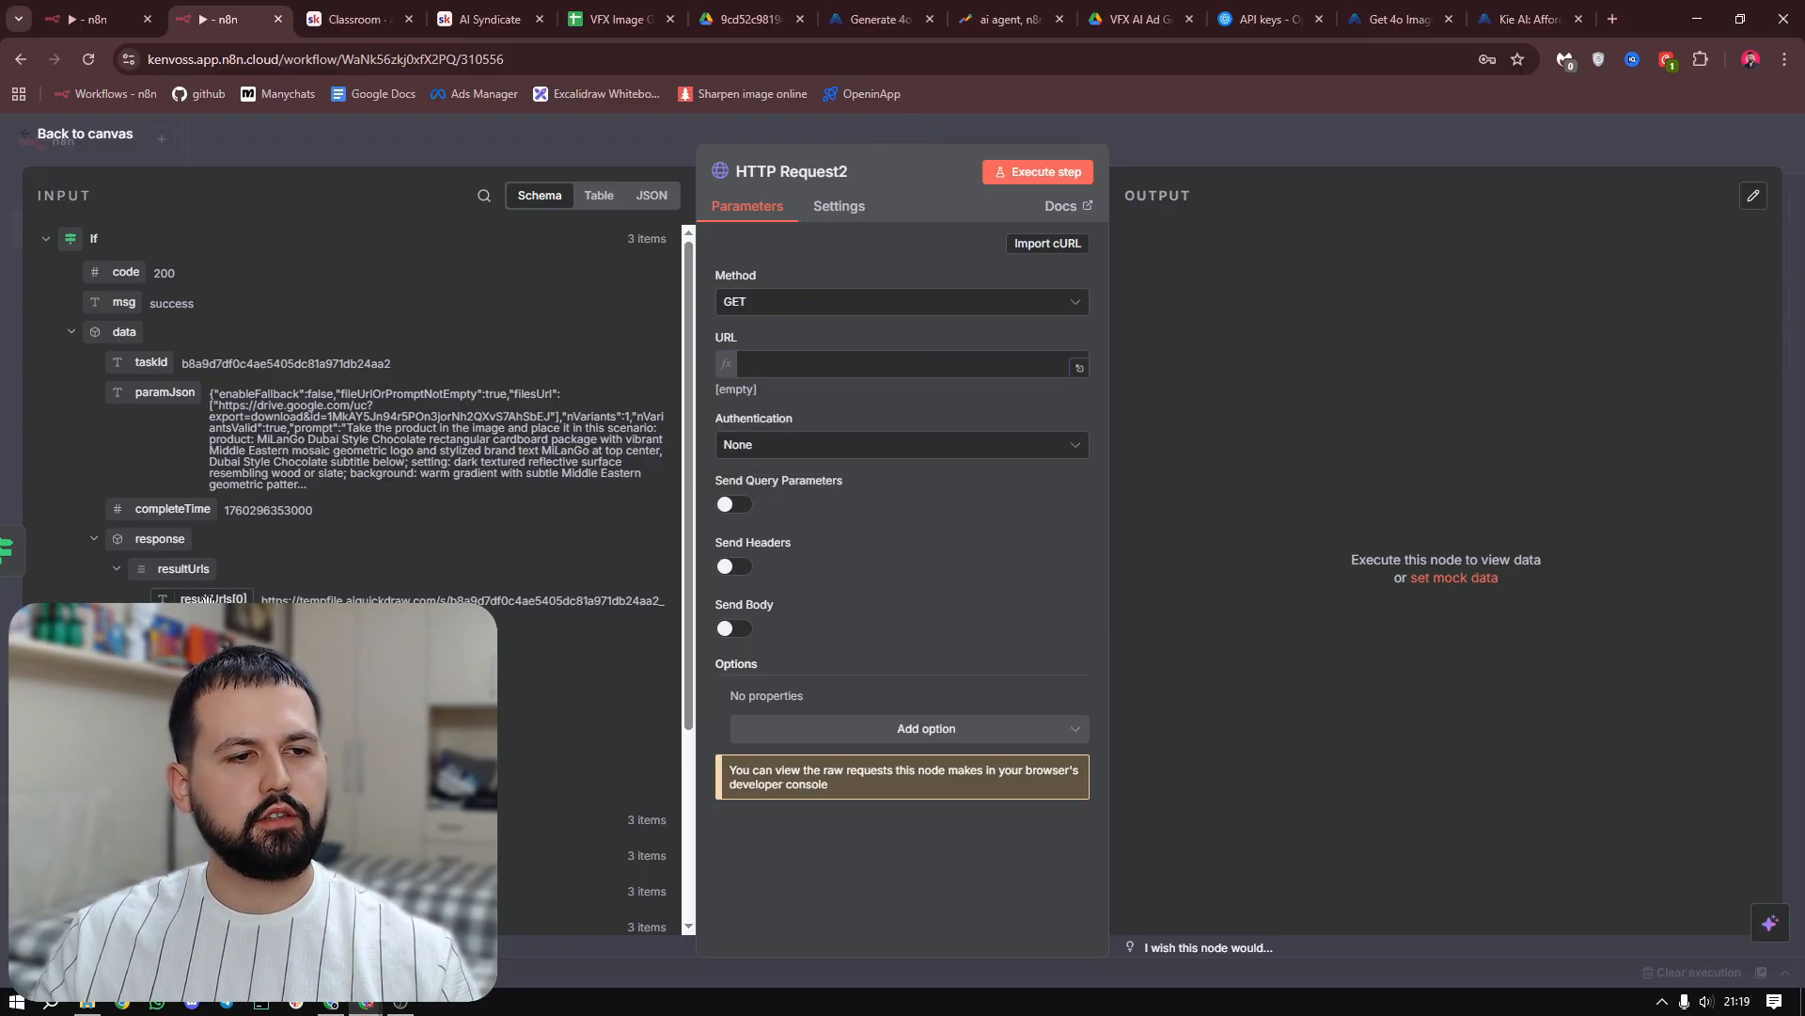
Set the new HTTP Request node's URL to {{ $json.data.response.resultUrls[0] }} and execute the node to fetch the image files
left_click_drag(207, 599, 848, 366)
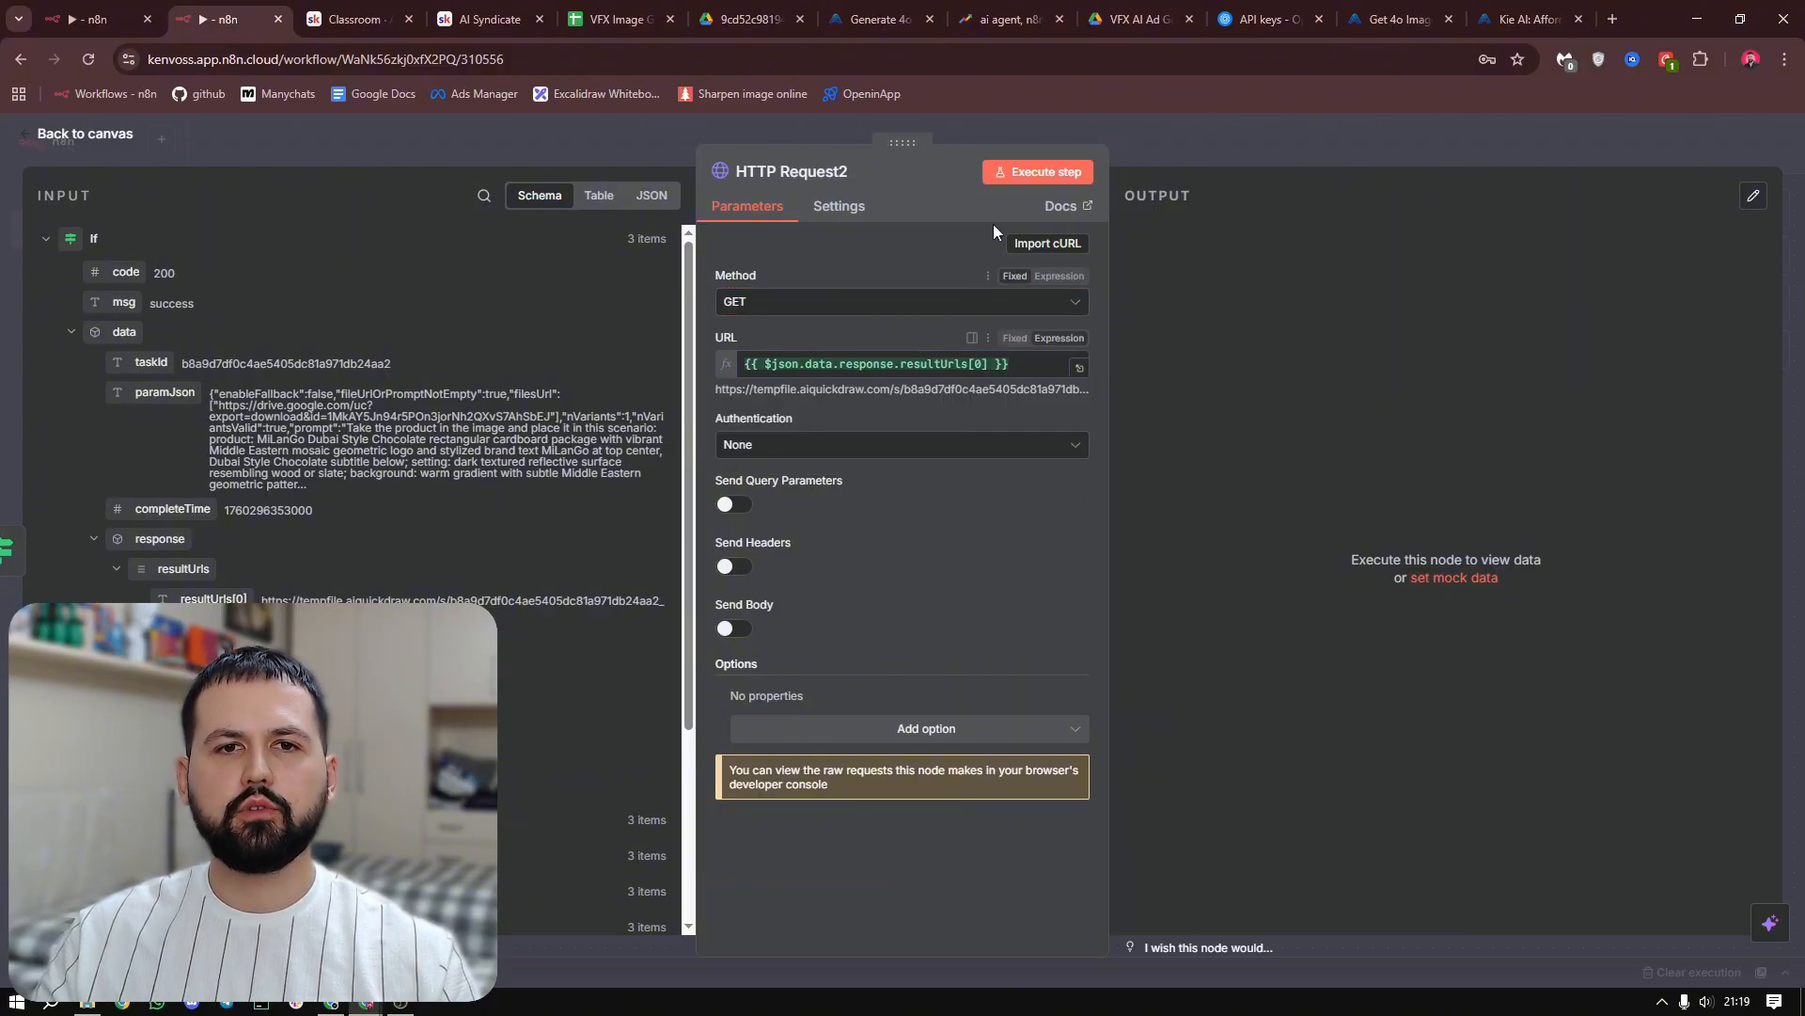
left_click(1012, 178)
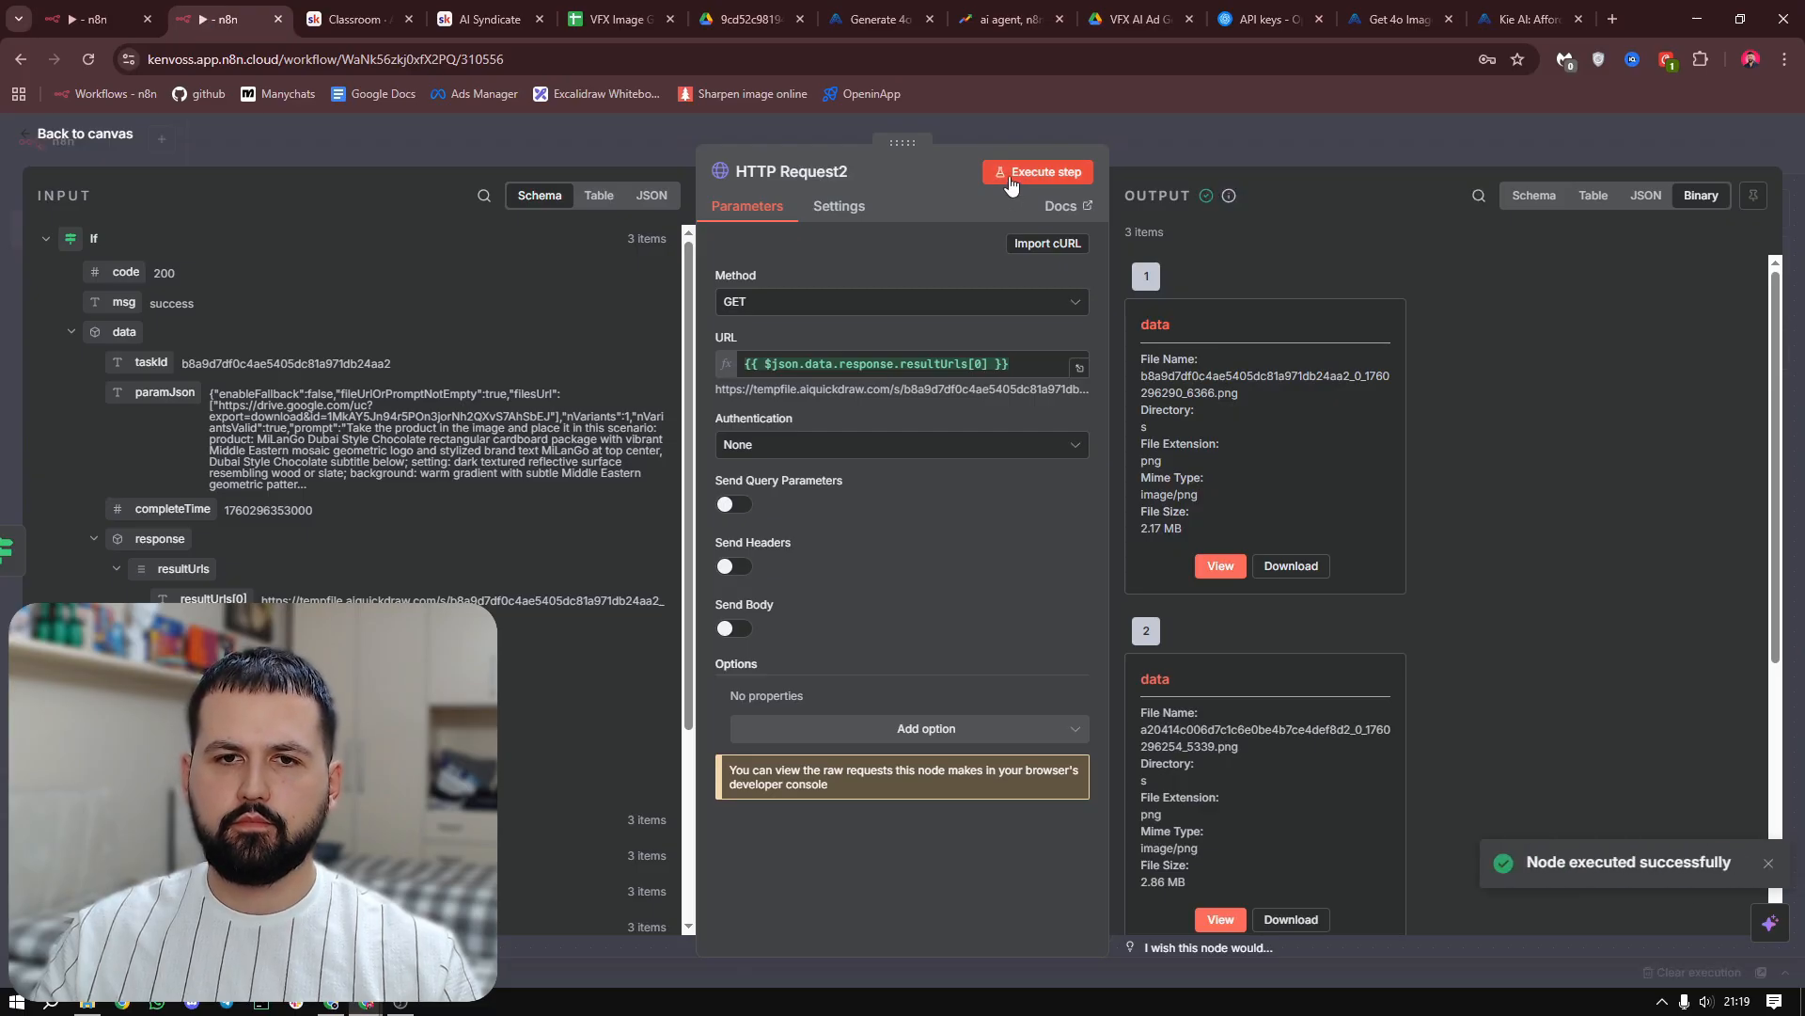
scroll(1586, 494, "down", 5)
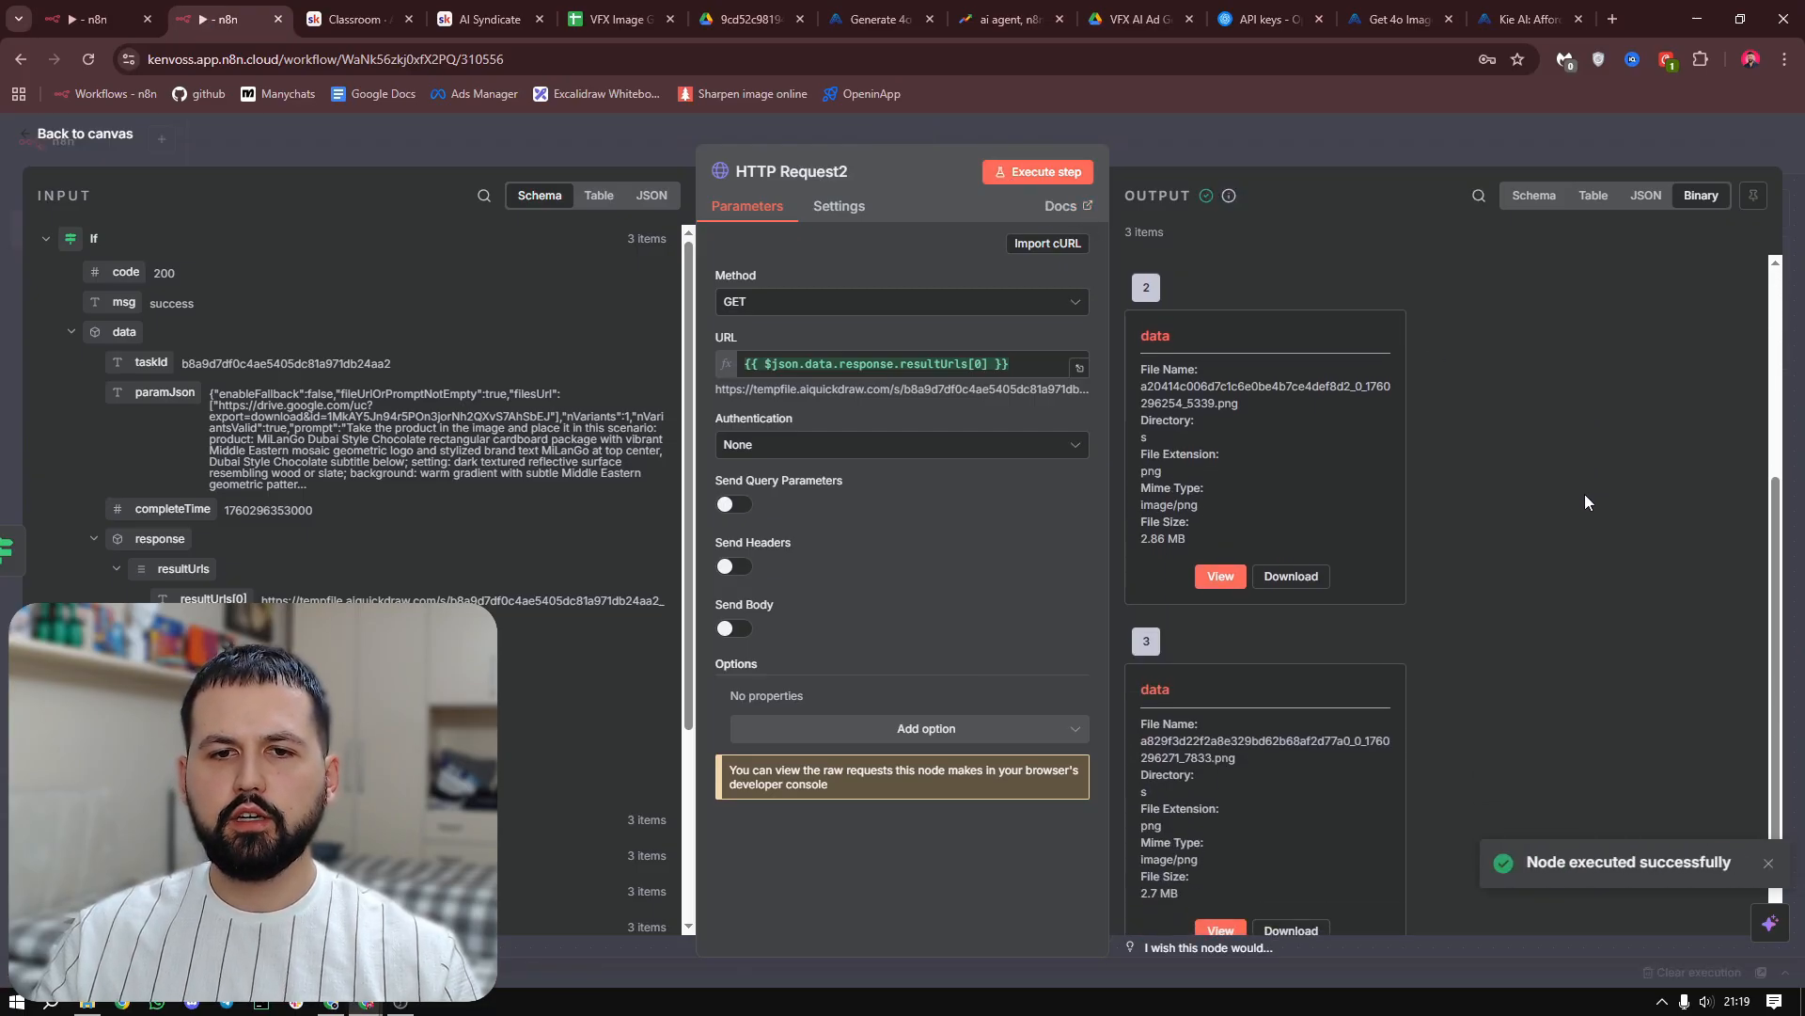
scroll(1527, 732, "up", 5)
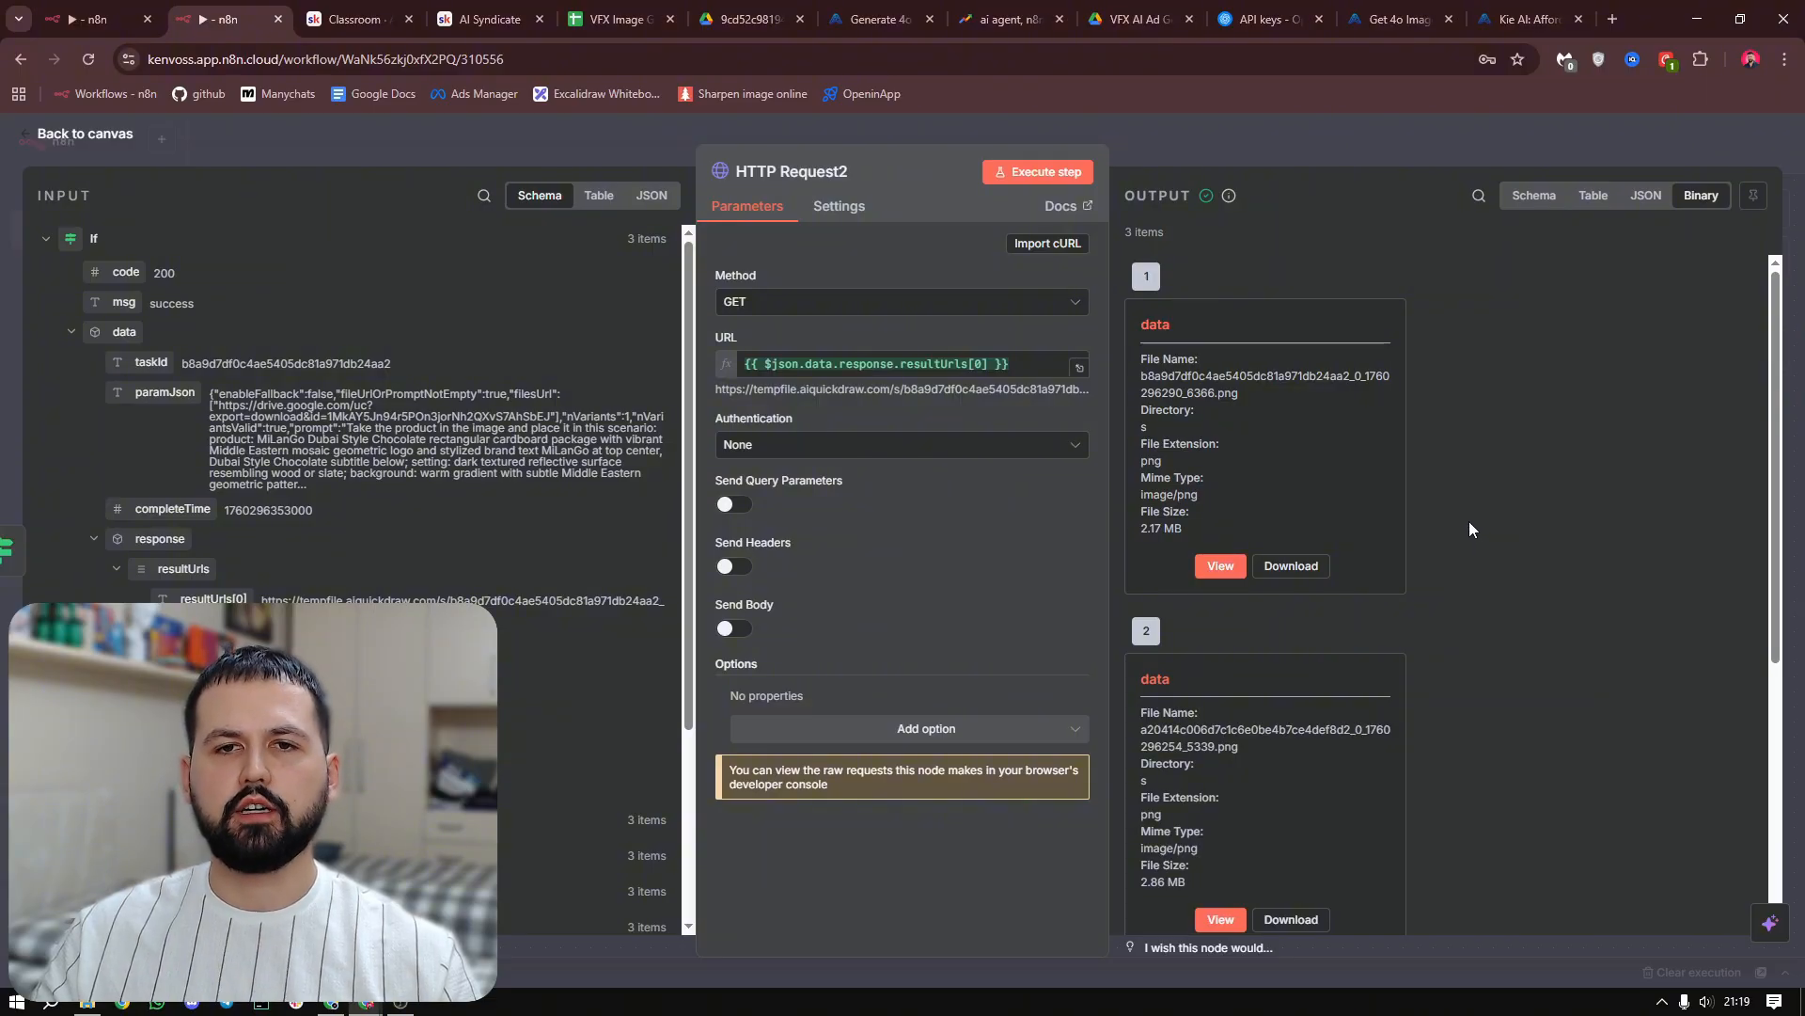
Return to the canvas and add a Google Drive Upload file node after HTTP Request2
key("Escape")
left_click_drag(1468, 521, 863, 534)
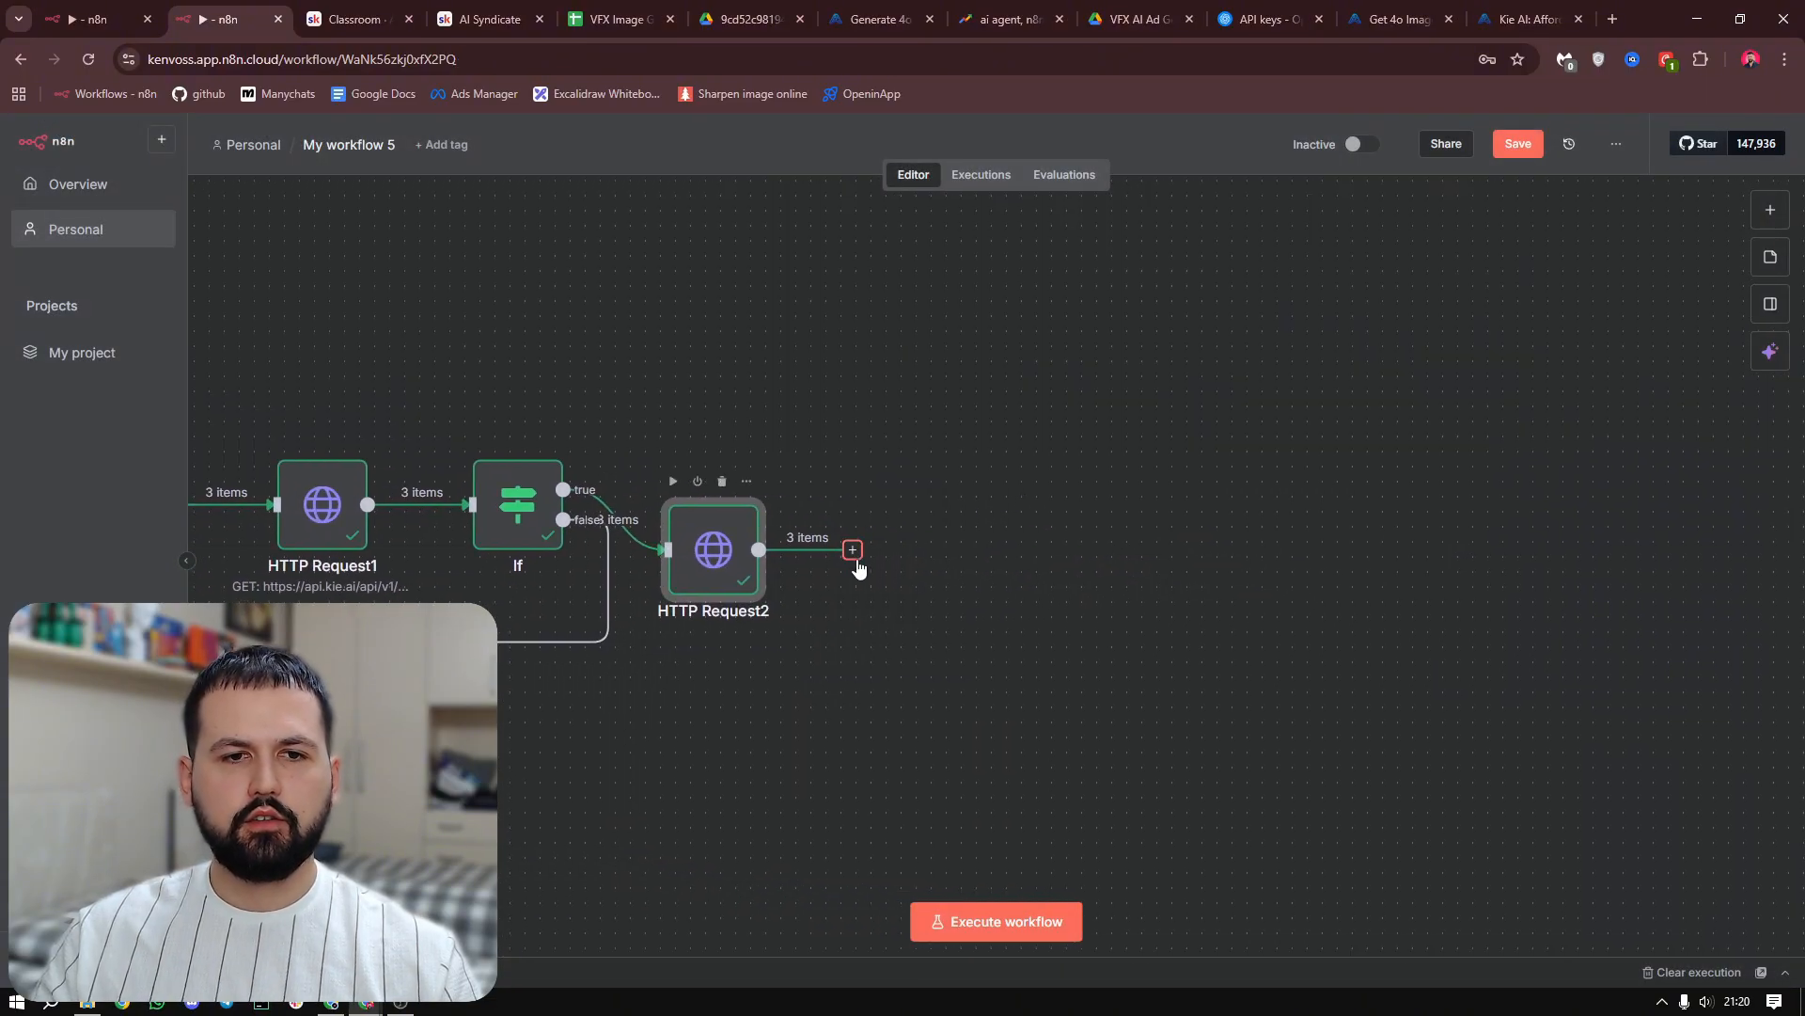
left_click(852, 549)
type("google")
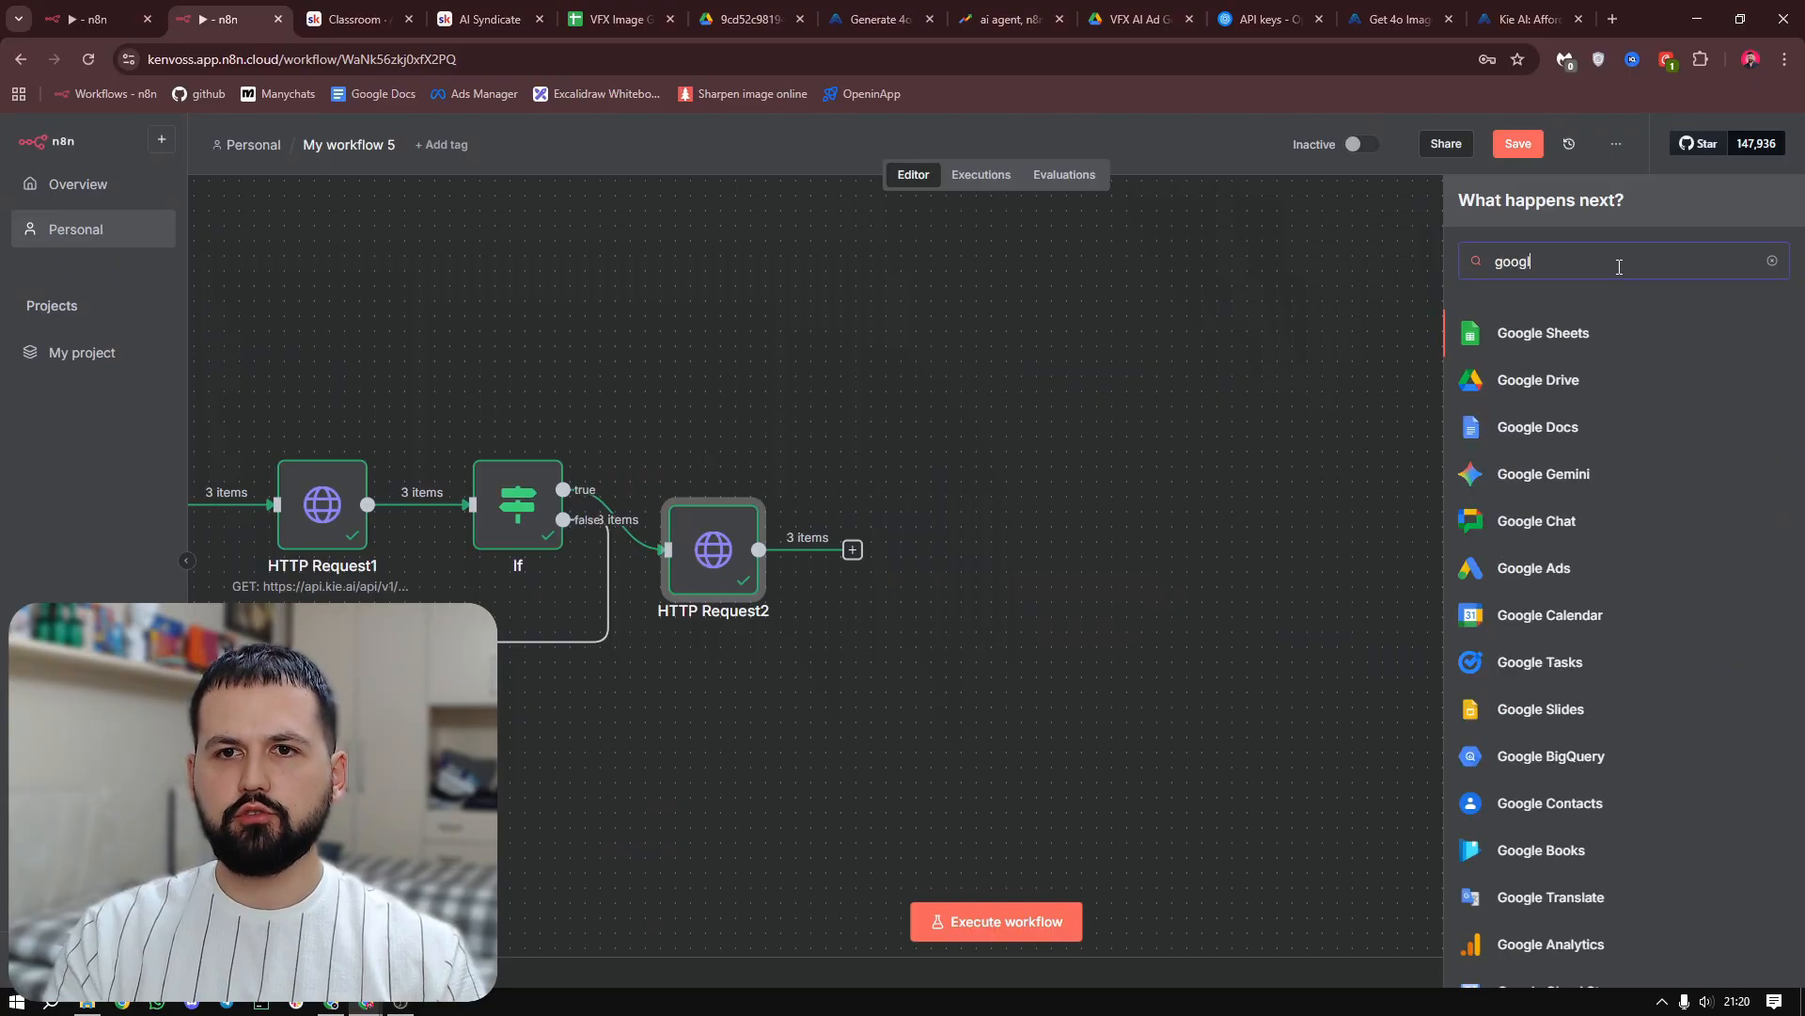
left_click(1555, 376)
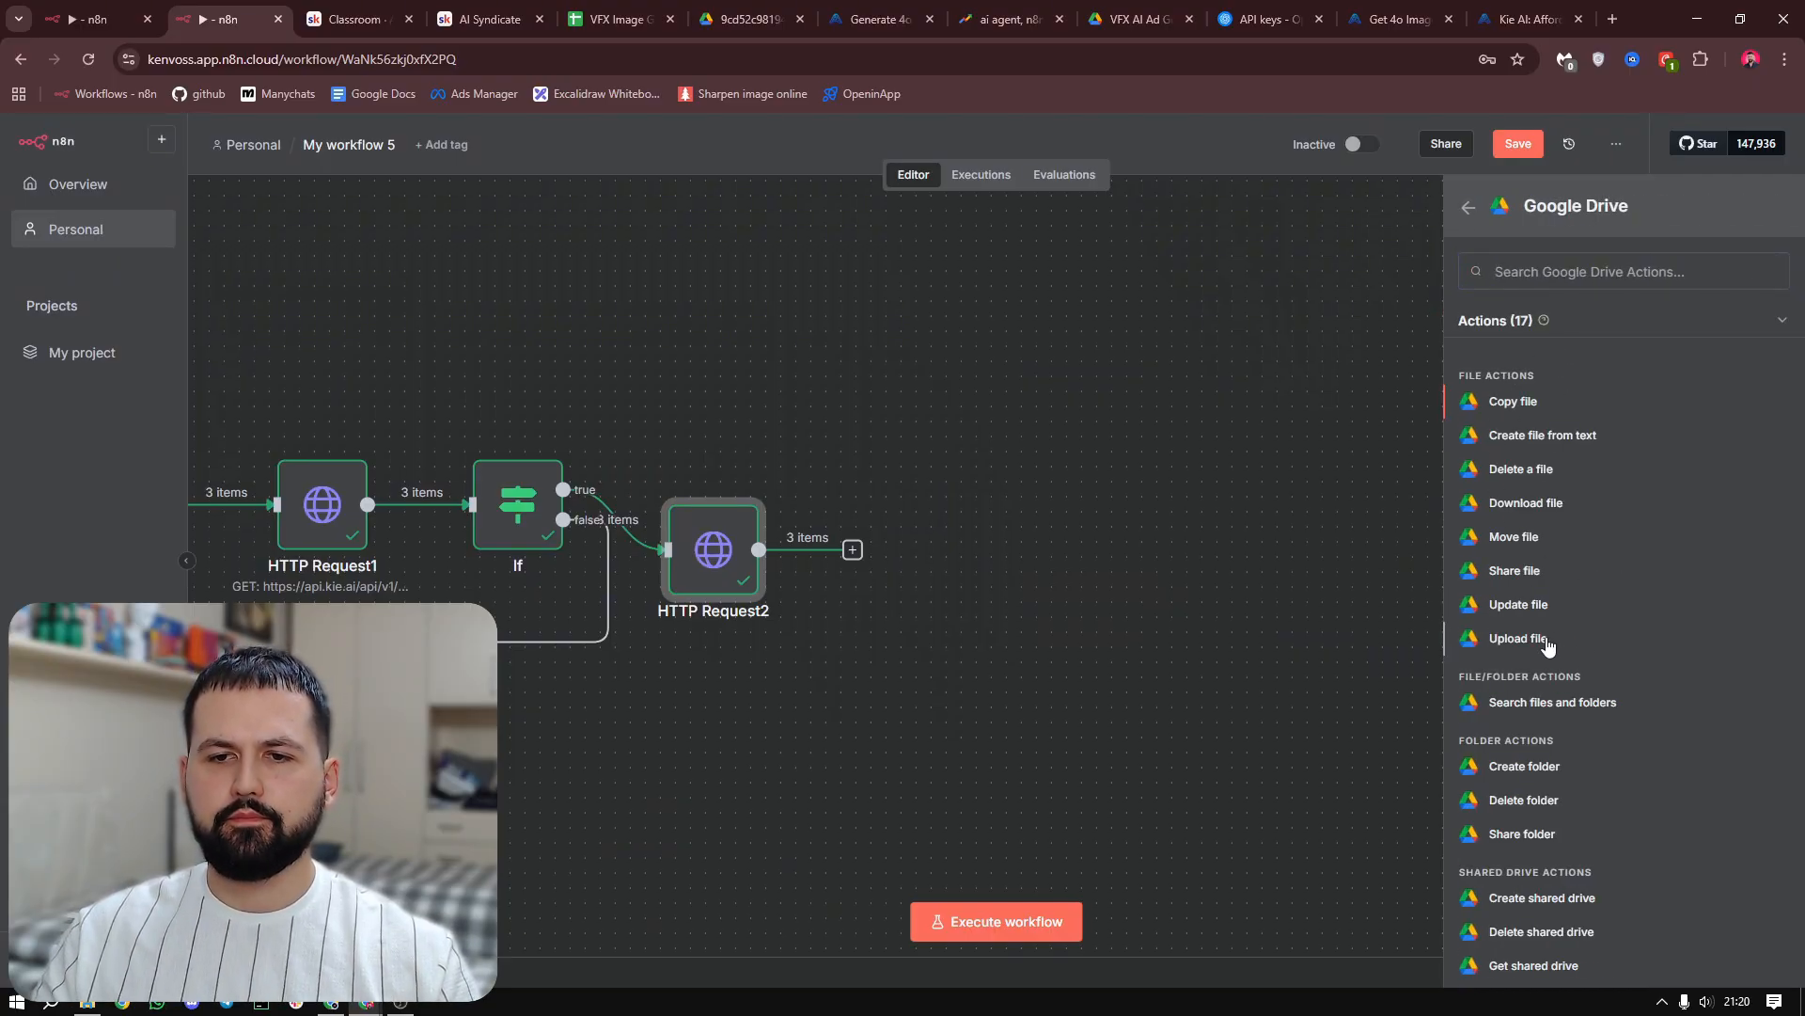
left_click(1518, 638)
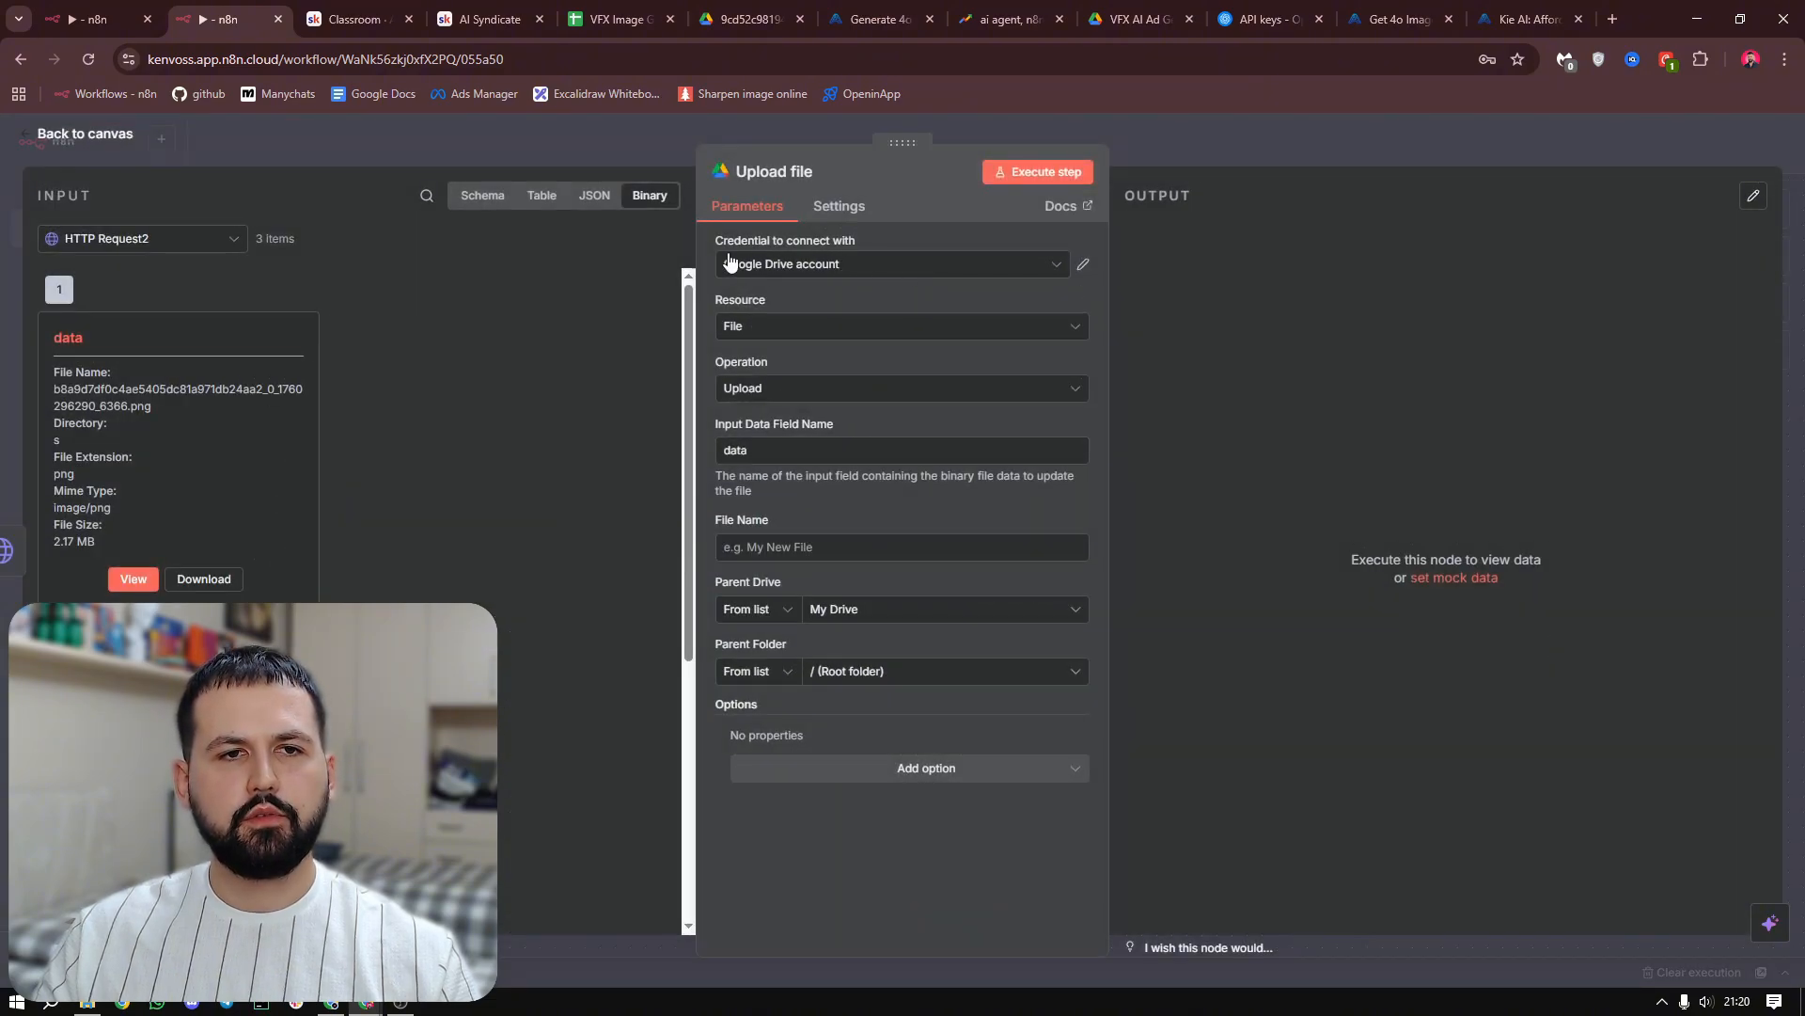
left_click(875, 268)
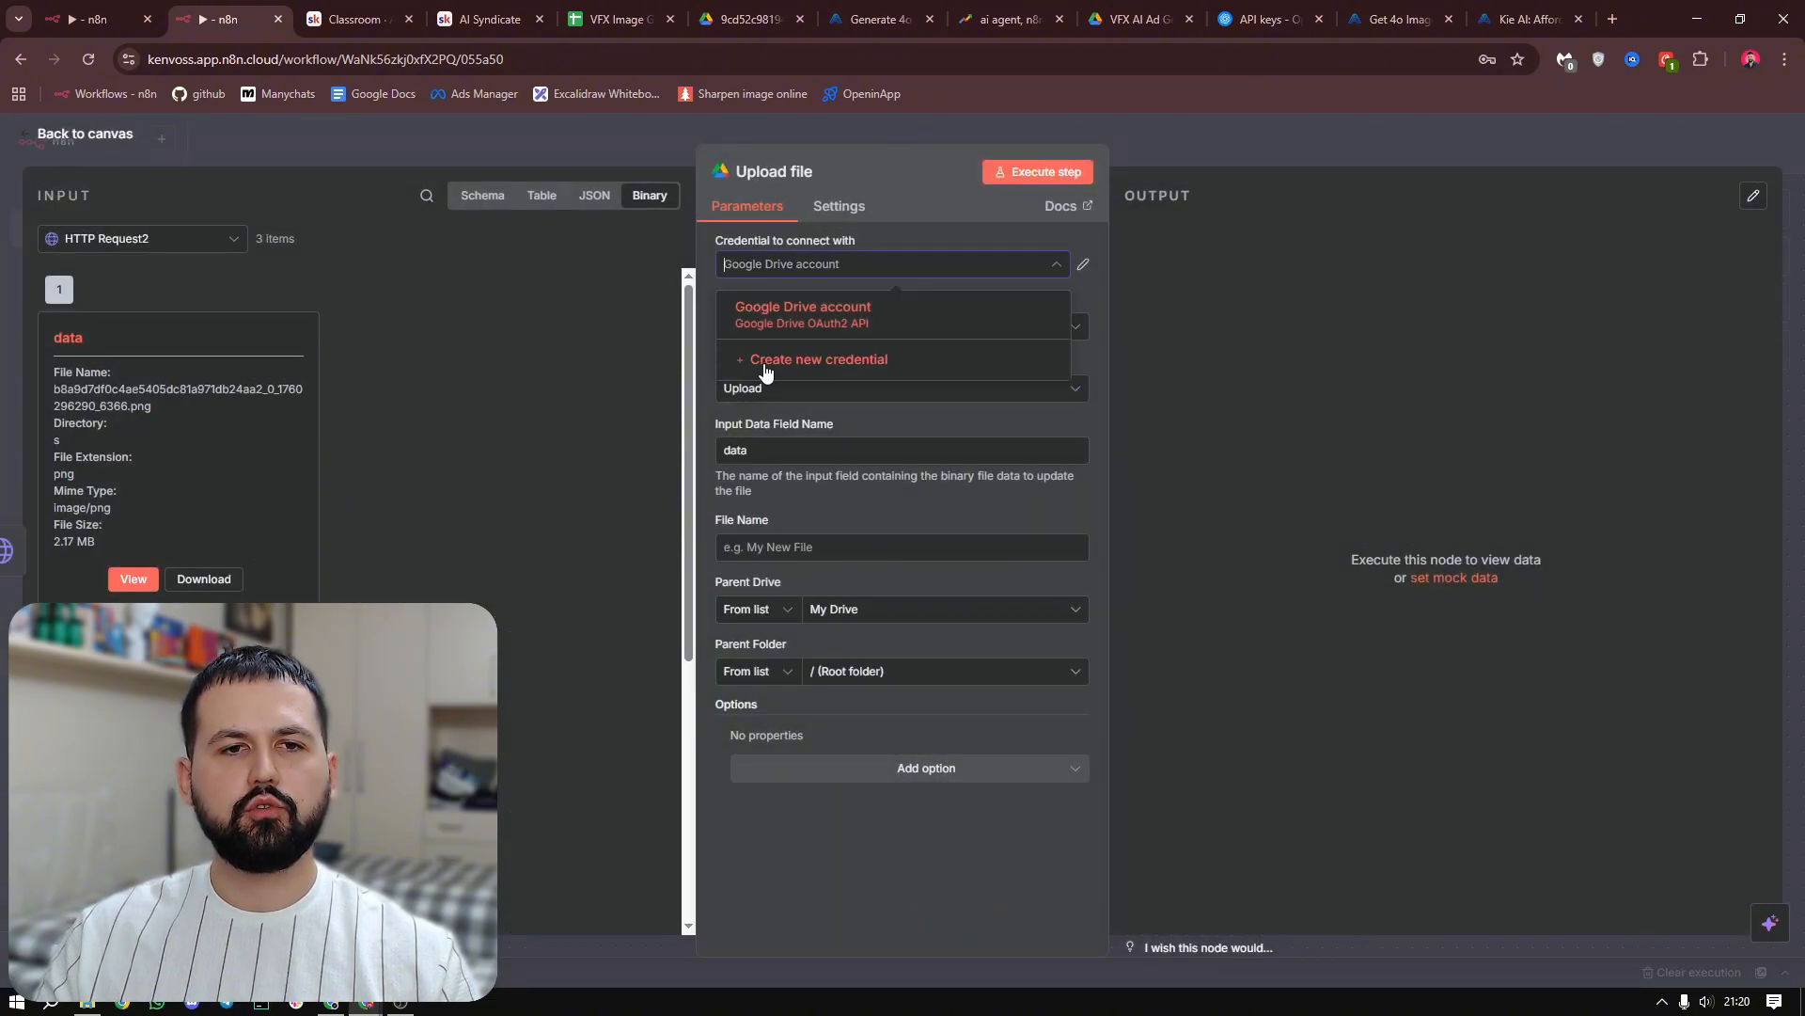
left_click(860, 371)
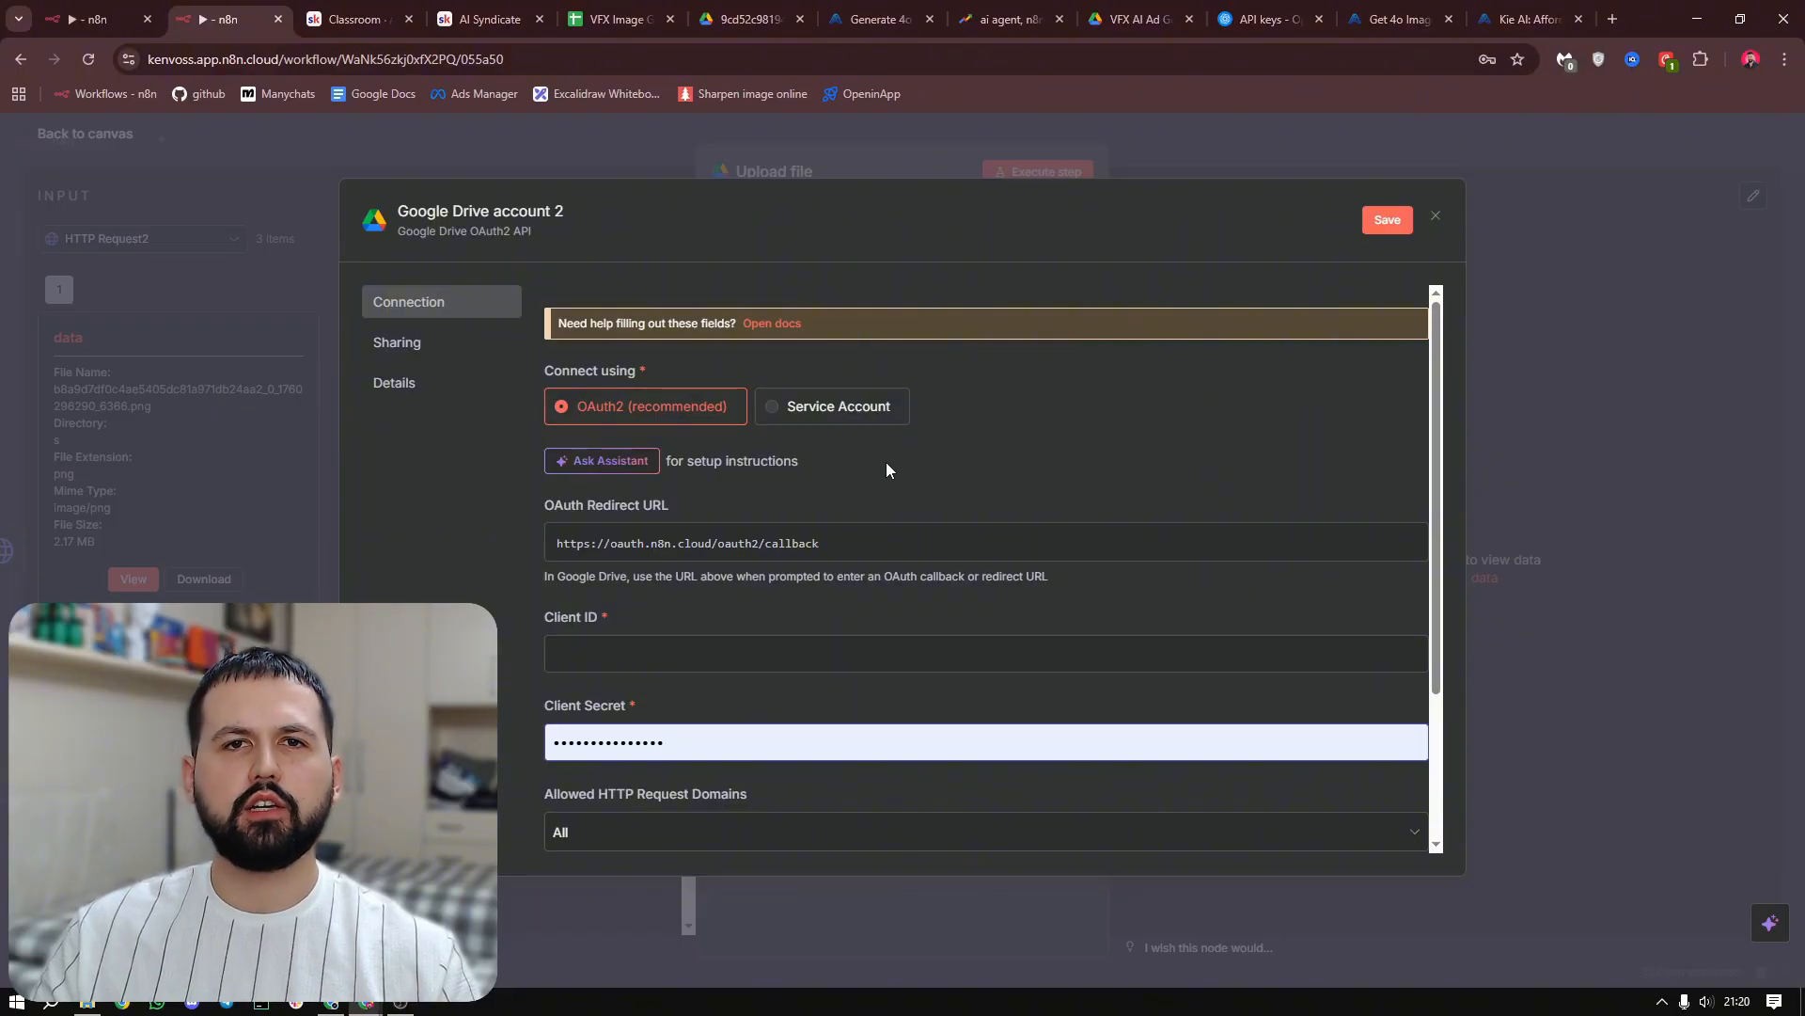
scroll(929, 461, "down", 2)
key("Escape")
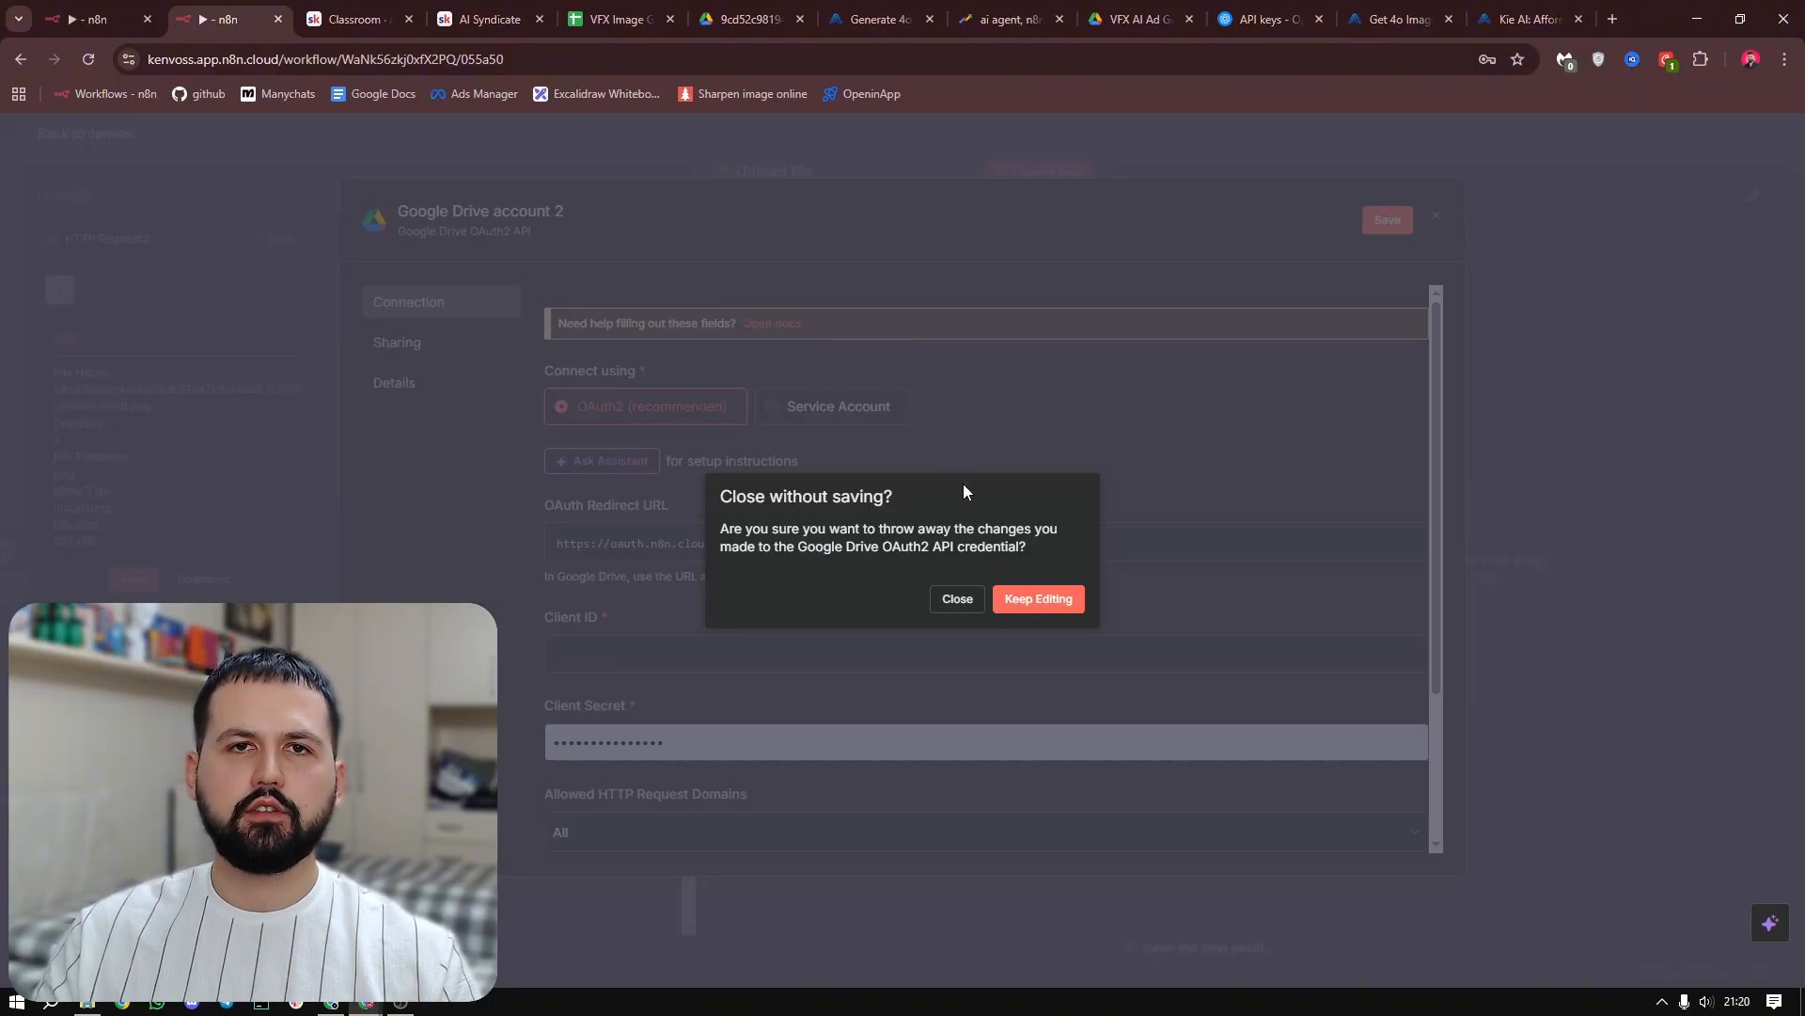
left_click(965, 603)
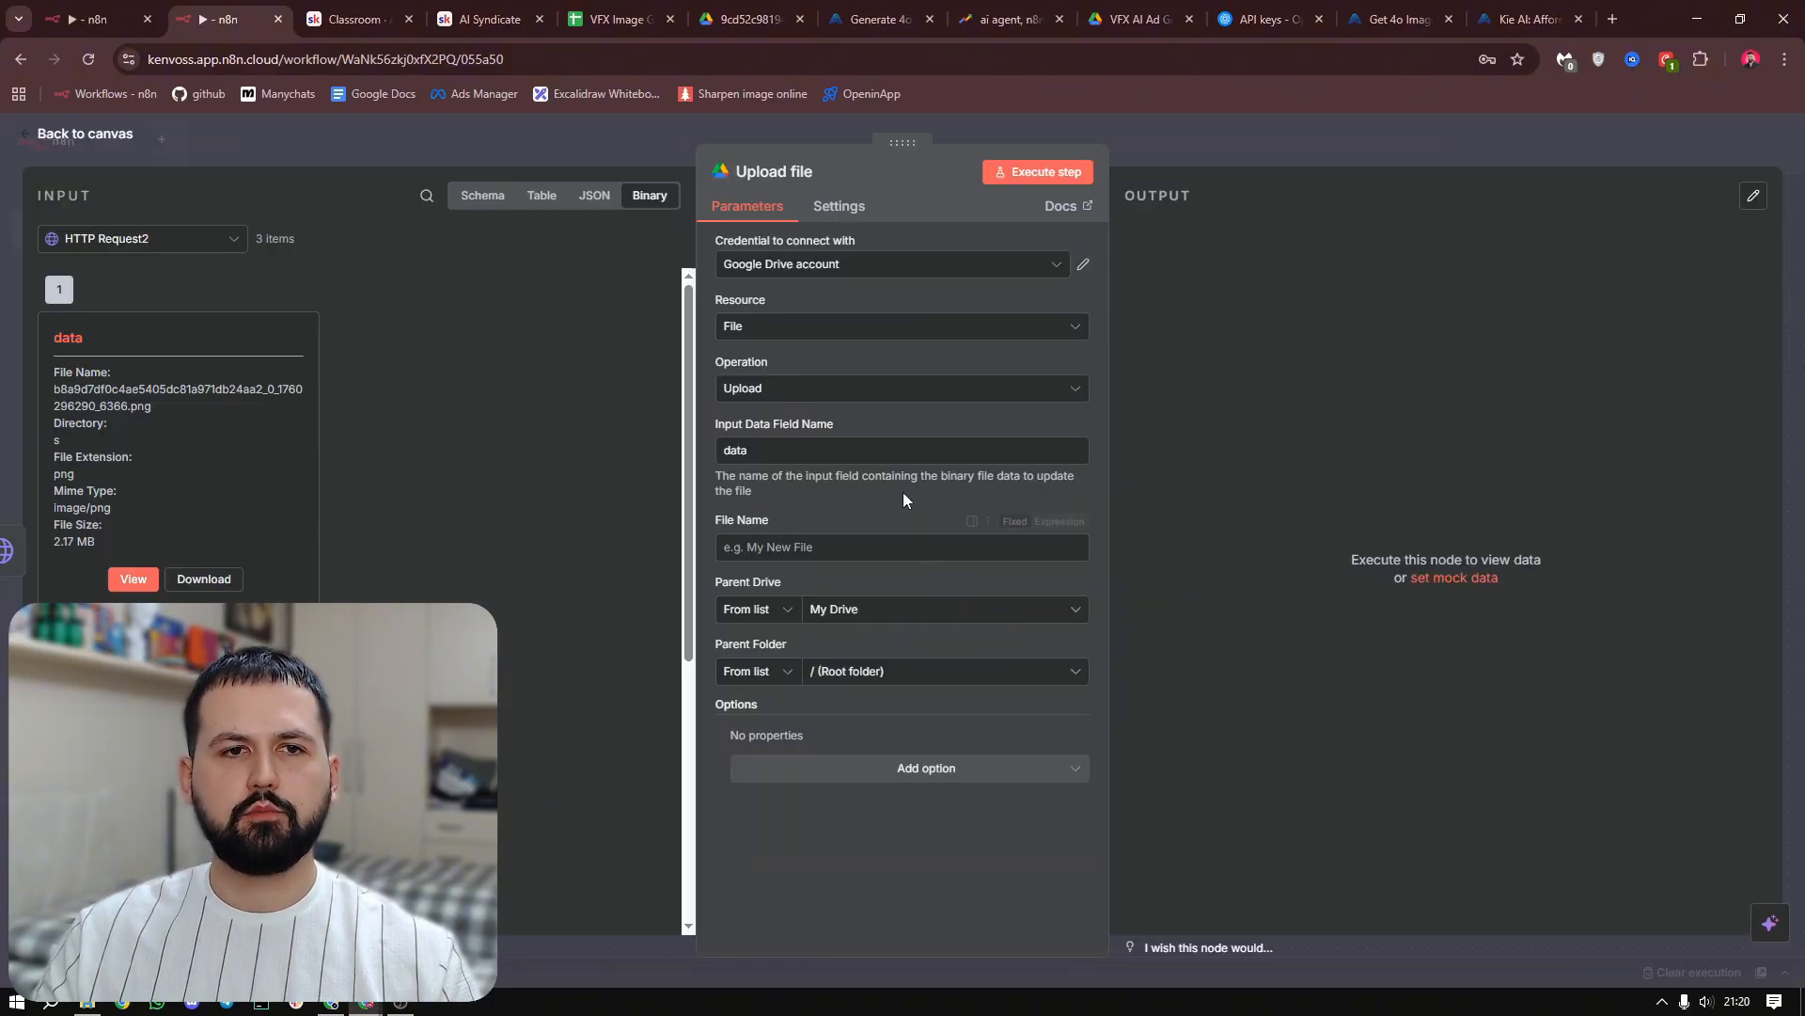
left_click(895, 337)
left_click(896, 337)
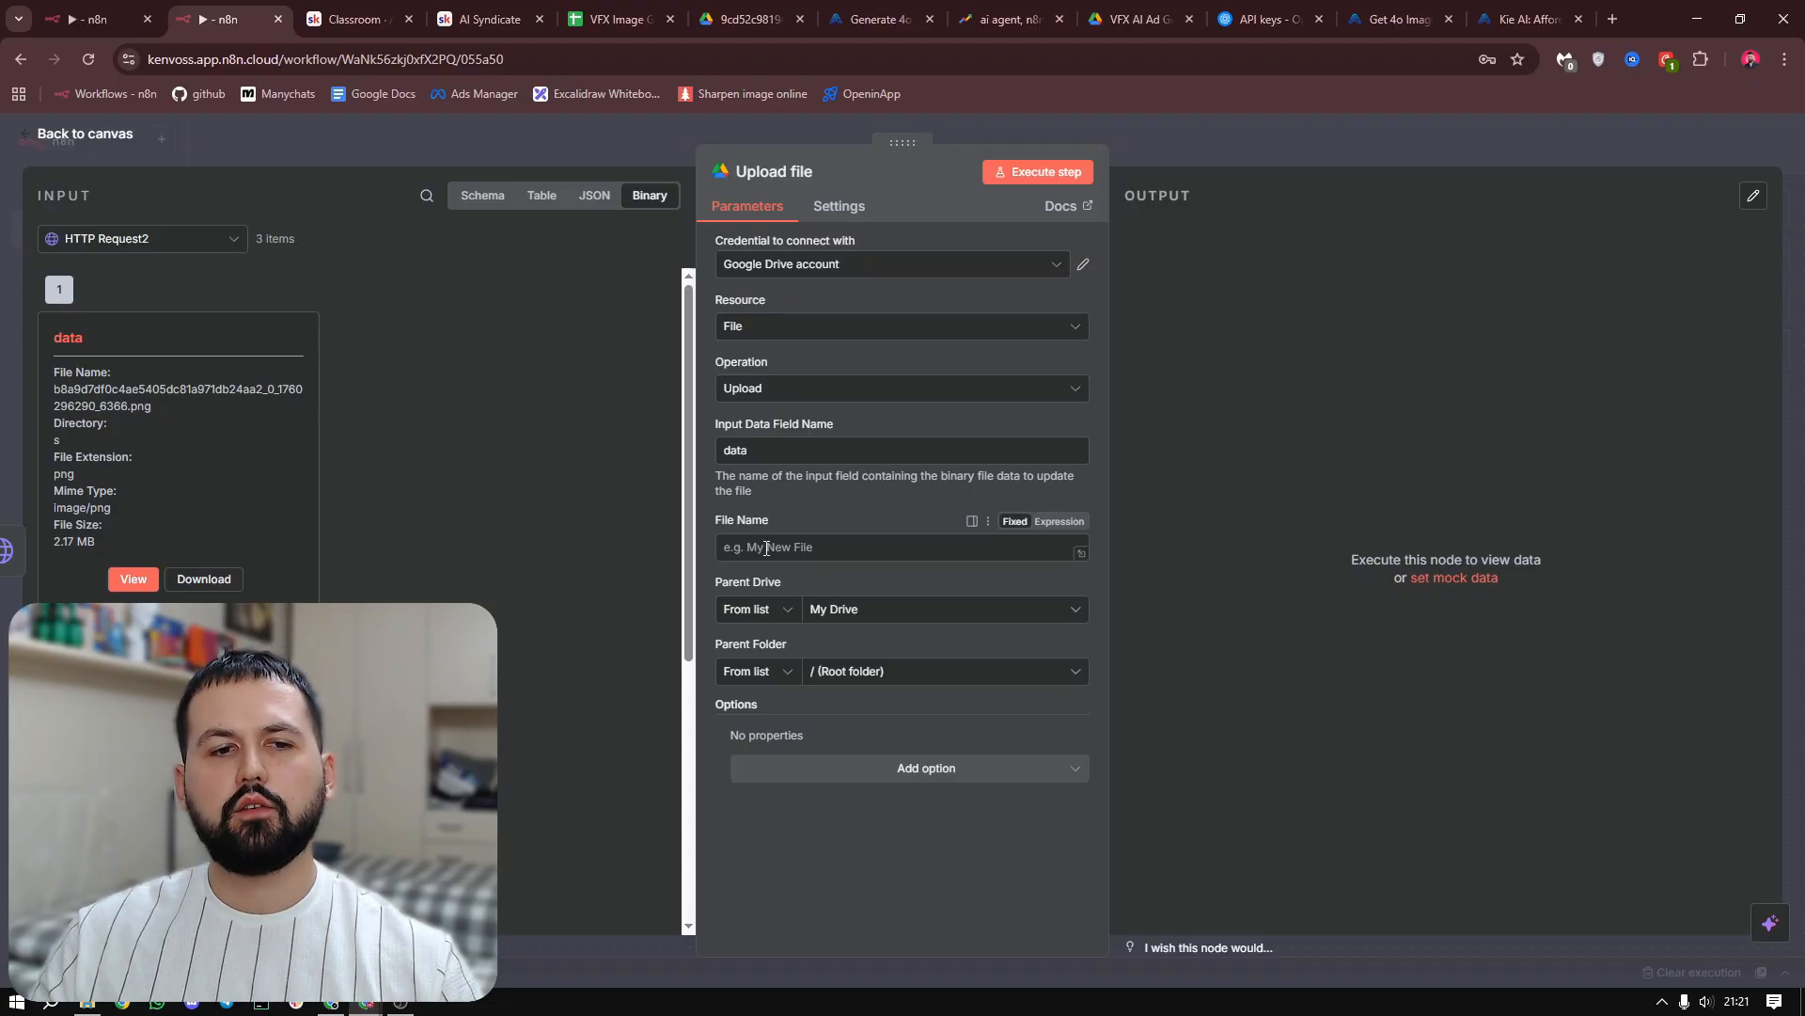
Set the upload's File Name to {{ $json.data.taskId }} from the input data and its Parent Drive to My Drive
left_click(482, 195)
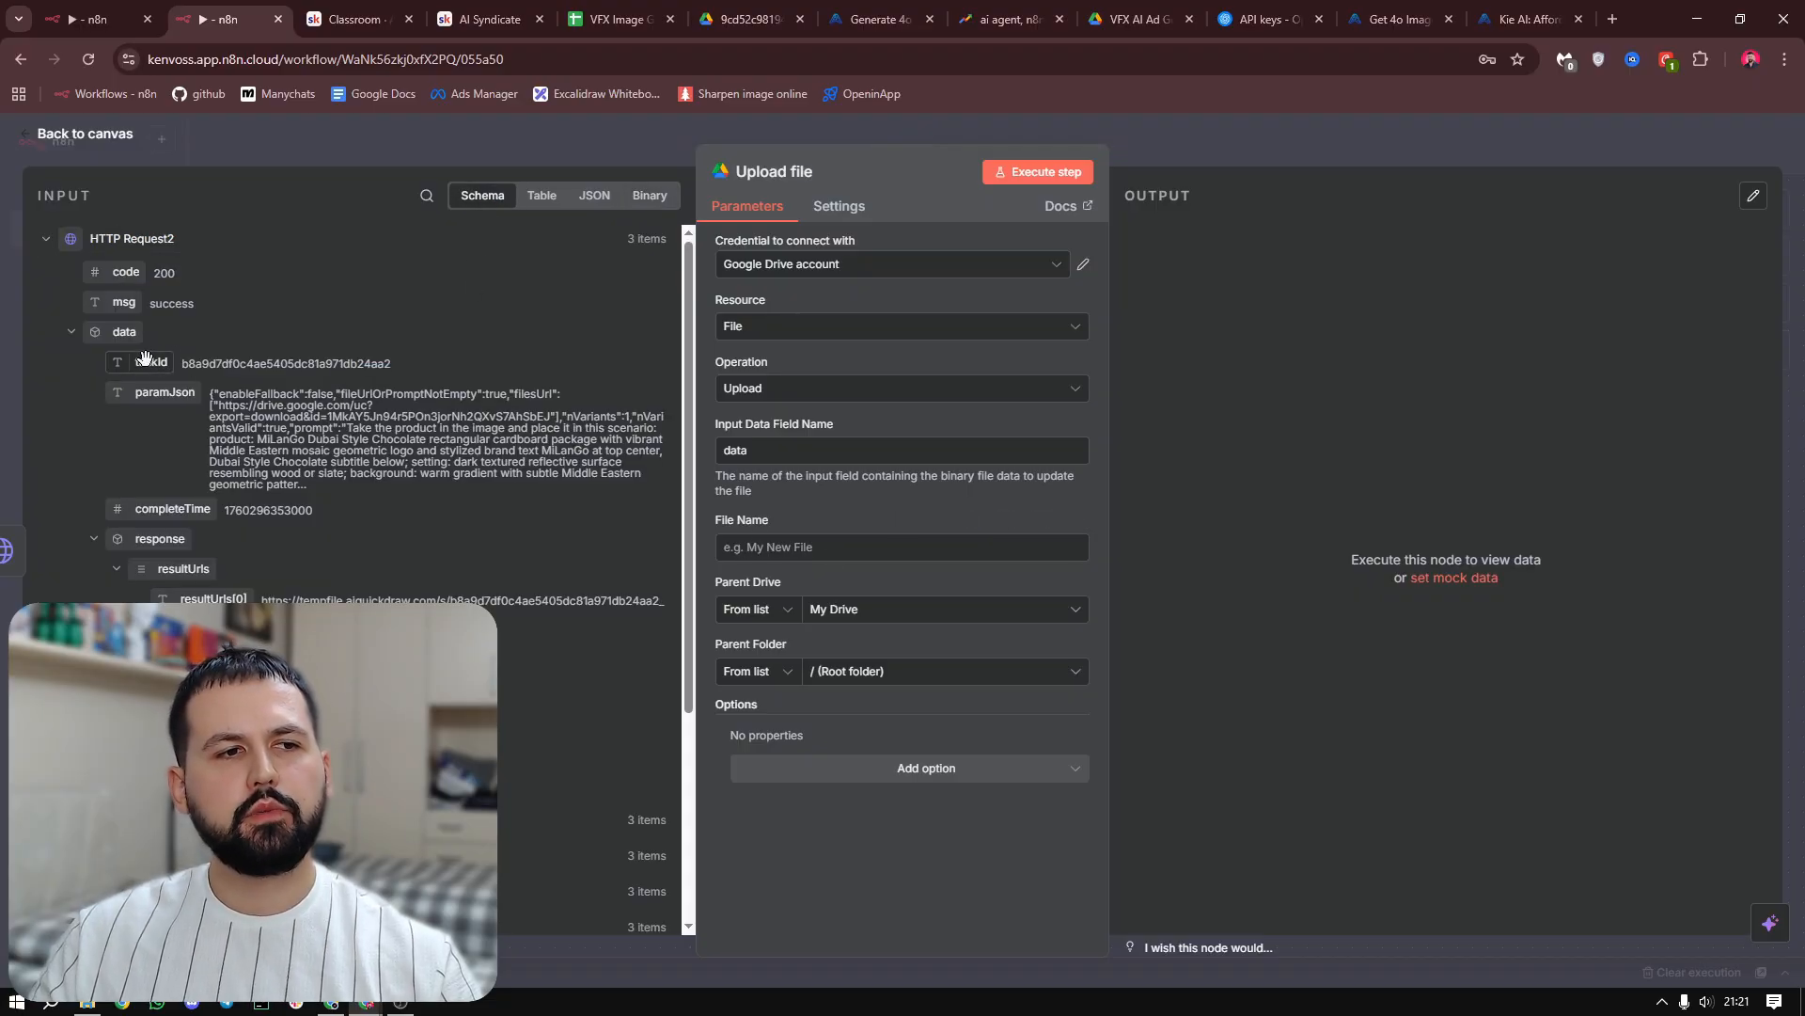
left_click_drag(129, 360, 866, 529)
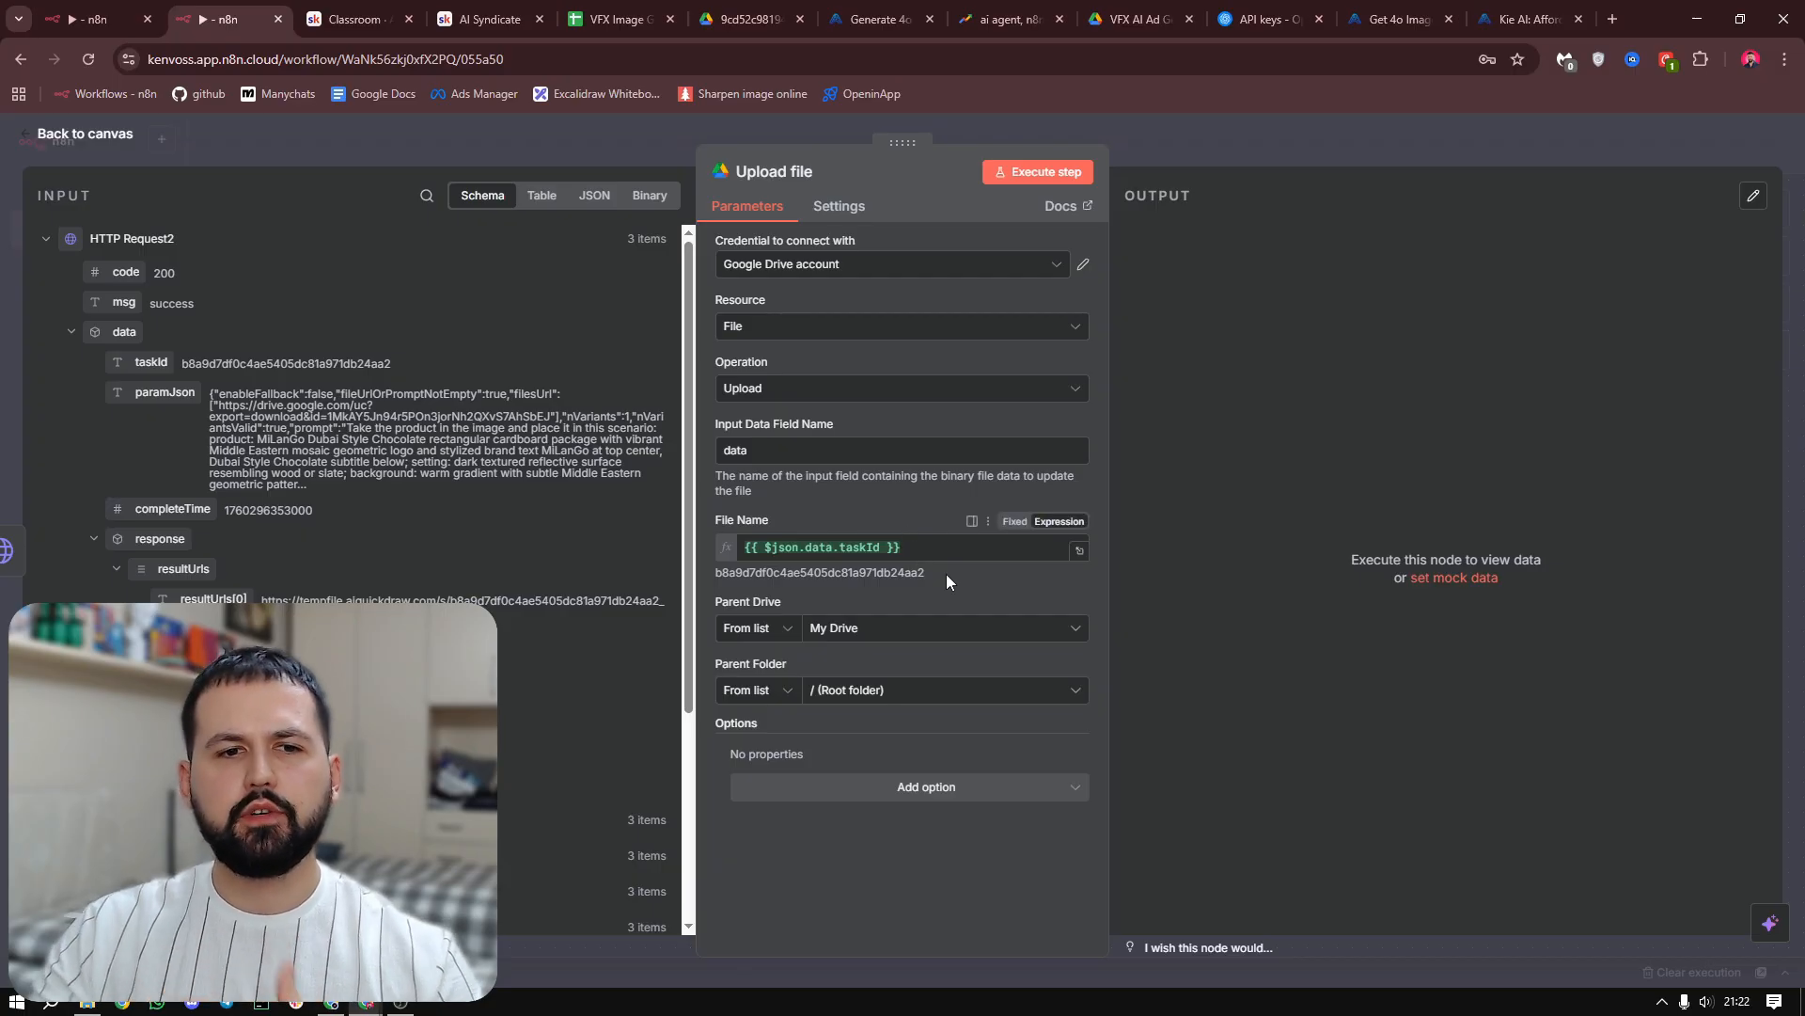
left_click(881, 631)
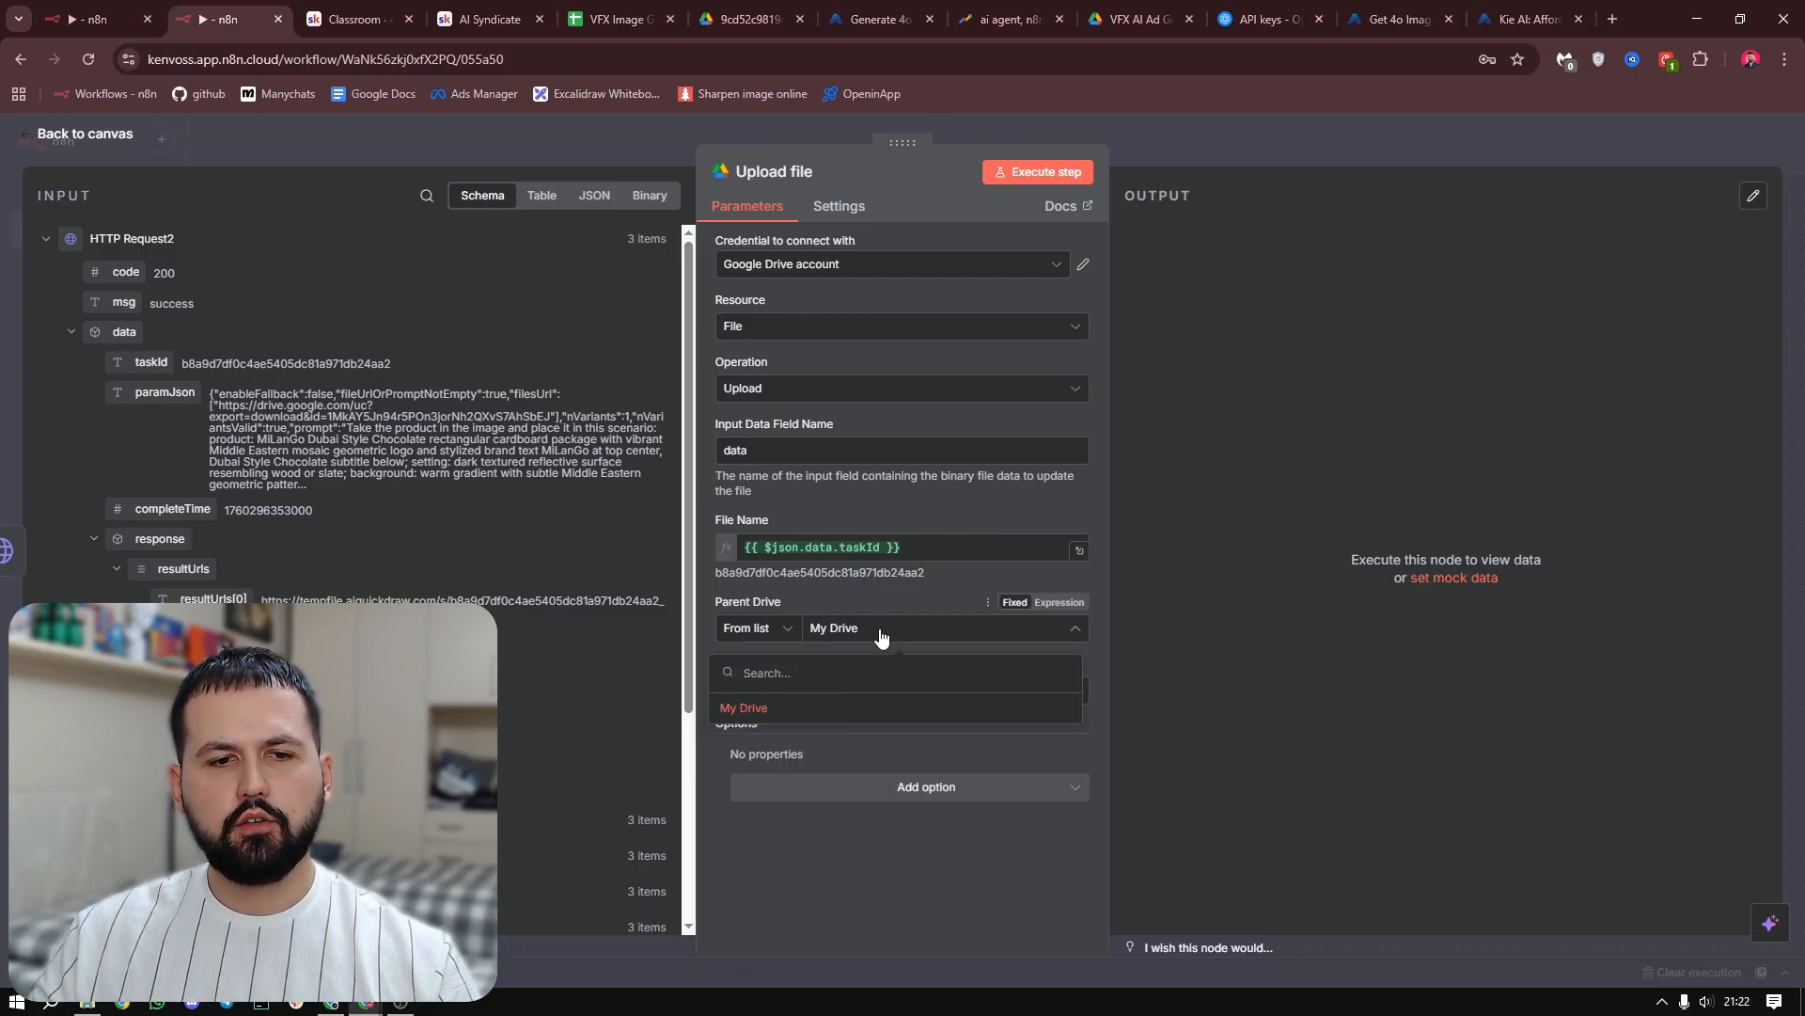
left_click(797, 713)
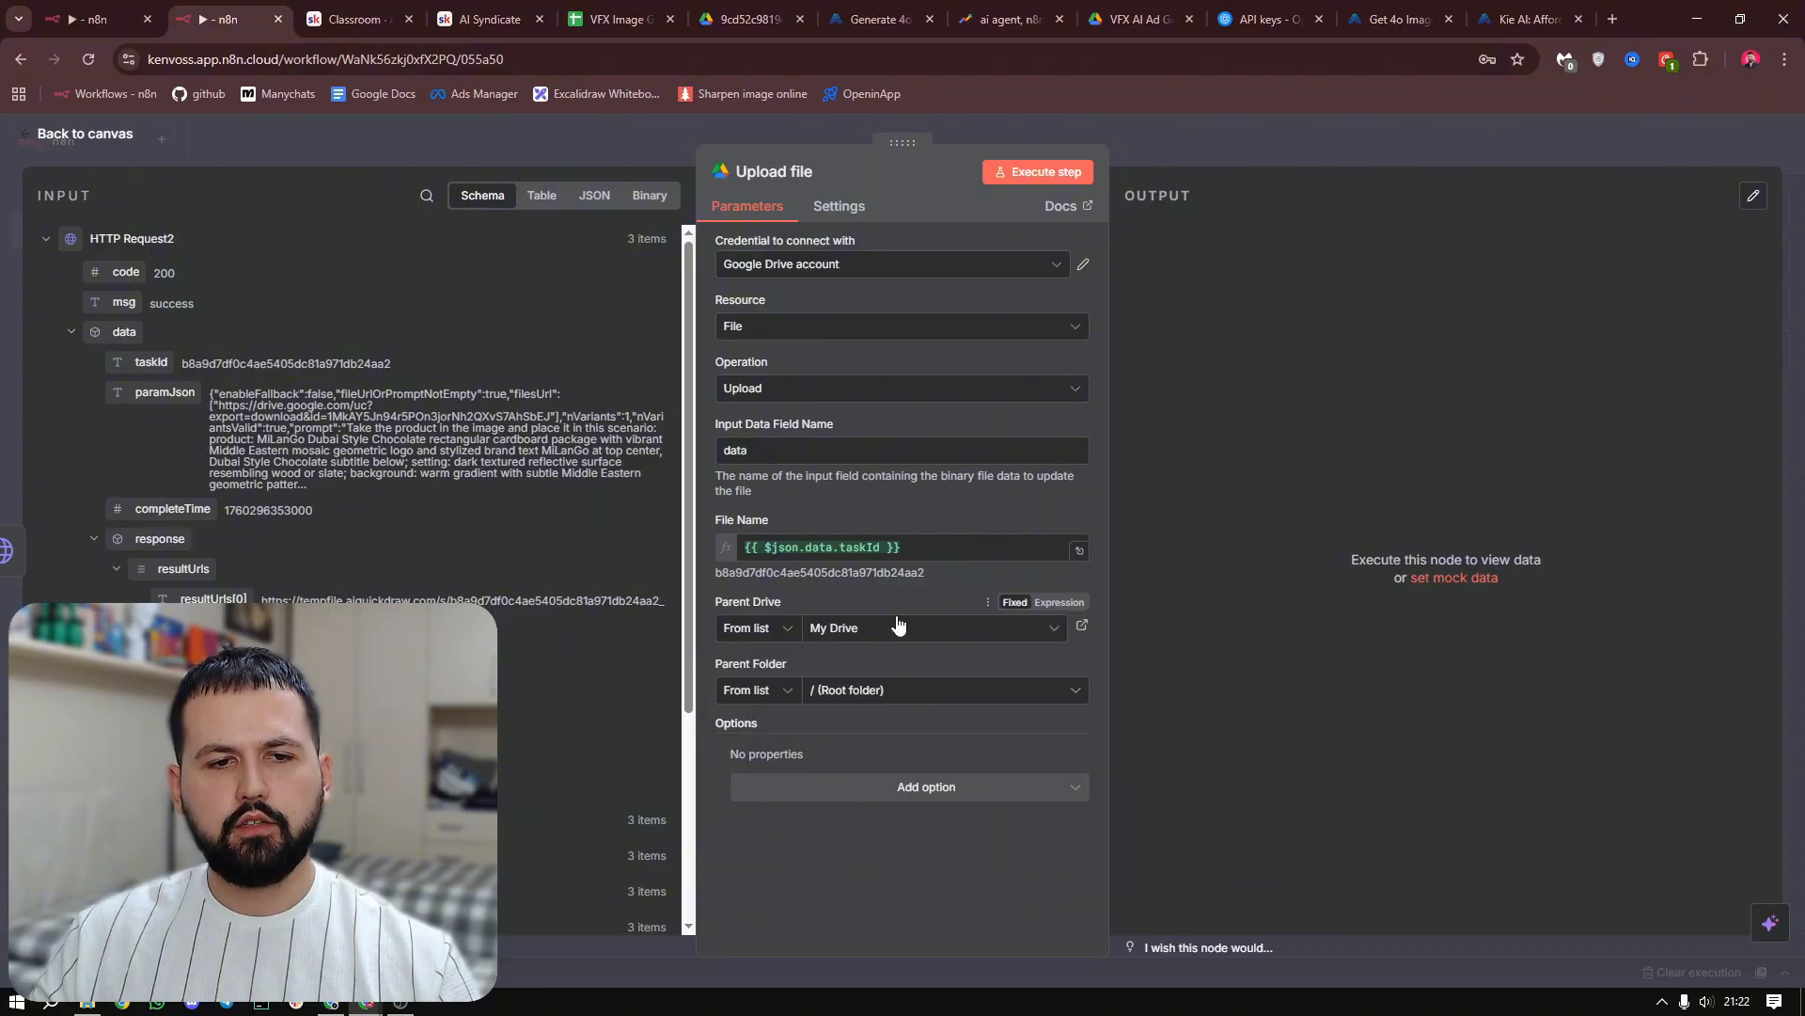
Set the upload's Parent Folder to VFX AI Ad Generator, execute the node and return to the canvas
left_click(908, 693)
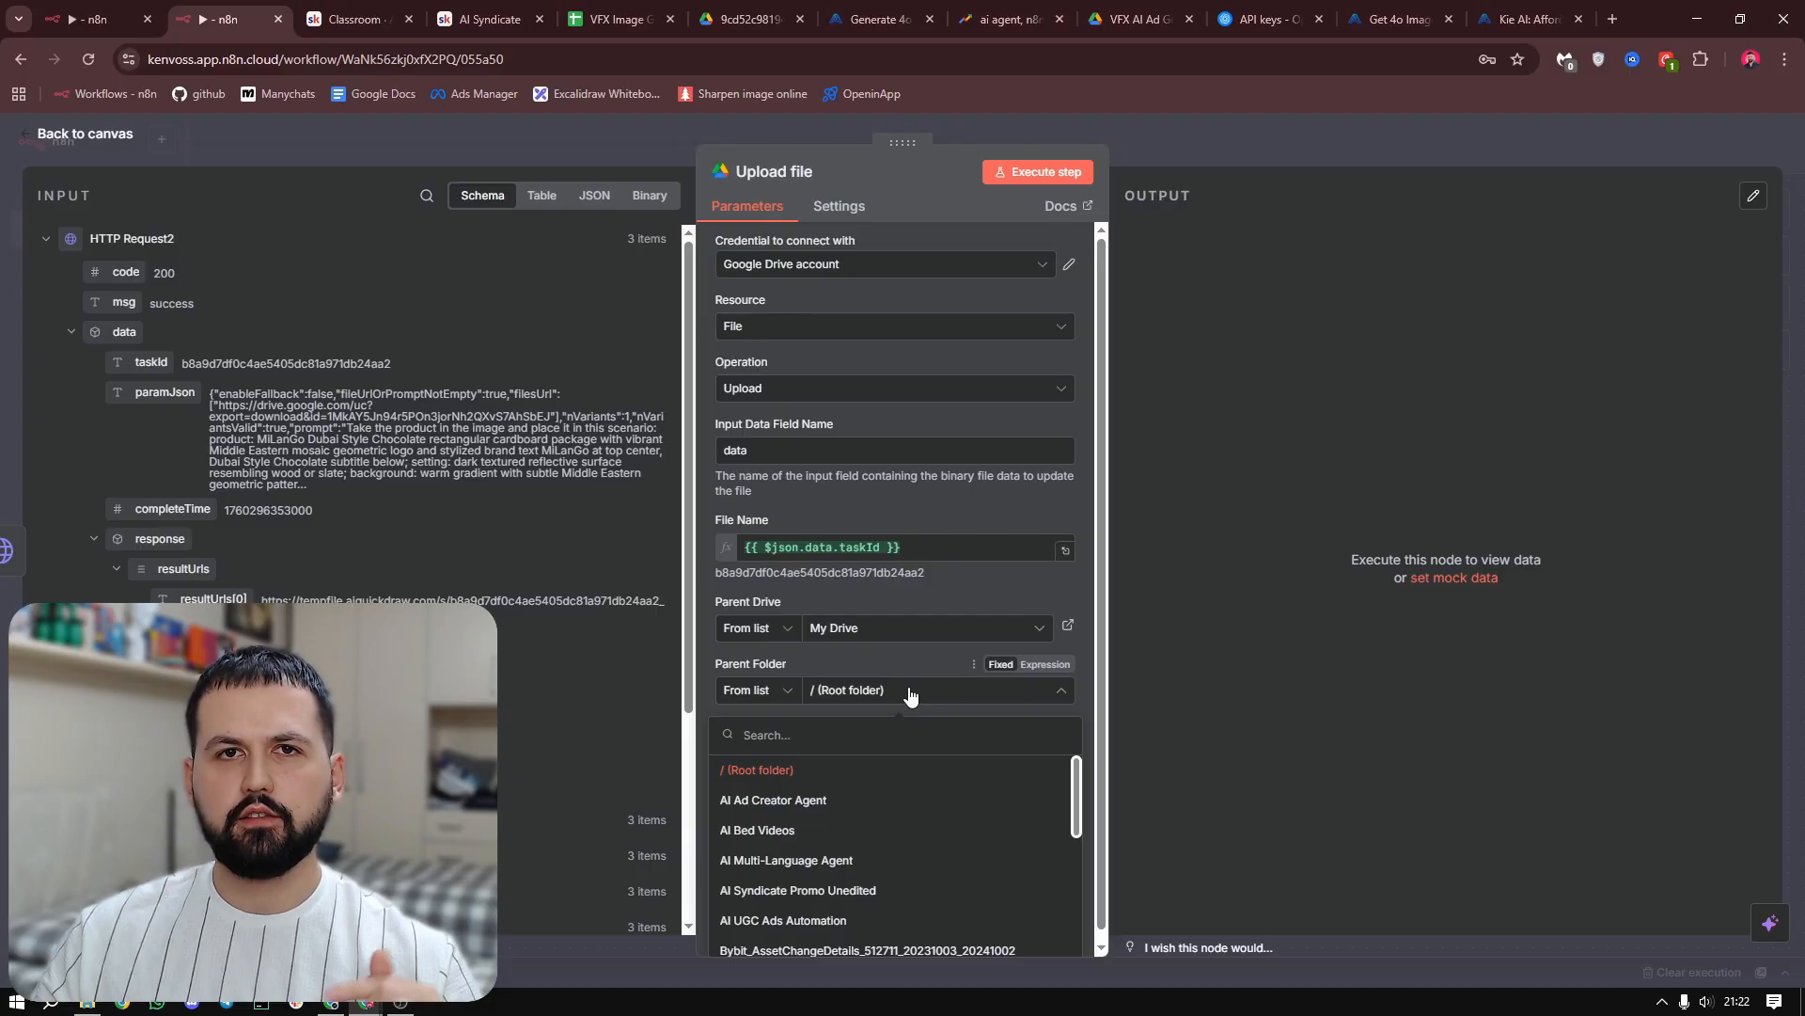
scroll(901, 940, "down", 3)
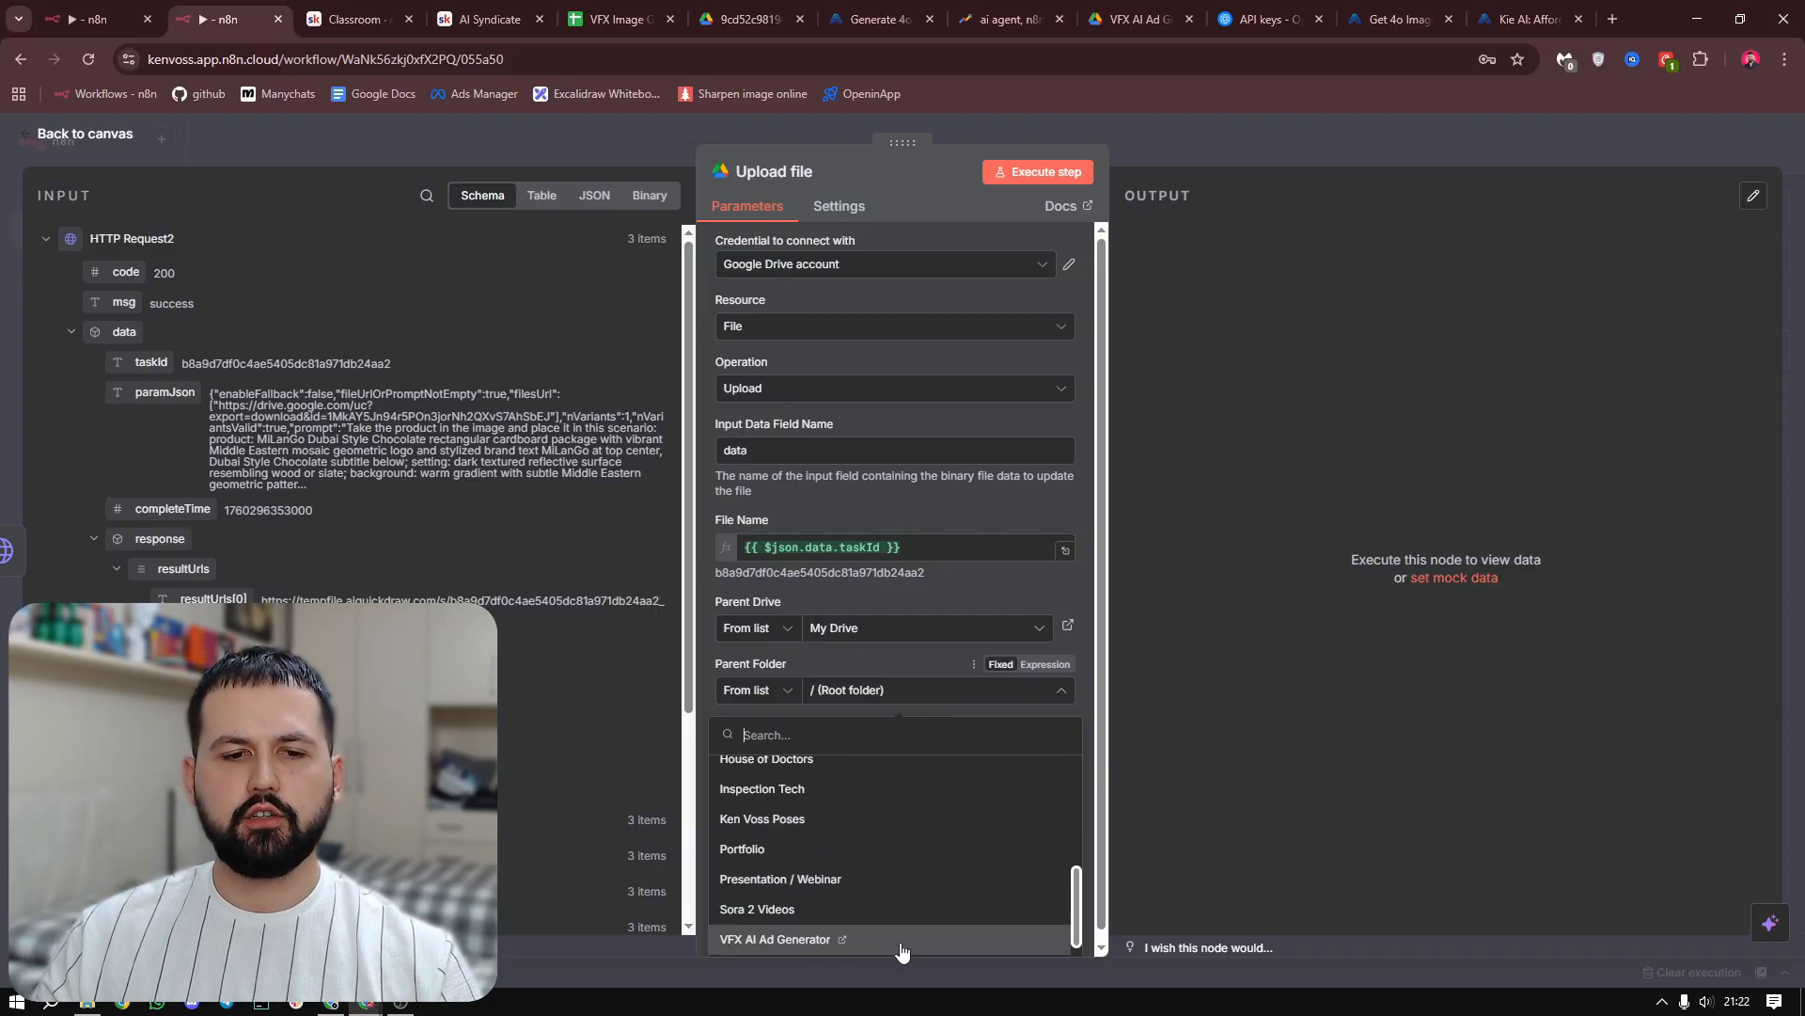
left_click(901, 943)
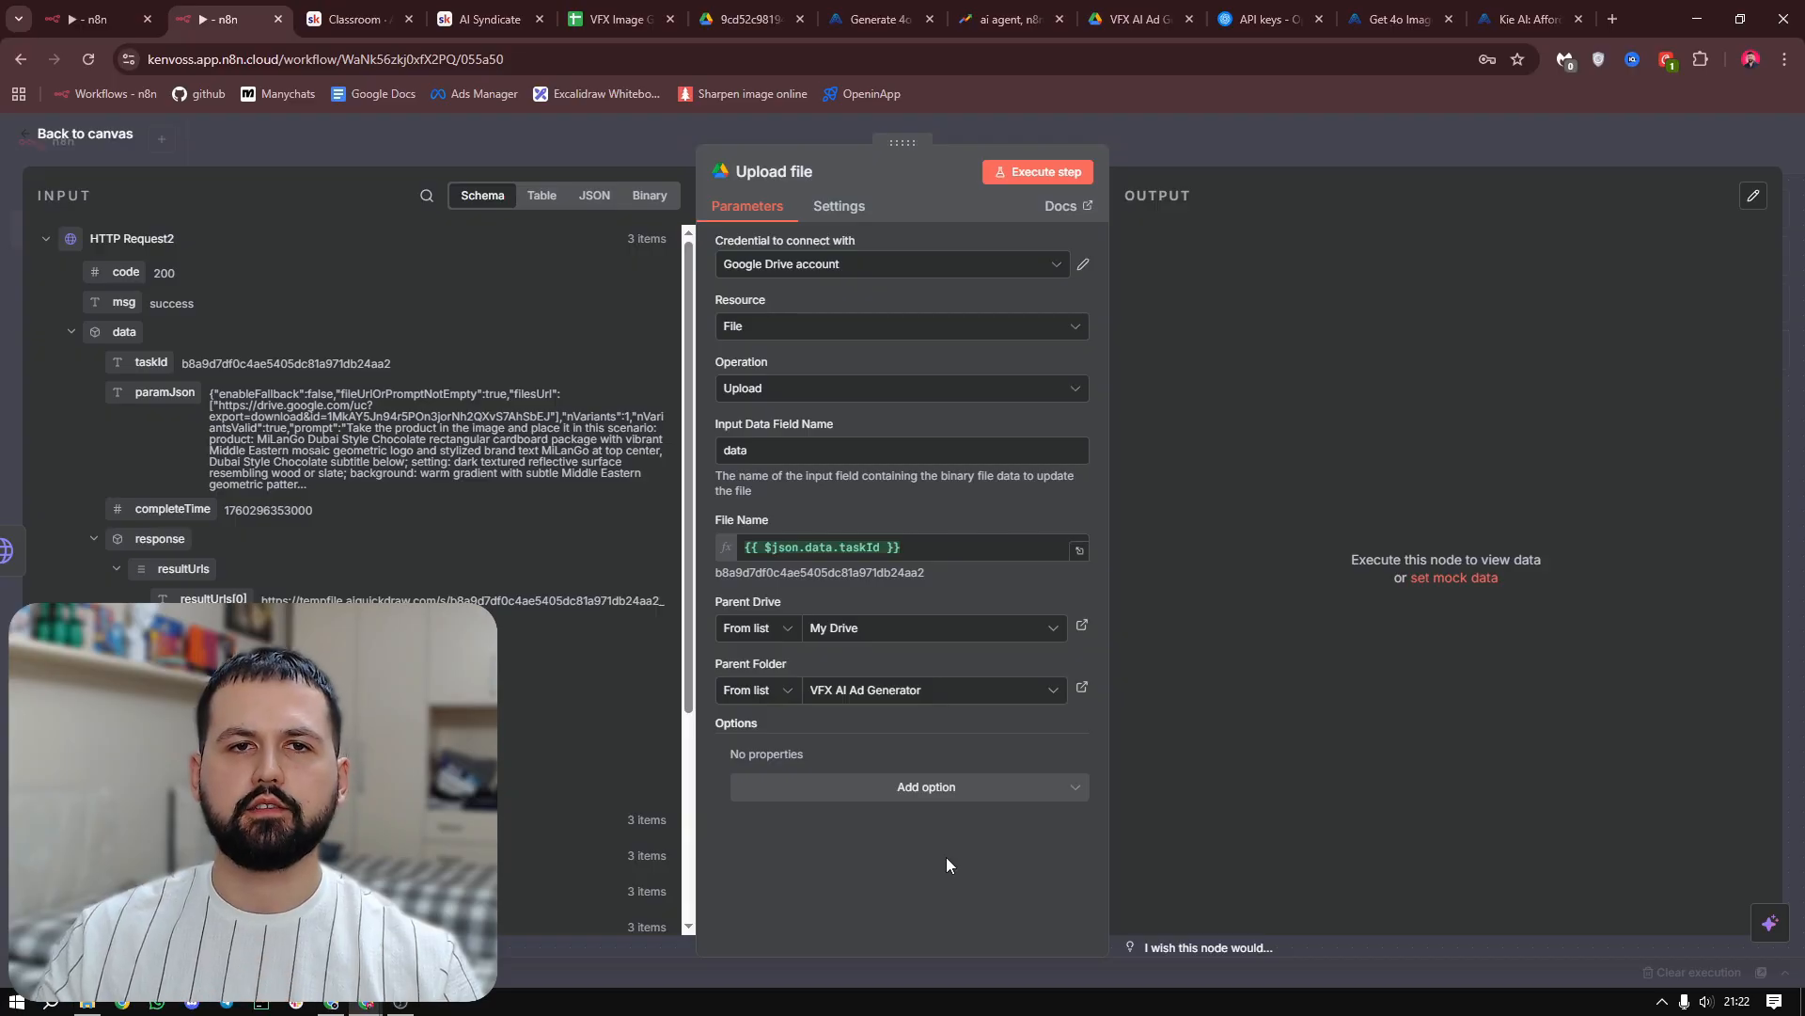
left_click(1079, 179)
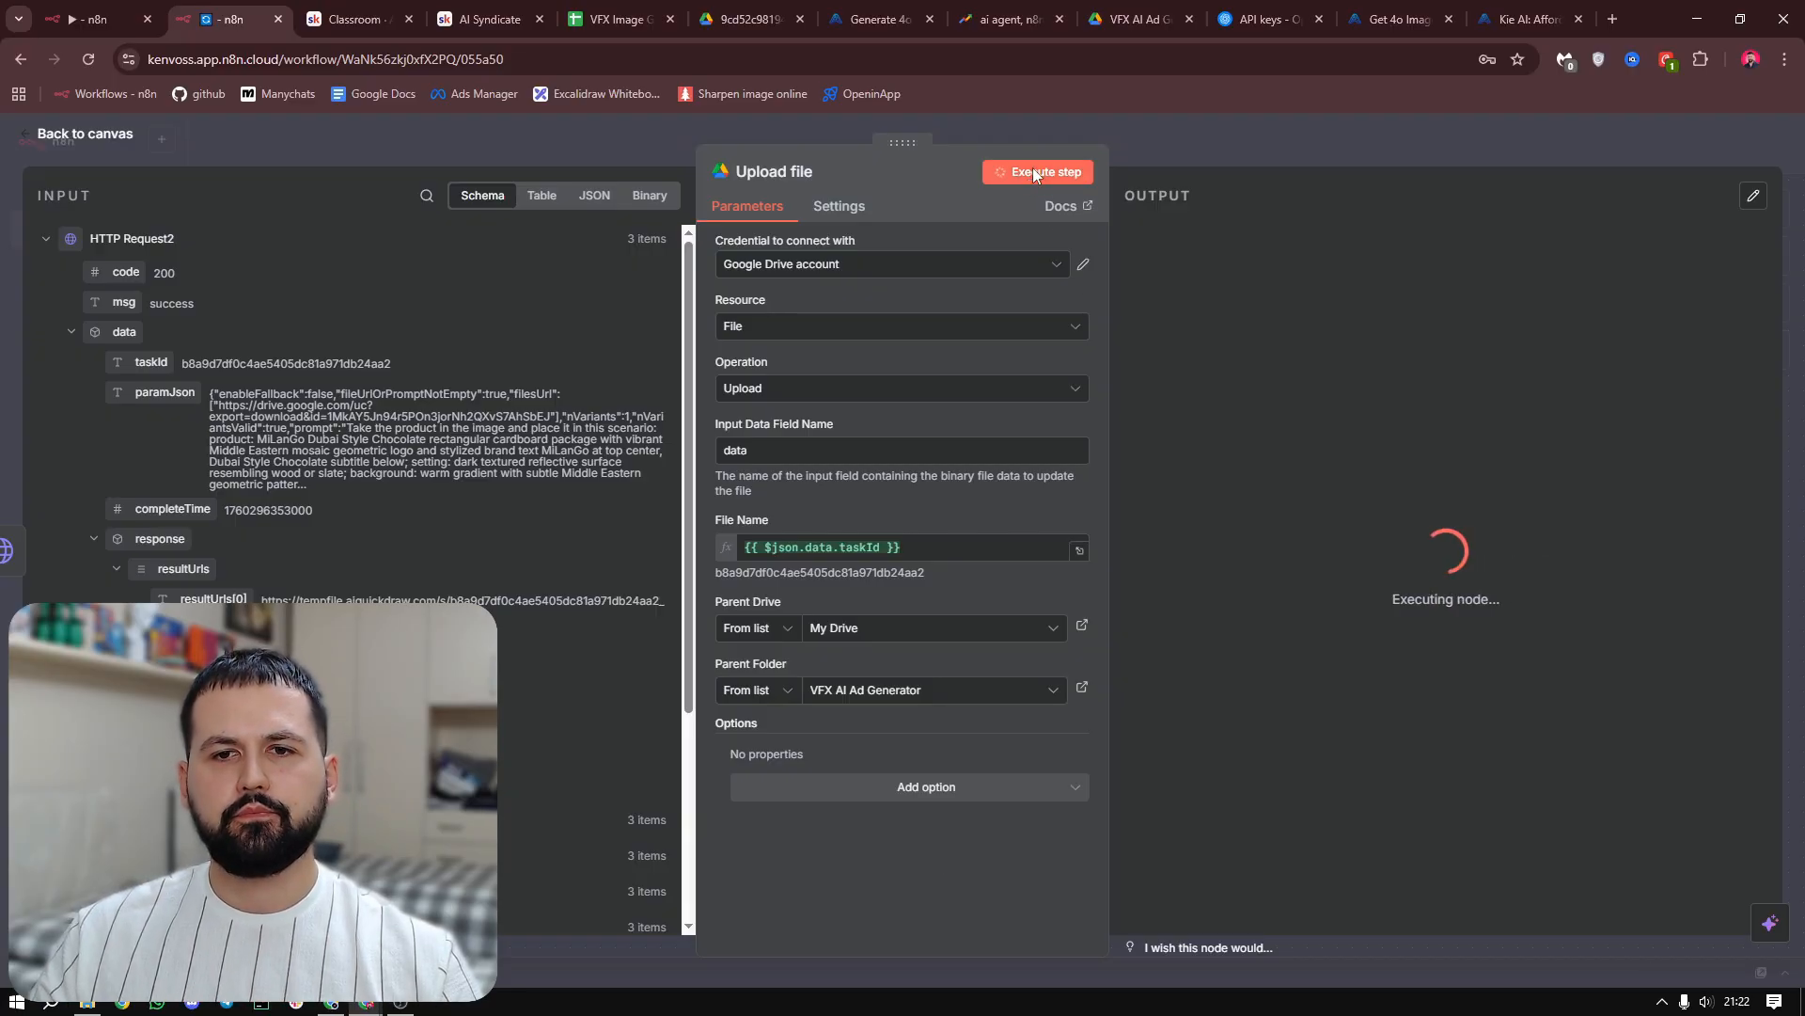
left_click(1171, 132)
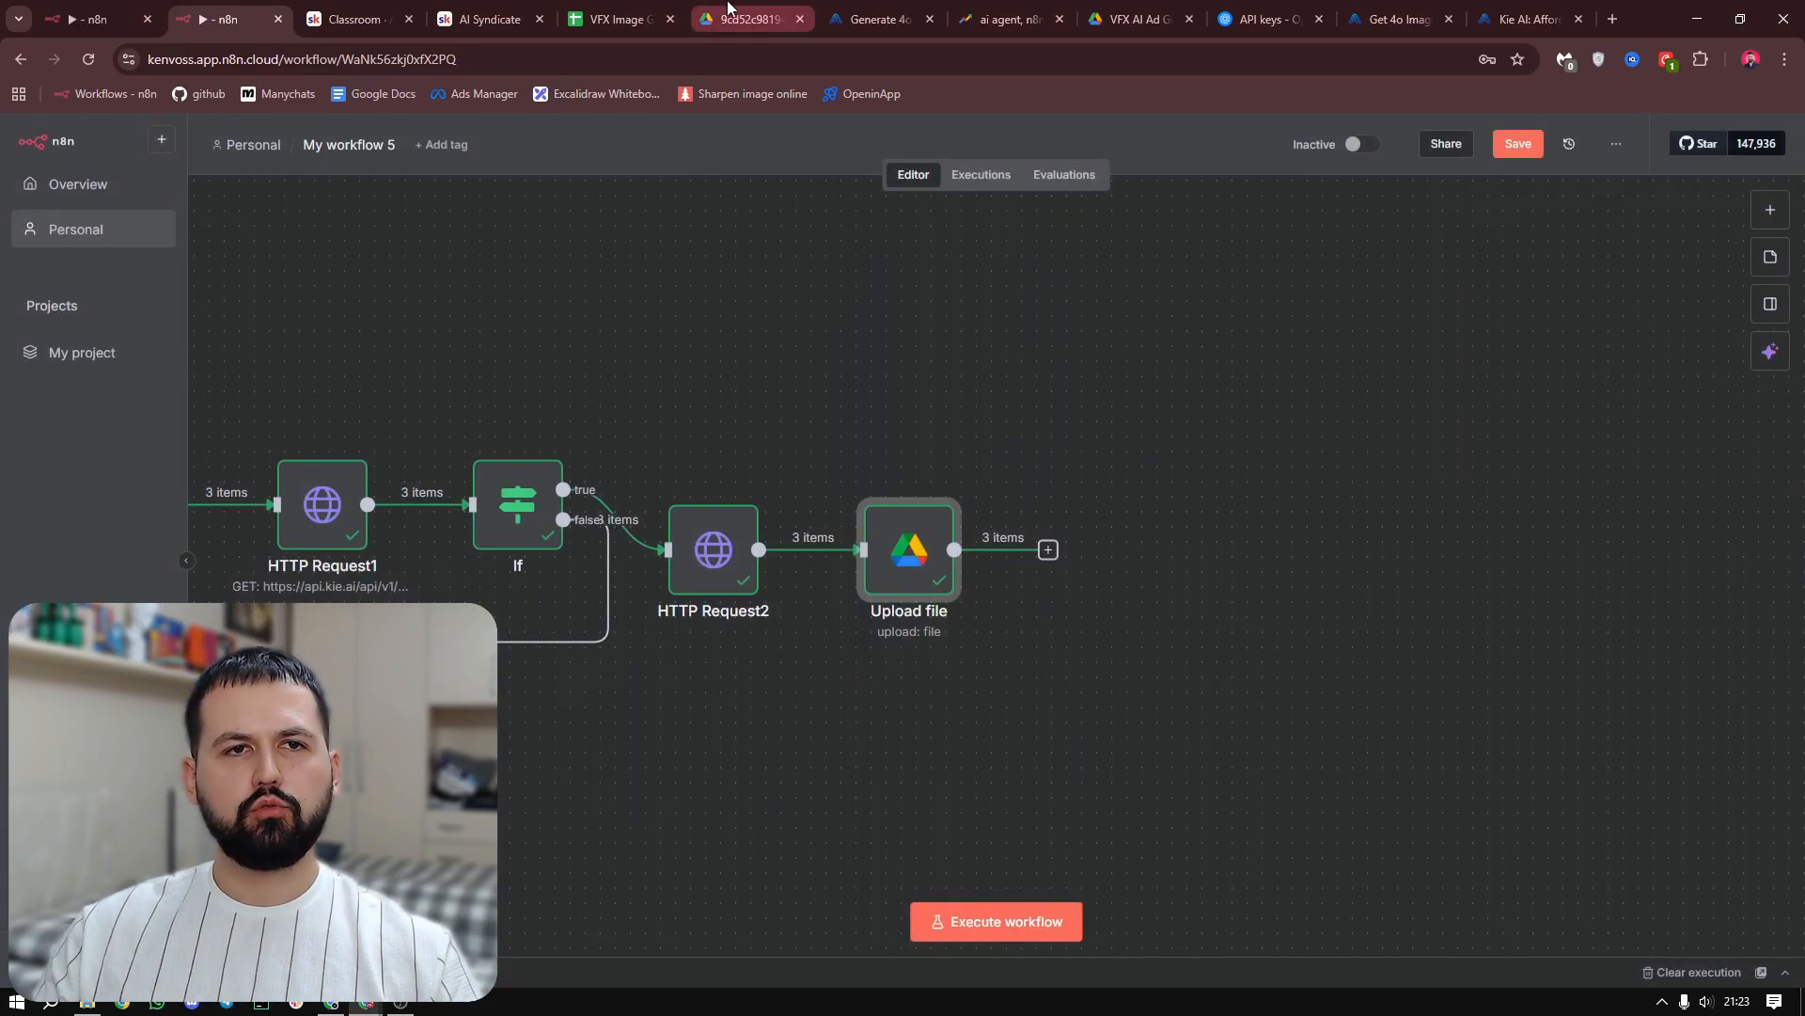
Compare the product photo linked in row 3 of the VFX Image Generator sheet with a generated image in the VFX AI Ad Generator Drive folder
left_click(743, 19)
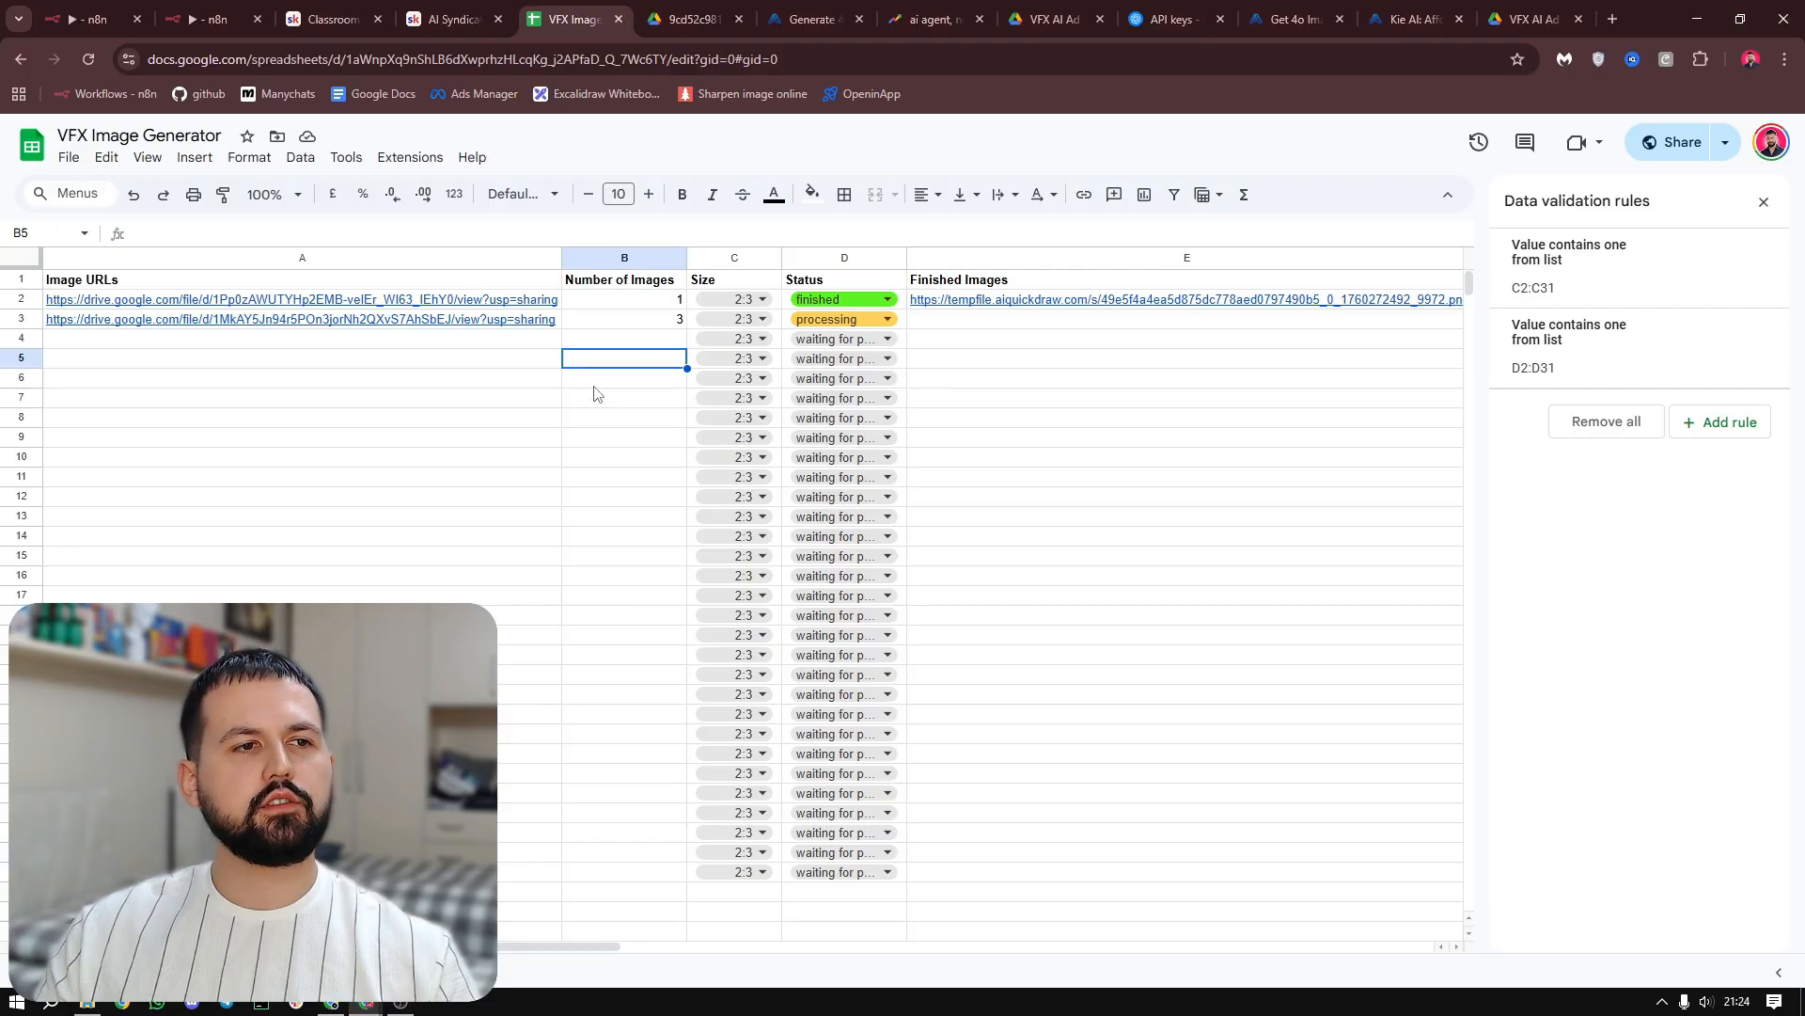
left_click(495, 342)
left_click(414, 321)
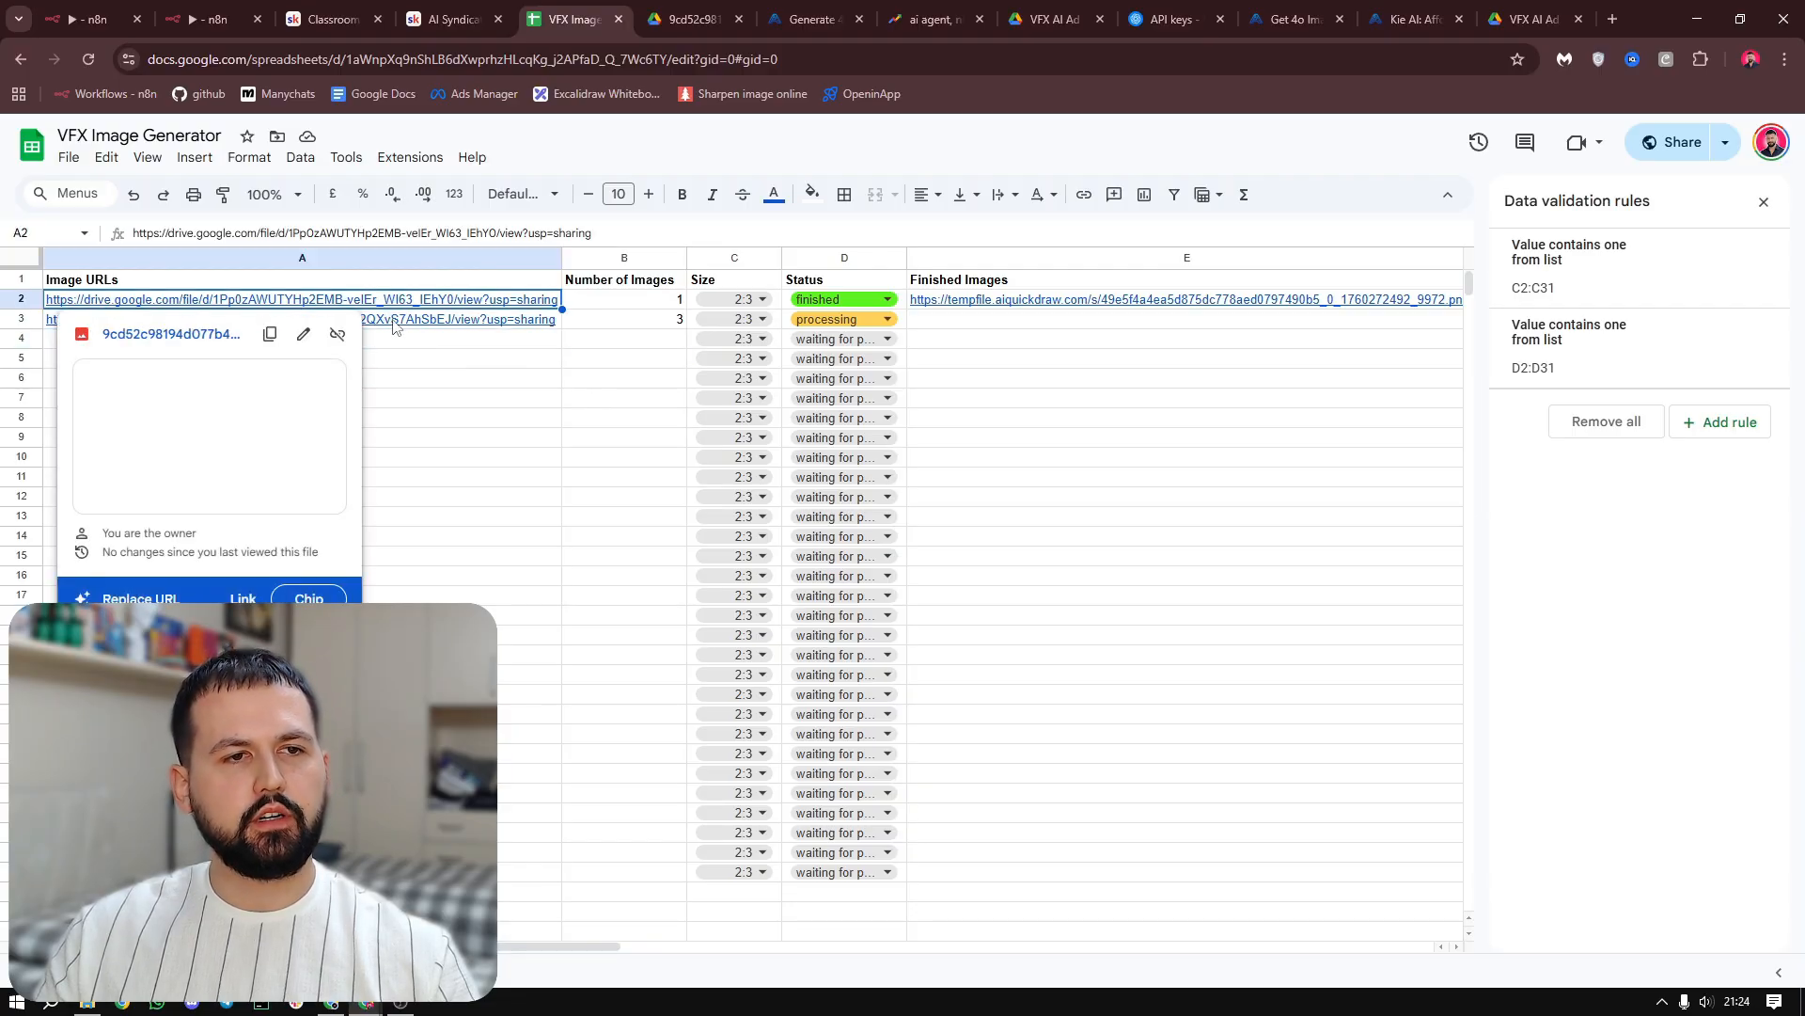
left_click(234, 472)
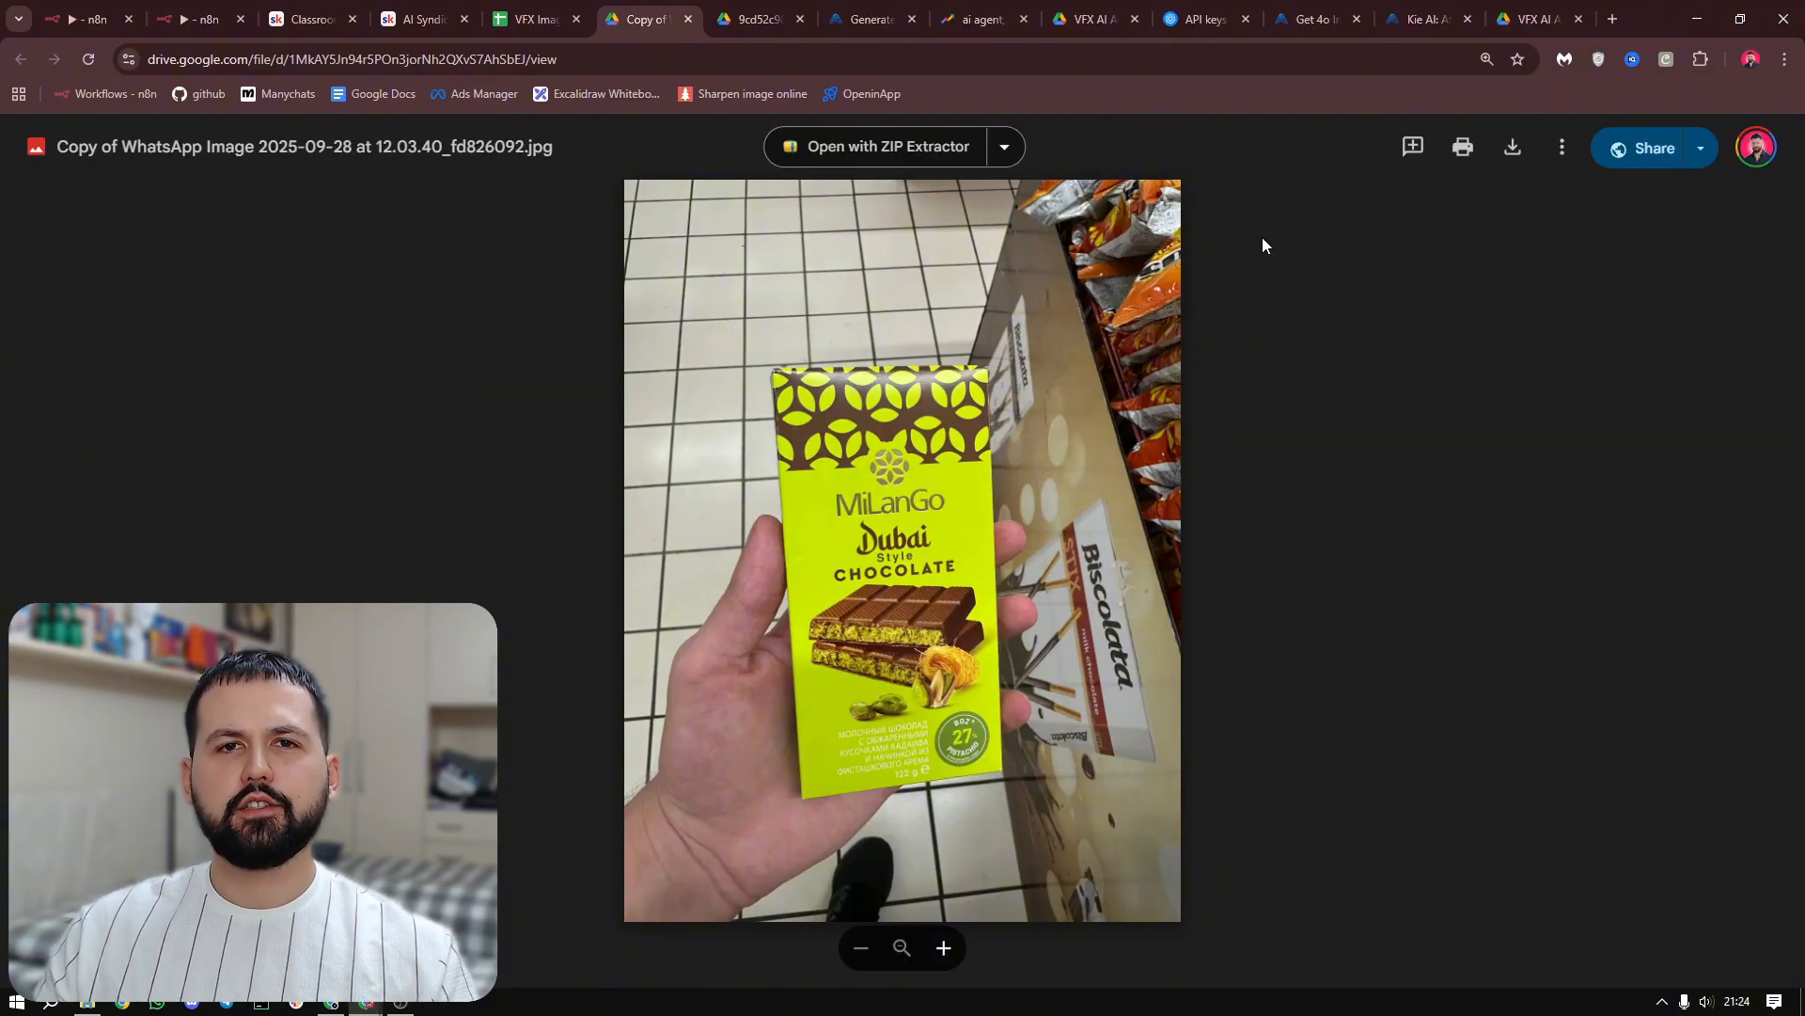
left_click(1530, 19)
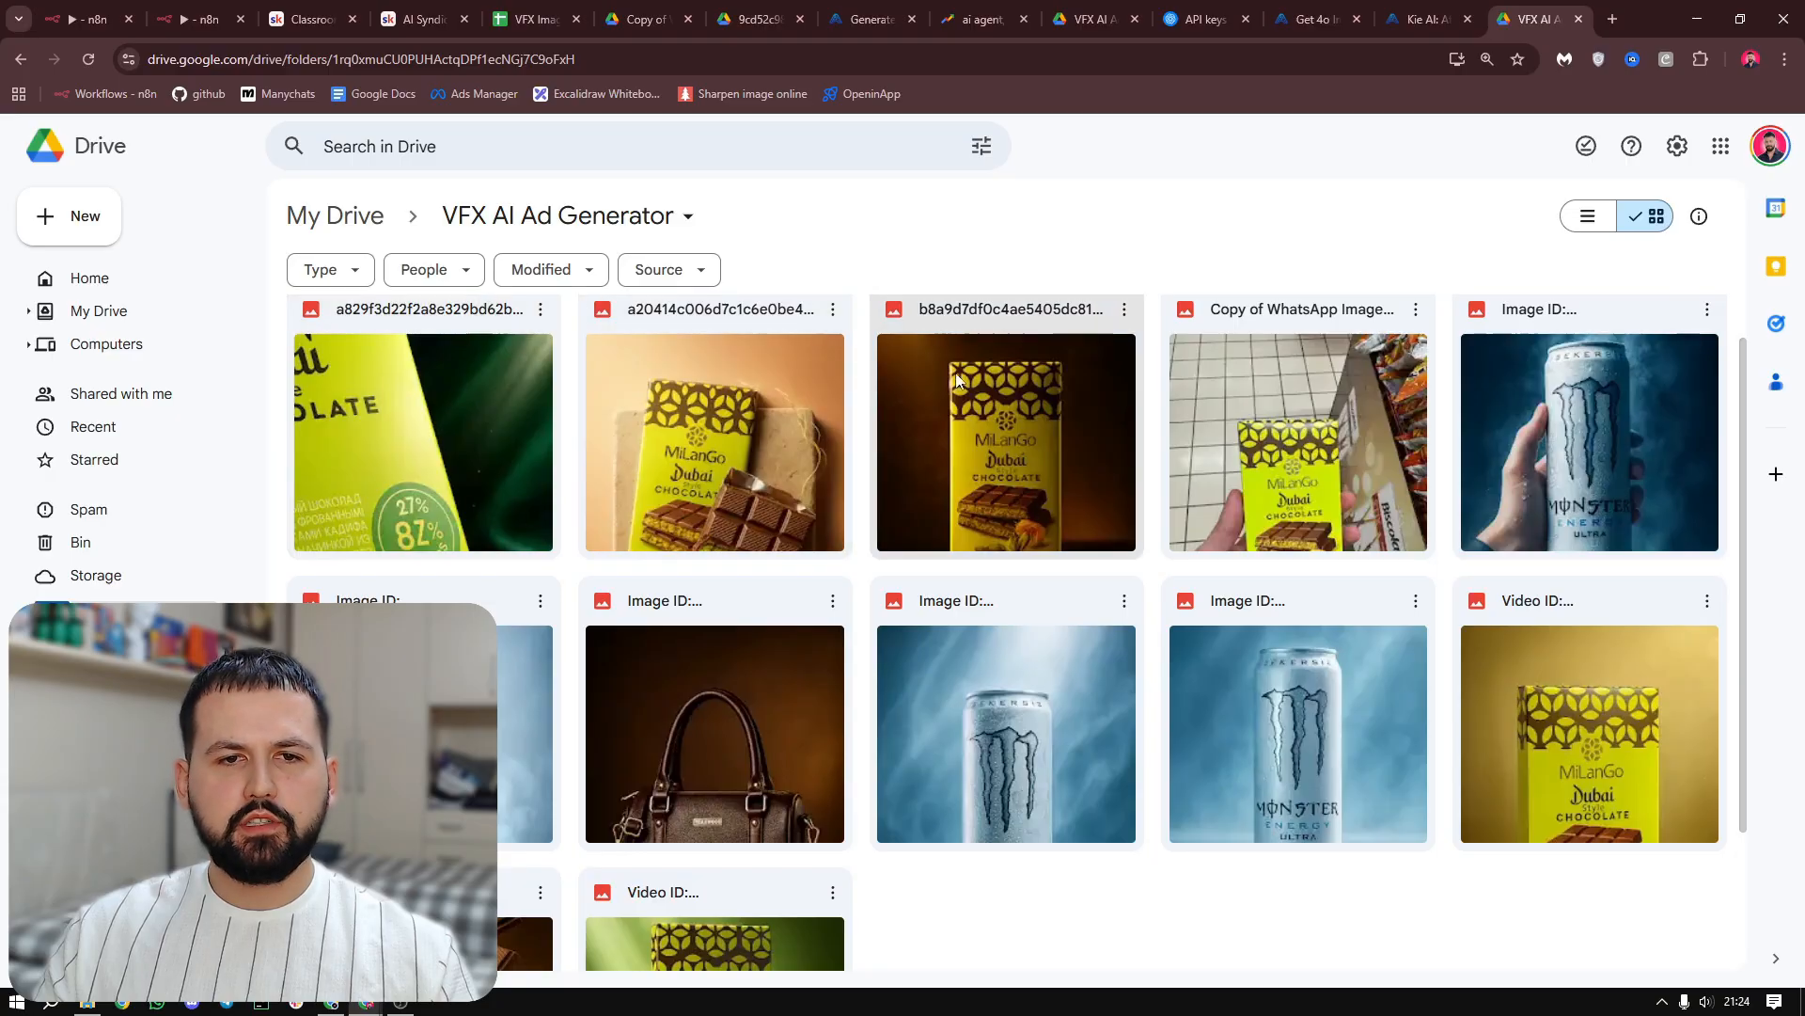
double_click(1012, 420)
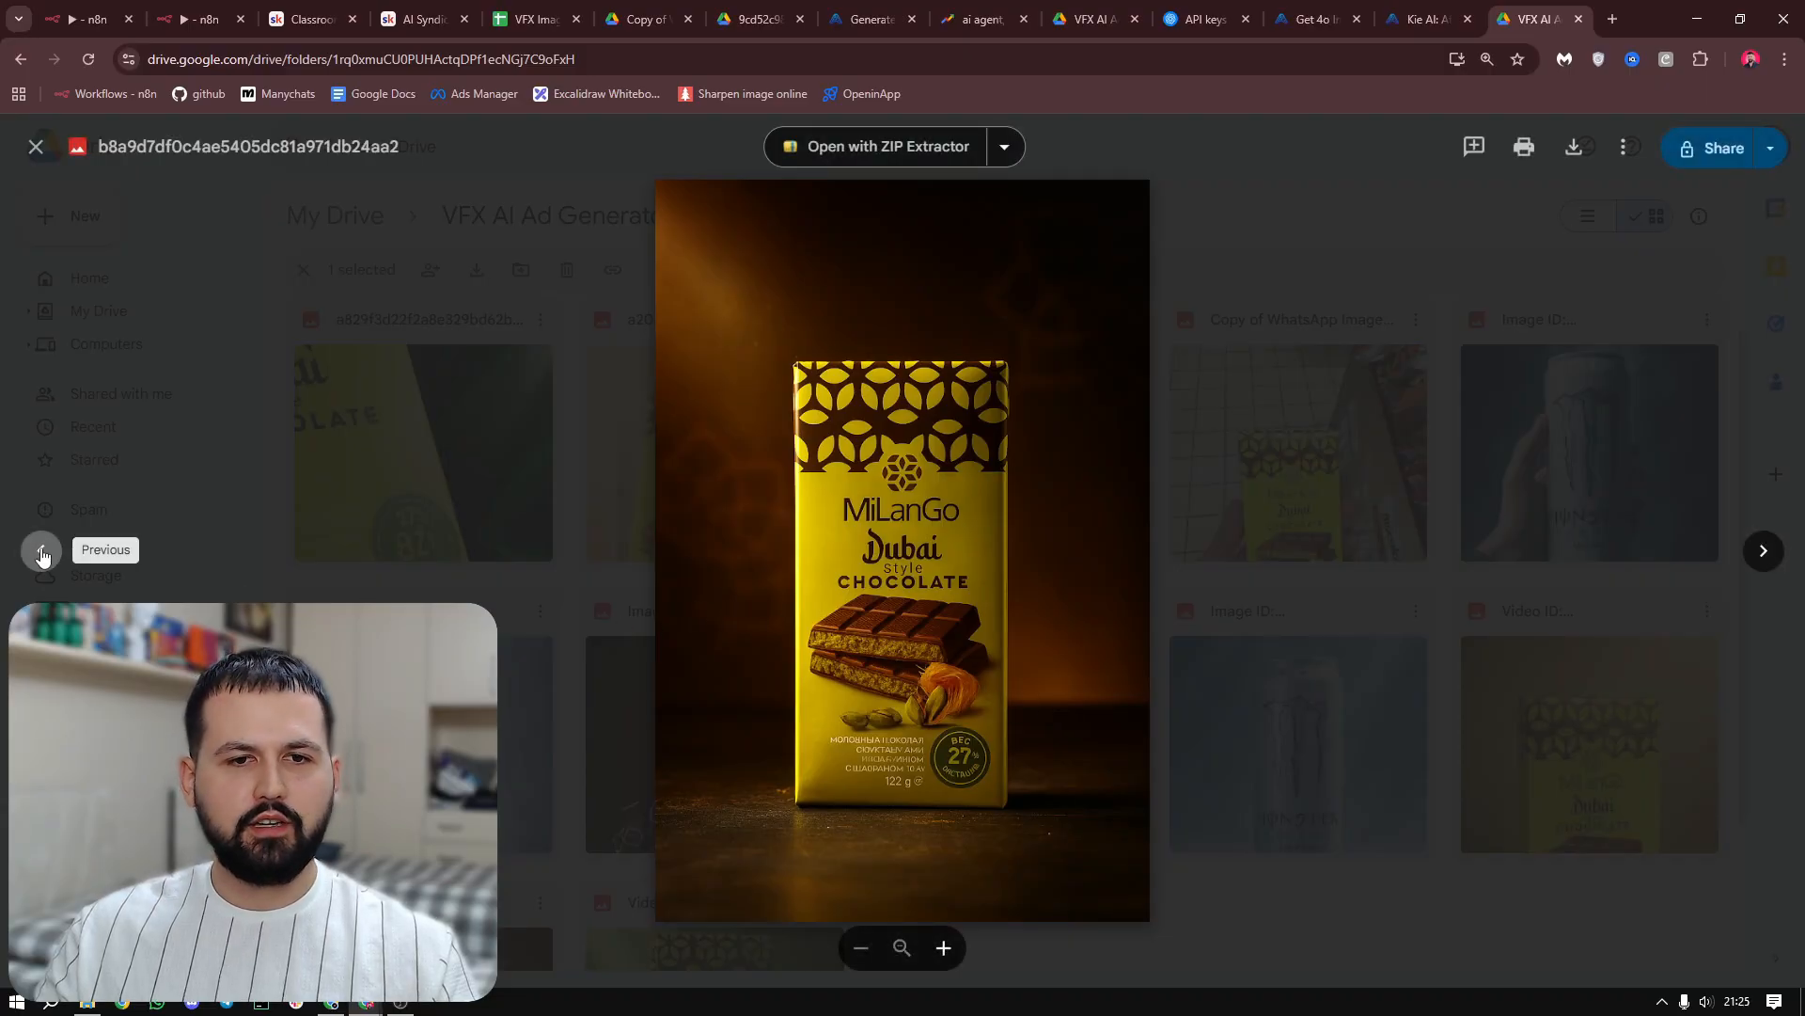
Examine the remaining generated chocolate ad images in the VFX AI Ad Generator folder up close
left_click(41, 552)
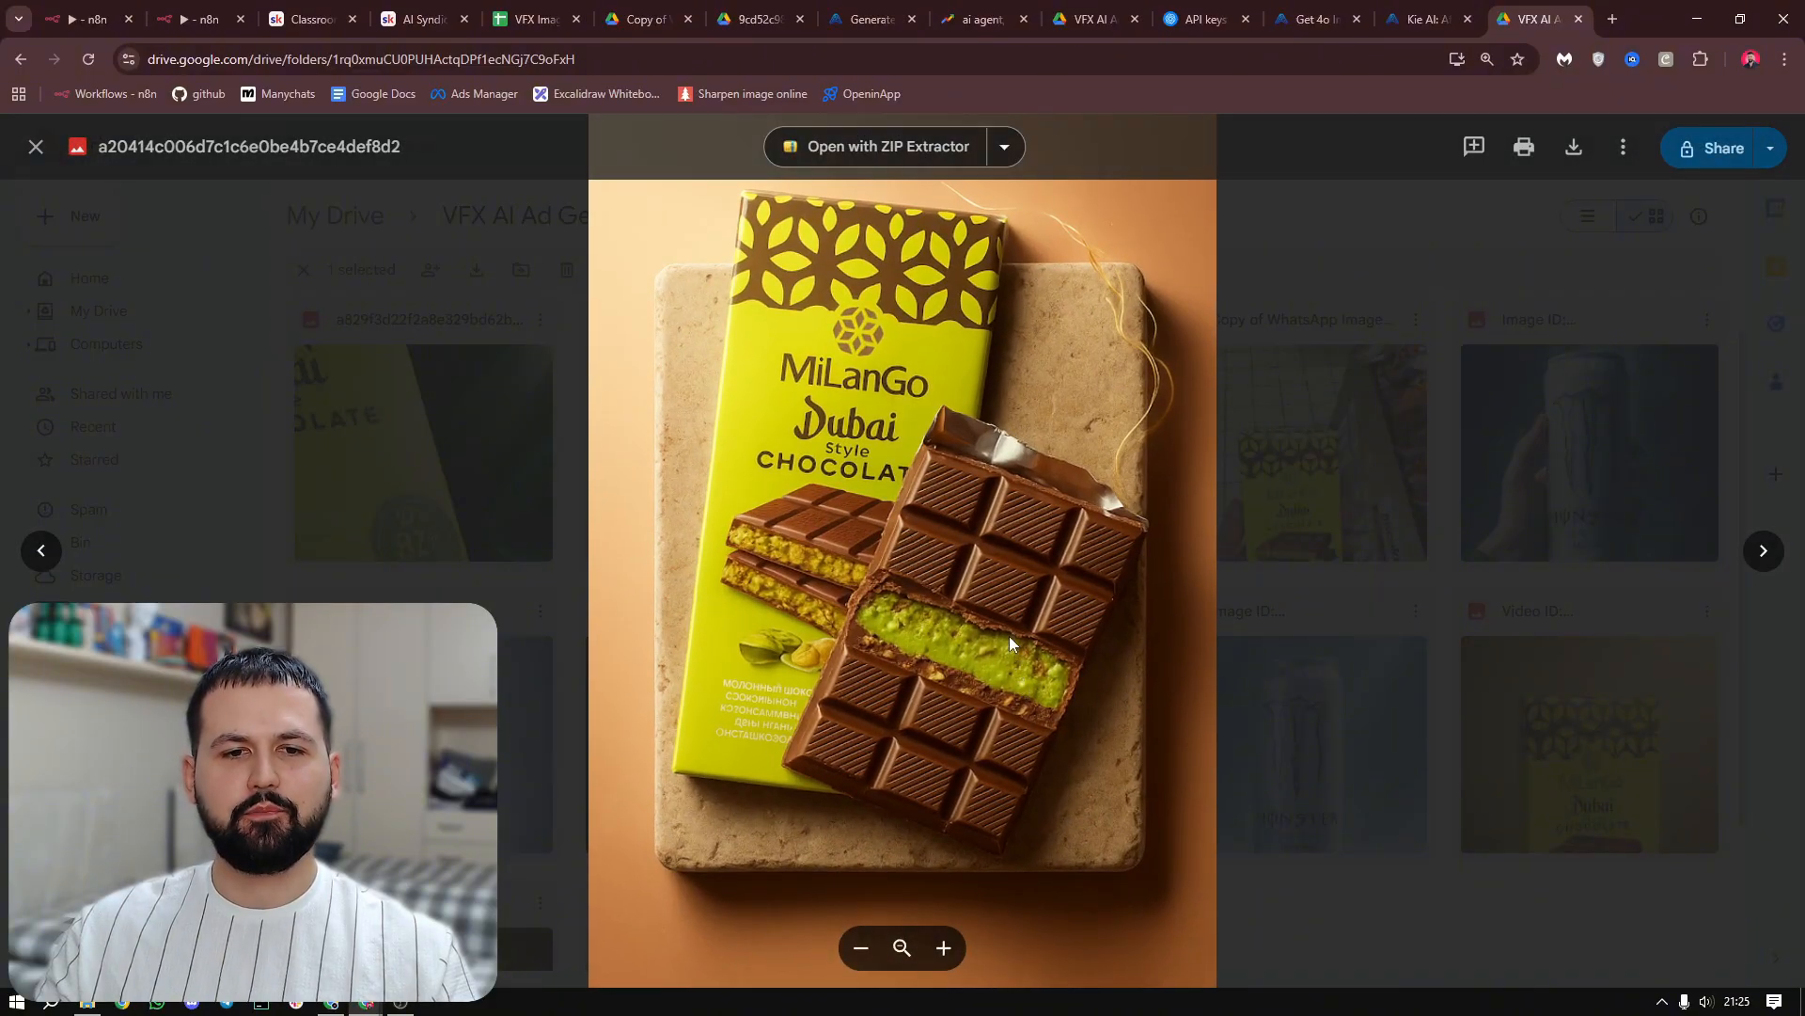
scroll(974, 594, "up", 1)
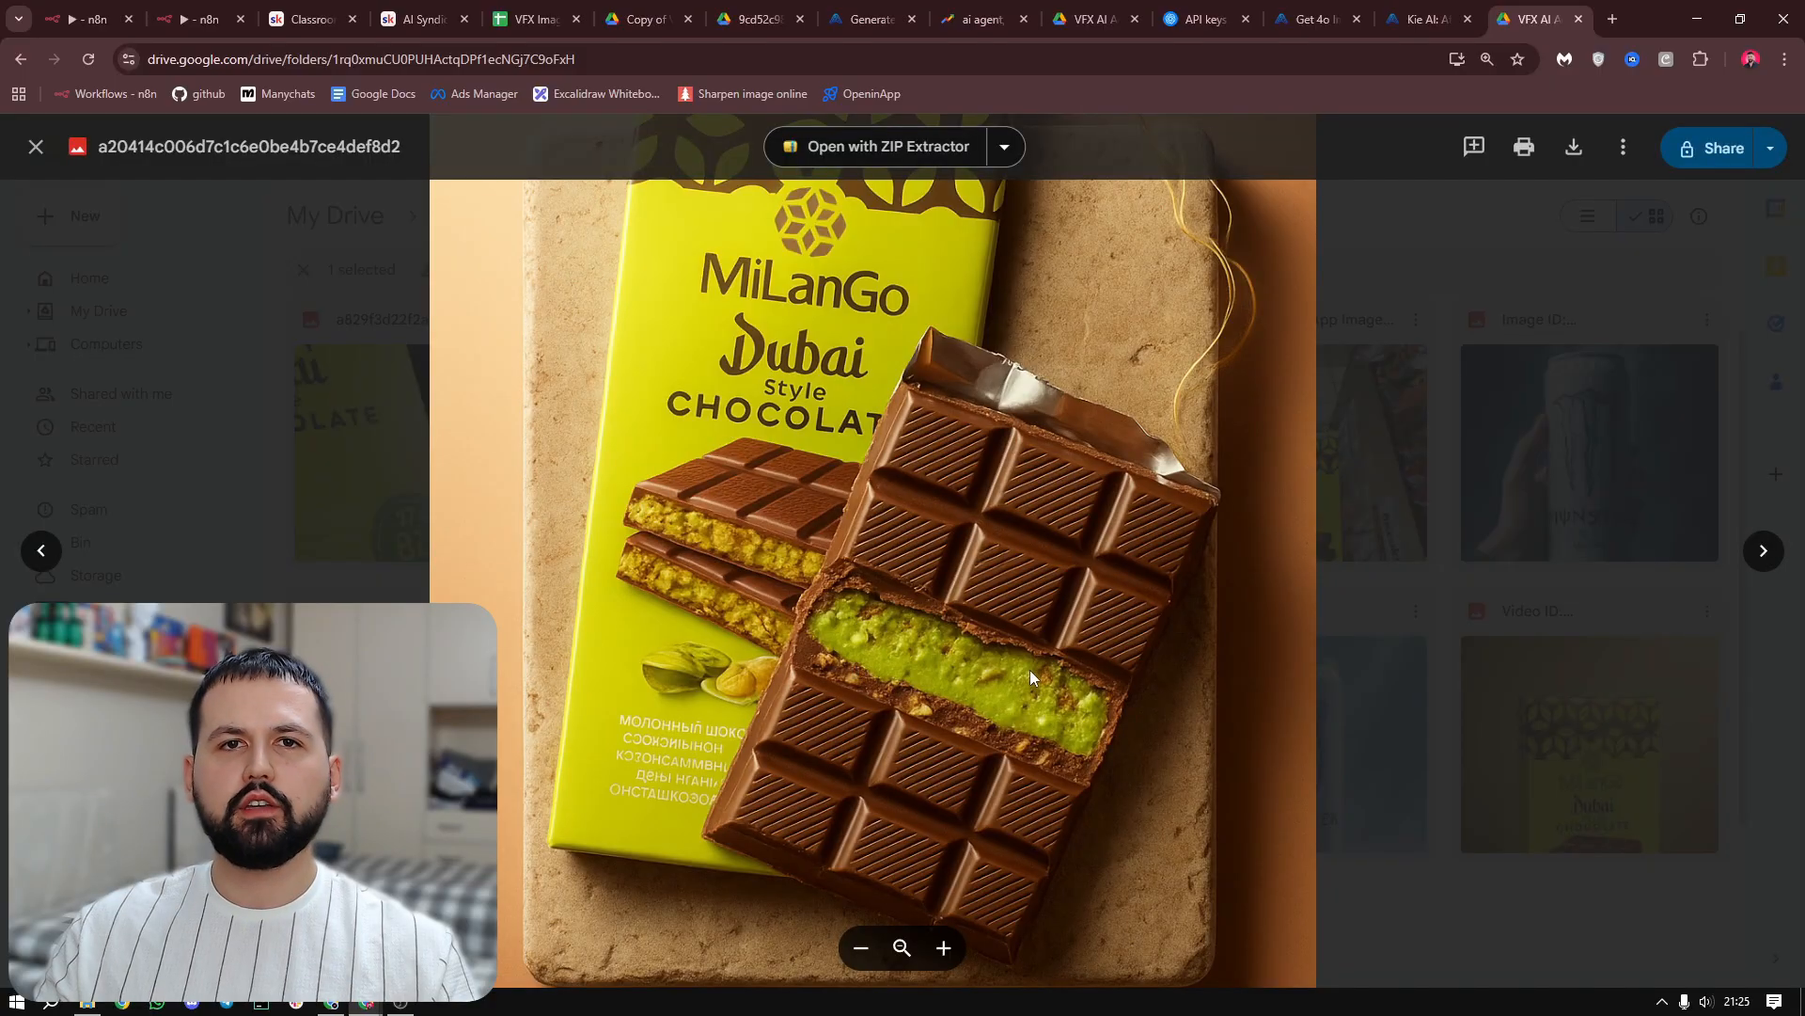
scroll(799, 488, "up", 1)
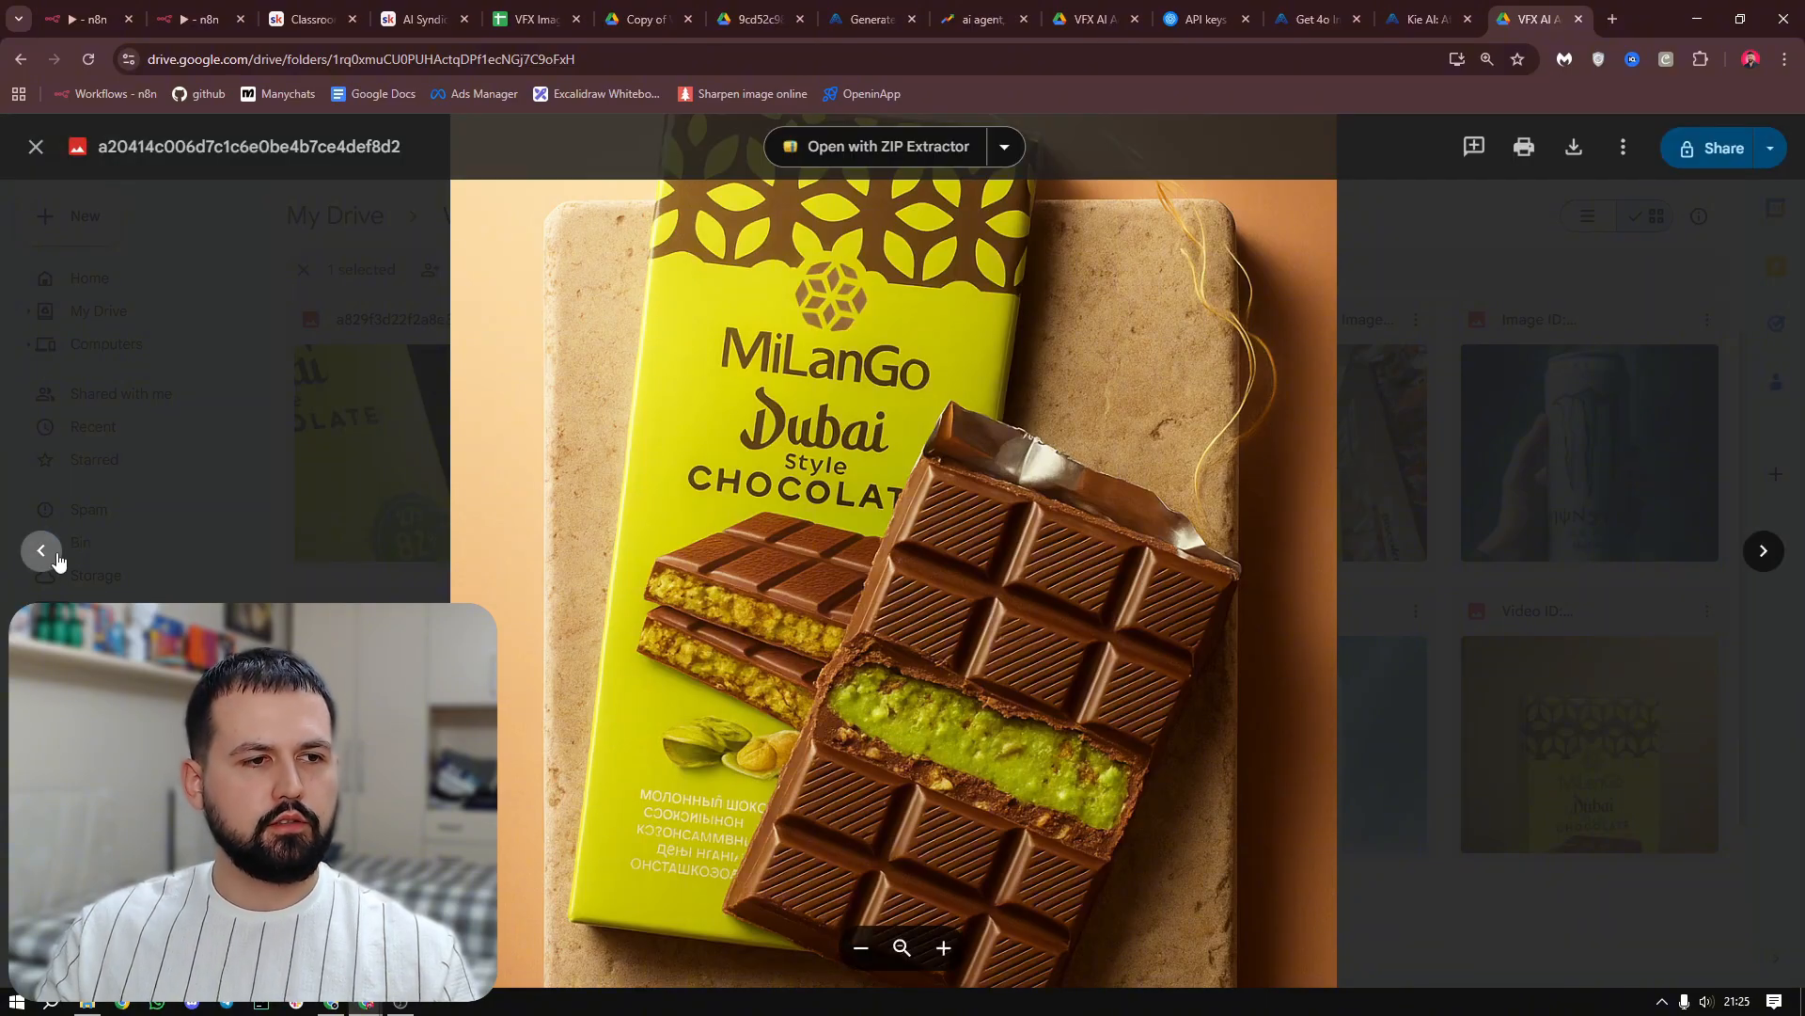
left_click(52, 555)
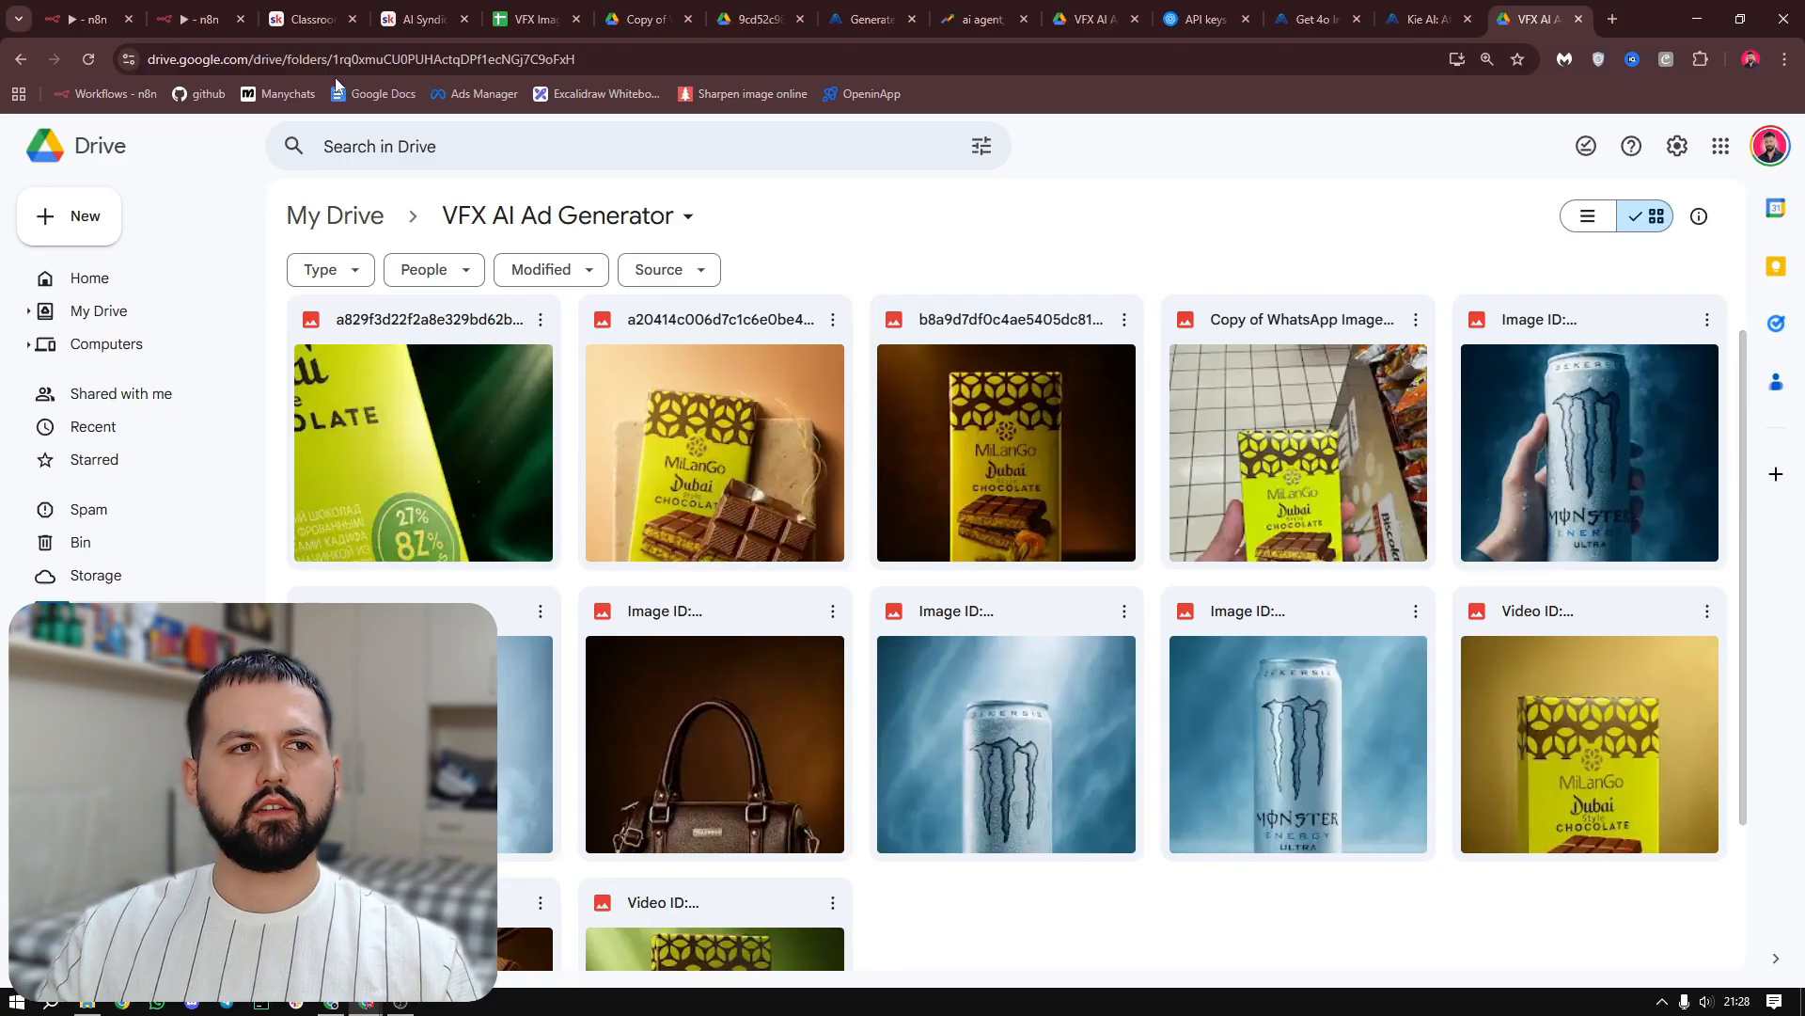
Switch back to the n8n workflow and add a Google Sheets Update row in sheet node after Upload file
key("ctrl+2")
left_click_drag(1336, 494, 1317, 462)
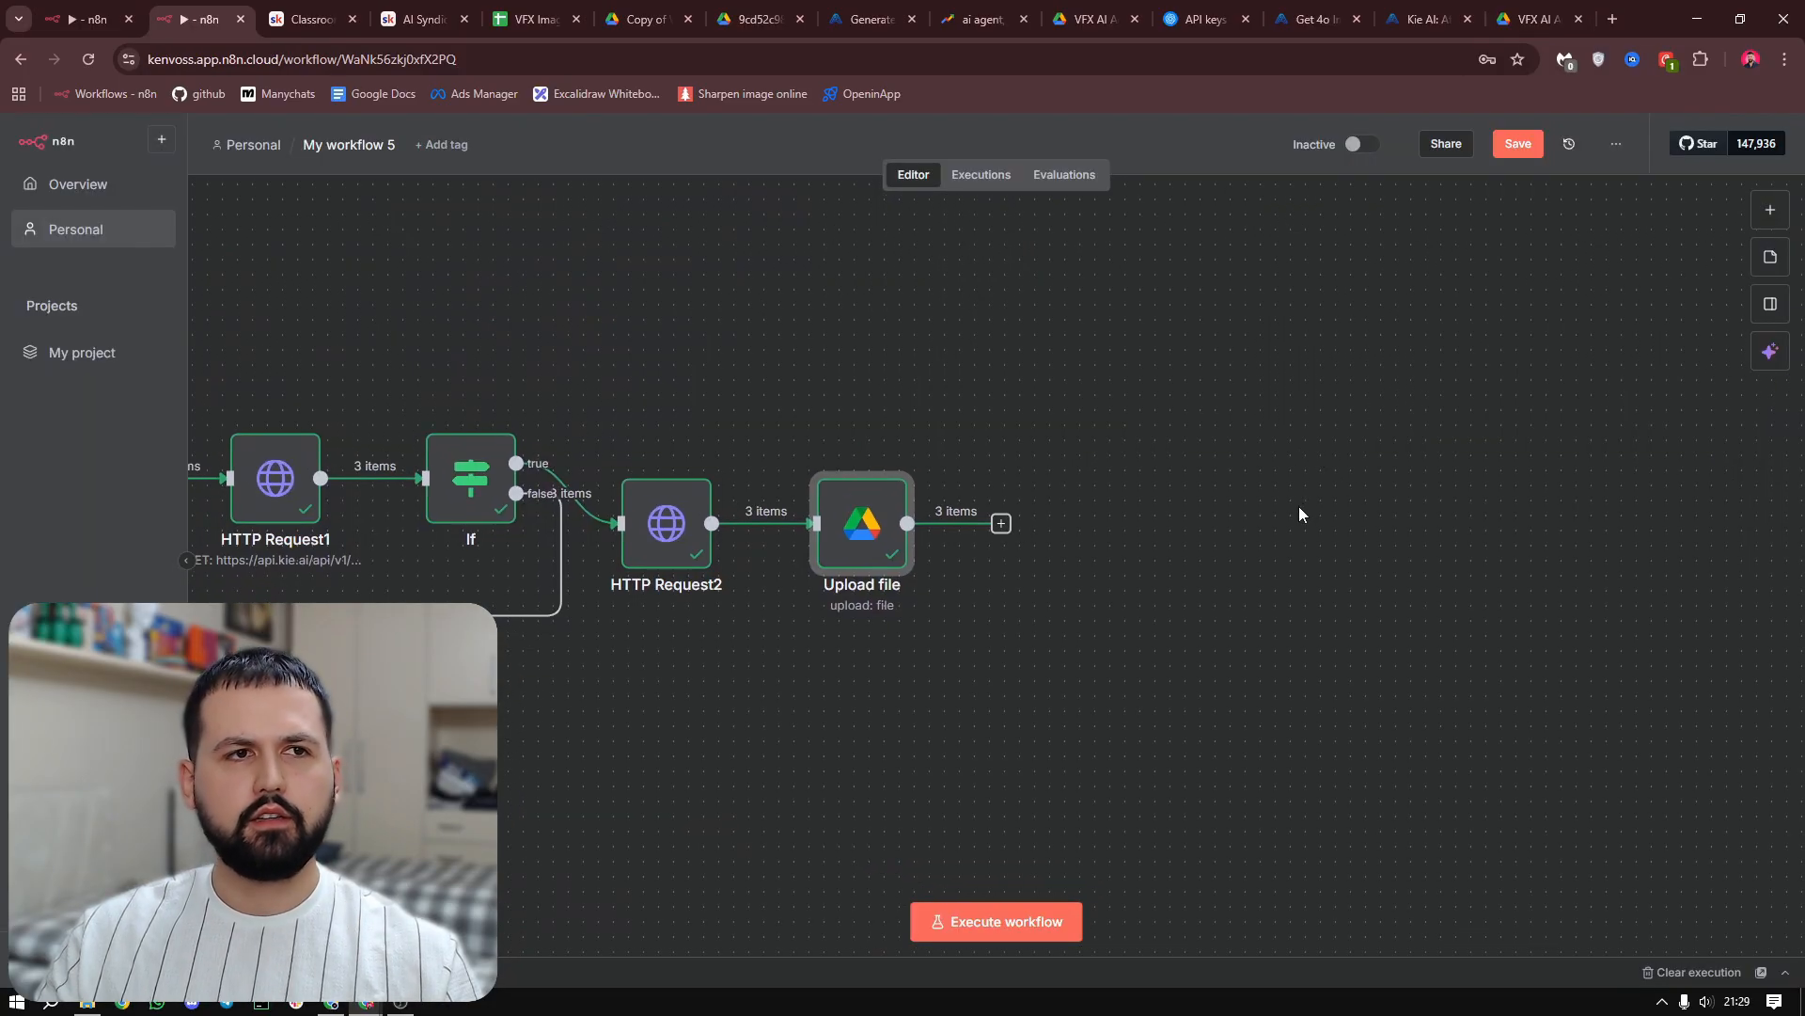
left_click(1002, 523)
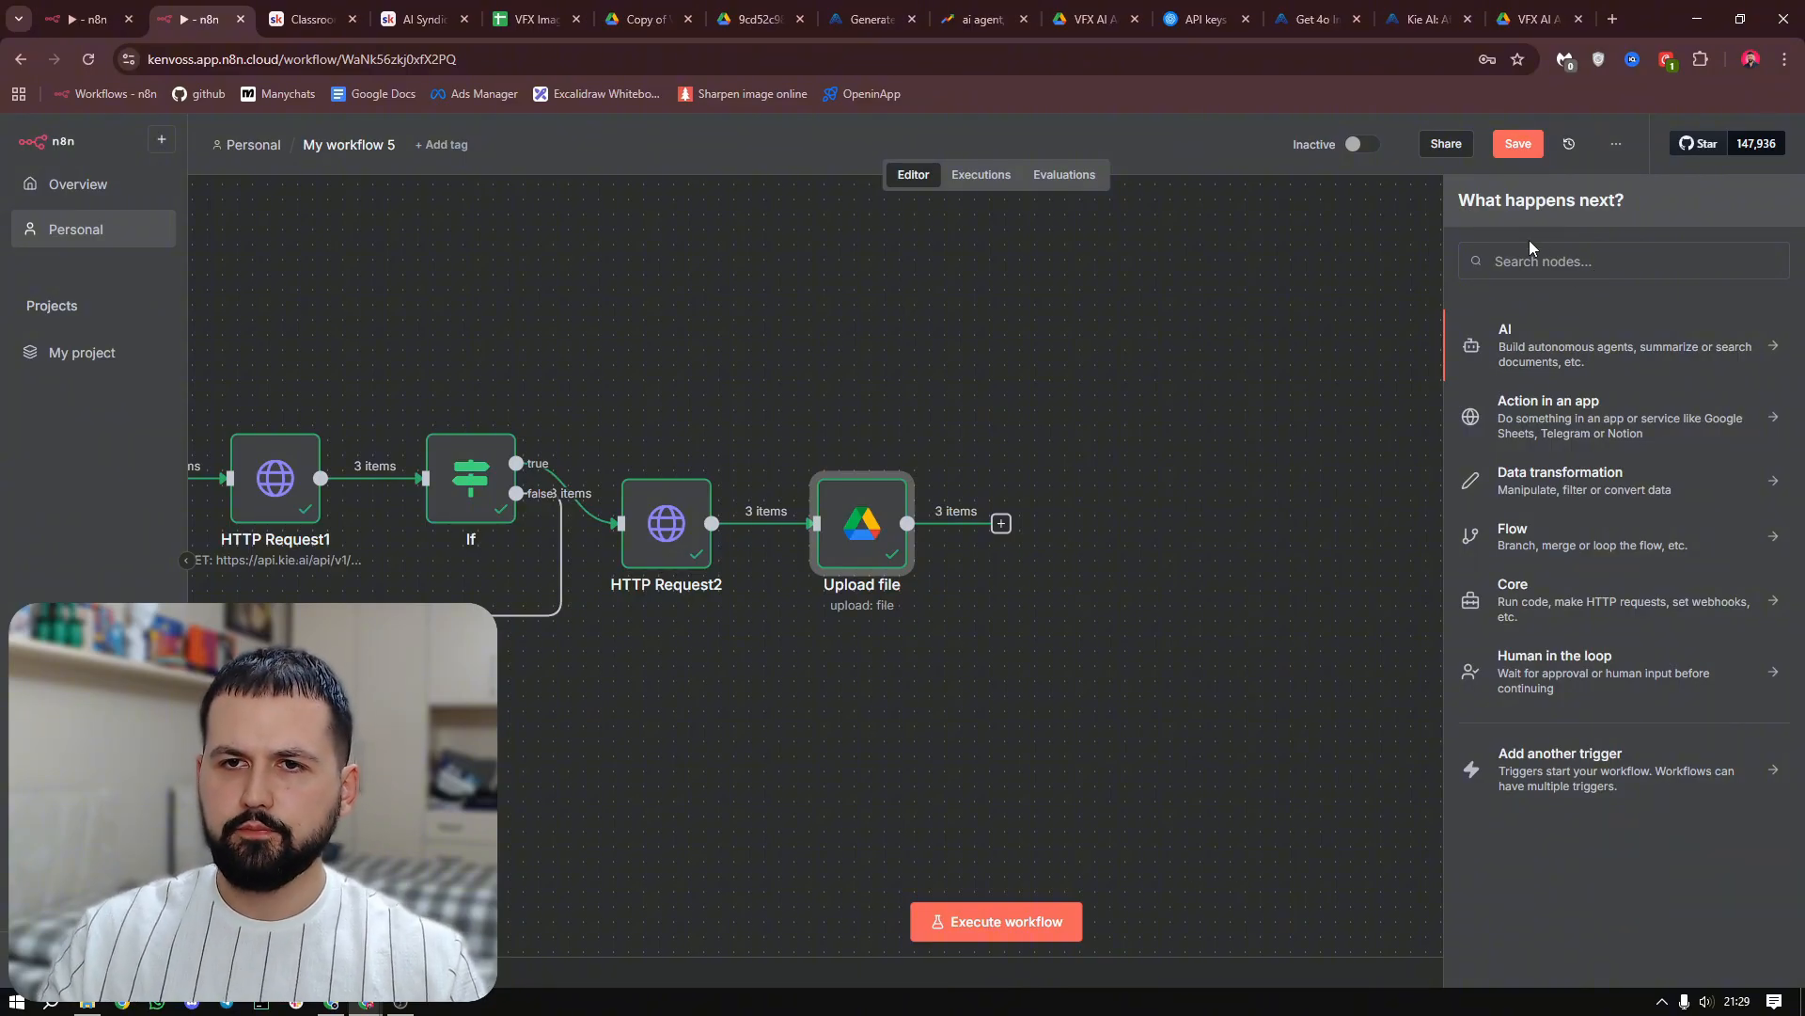
type("google")
left_click(1538, 329)
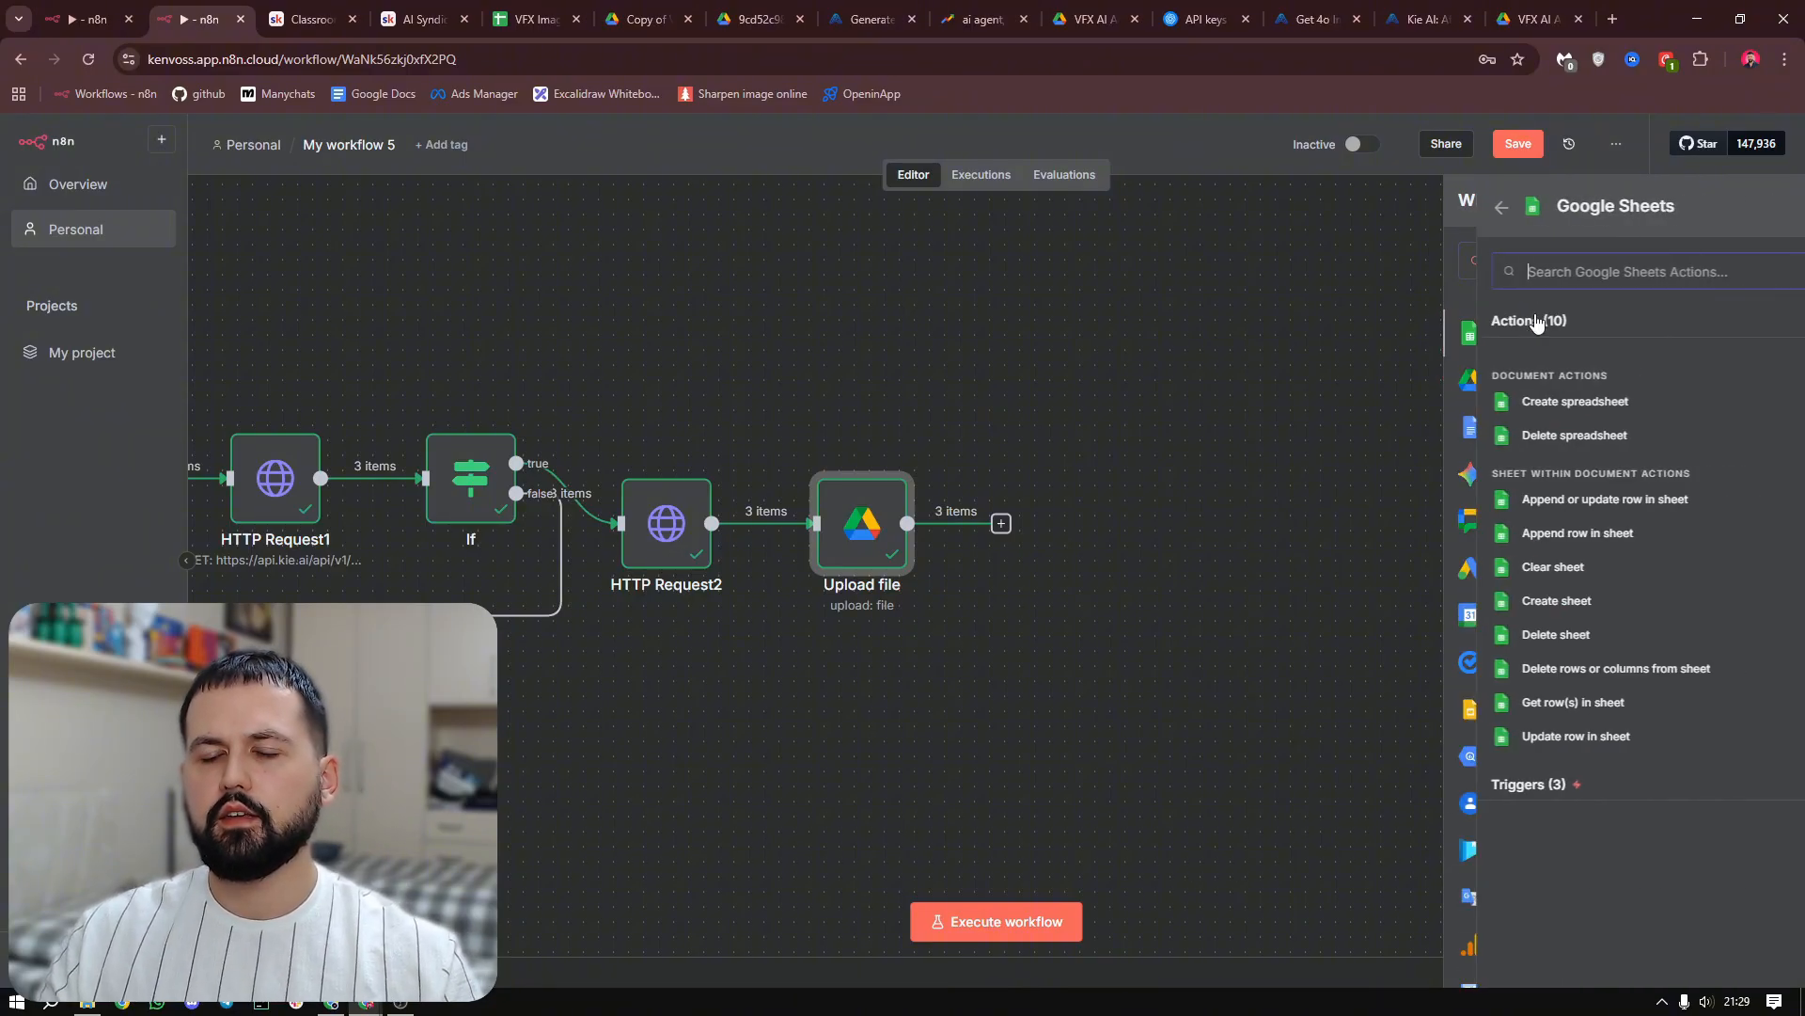
left_click(1555, 739)
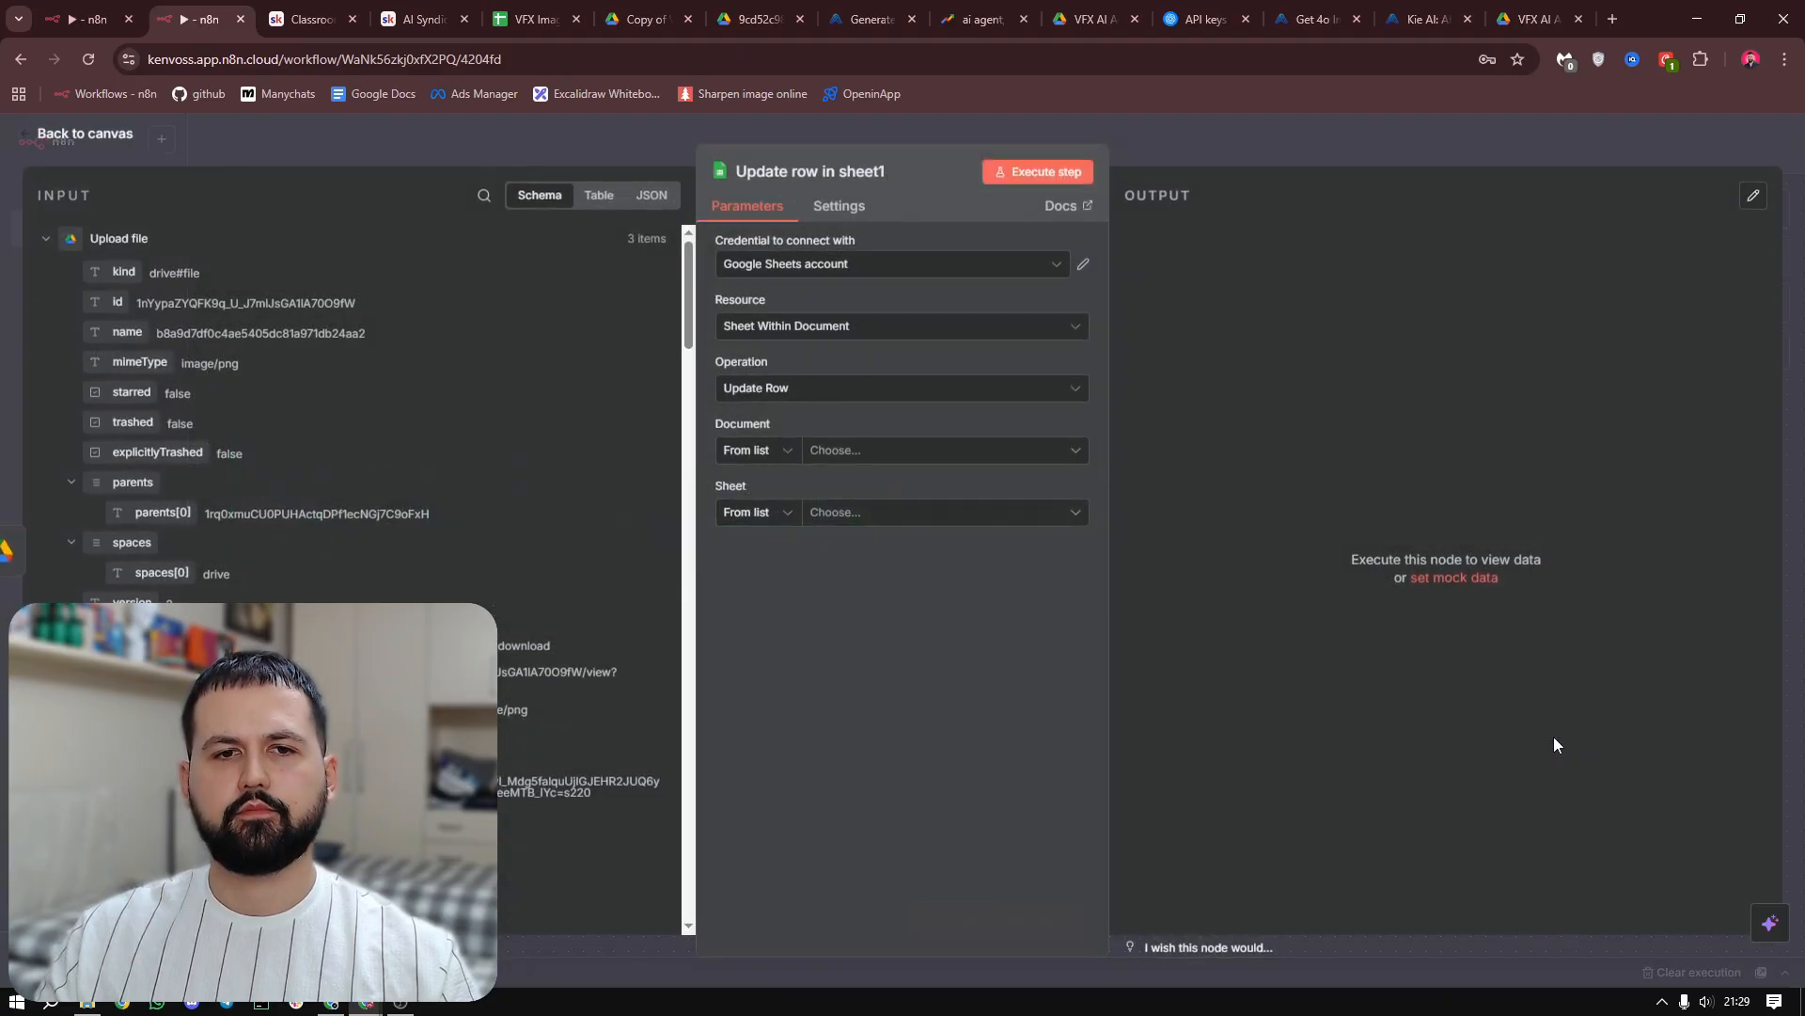
Point the update node to the VFX Image Generator document and its VFX Generator sheet, keeping Sheet Within Document as the resource
left_click(925, 268)
left_click(863, 315)
left_click(851, 329)
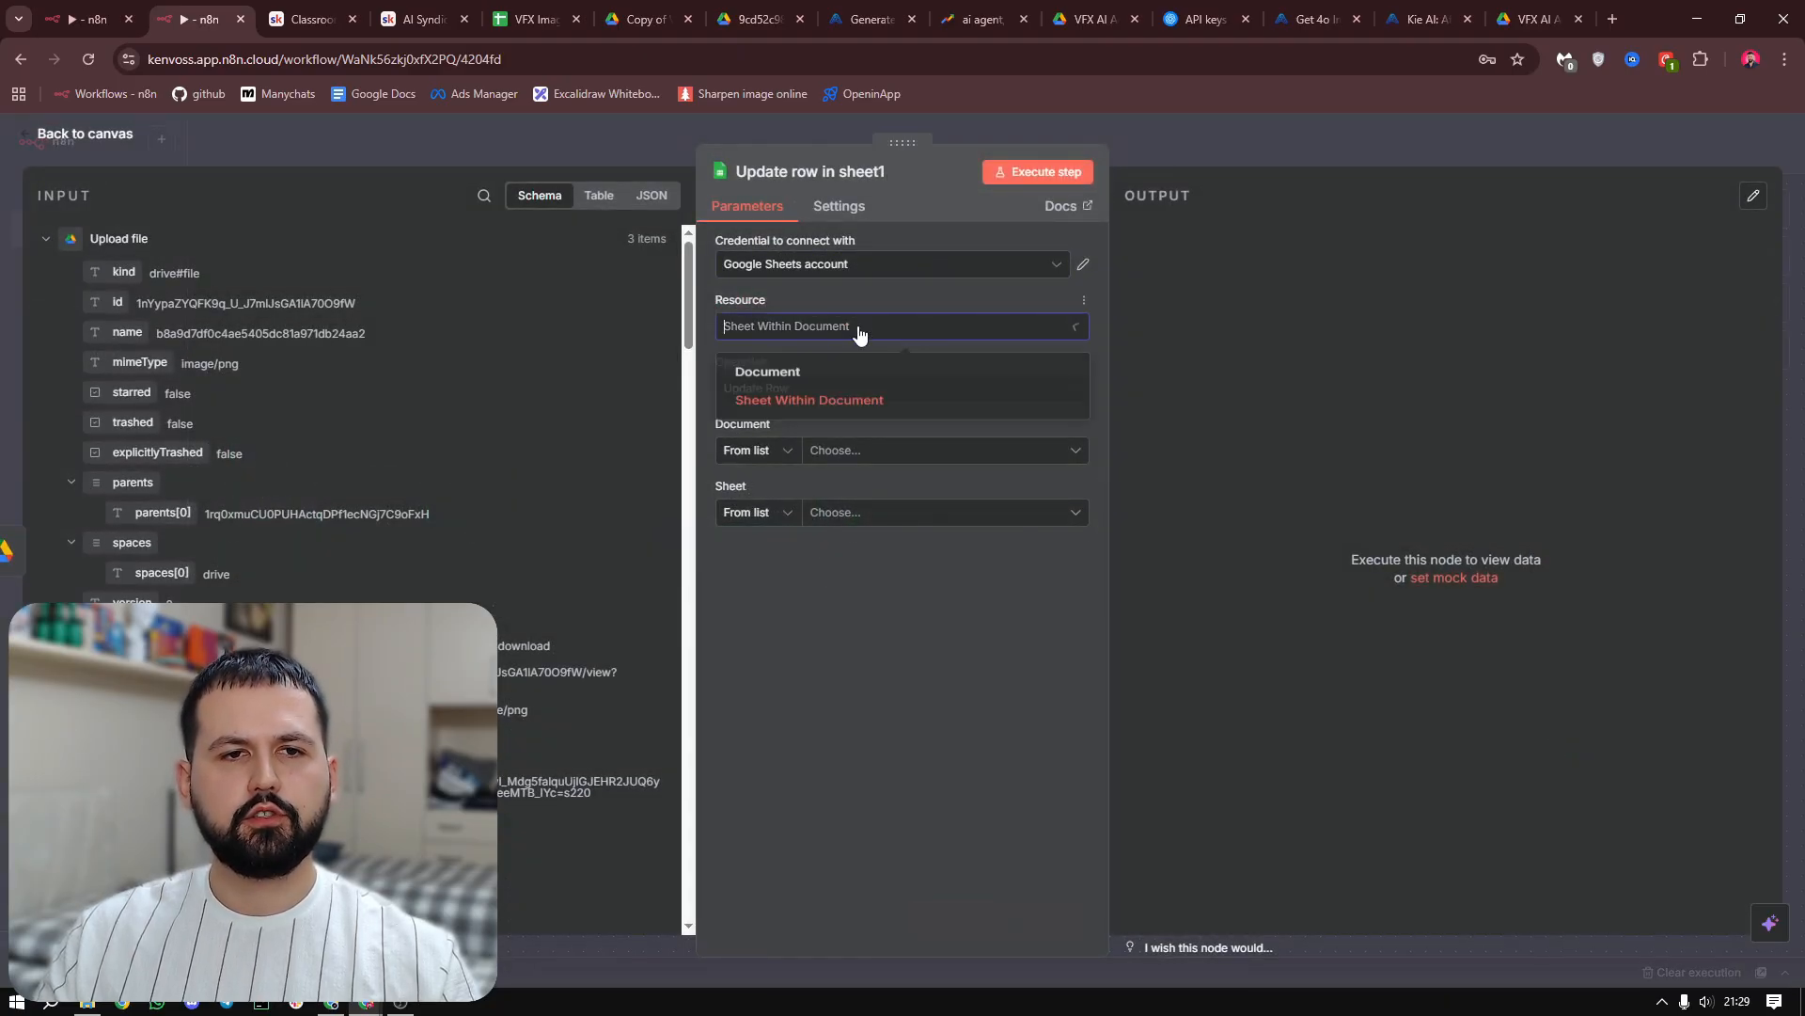
left_click(831, 405)
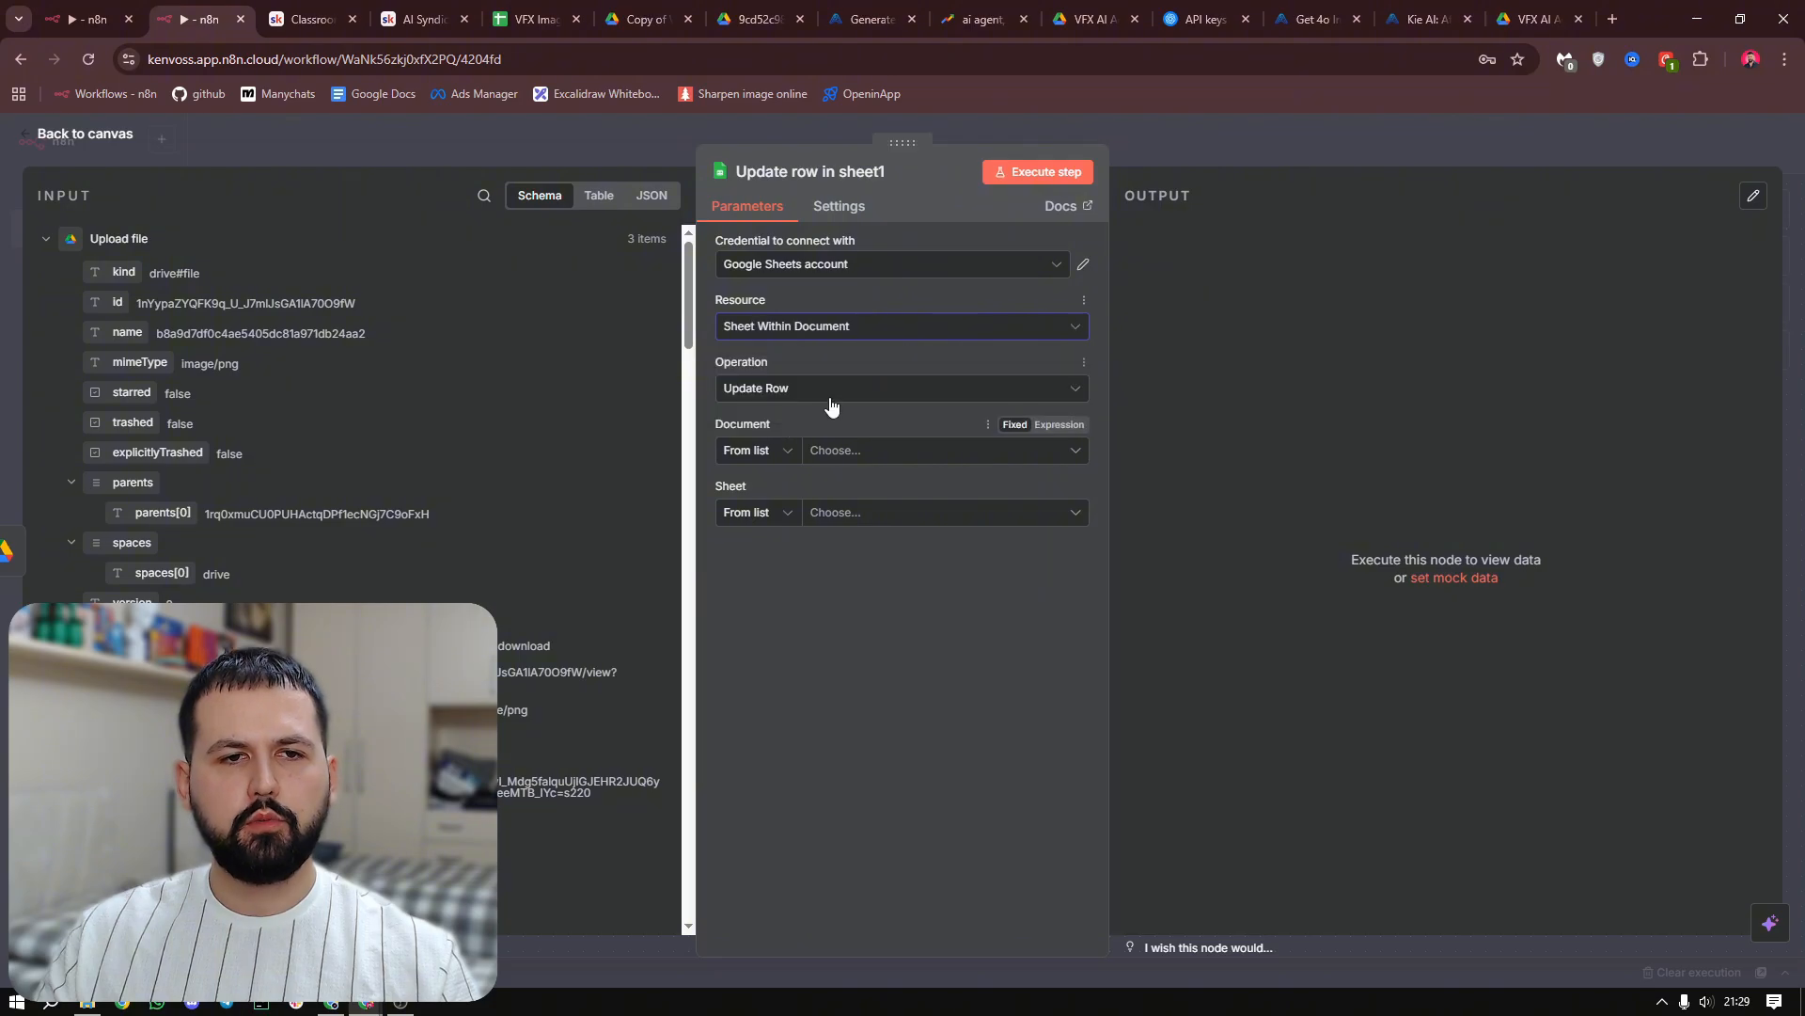
left_click(870, 454)
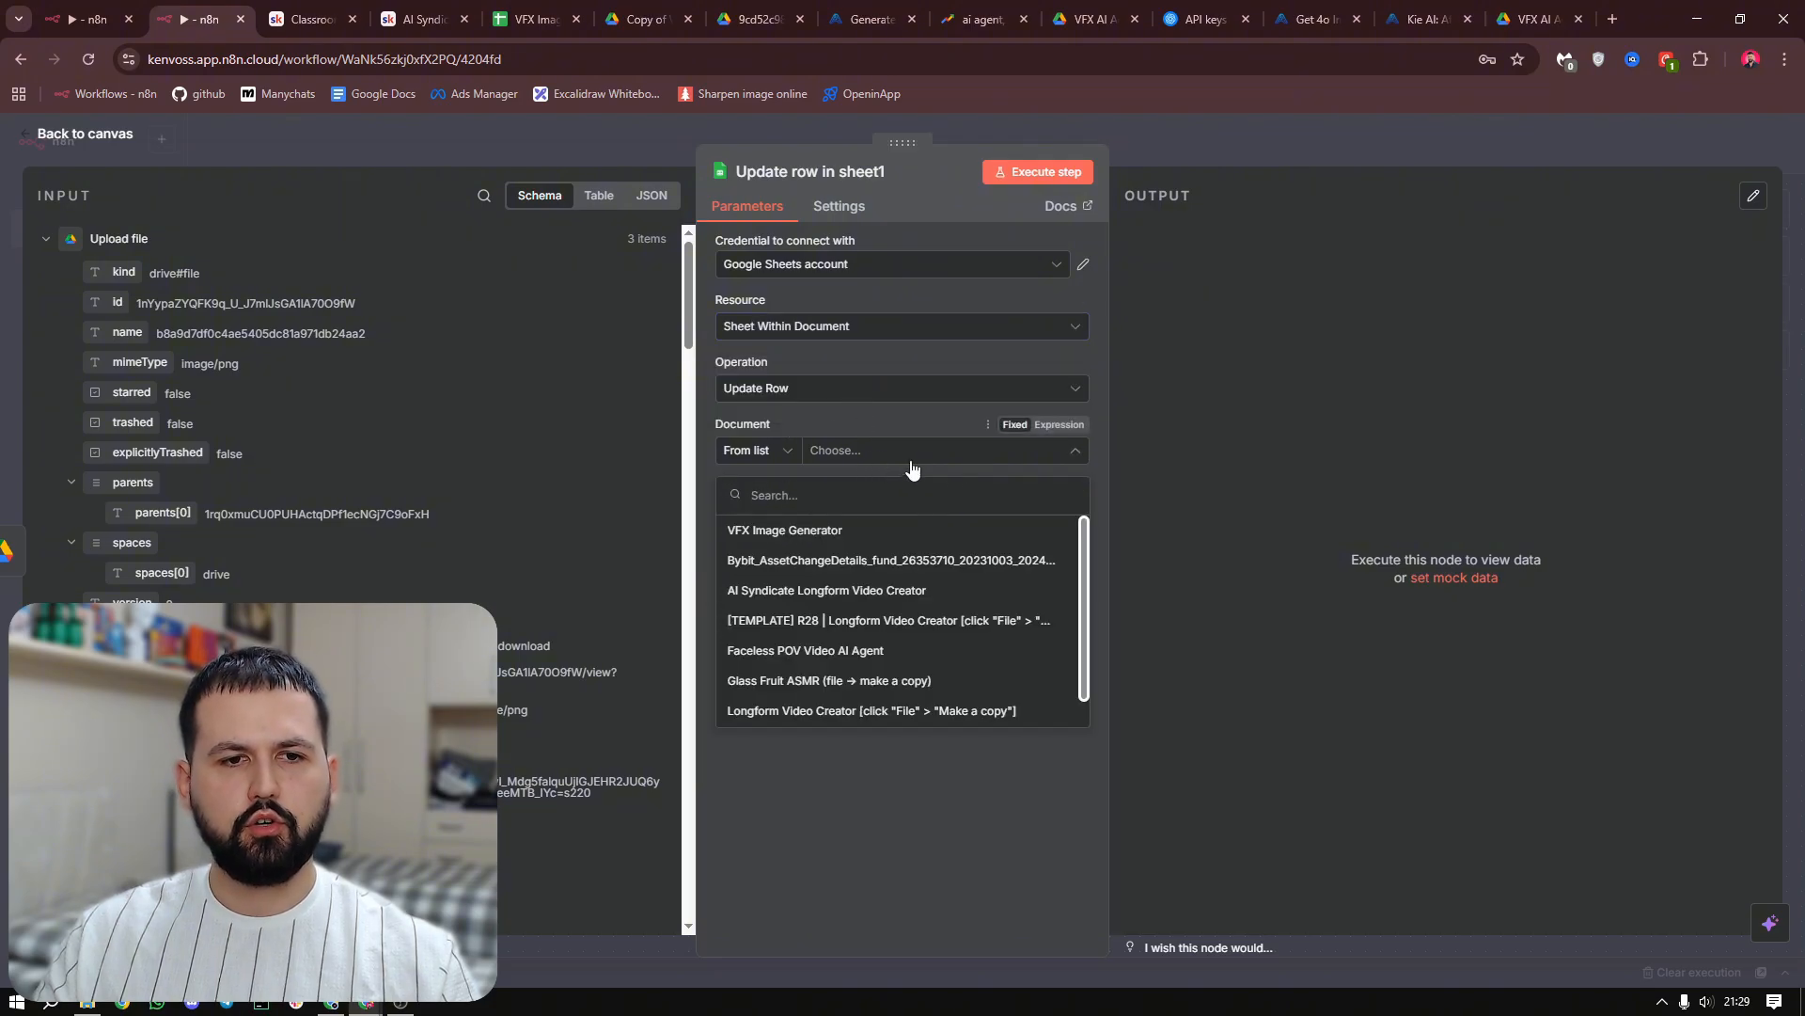
left_click(910, 533)
left_click(877, 524)
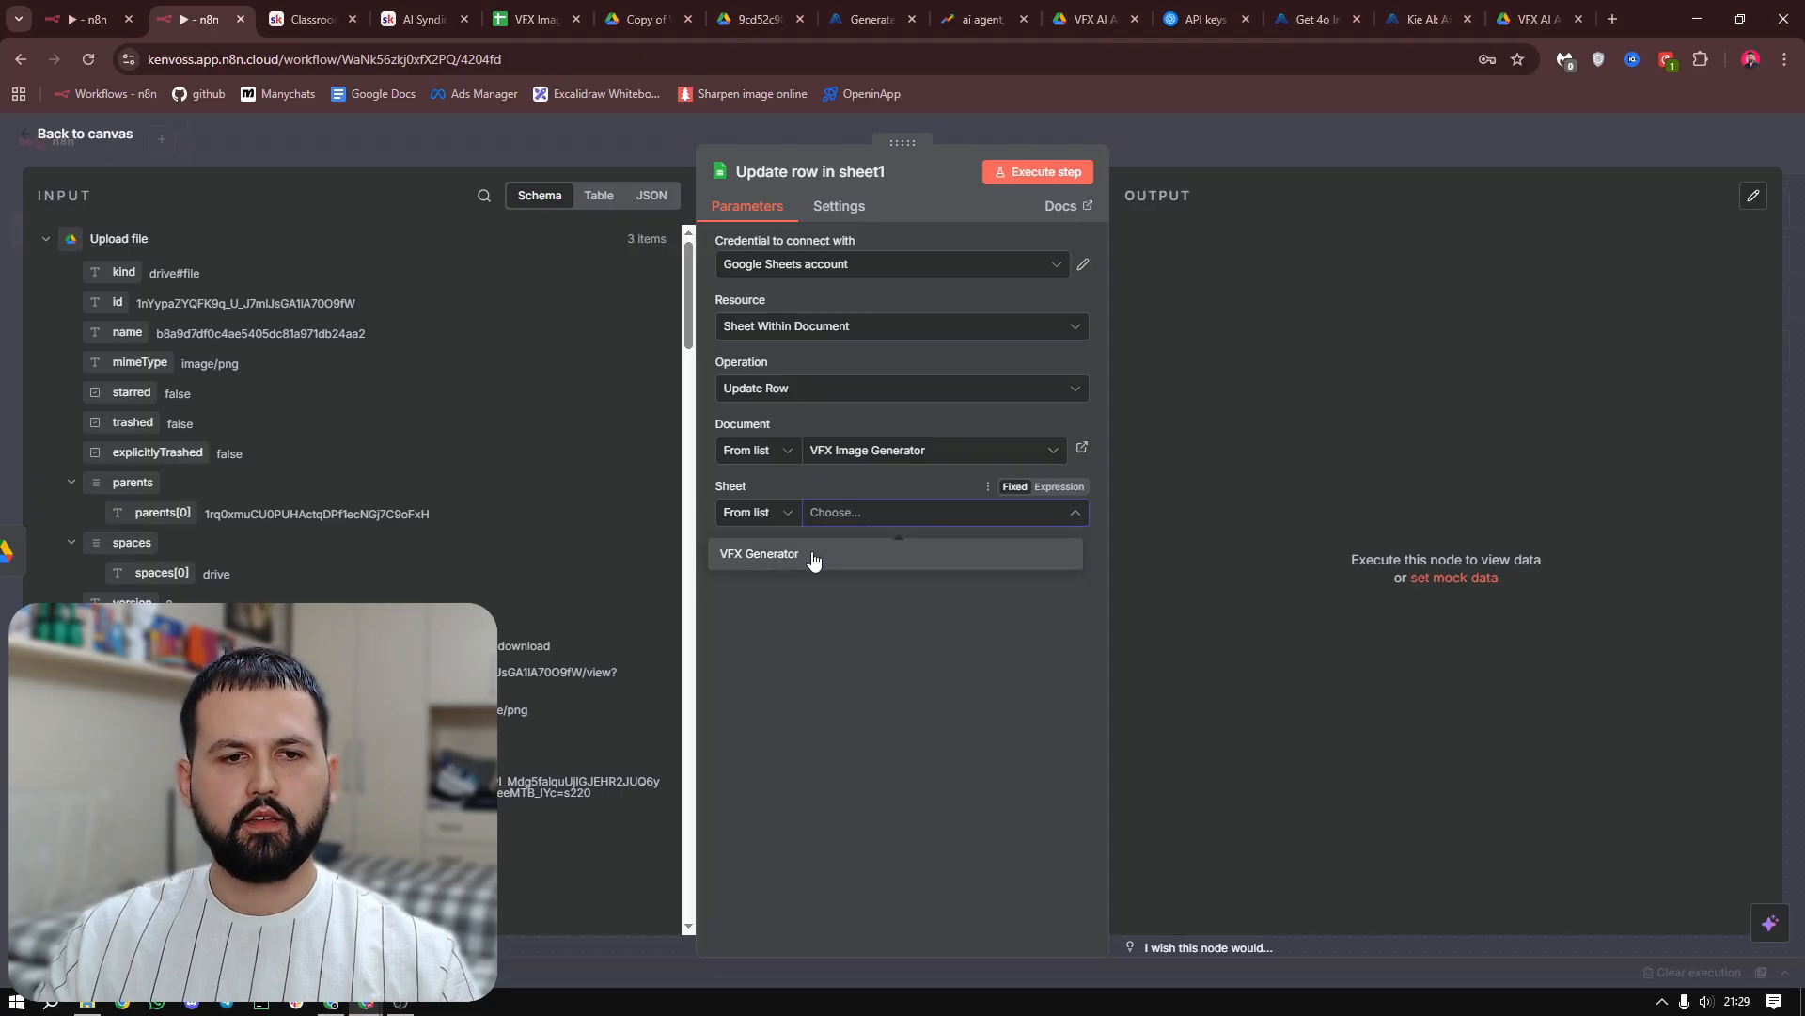
left_click(880, 557)
Match rows on row_number and map its value to {{ $('Get row(s) in sheet').item.json.row_number }} from the input data
scroll(870, 517, "down", 3)
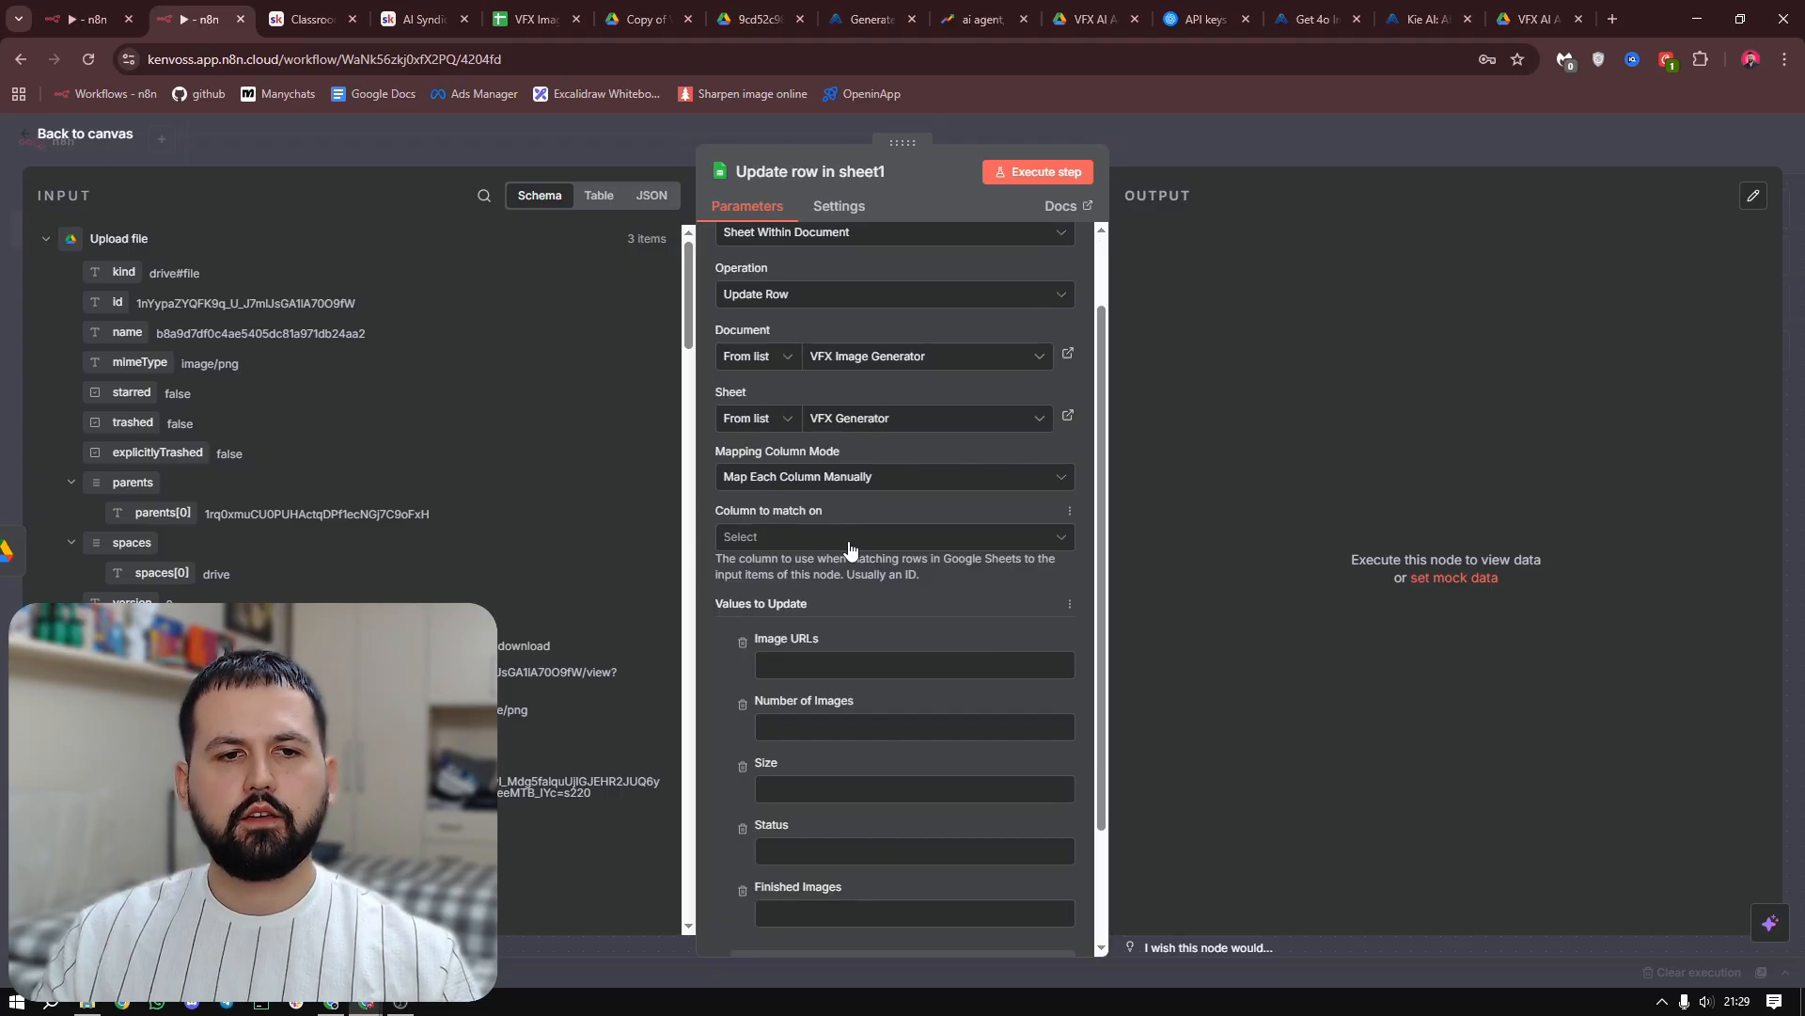
left_click(873, 393)
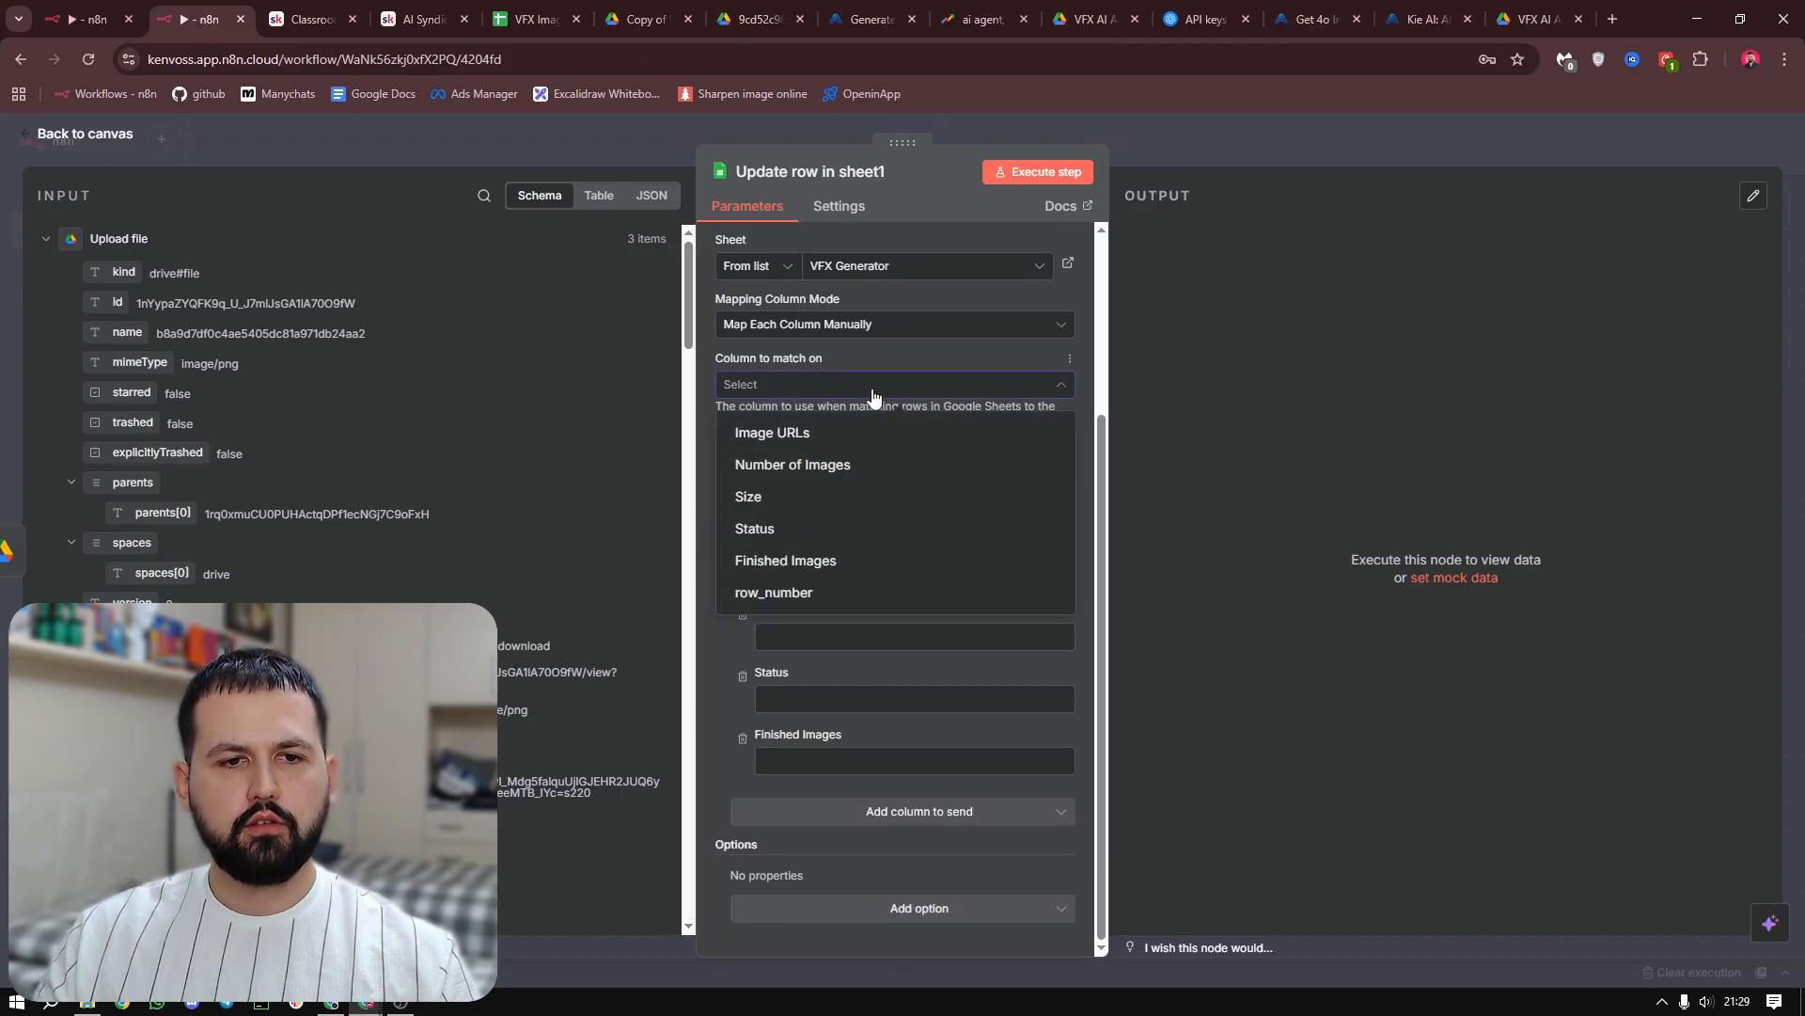
left_click(847, 598)
scroll(418, 522, "down", 15)
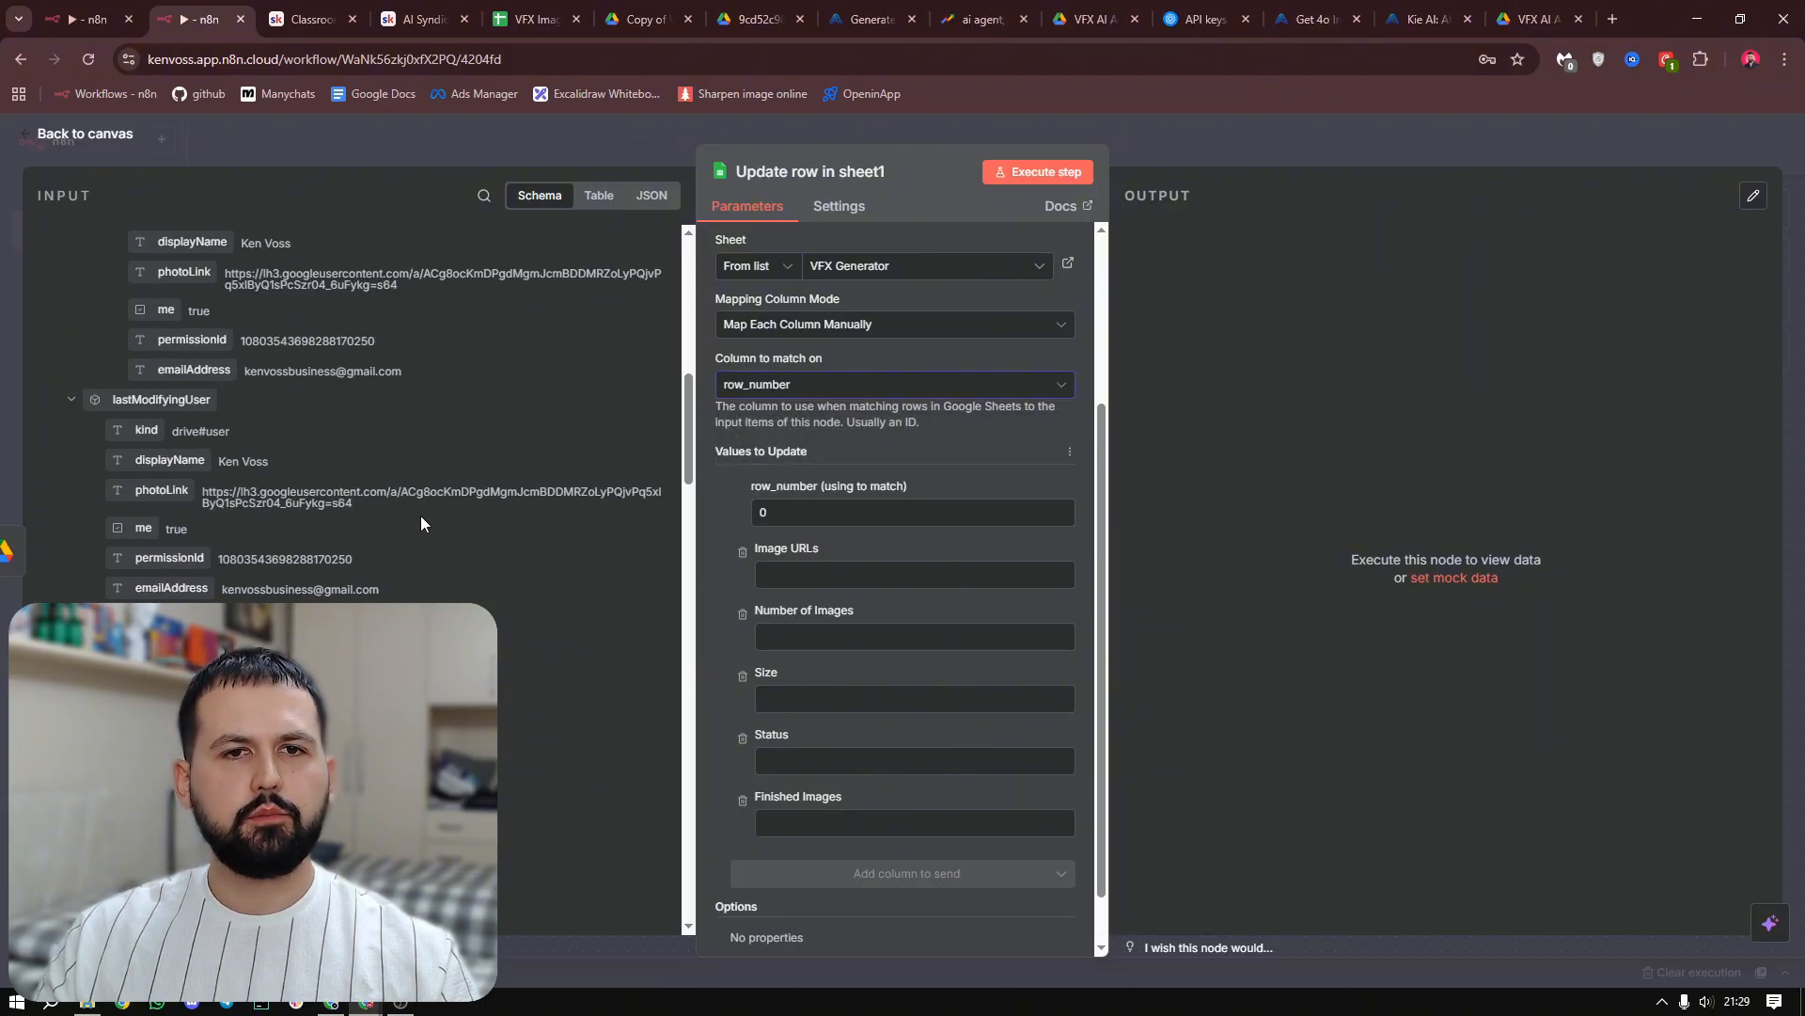
scroll(418, 532, "down", 2)
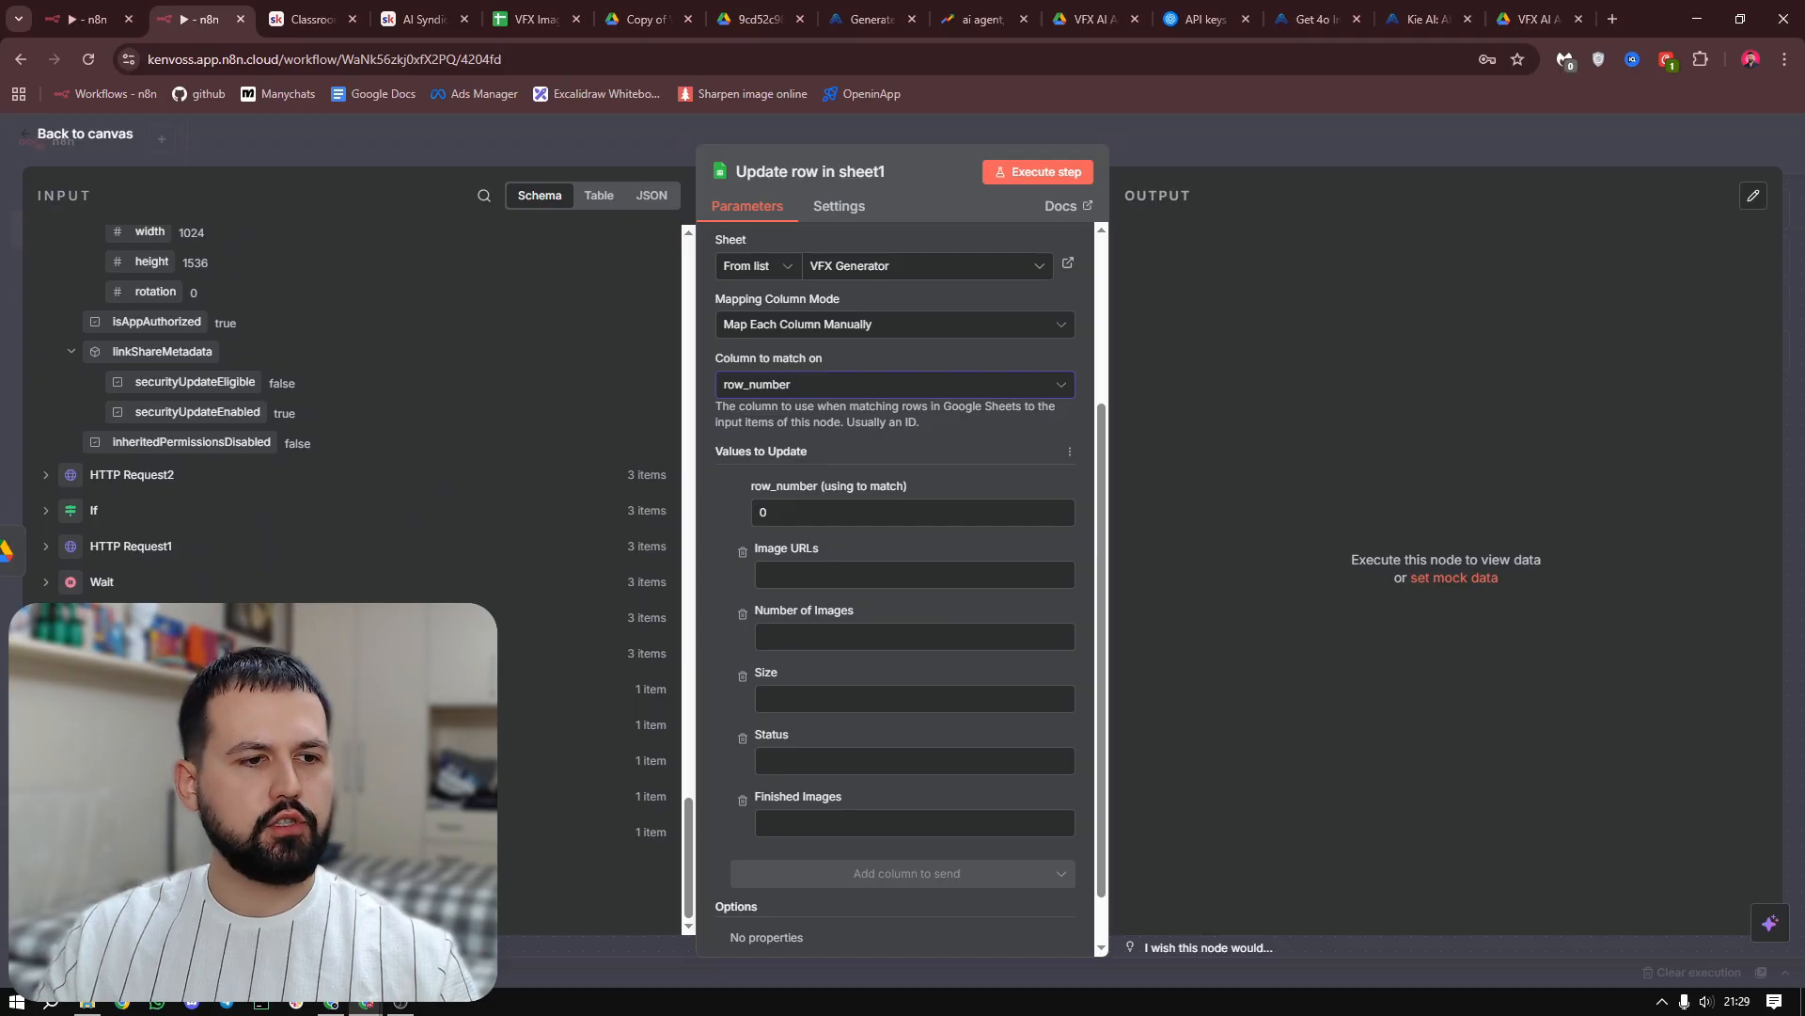
scroll(352, 527, "down", 2)
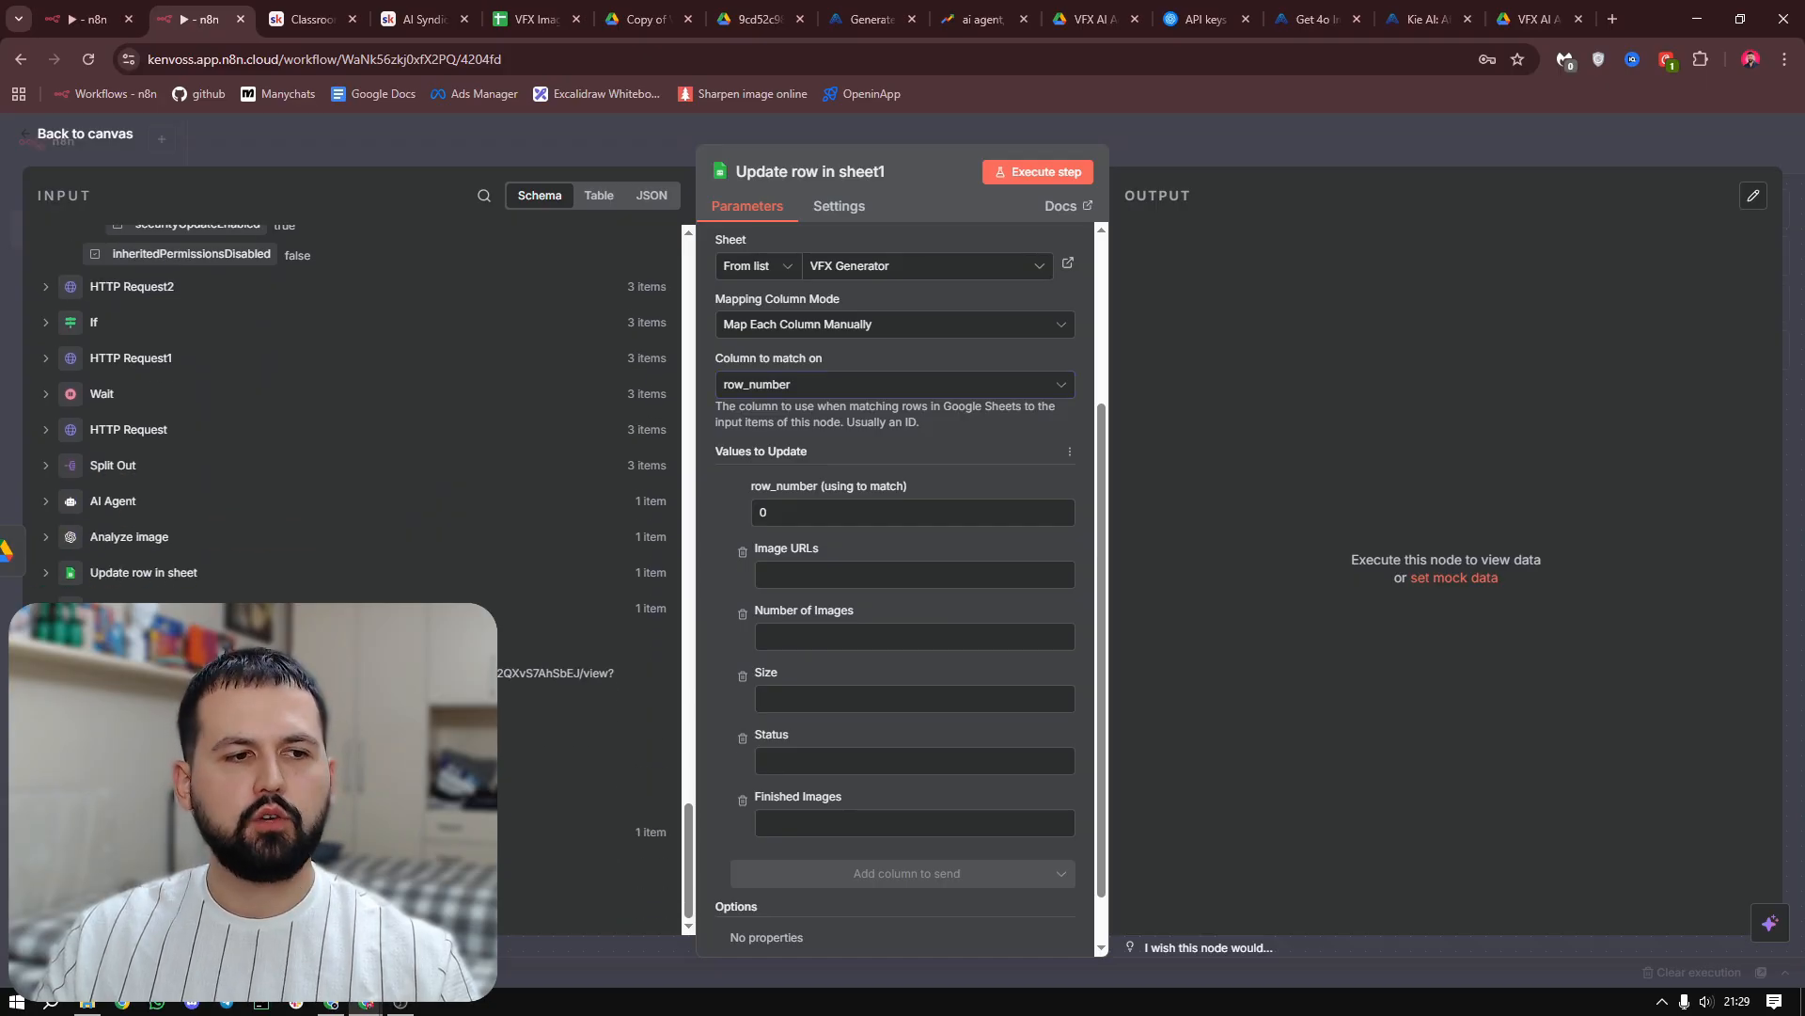
left_click_drag(141, 643, 810, 512)
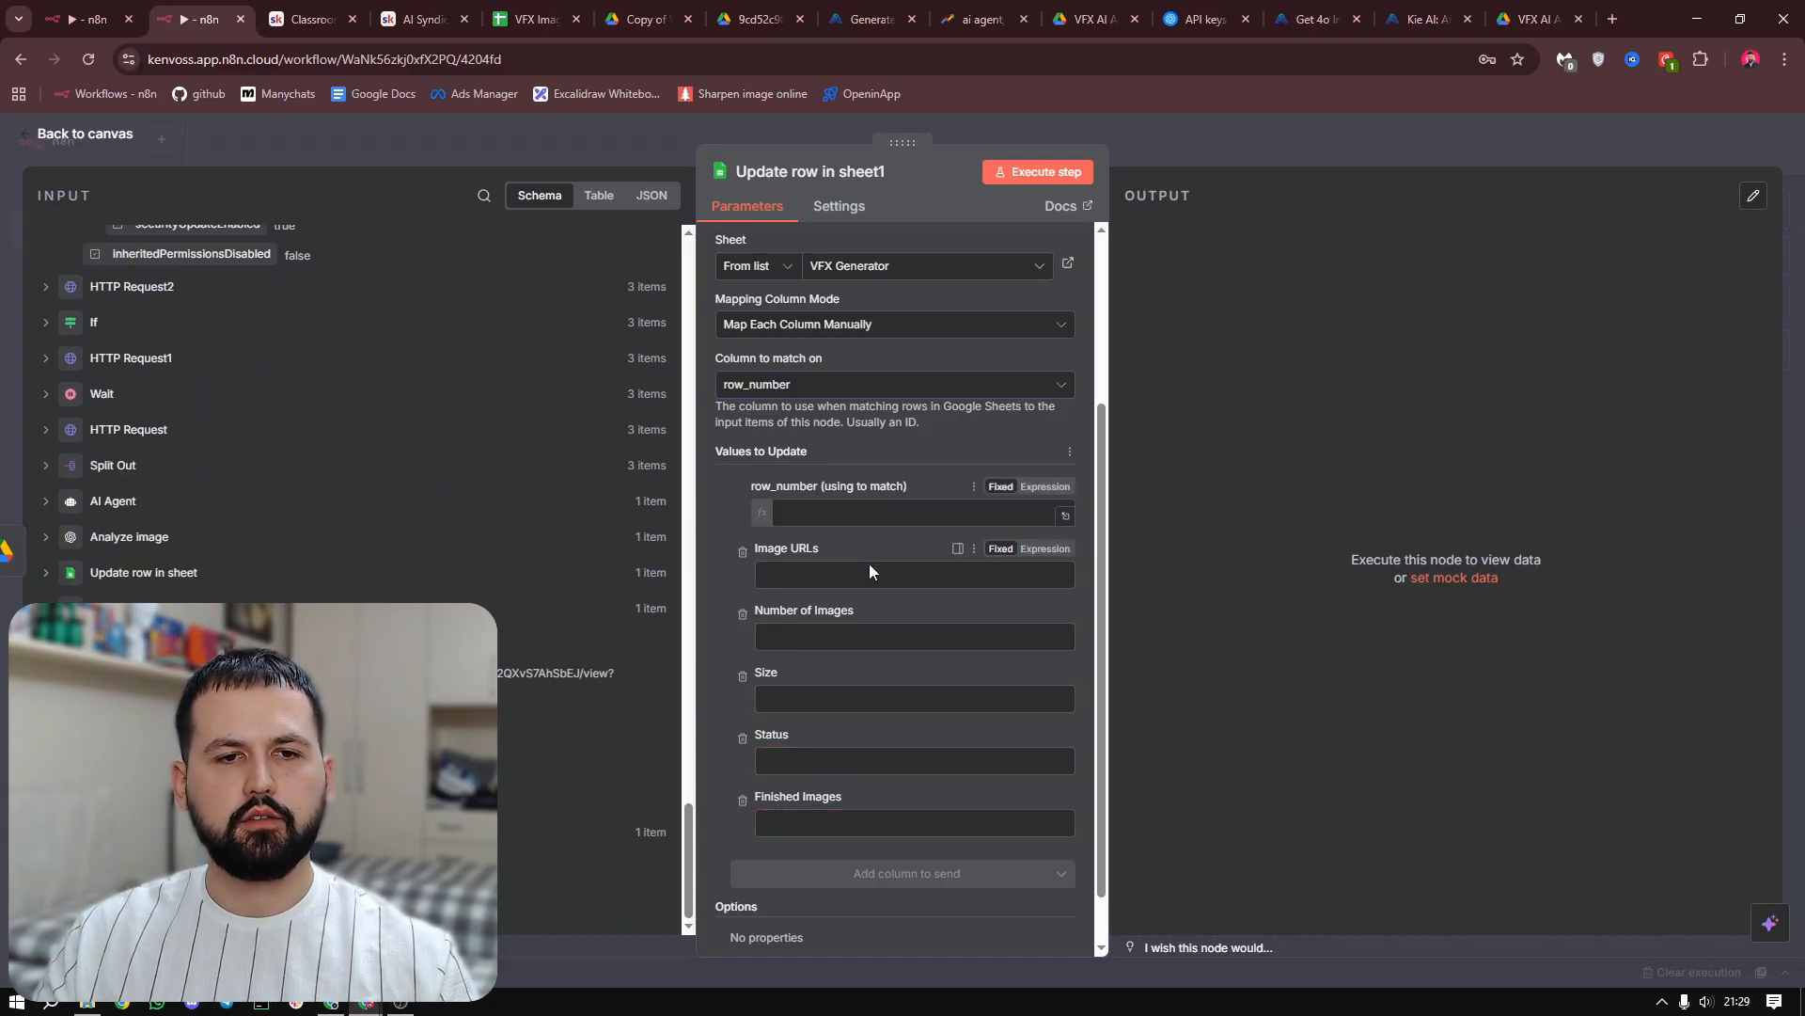
Set Status to finished and Finished Images to {{ $('HTTP Request2').item.json.data.response.resultUrls[0] }}, and execute the node
scroll(867, 570, "down", 2)
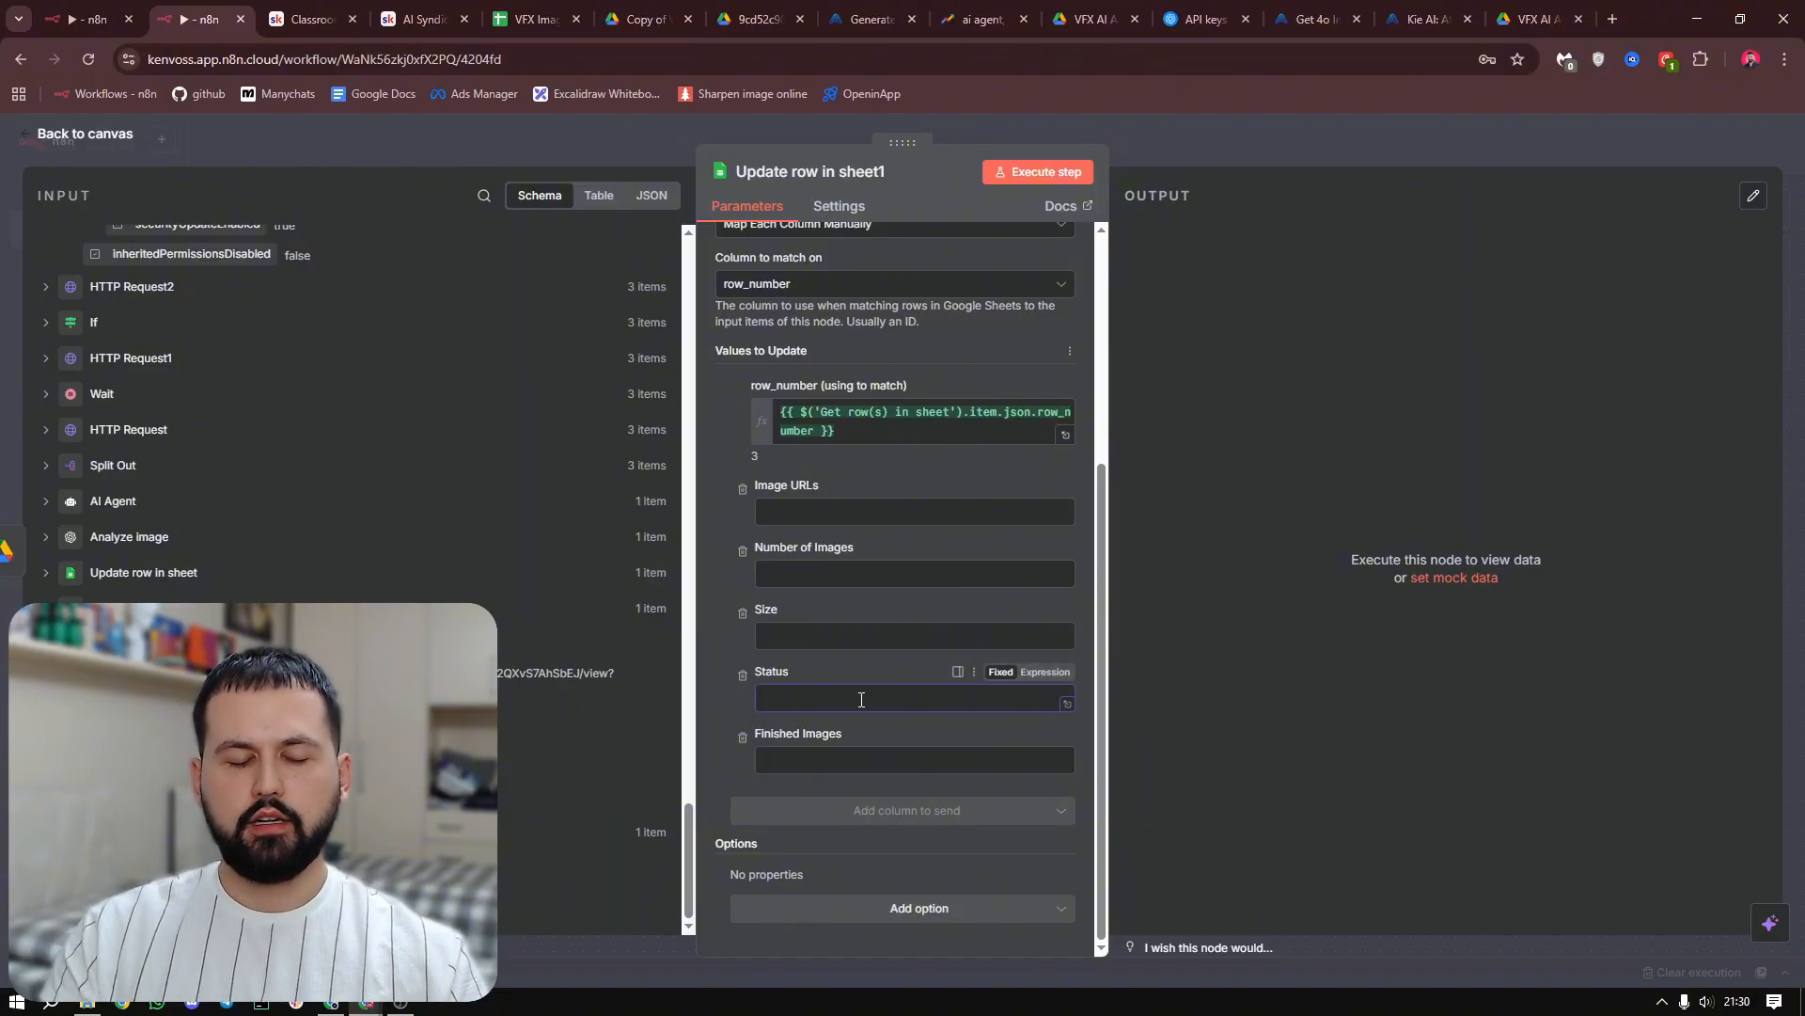
type("finished")
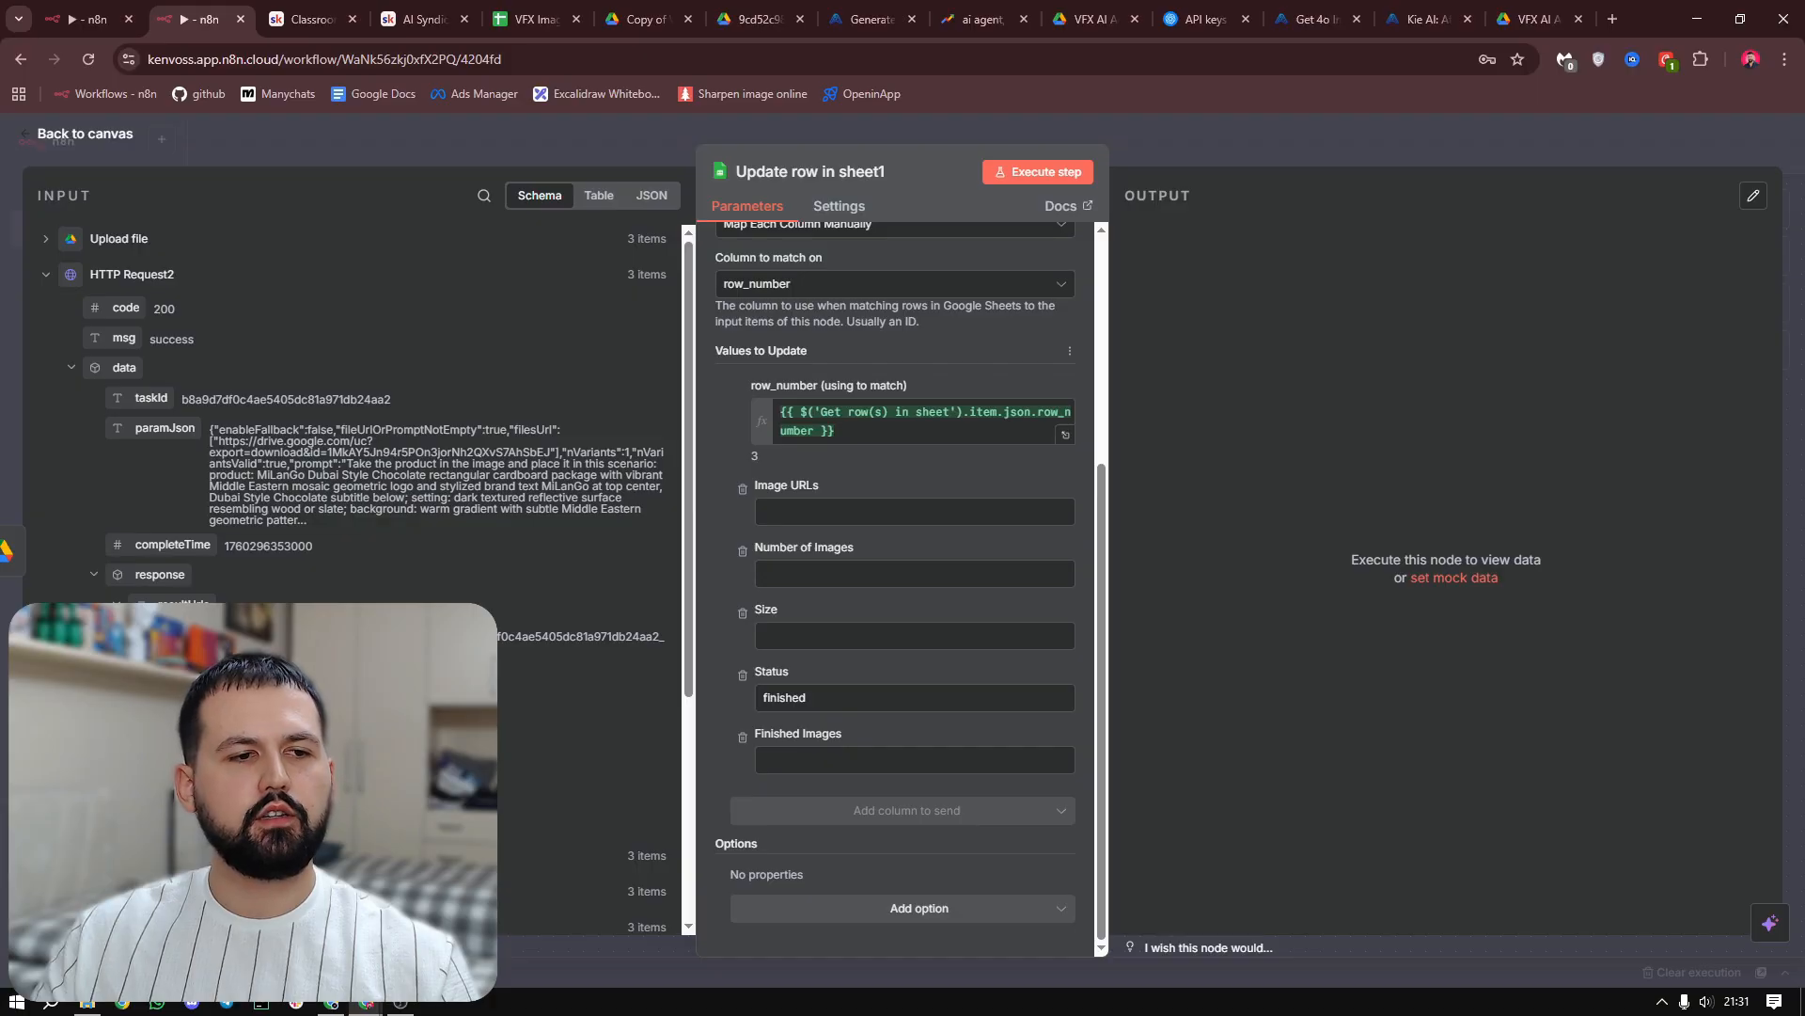
left_click_drag(188, 636, 847, 760)
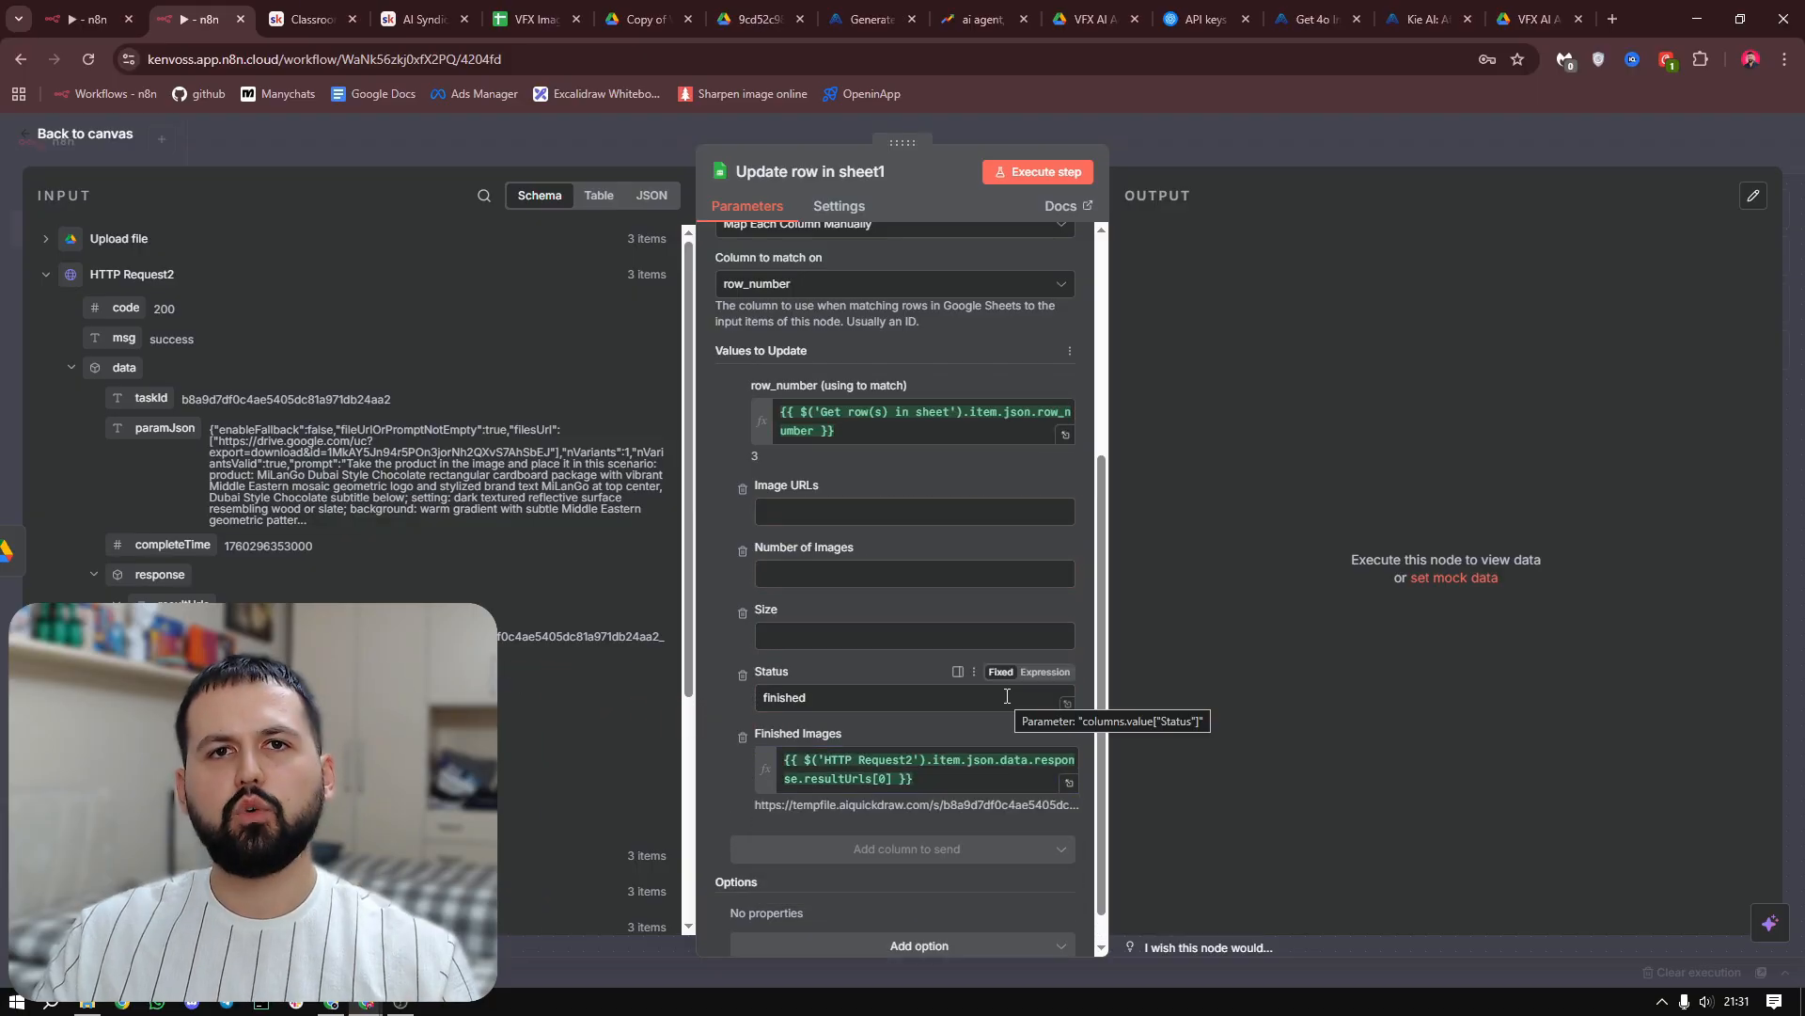
left_click(1042, 179)
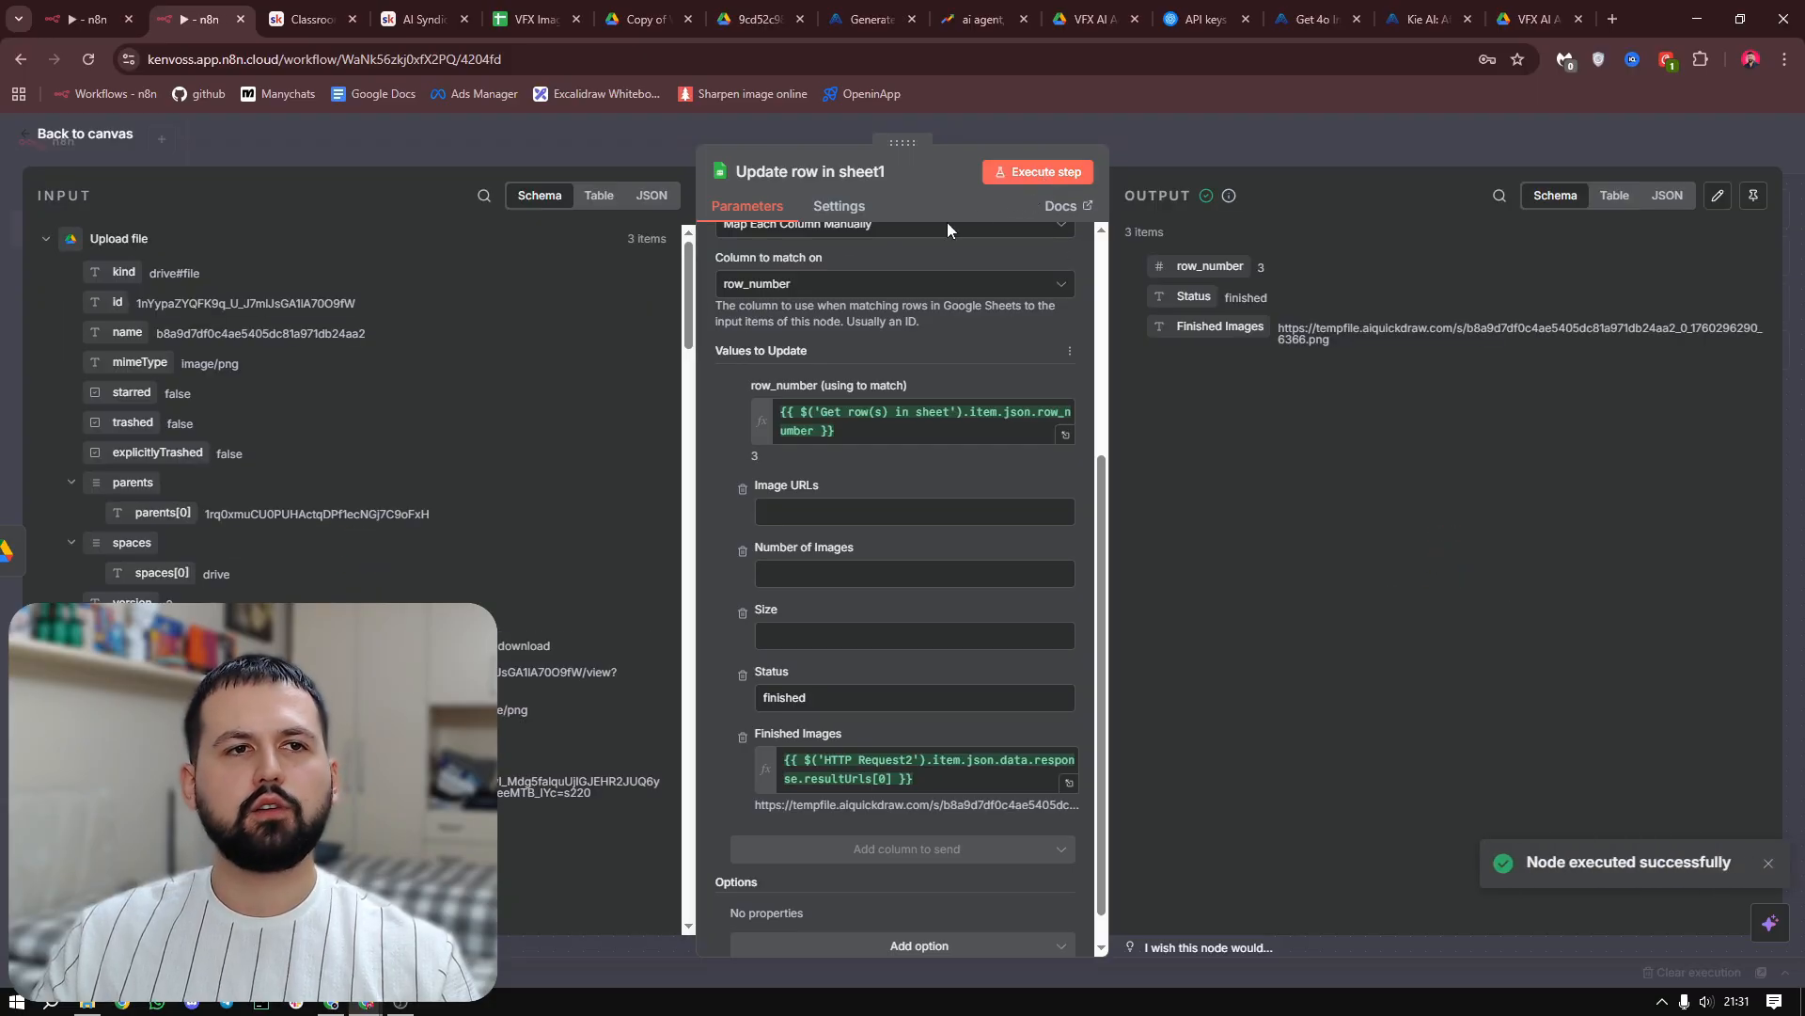
Check the Status and Finished Images cells of row 3 in the VFX Image Generator sheet
left_click(531, 19)
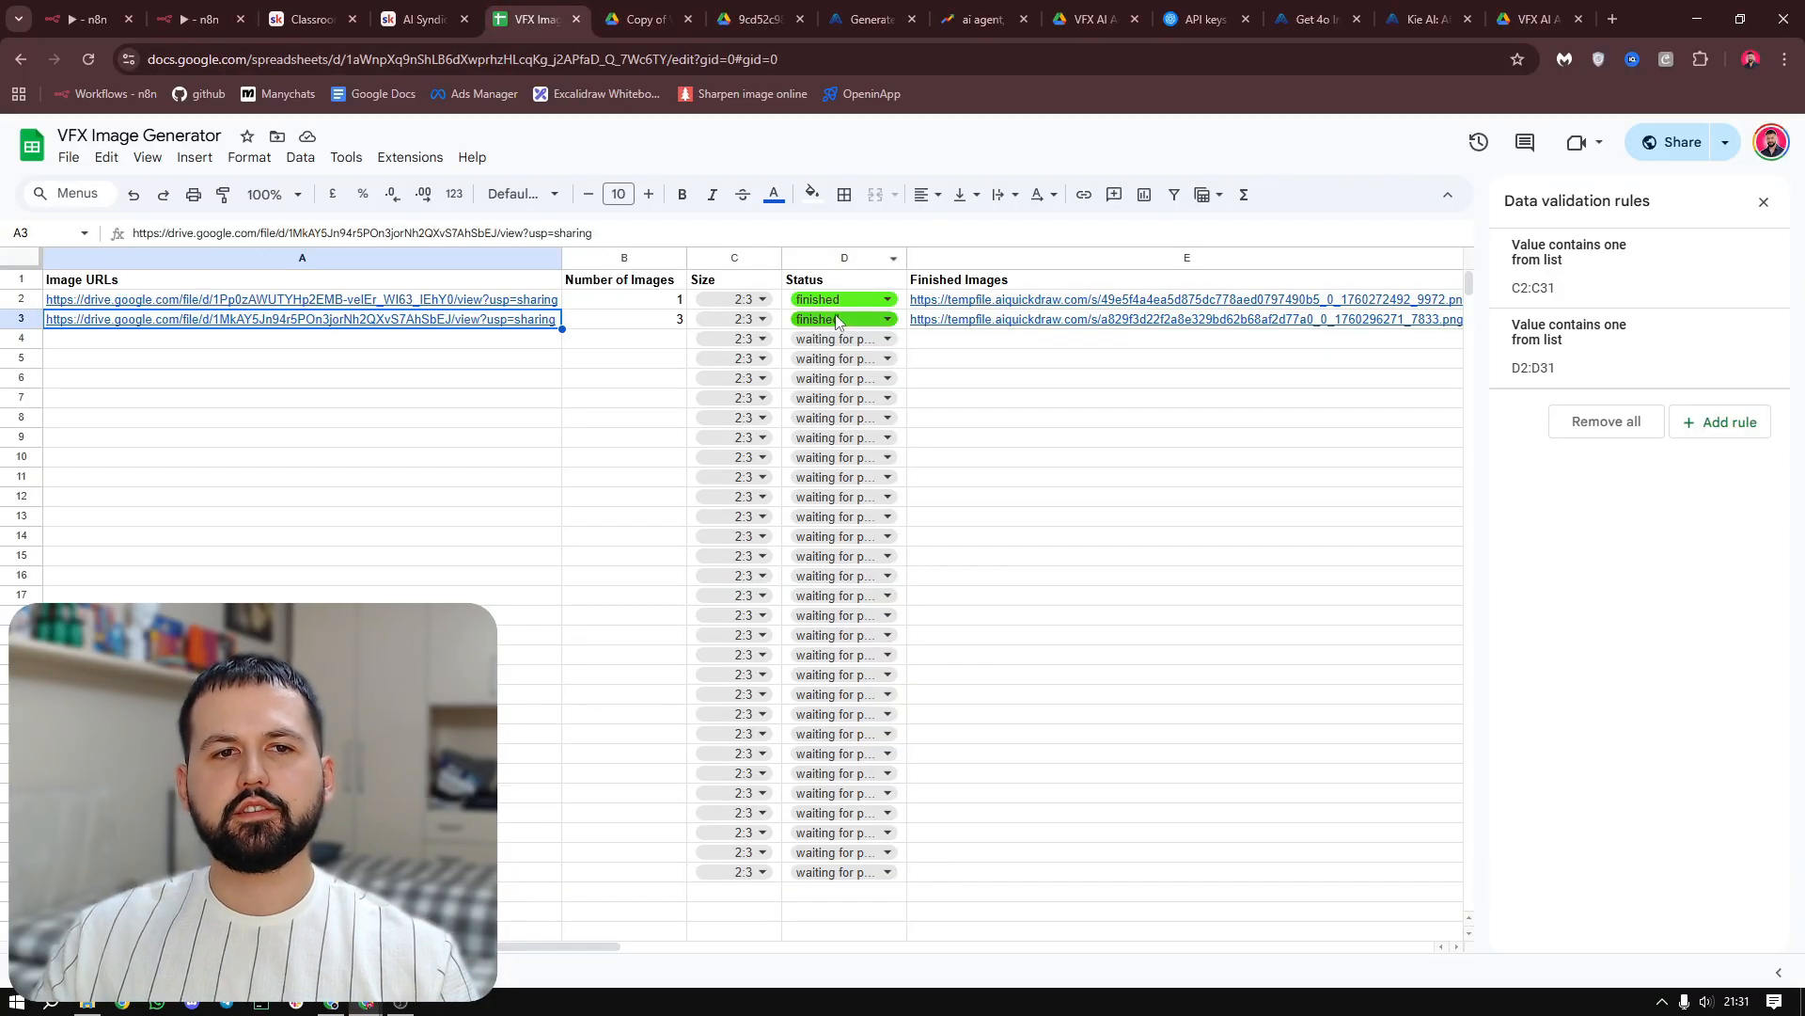
left_click(1024, 414)
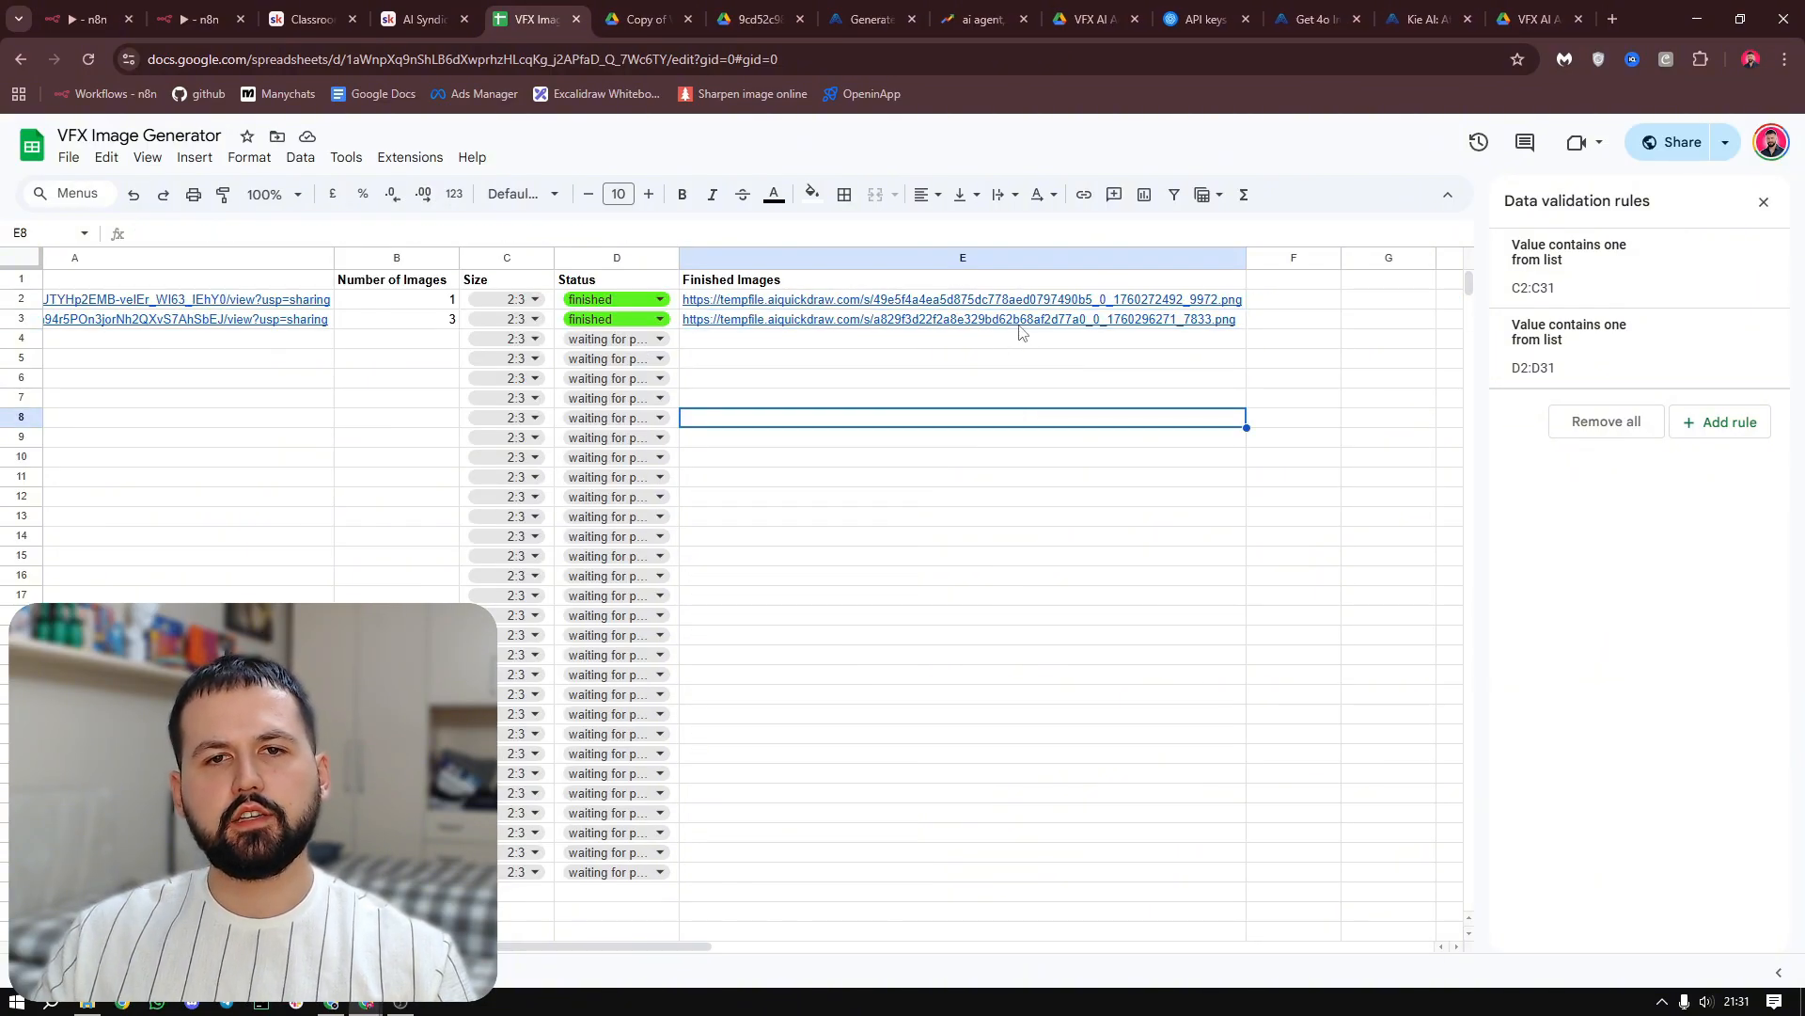
mouse_move(1016, 331)
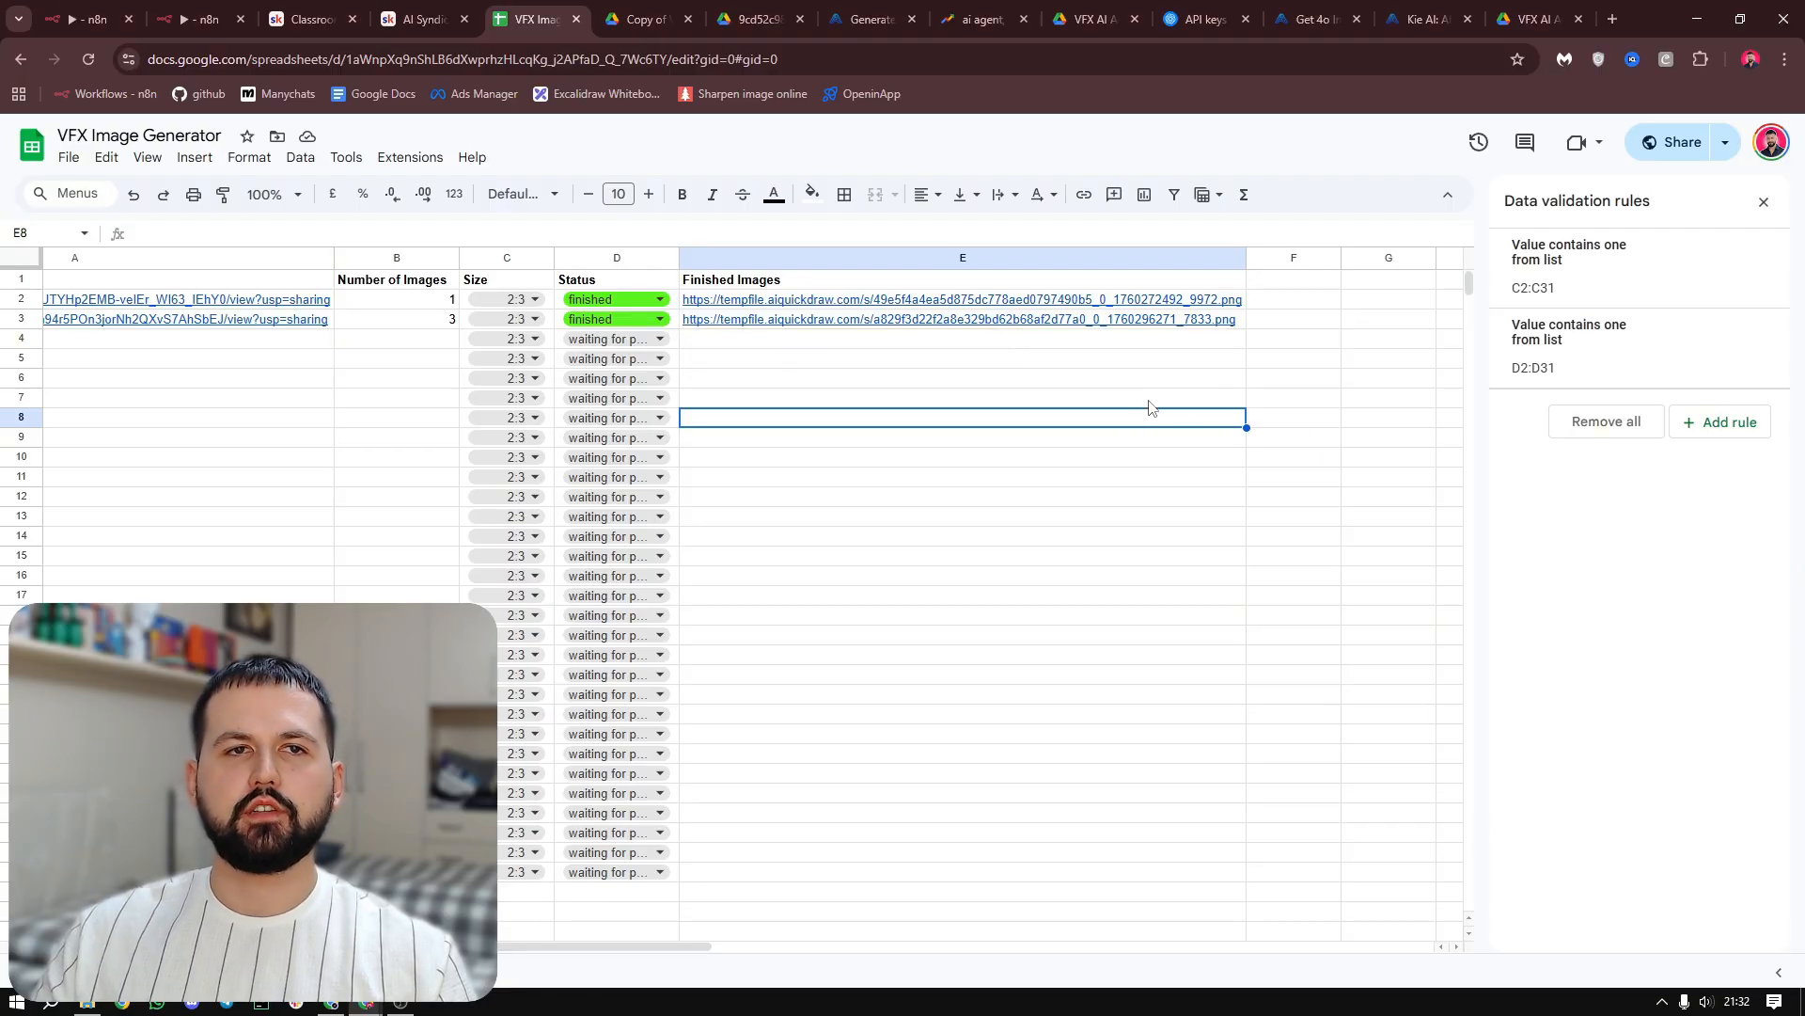
Review the whole n8n workflow from its trigger to the final sheet update, and the next empty Image URLs row in the sheet
key("ctrl+2")
scroll(1198, 386, "down", 3)
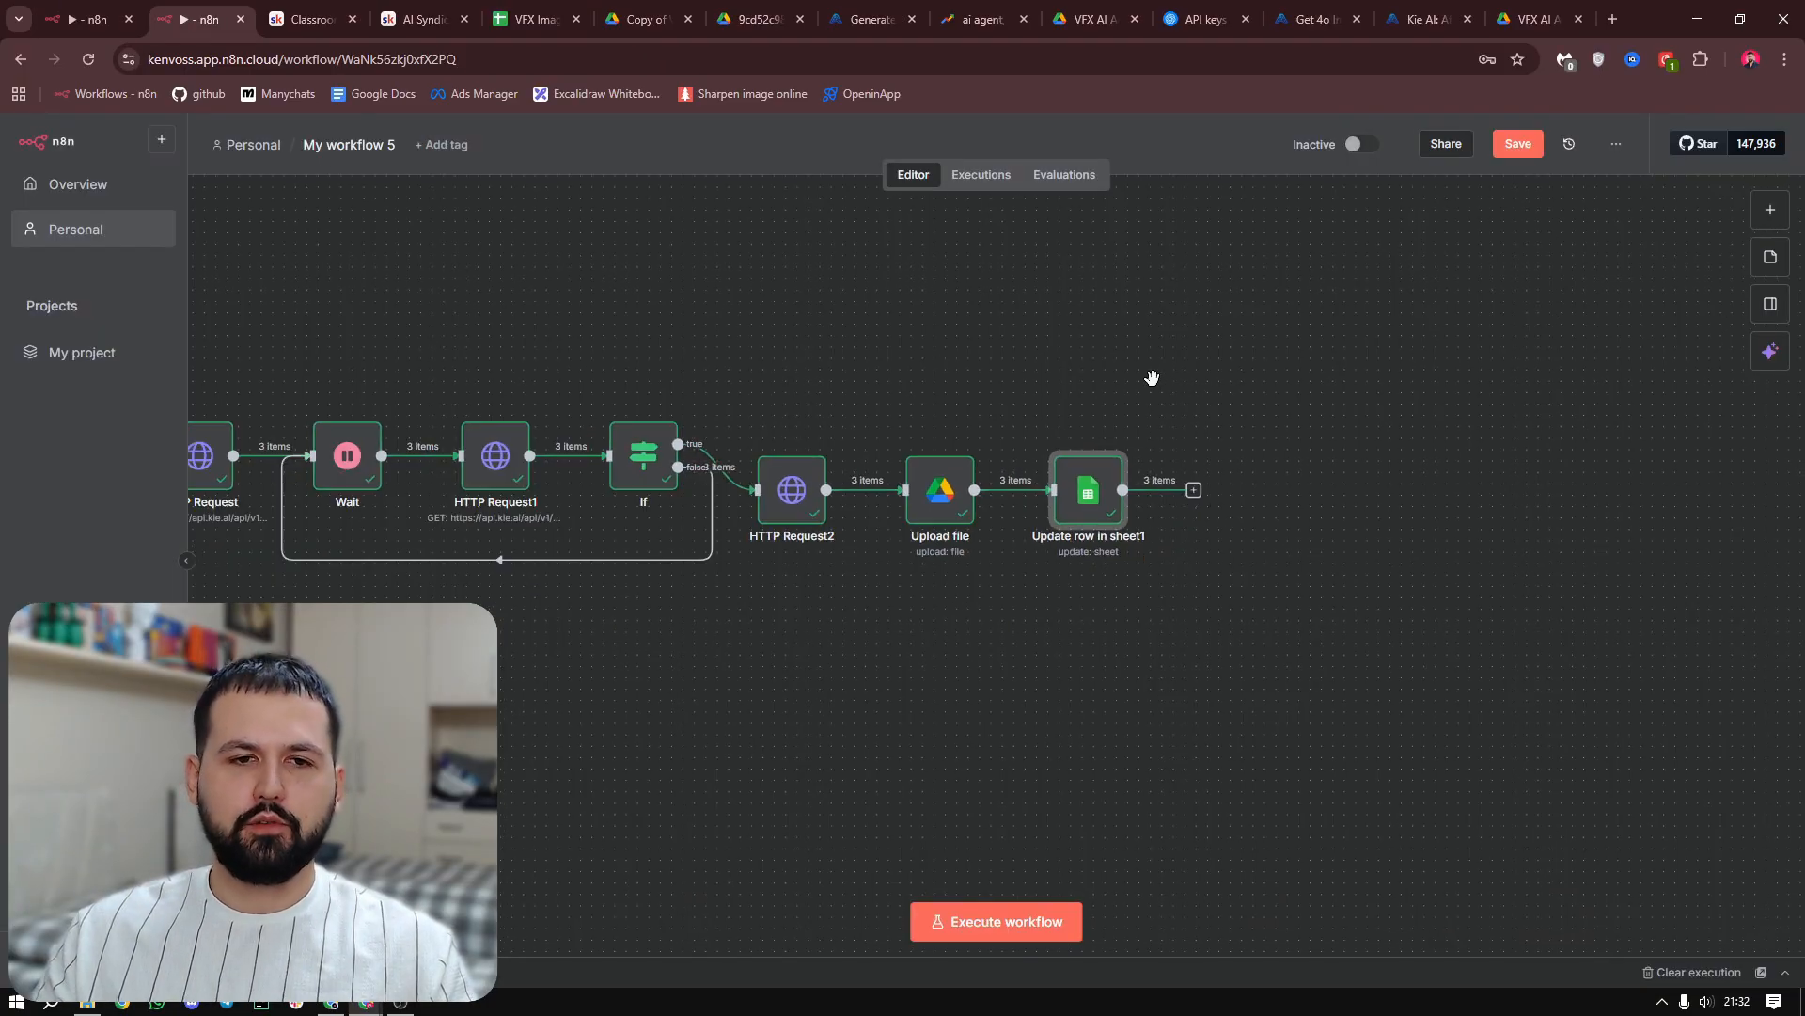
left_click_drag(983, 362, 1227, 370)
left_click_drag(917, 319, 1132, 314)
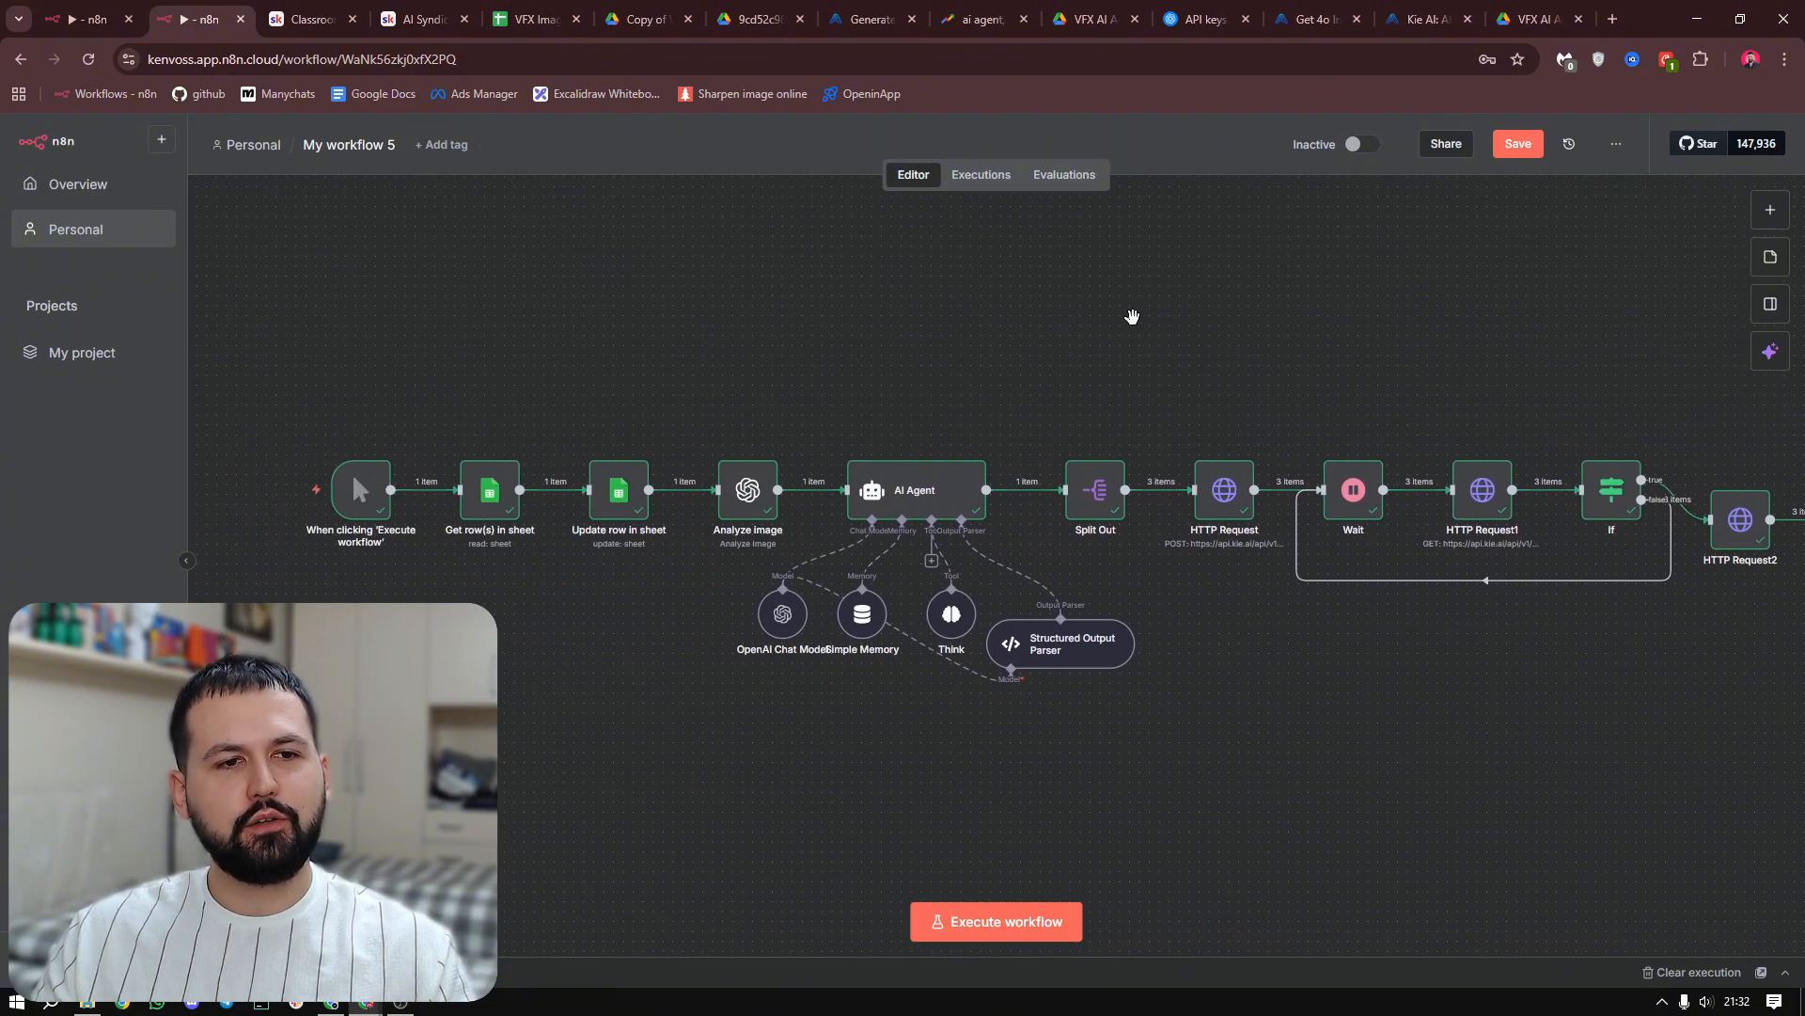
left_click_drag(1351, 347, 848, 386)
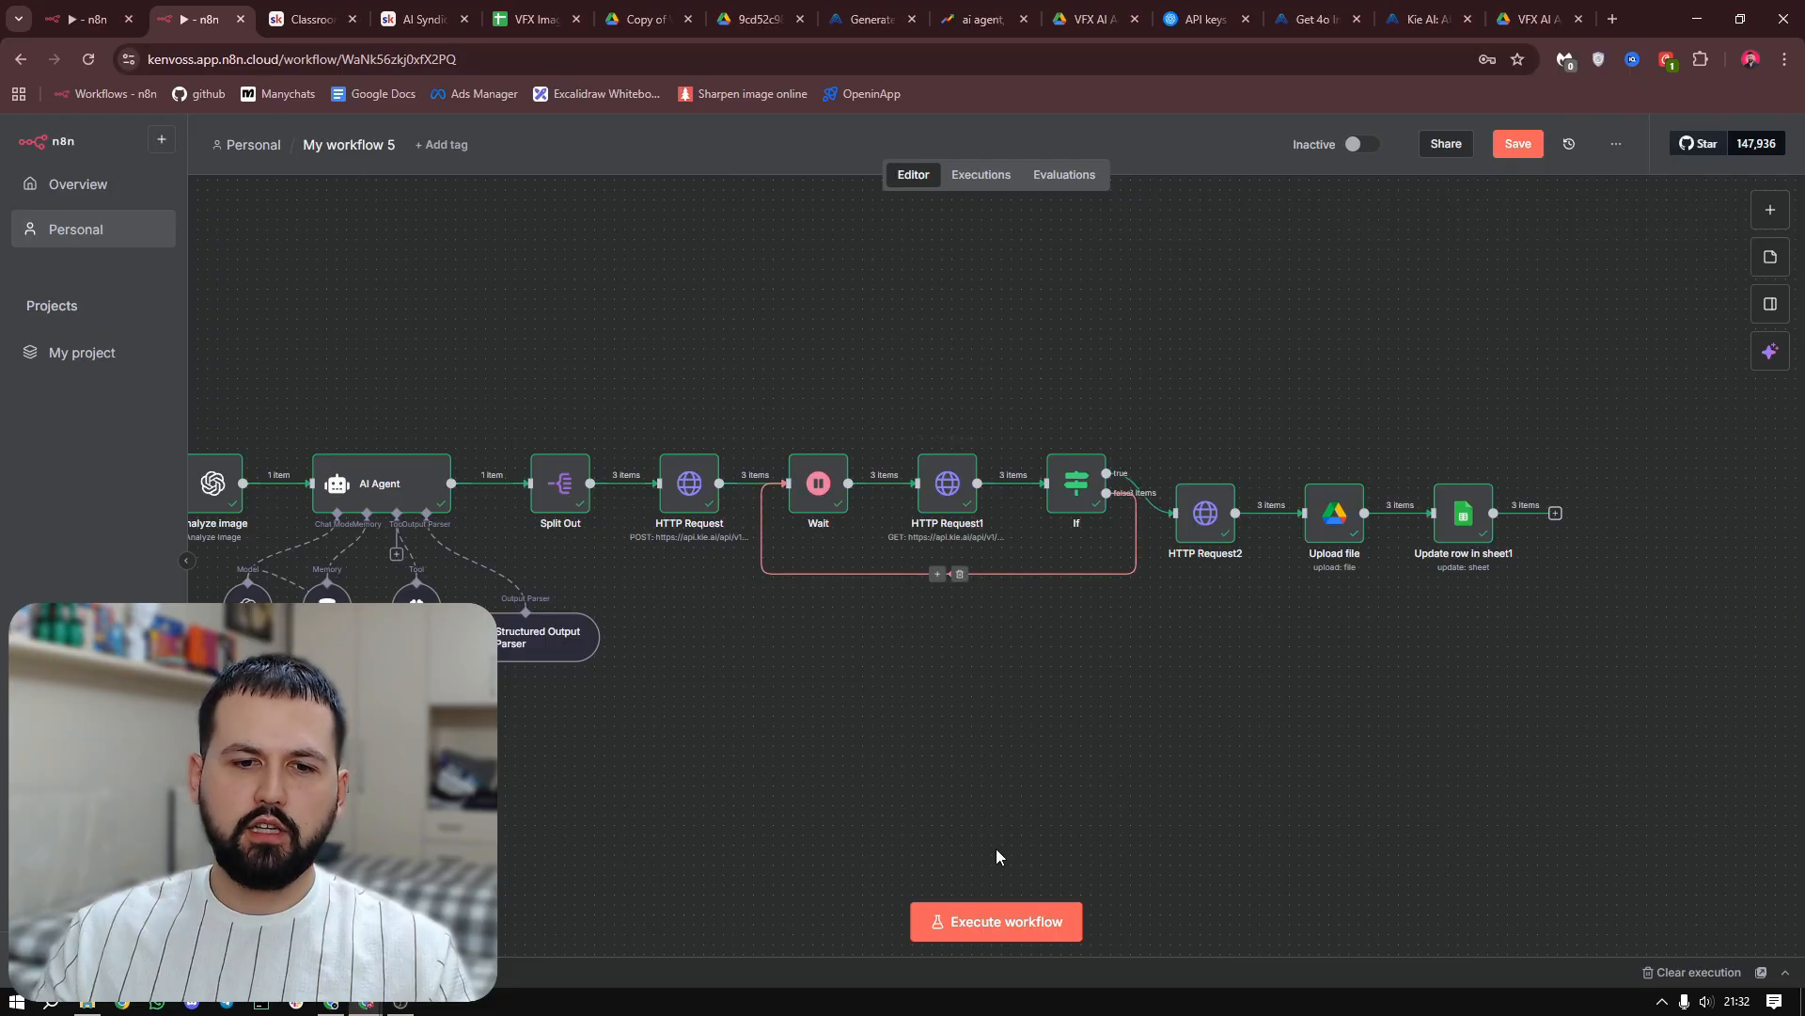
left_click(528, 13)
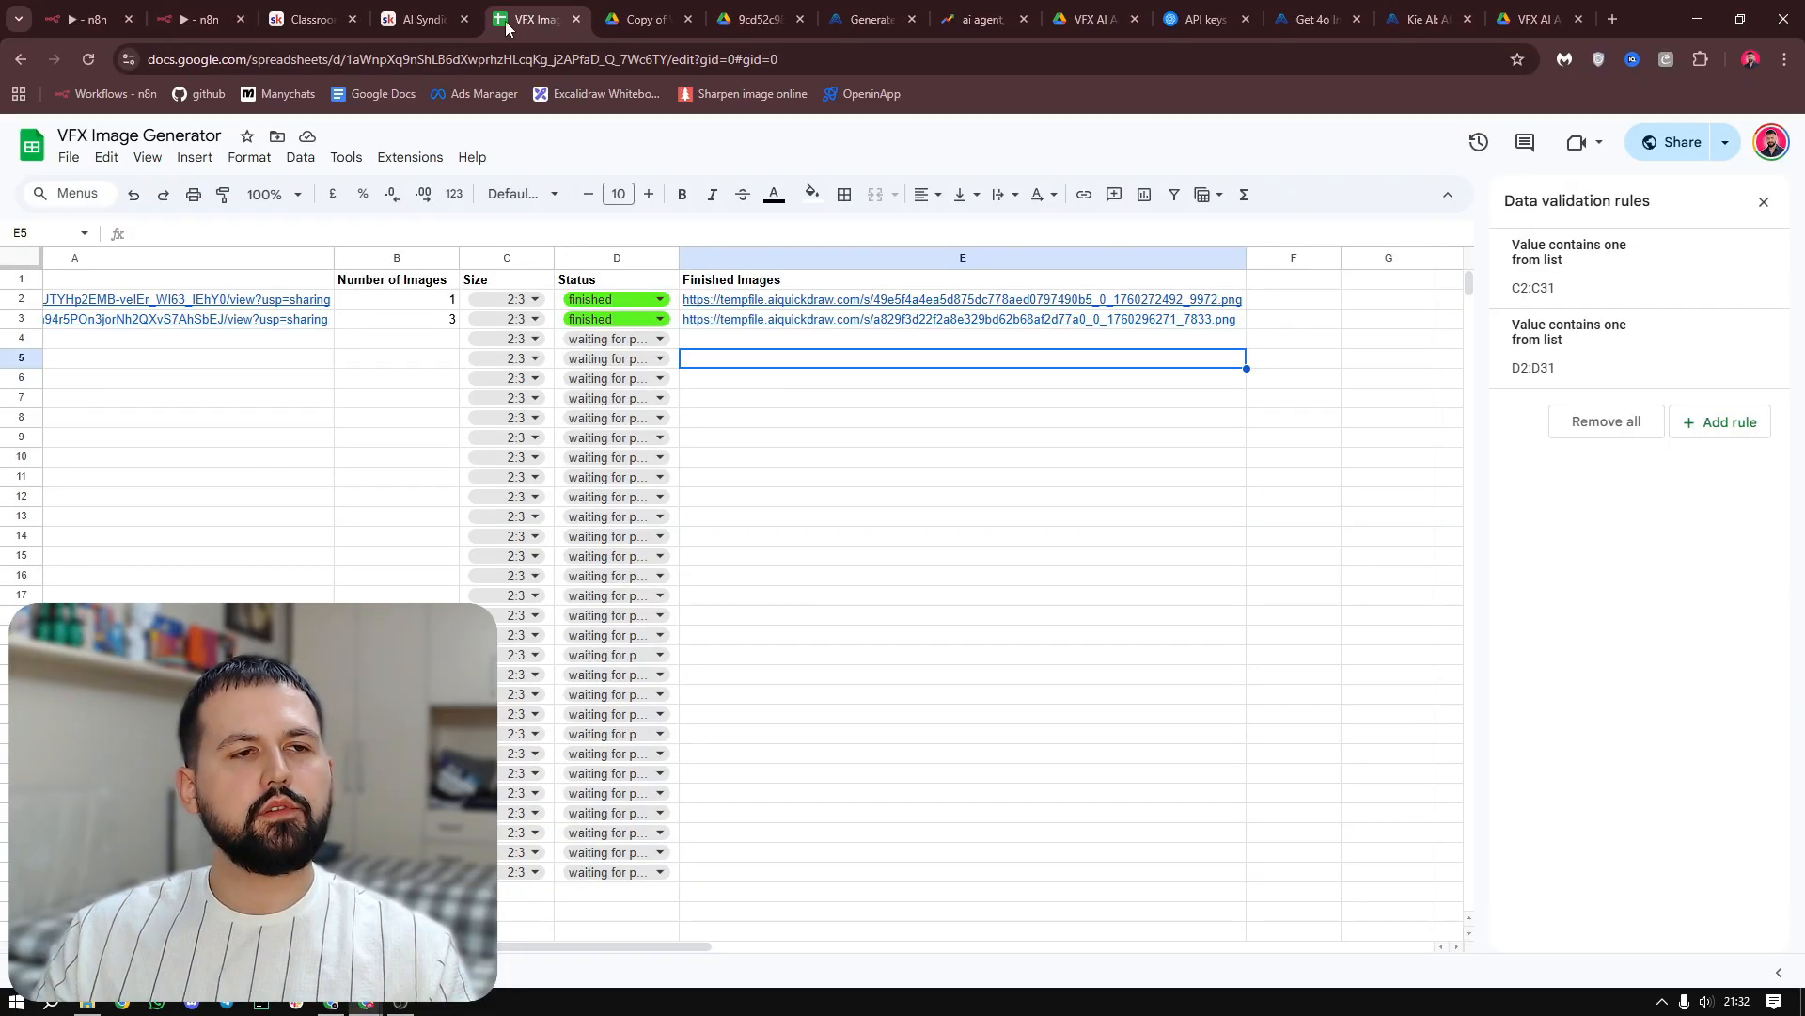
left_click_drag(122, 342, 256, 348)
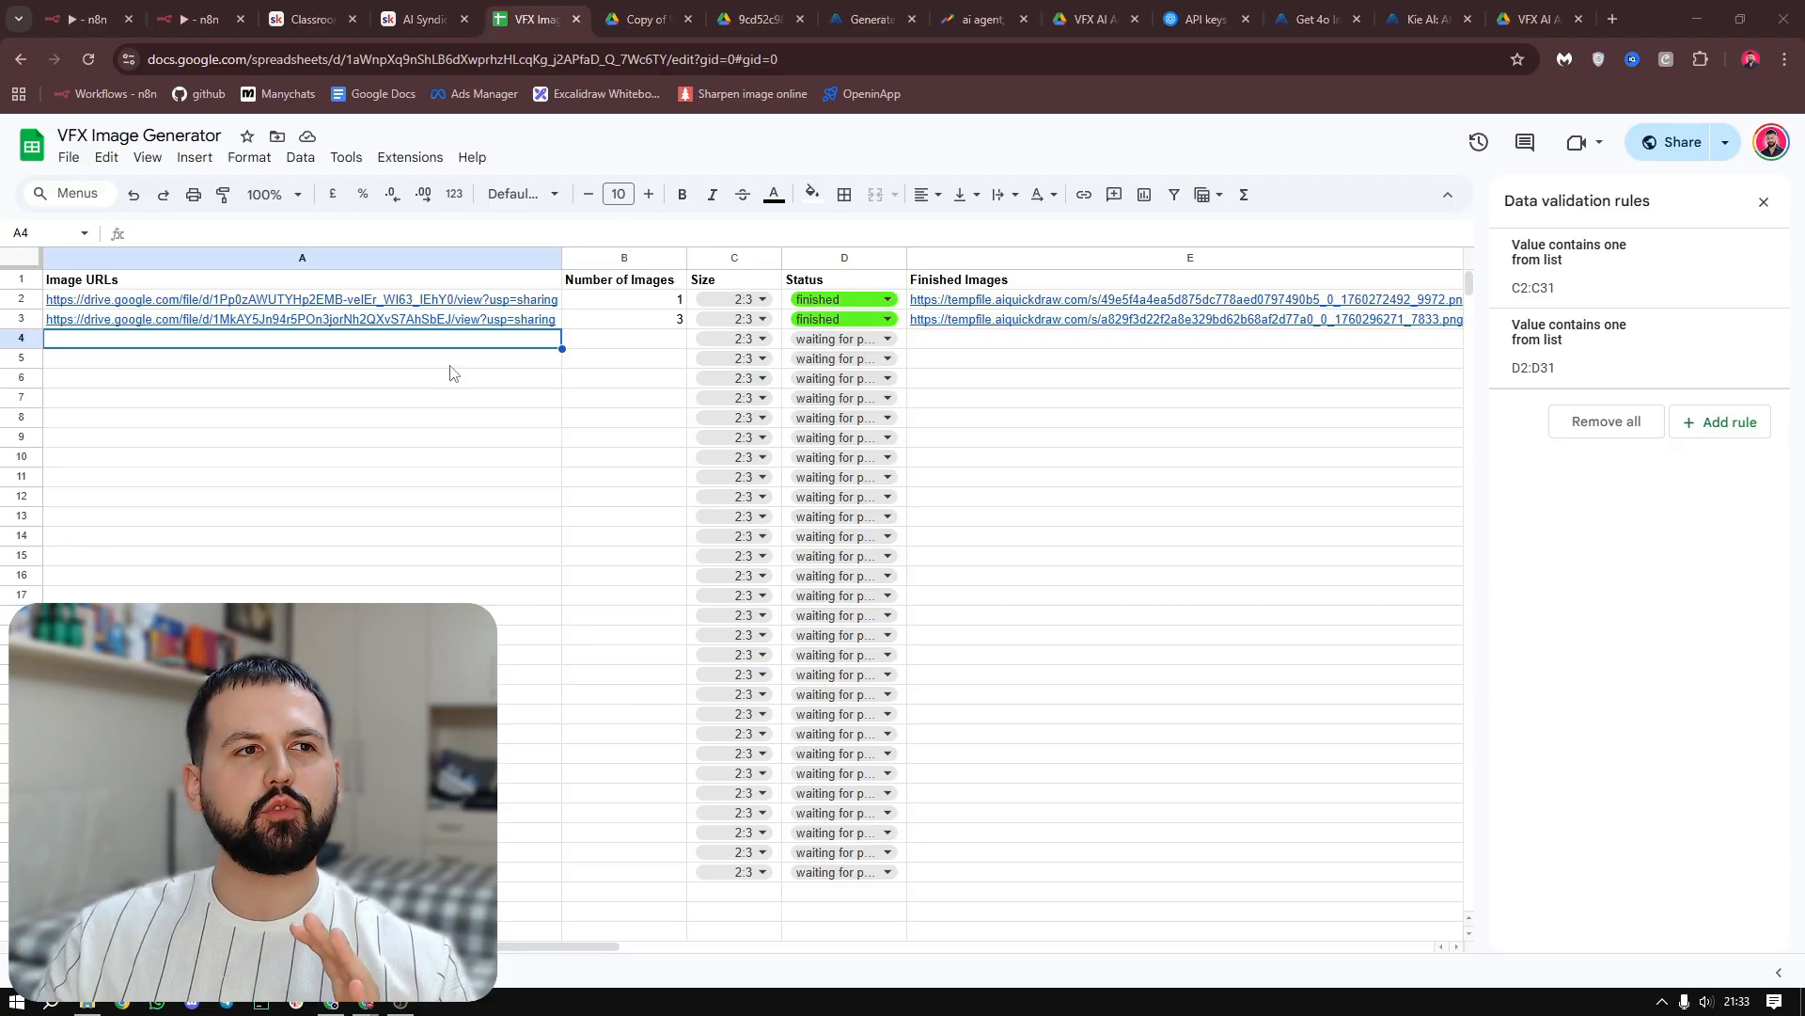
Return to the n8n workflow and delete the manual trigger in front of Get row(s) in sheet
left_click(202, 12)
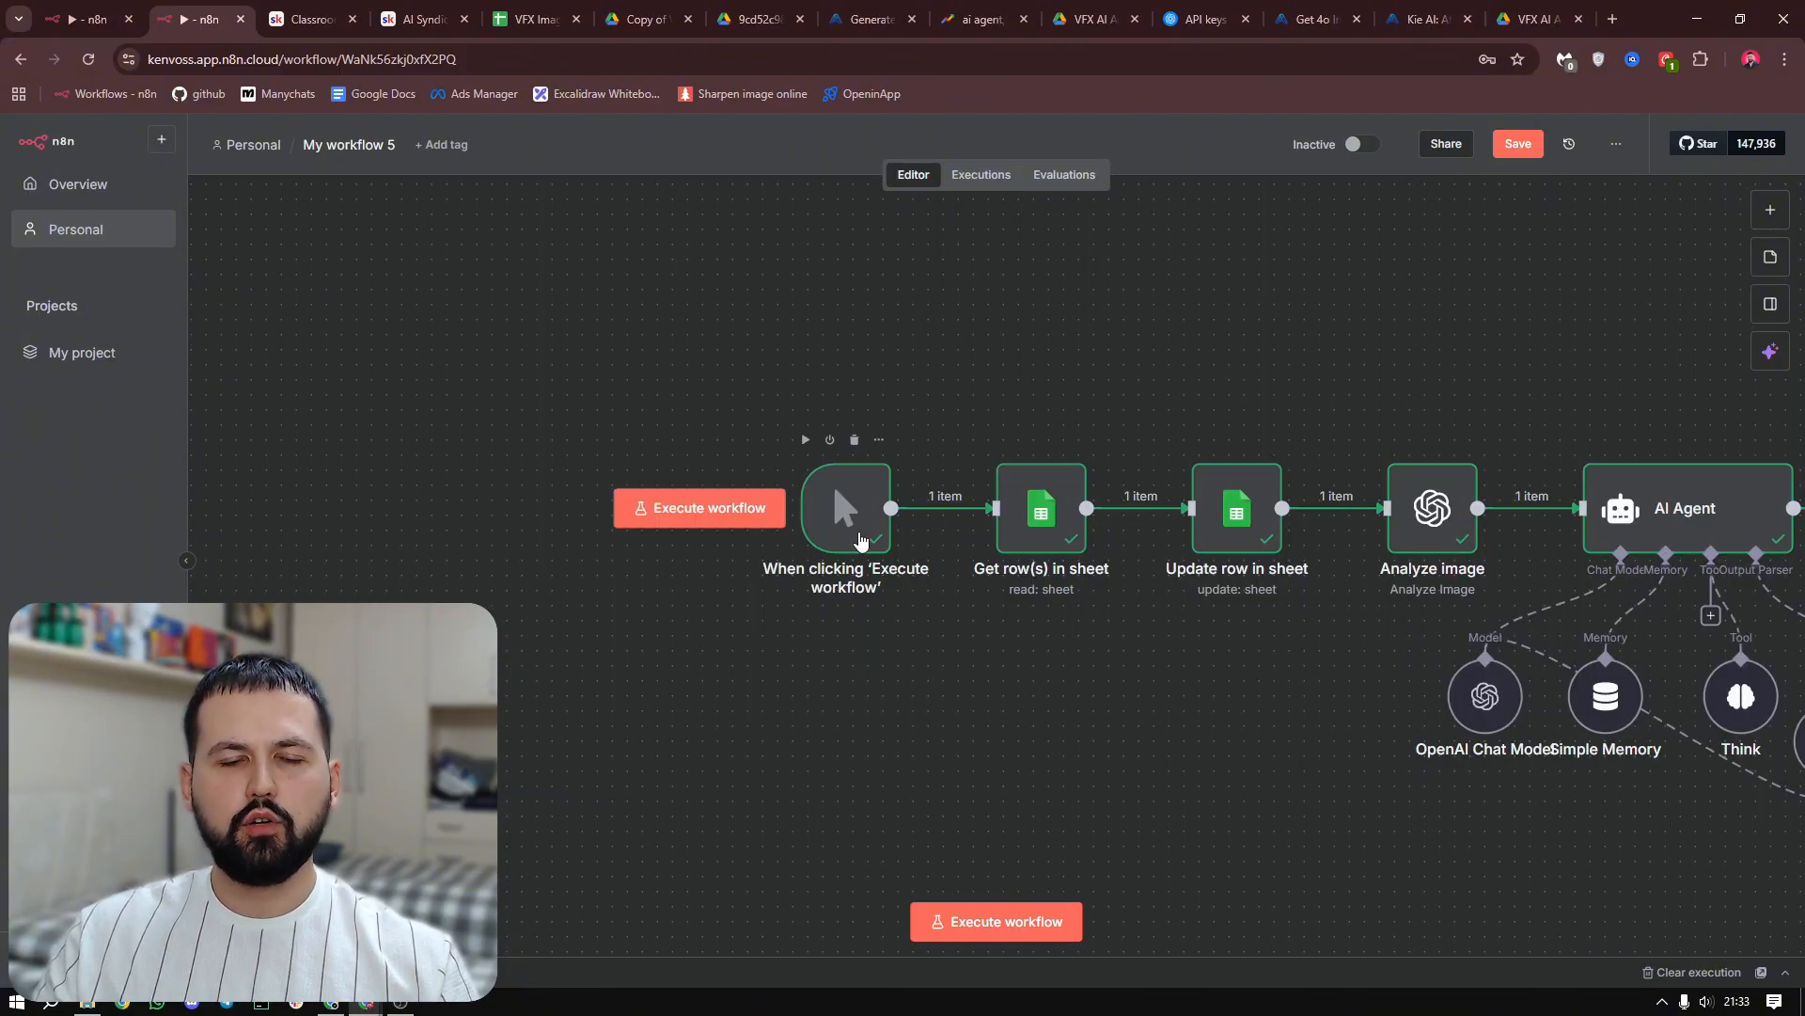
left_click(844, 509)
key("Delete")
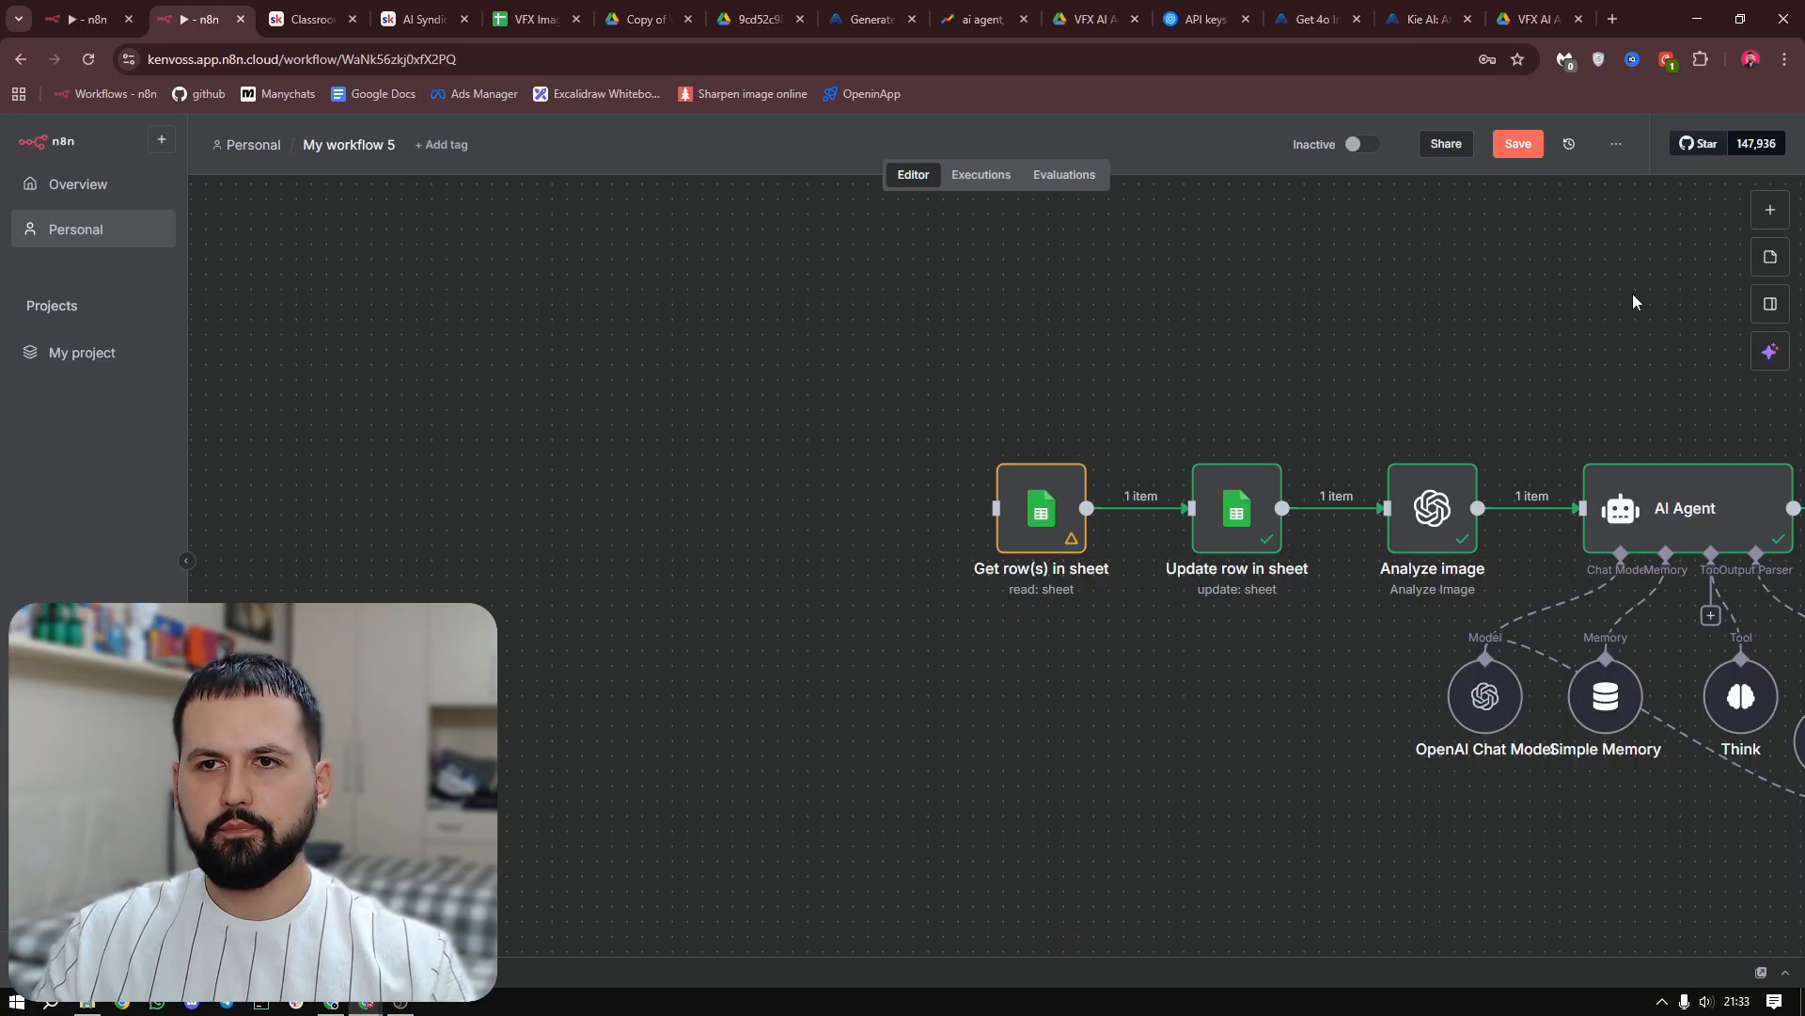
Add a Schedule Trigger with its interval in Minutes and 5 minutes between triggers
left_click(1770, 209)
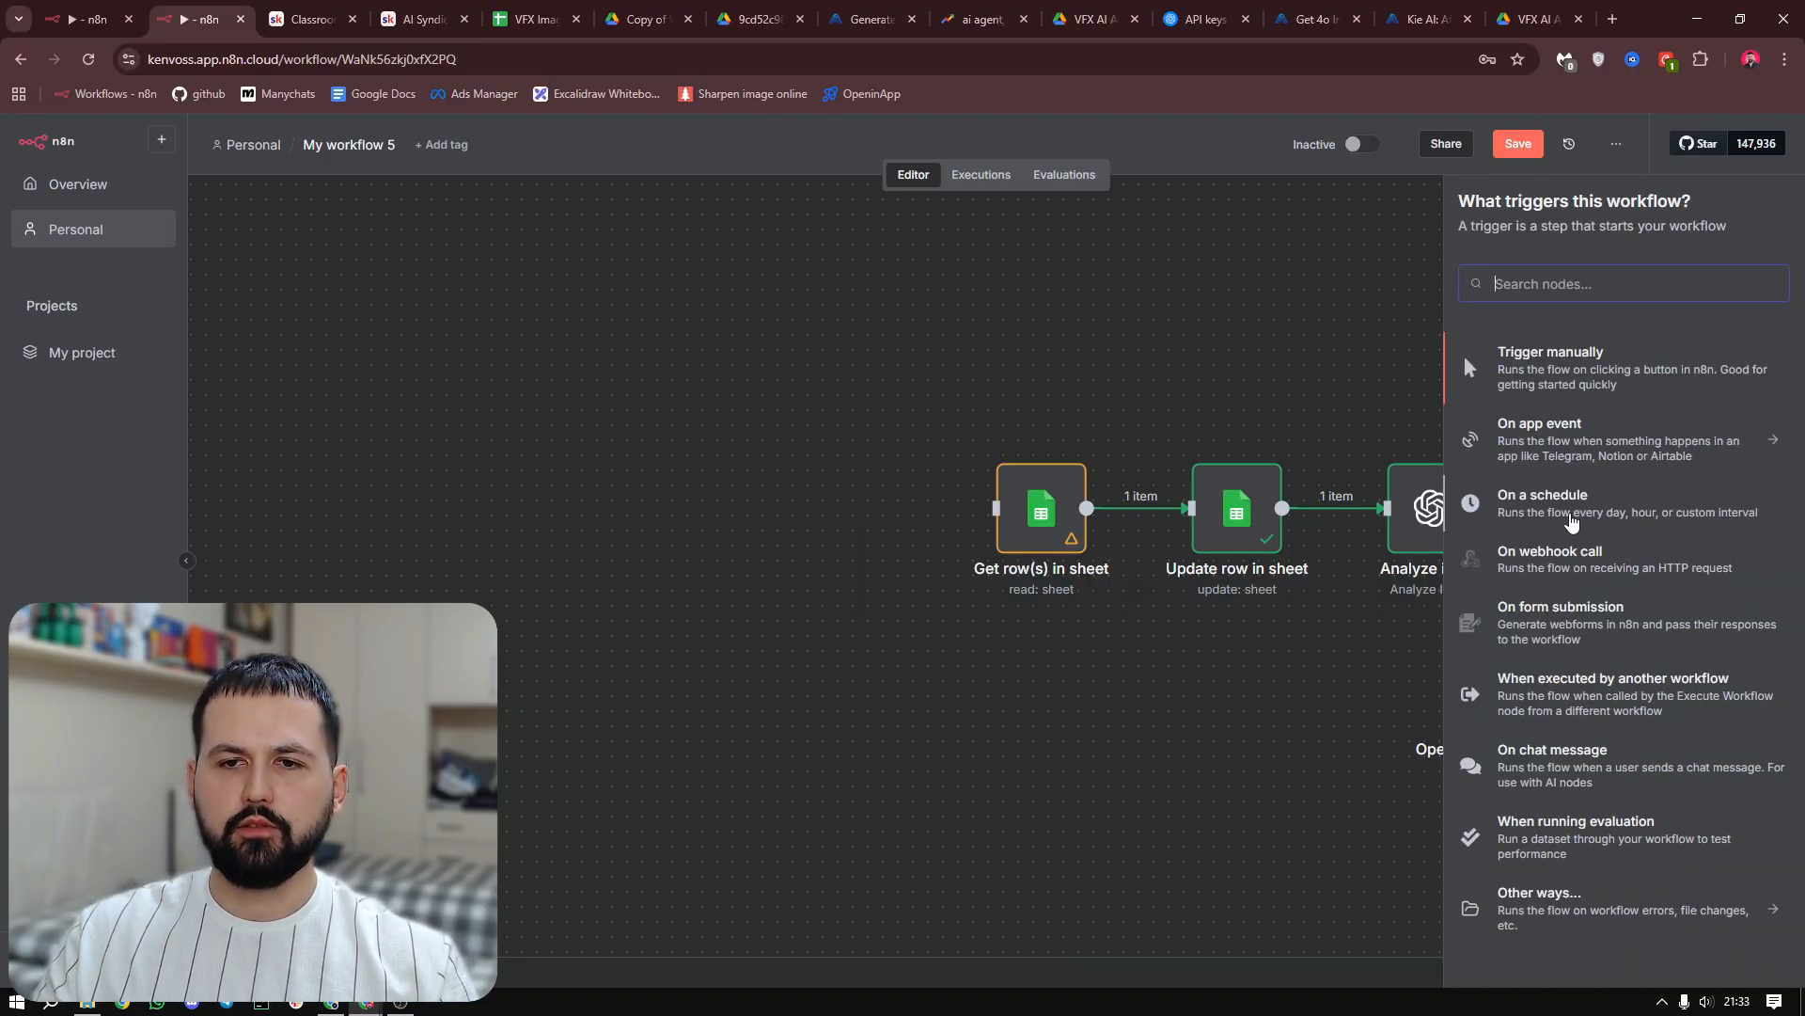
left_click(1571, 520)
left_click(137, 400)
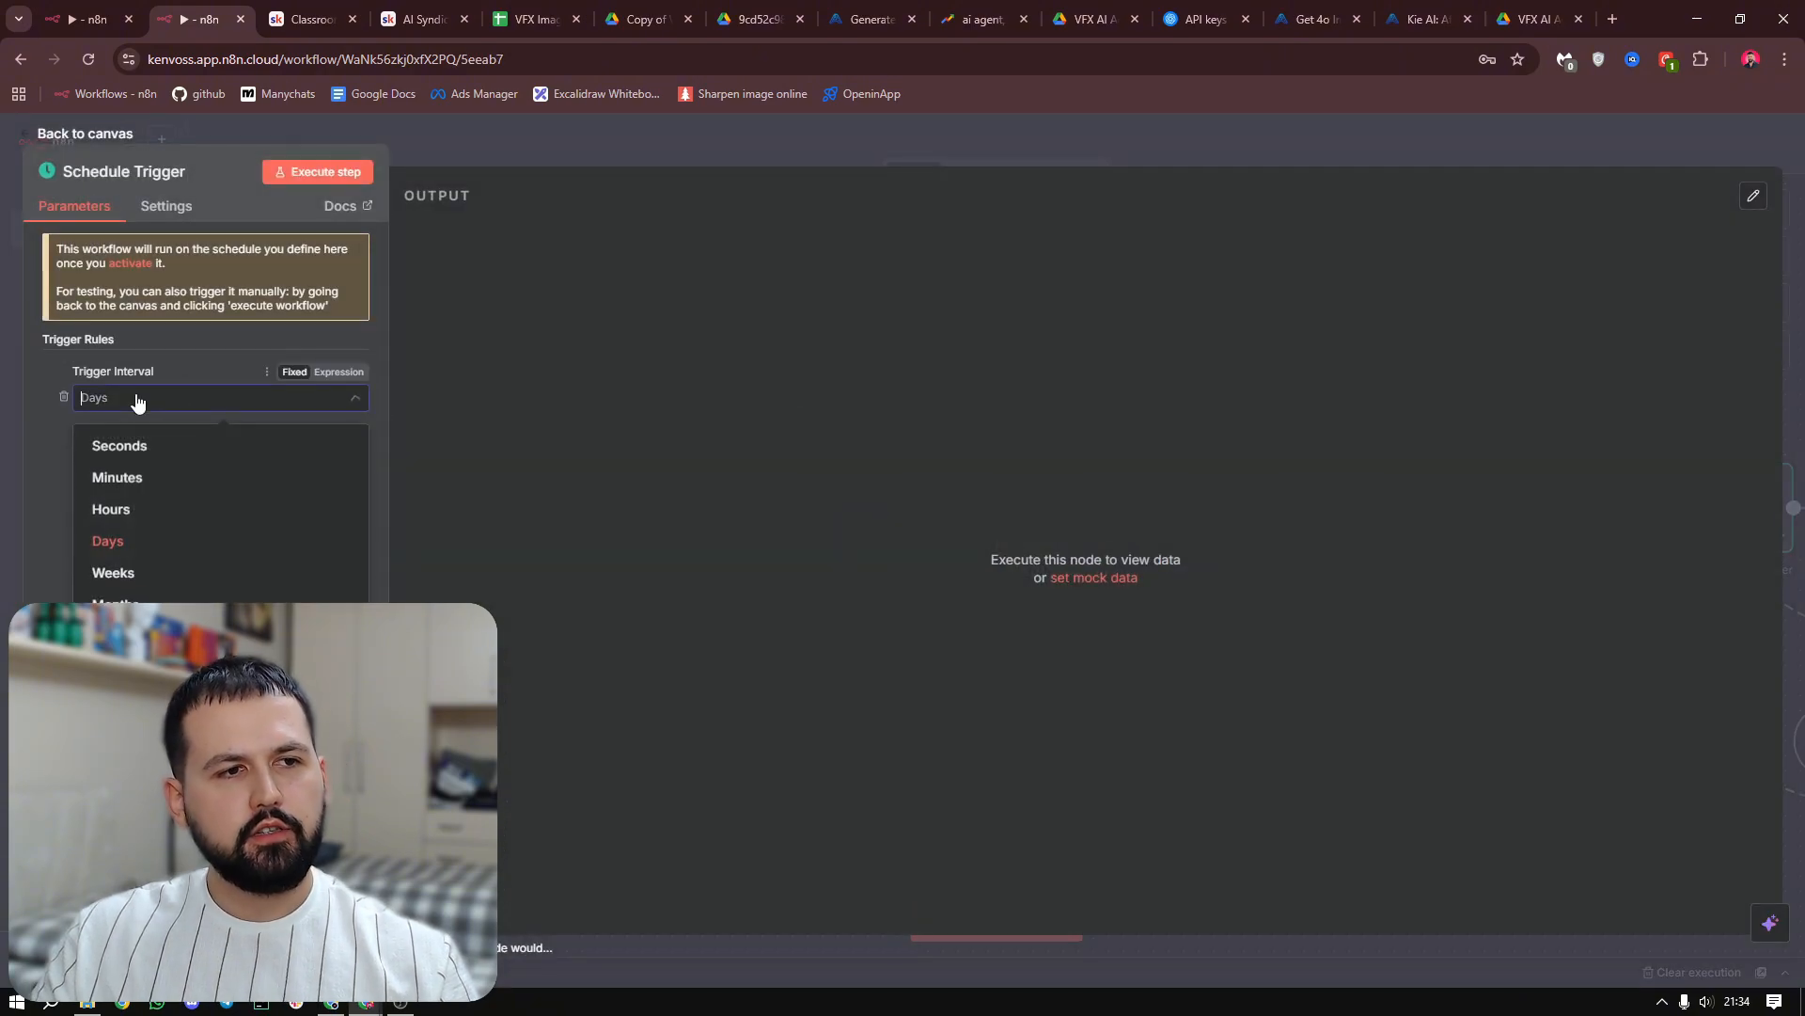
left_click(120, 480)
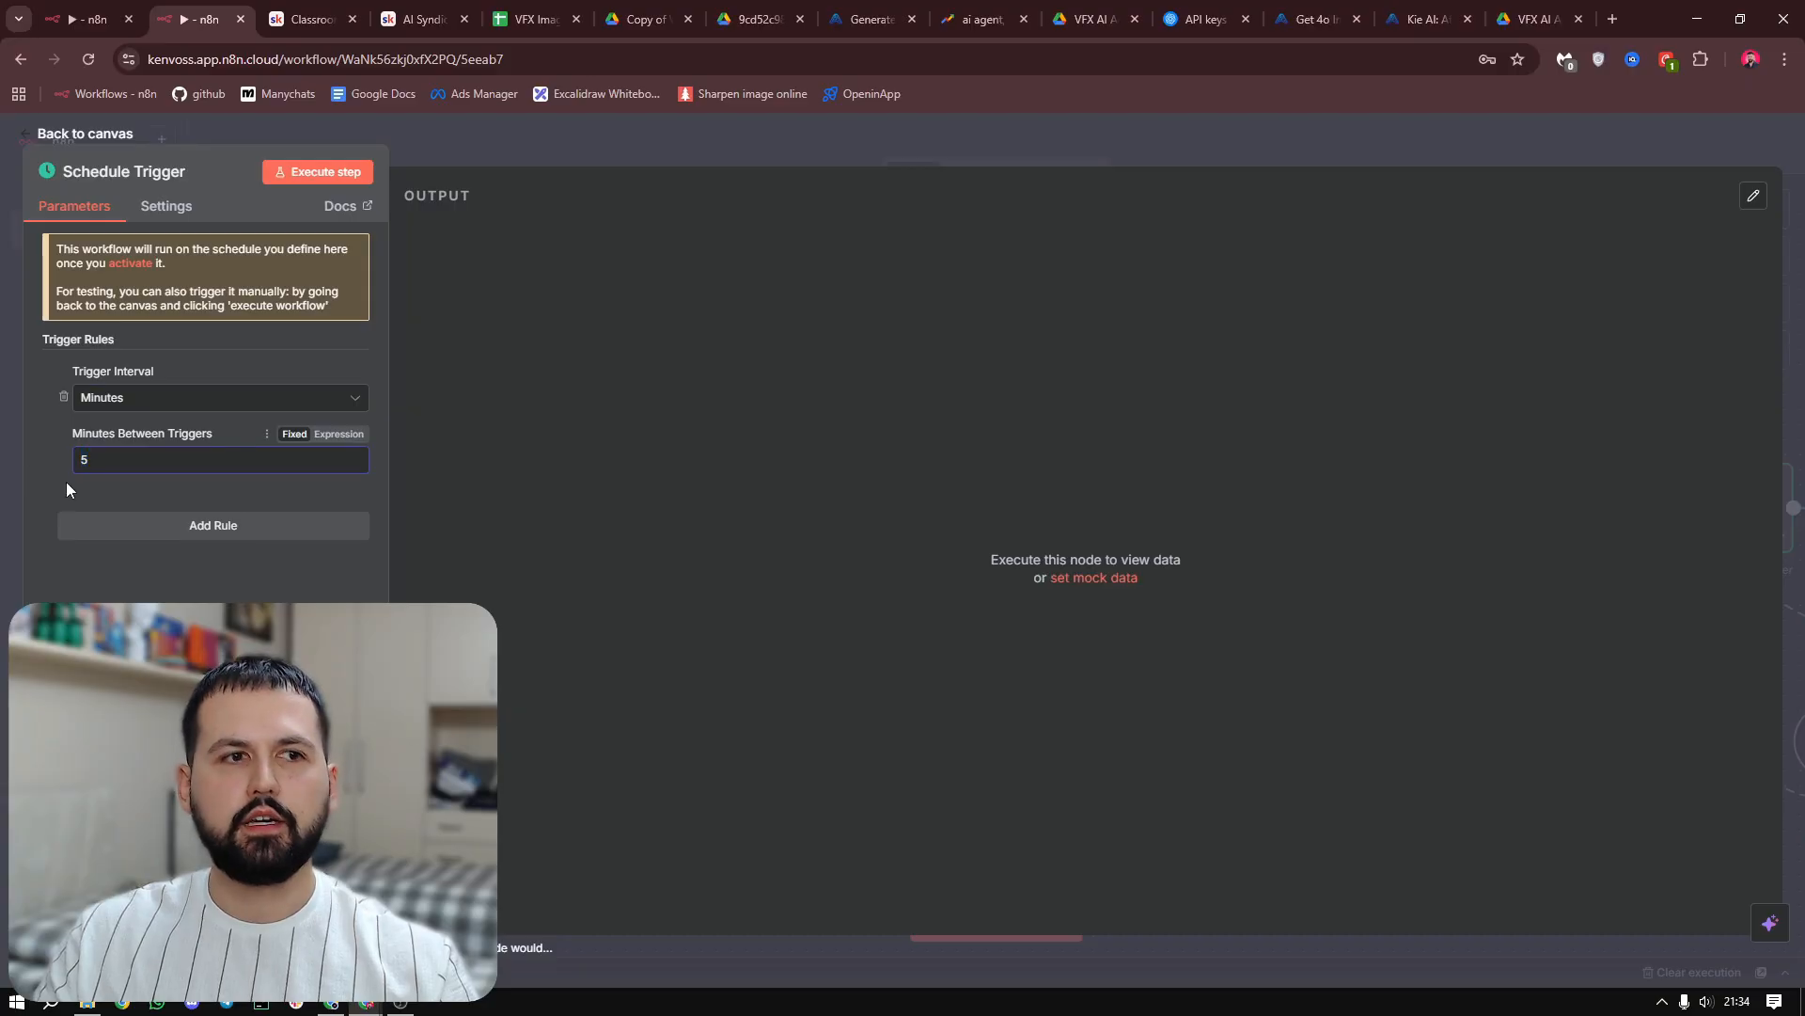
Close the Schedule Trigger settings and check the next empty row, row 4, in the VFX Image Generator sheet
left_click(510, 130)
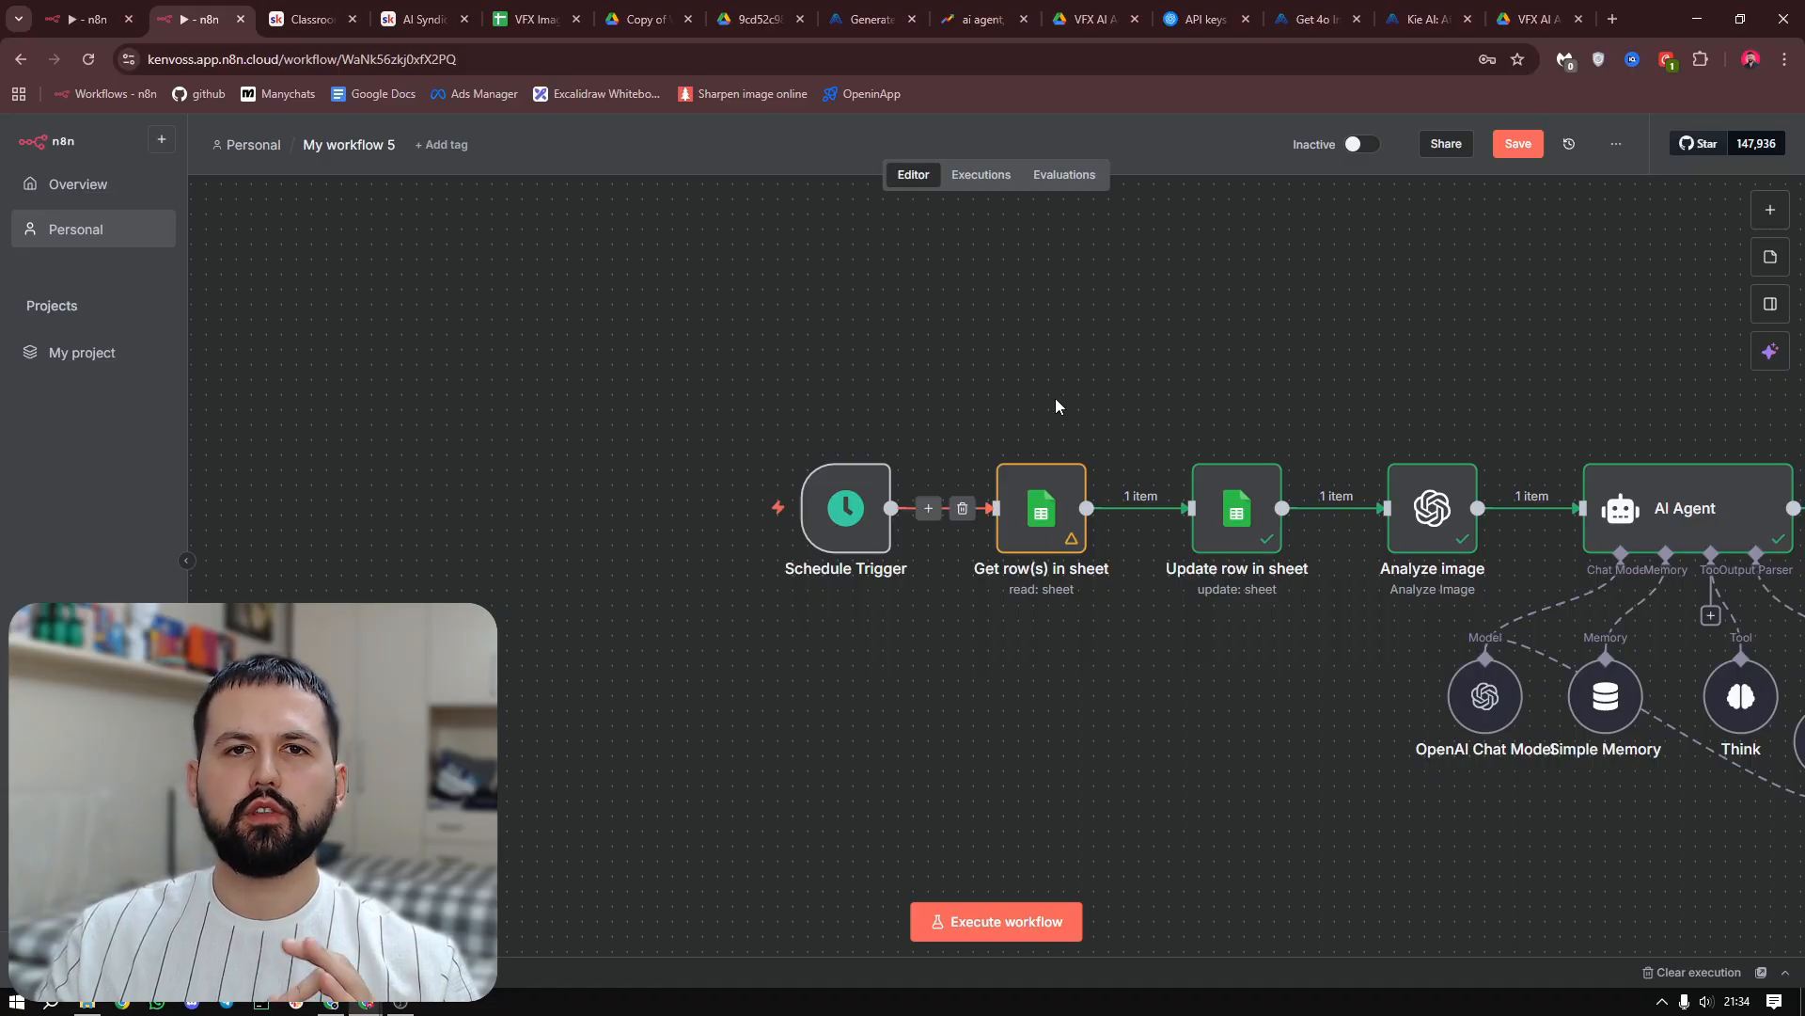
left_click(589, 15)
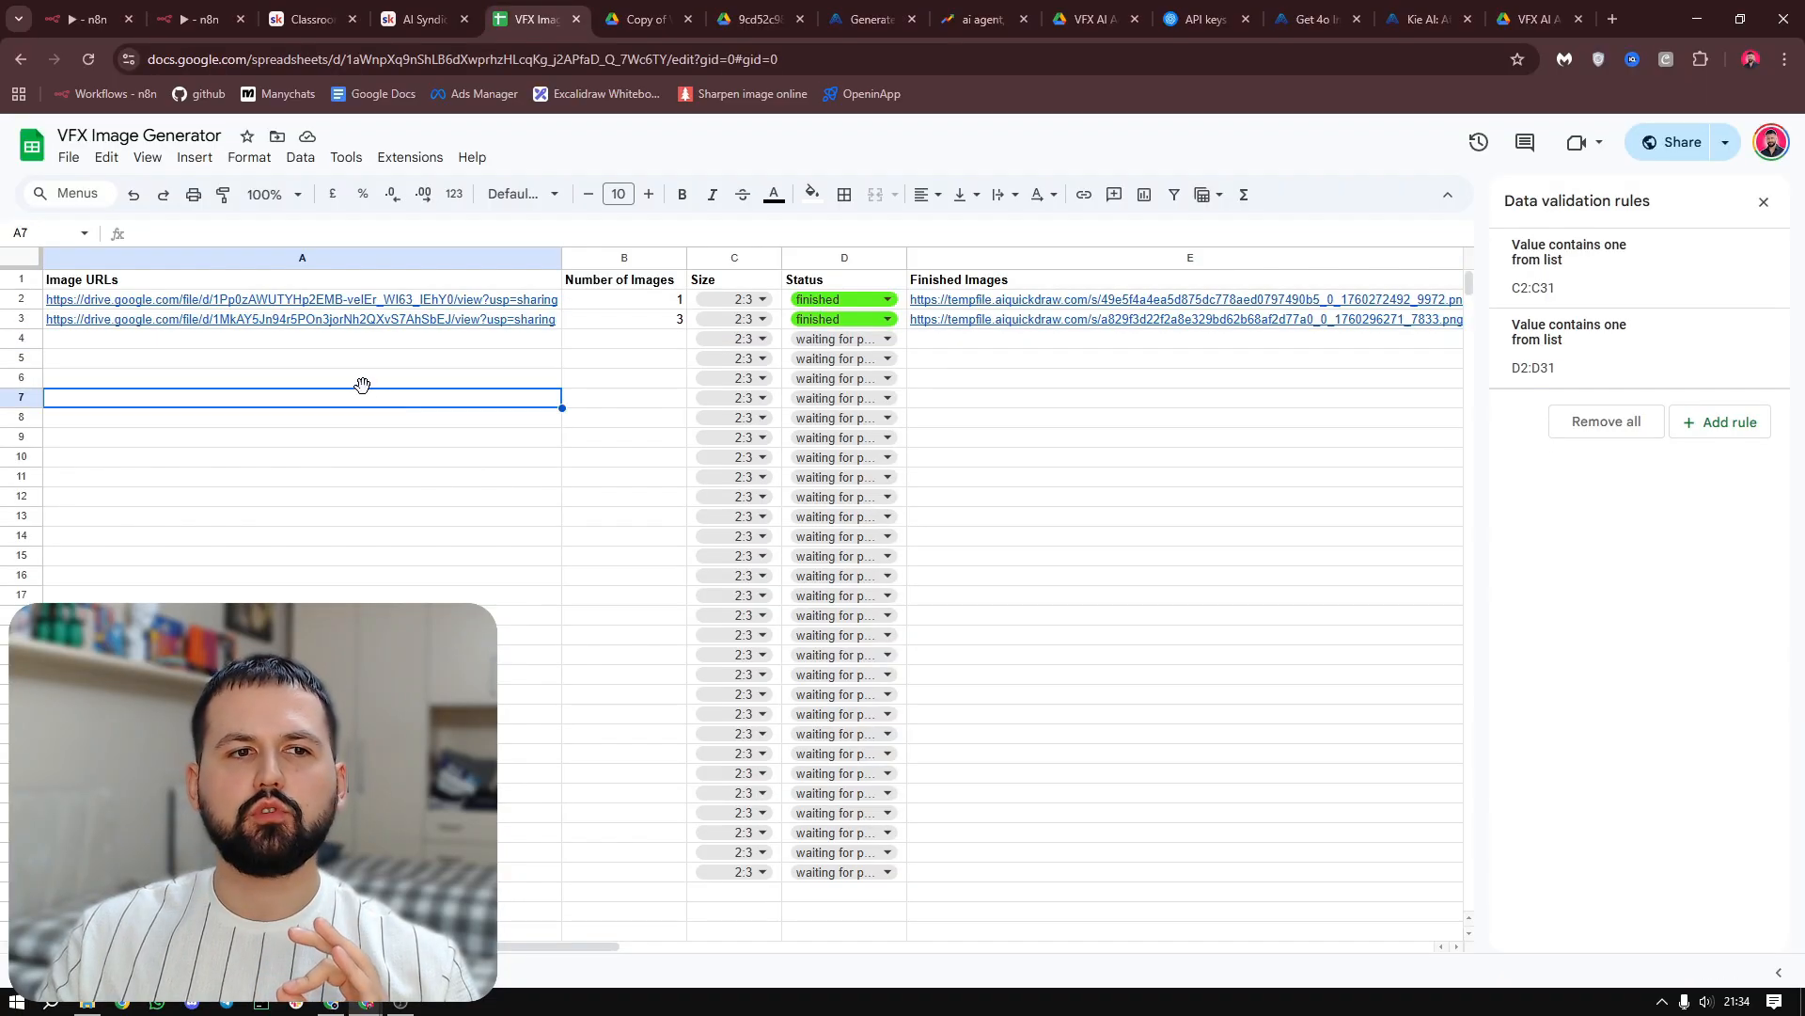
left_click_drag(414, 340, 1062, 339)
left_click(404, 376)
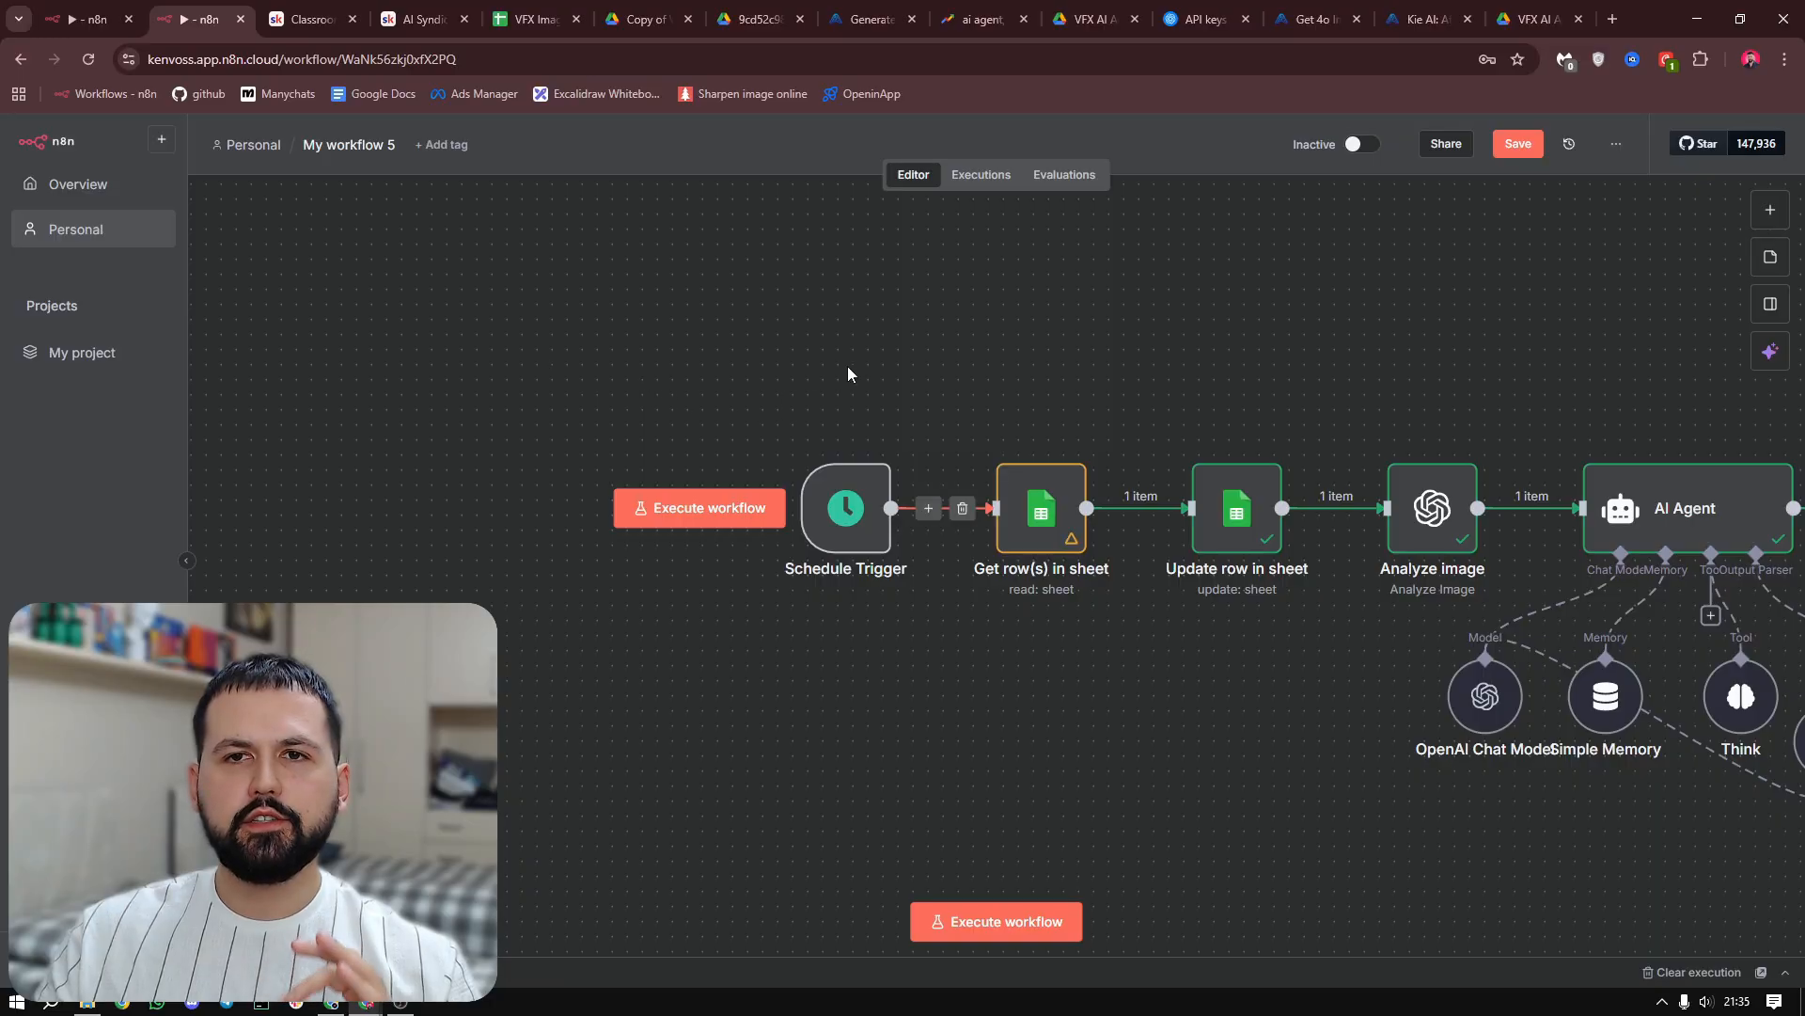
Activate My workflow 5 in n8n and dismiss its production checklist
left_click(1360, 146)
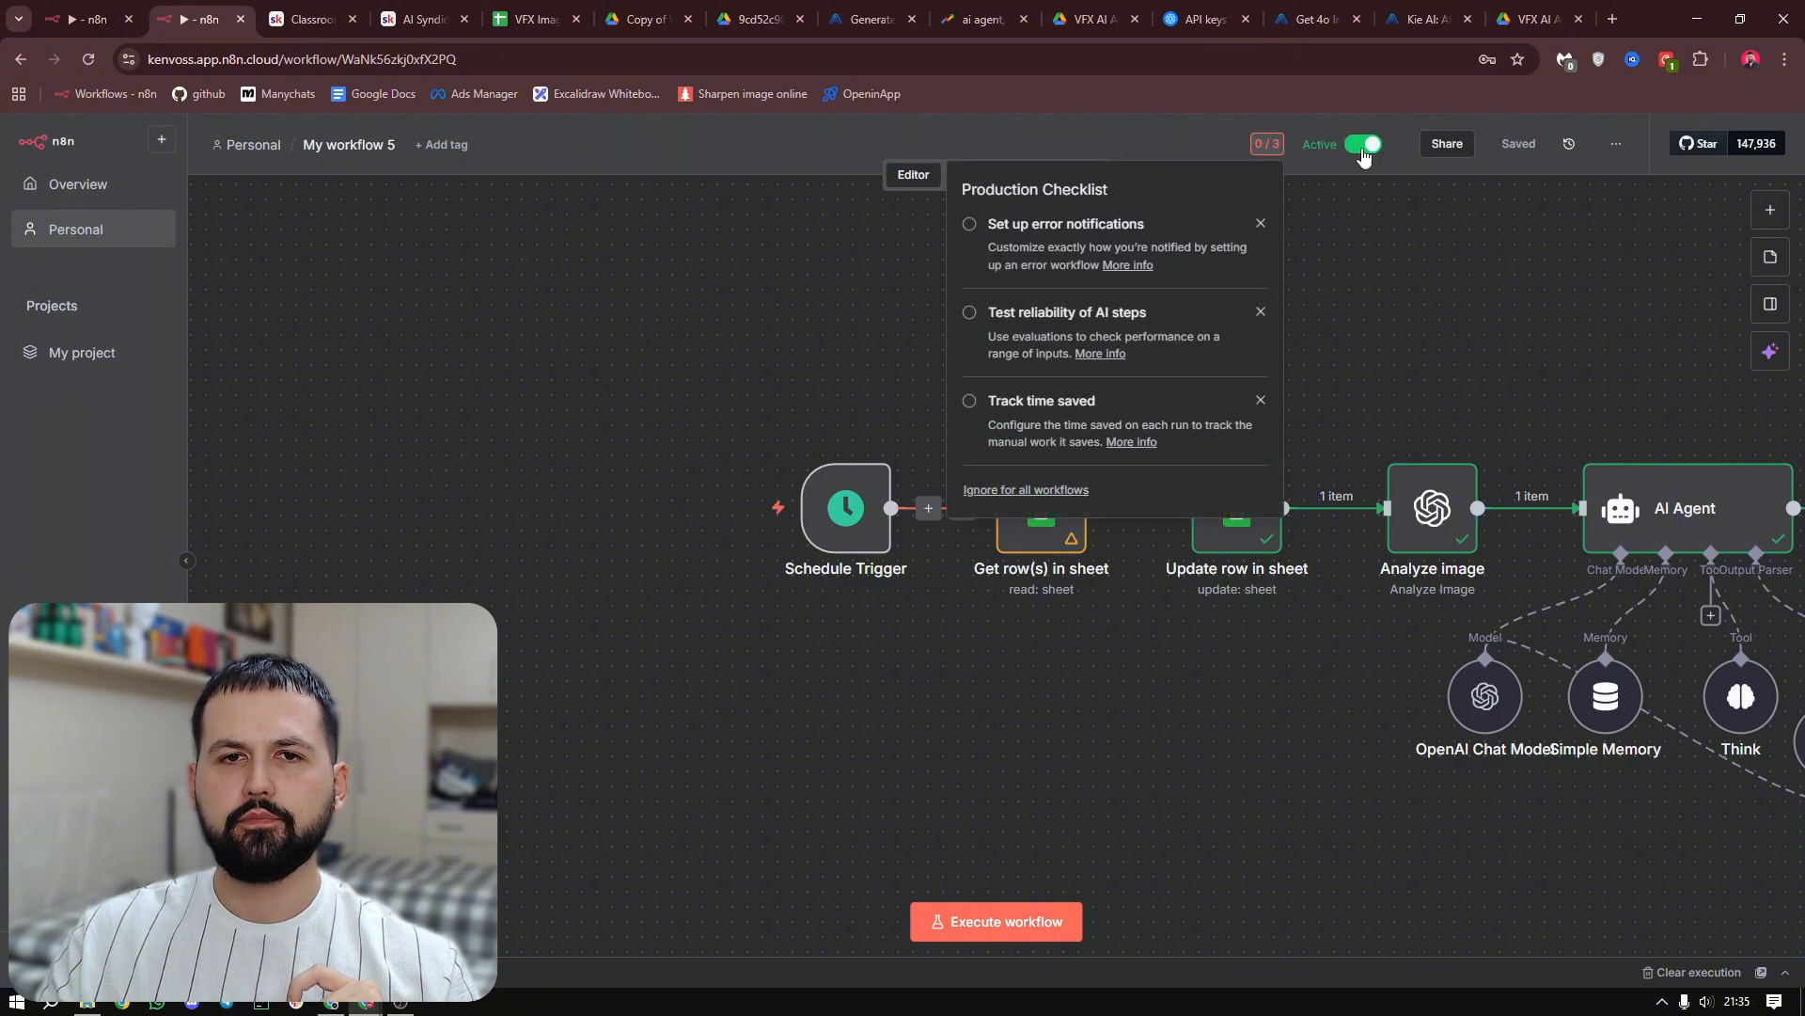
left_click(1401, 312)
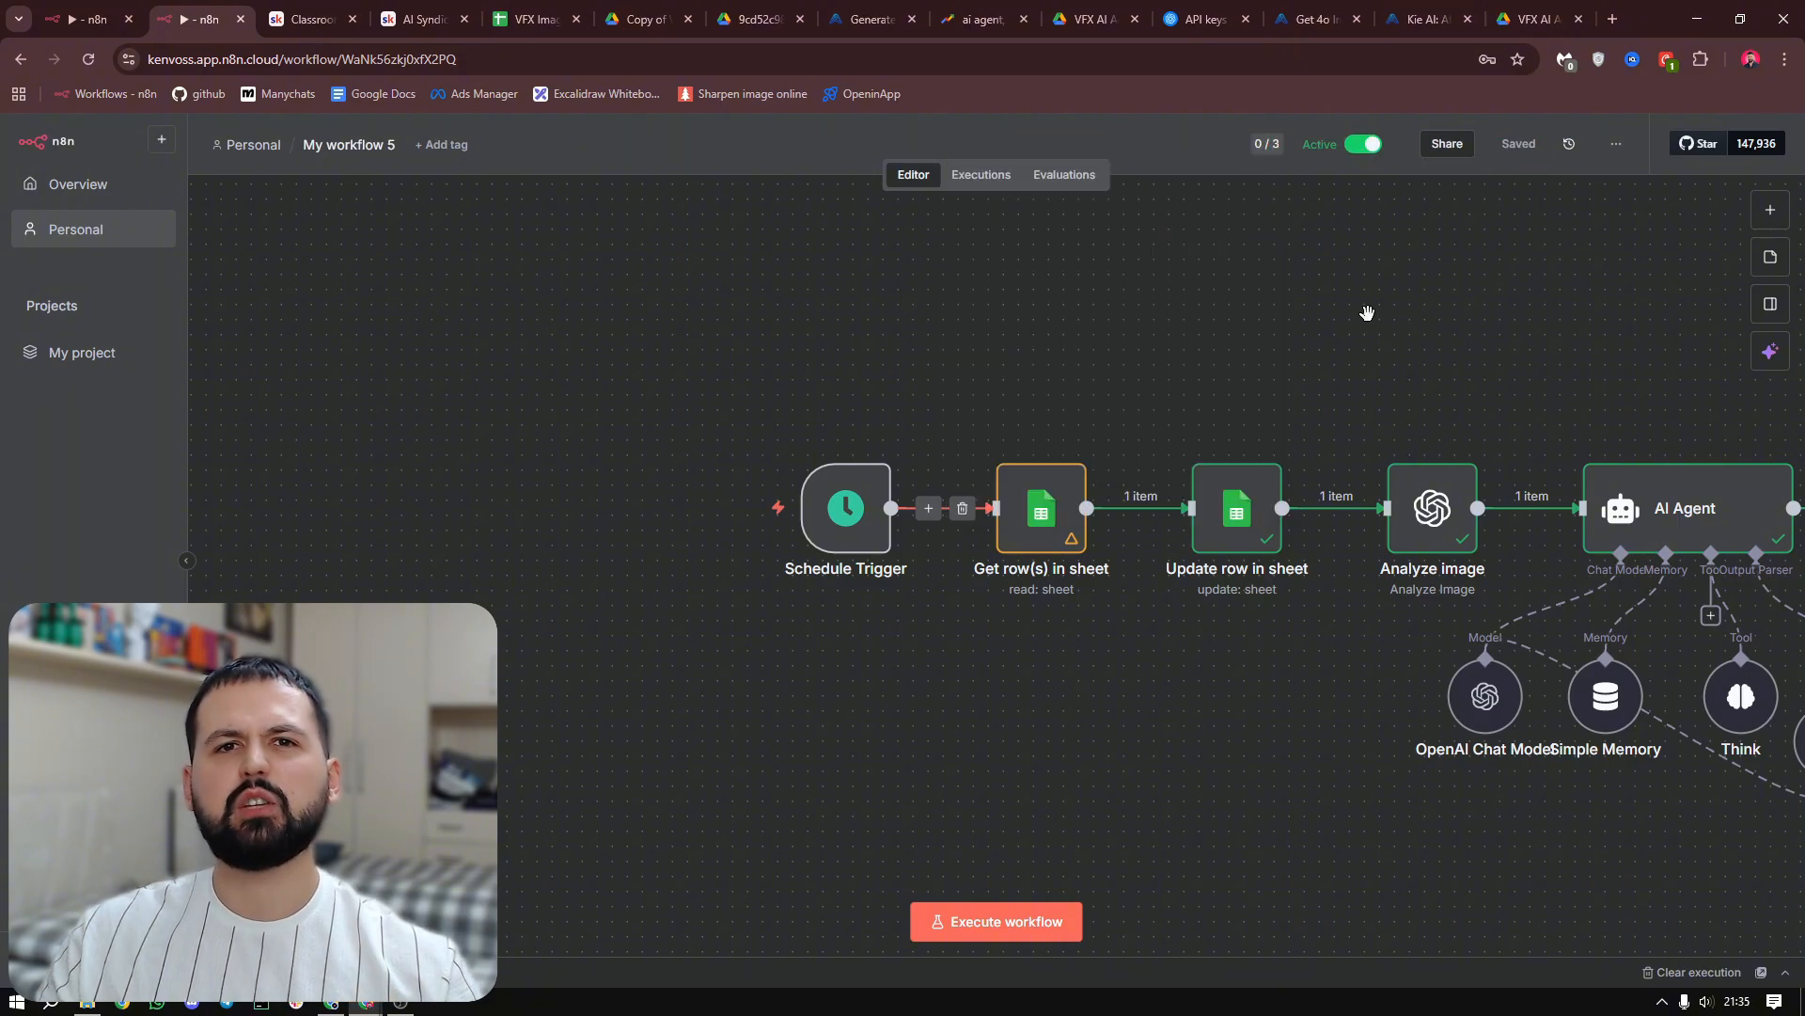
scroll(1359, 319, "down", 1)
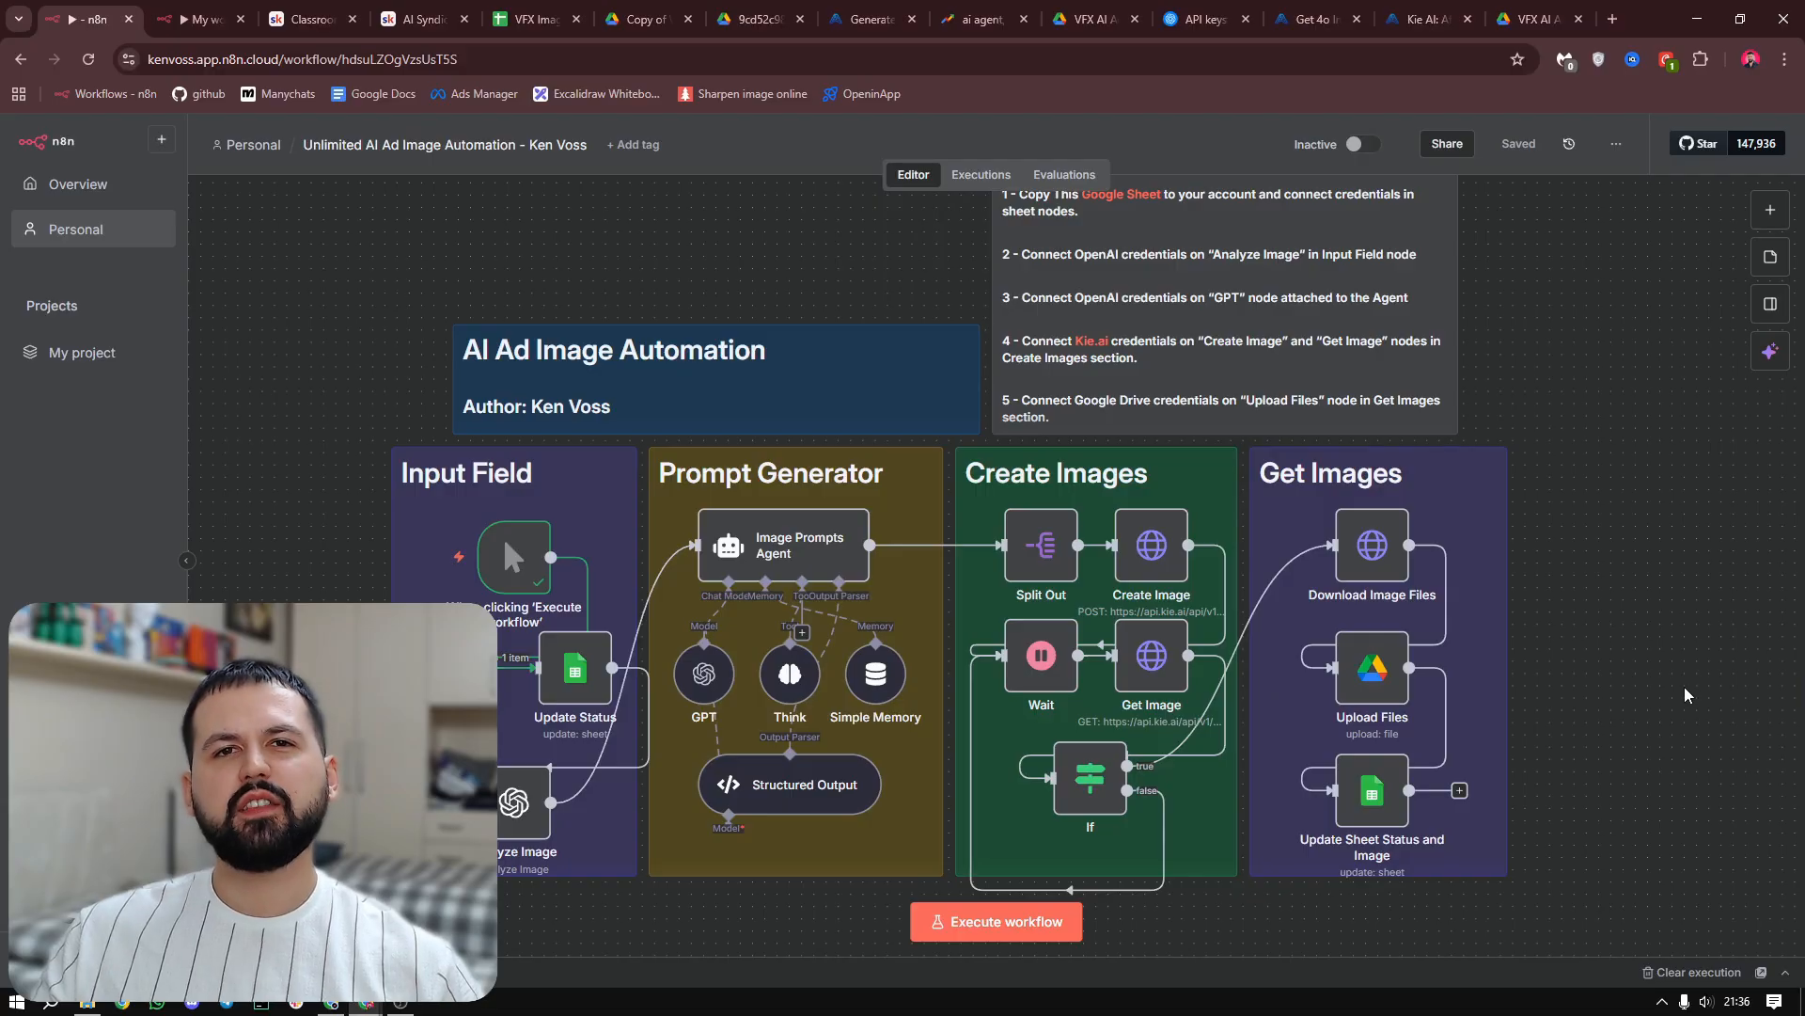
Look over the AI Syndicate classroom and the VFX Image Generator sheet's input rows, ending on the Unlimited AI Ad Image Automation workflow in n8n
left_click(306, 19)
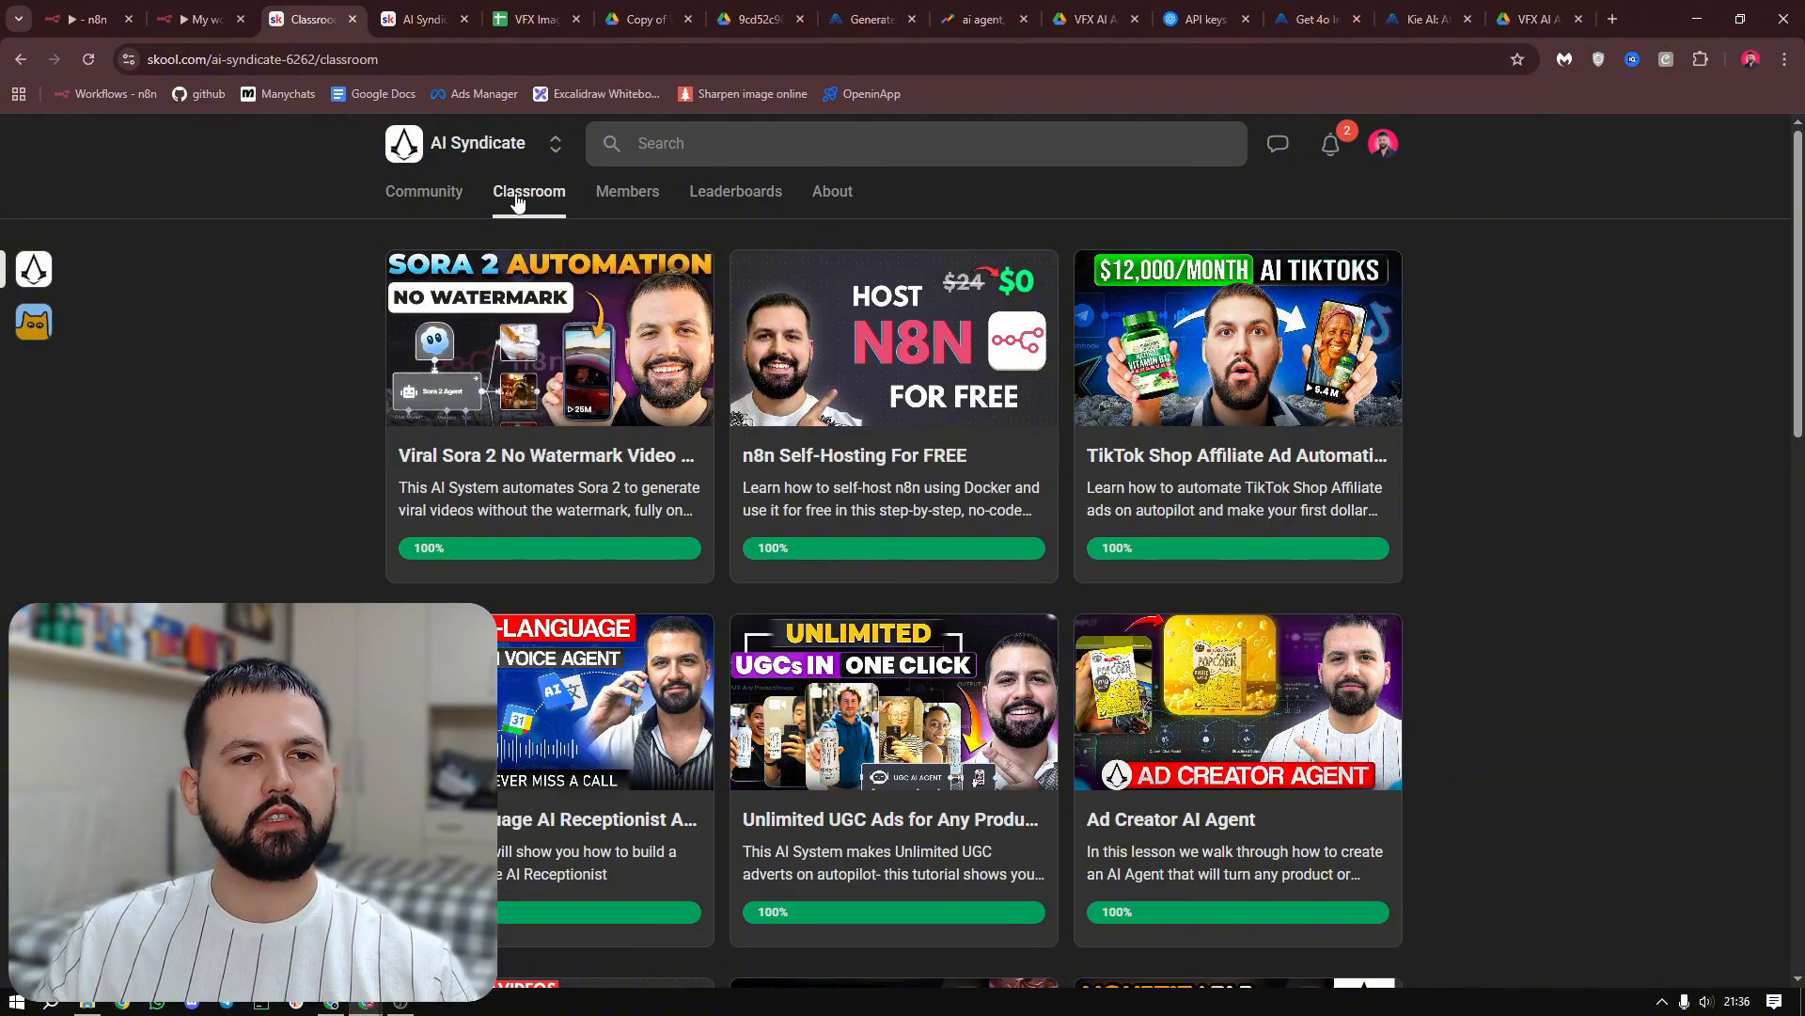
left_click(531, 19)
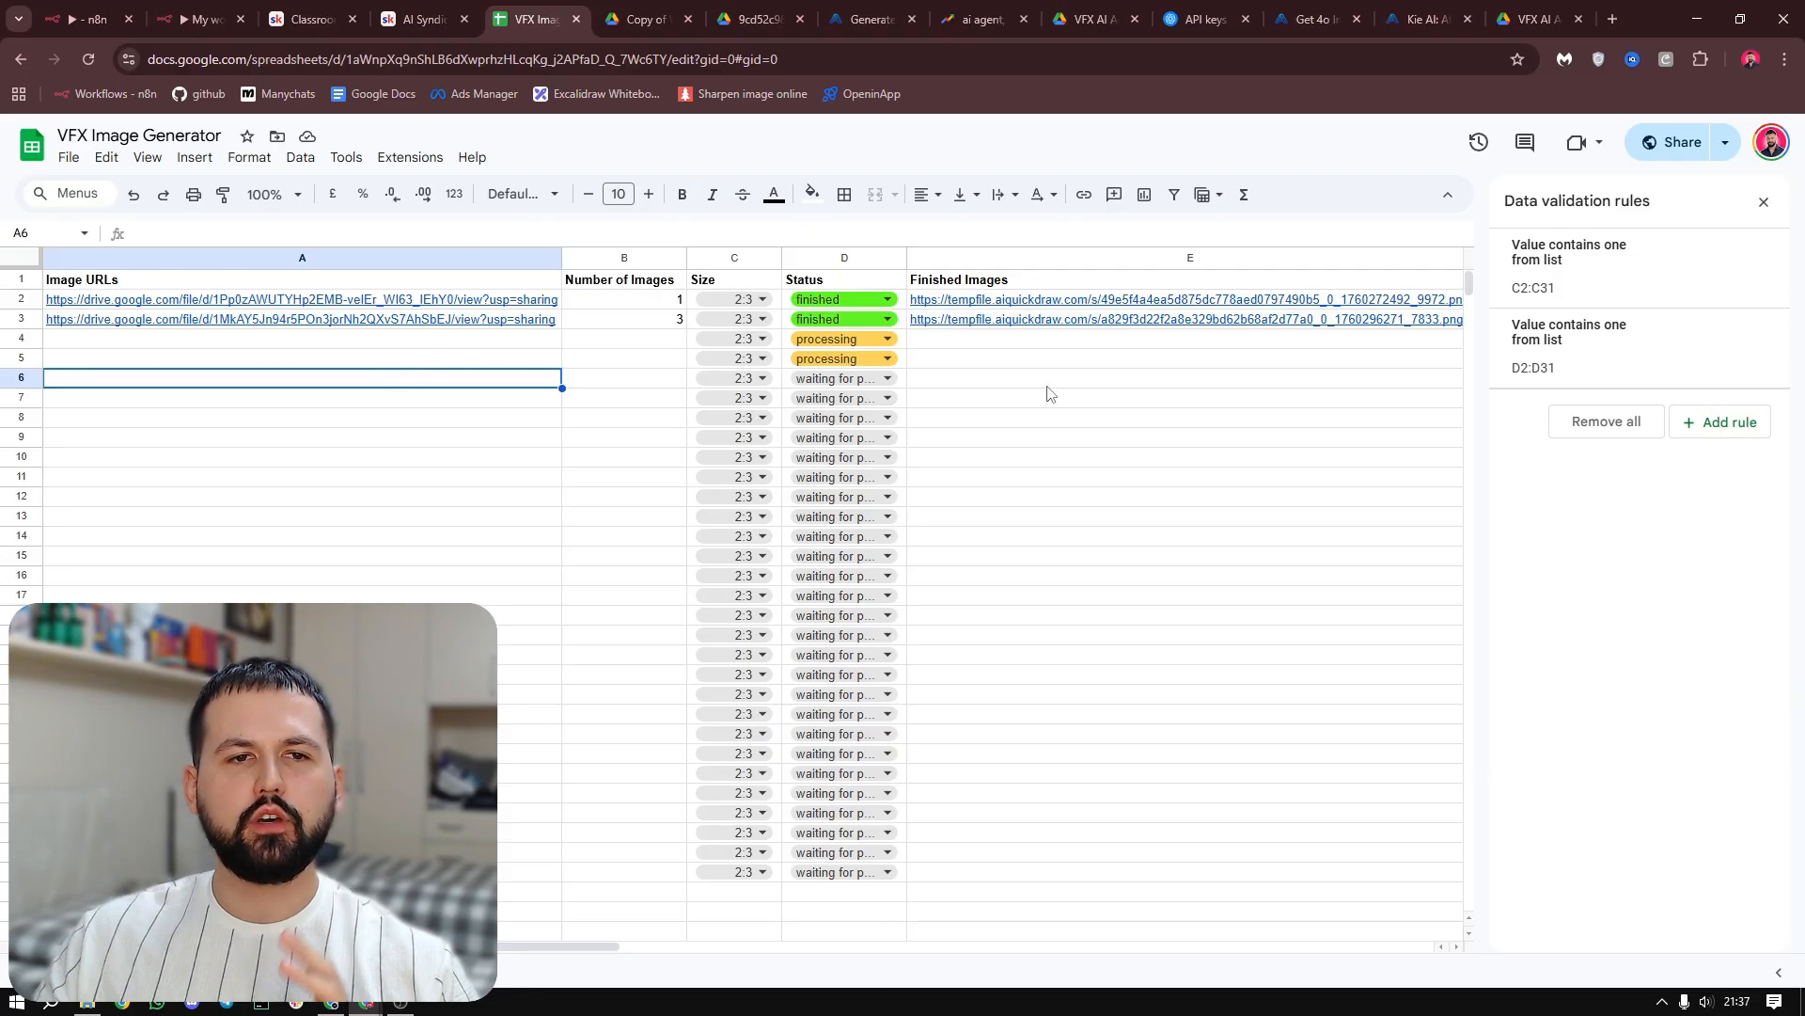
left_click(508, 361)
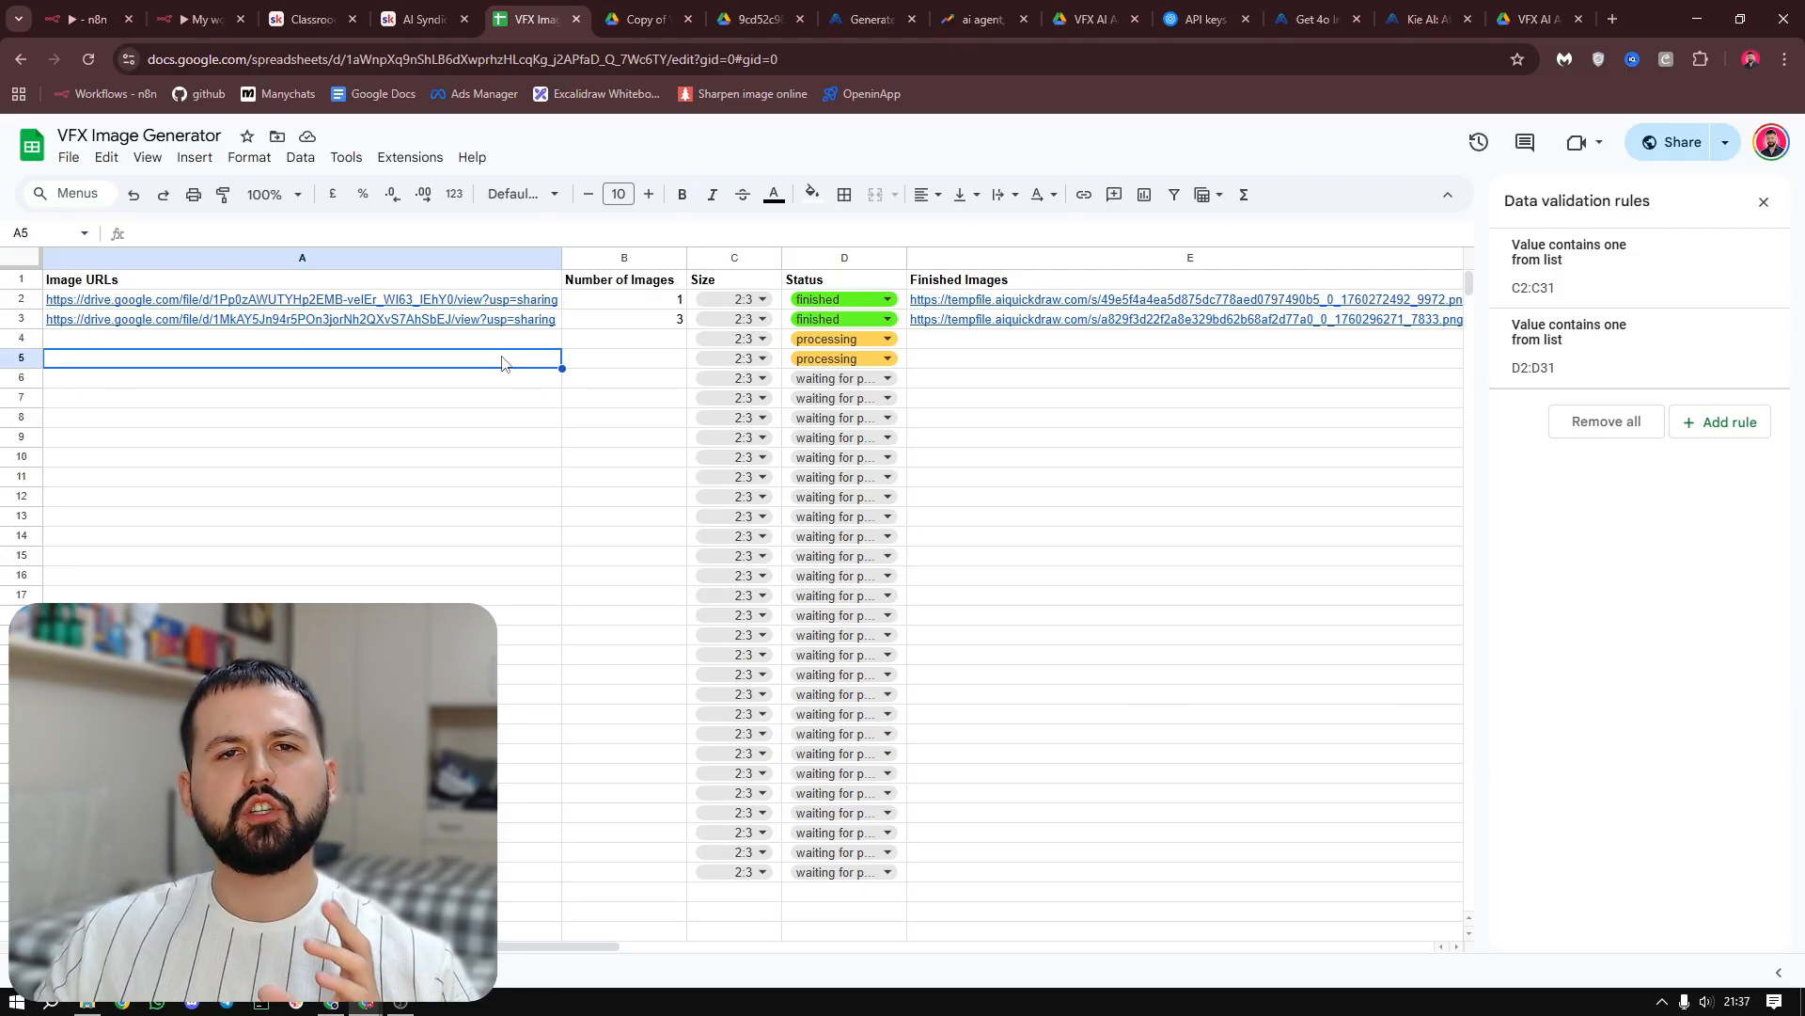
mouse_move(464, 303)
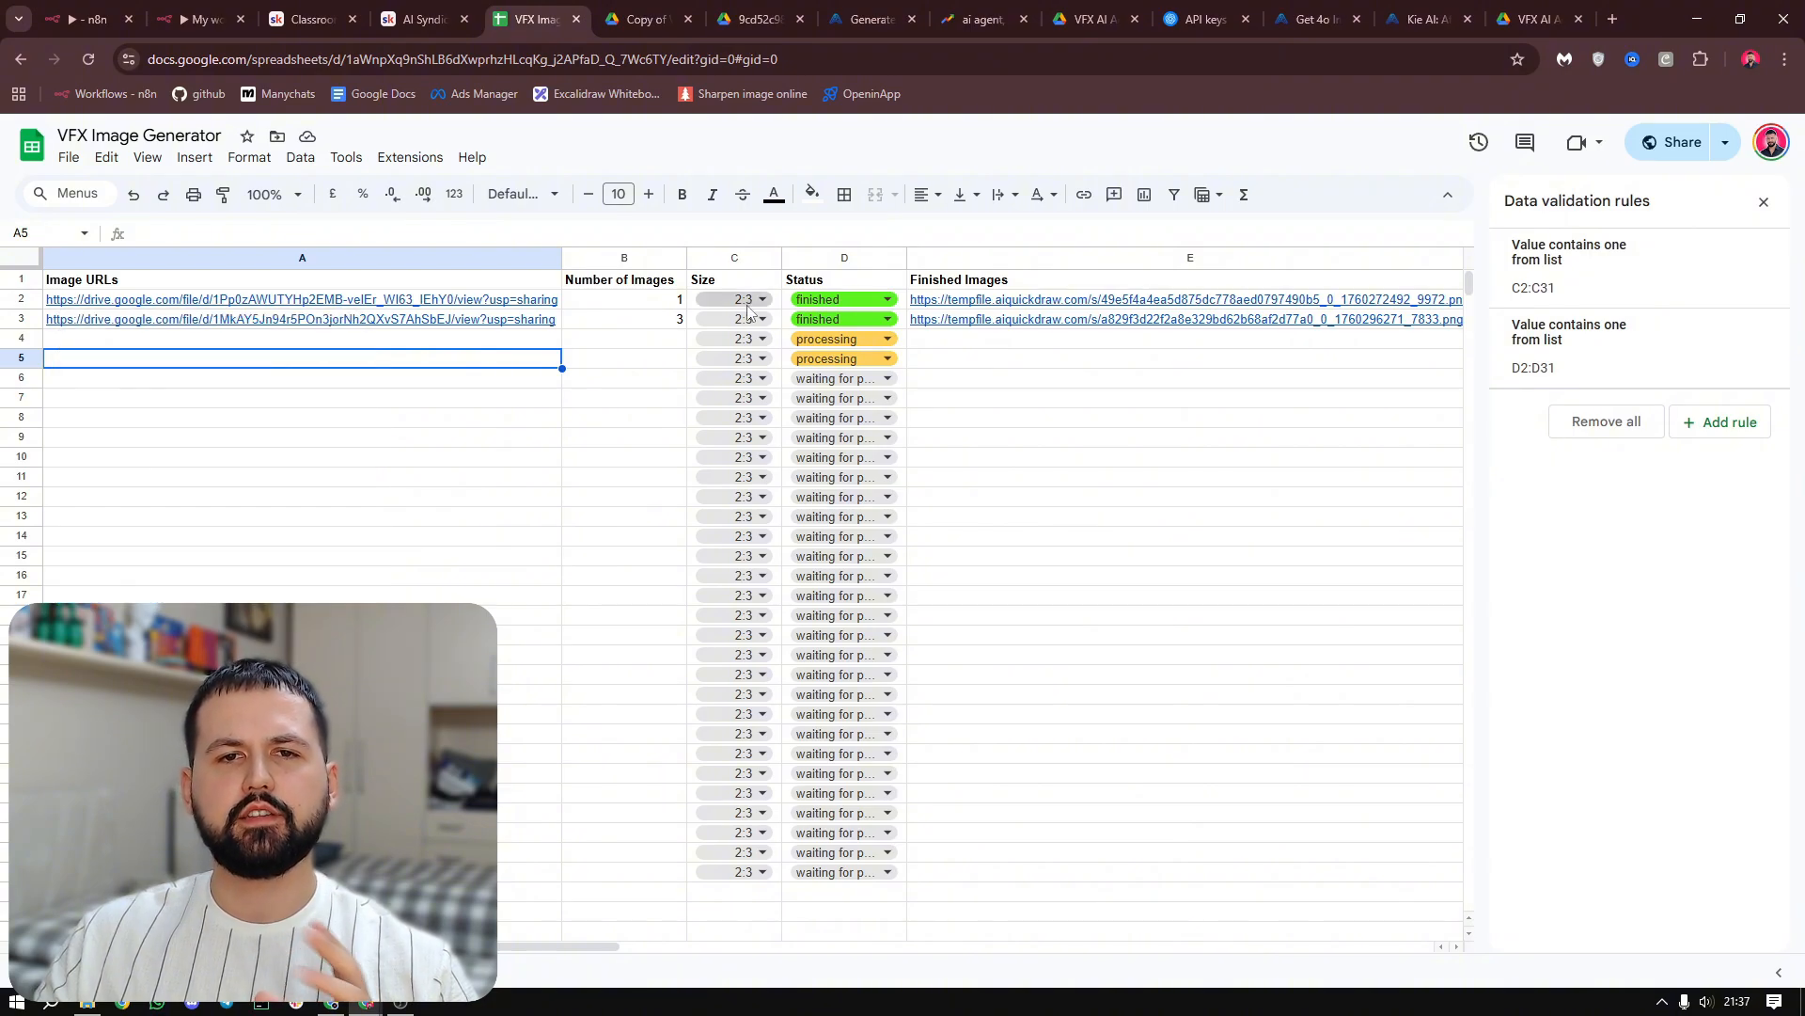
left_click(75, 7)
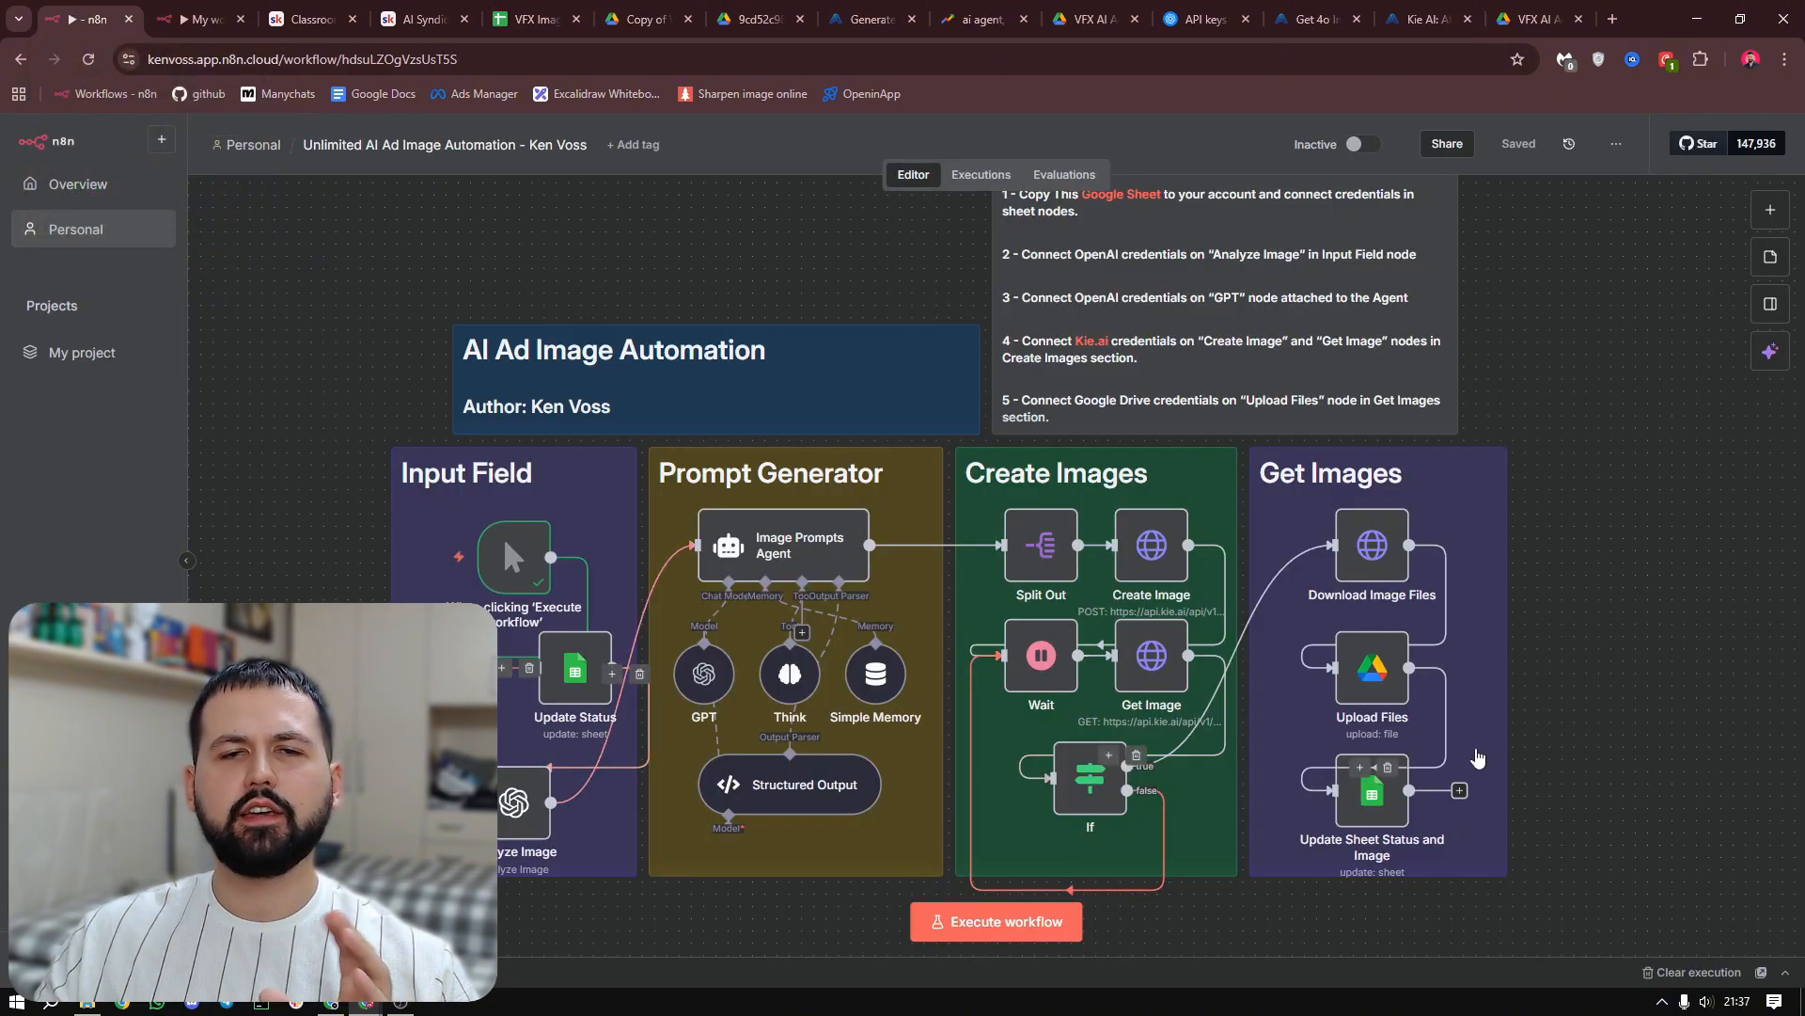